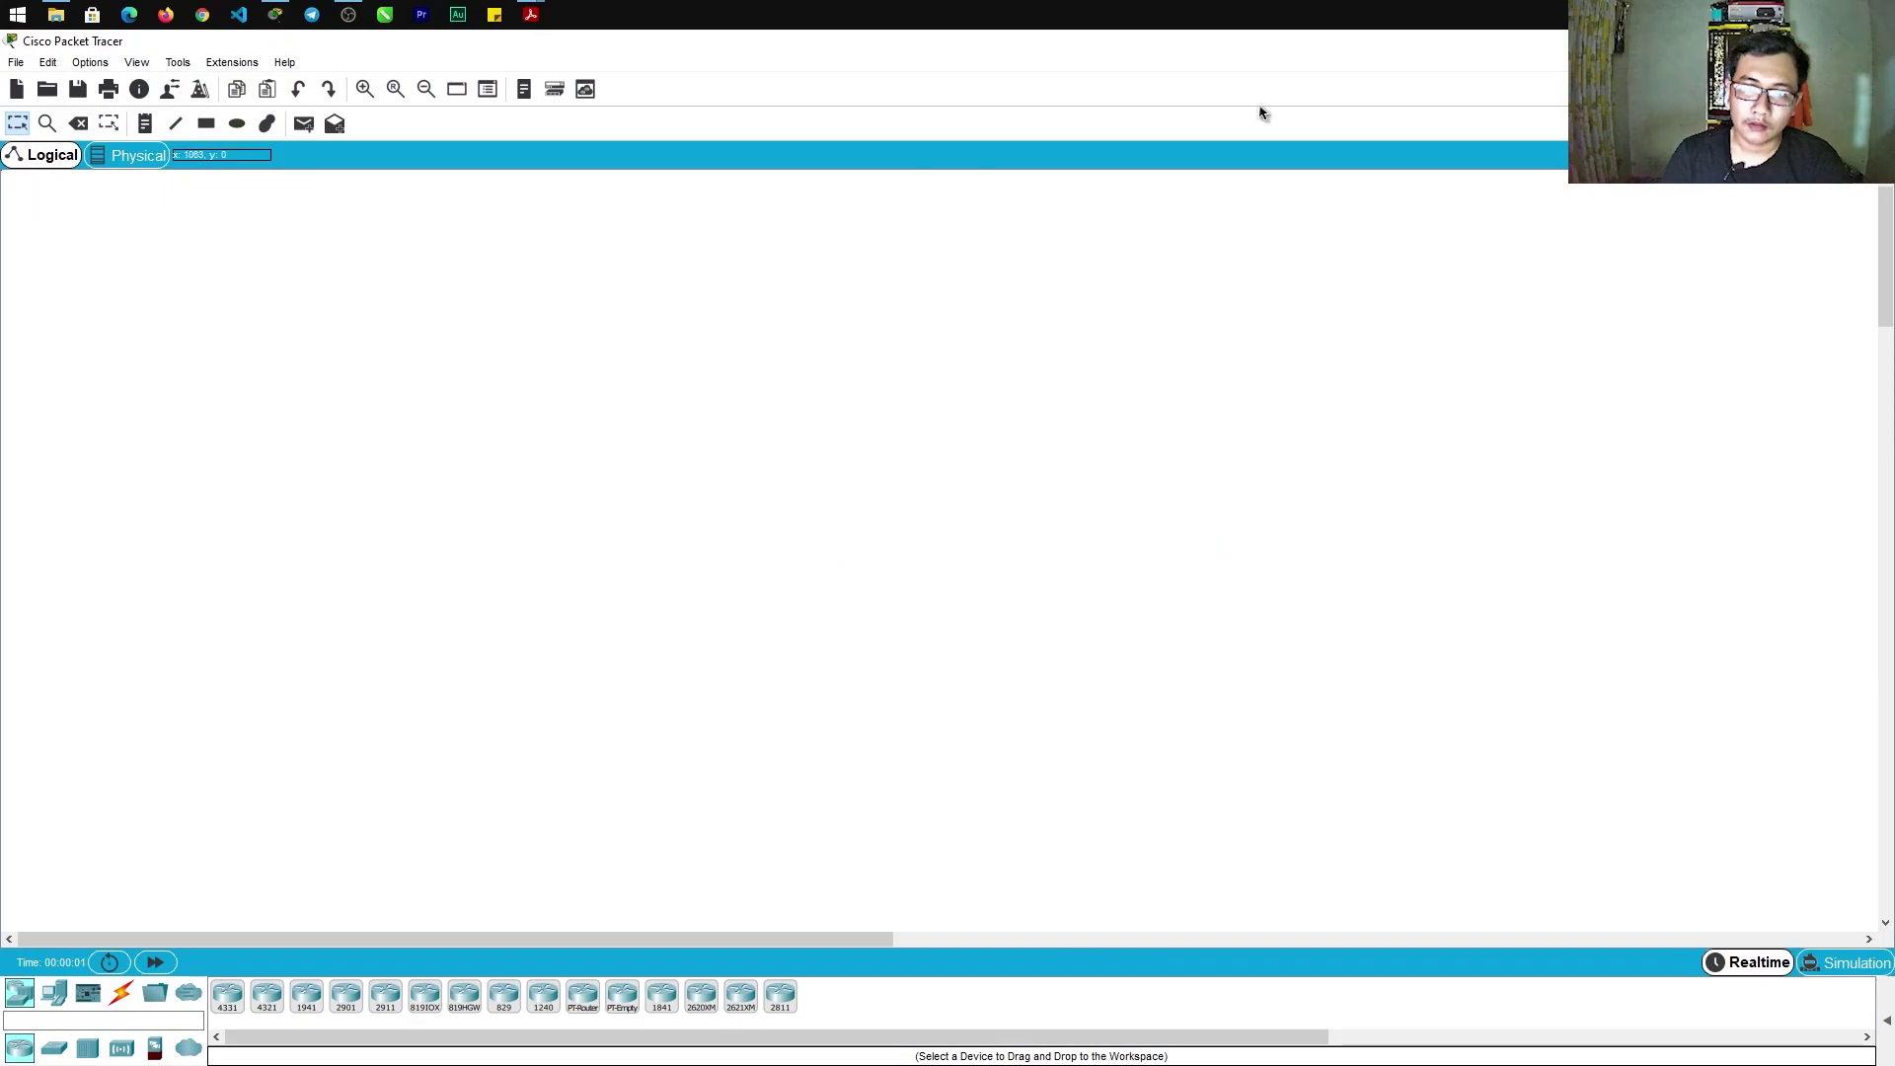
Arrange Cisco Packet Tracer and challange-praktikum-jarkom.pdf side by side with the whole topology diagram in view
{"action": "left_click_drag", "start_coordinate": [1289, 47], "coordinate": [2, 296]}
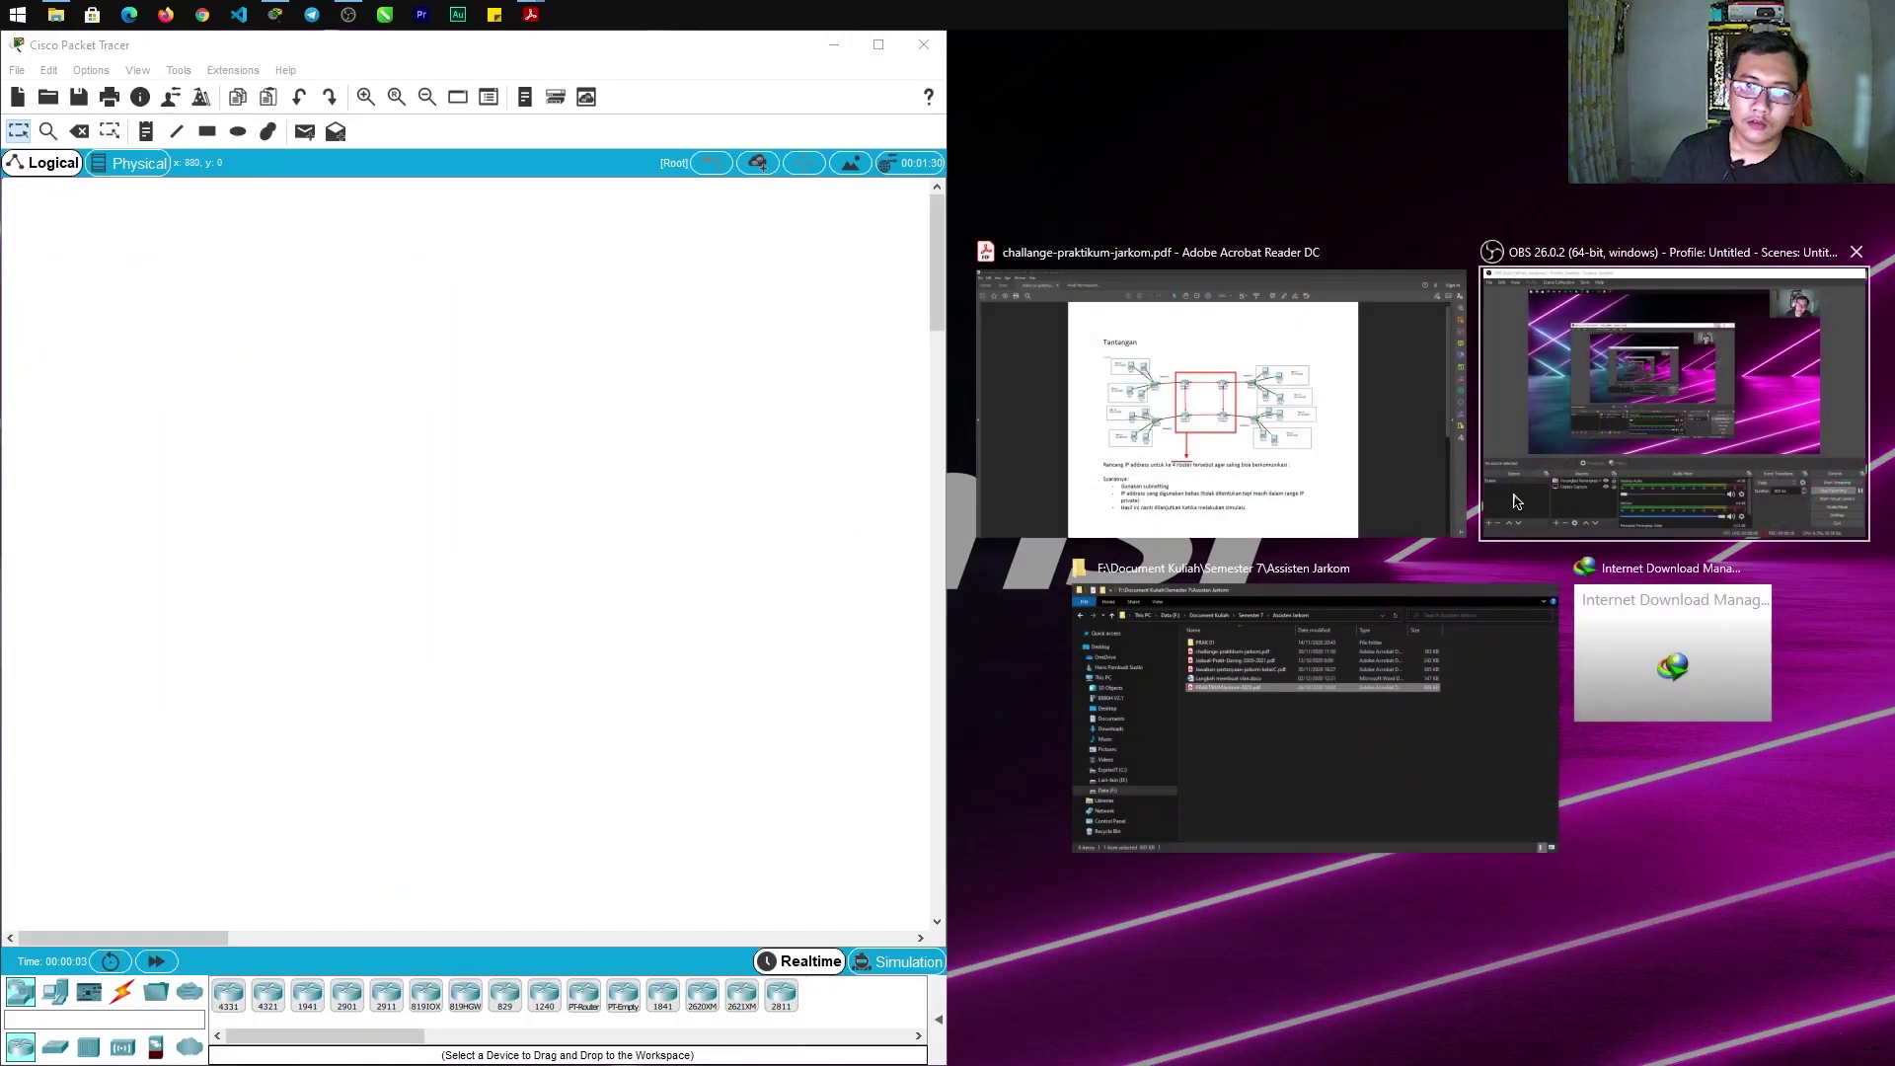
{"action": "left_click", "coordinate": [1319, 420]}
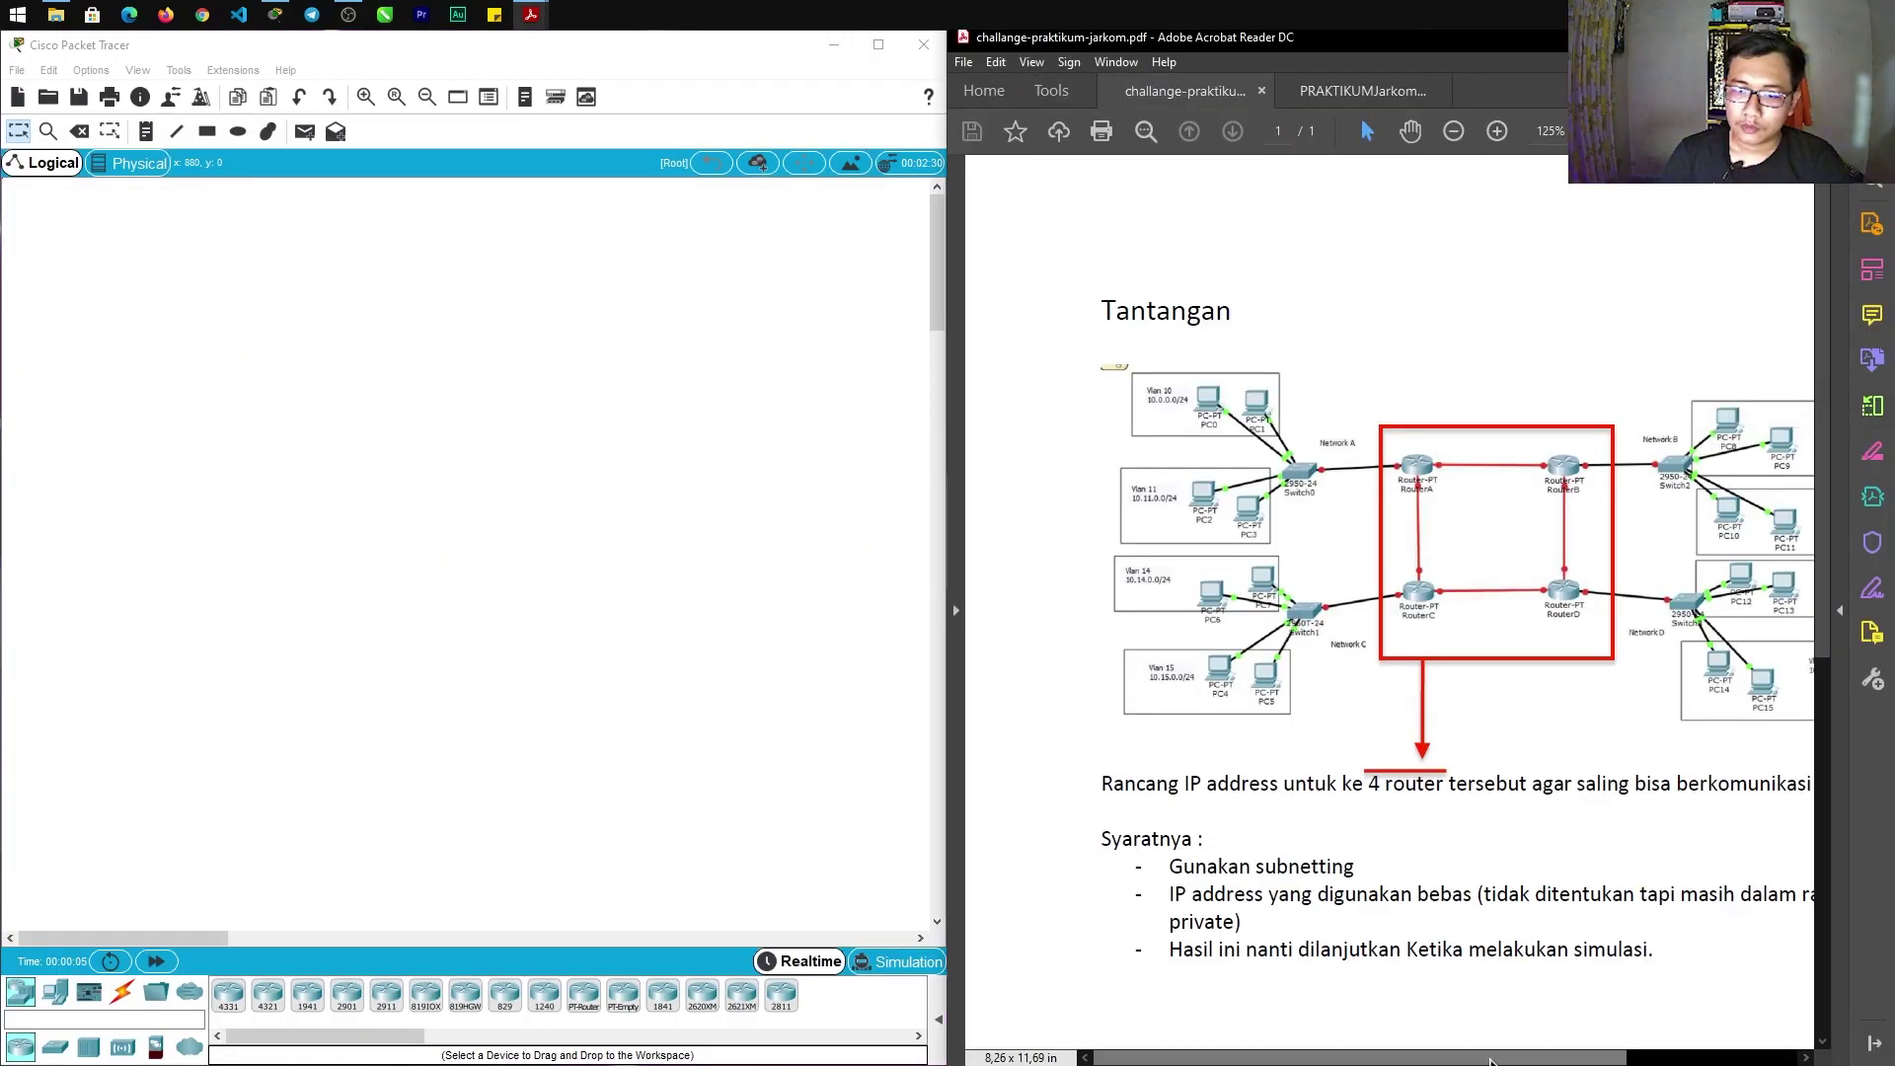
{"action": "left_click_drag", "start_coordinate": [1479, 1058], "coordinate": [1565, 1061]}
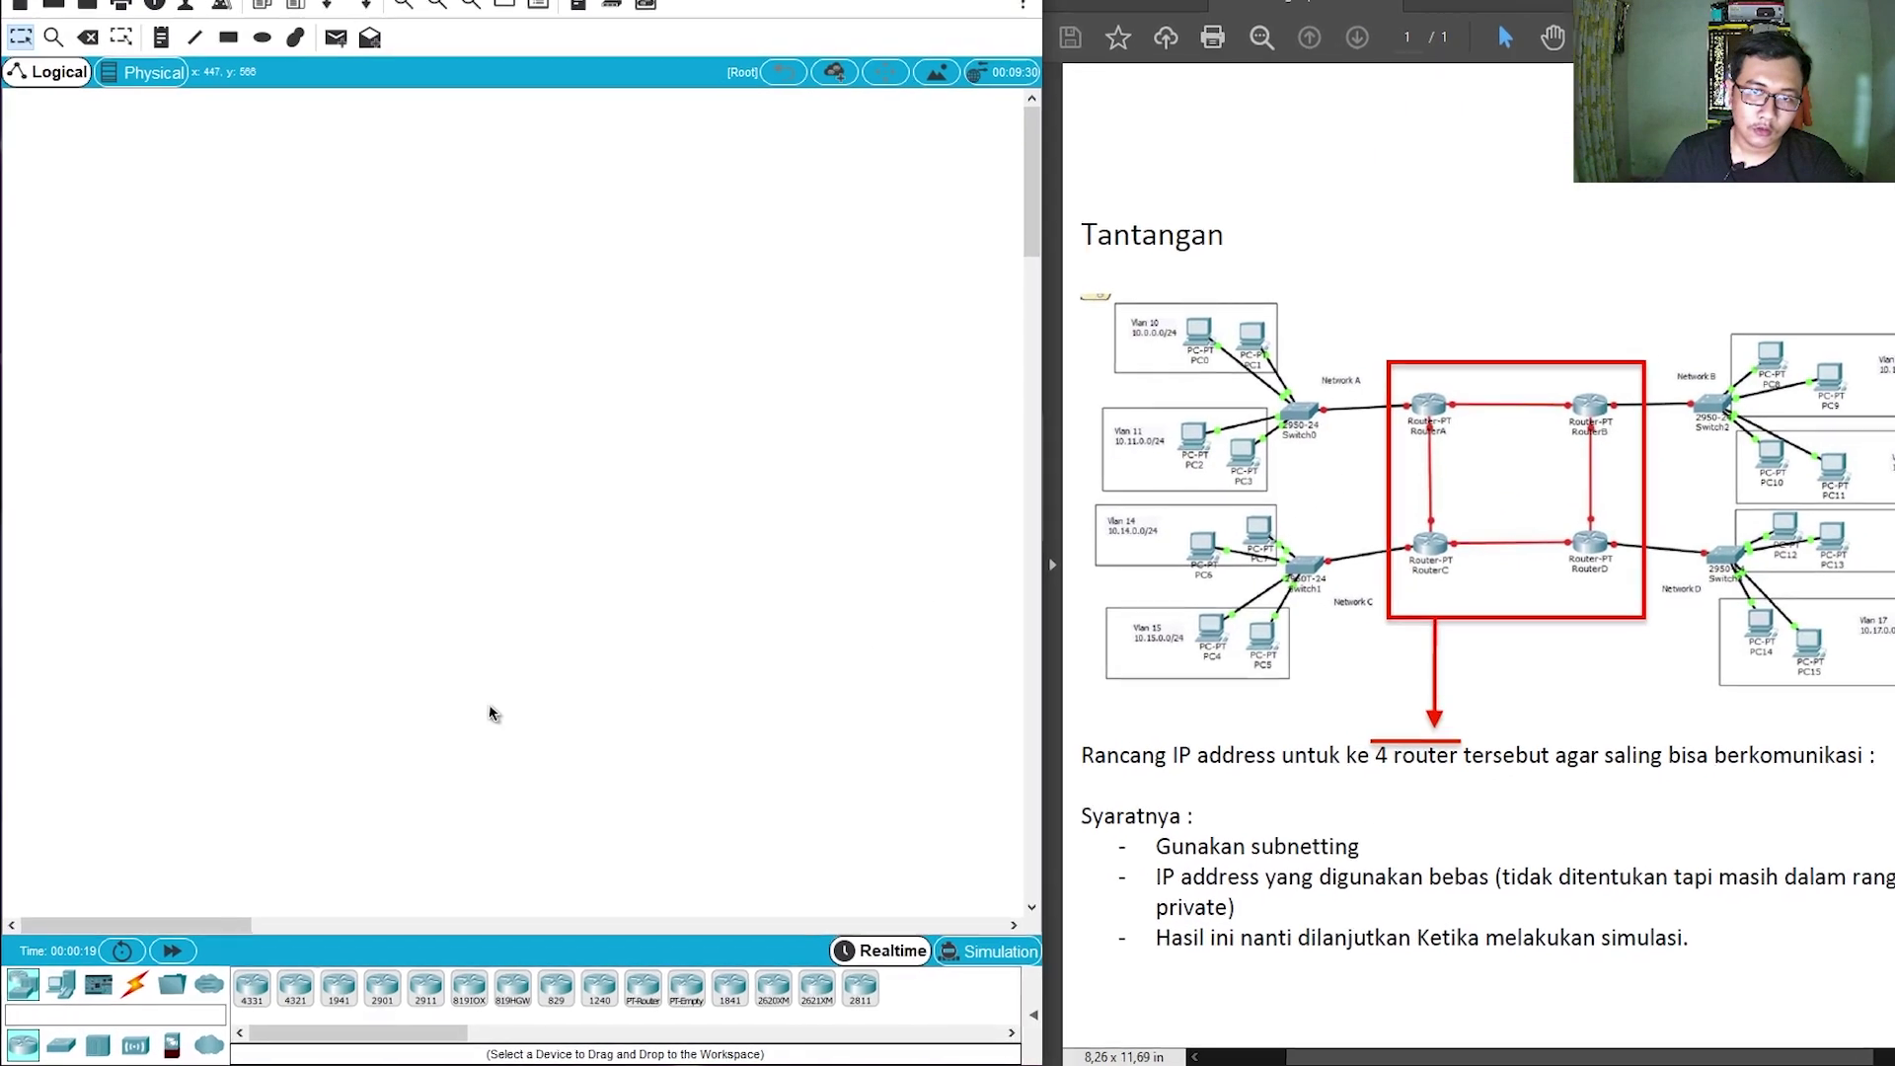
Add a PT-Router to the workspace and a 2960 switch level with it on its left side
{"action": "left_click", "coordinate": [818, 965]}
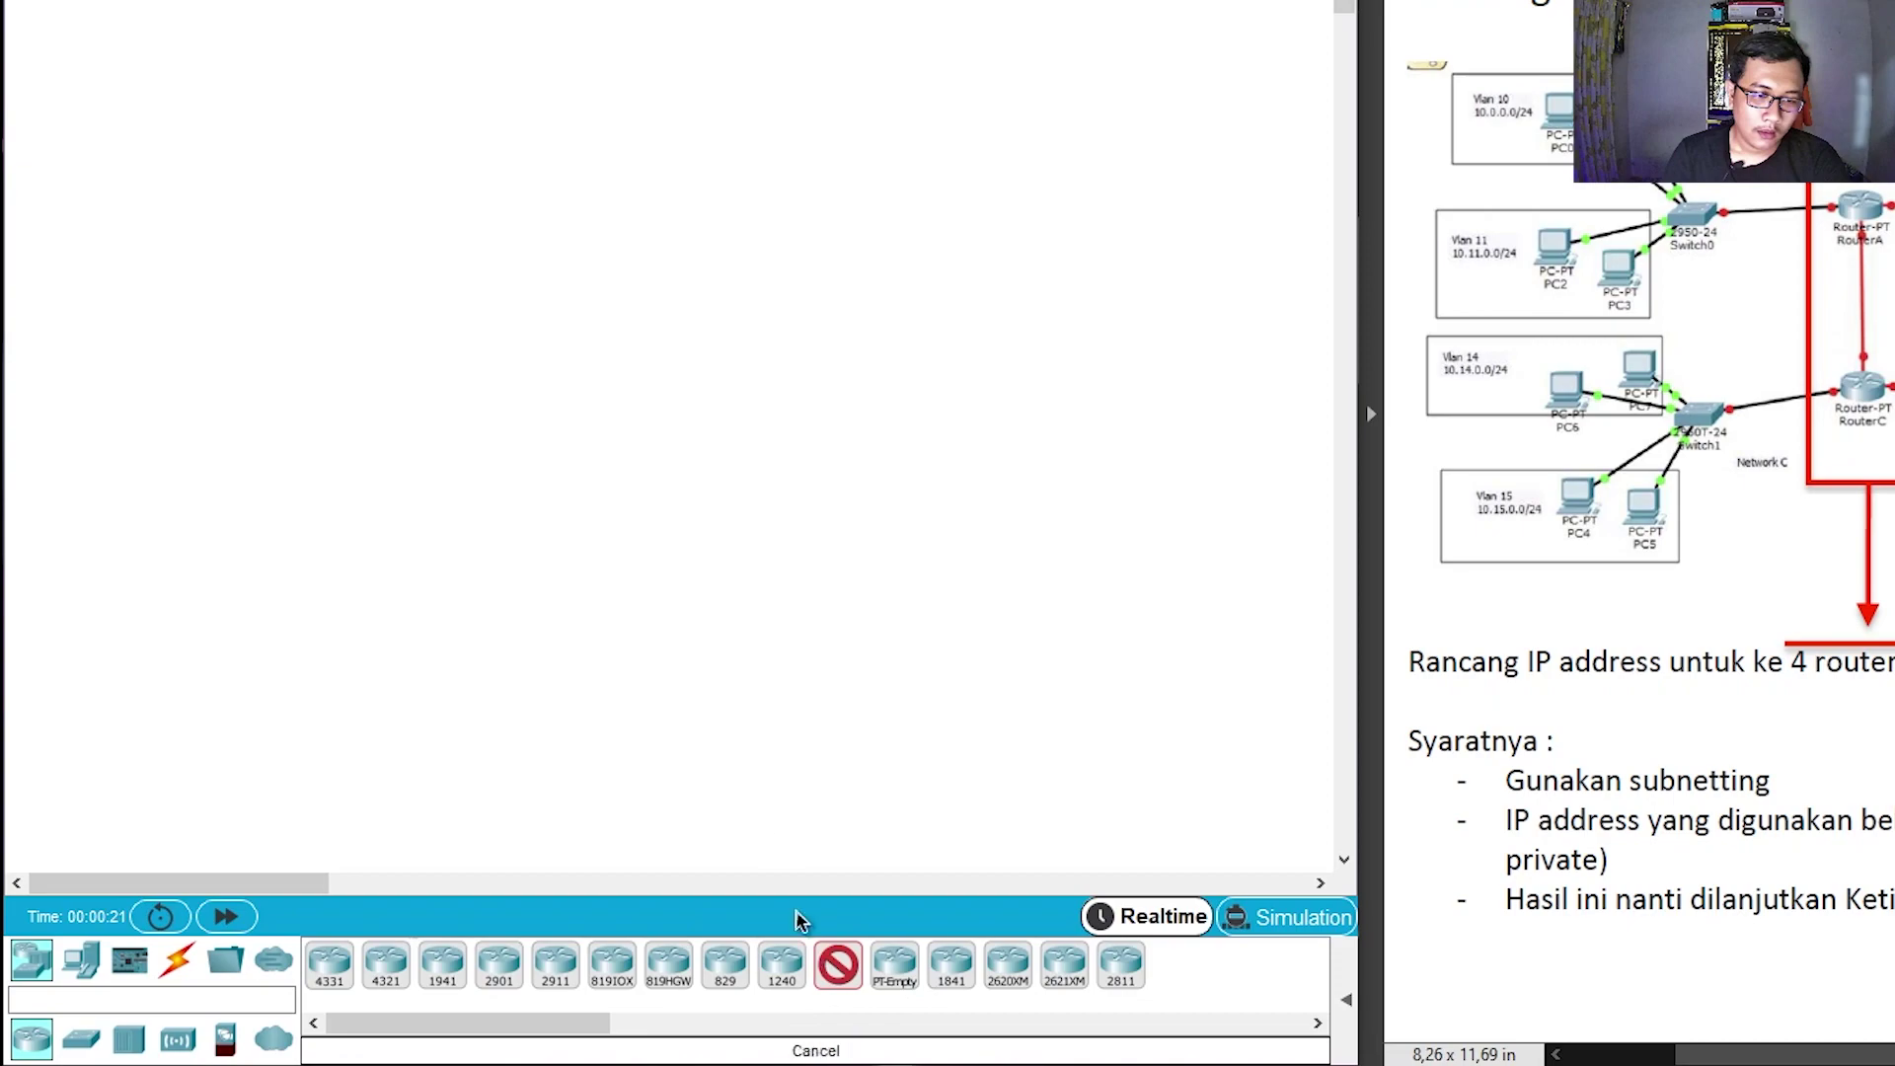
{"action": "left_click", "coordinate": [507, 310]}
{"action": "left_click_drag", "start_coordinate": [520, 295], "coordinate": [847, 302]}
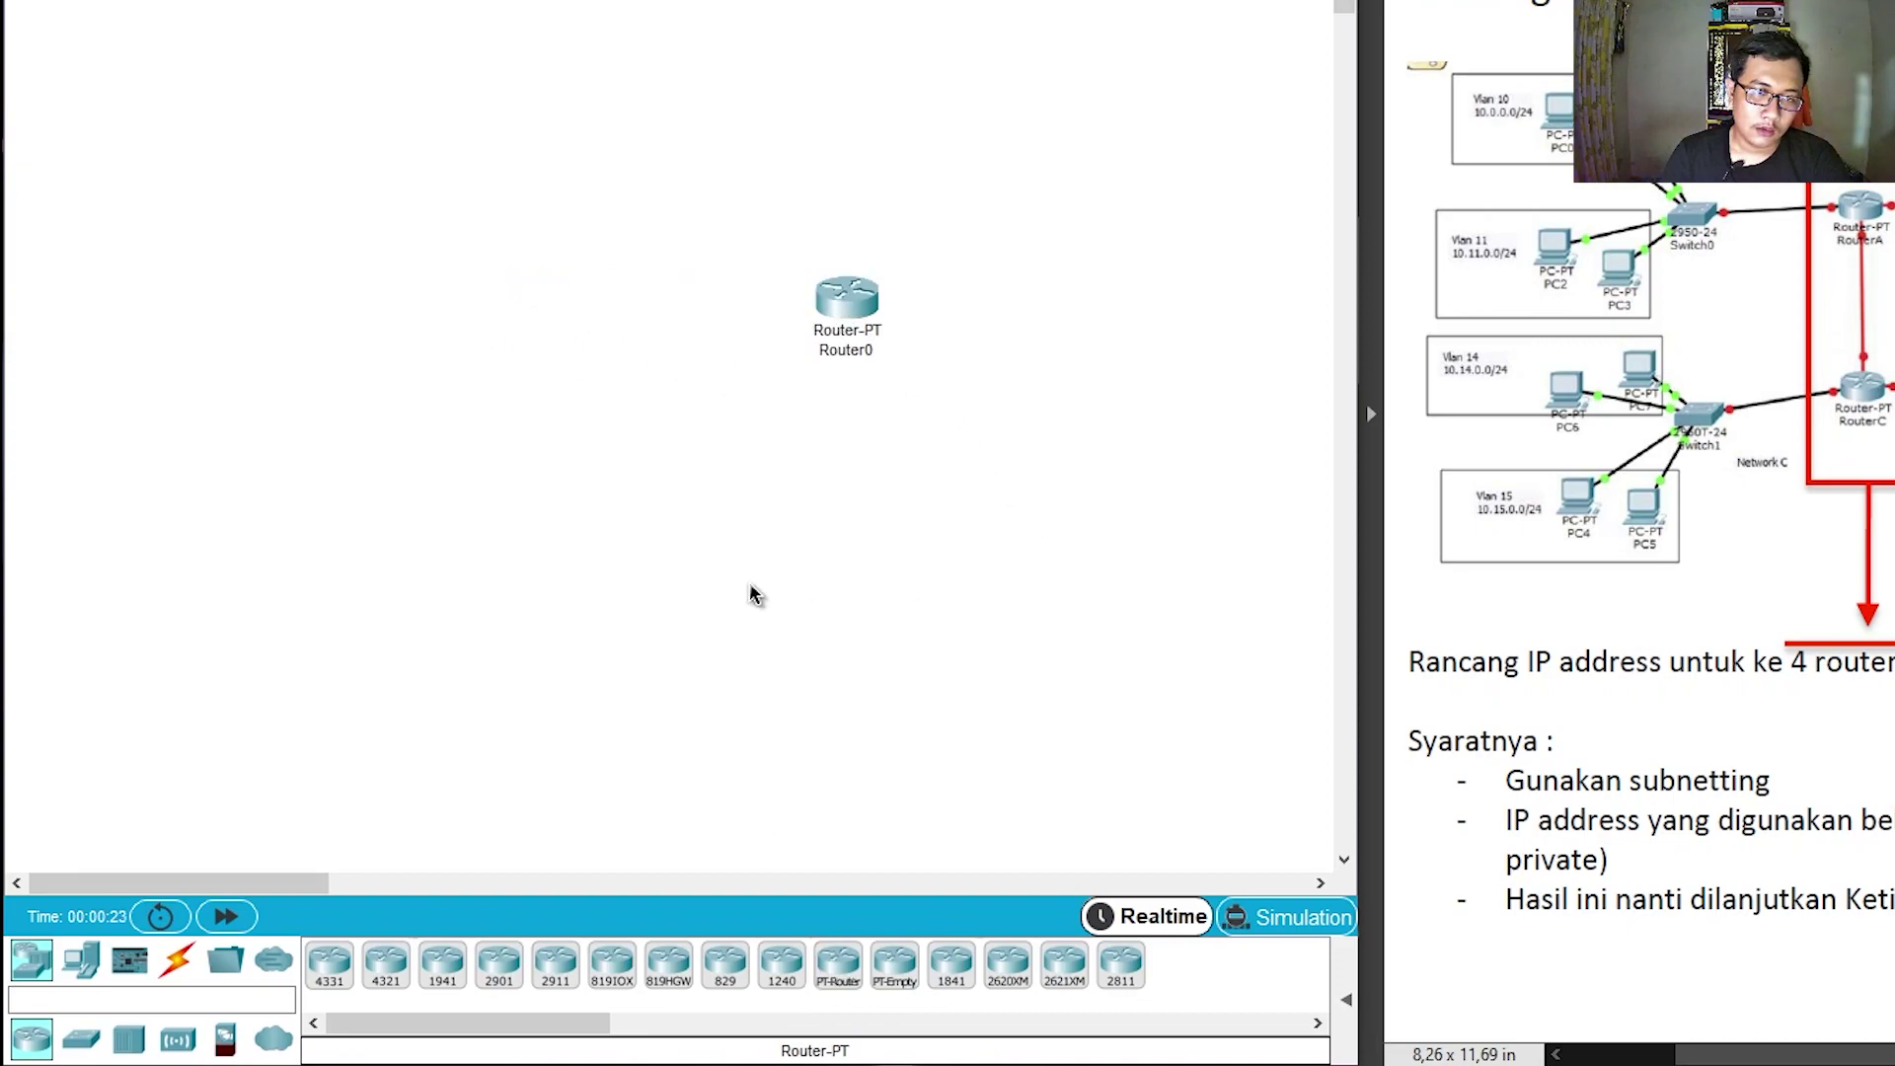
{"action": "left_click", "coordinate": [83, 1037]}
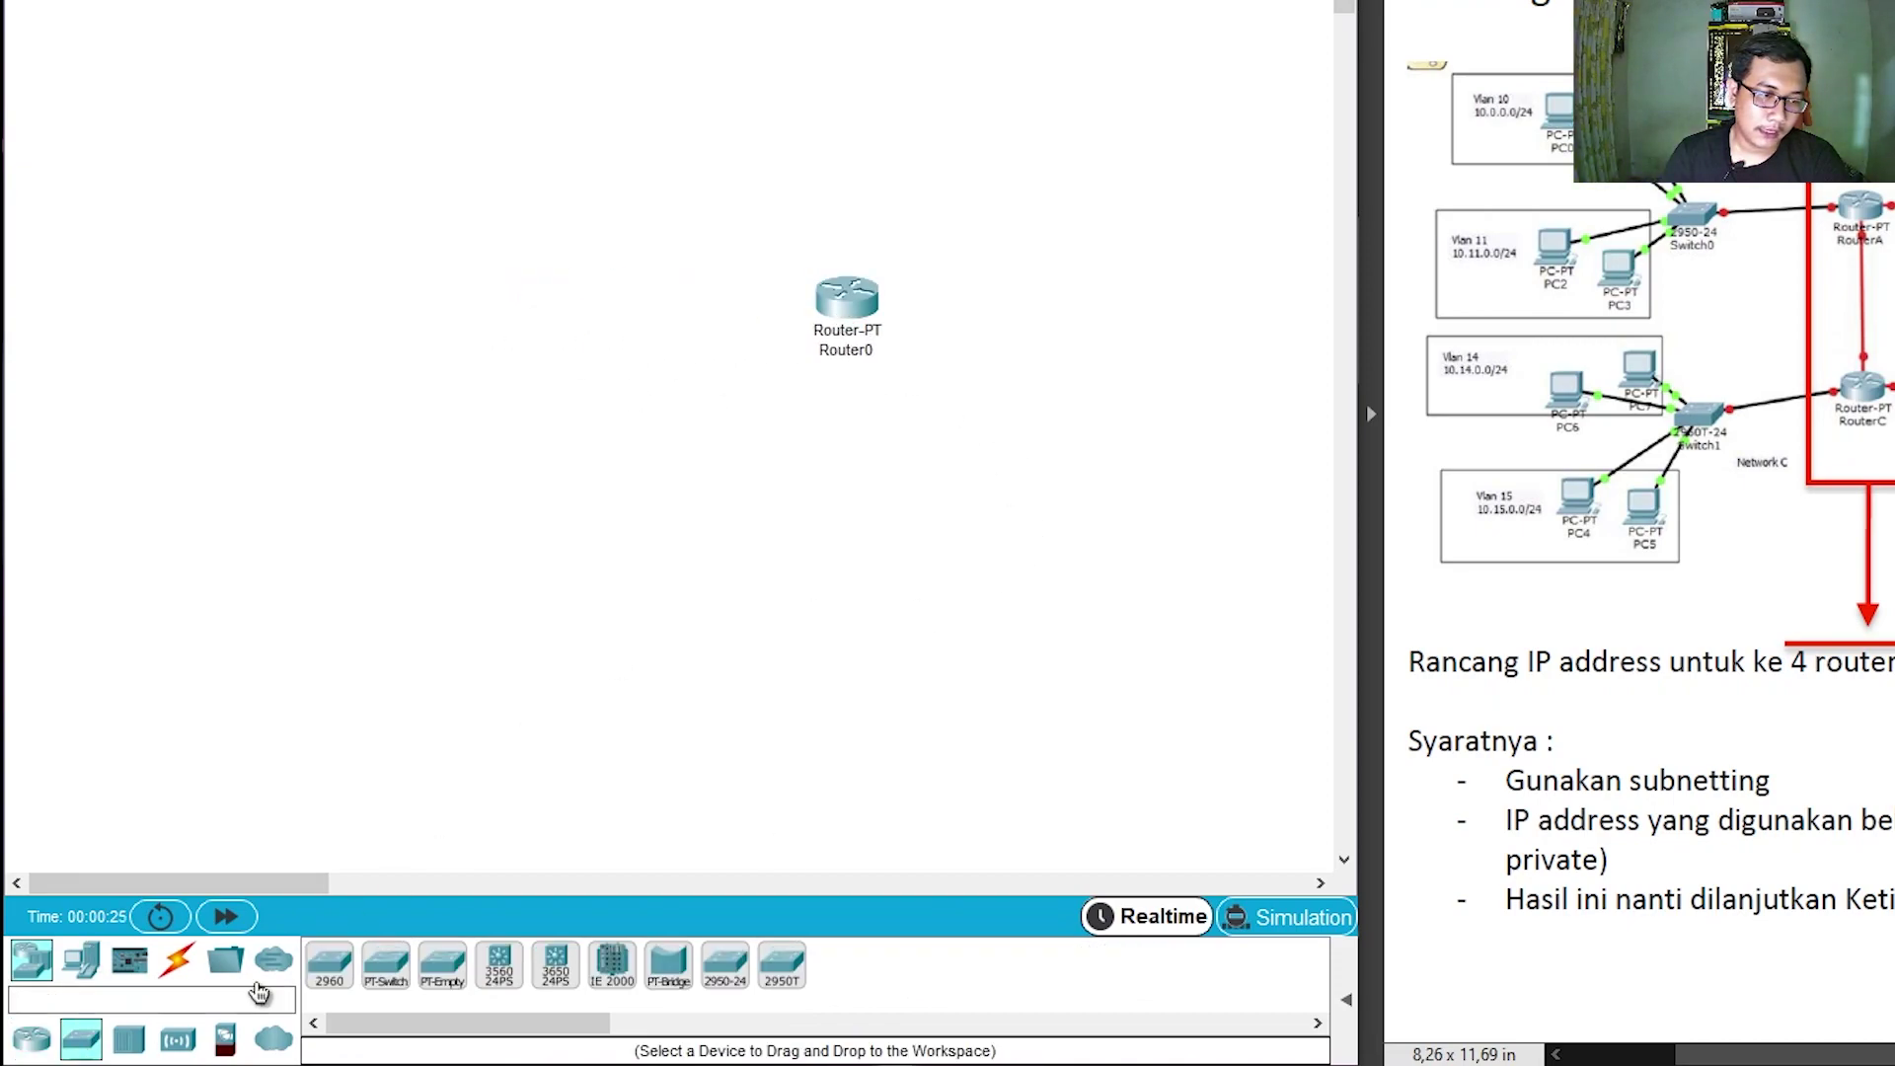
{"action": "left_click", "coordinate": [328, 962]}
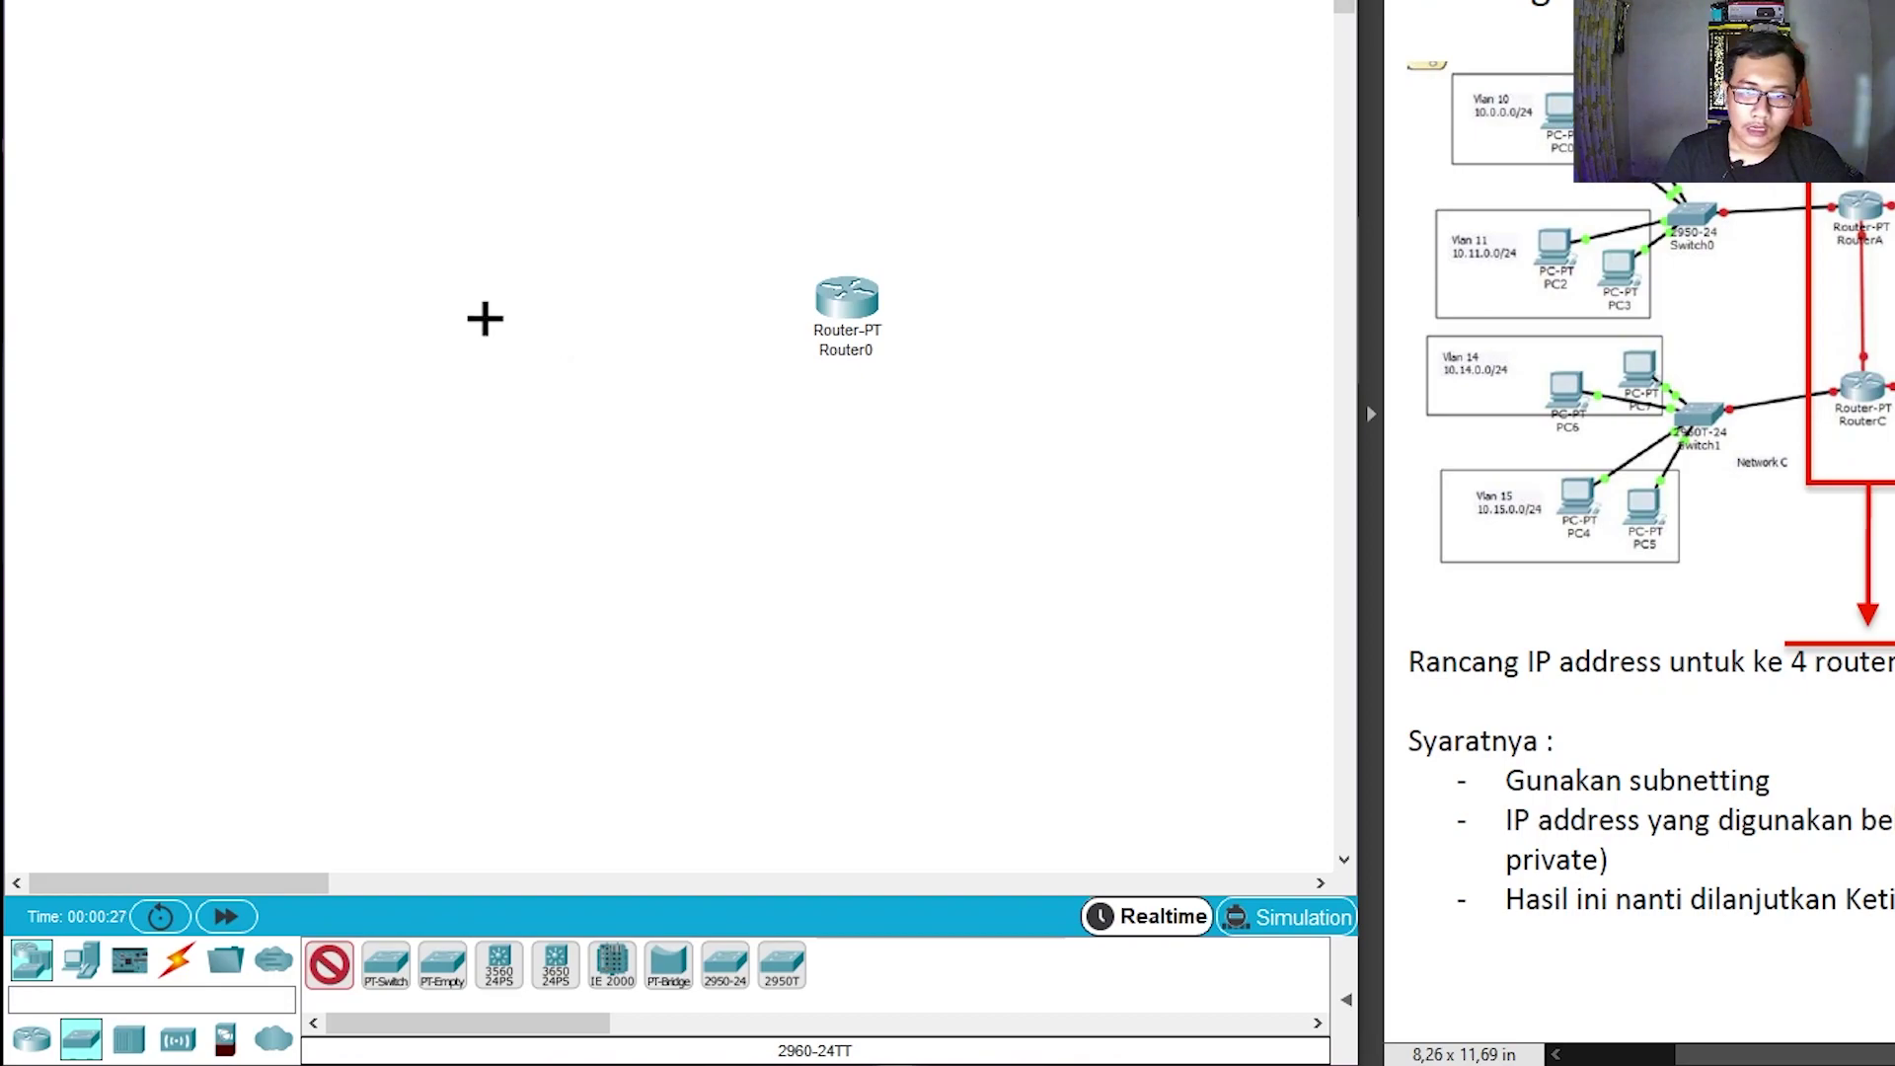
{"action": "left_click", "coordinate": [485, 318]}
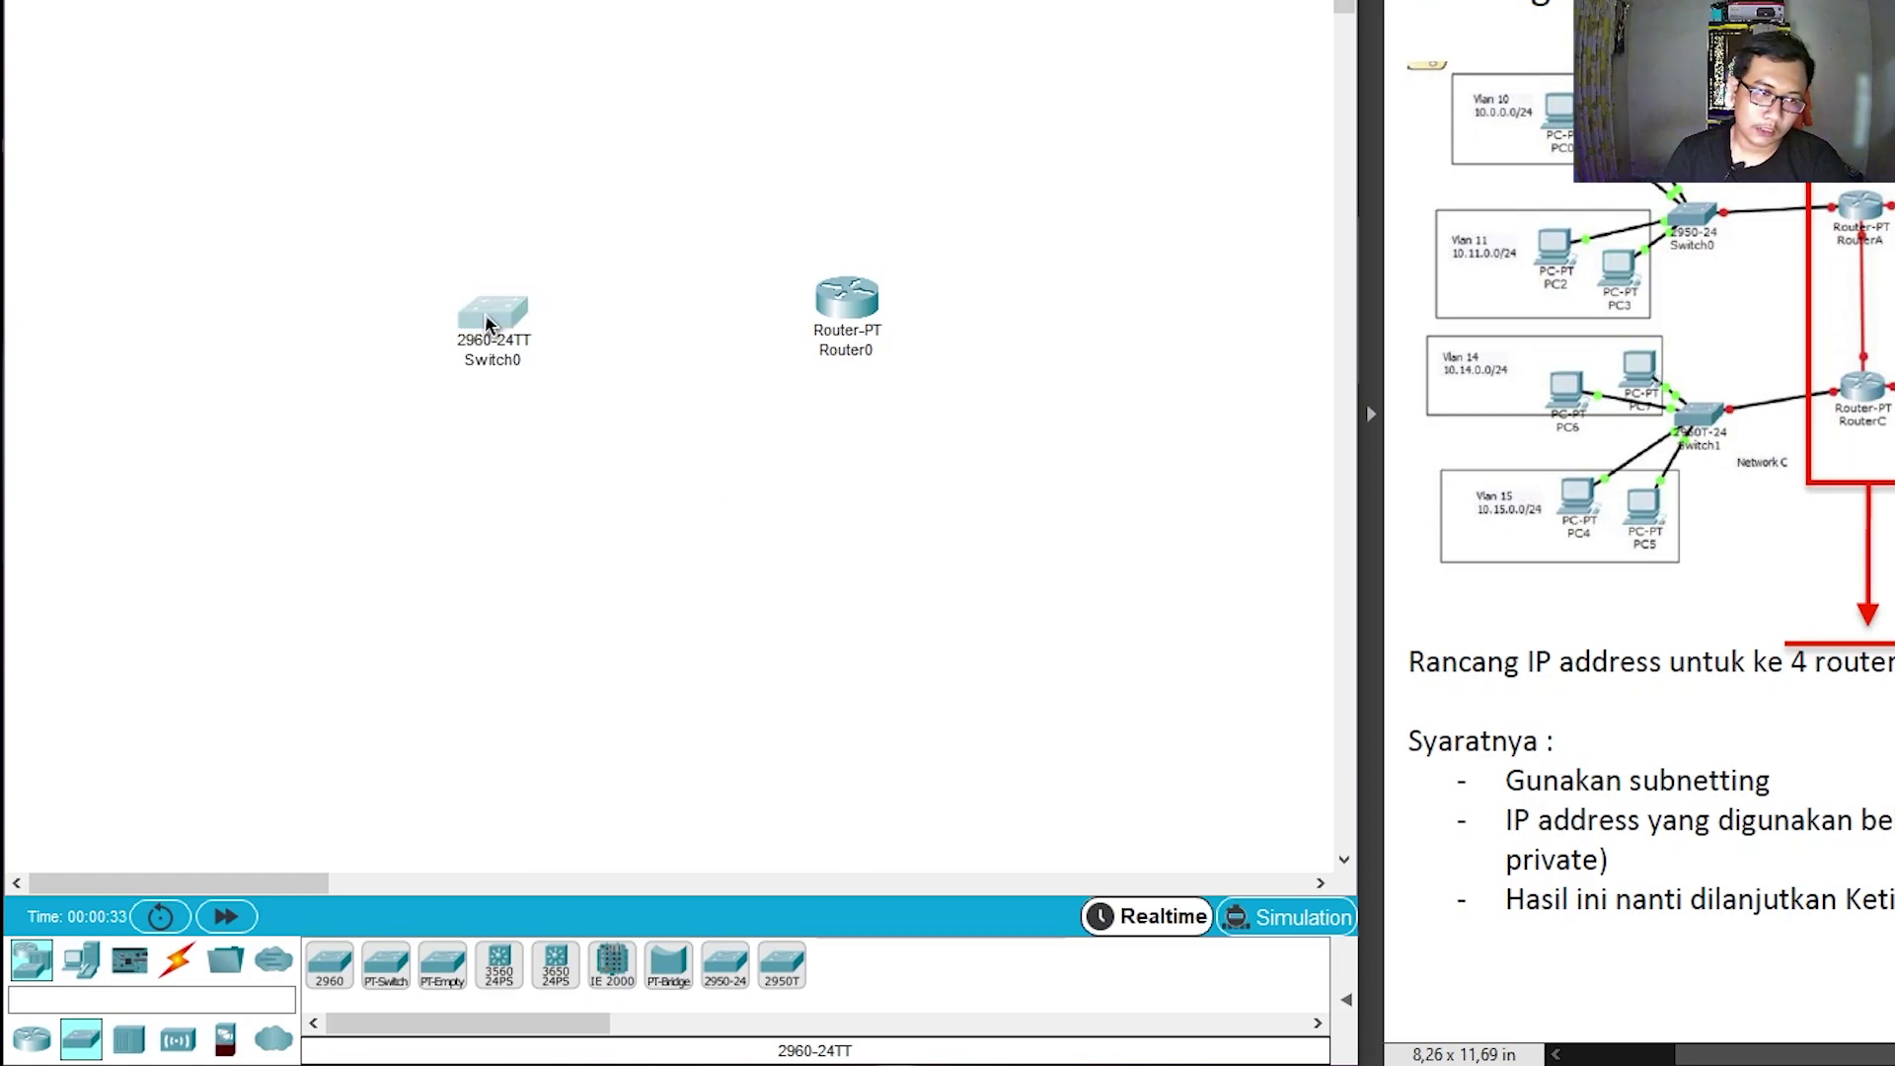
{"action": "left_click_drag", "start_coordinate": [494, 312], "coordinate": [514, 296]}
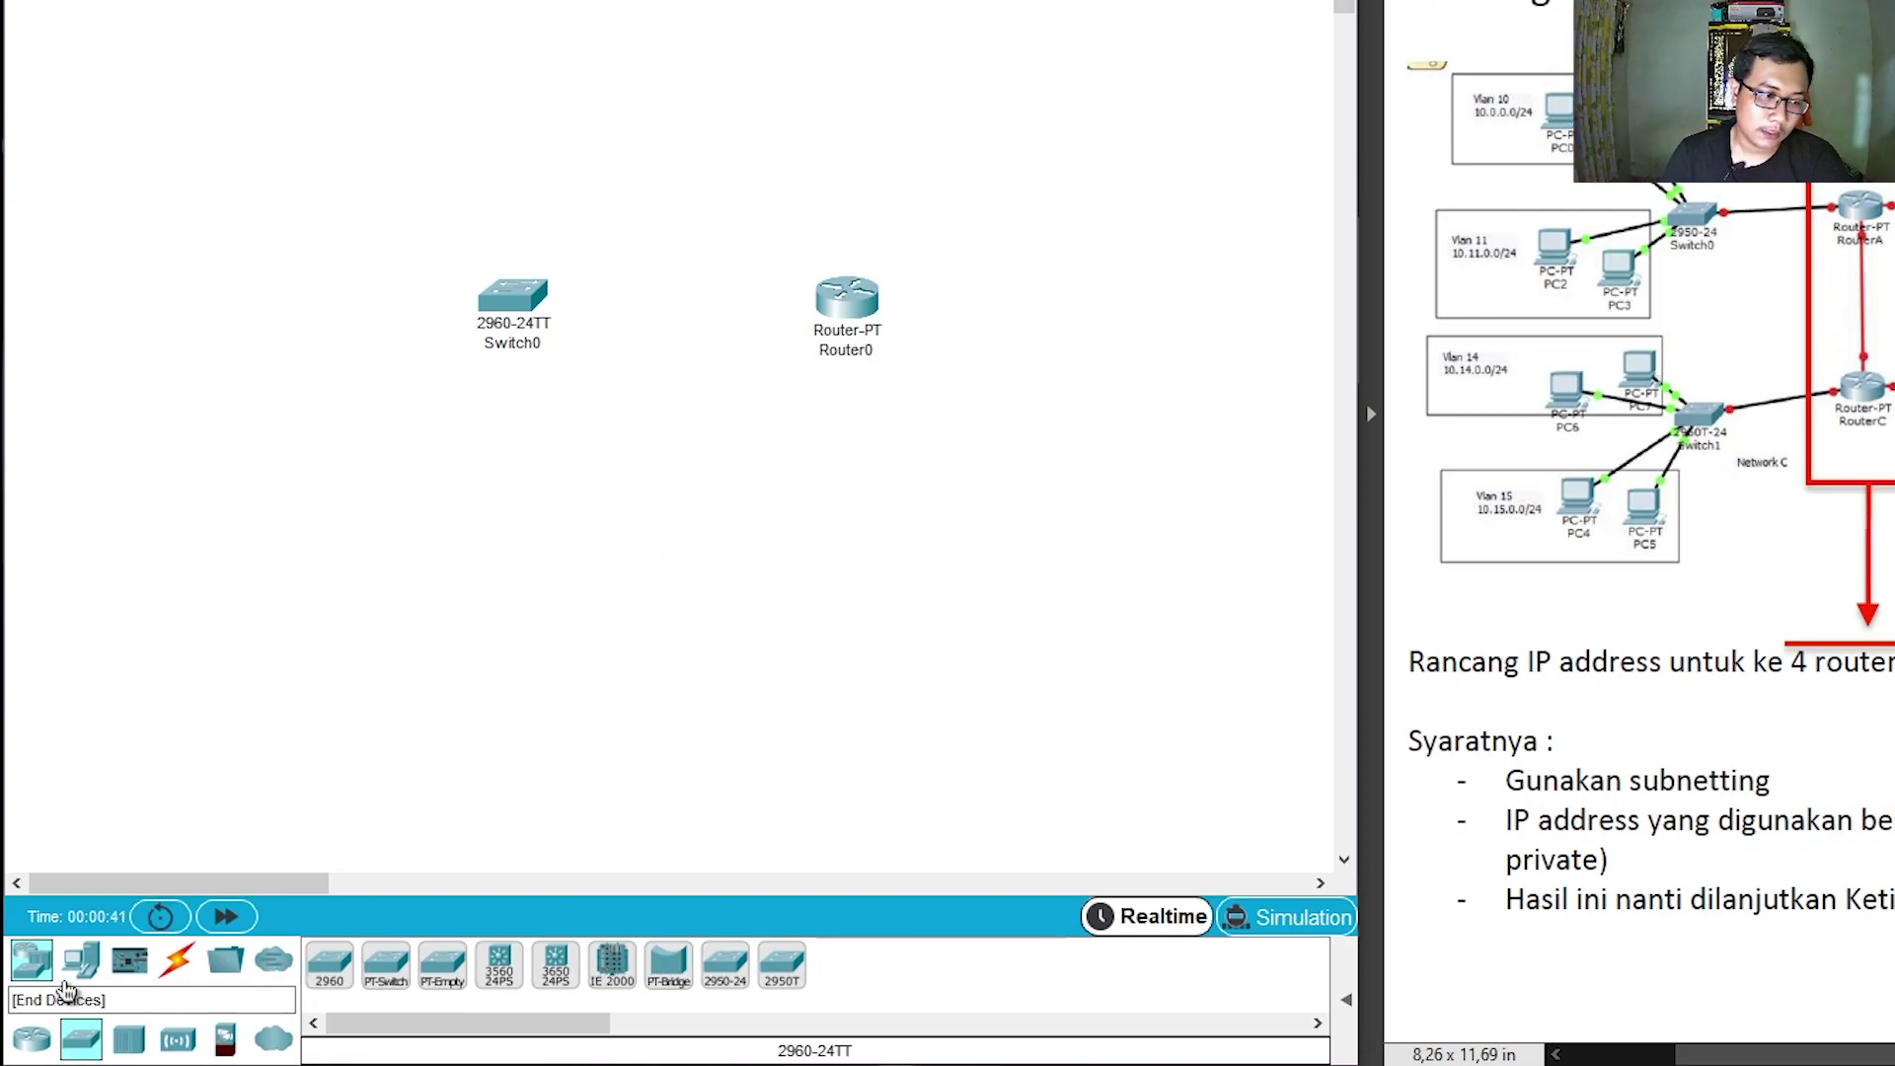
Place four PCs to the left of the switch, one pair above it and one pair below it, and align the devices
{"action": "left_click", "coordinate": [81, 959]}
{"action": "left_click", "coordinate": [332, 960]}
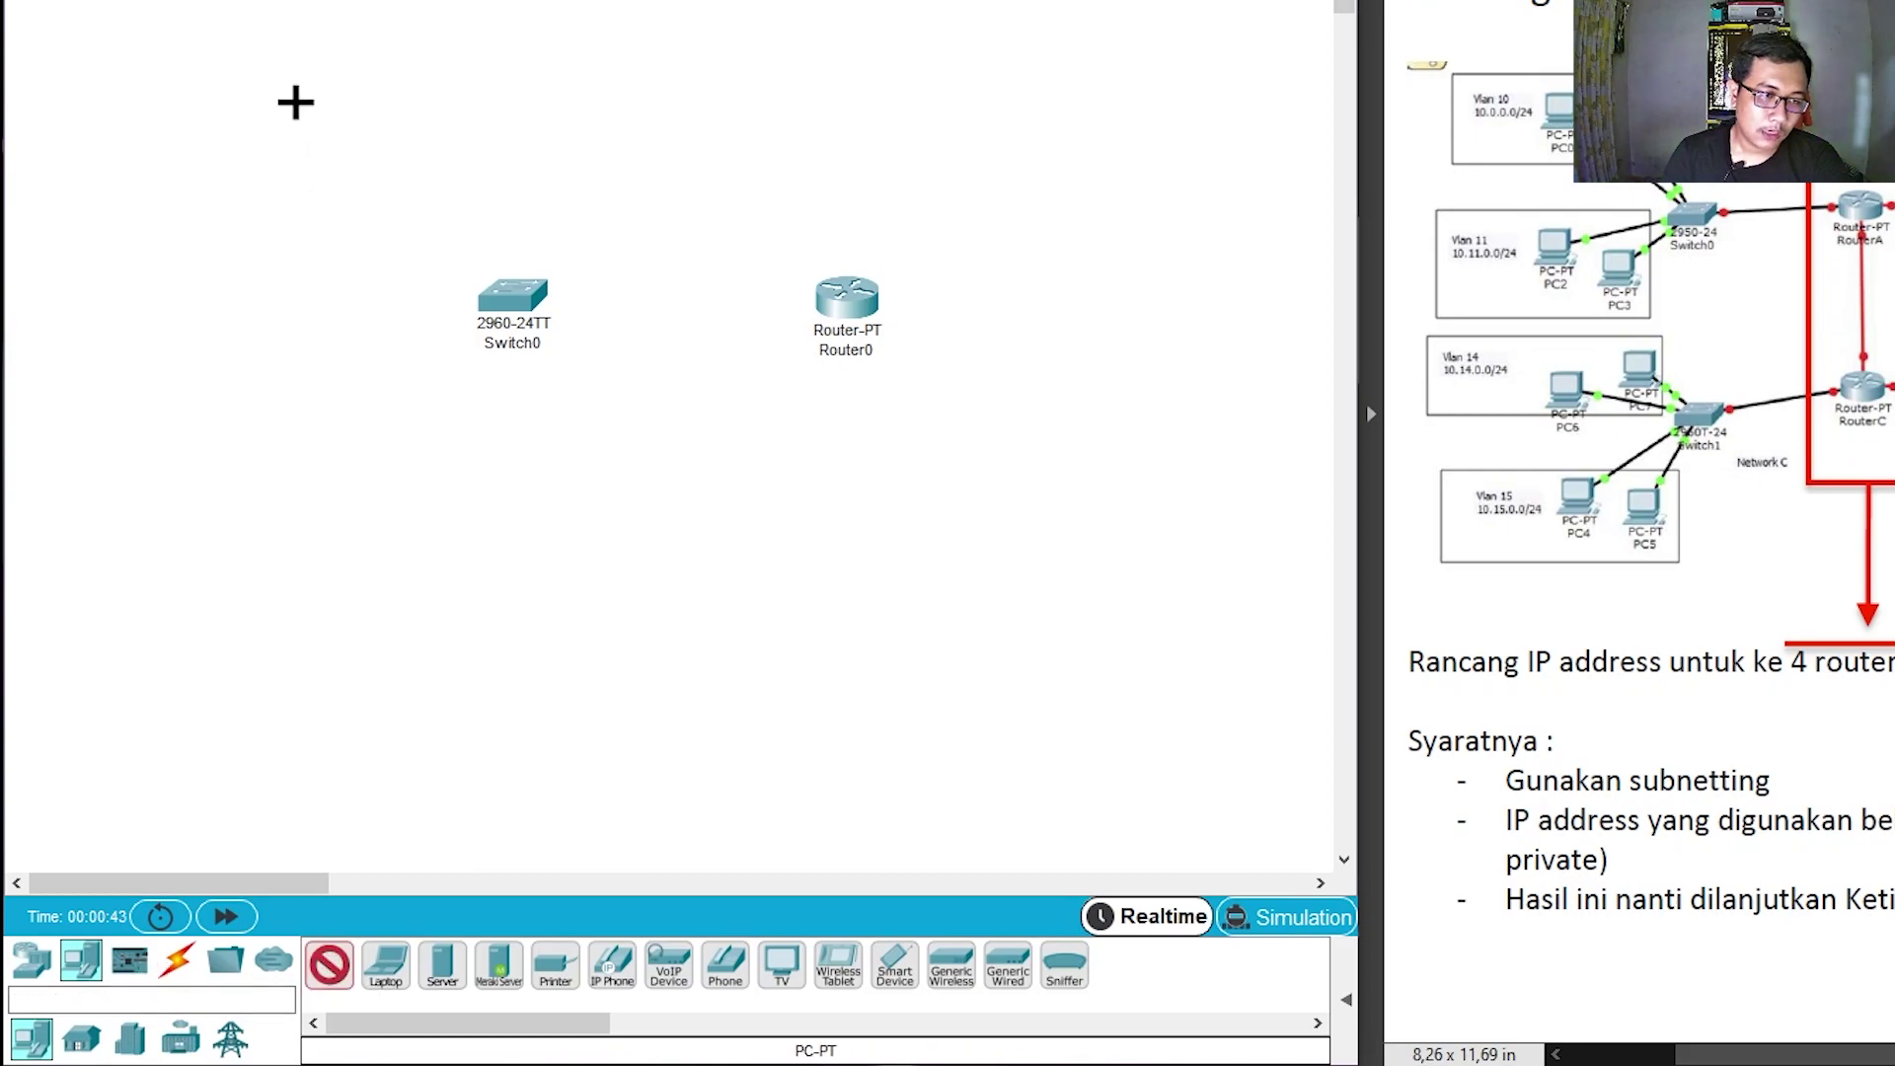
{"action": "left_click", "coordinate": [297, 148]}
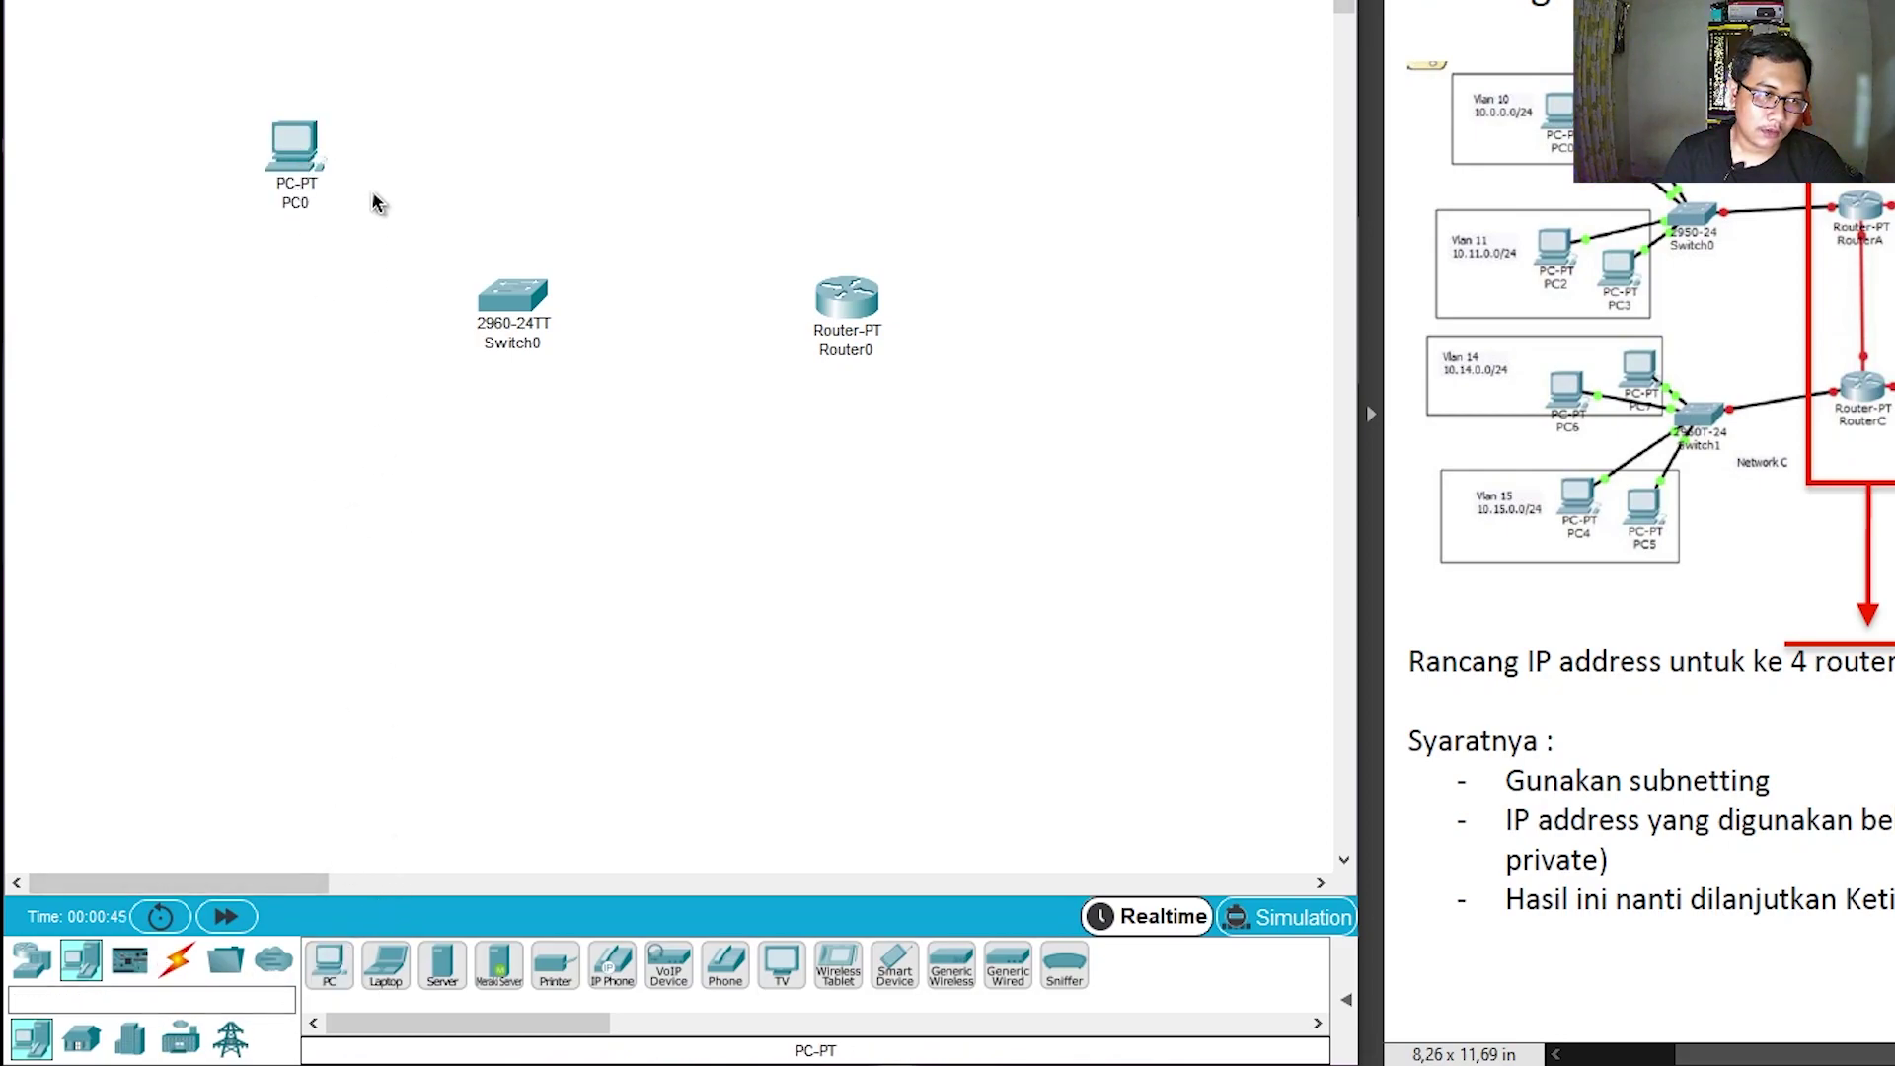
{"action": "left_click", "coordinate": [331, 962]}
{"action": "left_click", "coordinate": [205, 153]}
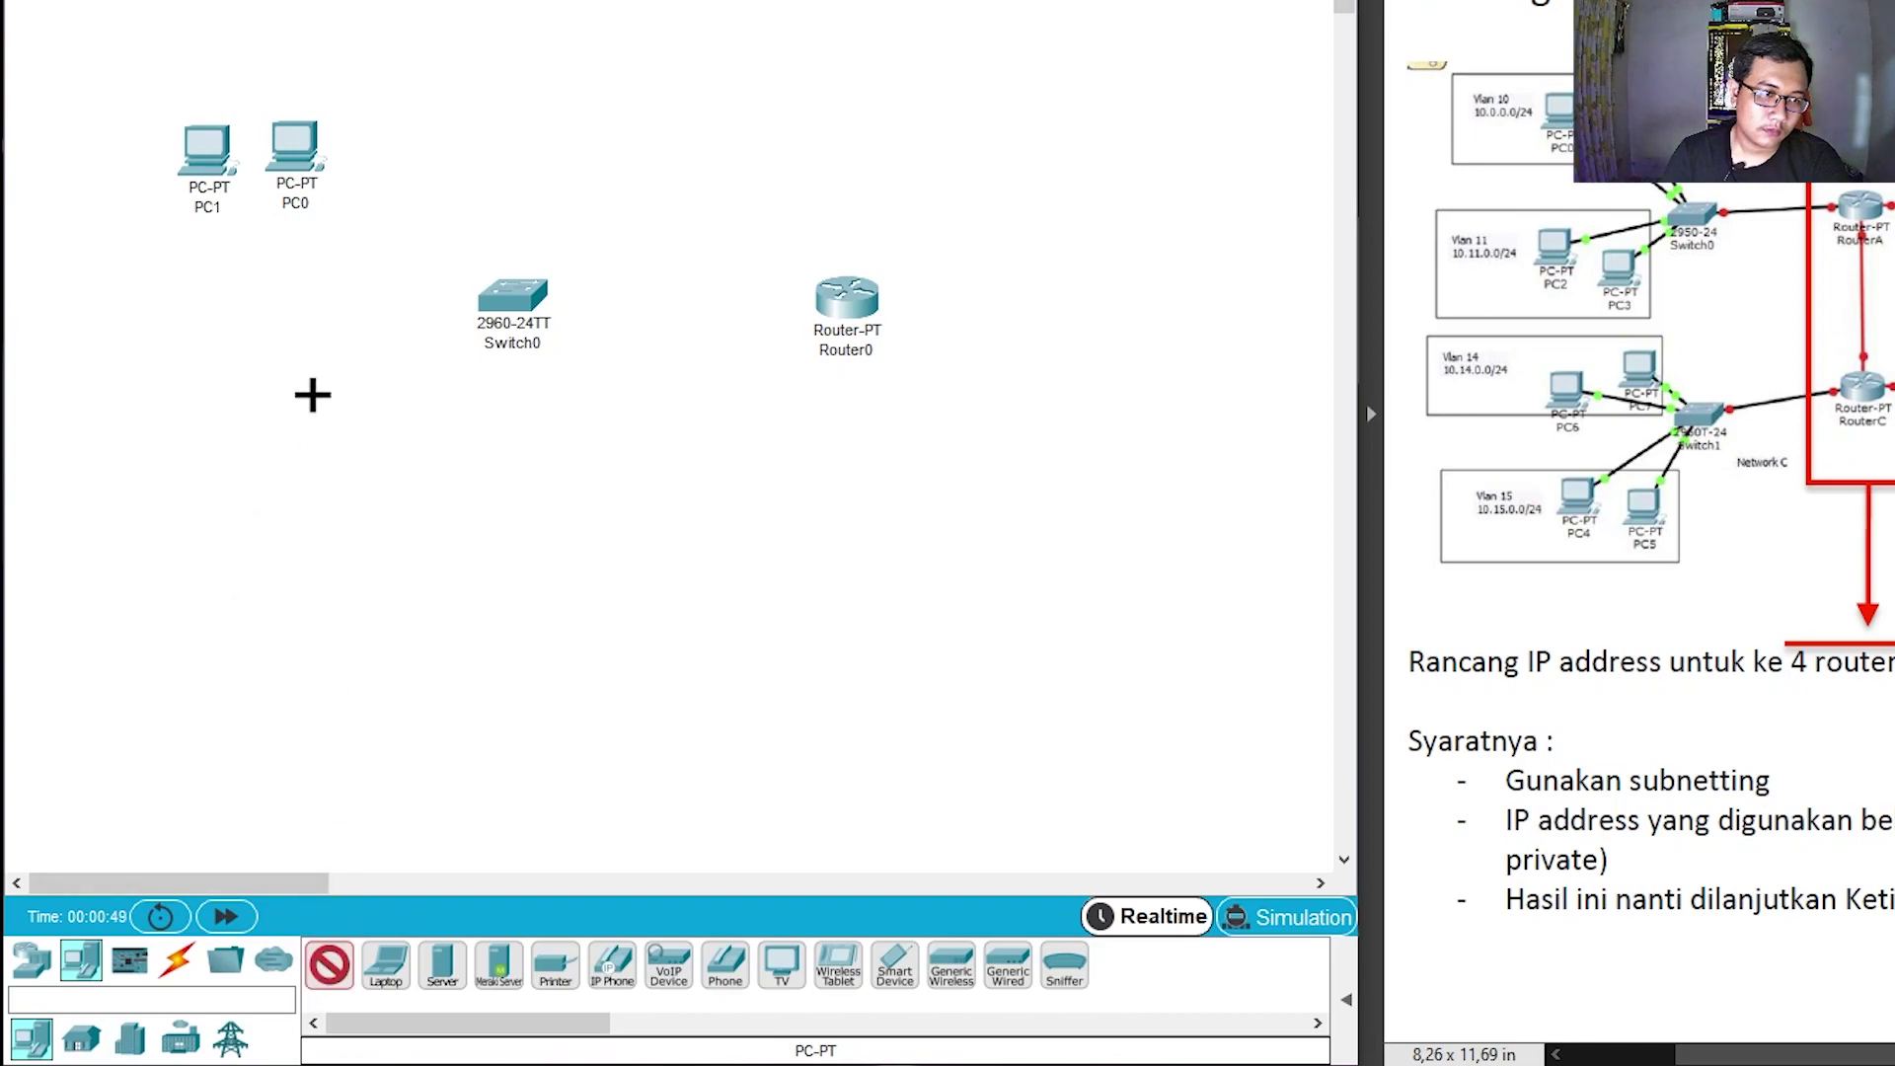
{"action": "left_click", "coordinate": [309, 393]}
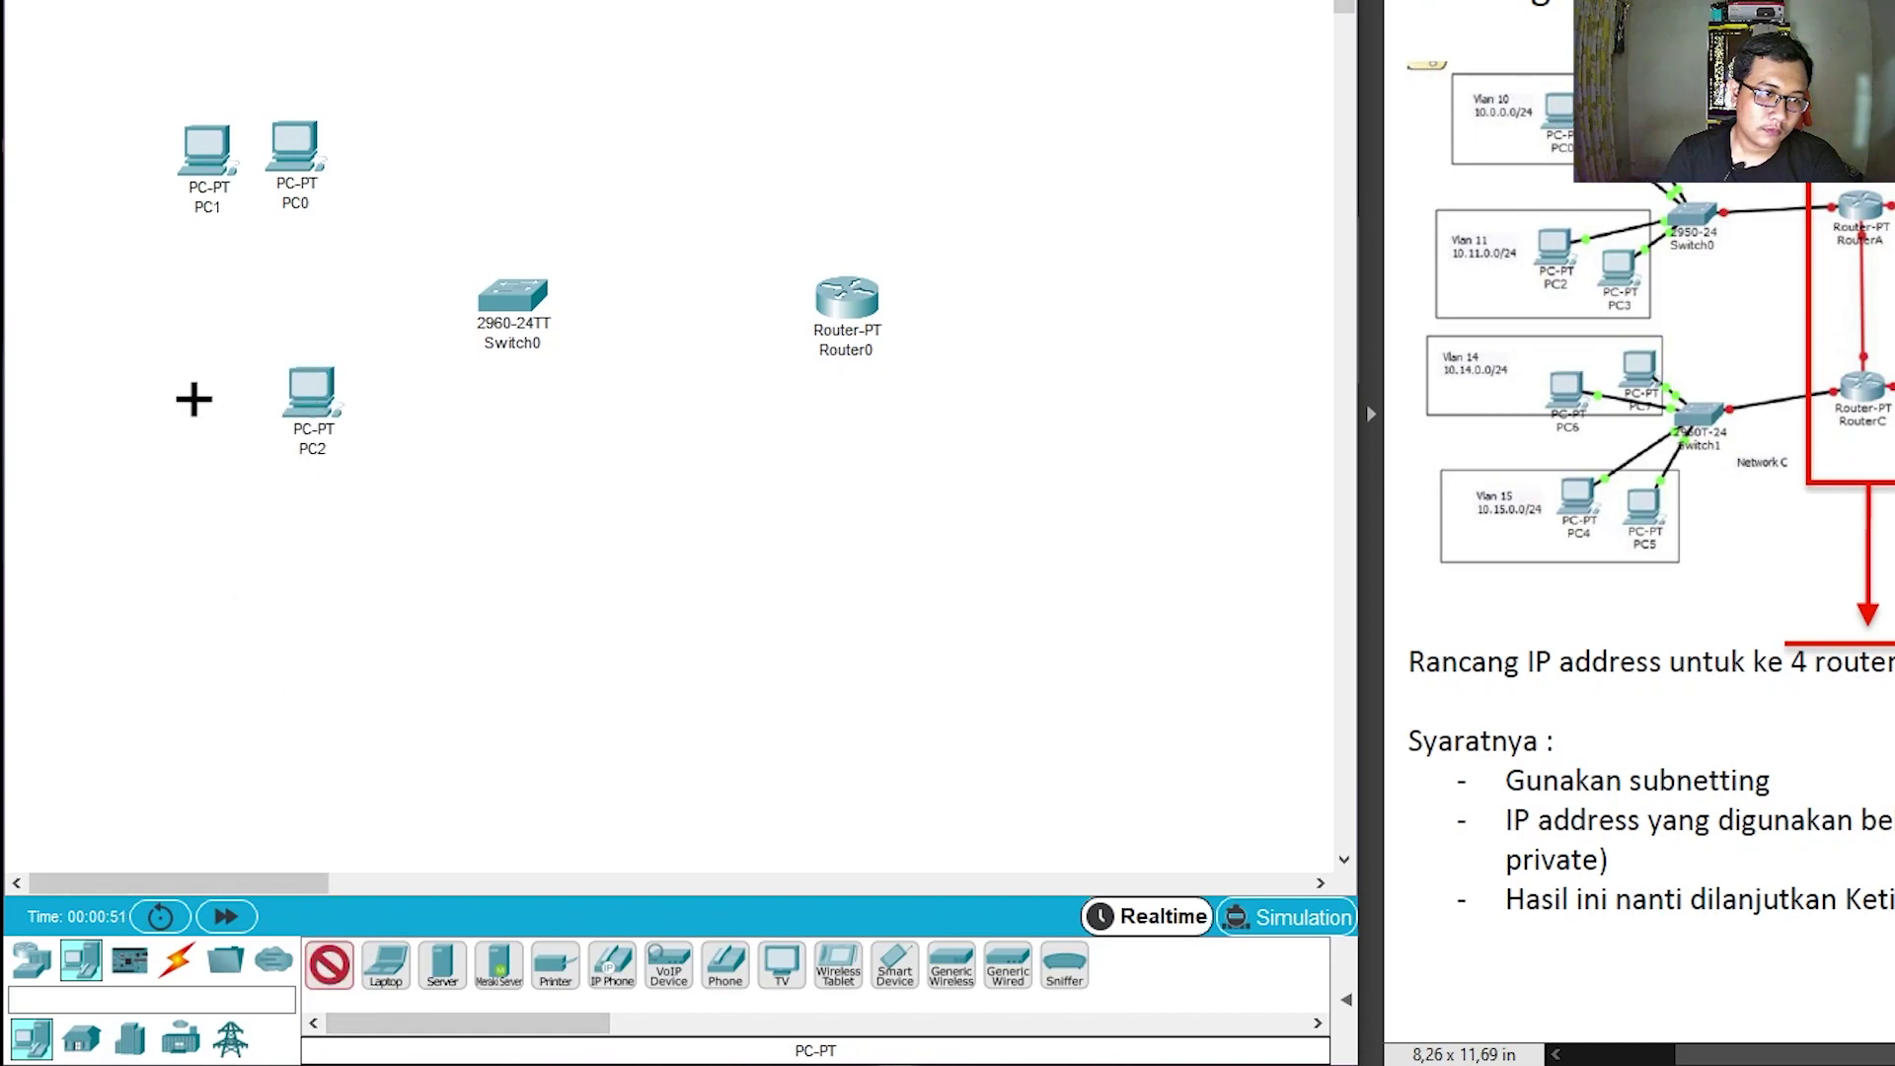
{"action": "left_click", "coordinate": [214, 393]}
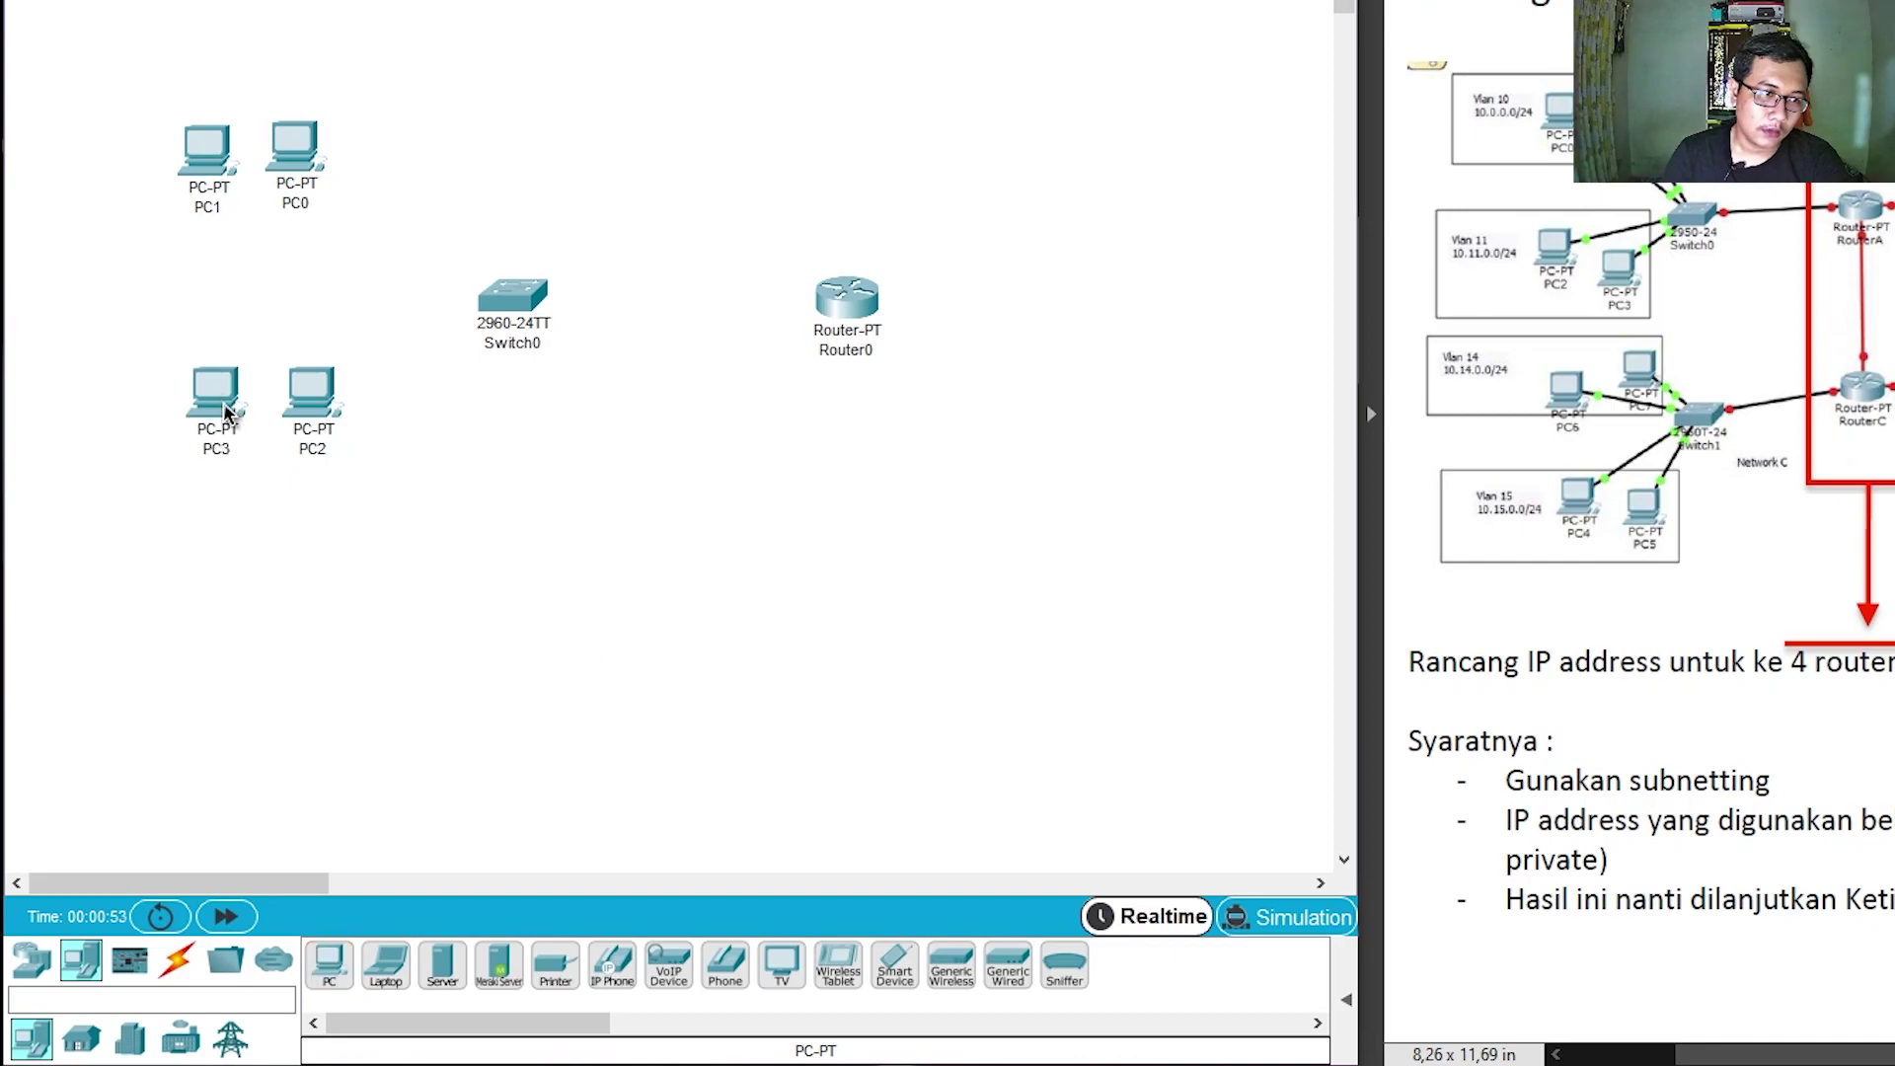
{"action": "left_click_drag", "start_coordinate": [226, 413], "coordinate": [217, 404]}
{"action": "left_click", "coordinate": [314, 400]}
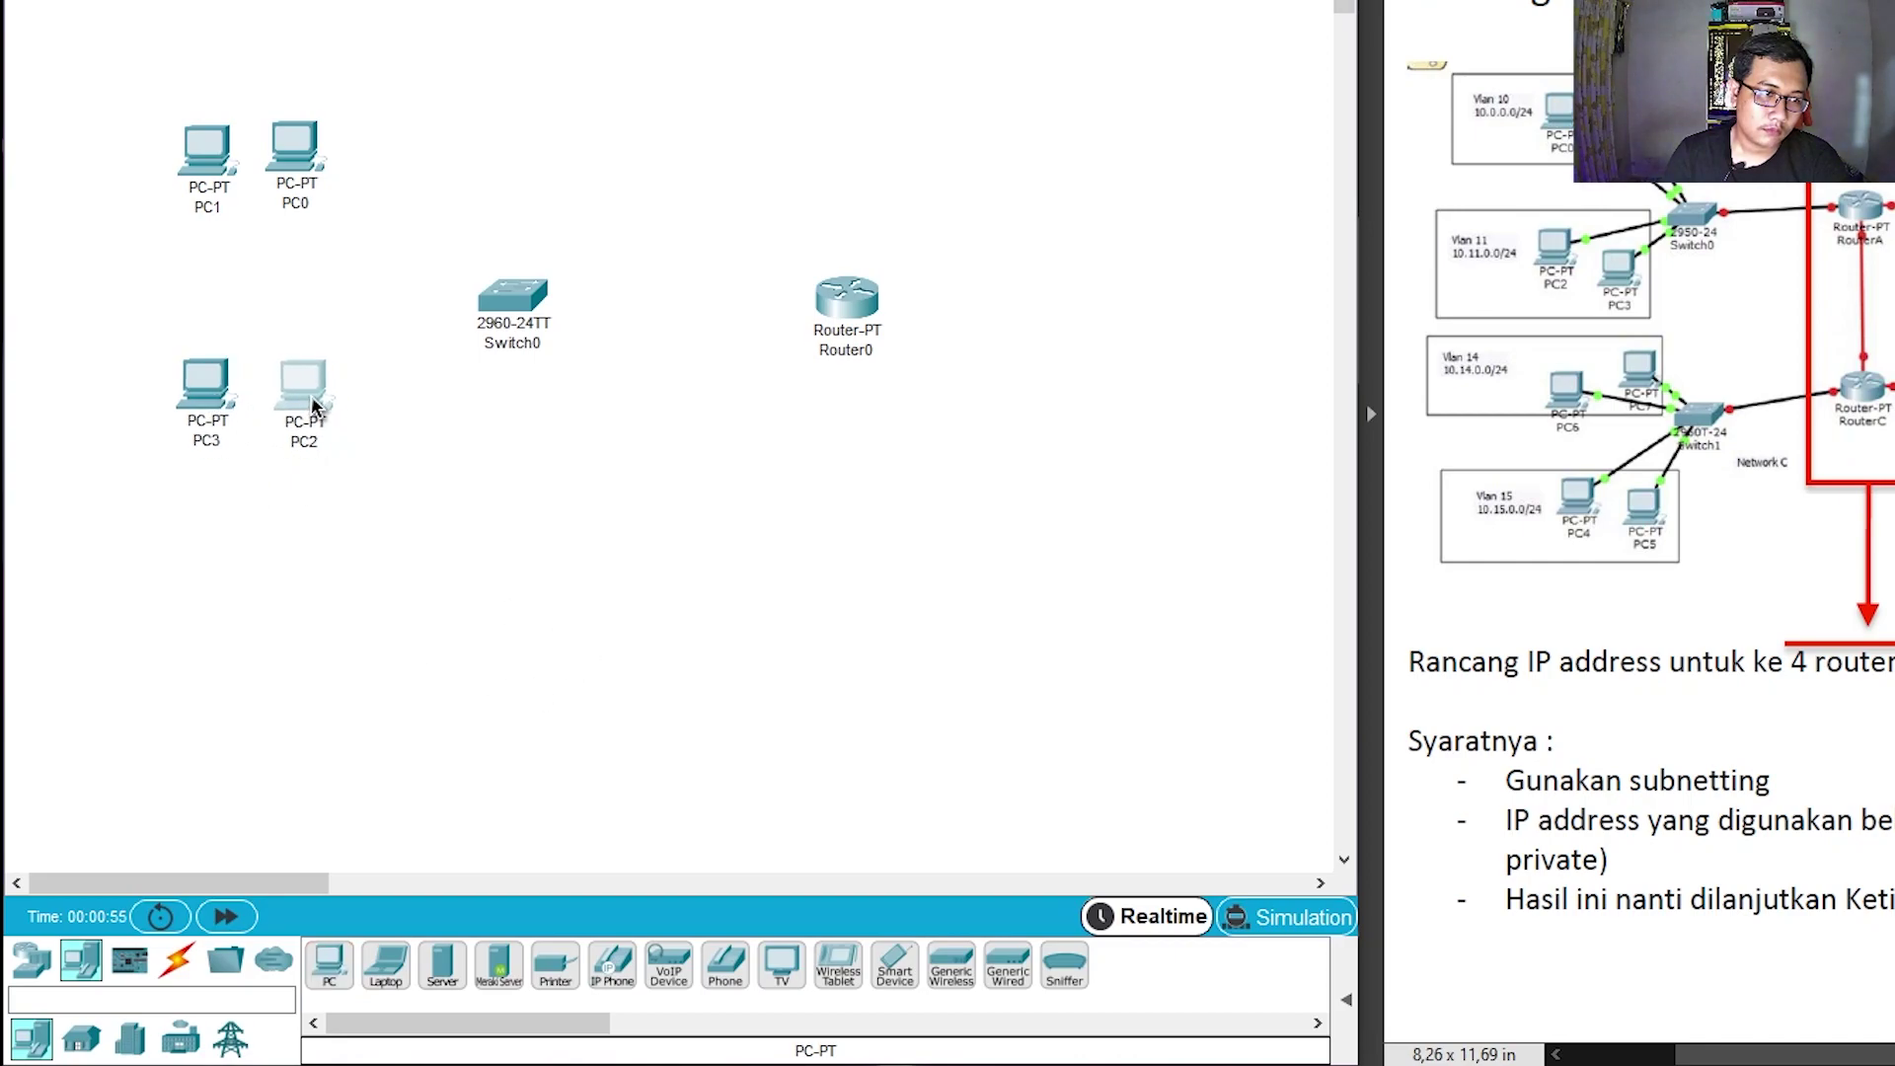
{"action": "left_click", "coordinate": [538, 440]}
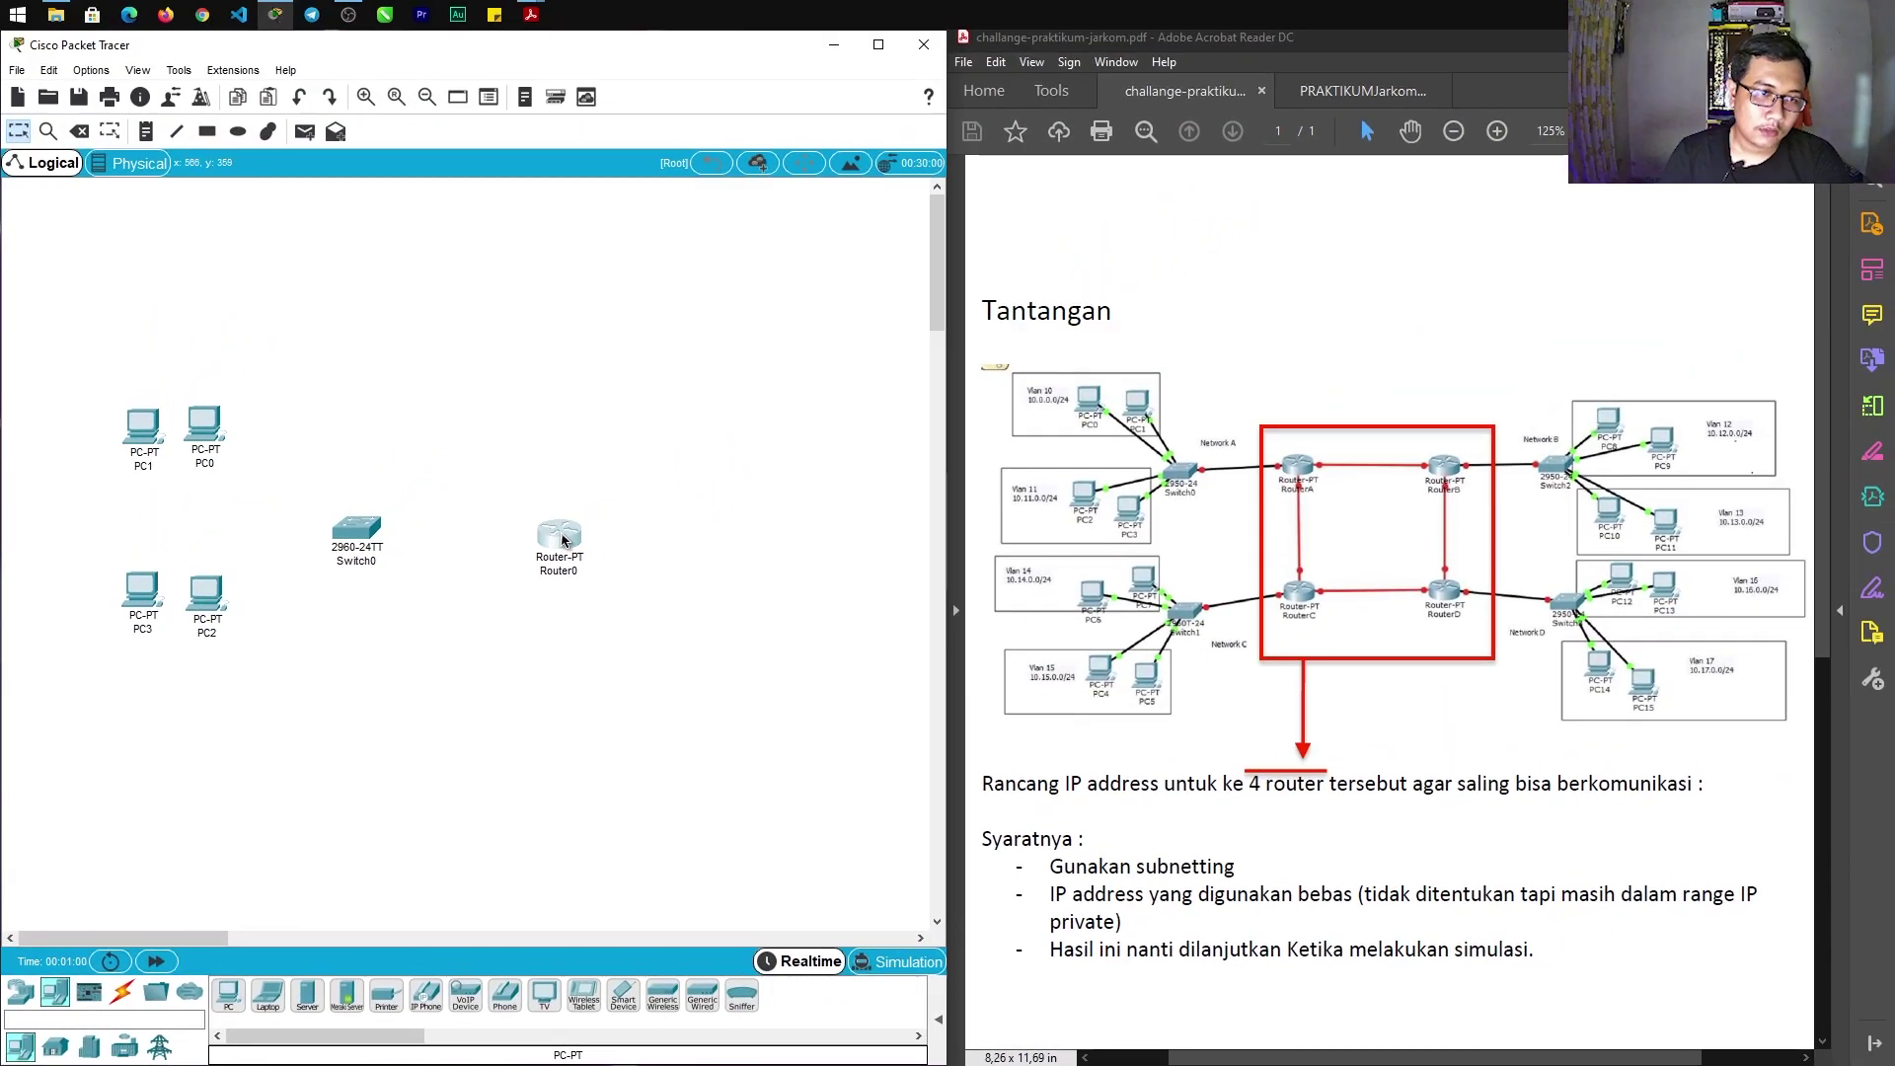
{"action": "left_click_drag", "start_coordinate": [563, 540], "coordinate": [566, 537]}
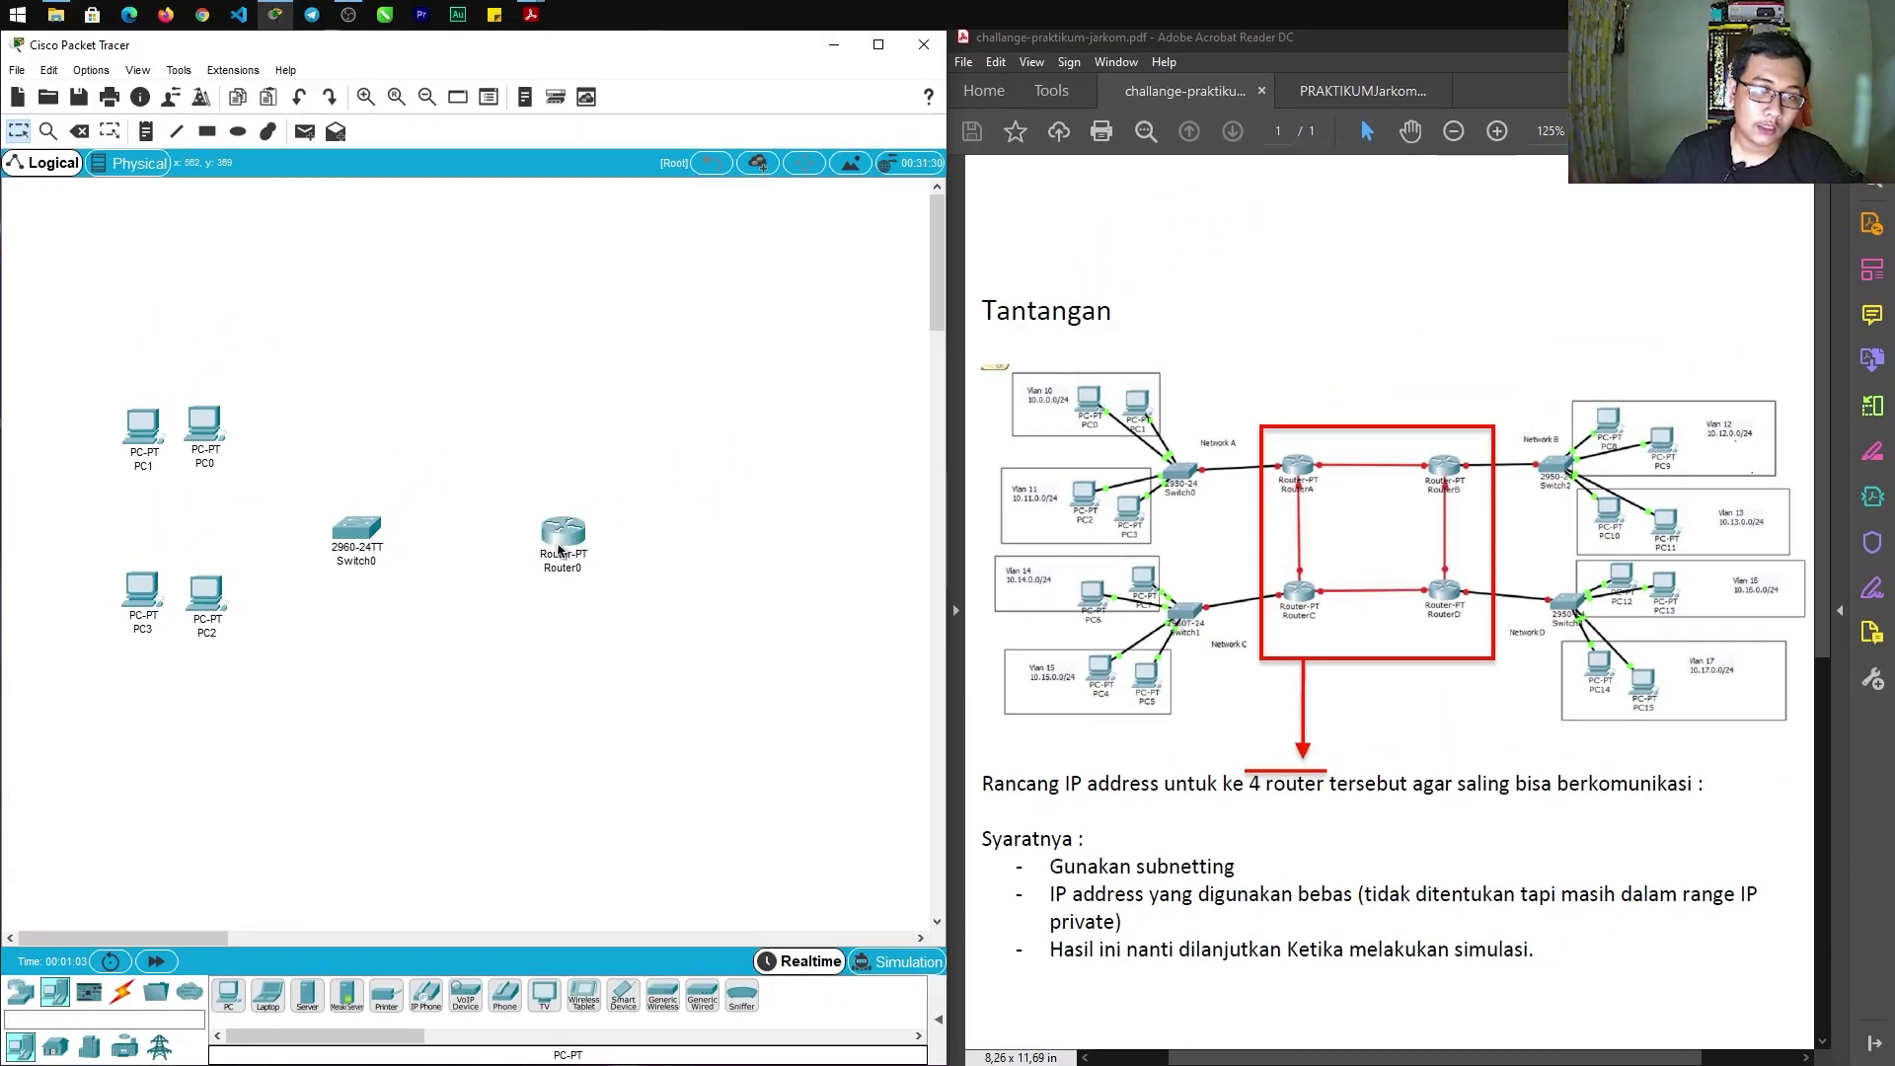
Remove all preinstalled network modules from Router0's physical chassis
{"action": "double_click", "coordinate": [559, 543]}
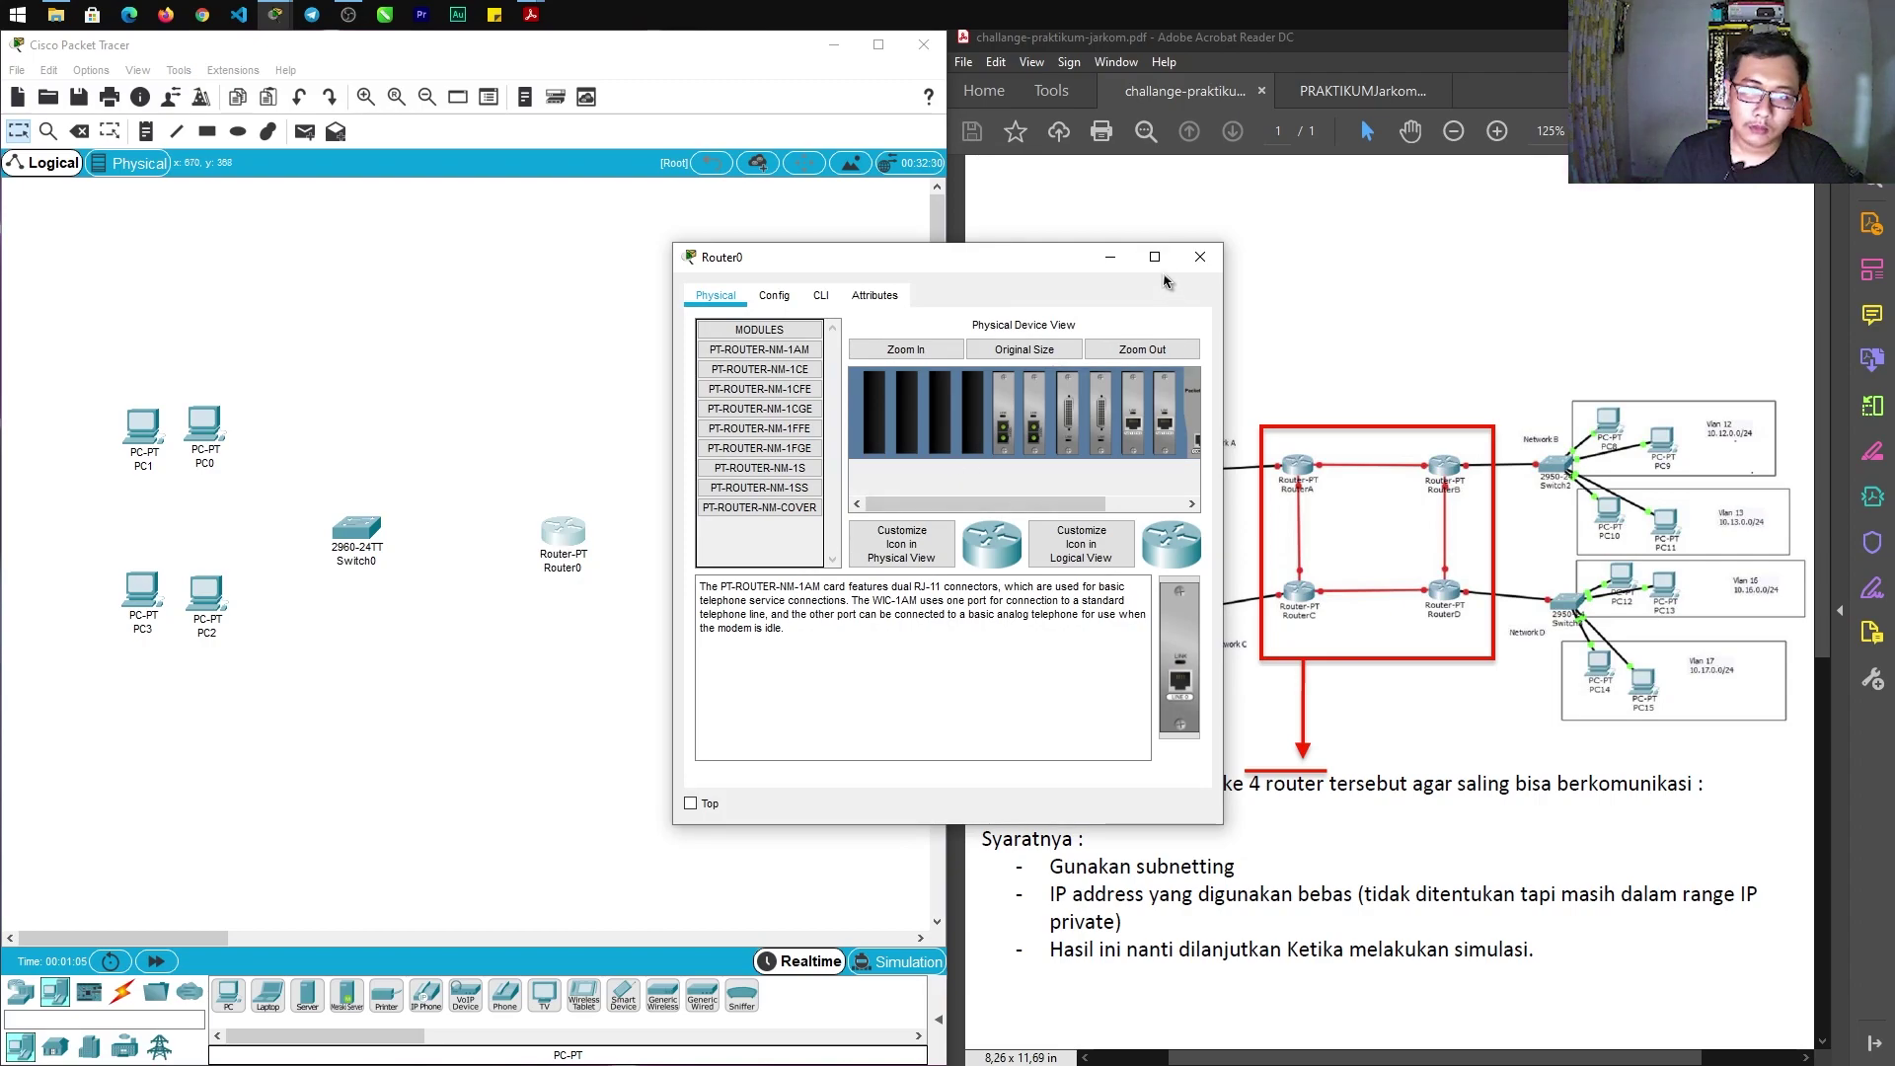
{"action": "left_click", "coordinate": [1155, 258]}
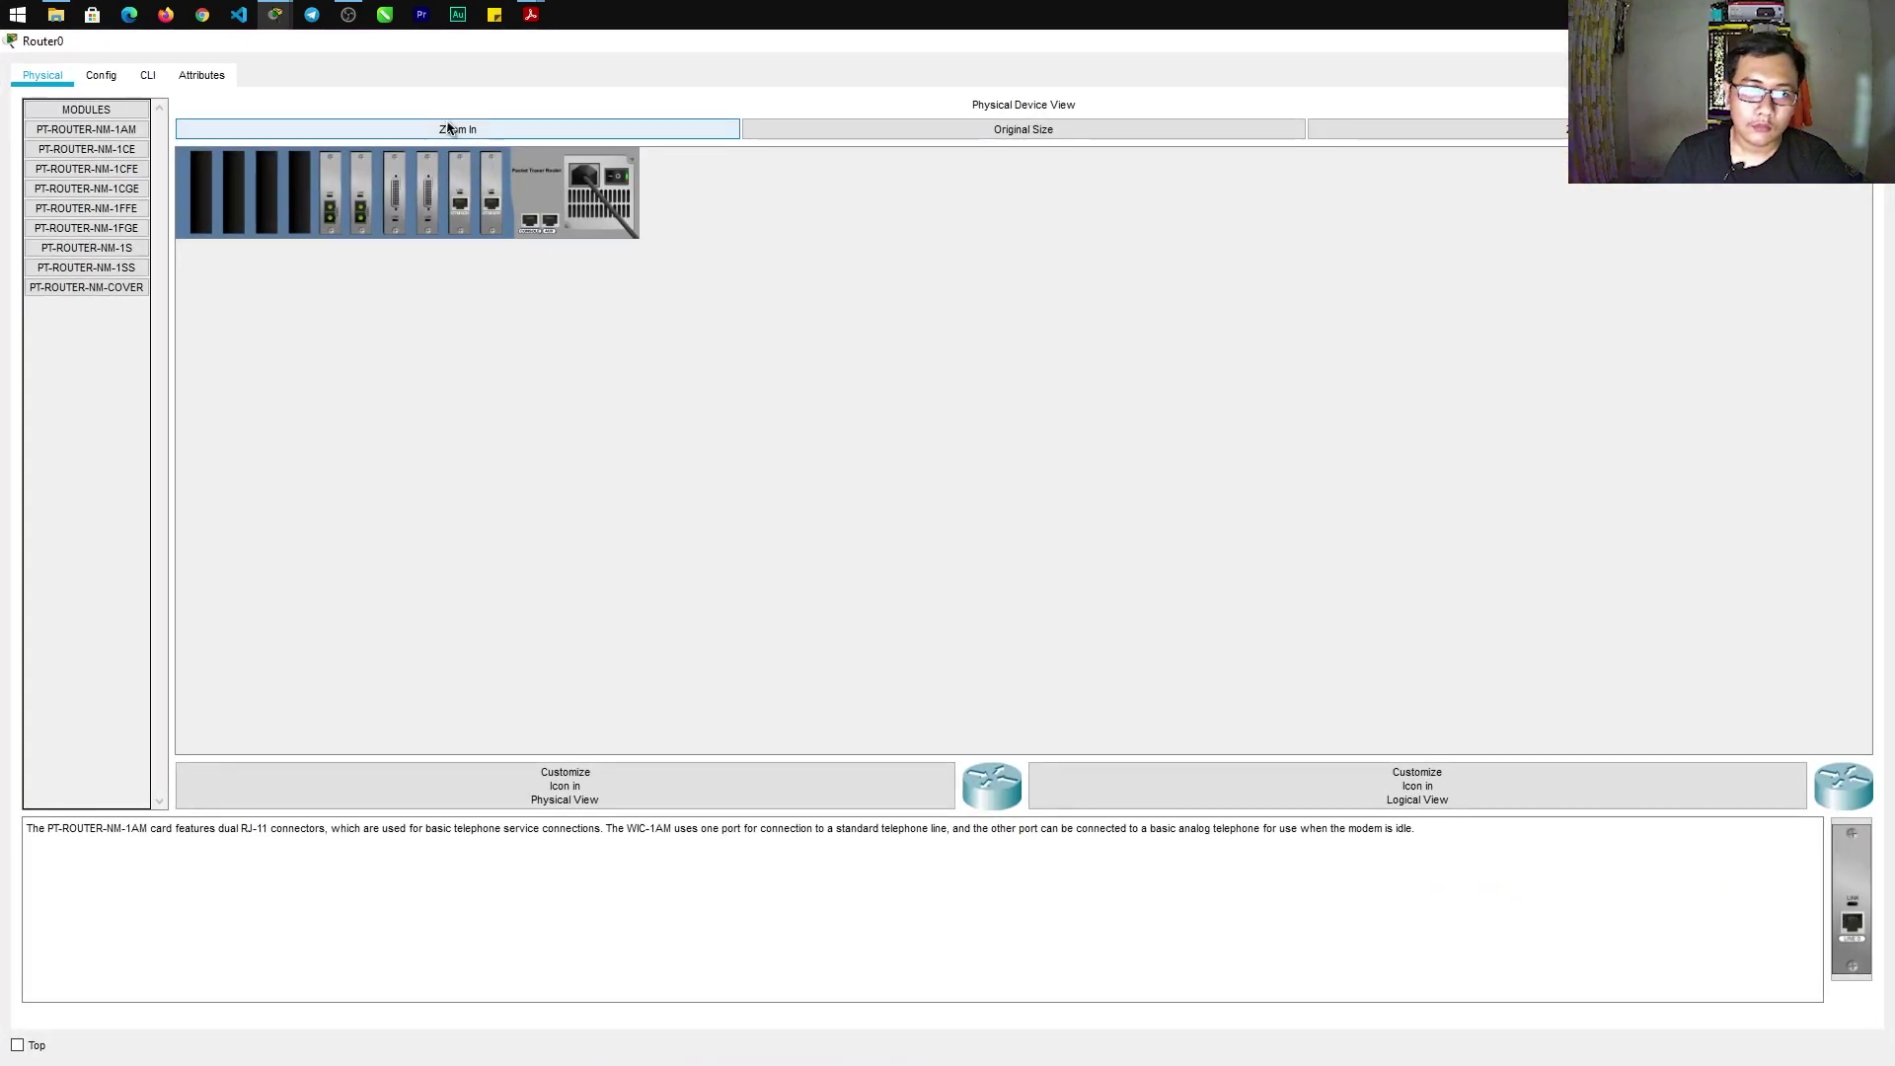
{"action": "left_click", "coordinate": [451, 129]}
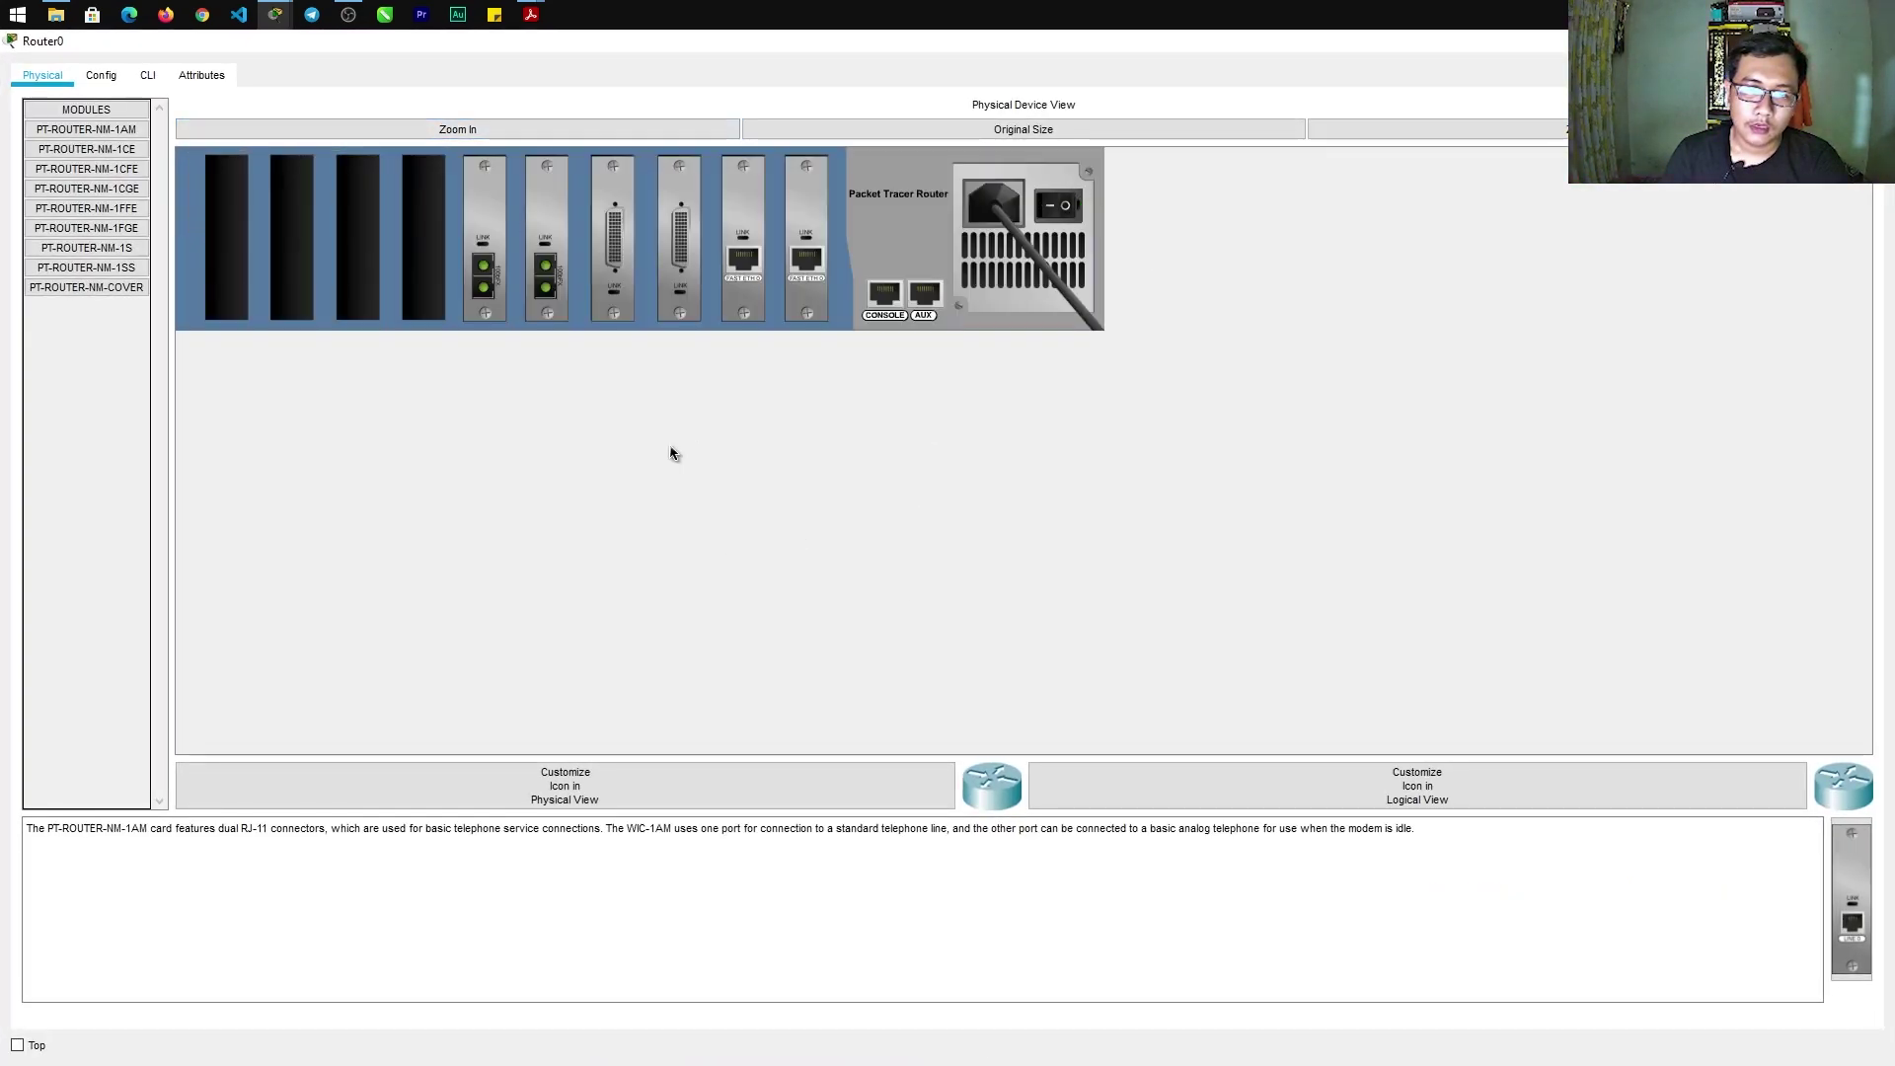
{"action": "left_click_drag", "start_coordinate": [806, 259], "coordinate": [81, 434]}
{"action": "left_click_drag", "start_coordinate": [681, 229], "coordinate": [108, 493]}
{"action": "left_click_drag", "start_coordinate": [548, 249], "coordinate": [81, 444]}
{"action": "left_click_drag", "start_coordinate": [483, 259], "coordinate": [54, 444]}
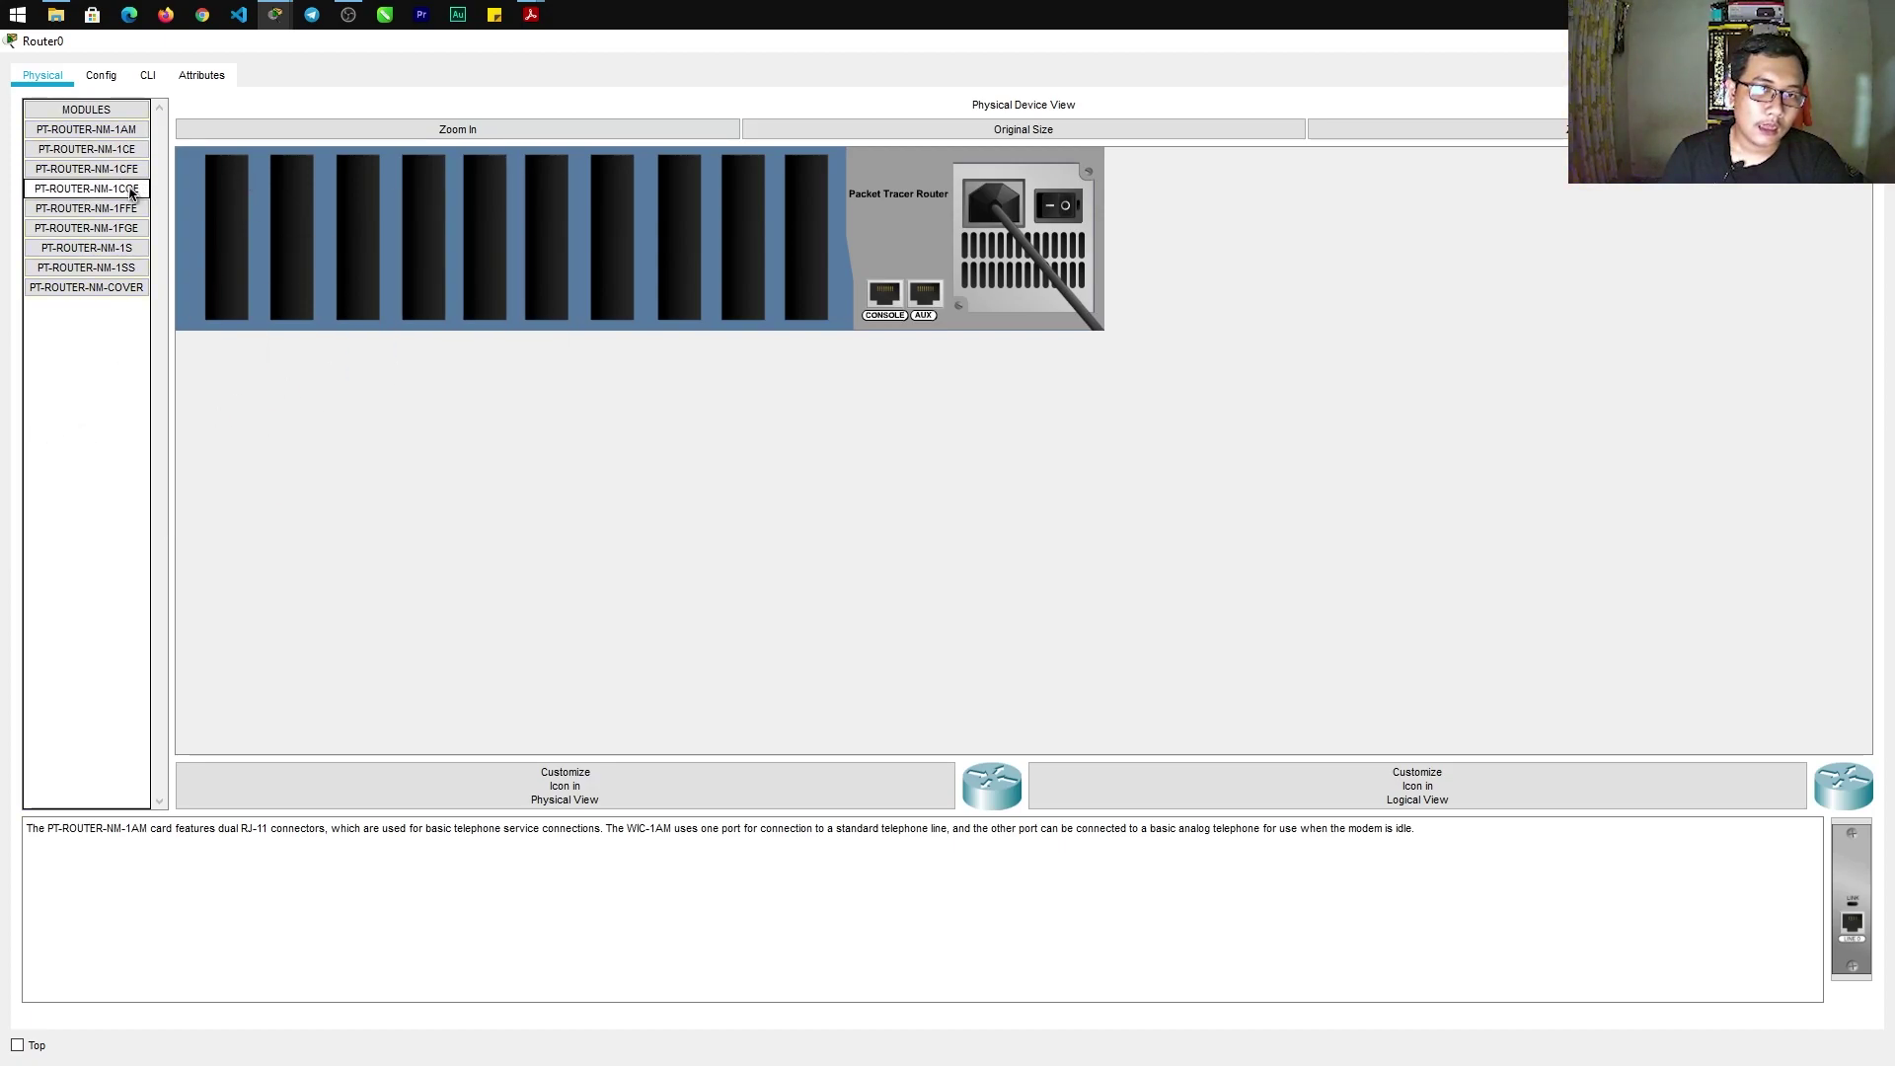
Fit Router0 with one PT-ROUTER-NM-1CGE in the slot nearest the power supply and three PT-ROUTER-NM-1FFE modules in the adjoining slots
{"action": "left_click_drag", "start_coordinate": [131, 193], "coordinate": [812, 242]}
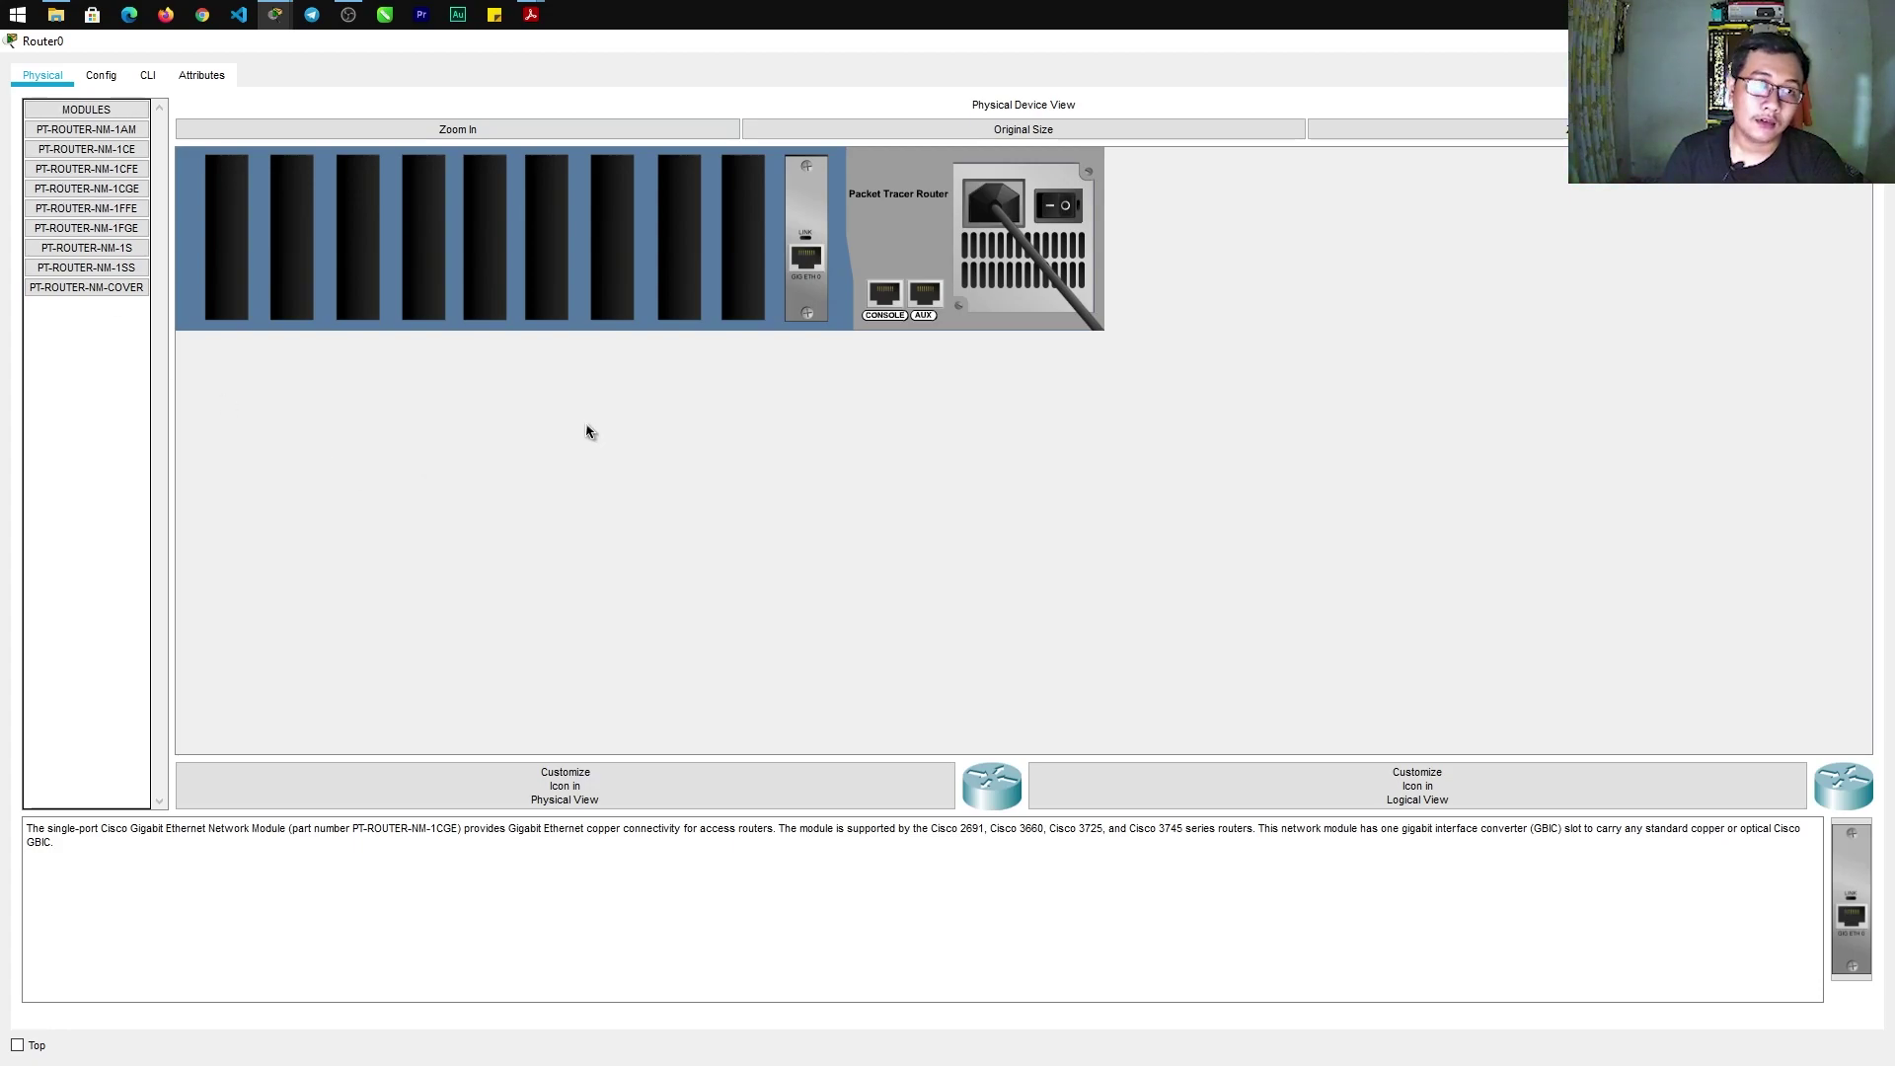
{"action": "left_click_drag", "start_coordinate": [138, 209], "coordinate": [744, 241]}
{"action": "left_click_drag", "start_coordinate": [136, 218], "coordinate": [679, 241]}
{"action": "left_click_drag", "start_coordinate": [135, 216], "coordinate": [621, 218]}
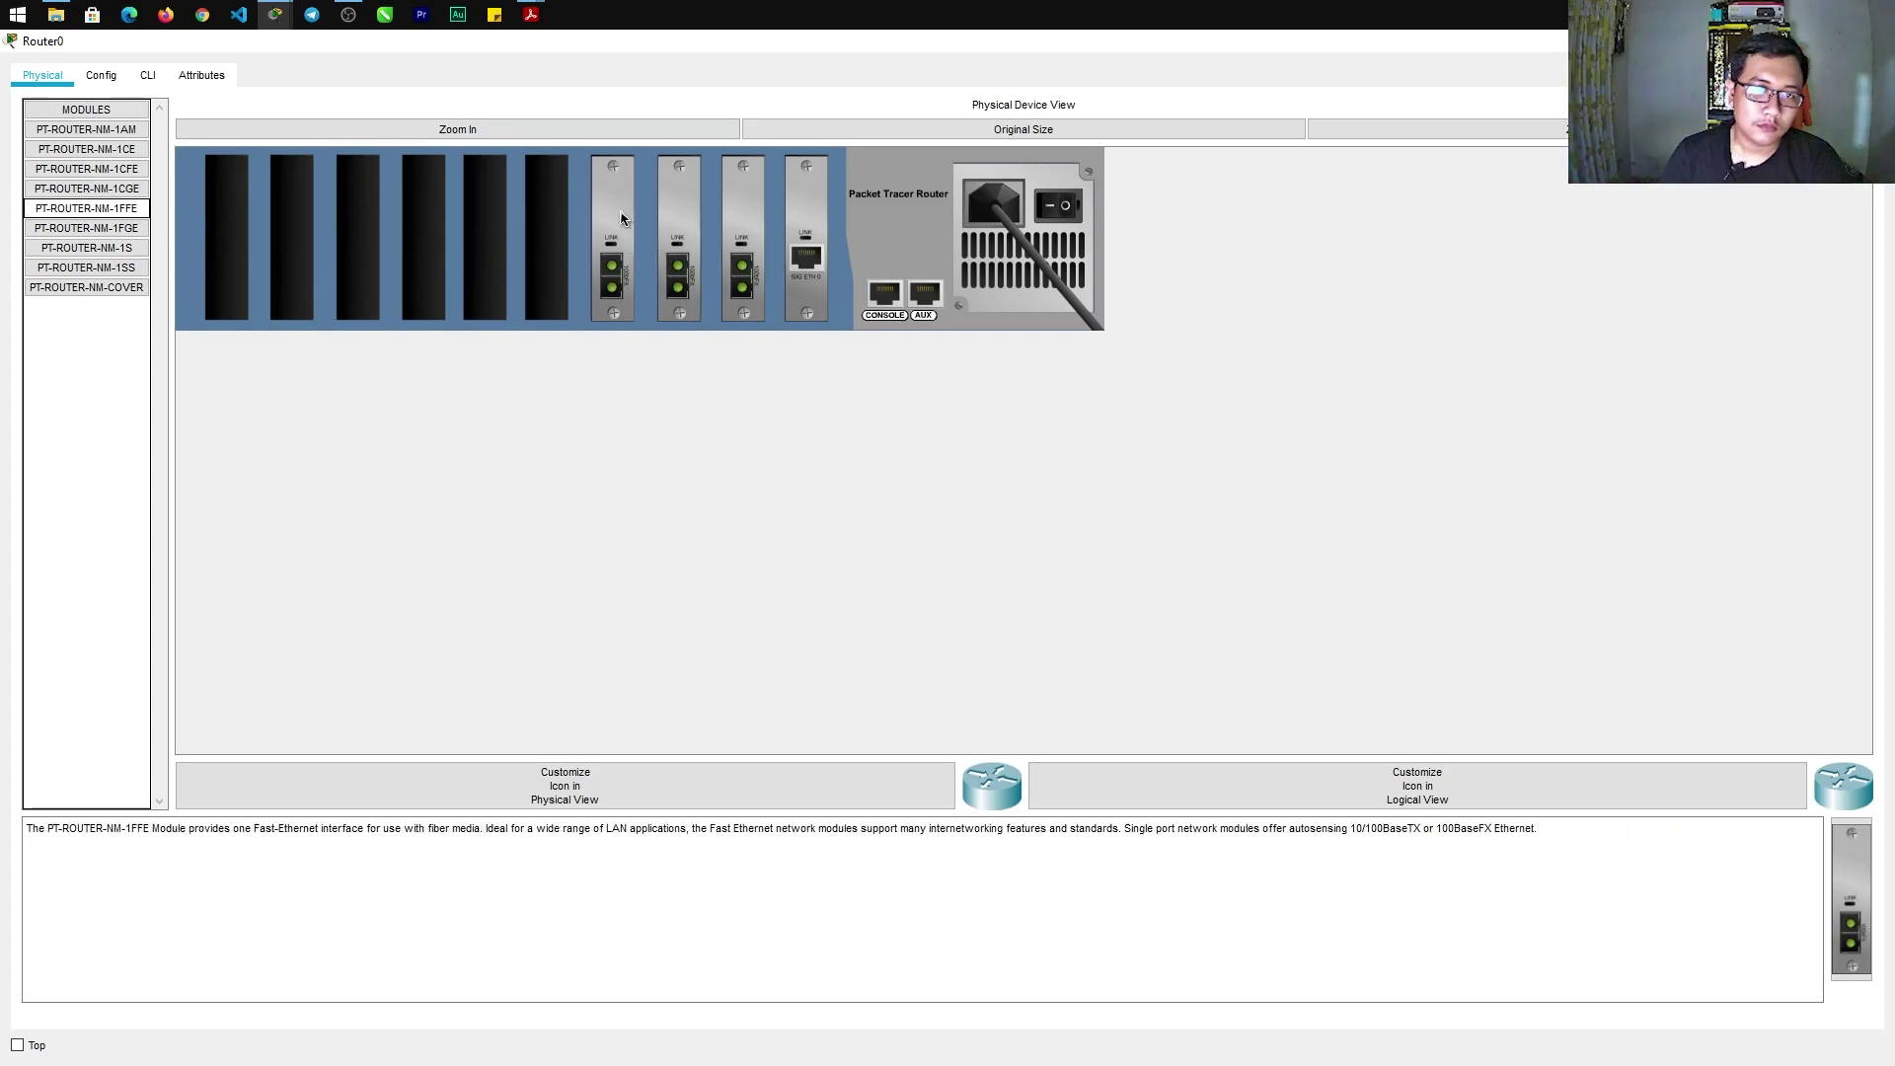
{"action": "left_click", "coordinate": [419, 109]}
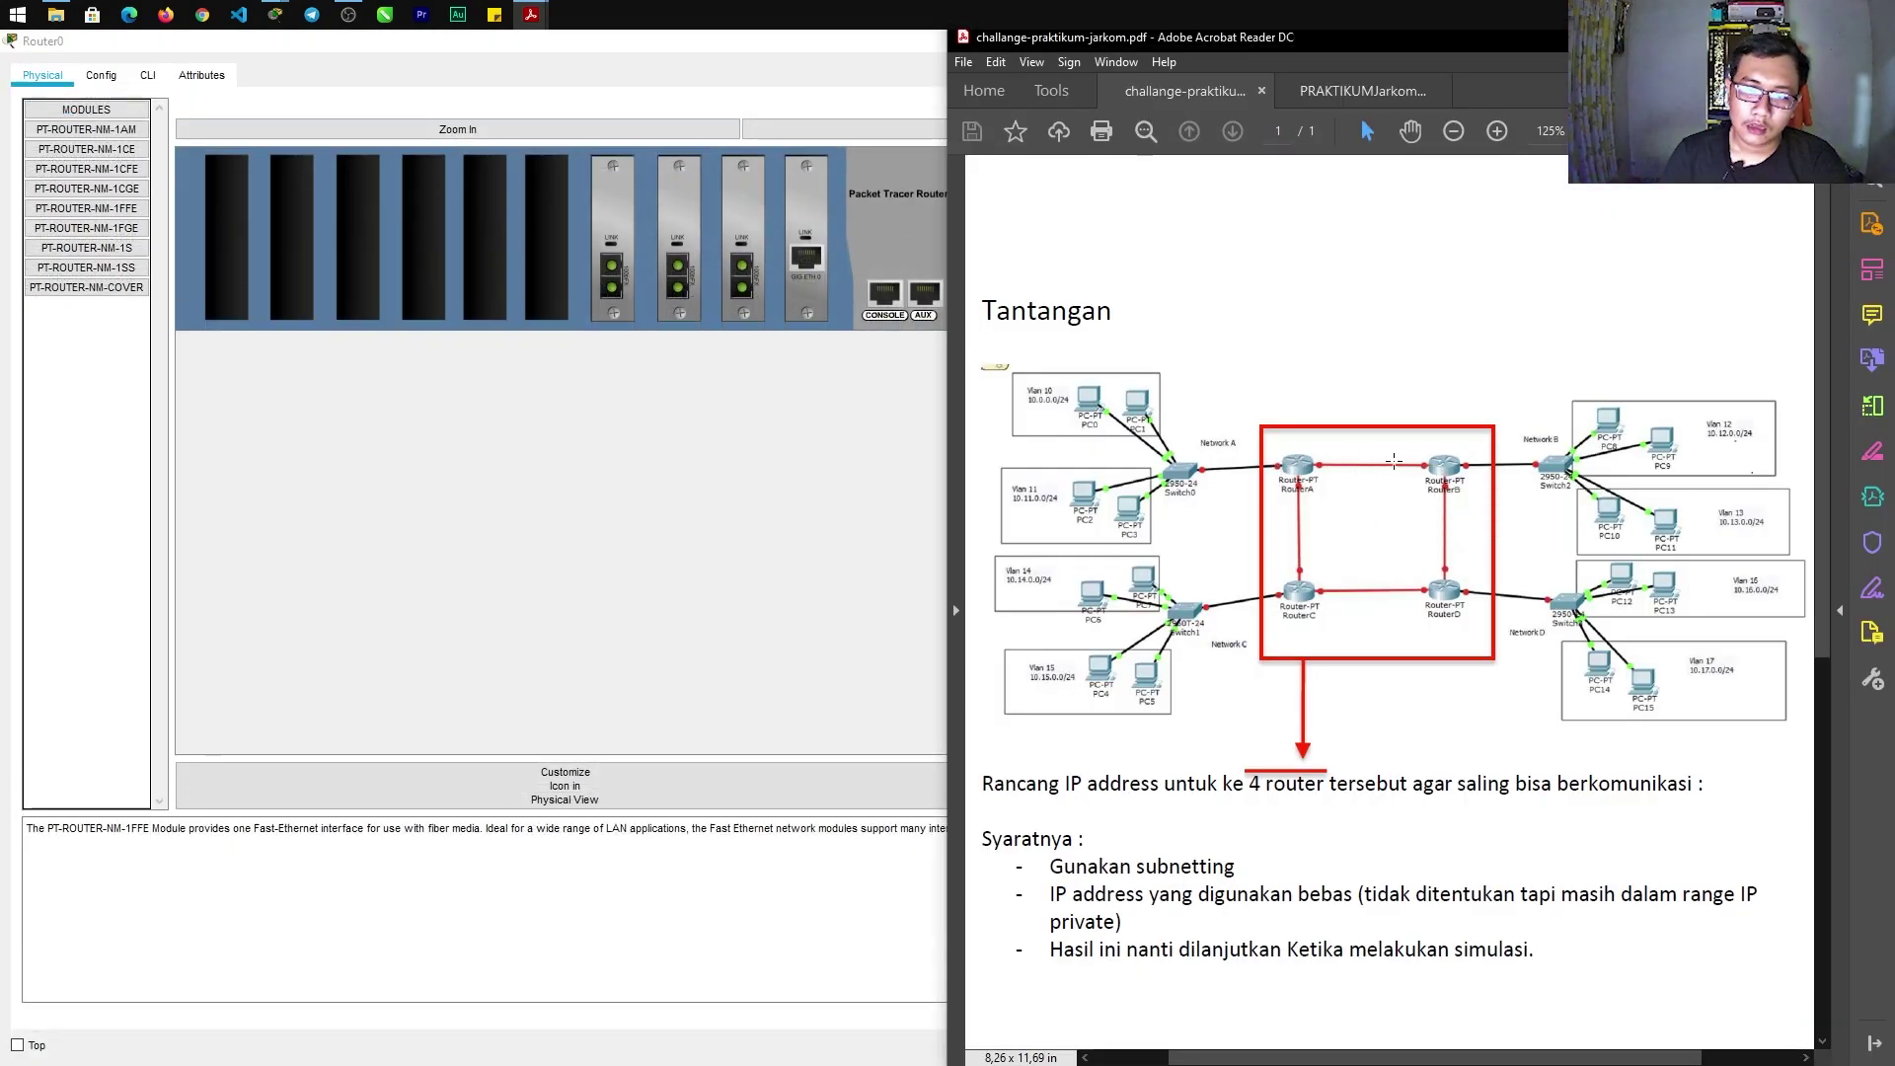
{"action": "left_click", "coordinate": [609, 477]}
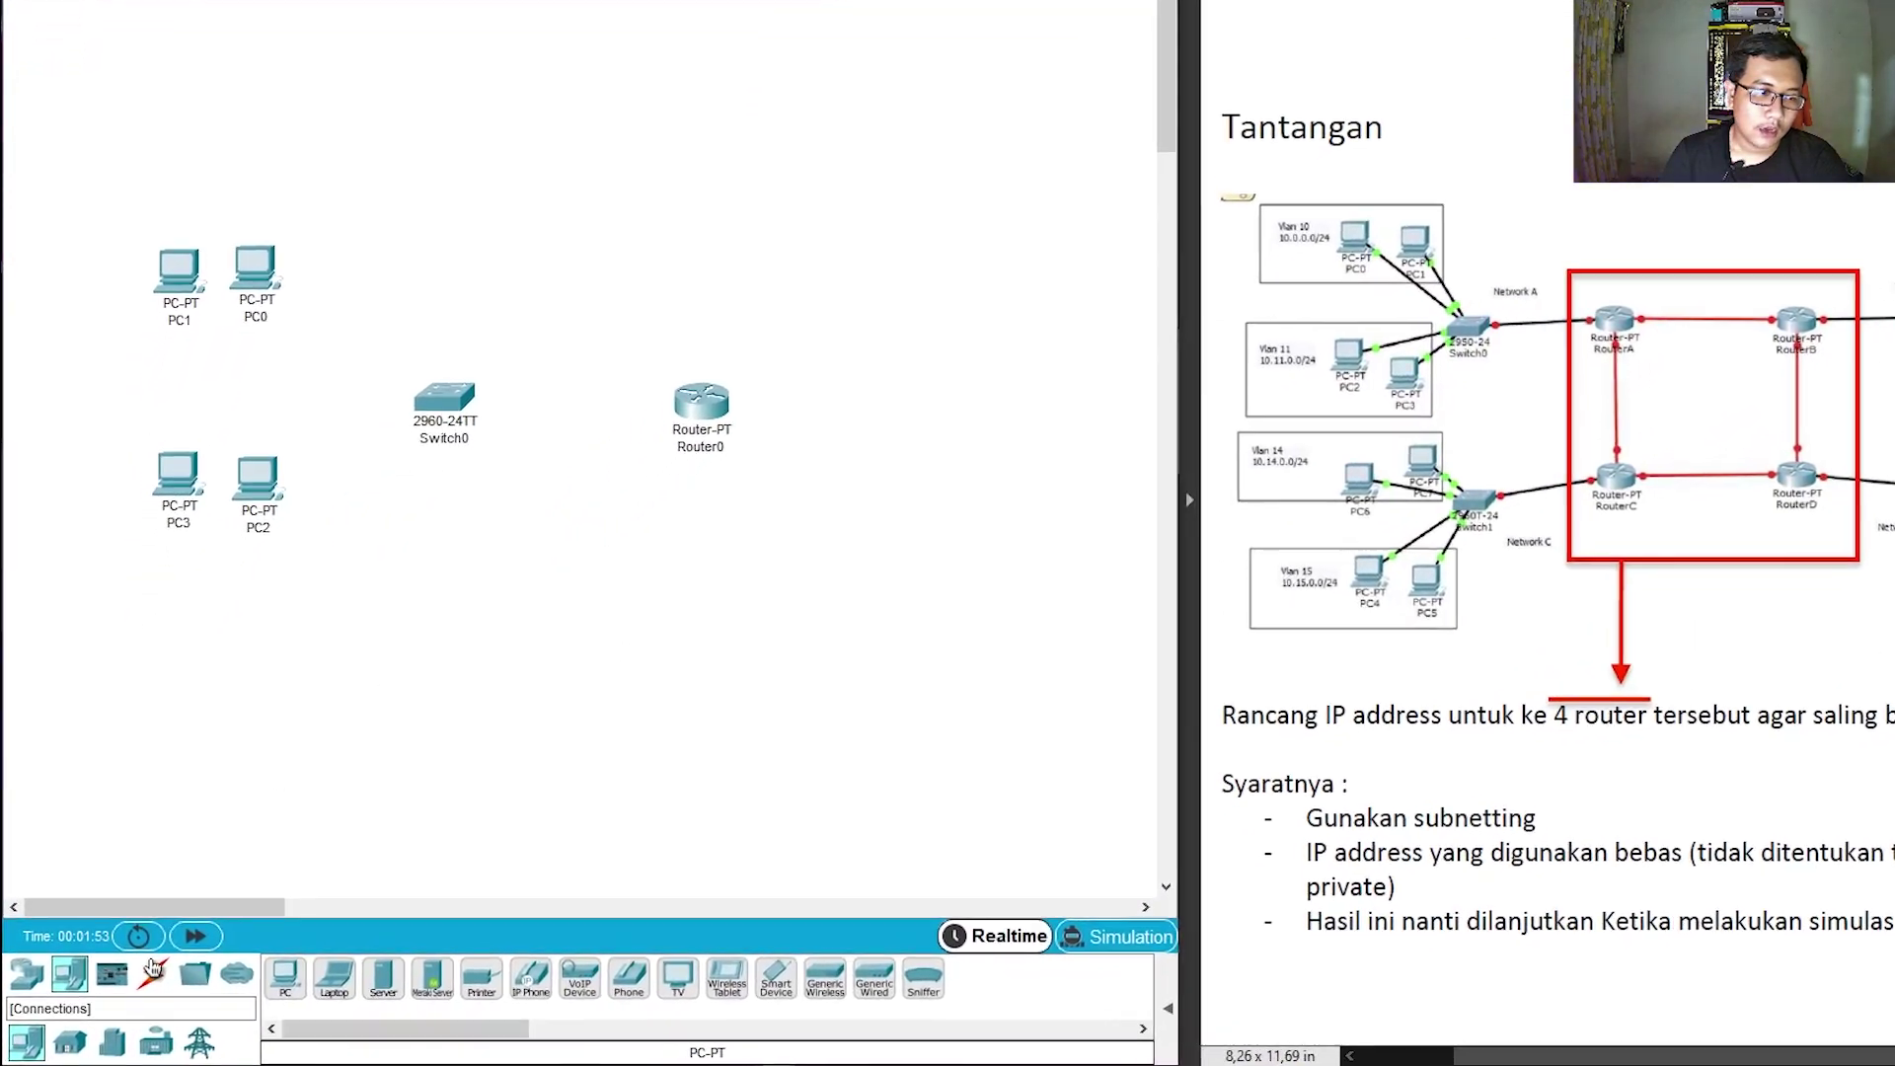
Connect the FastEthernet0 ports of PC0 and PC1 to Switch0's FastEthernet0/1 and FastEthernet0/2 with copper straight-through cables
{"action": "left_click", "coordinate": [158, 974]}
{"action": "left_click", "coordinate": [446, 975]}
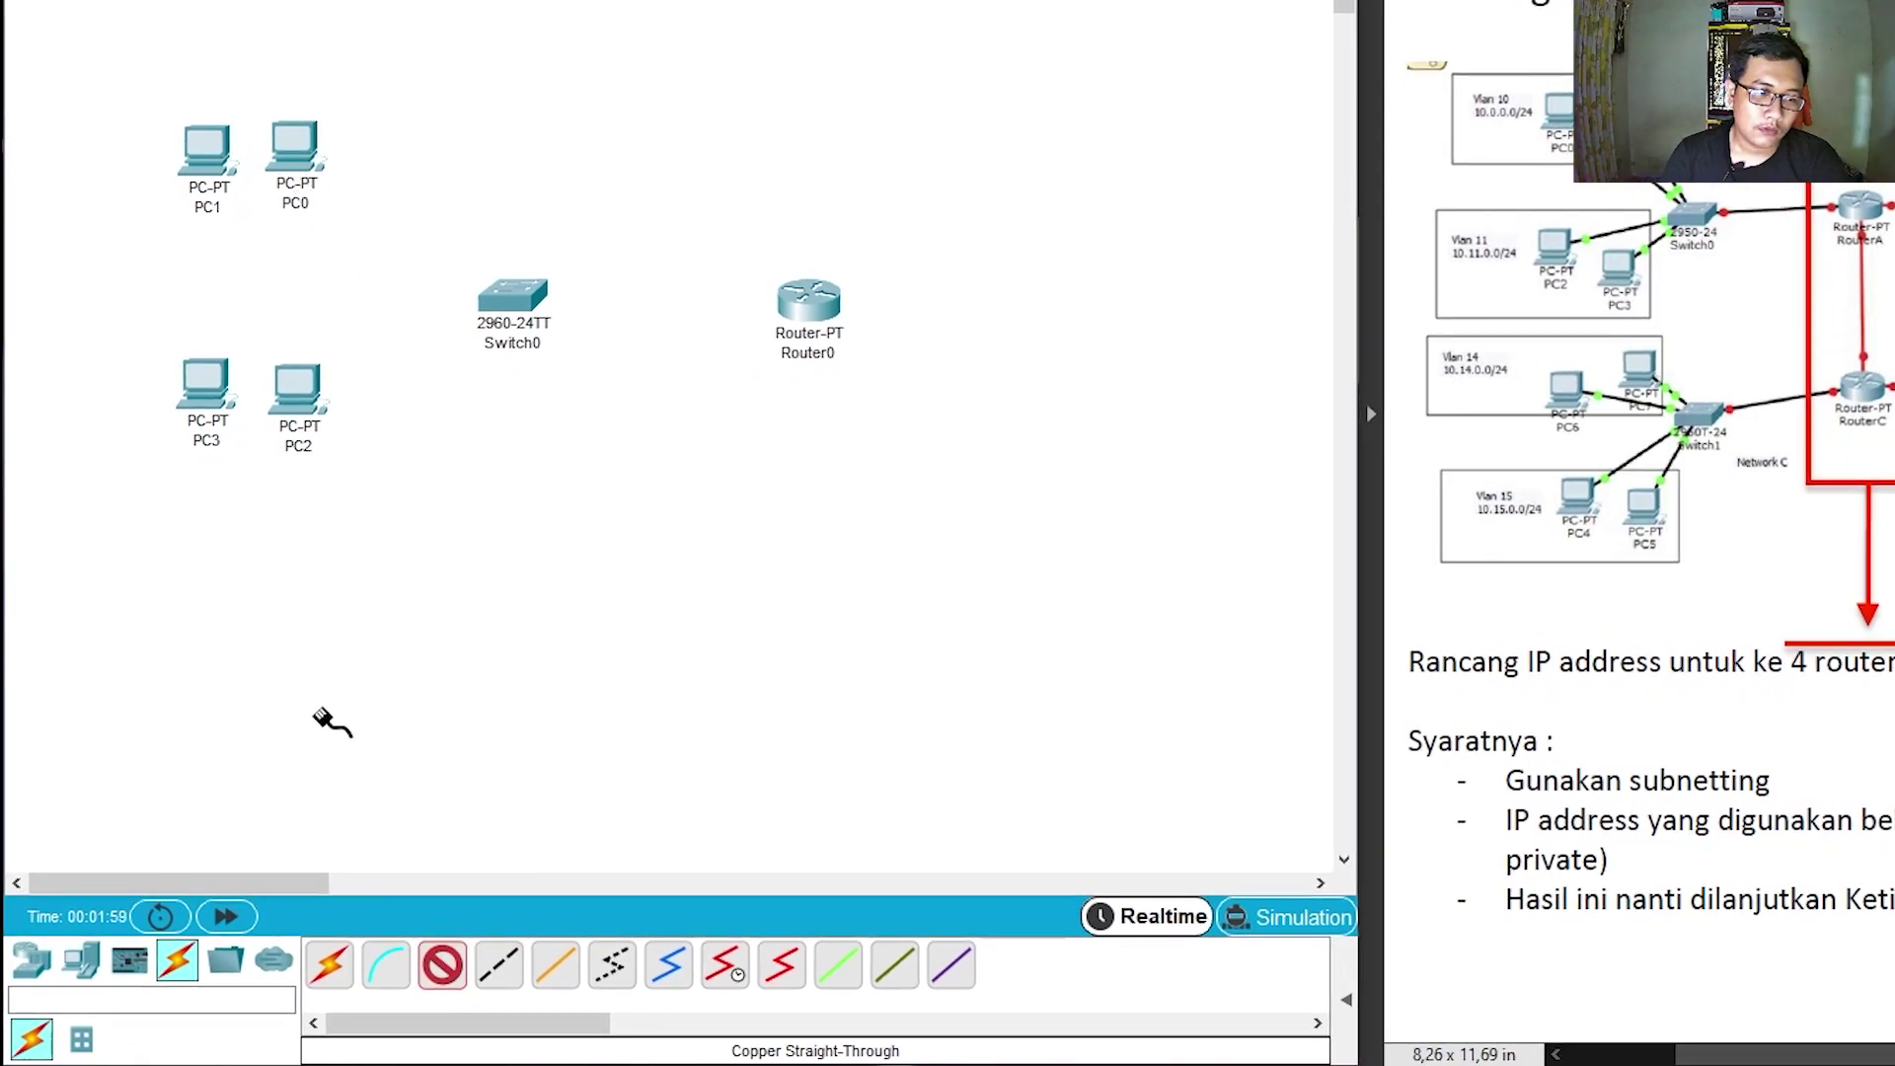
{"action": "left_click", "coordinate": [293, 145]}
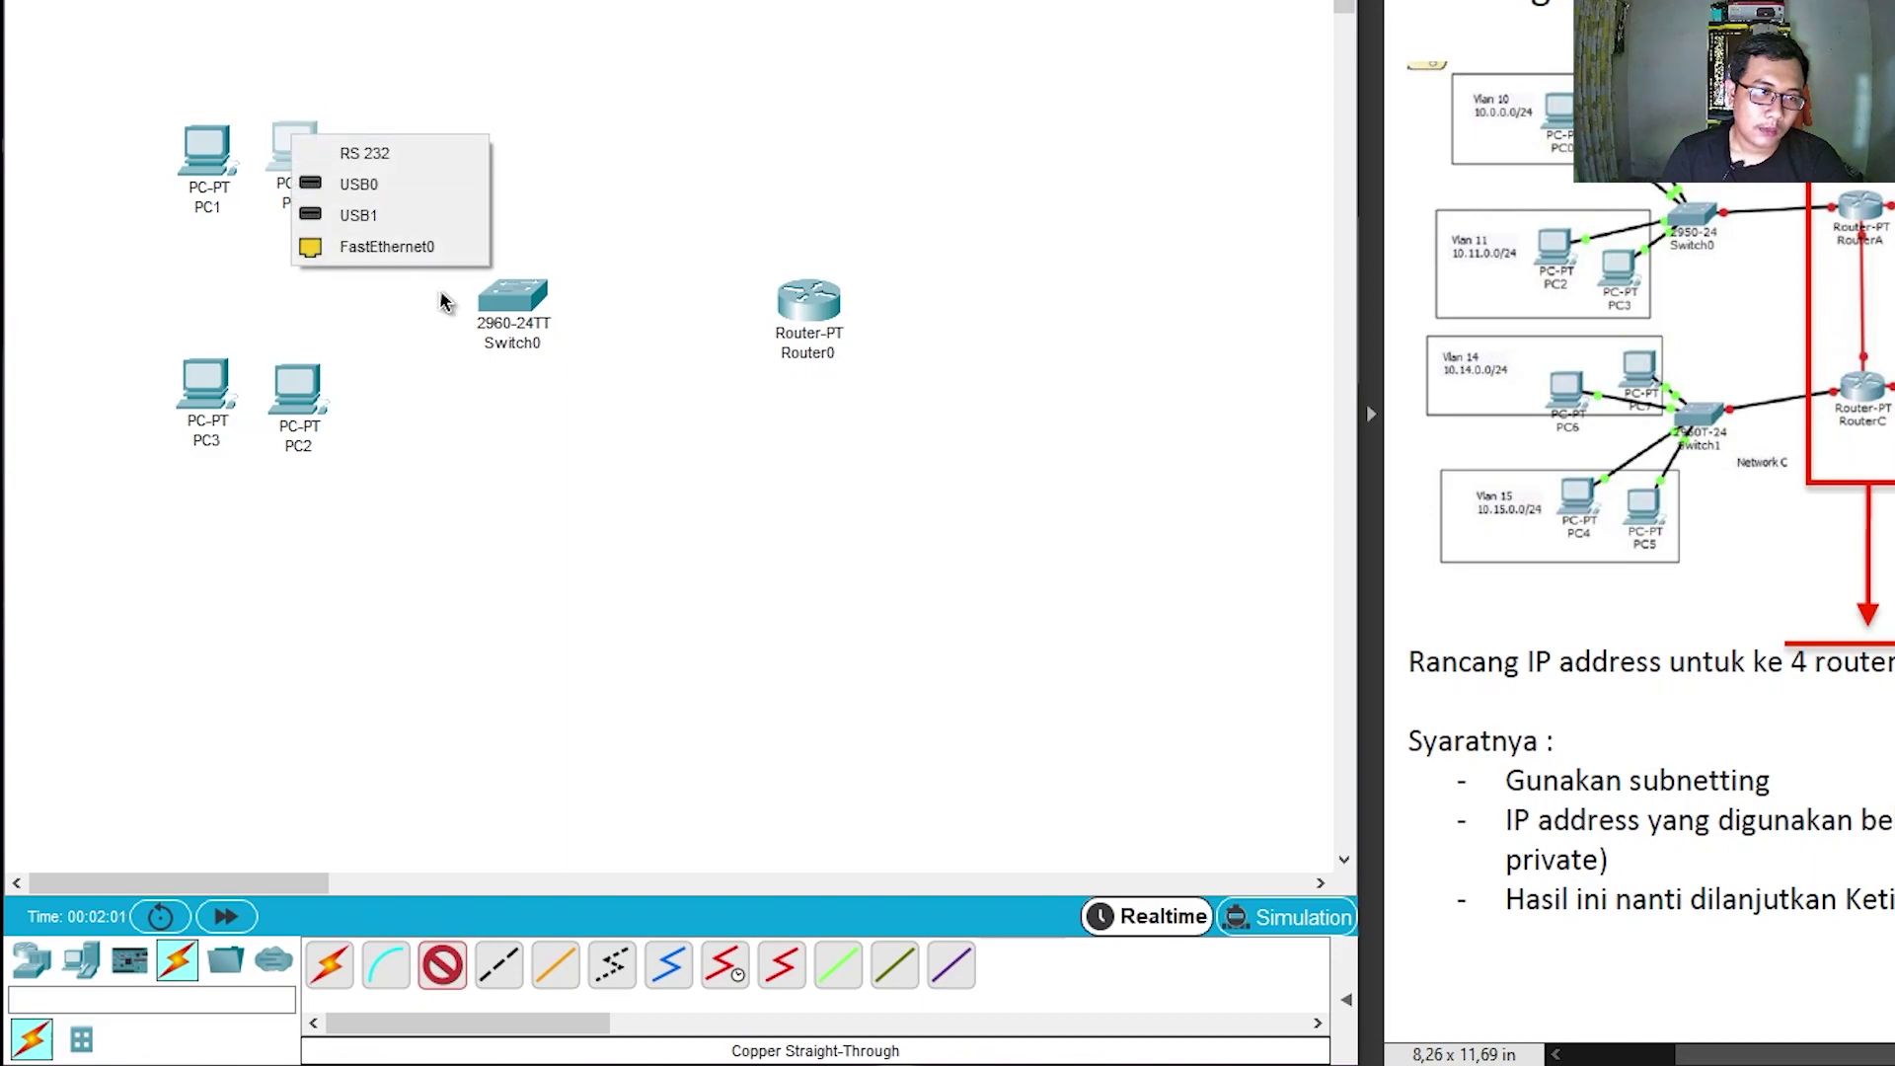
{"action": "left_click", "coordinate": [381, 246]}
{"action": "left_click", "coordinate": [544, 302]}
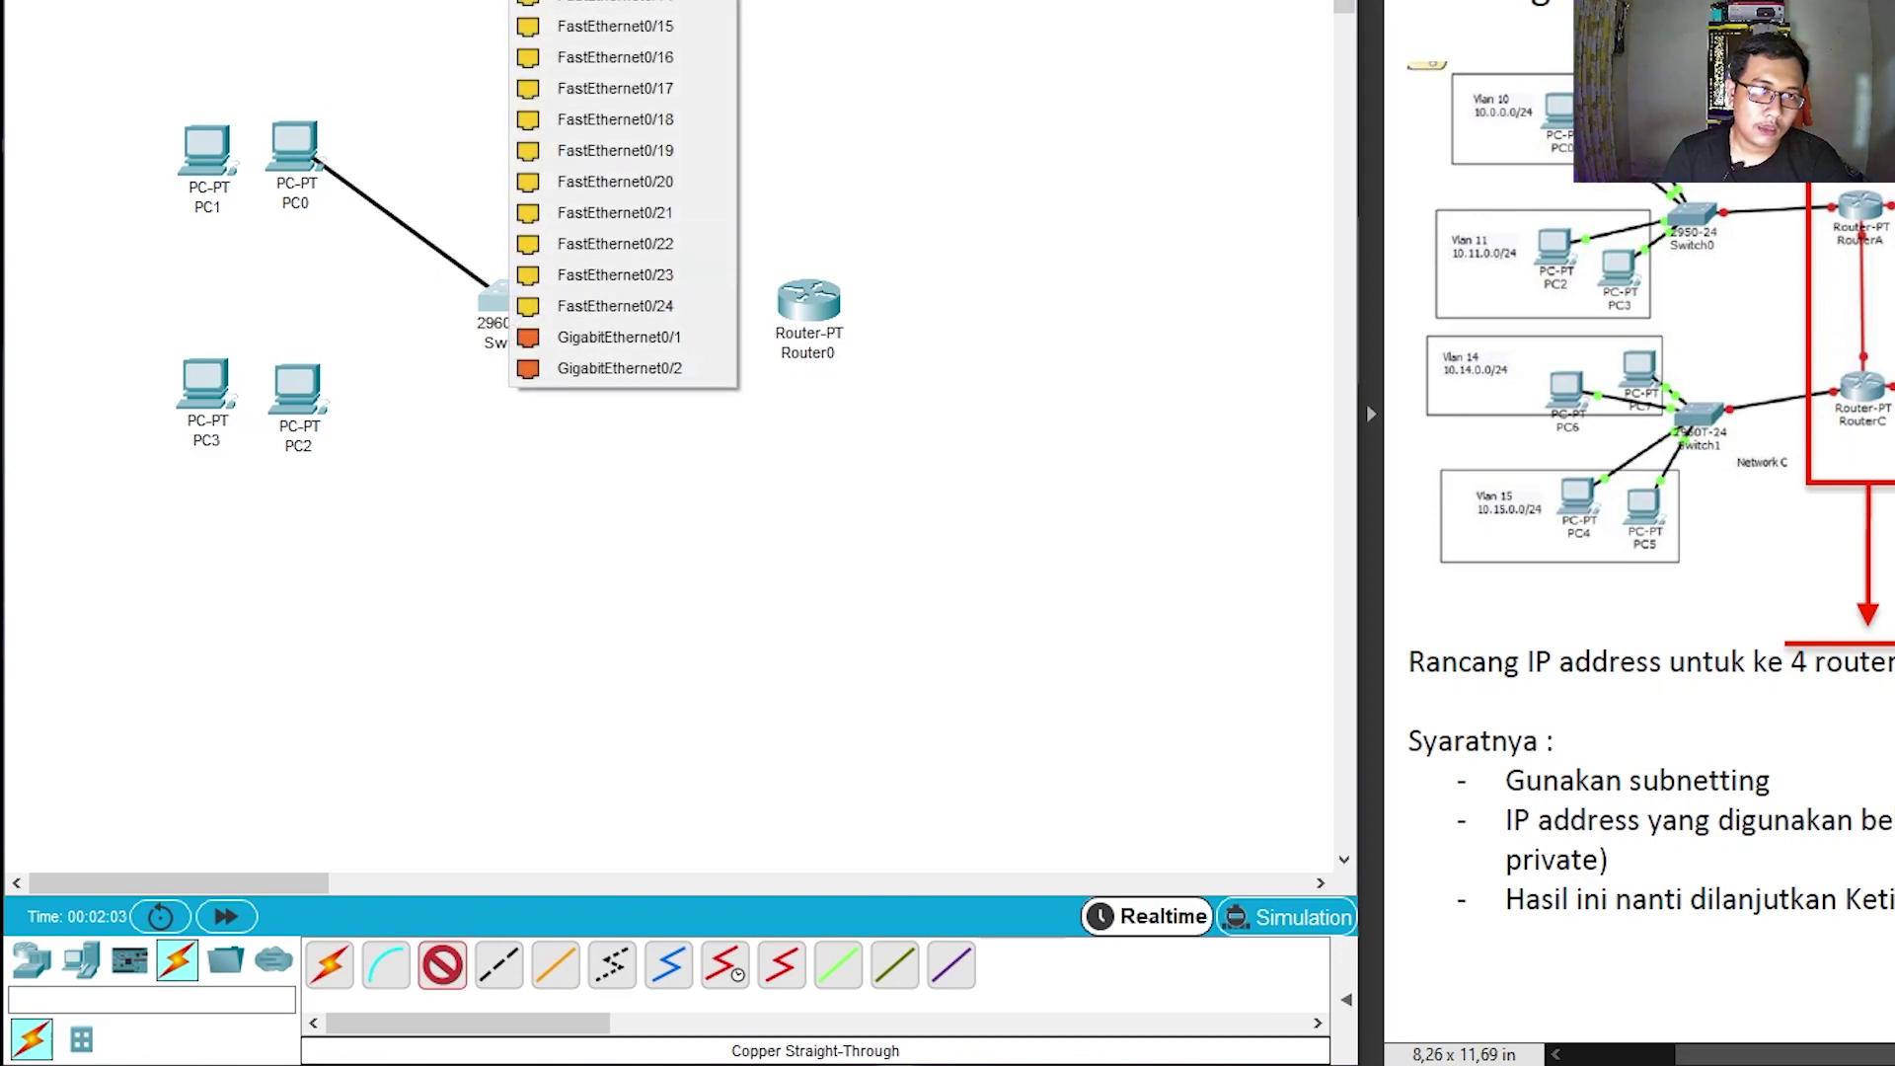
{"action": "left_click", "coordinate": [615, 306]}
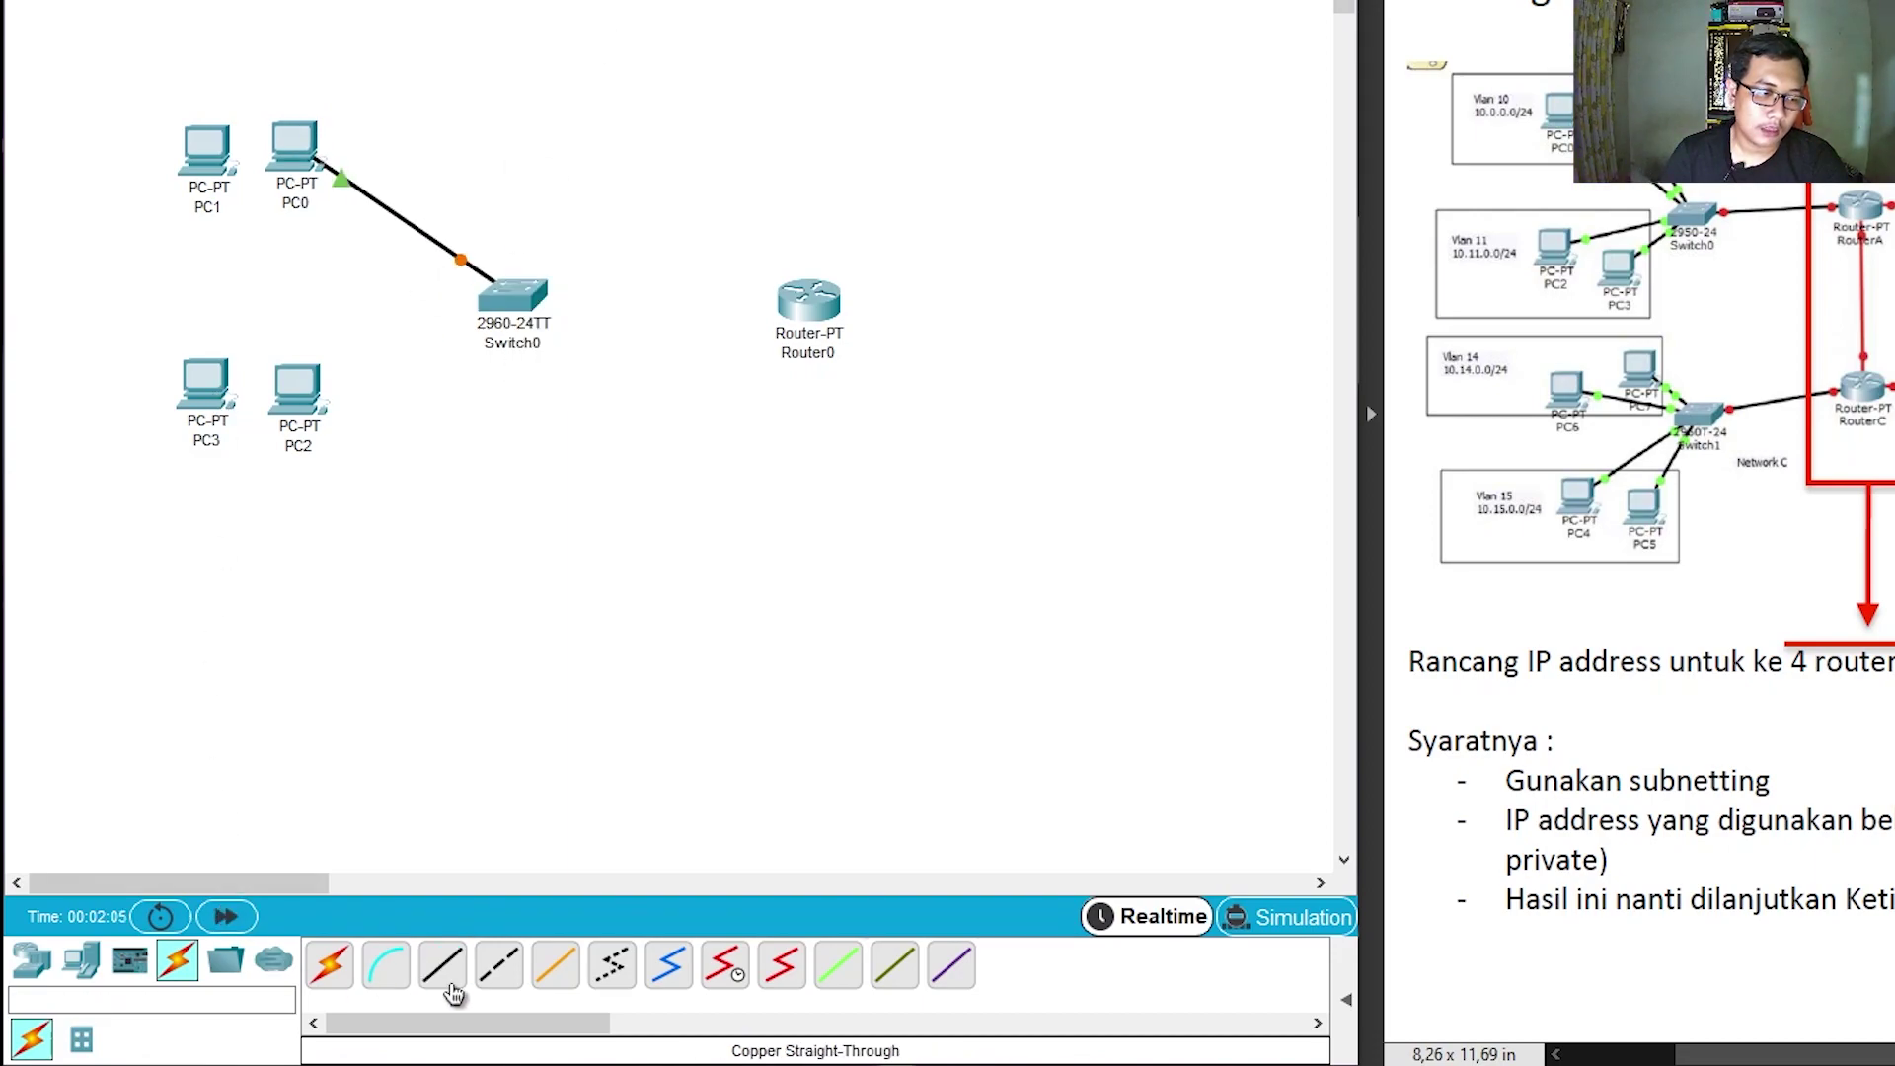
{"action": "left_click", "coordinate": [211, 158]}
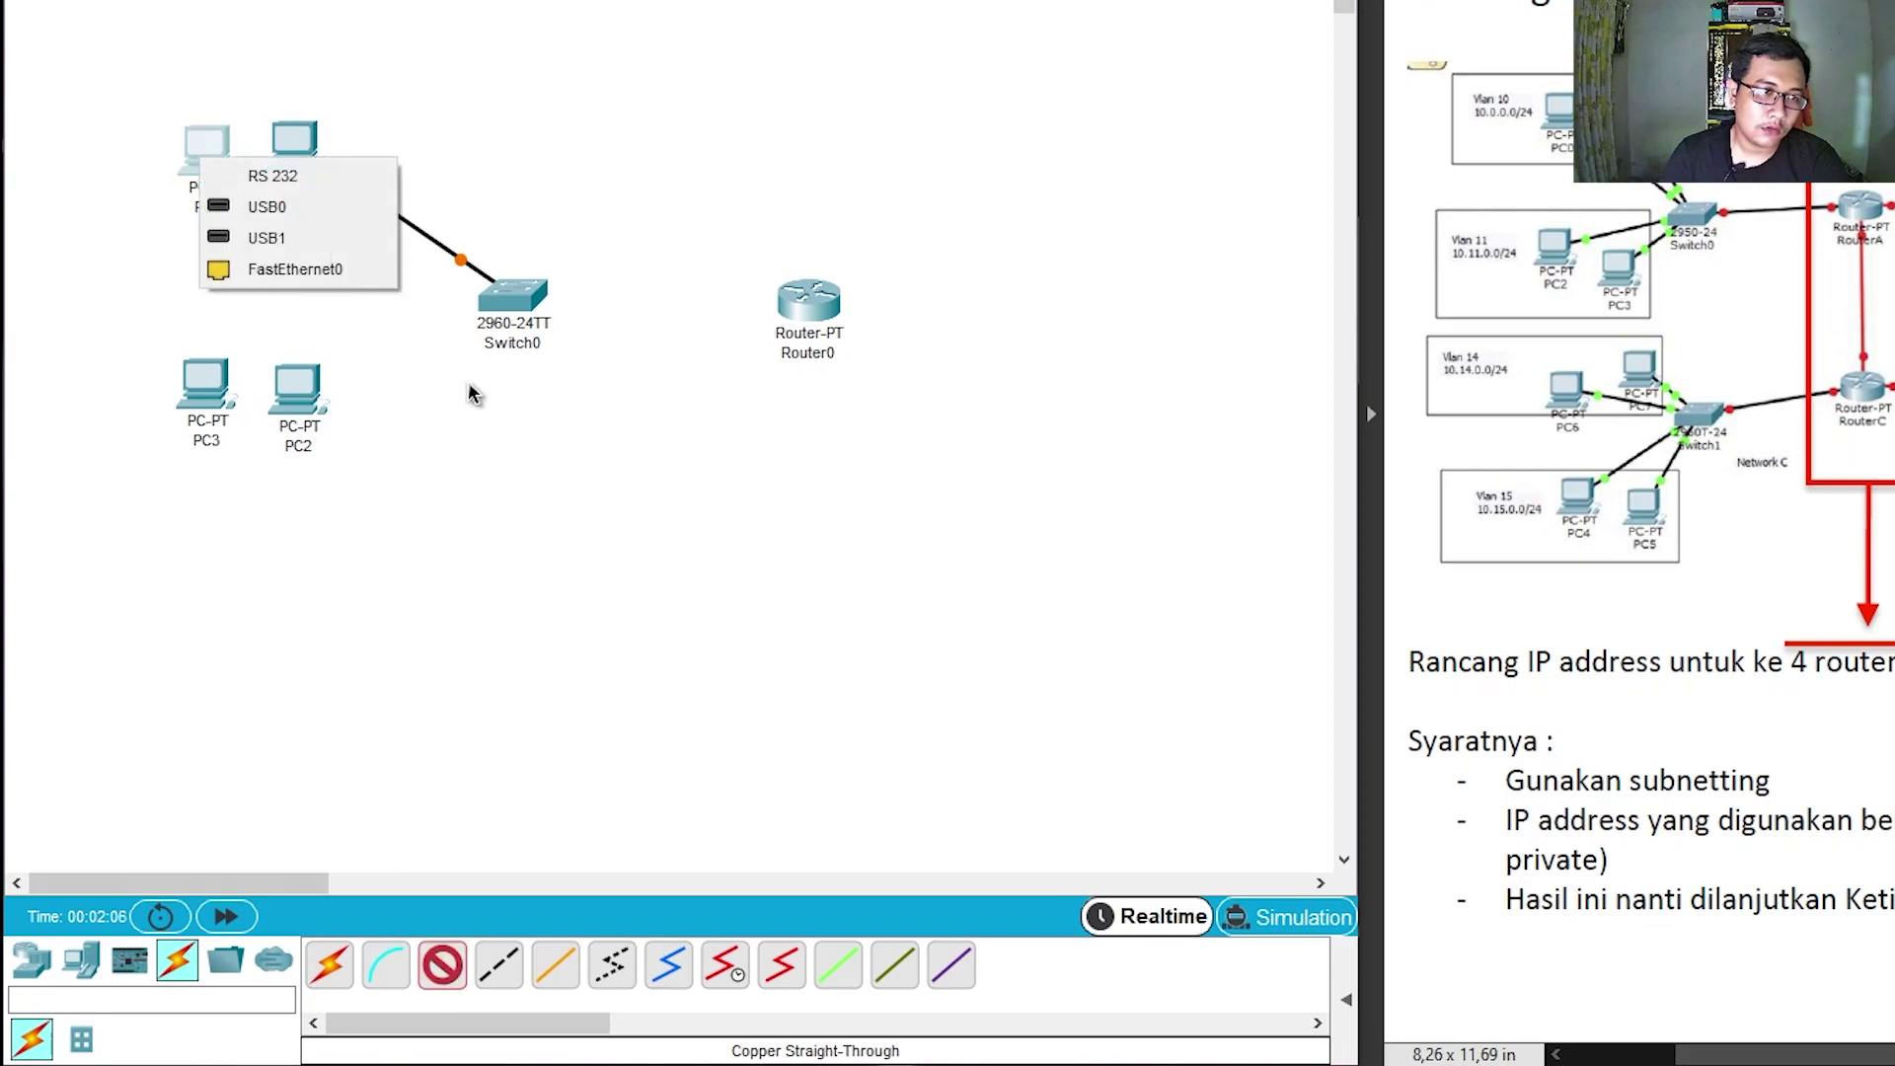
{"action": "left_click", "coordinate": [348, 268]}
{"action": "left_click", "coordinate": [520, 296]}
{"action": "left_click", "coordinate": [621, 274]}
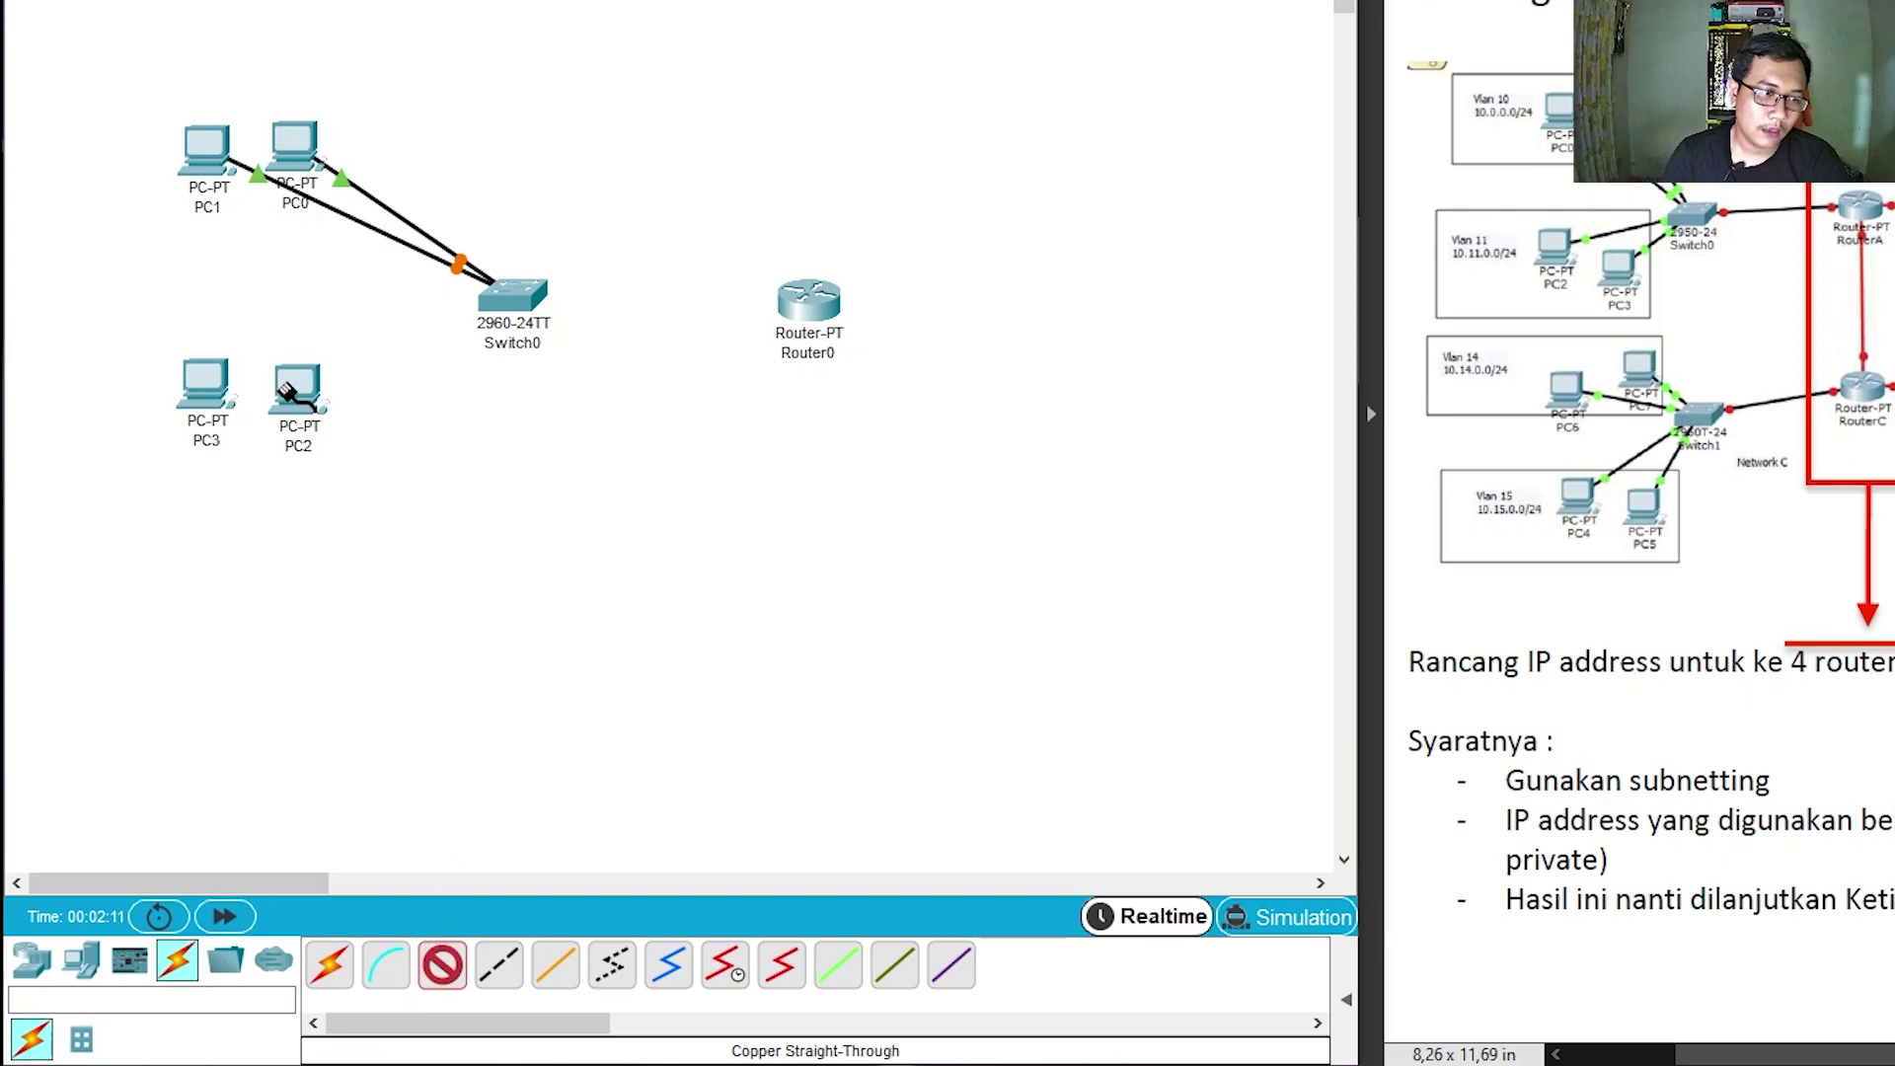
Connect PC2's FastEthernet0 port to Switch0's FastEthernet0/3 with a copper straight-through cable
{"action": "left_click", "coordinate": [297, 390]}
{"action": "left_click", "coordinate": [387, 503]}
{"action": "left_click", "coordinate": [524, 296]}
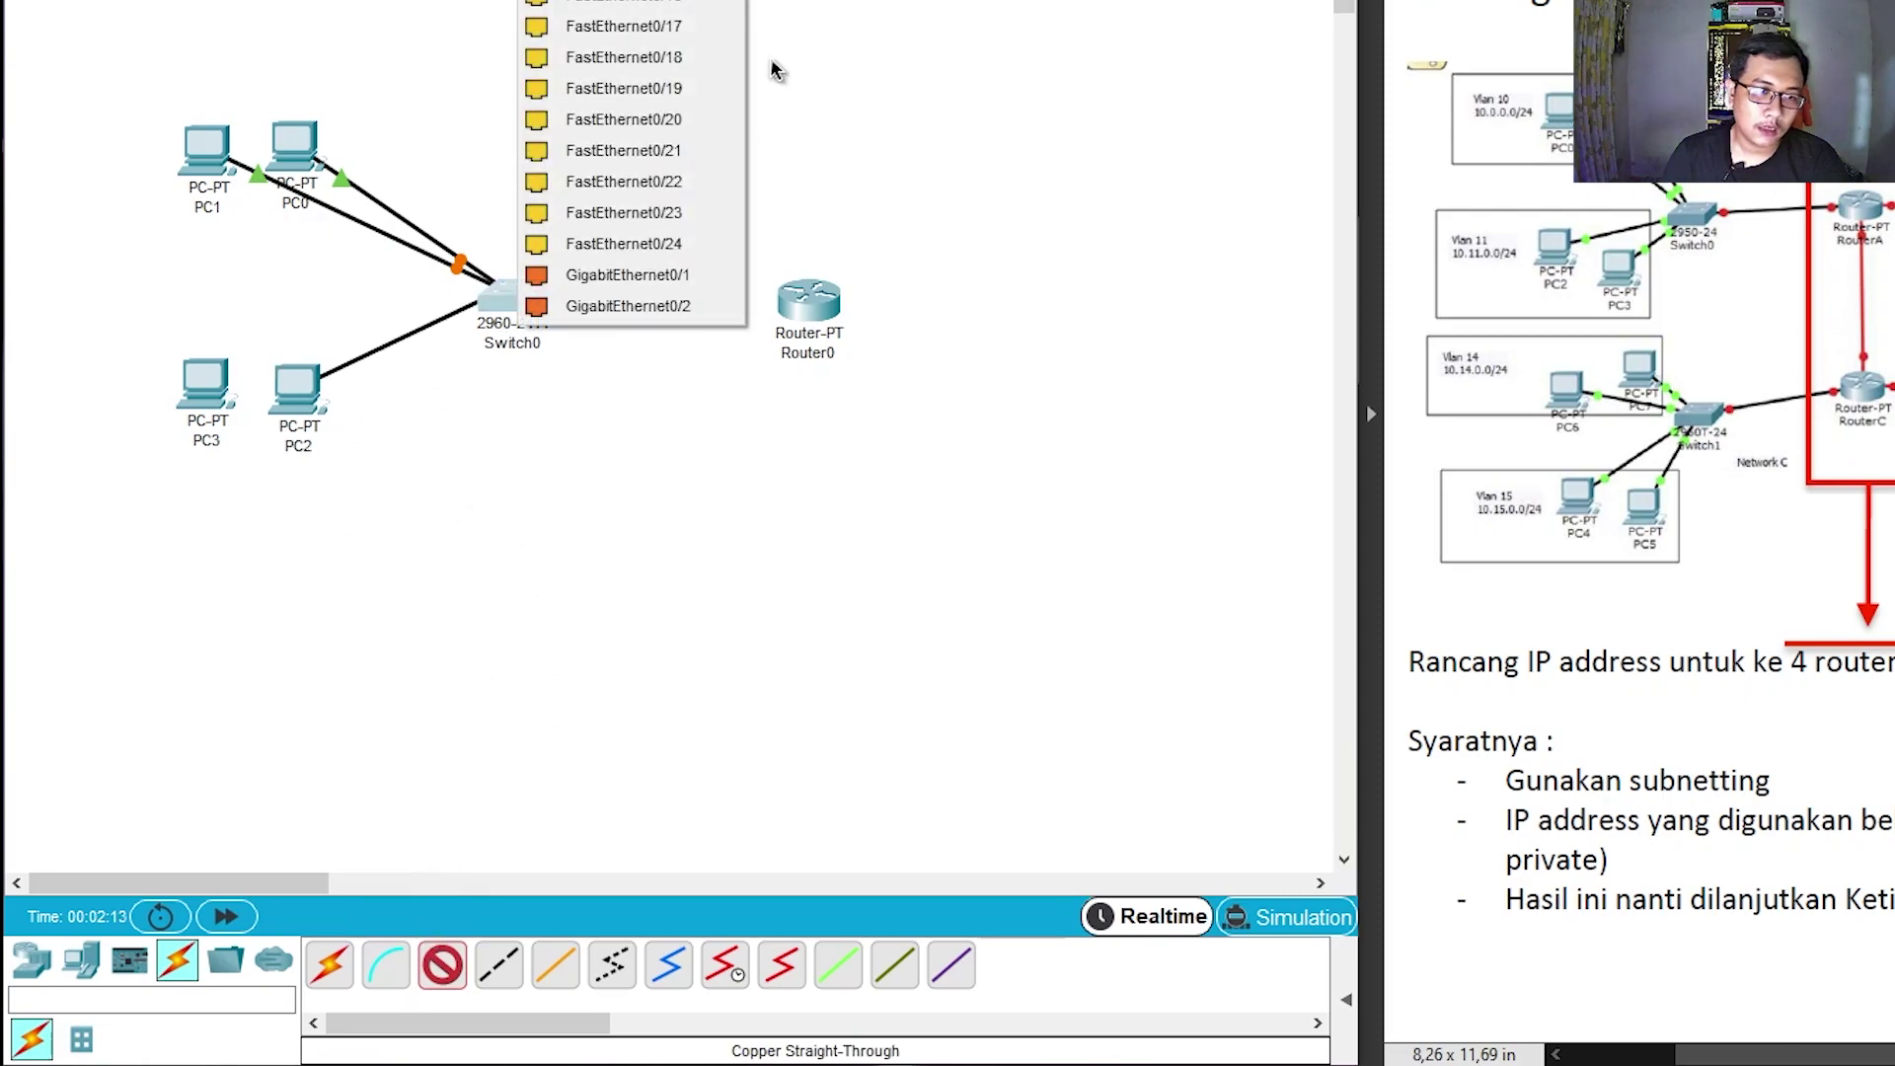
{"action": "left_click", "coordinate": [624, 244]}
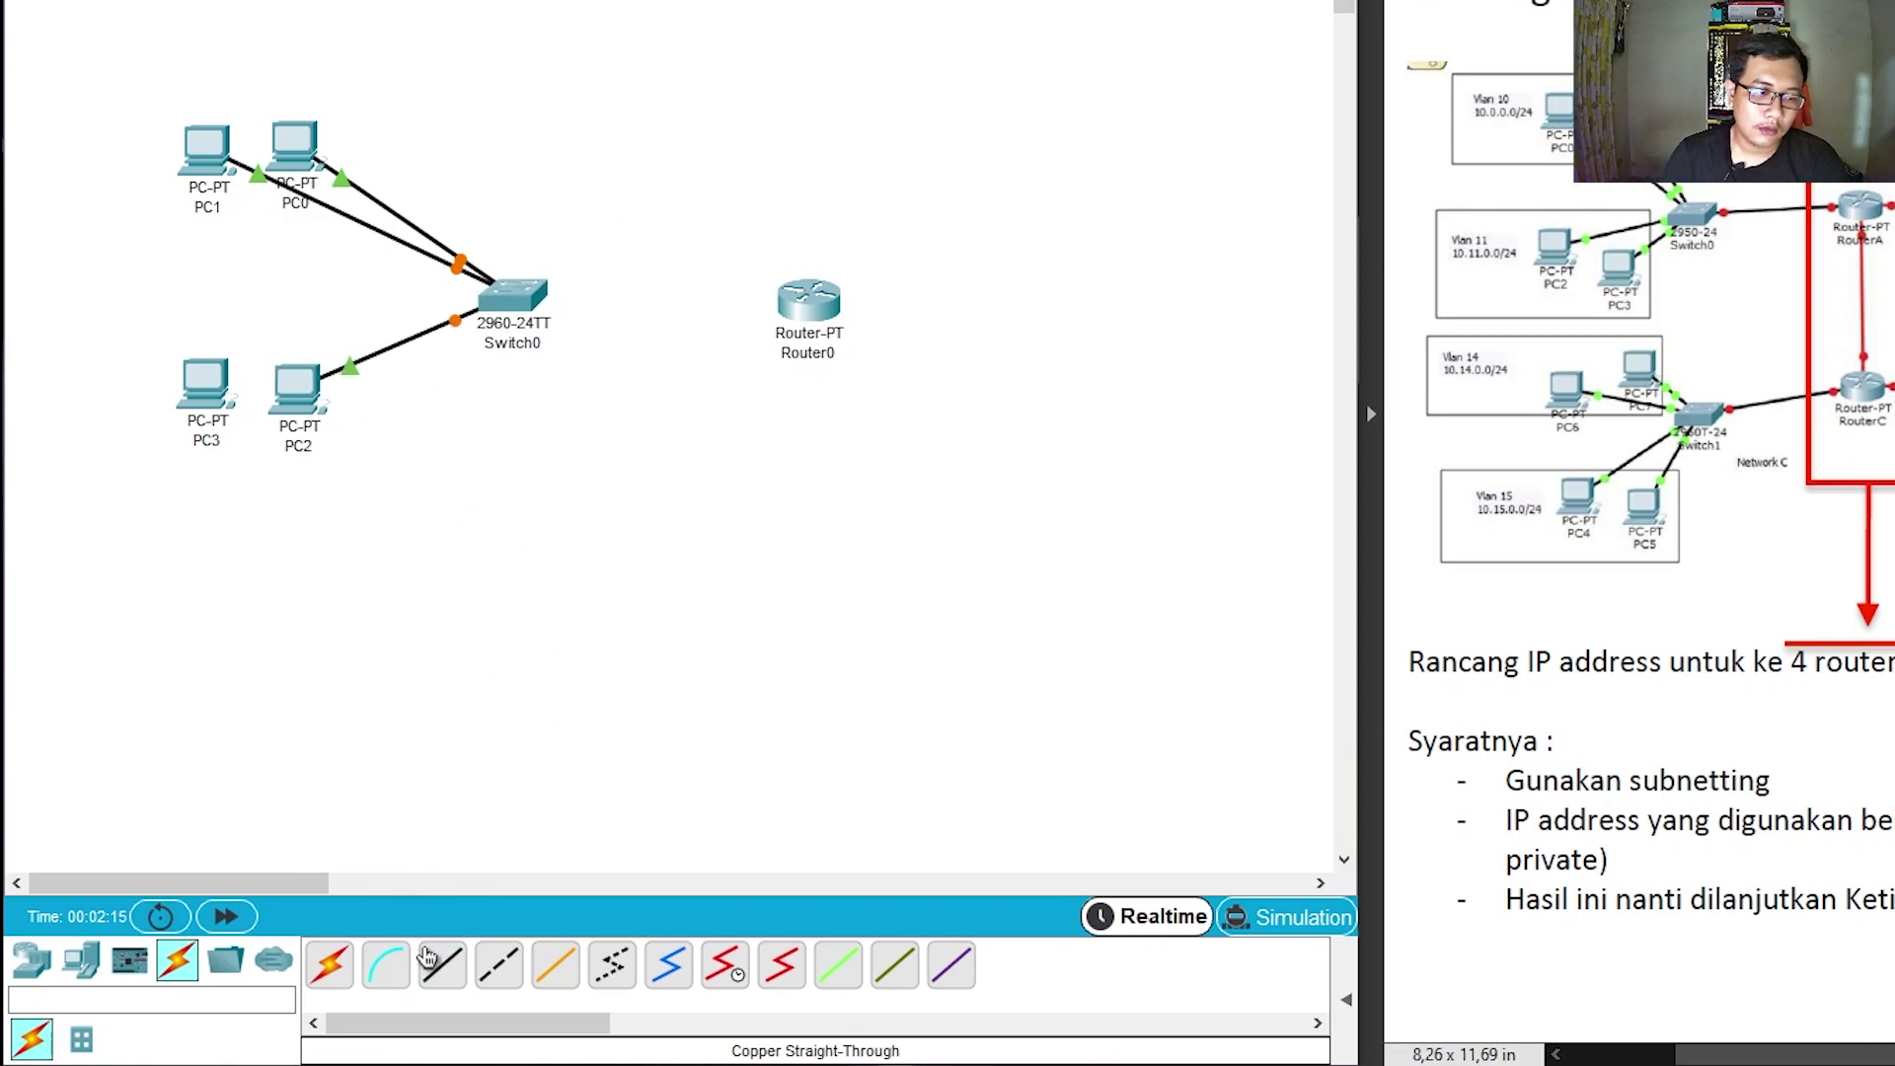
Connect PC3's FastEthernet0 port to Switch0's FastEthernet0/4 with a copper straight-through cable
{"action": "left_click", "coordinate": [225, 393]}
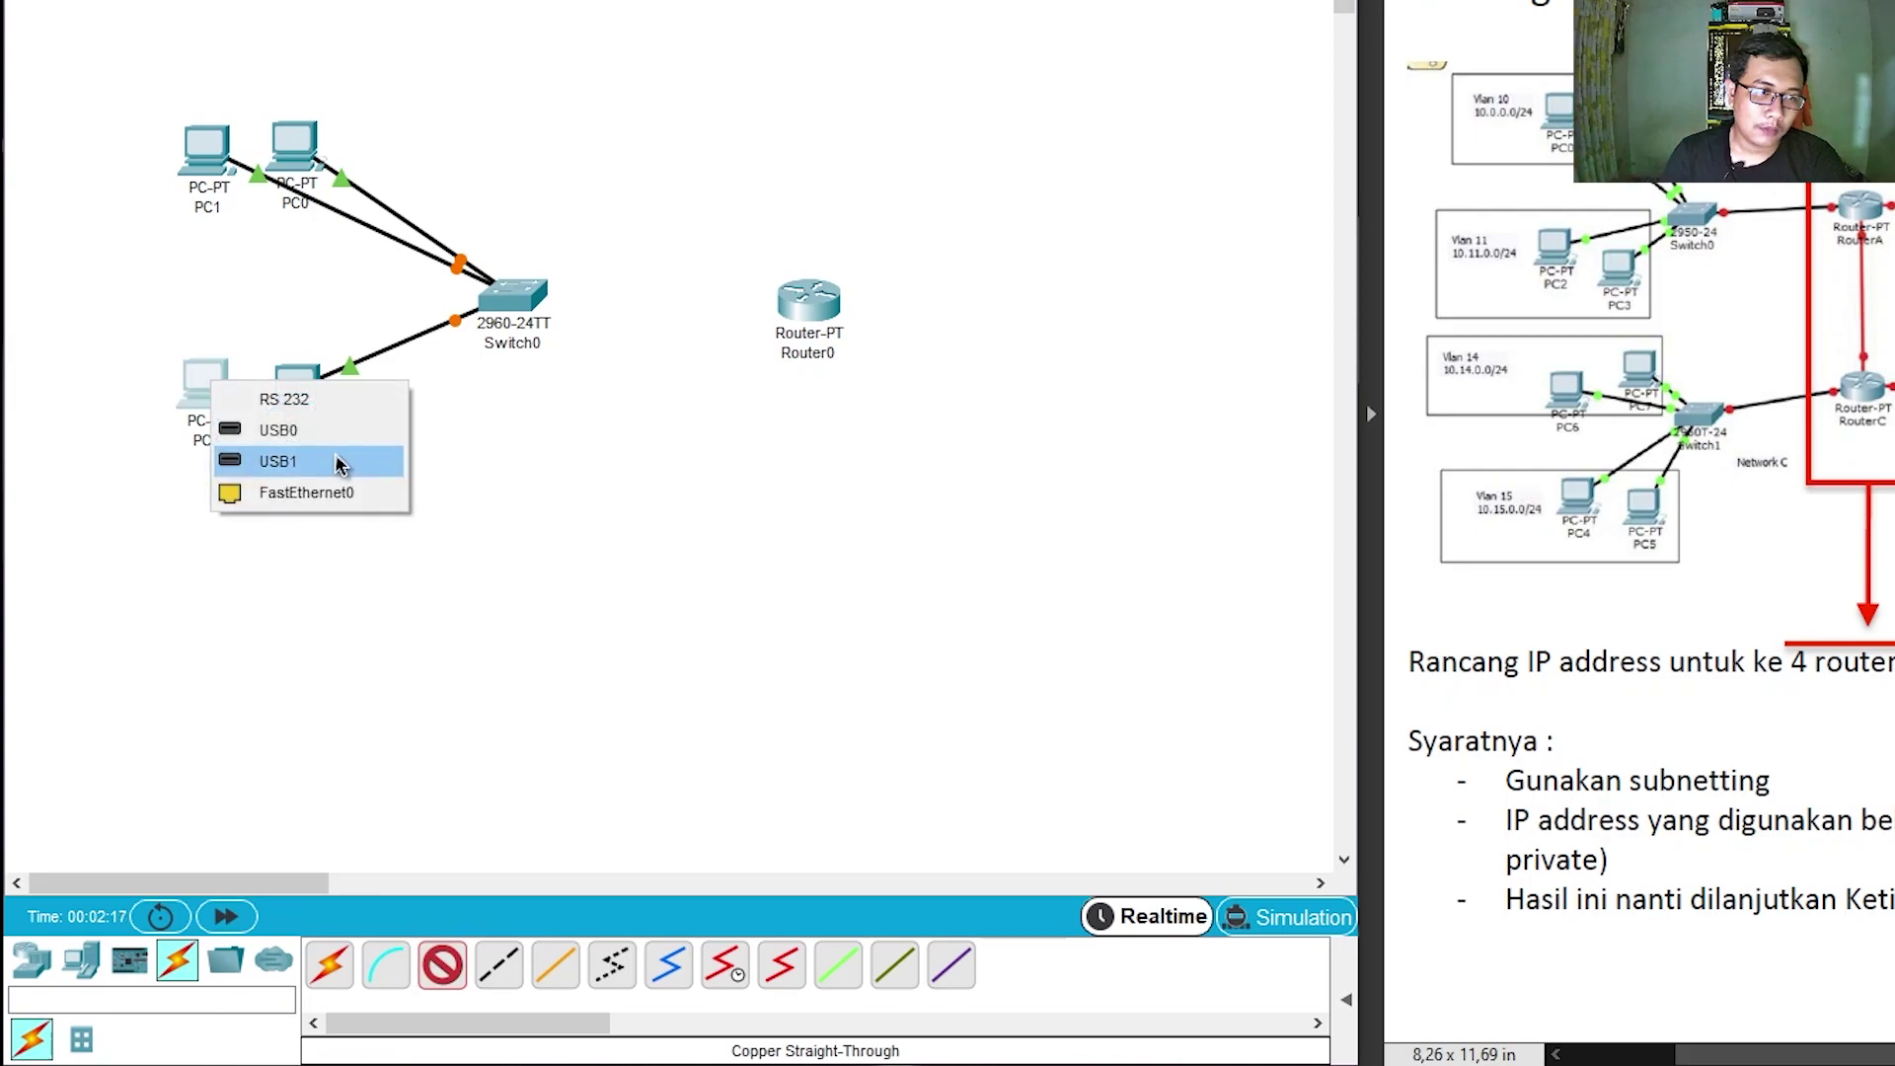
{"action": "left_click", "coordinate": [367, 495]}
{"action": "left_click", "coordinate": [512, 294]}
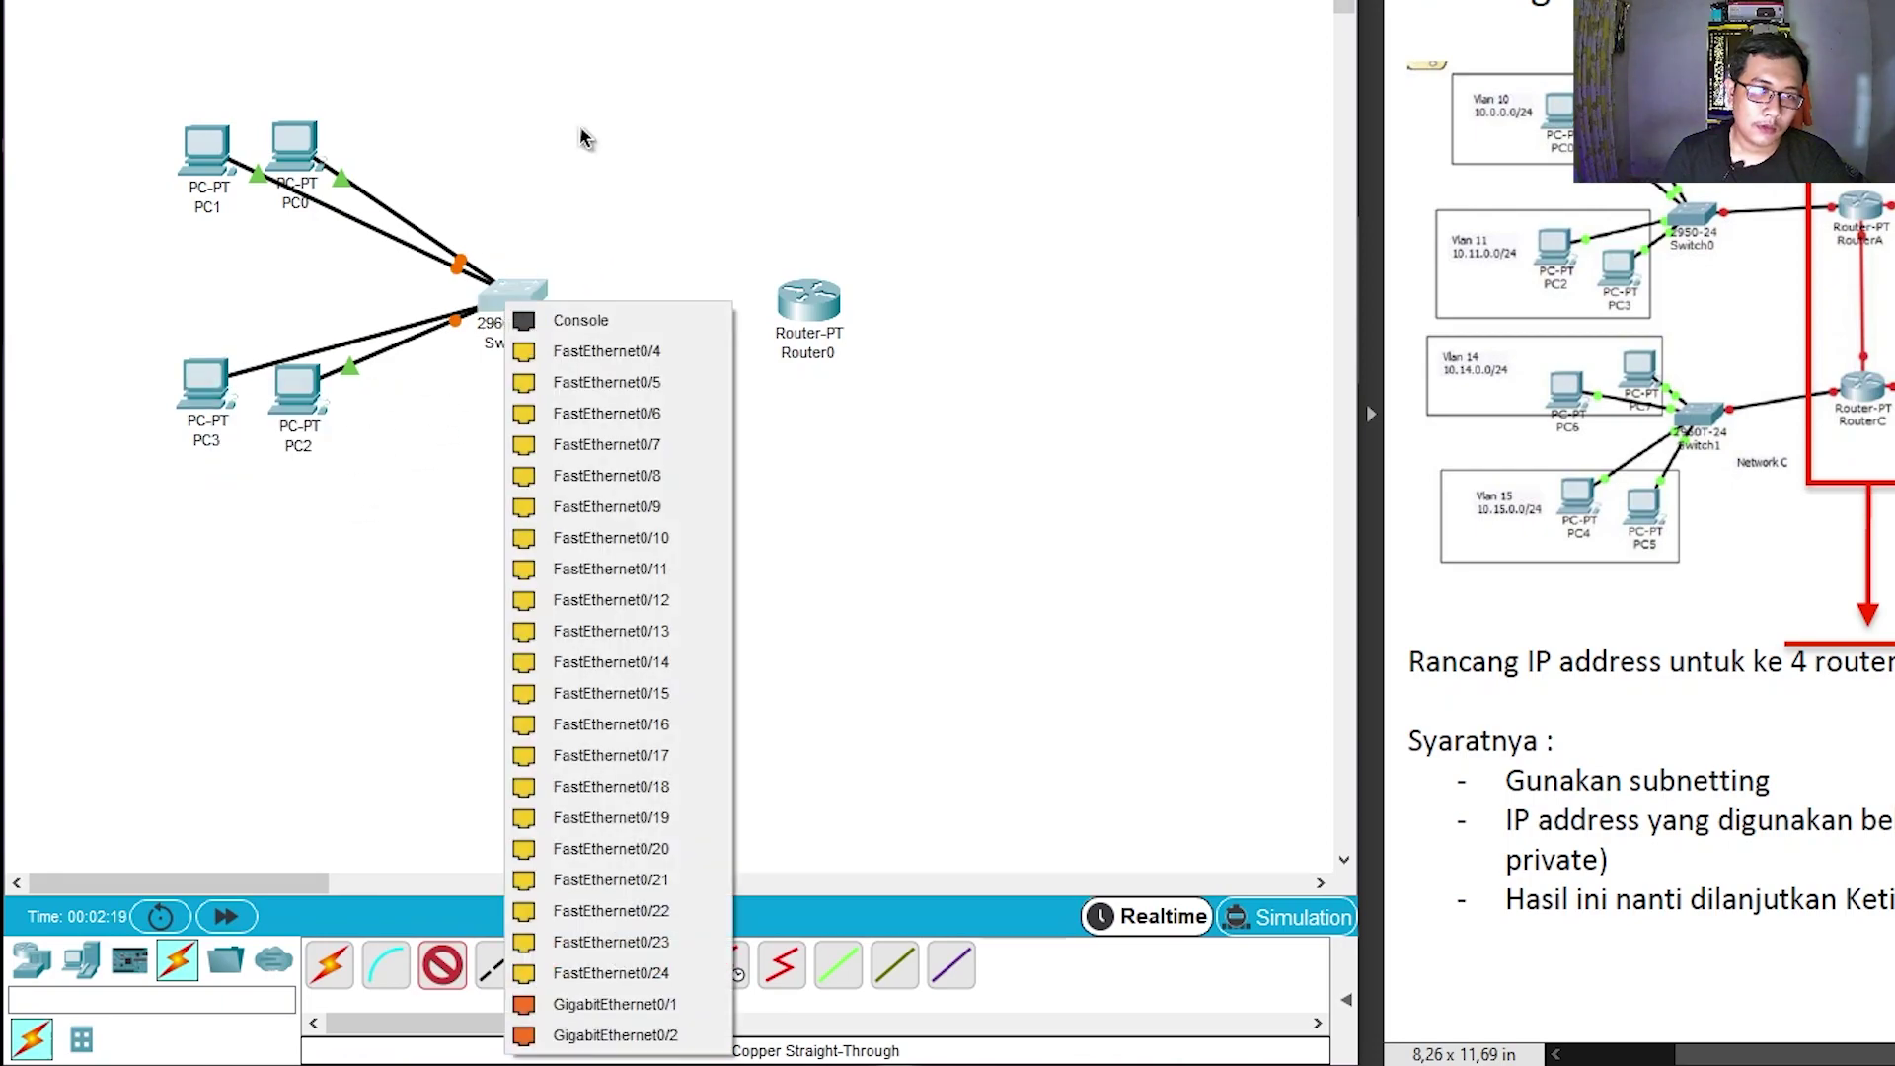
{"action": "left_click", "coordinate": [642, 361]}
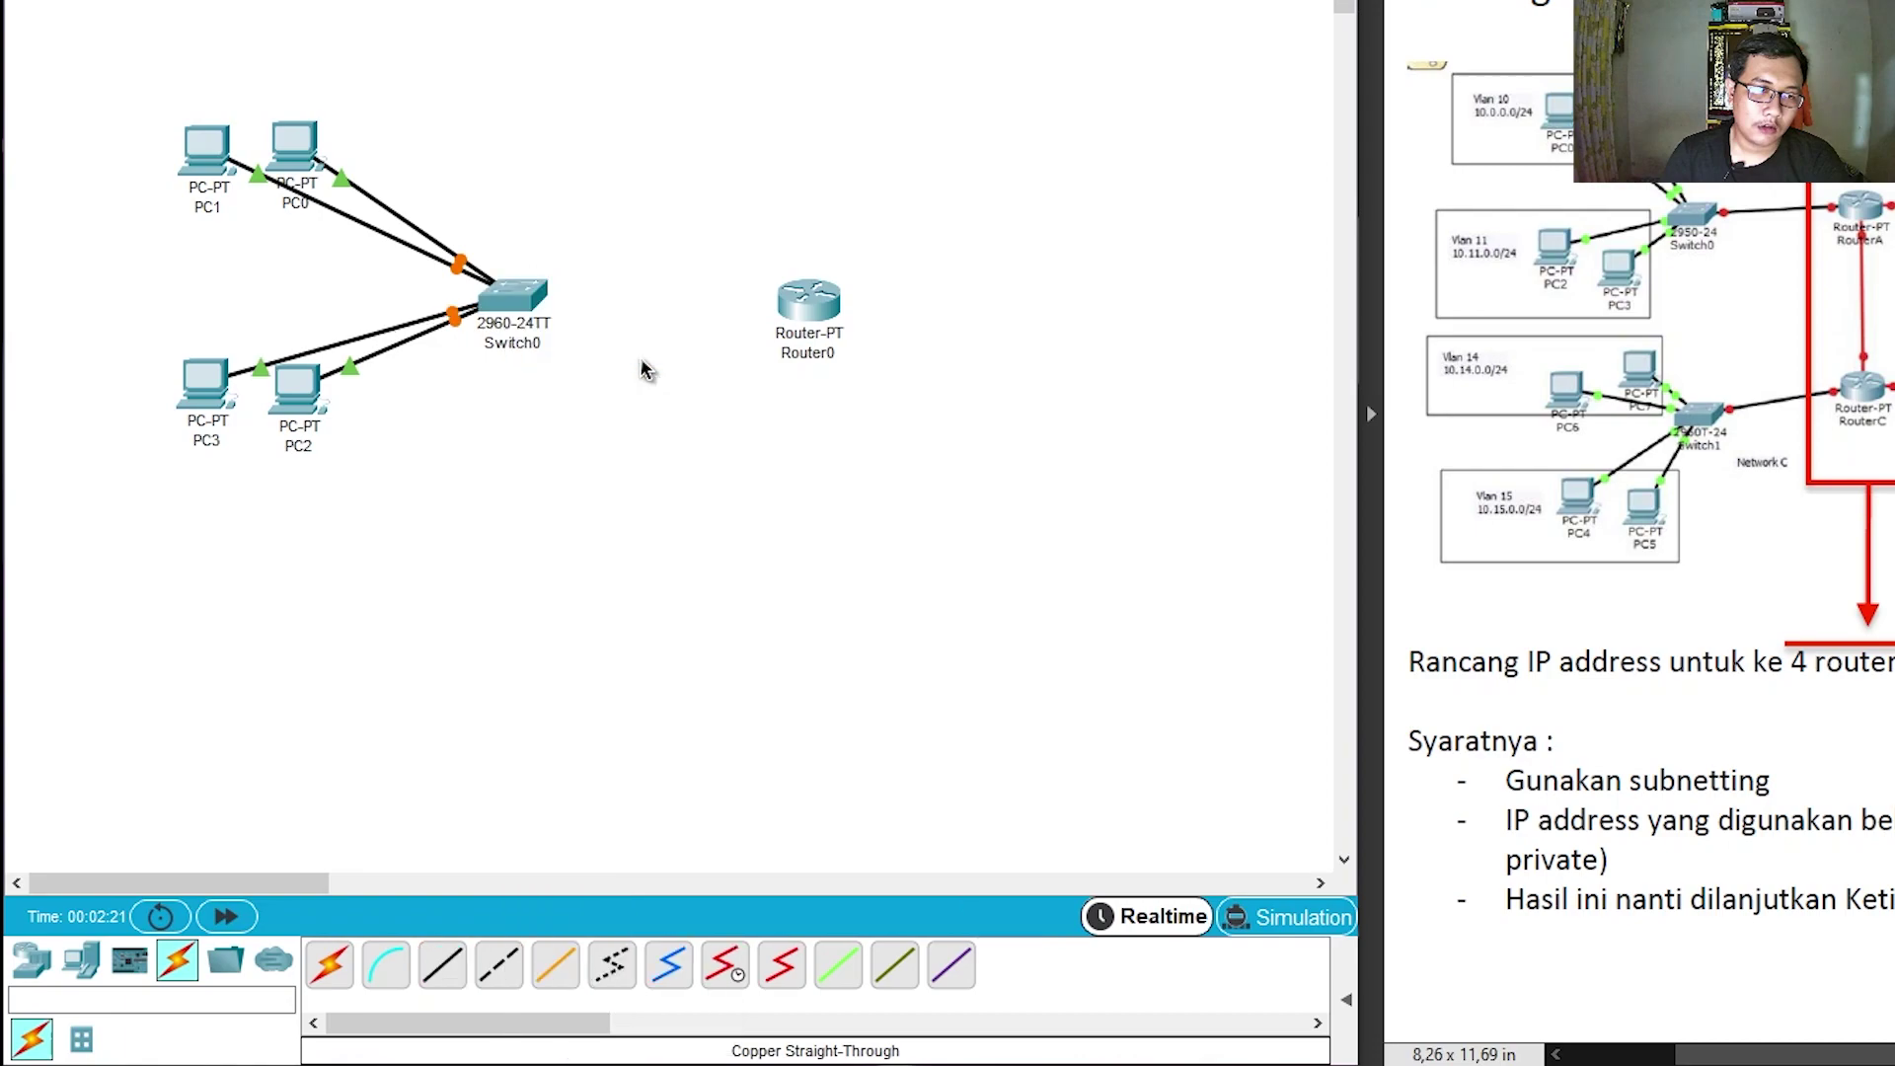
Nudge PC3, PC2 and PC1 slightly to tidy the placement of the PCs around Switch0
{"action": "left_click_drag", "start_coordinate": [202, 395], "coordinate": [198, 400]}
{"action": "left_click_drag", "start_coordinate": [314, 404], "coordinate": [304, 403]}
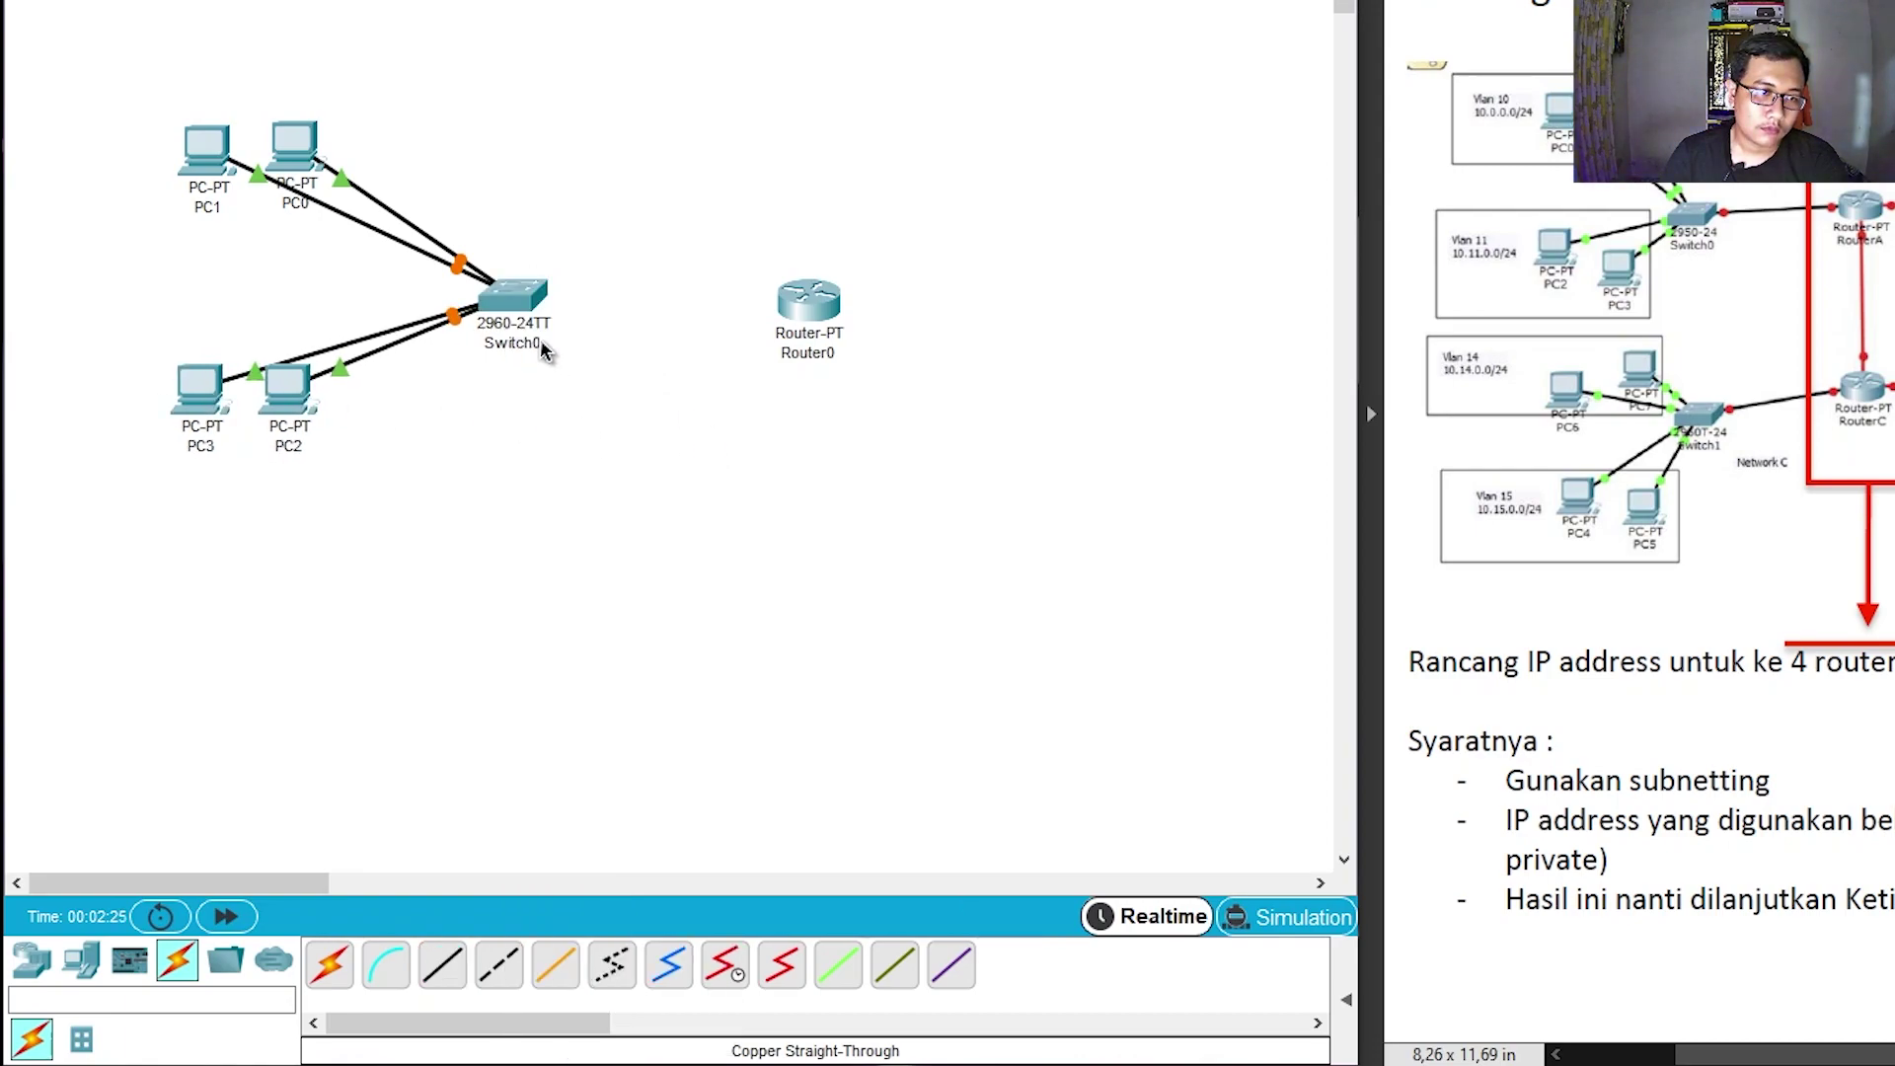
{"action": "left_click_drag", "start_coordinate": [218, 161], "coordinate": [218, 150]}
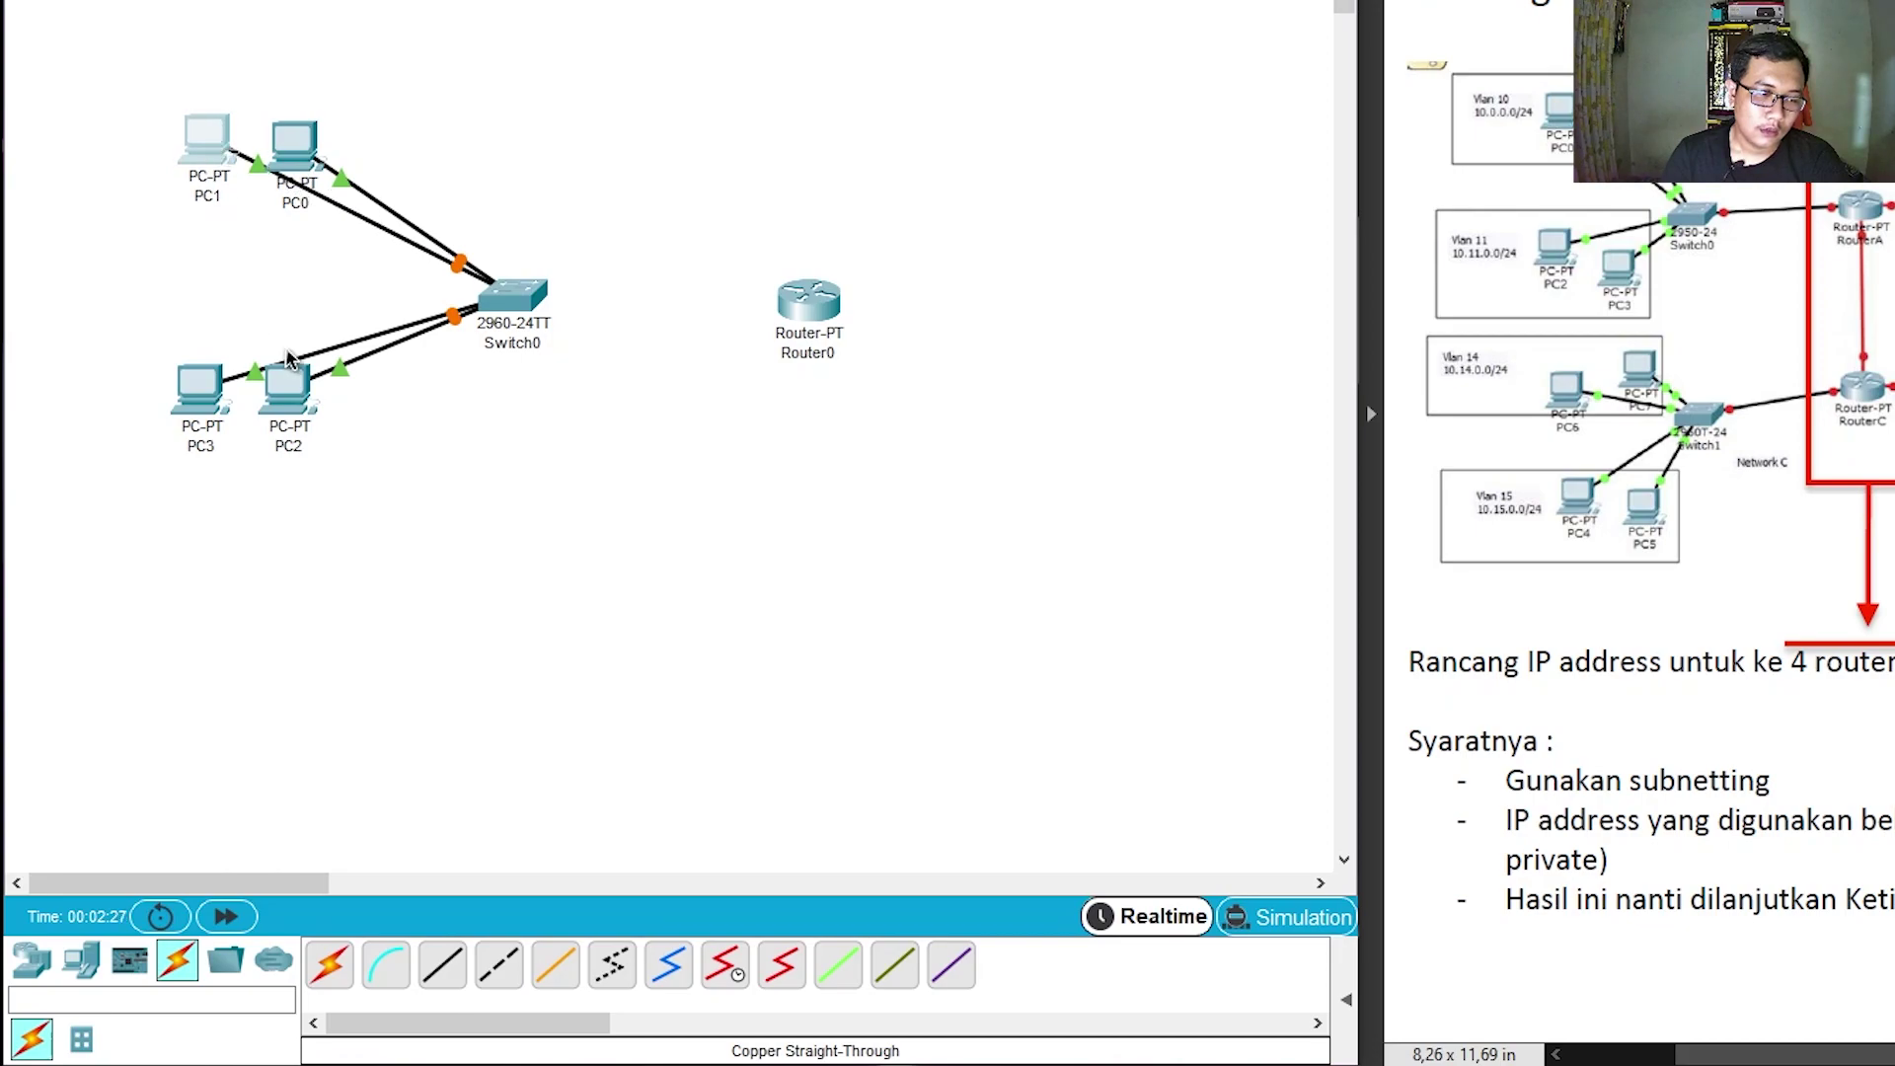
Connect Switch0's GigabitEthernet0/1 to Router0's GigabitEthernet0/0 with a copper straight-through cable
{"action": "left_click", "coordinate": [455, 968]}
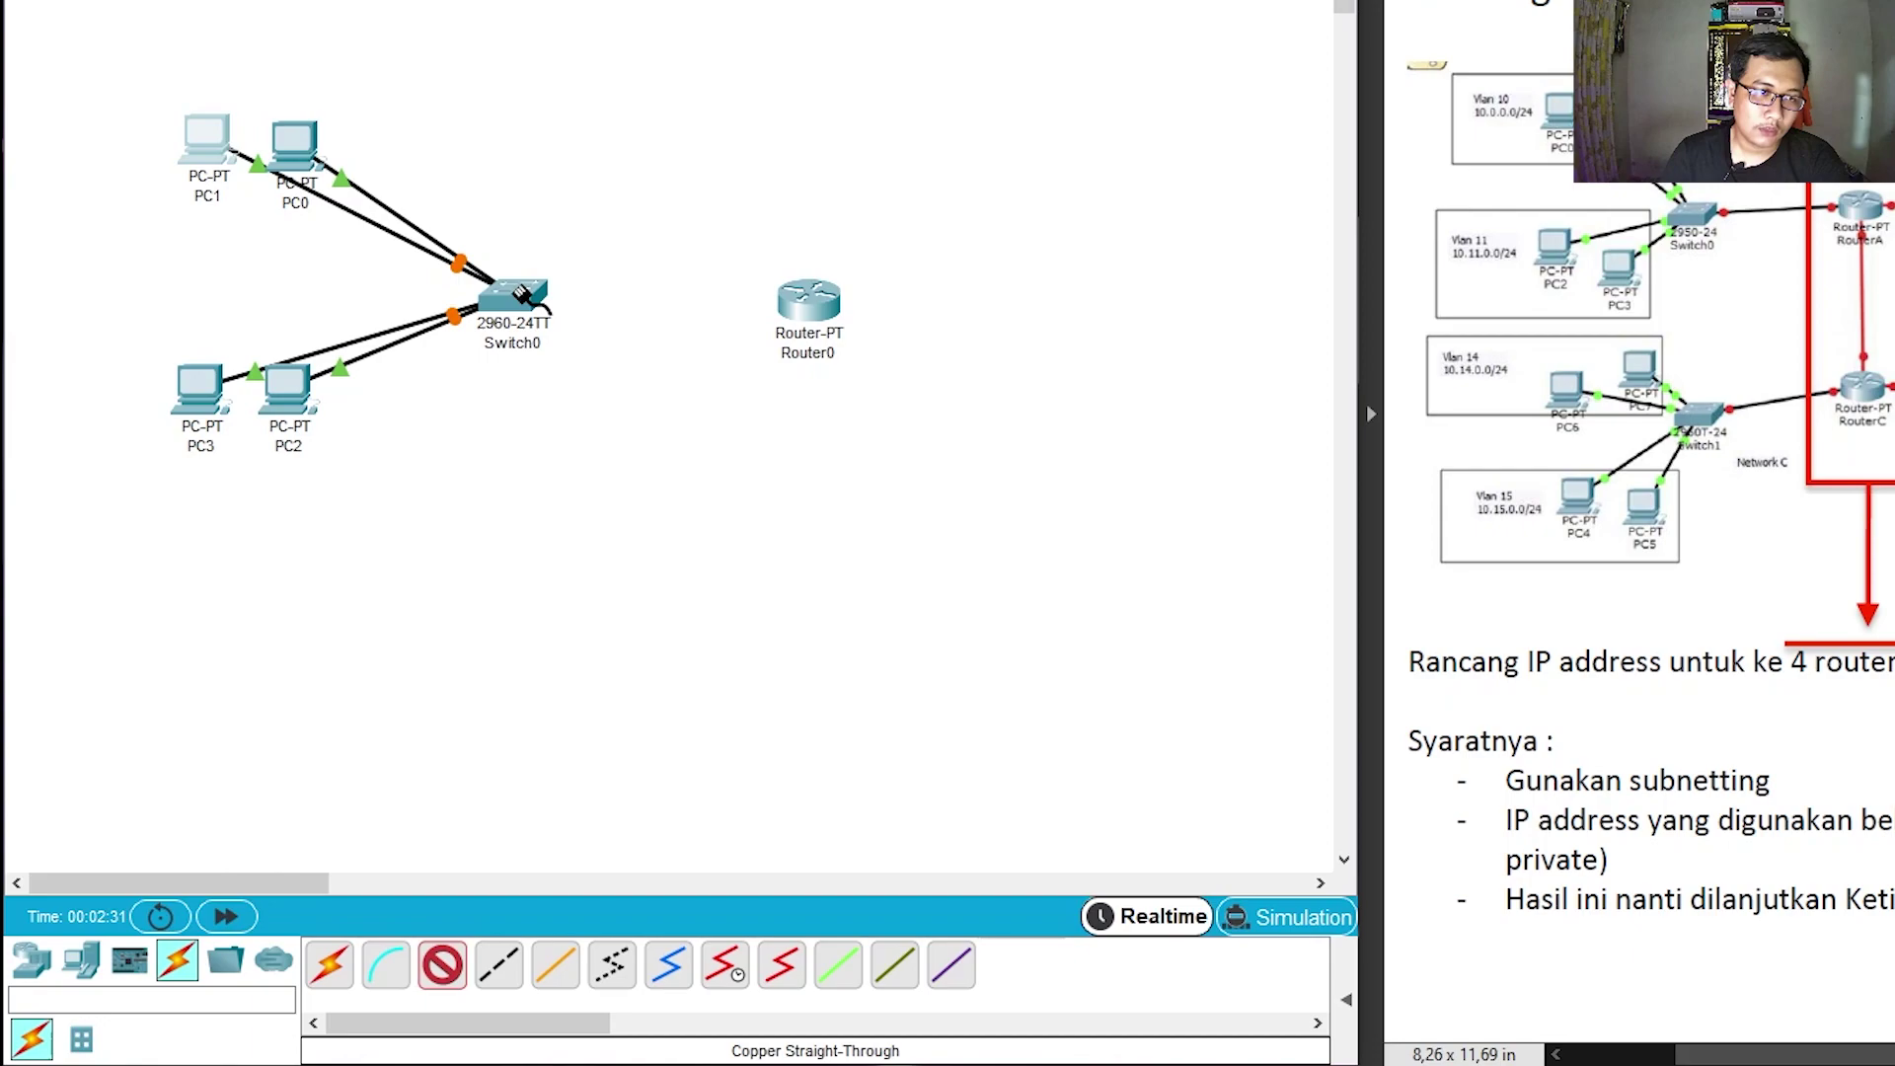
{"action": "left_click", "coordinate": [514, 288]}
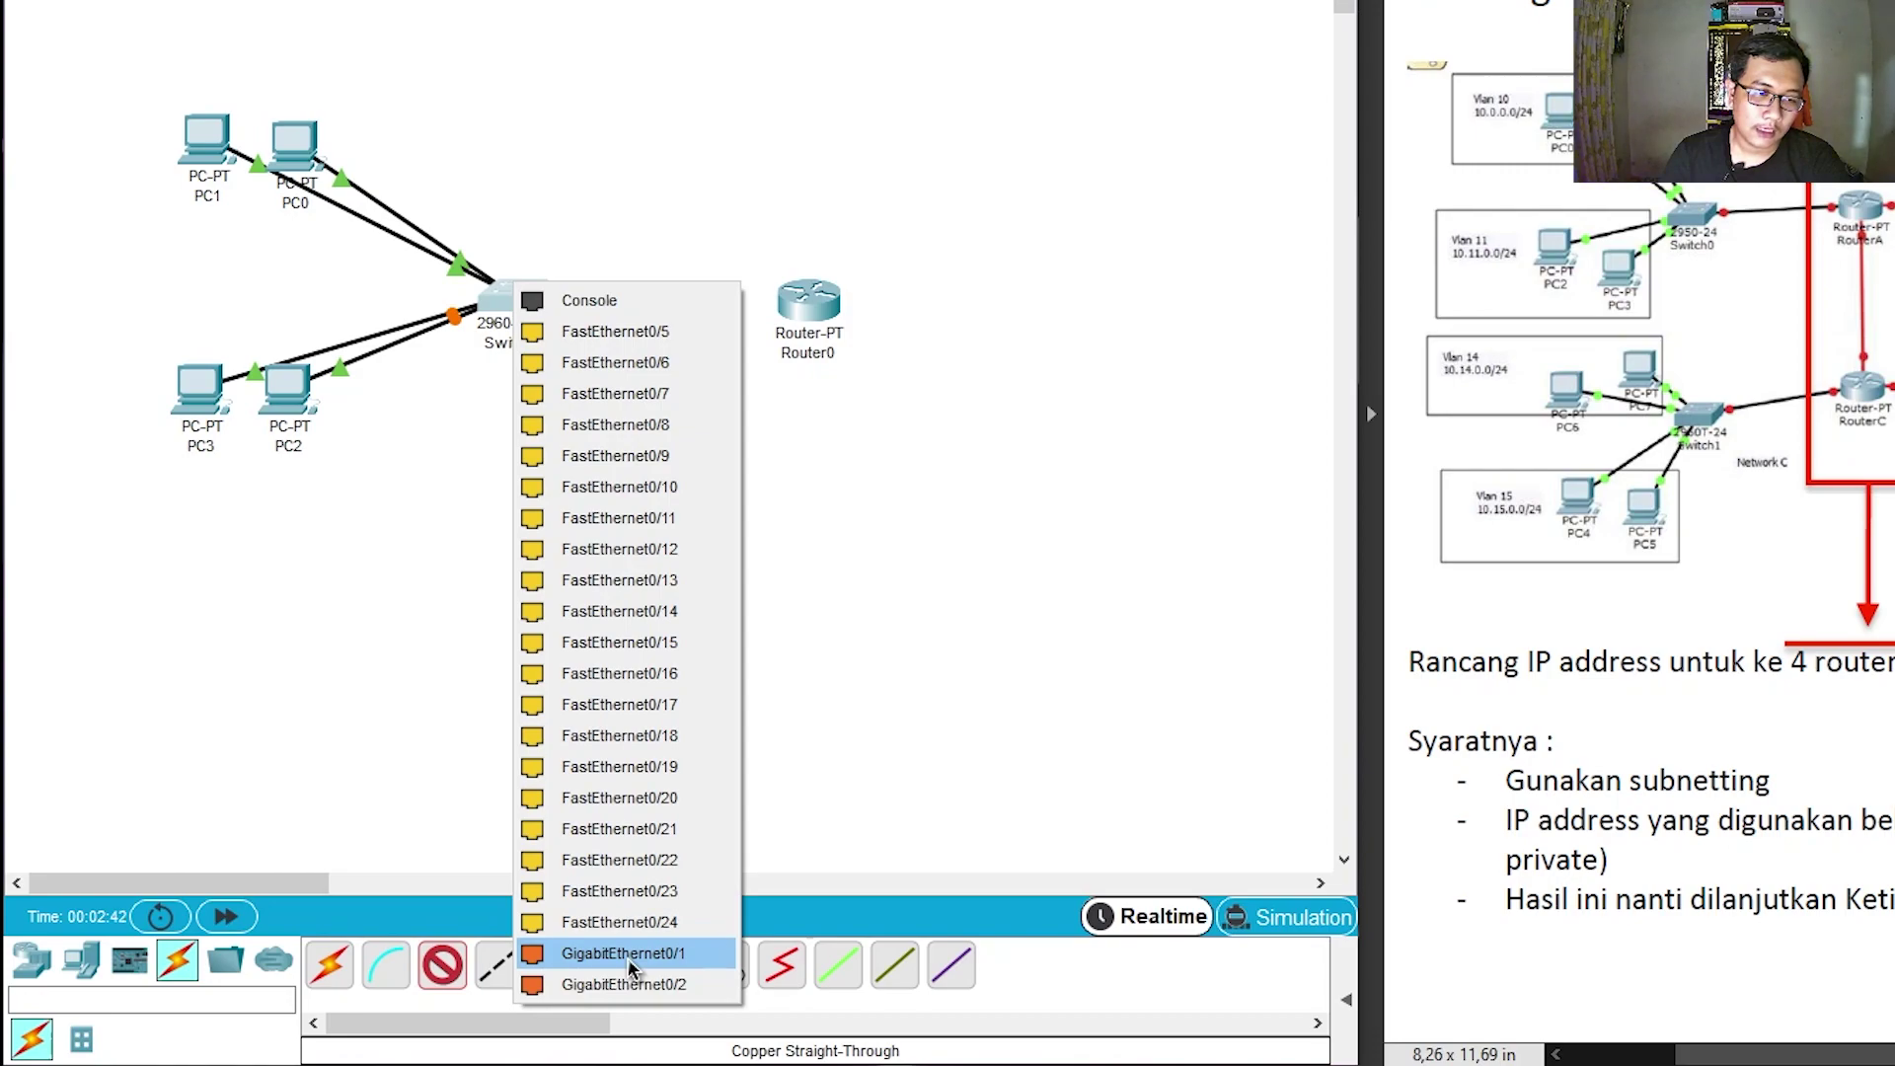
{"action": "left_click", "coordinate": [628, 954]}
{"action": "left_click", "coordinate": [807, 299]}
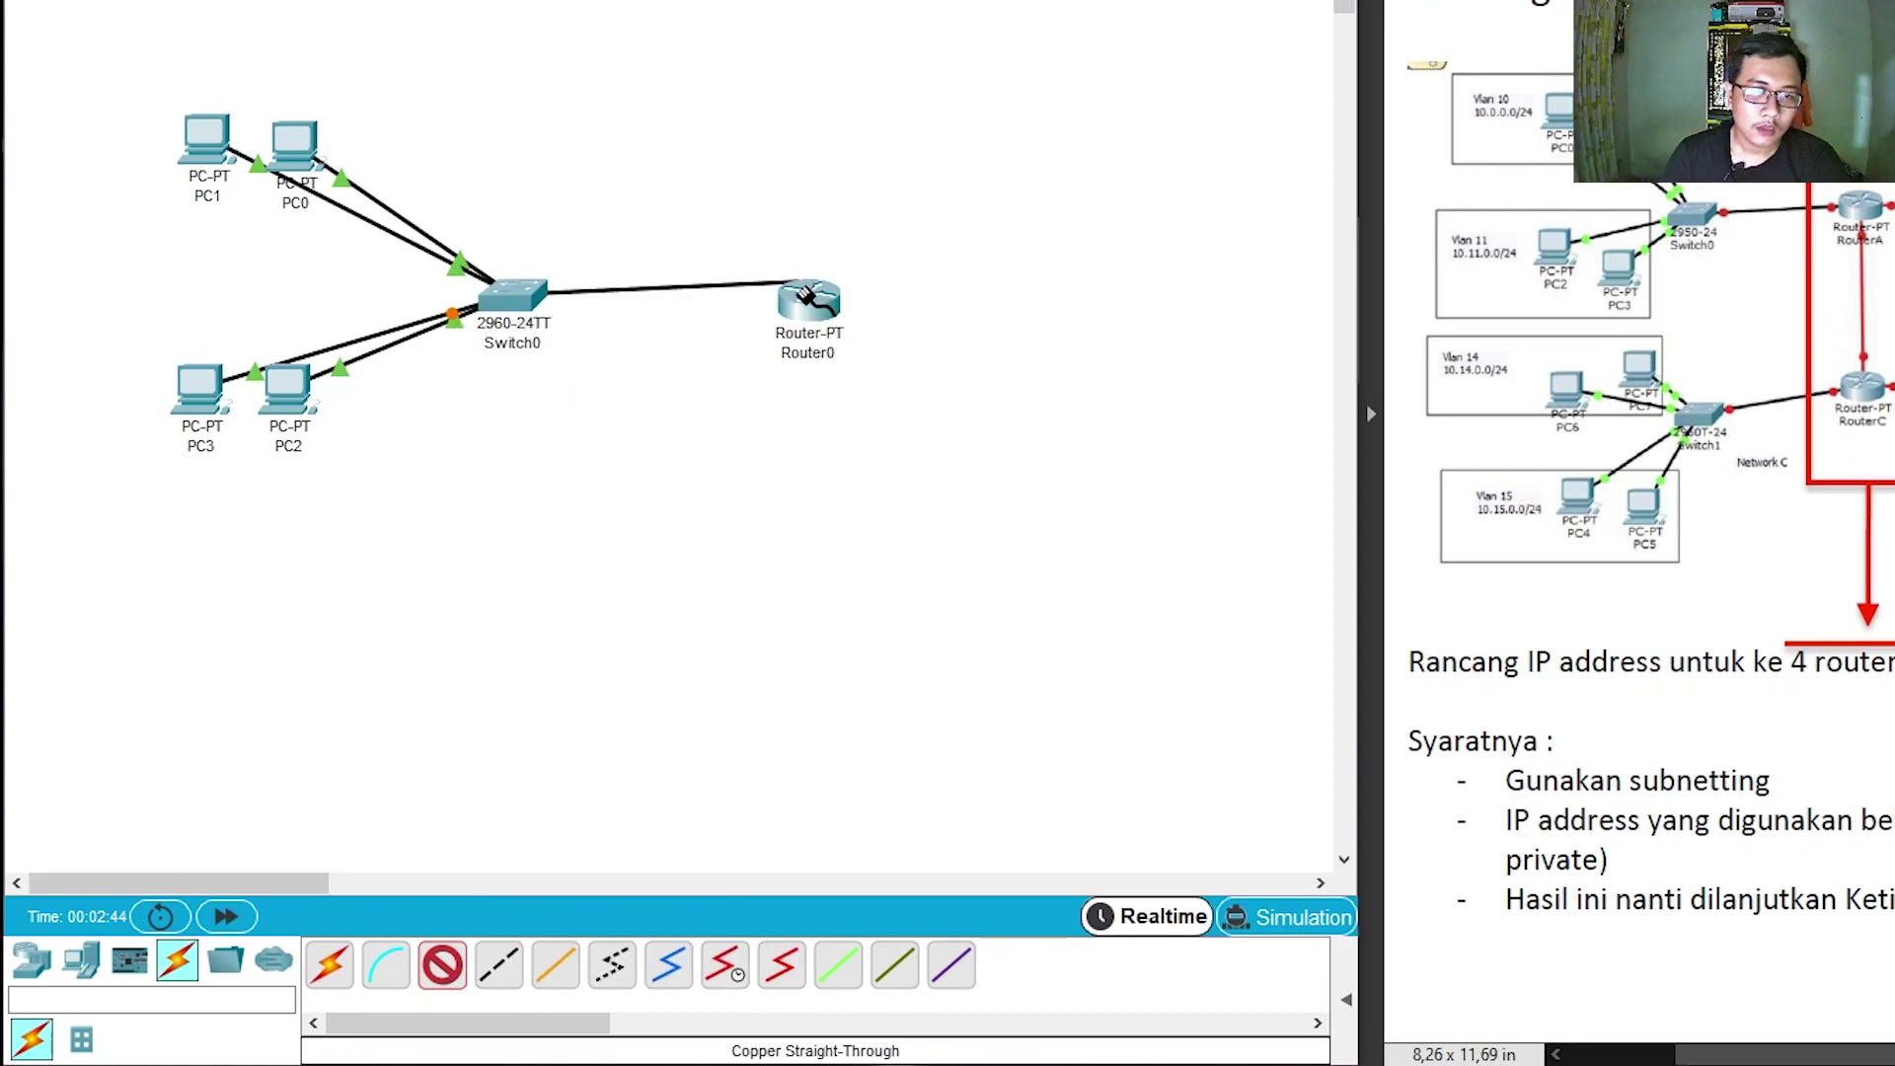
{"action": "left_click", "coordinate": [807, 296]}
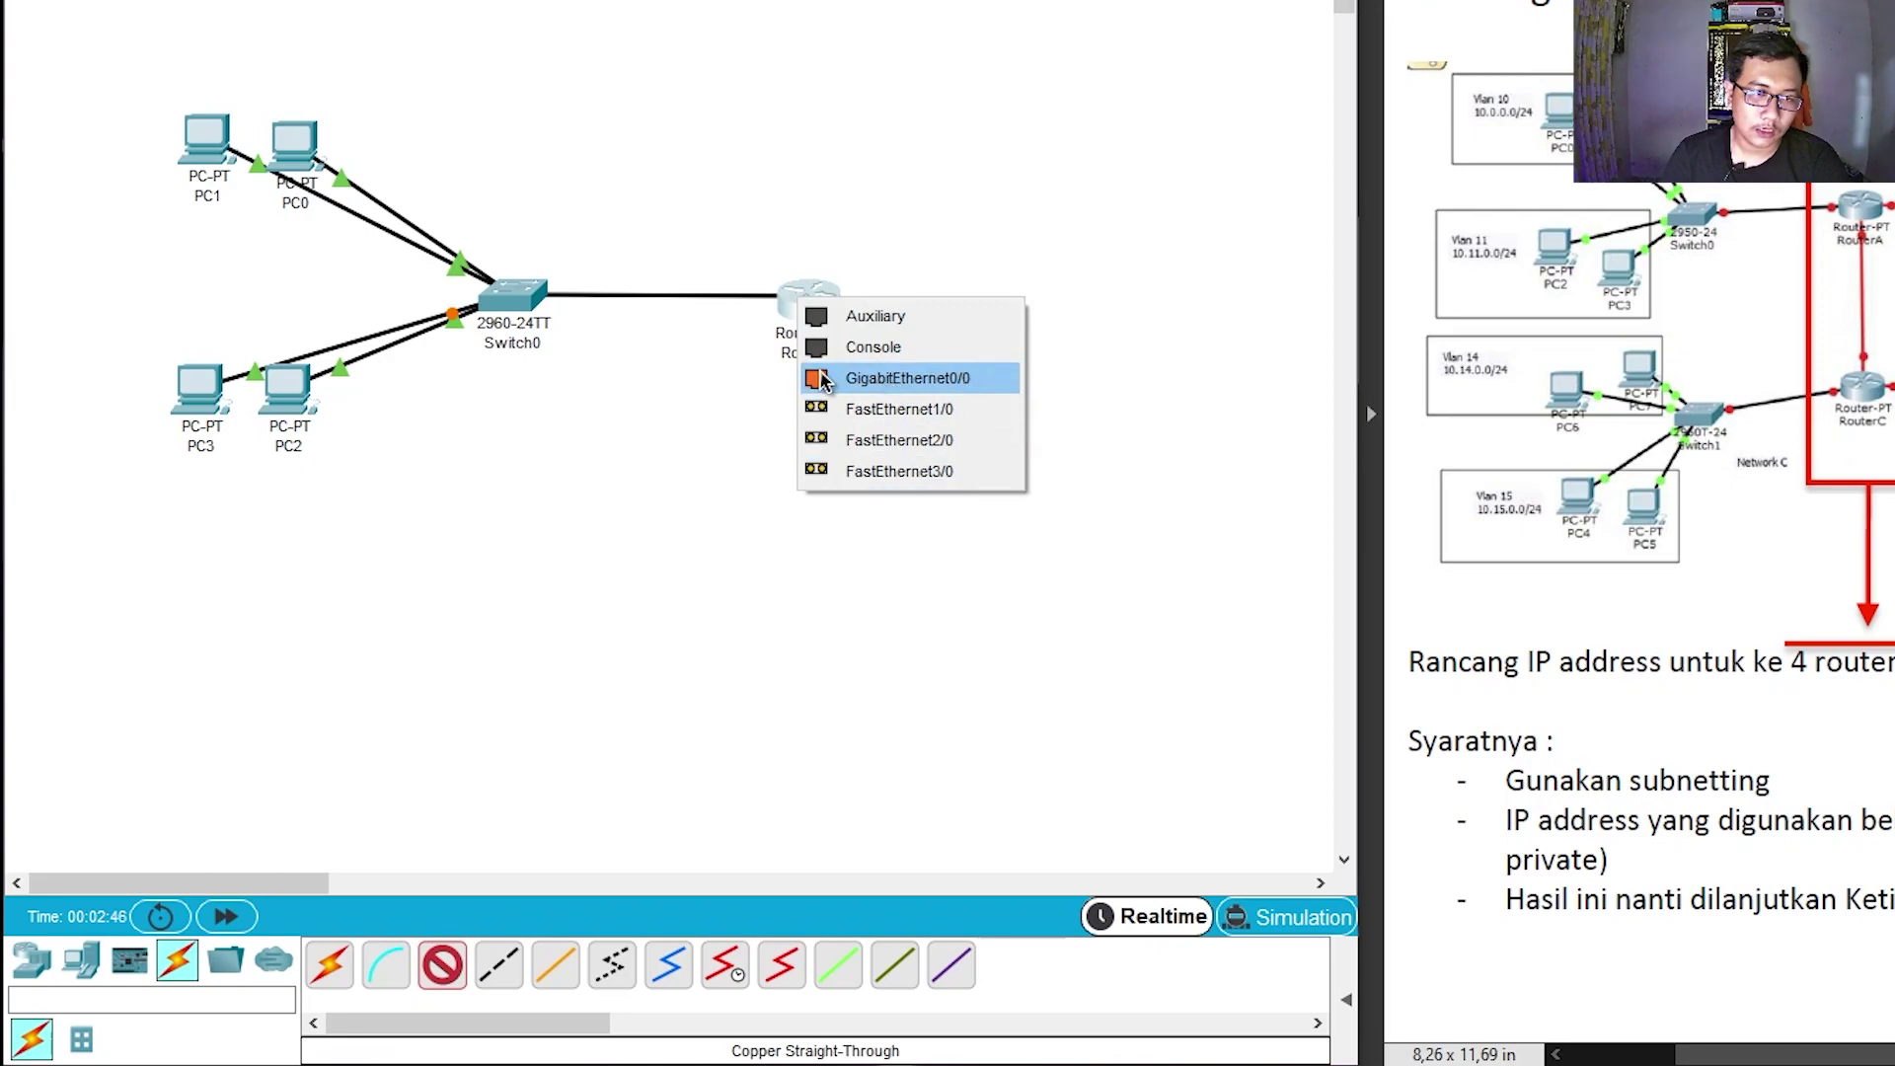
{"action": "left_click", "coordinate": [983, 387]}
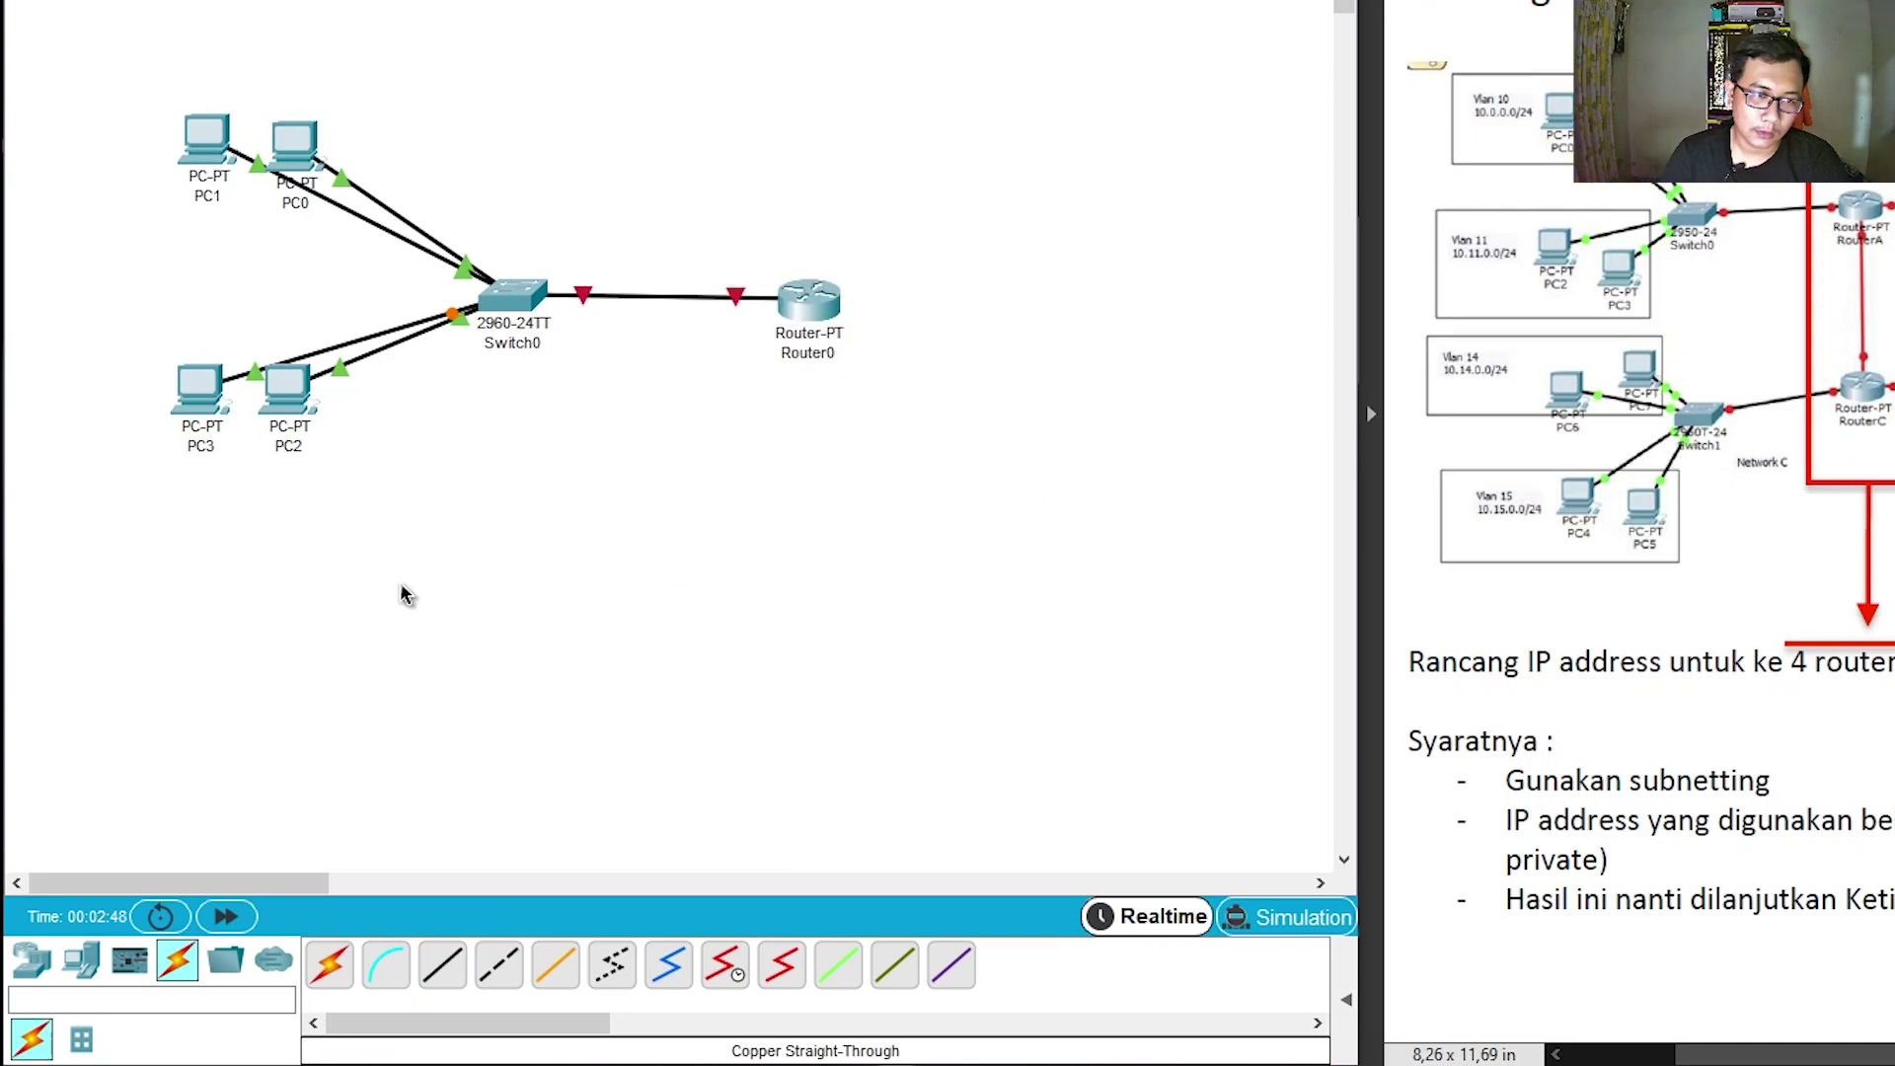
Move all the Network A devices together further right on the workspace
{"action": "left_click", "coordinate": [807, 309]}
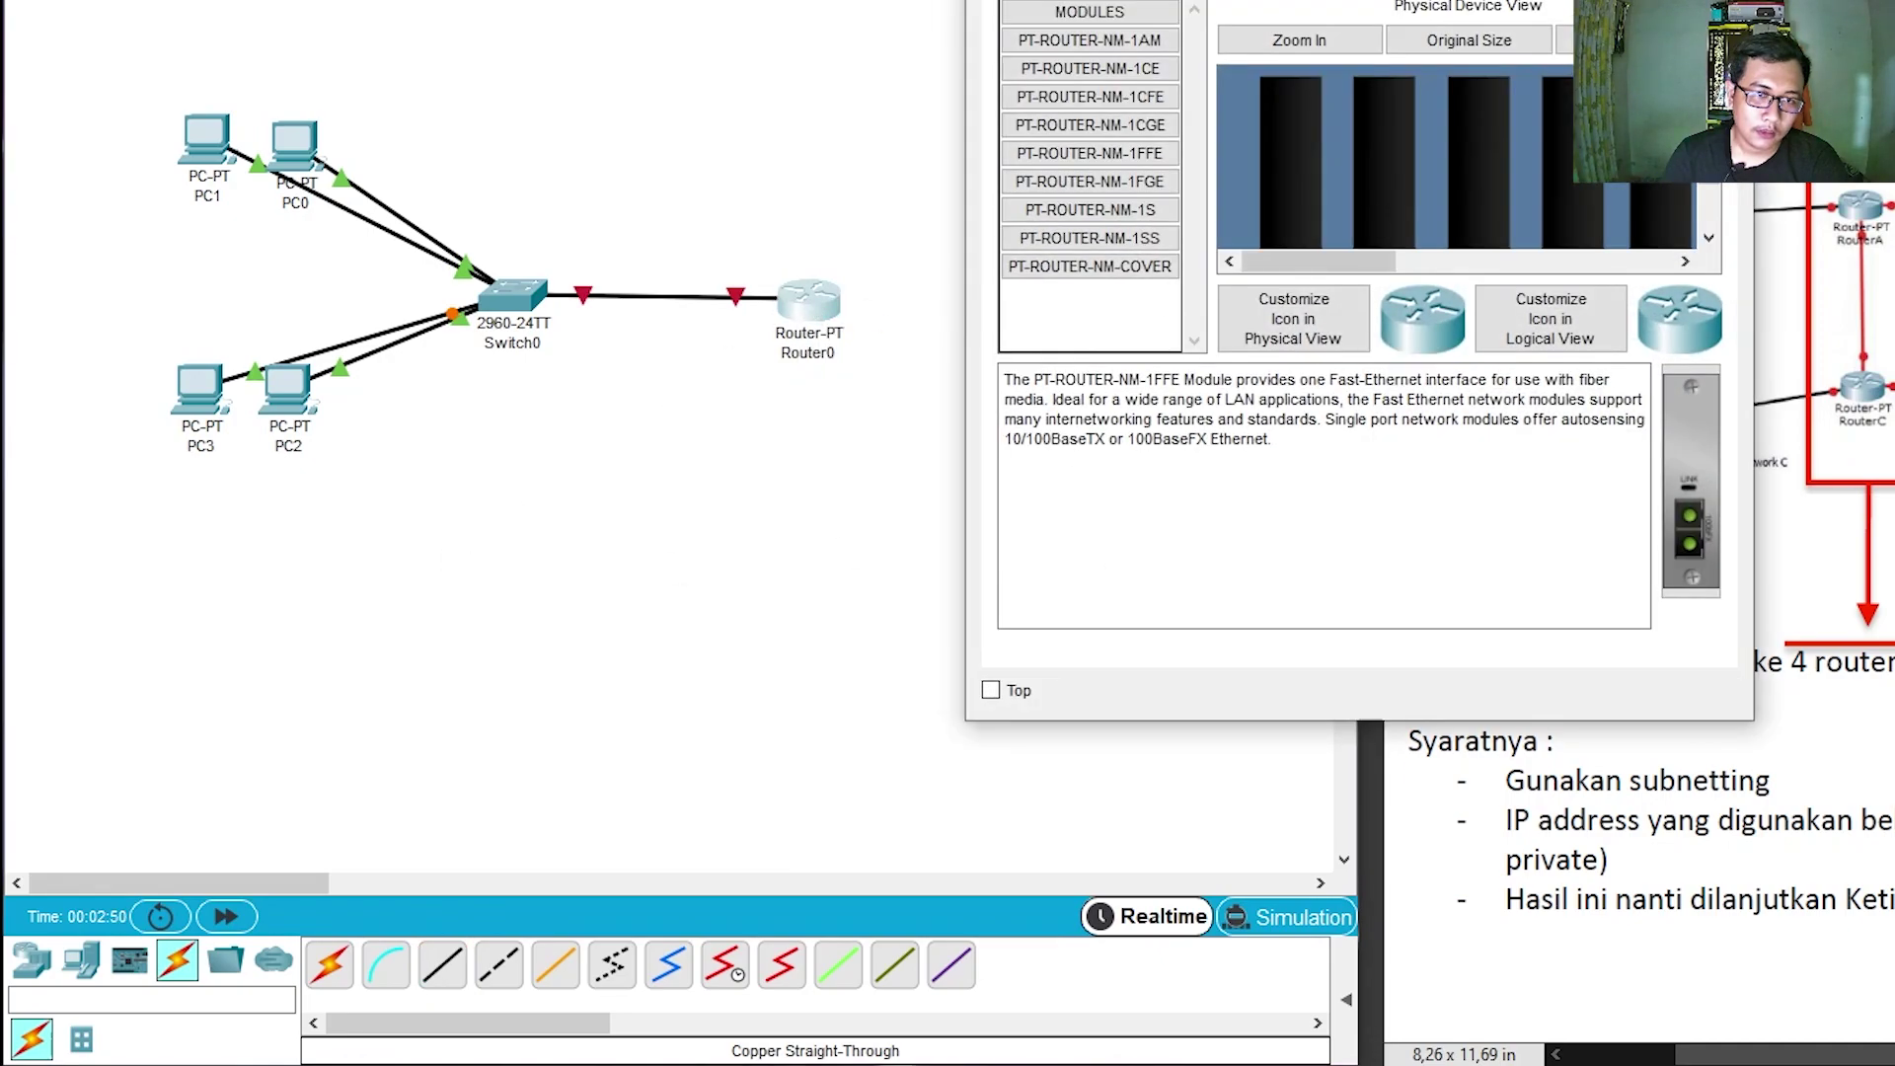
{"action": "left_click", "coordinate": [964, 304]}
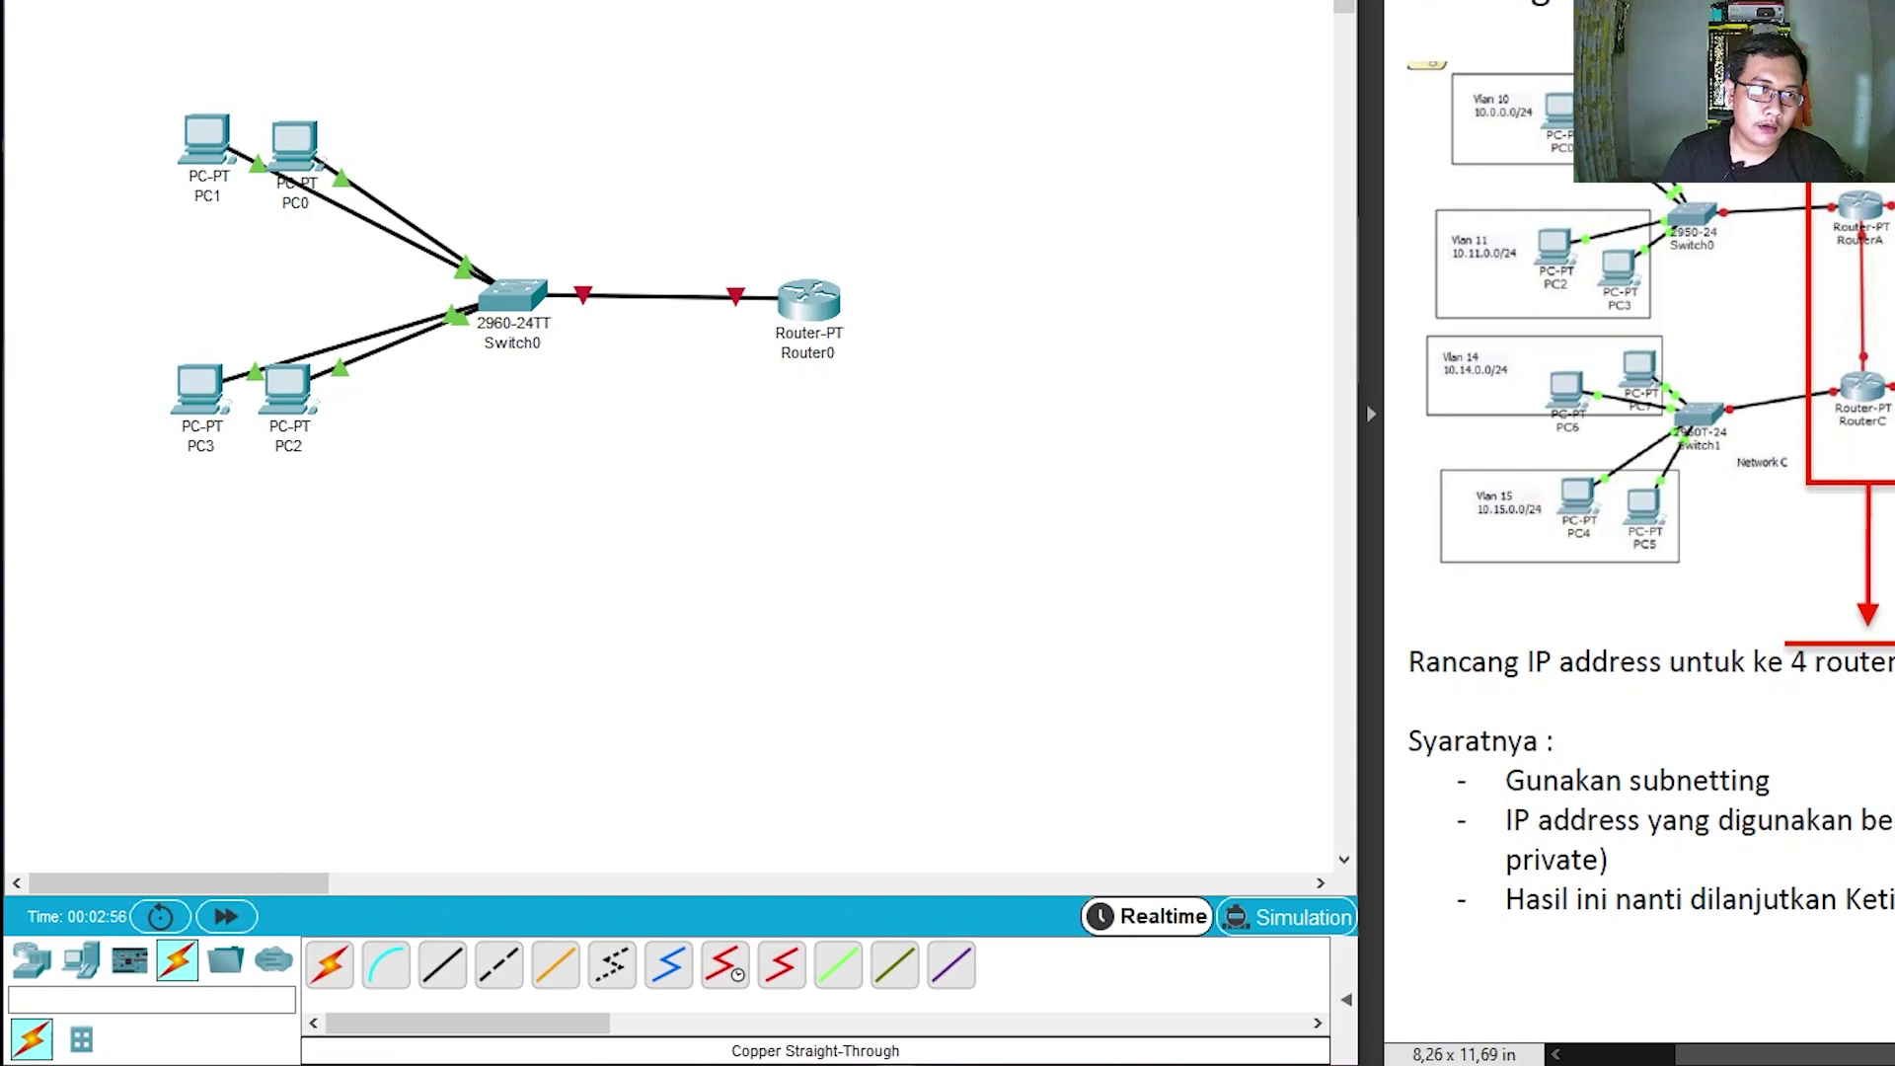
{"action": "left_click_drag", "start_coordinate": [89, 31], "coordinate": [1057, 634]}
{"action": "left_click_drag", "start_coordinate": [839, 316], "coordinate": [967, 330]}
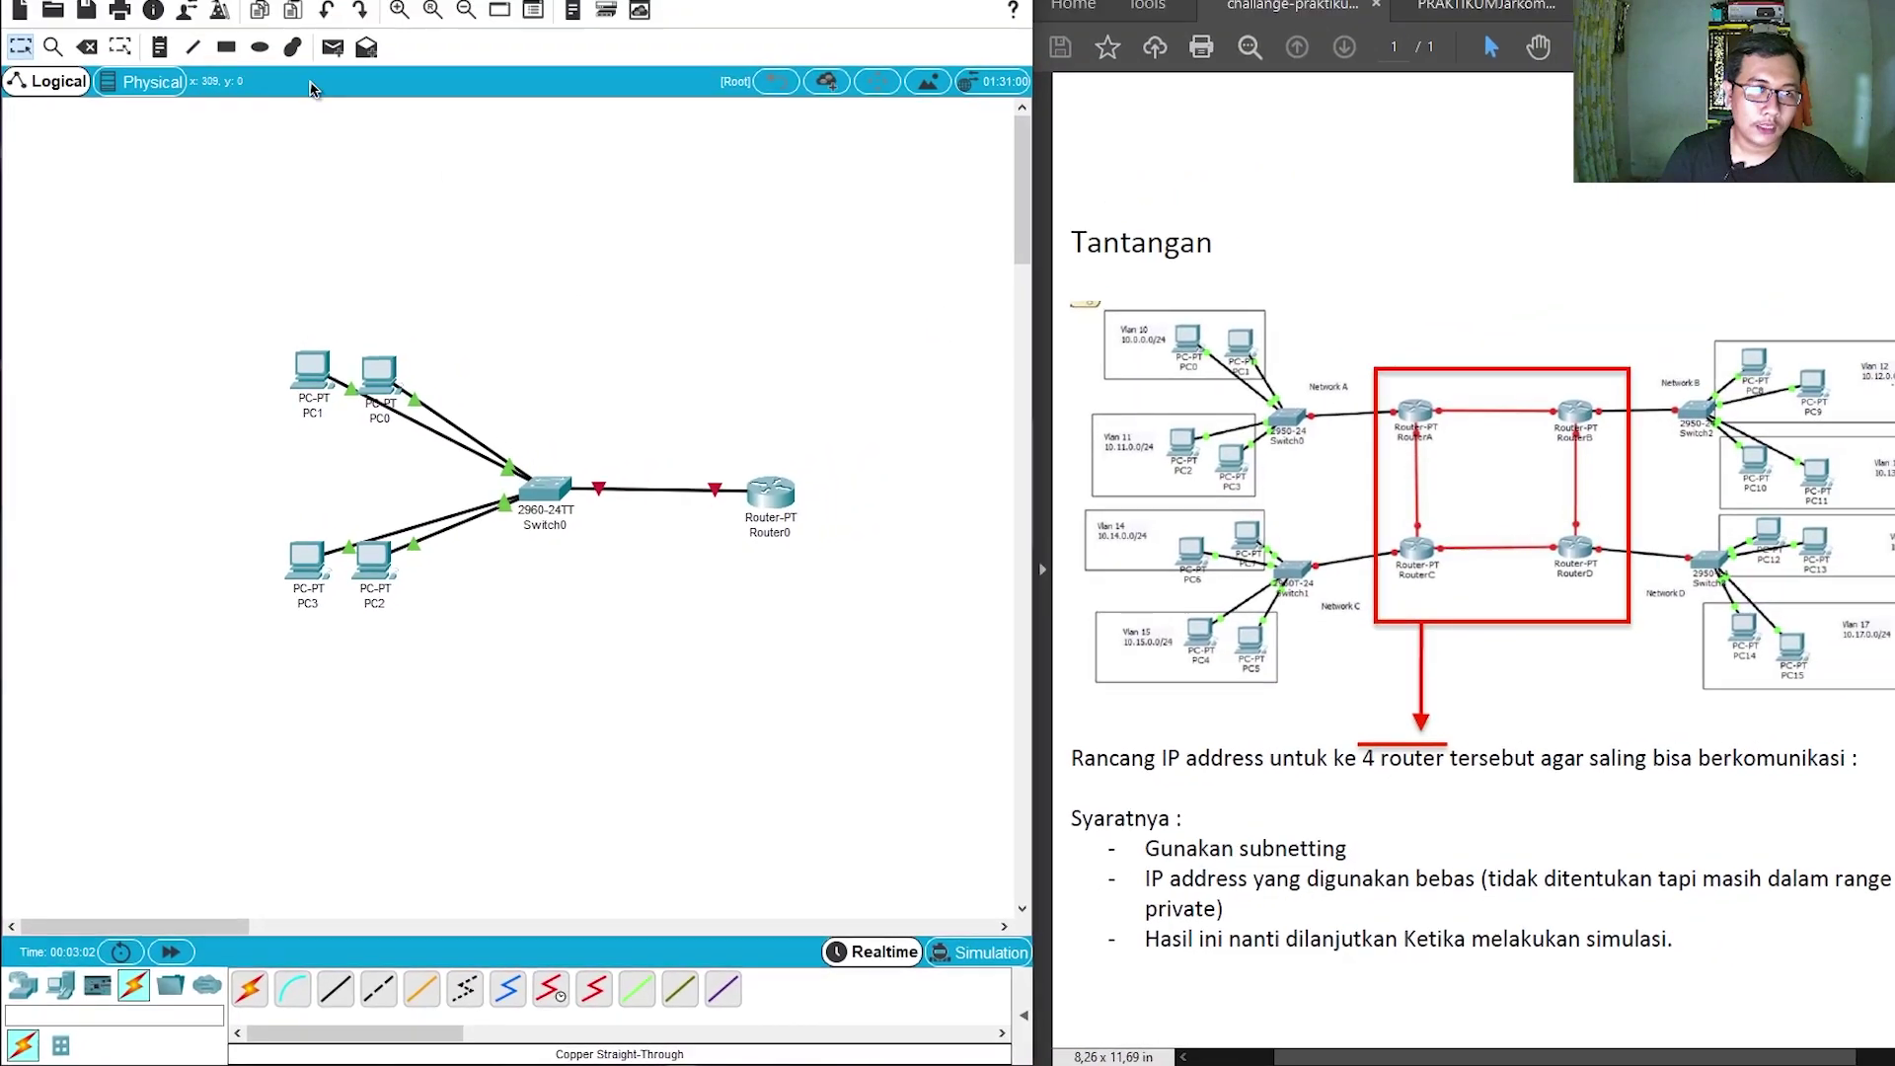
Draw a rectangle with a bright green fill around PC1 and PC0
{"action": "key", "text": "r"}
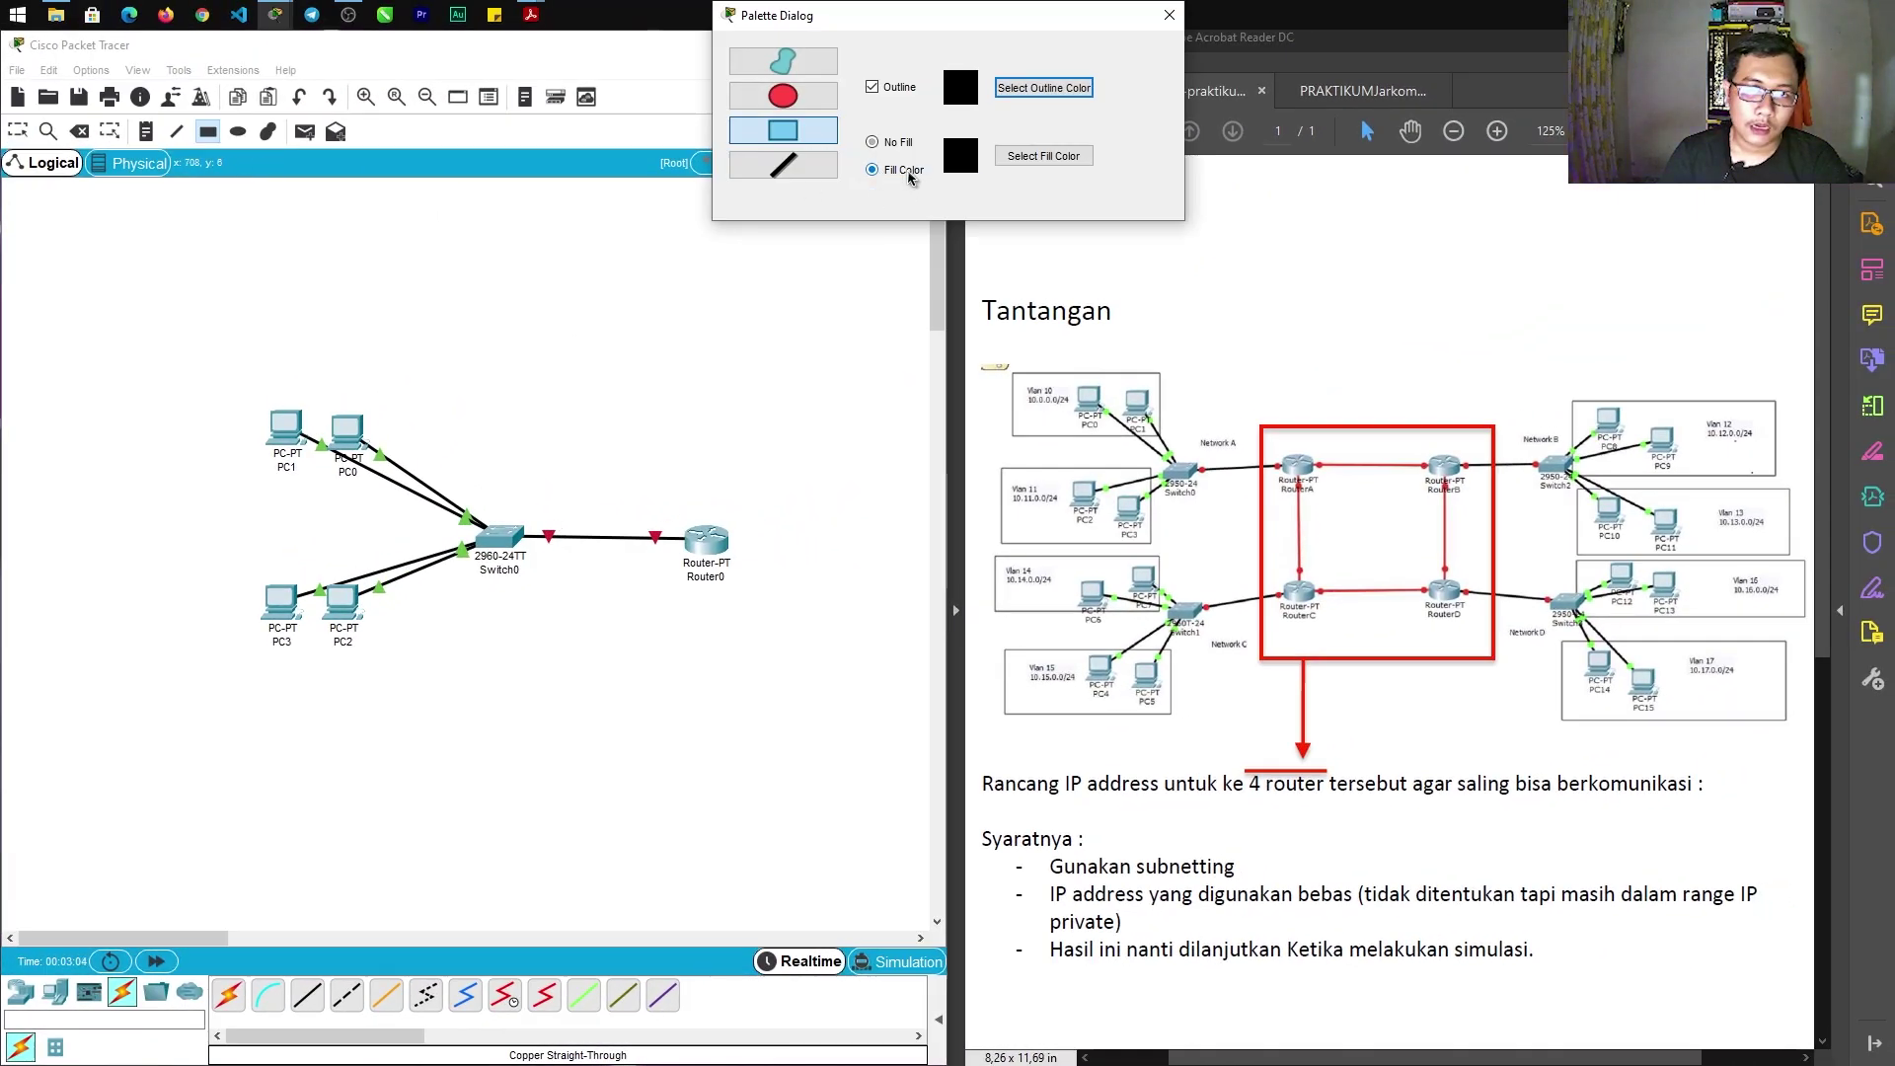
{"action": "left_click", "coordinate": [1043, 156]}
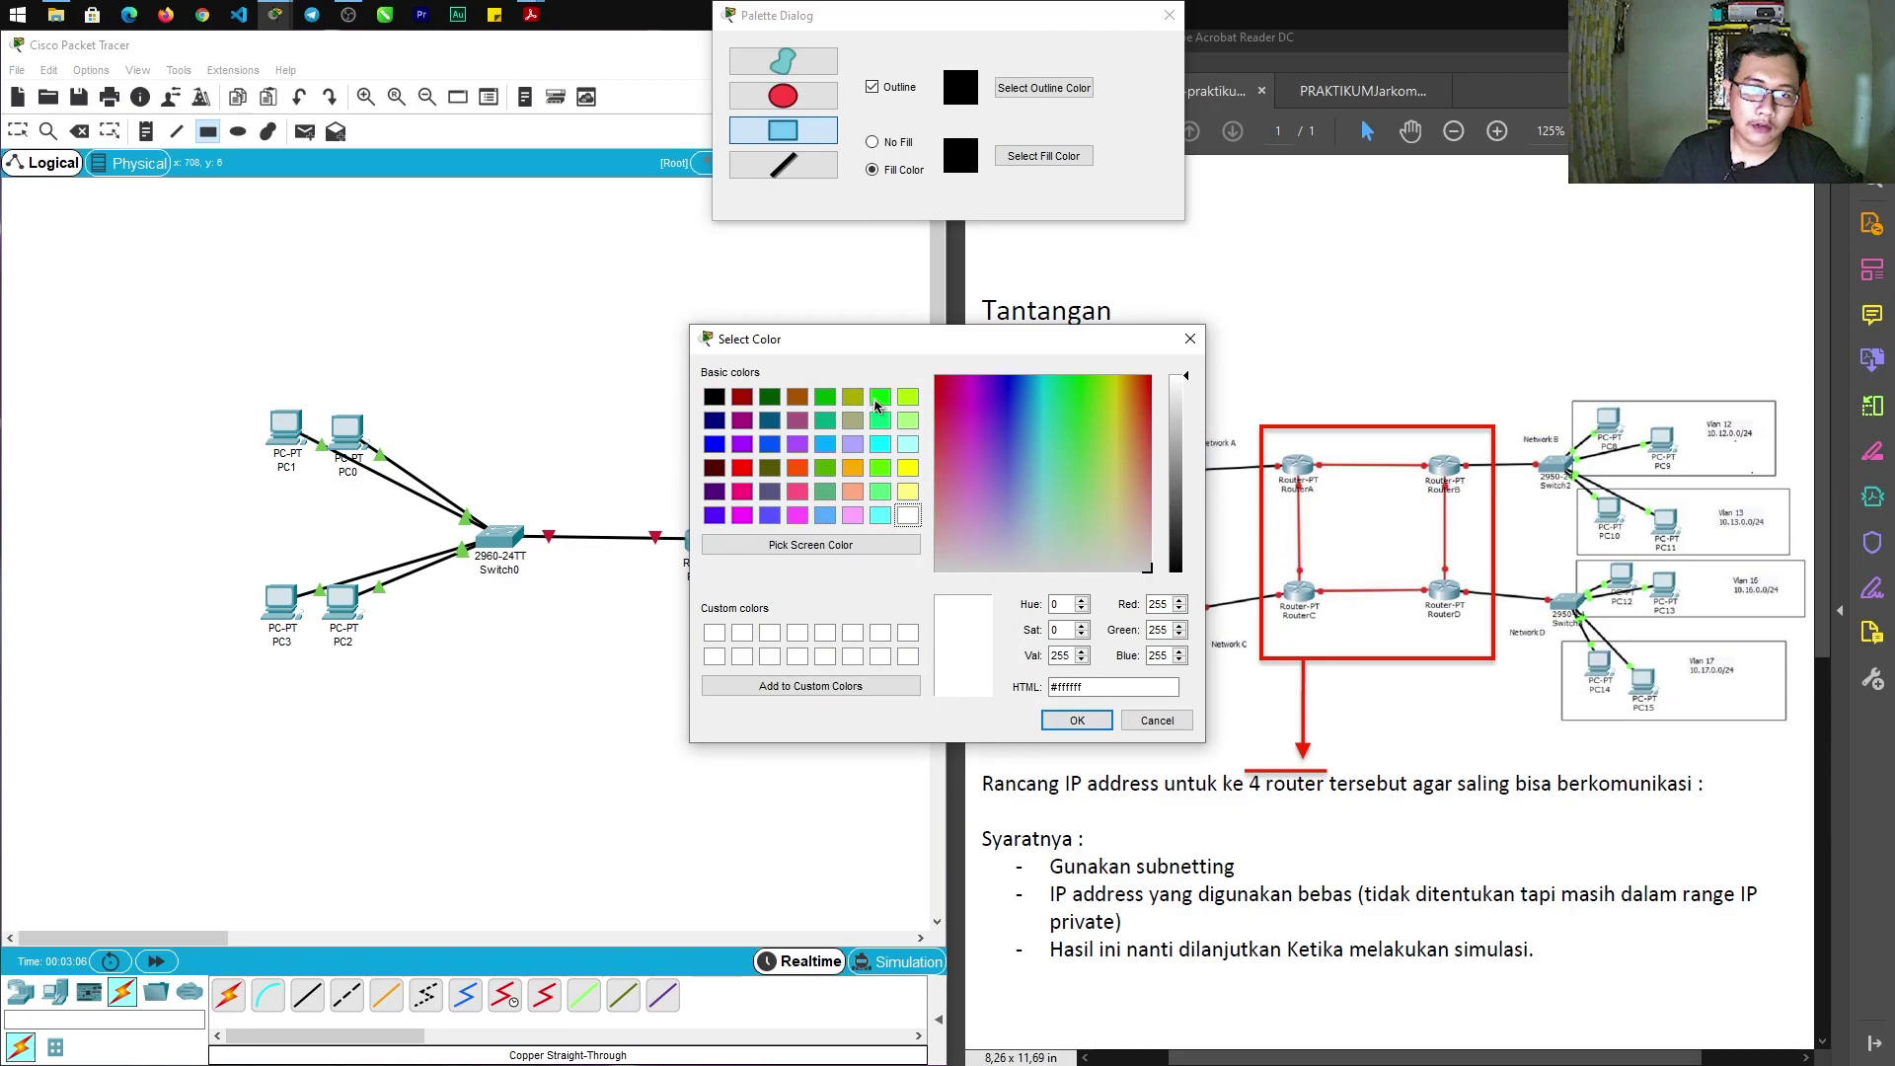
{"action": "left_click", "coordinate": [879, 398]}
{"action": "left_click", "coordinate": [1078, 720]}
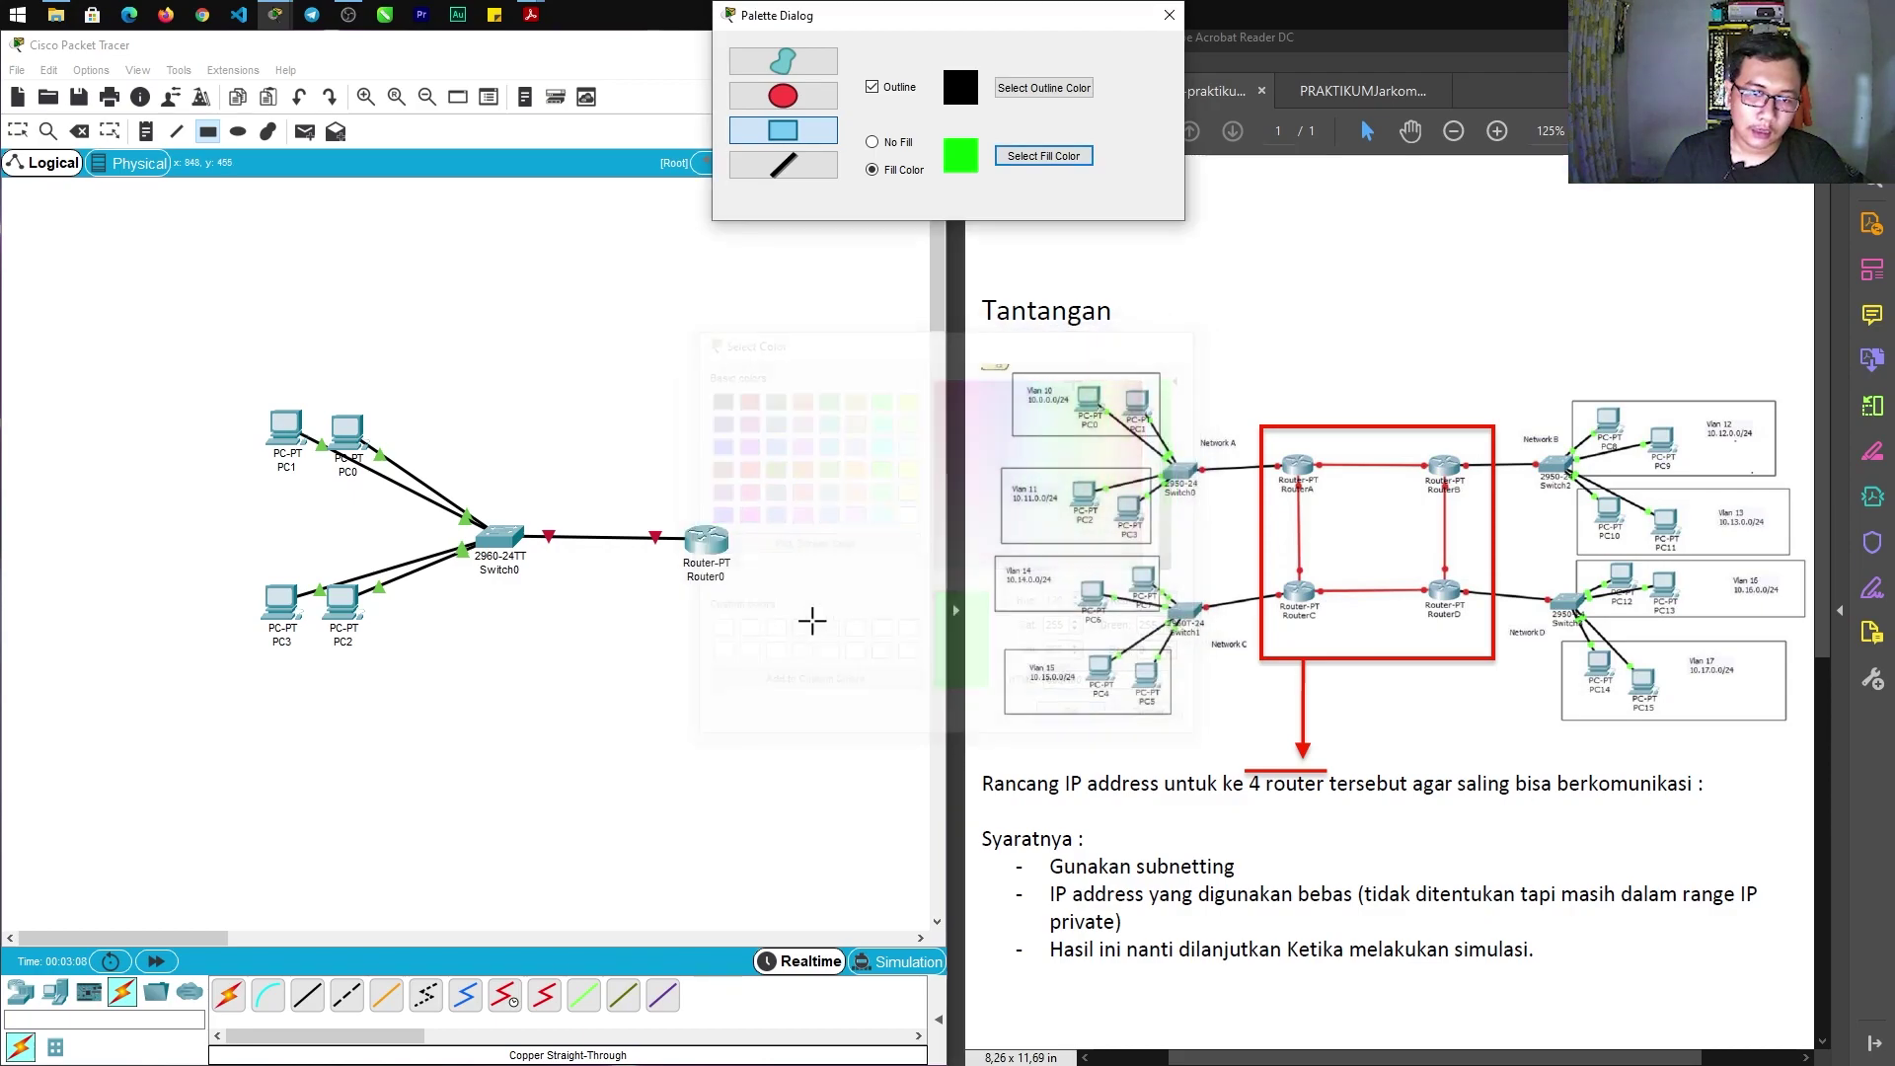
{"action": "left_click_drag", "start_coordinate": [220, 376], "coordinate": [408, 492]}
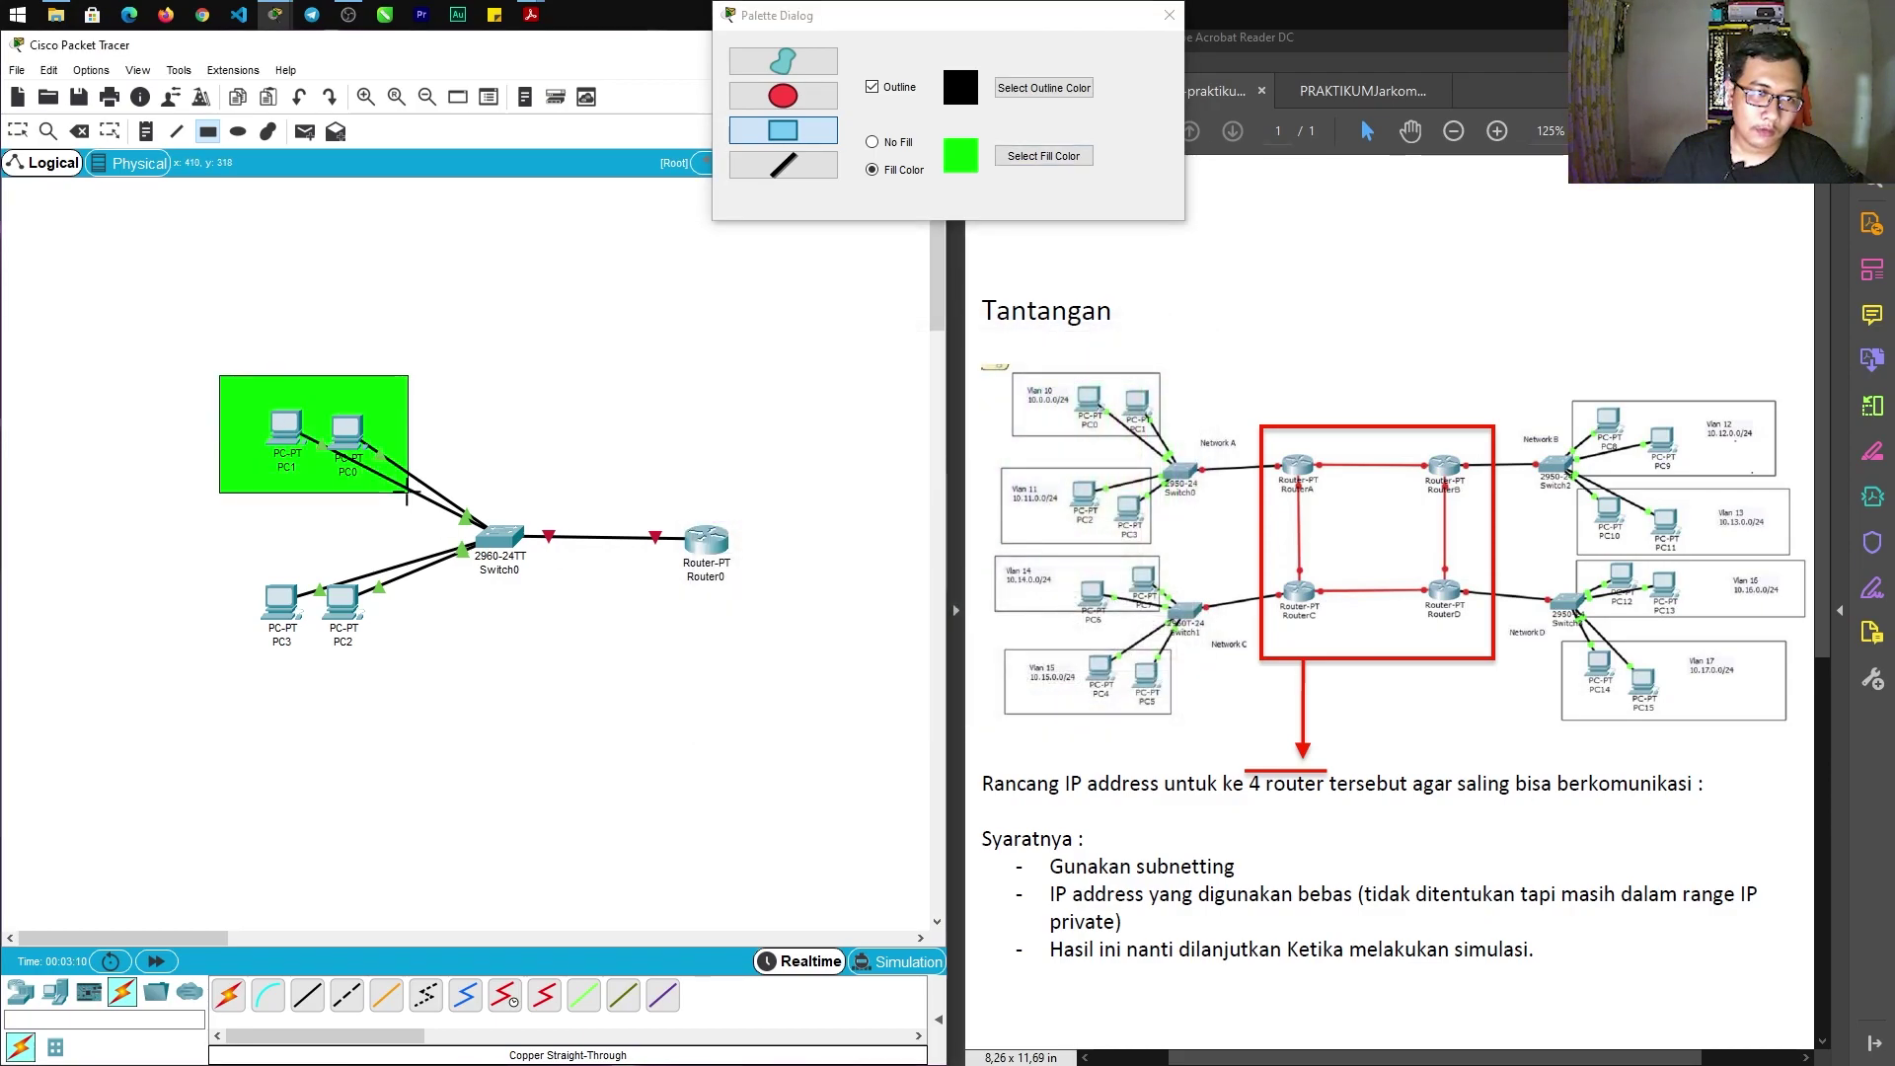
Draw a rectangle with an orange fill around PC3 and PC2
{"action": "left_click", "coordinate": [1044, 156]}
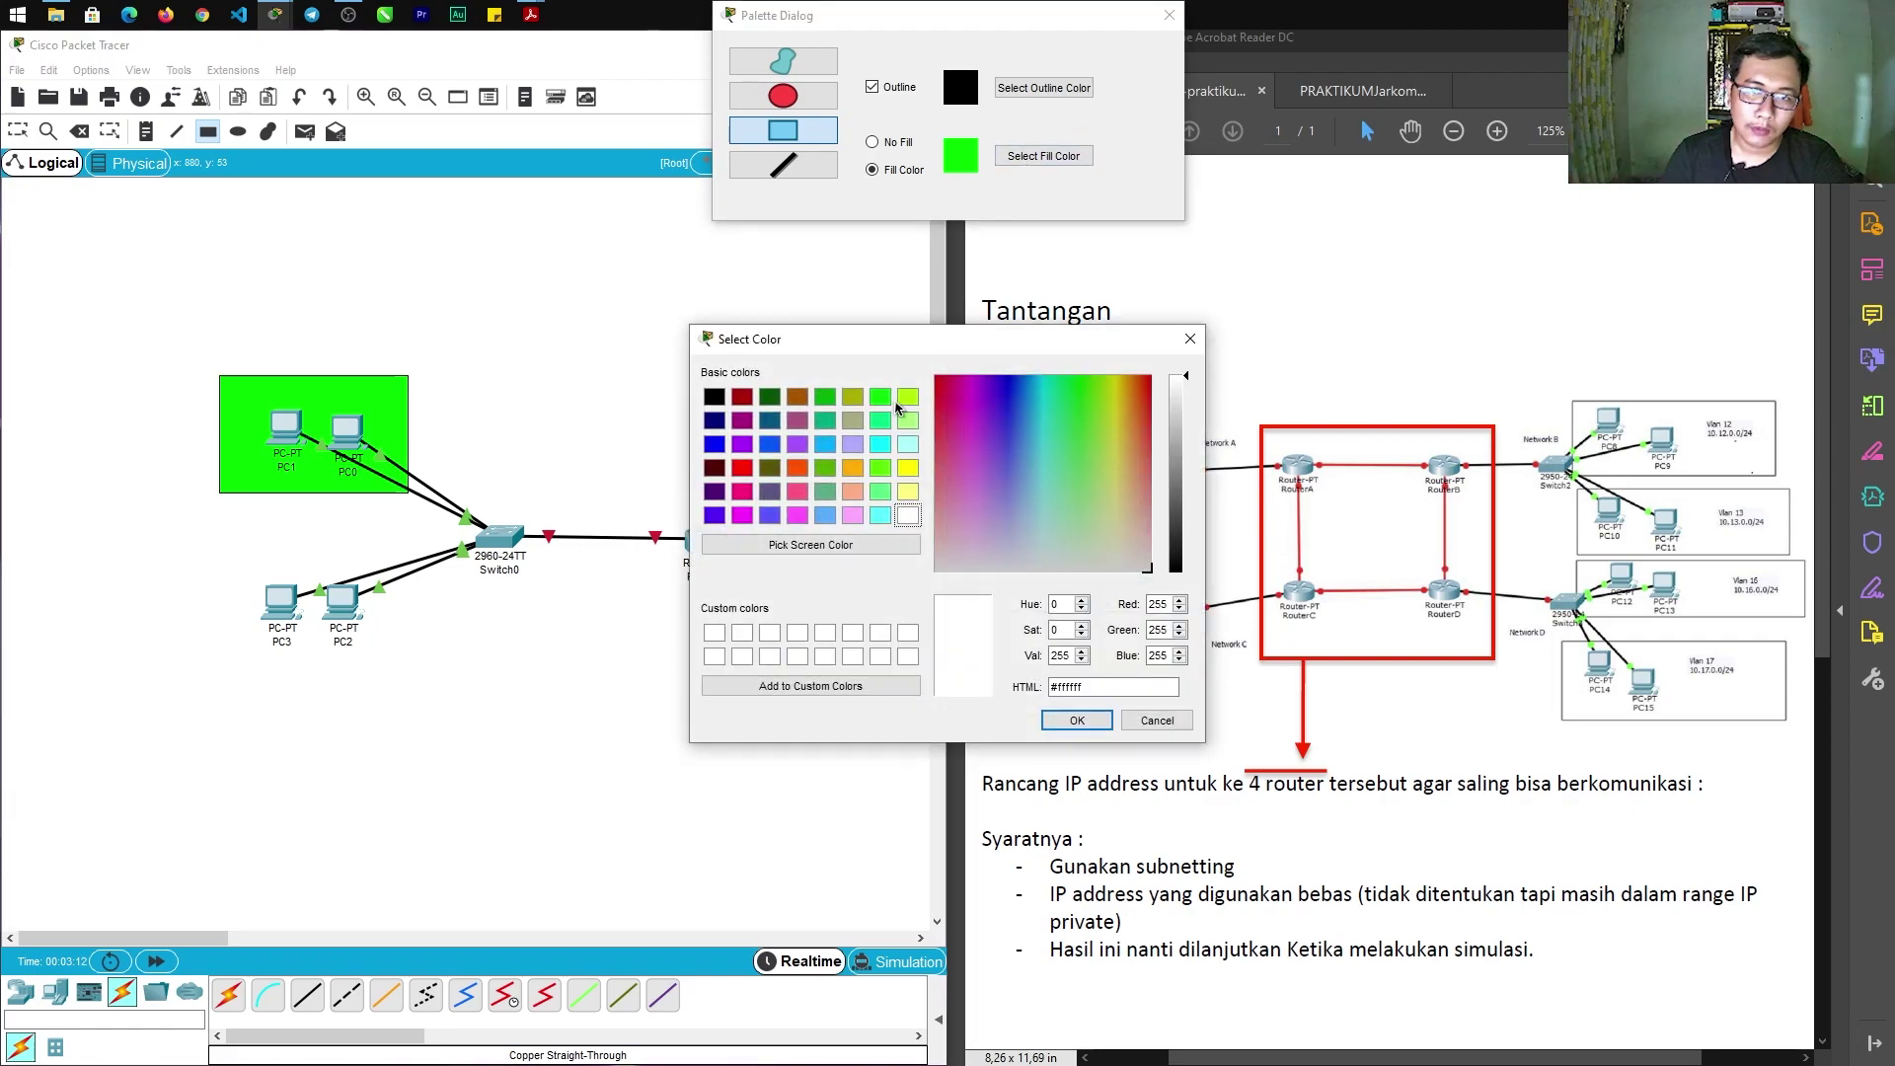
{"action": "left_click", "coordinate": [904, 399]}
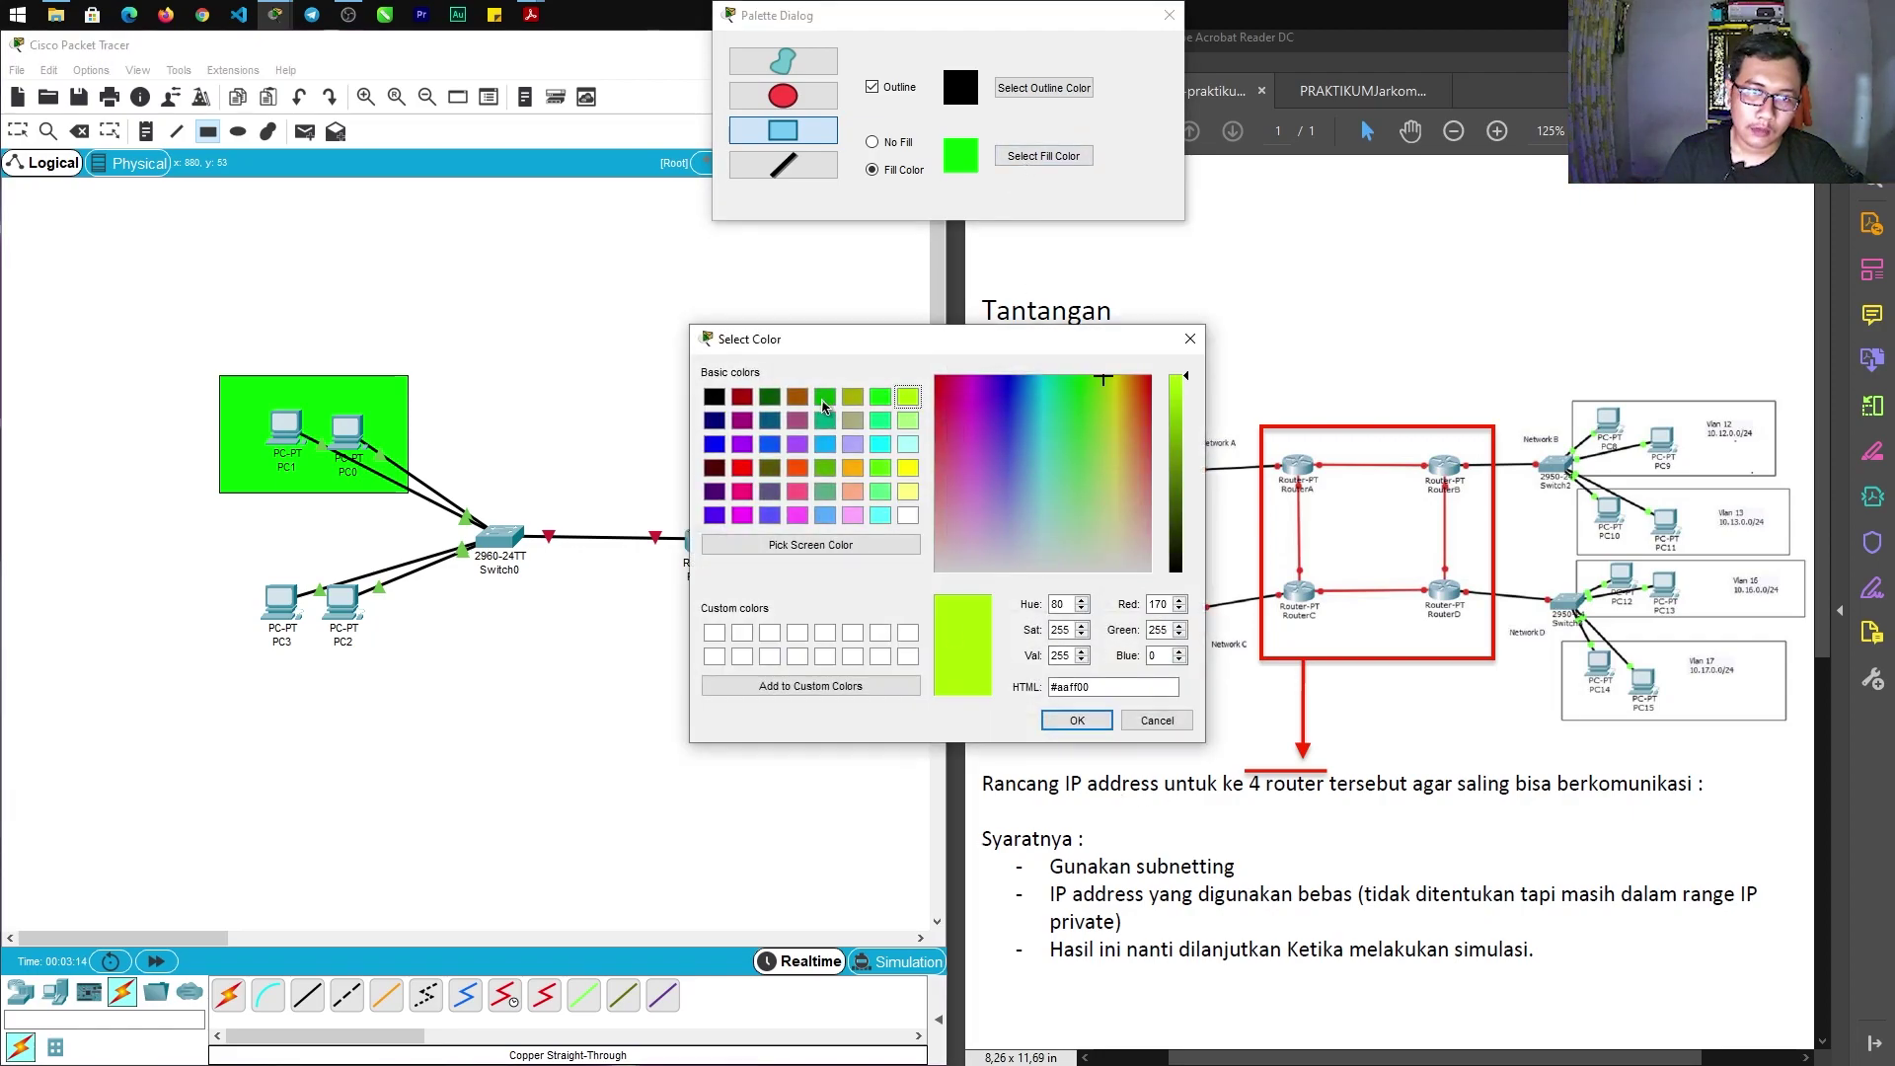
{"action": "left_click", "coordinate": [799, 468]}
{"action": "left_click", "coordinate": [1077, 719]}
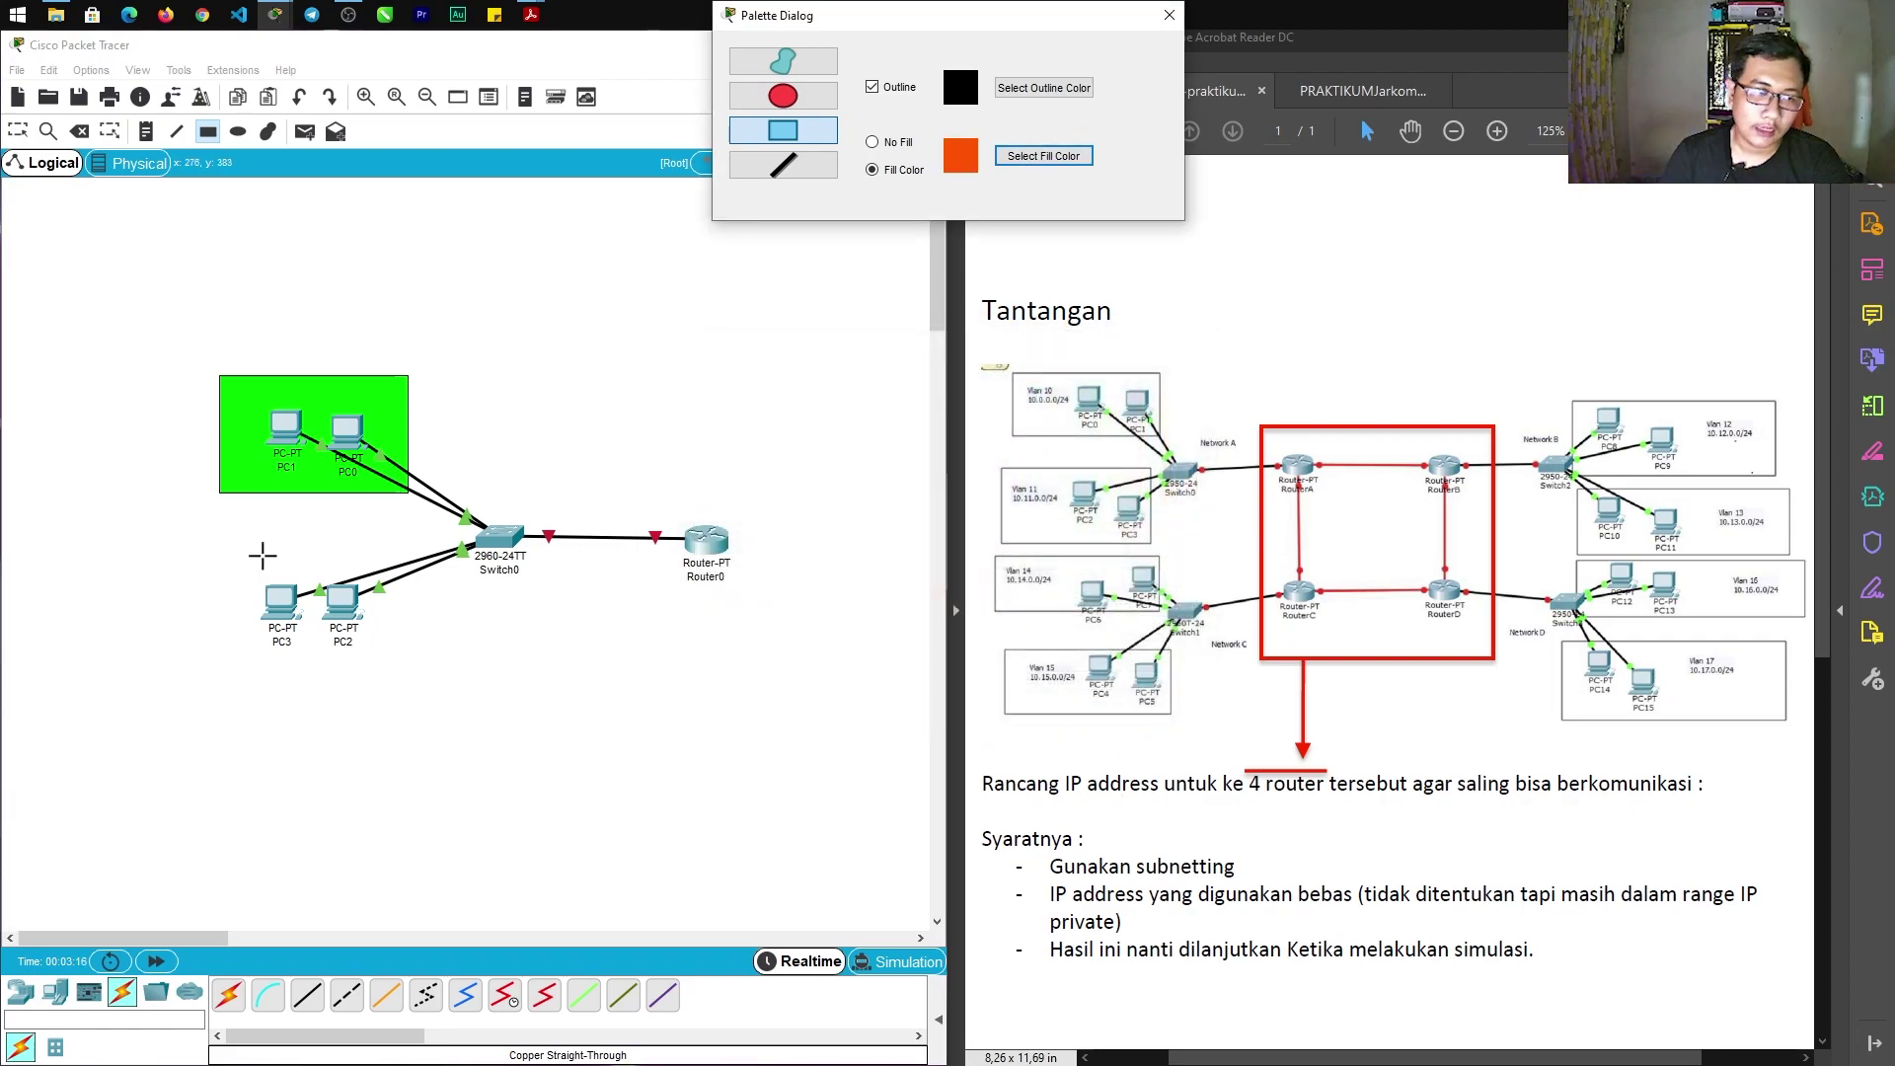
{"action": "left_click_drag", "start_coordinate": [222, 575], "coordinate": [397, 685]}
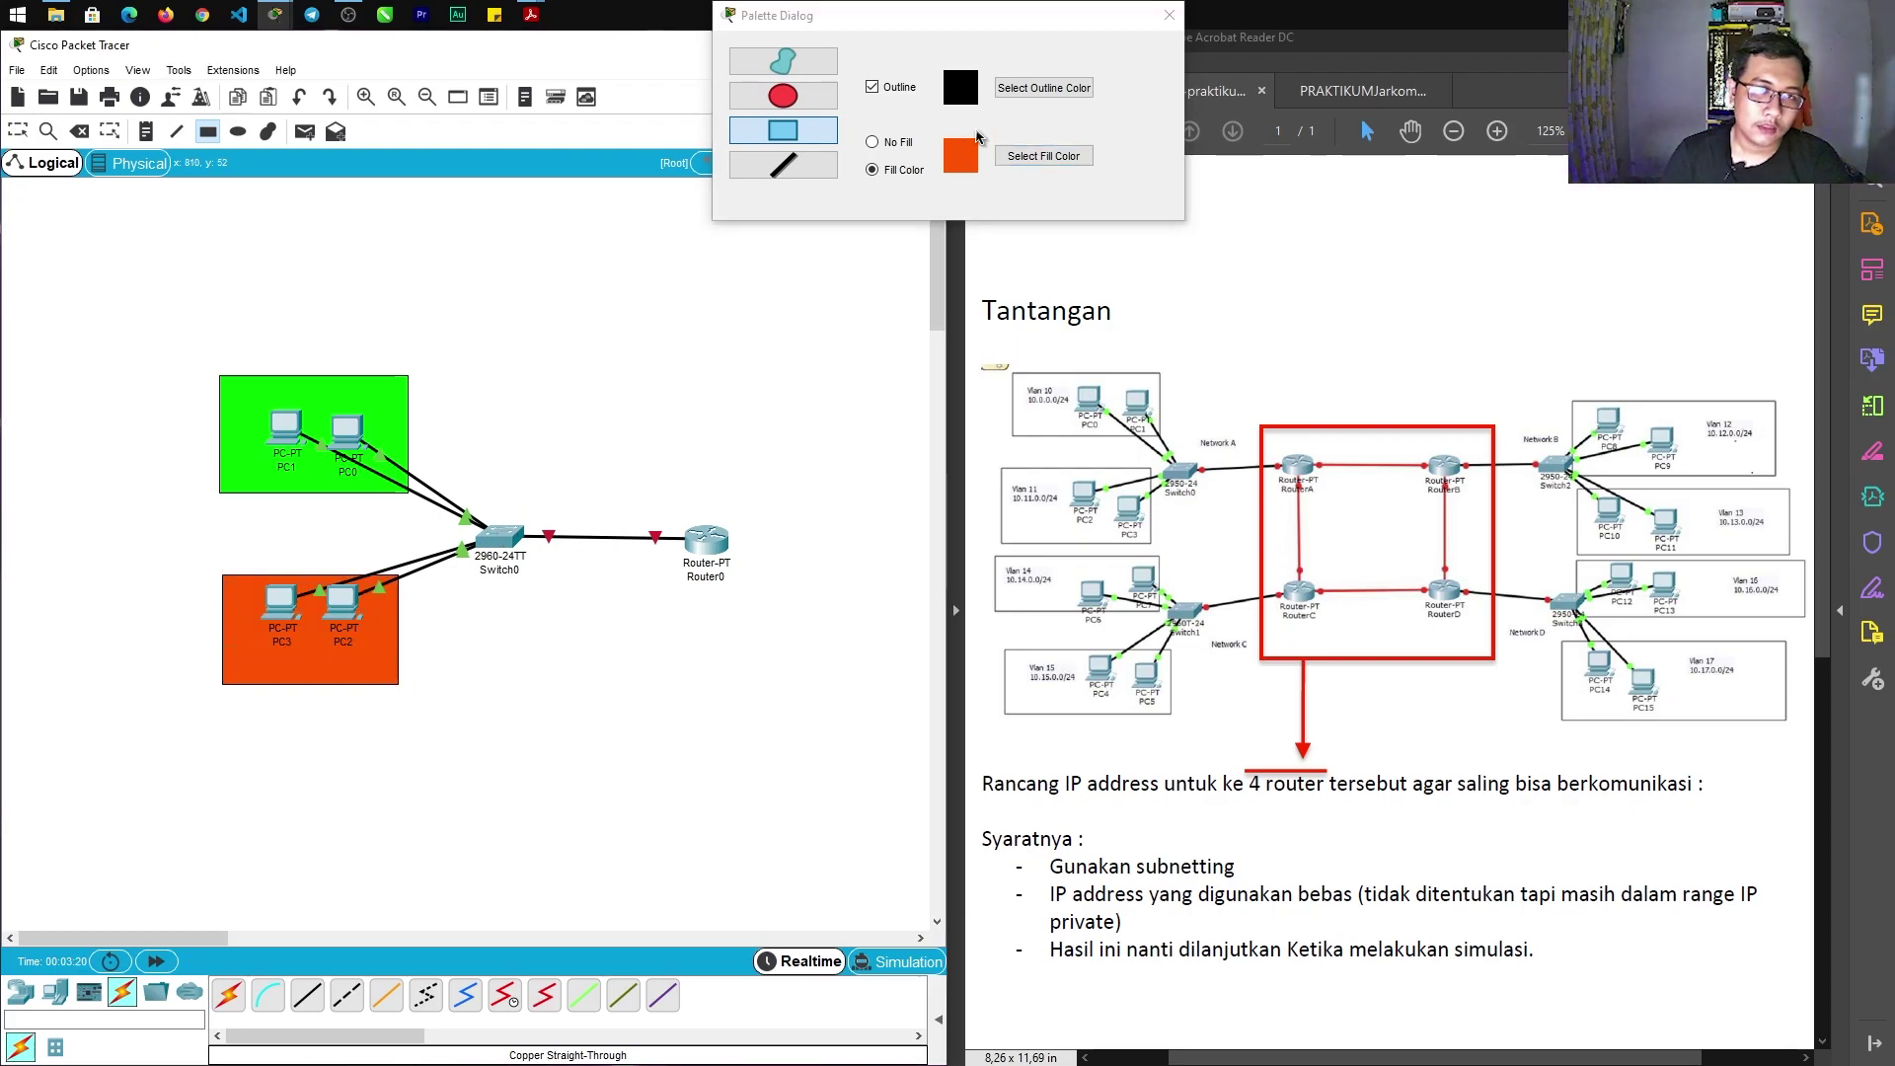
{"action": "left_click", "coordinate": [1135, 27]}
Shift the green rectangle slightly left so it lines up better with the orange one
{"action": "left_click", "coordinate": [17, 130]}
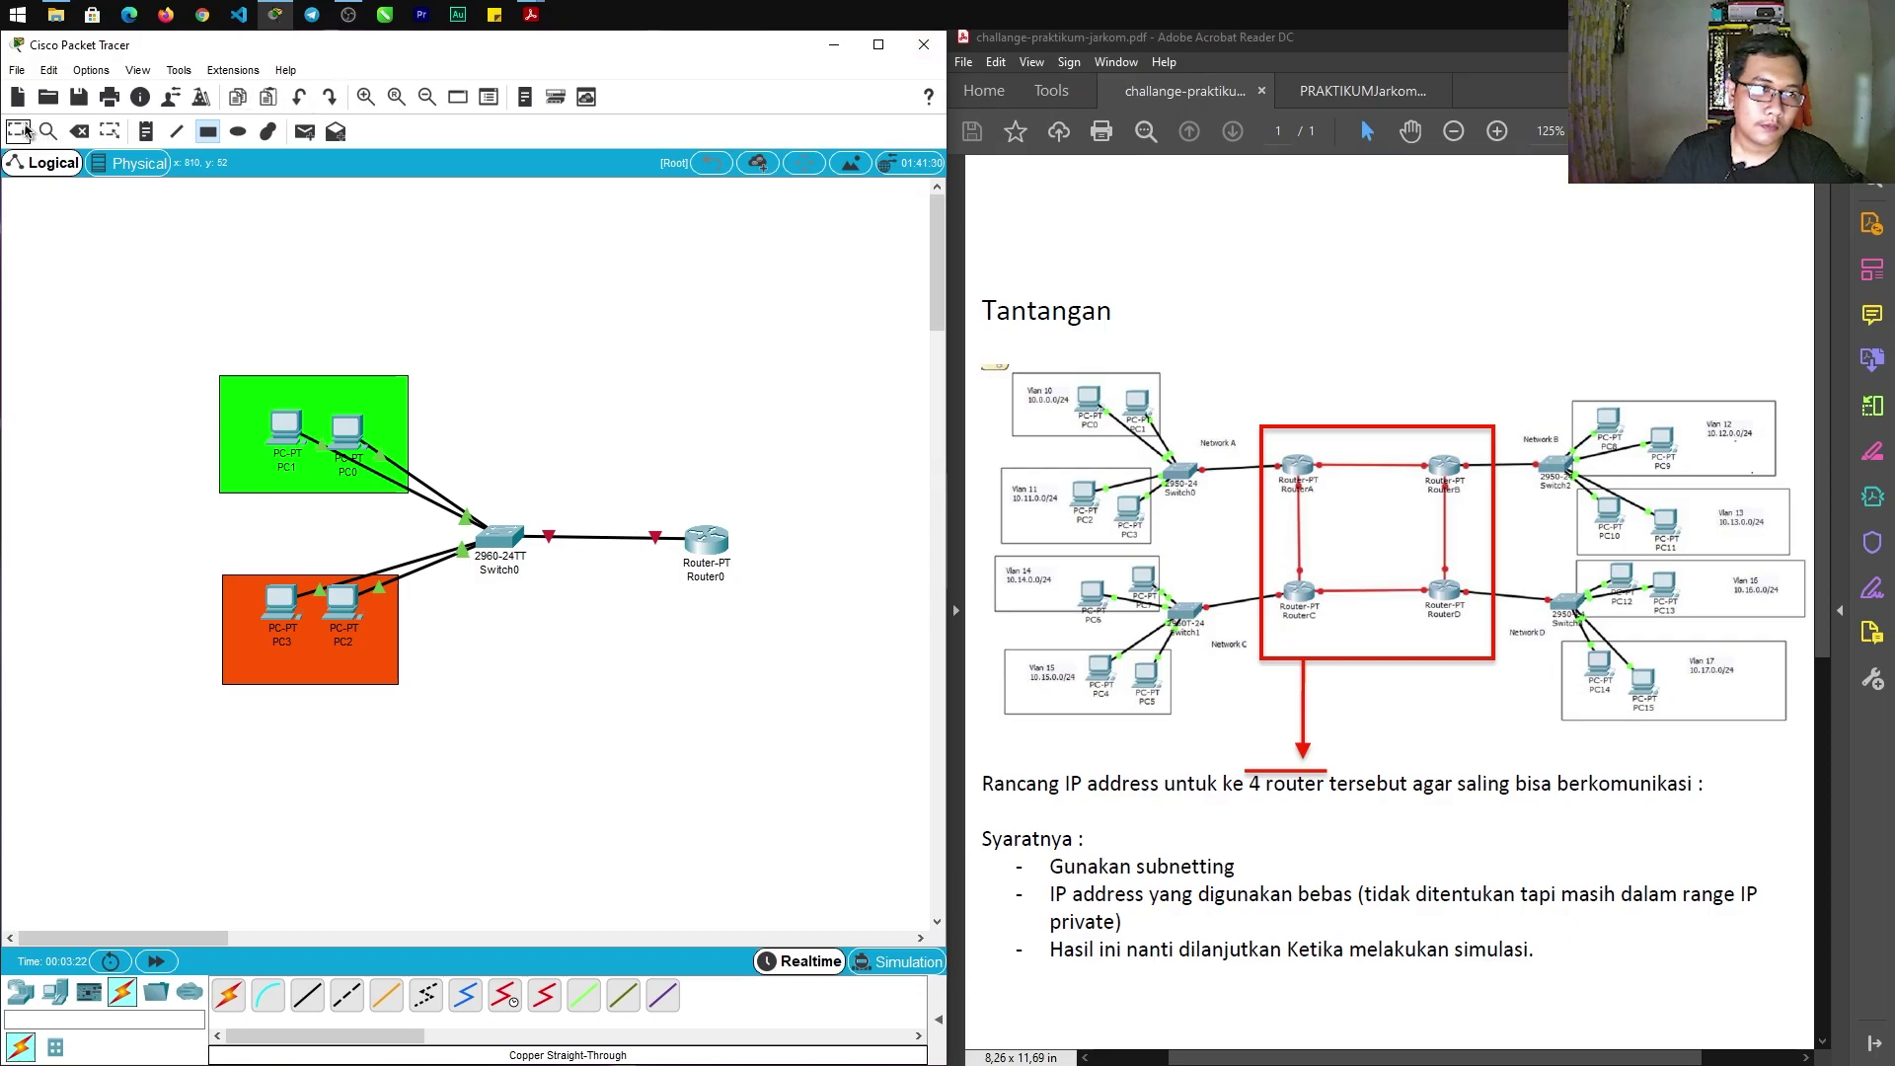
{"action": "left_click", "coordinate": [388, 415]}
{"action": "left_click", "coordinate": [558, 374]}
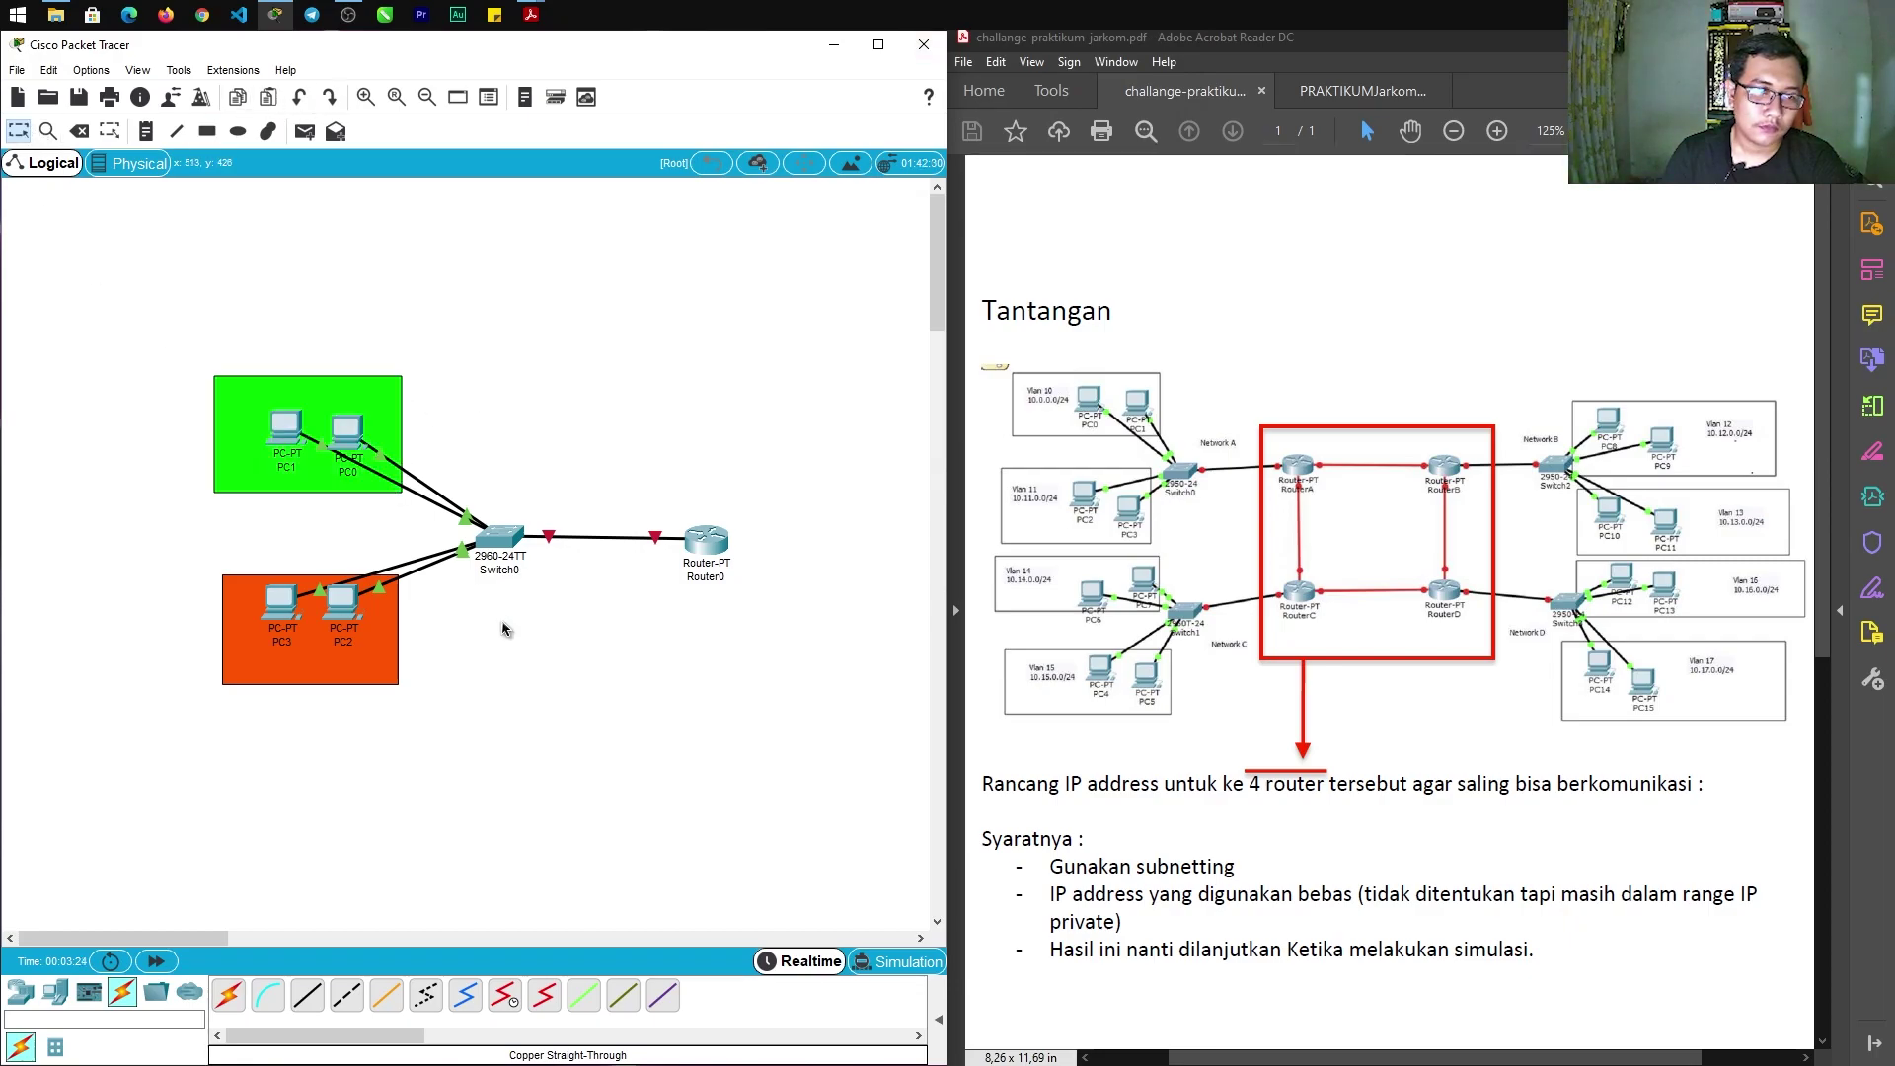
{"action": "left_click", "coordinate": [393, 695]}
{"action": "left_click", "coordinate": [436, 699]}
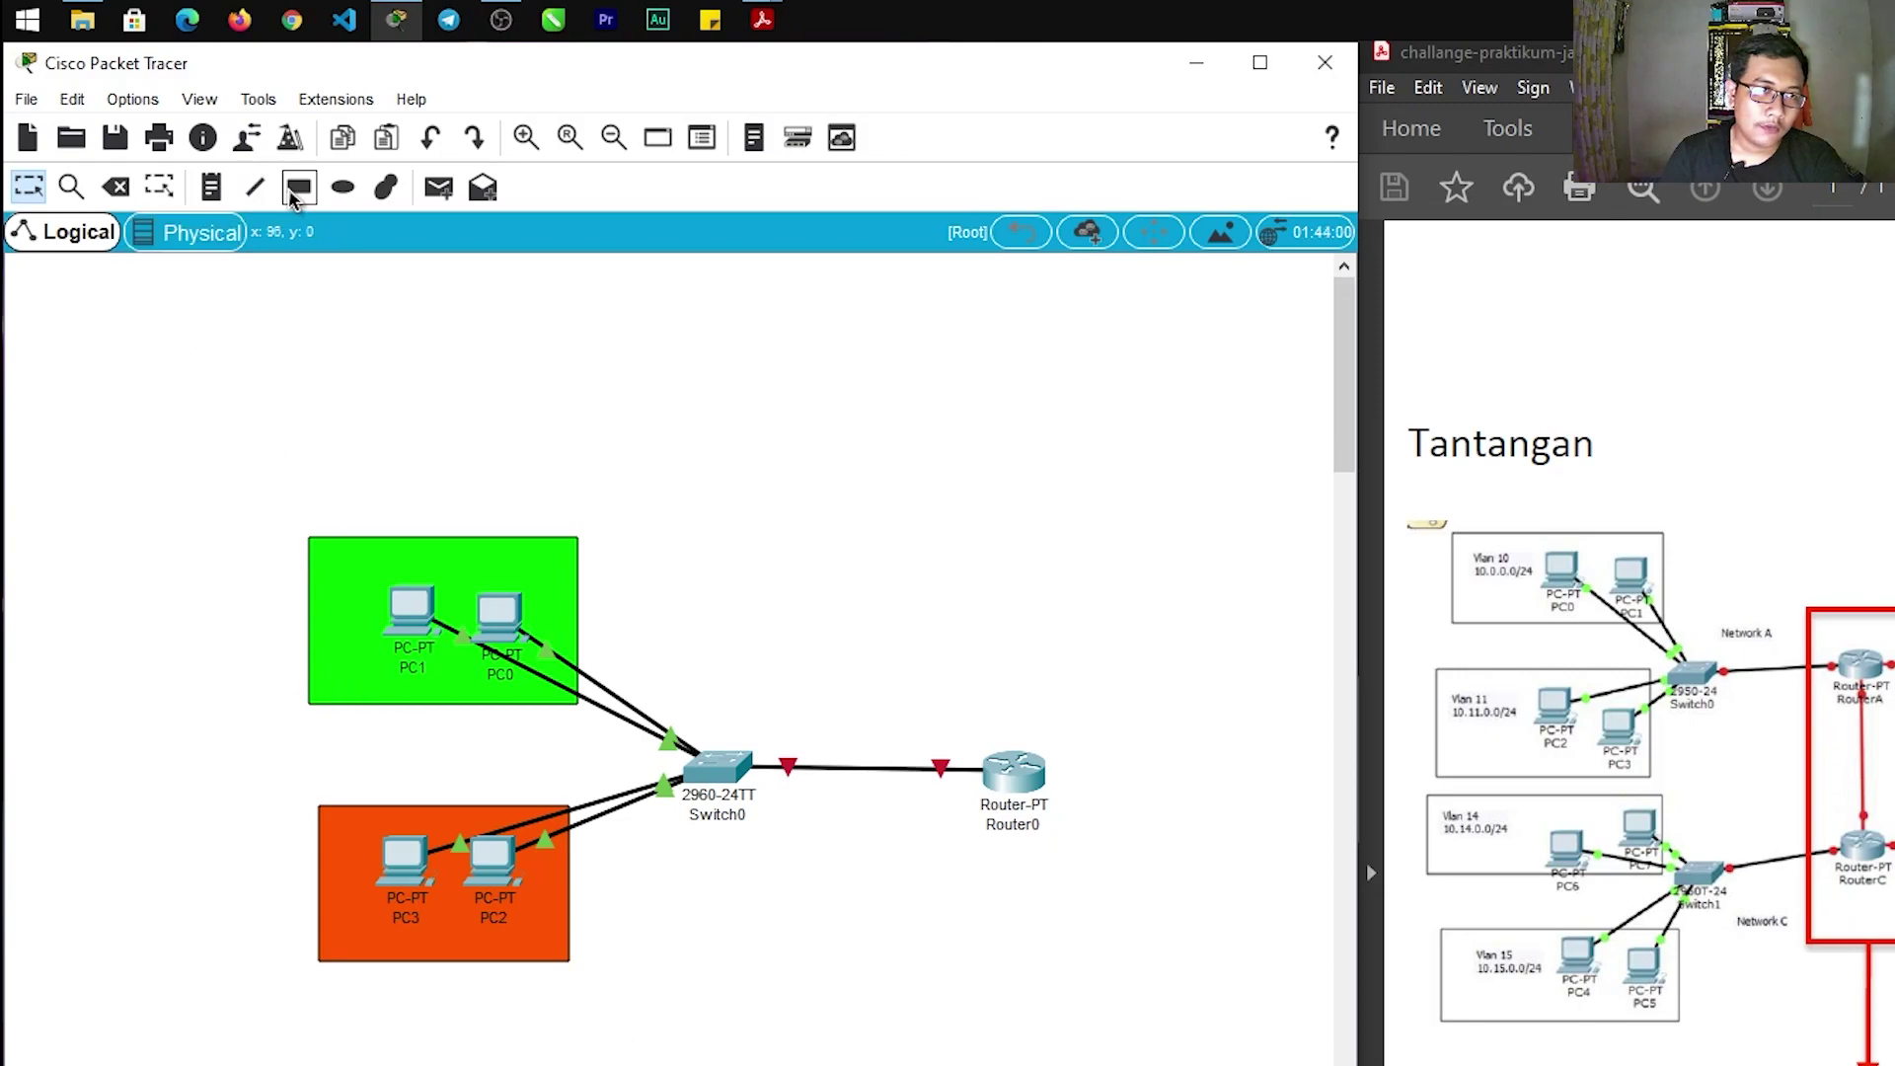
Place a note reading "vlan 10 : 192.168.1.0/24" above the green rectangle
{"action": "left_click", "coordinate": [298, 188]}
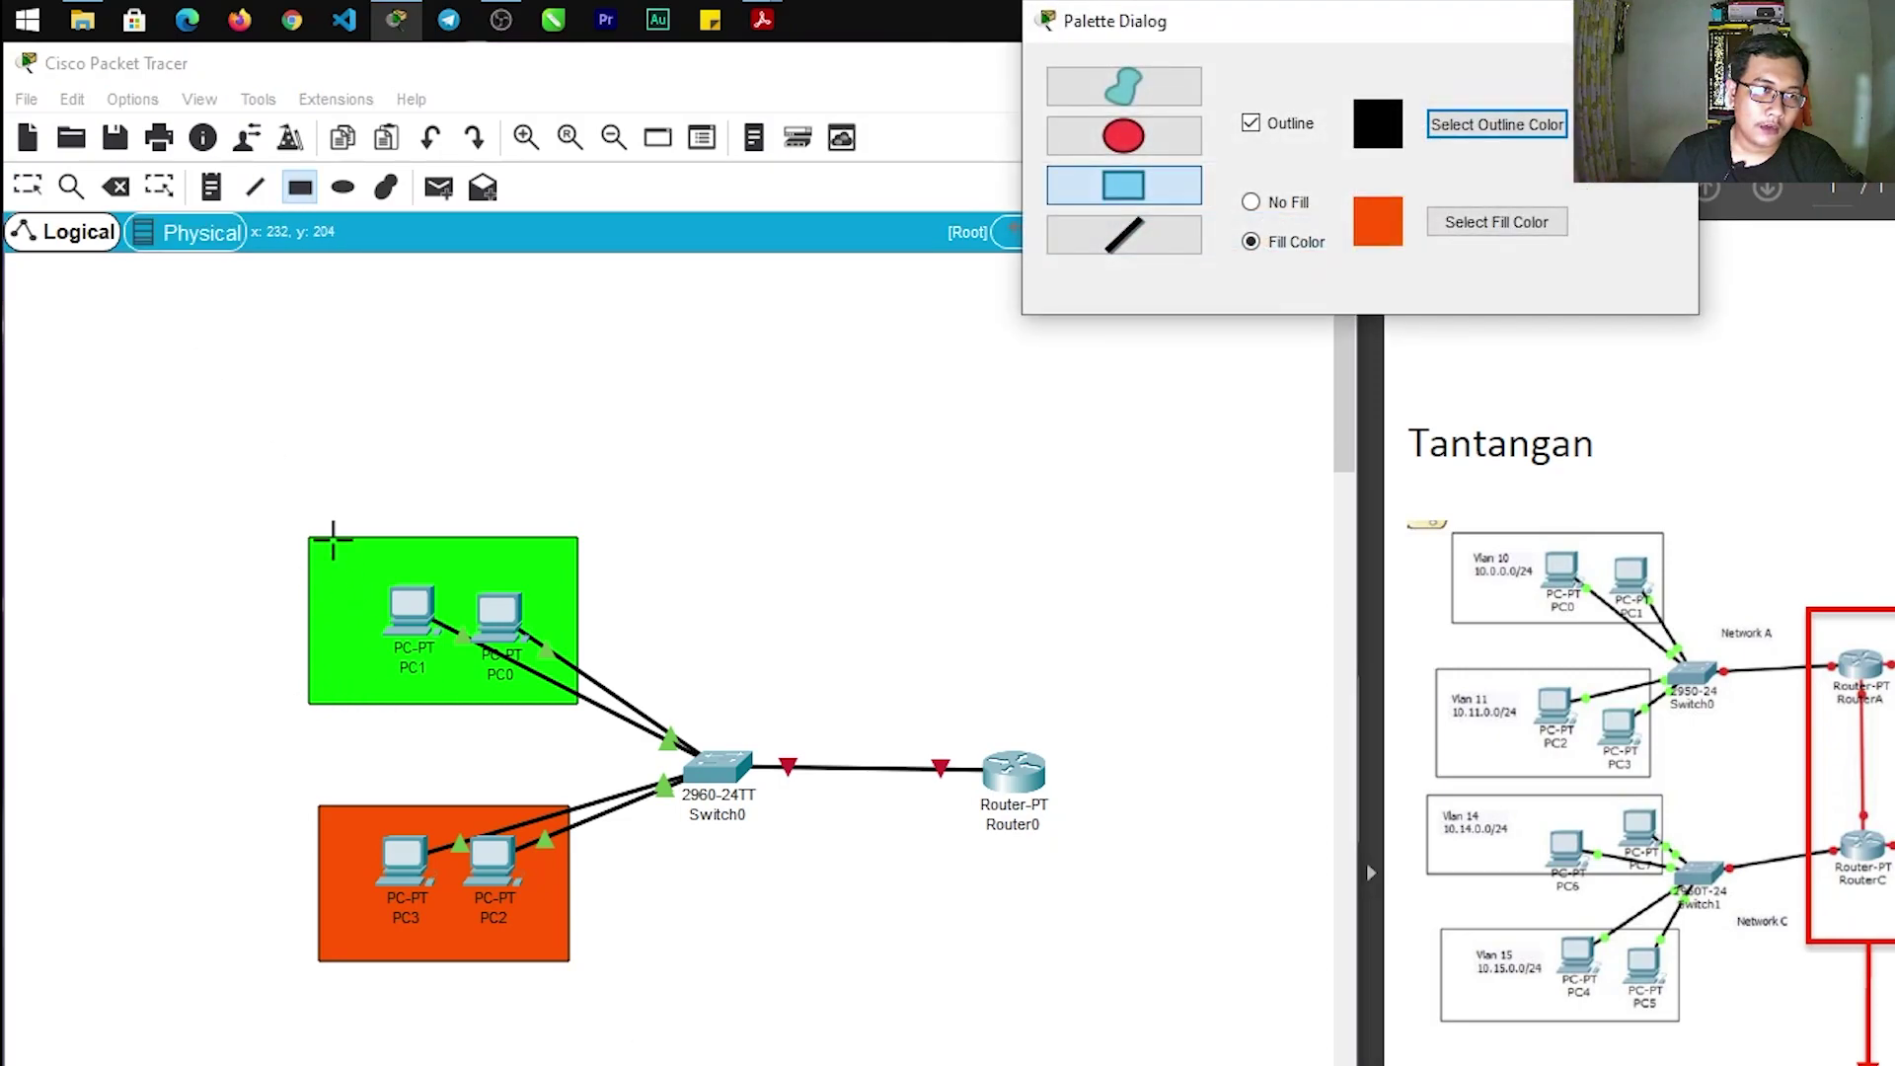
{"action": "left_click", "coordinate": [210, 188]}
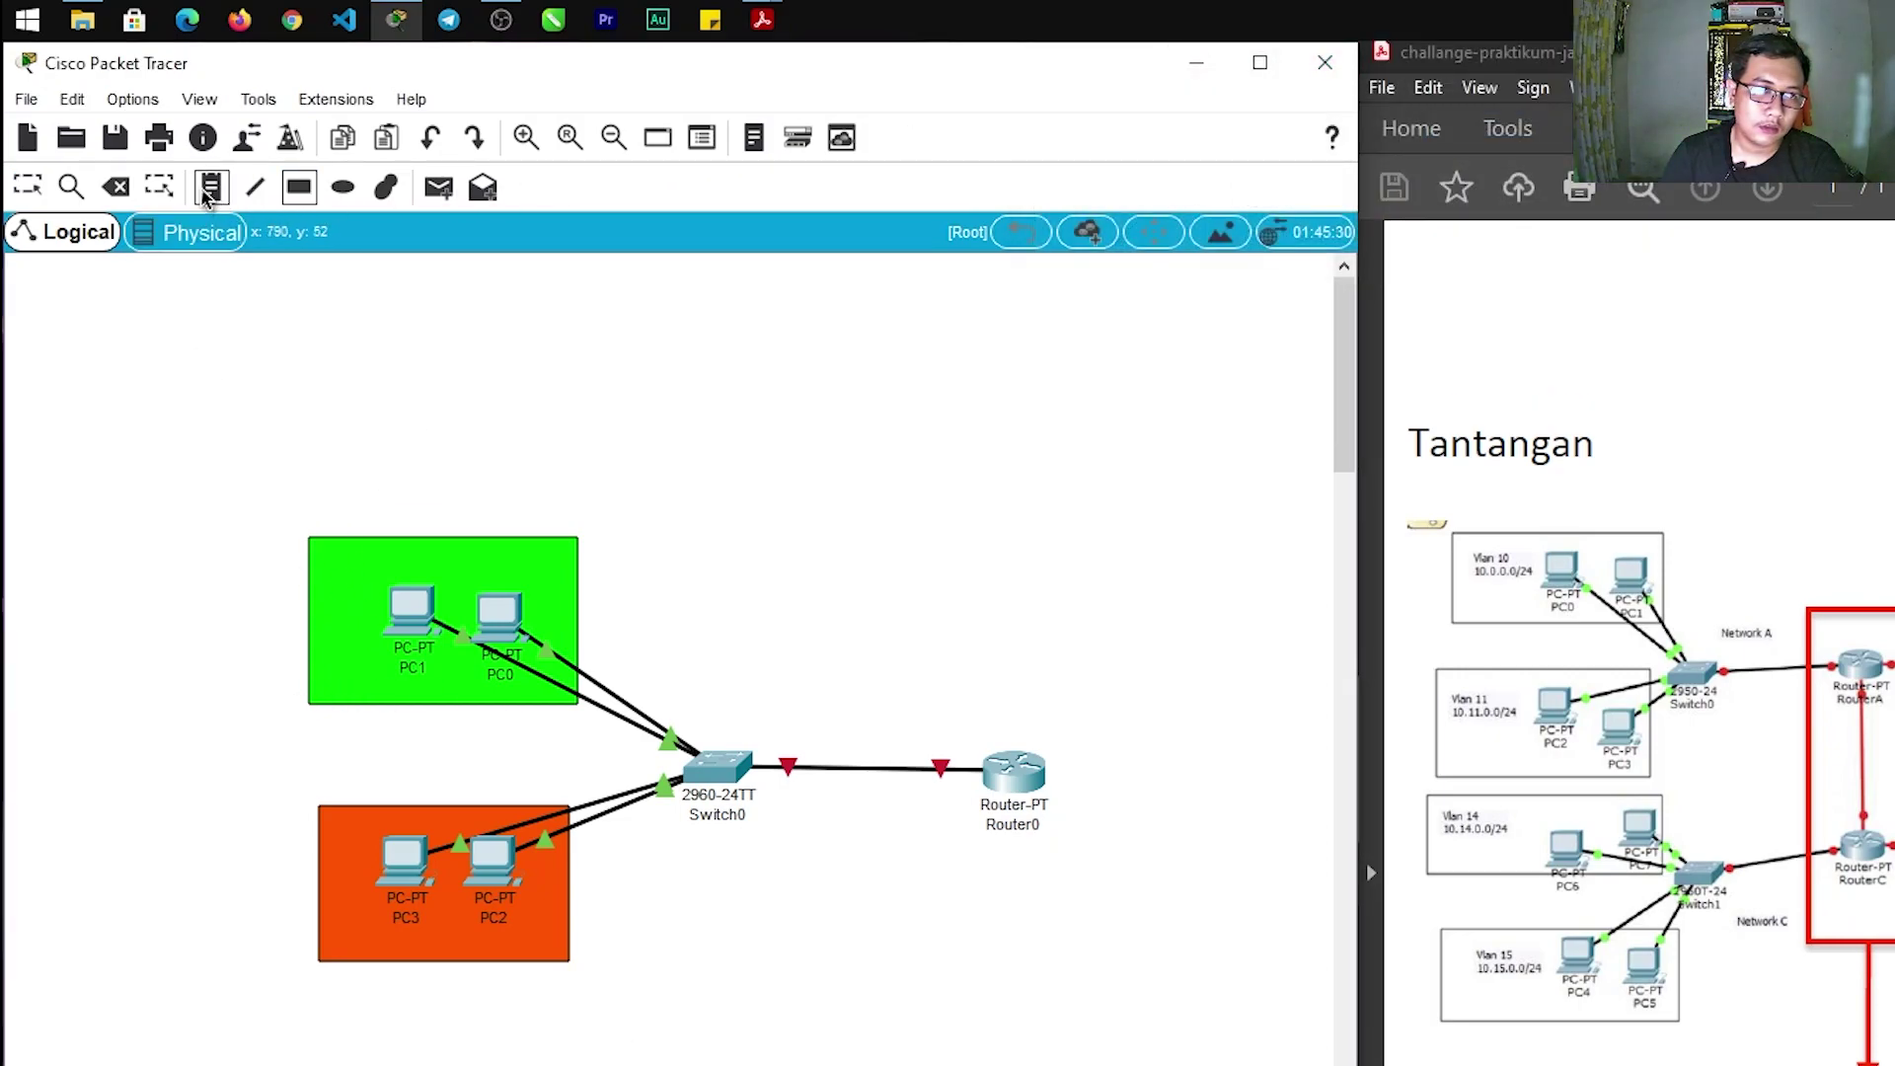
{"action": "left_click", "coordinate": [290, 470]}
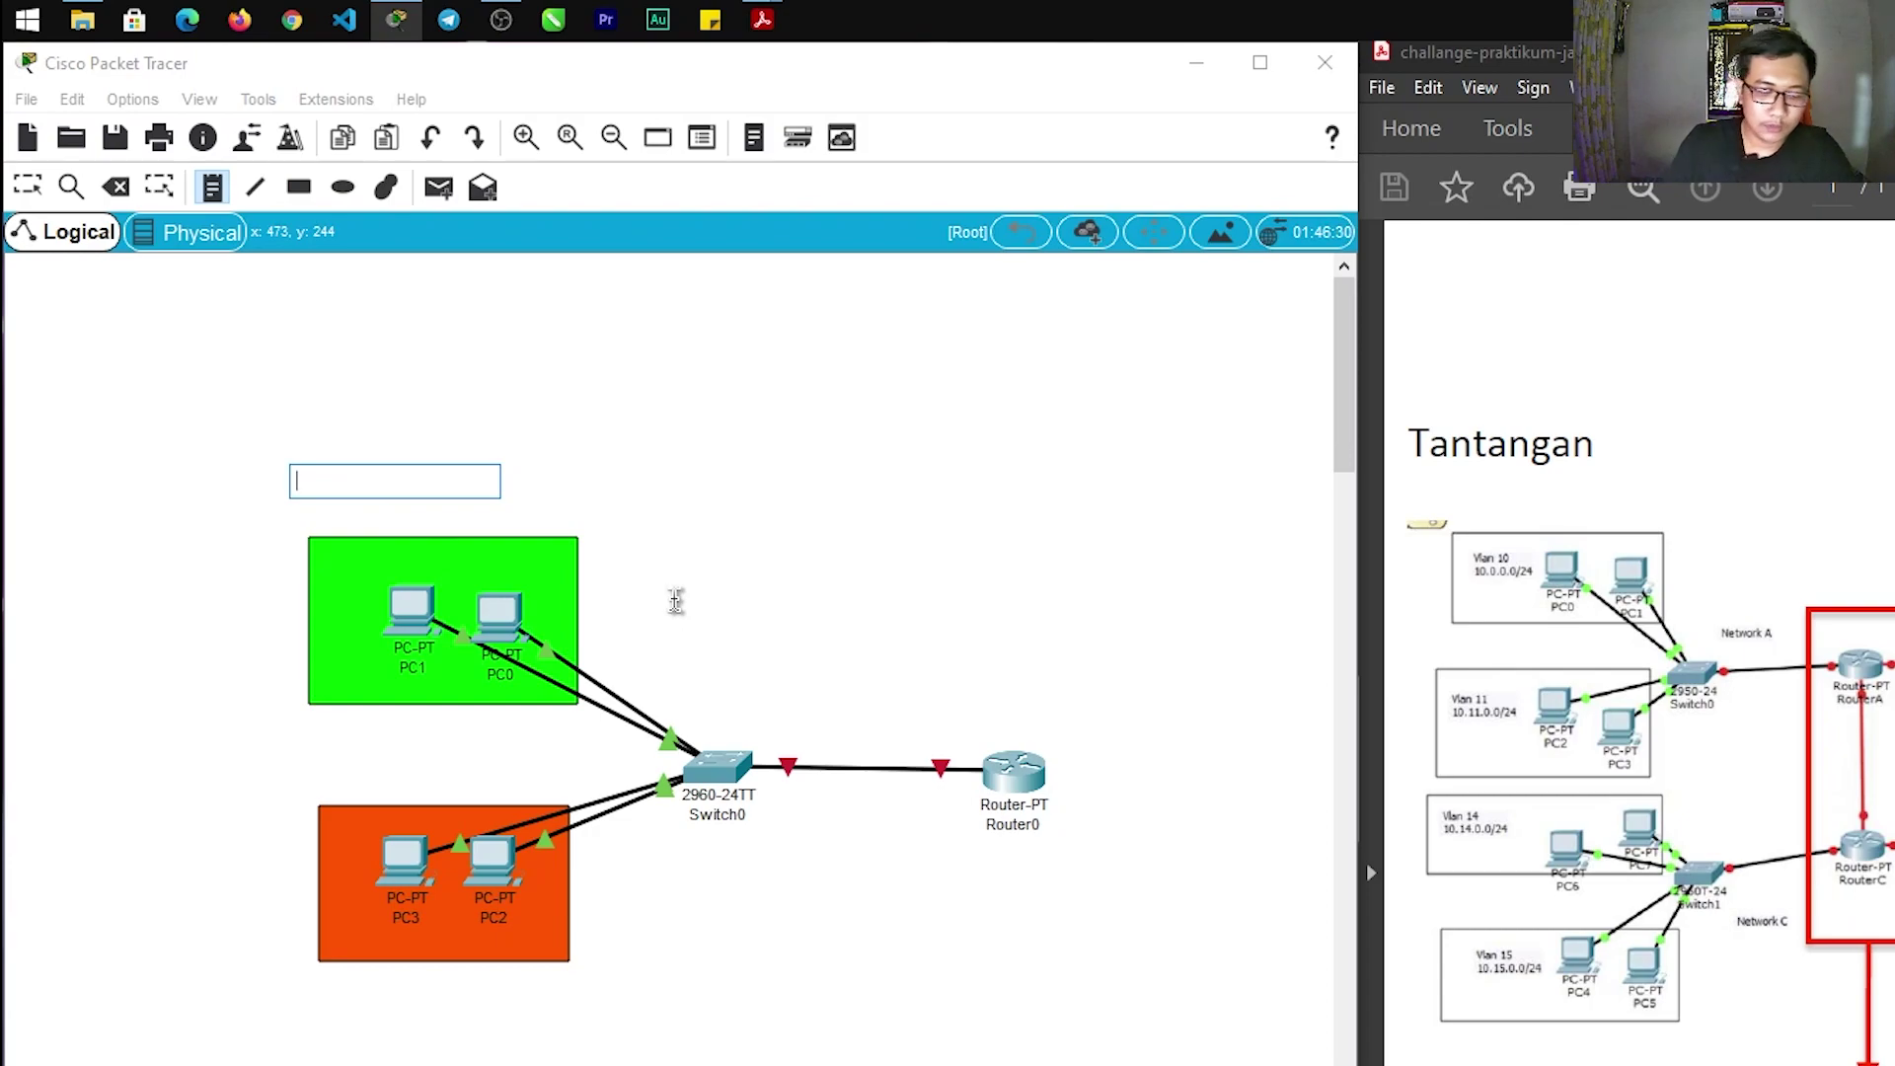
{"action": "type", "text": "vlan 10"}
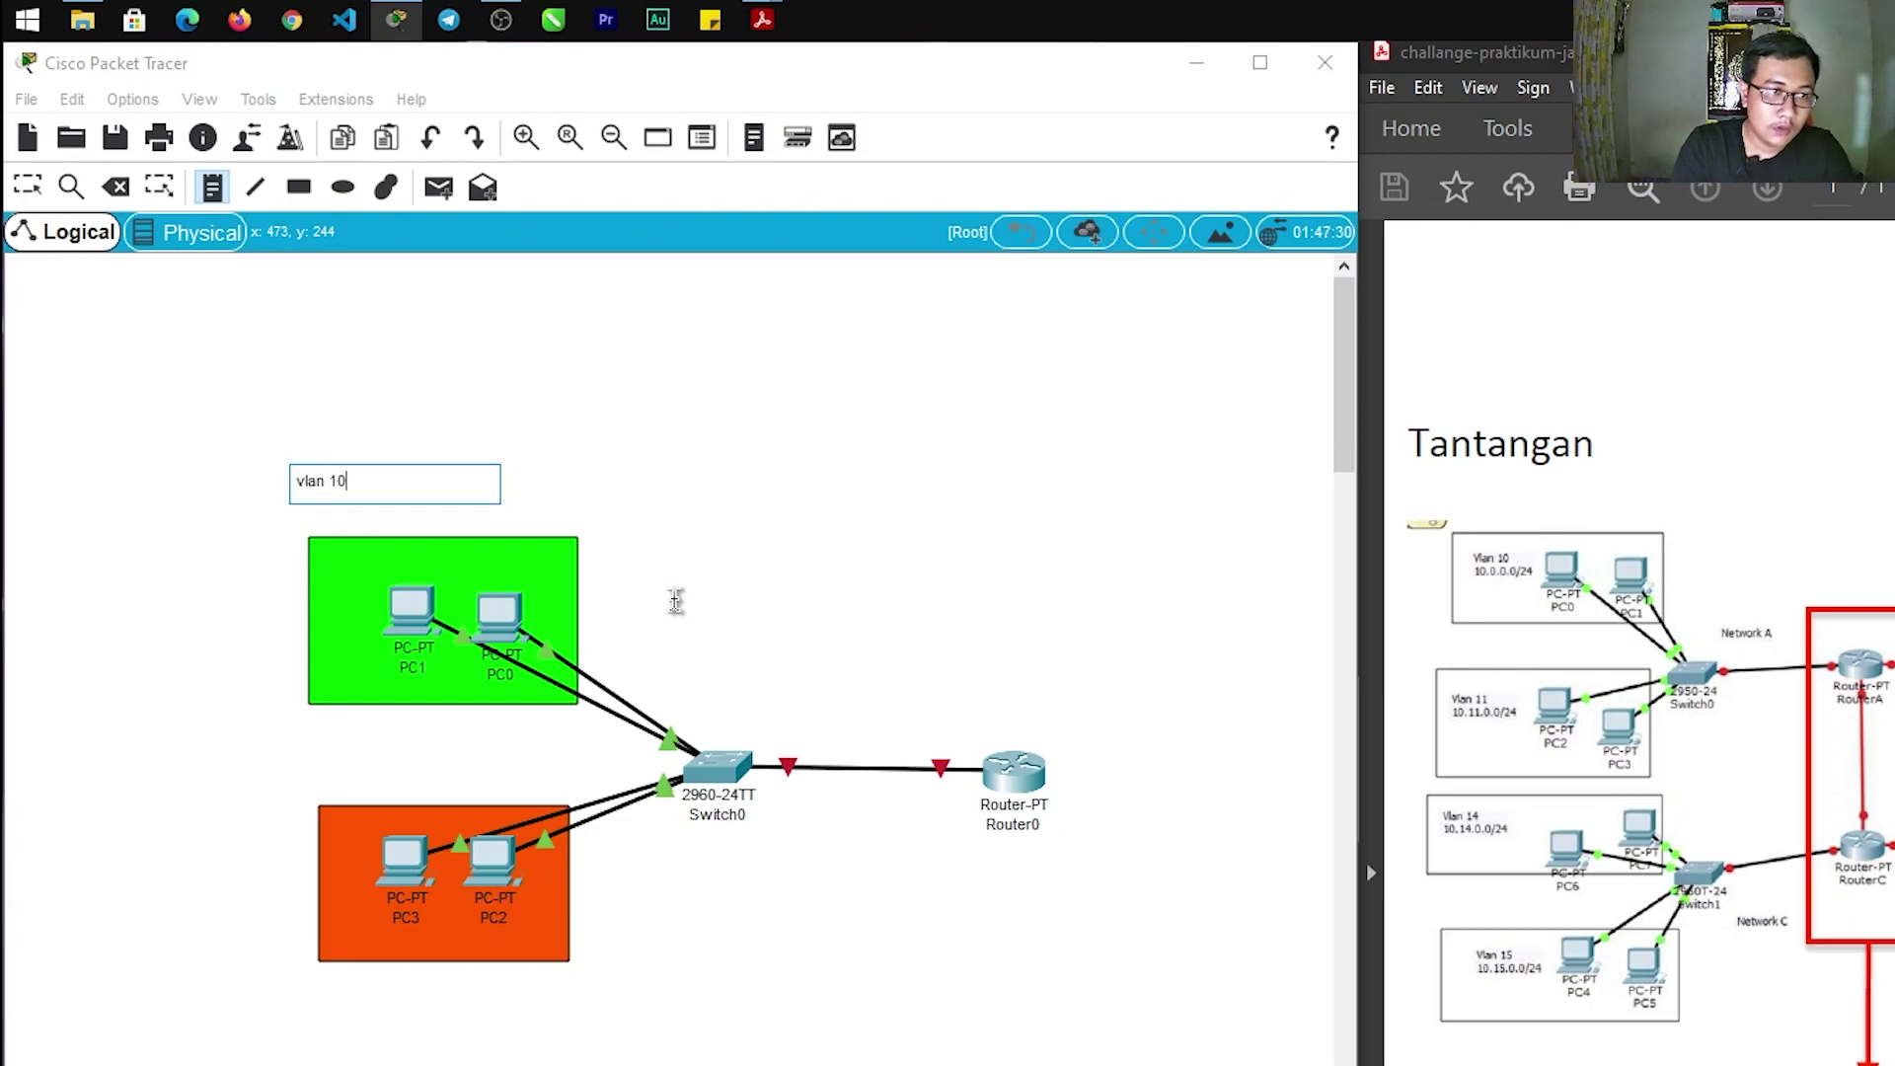
{"action": "type", "text": " : 192"}
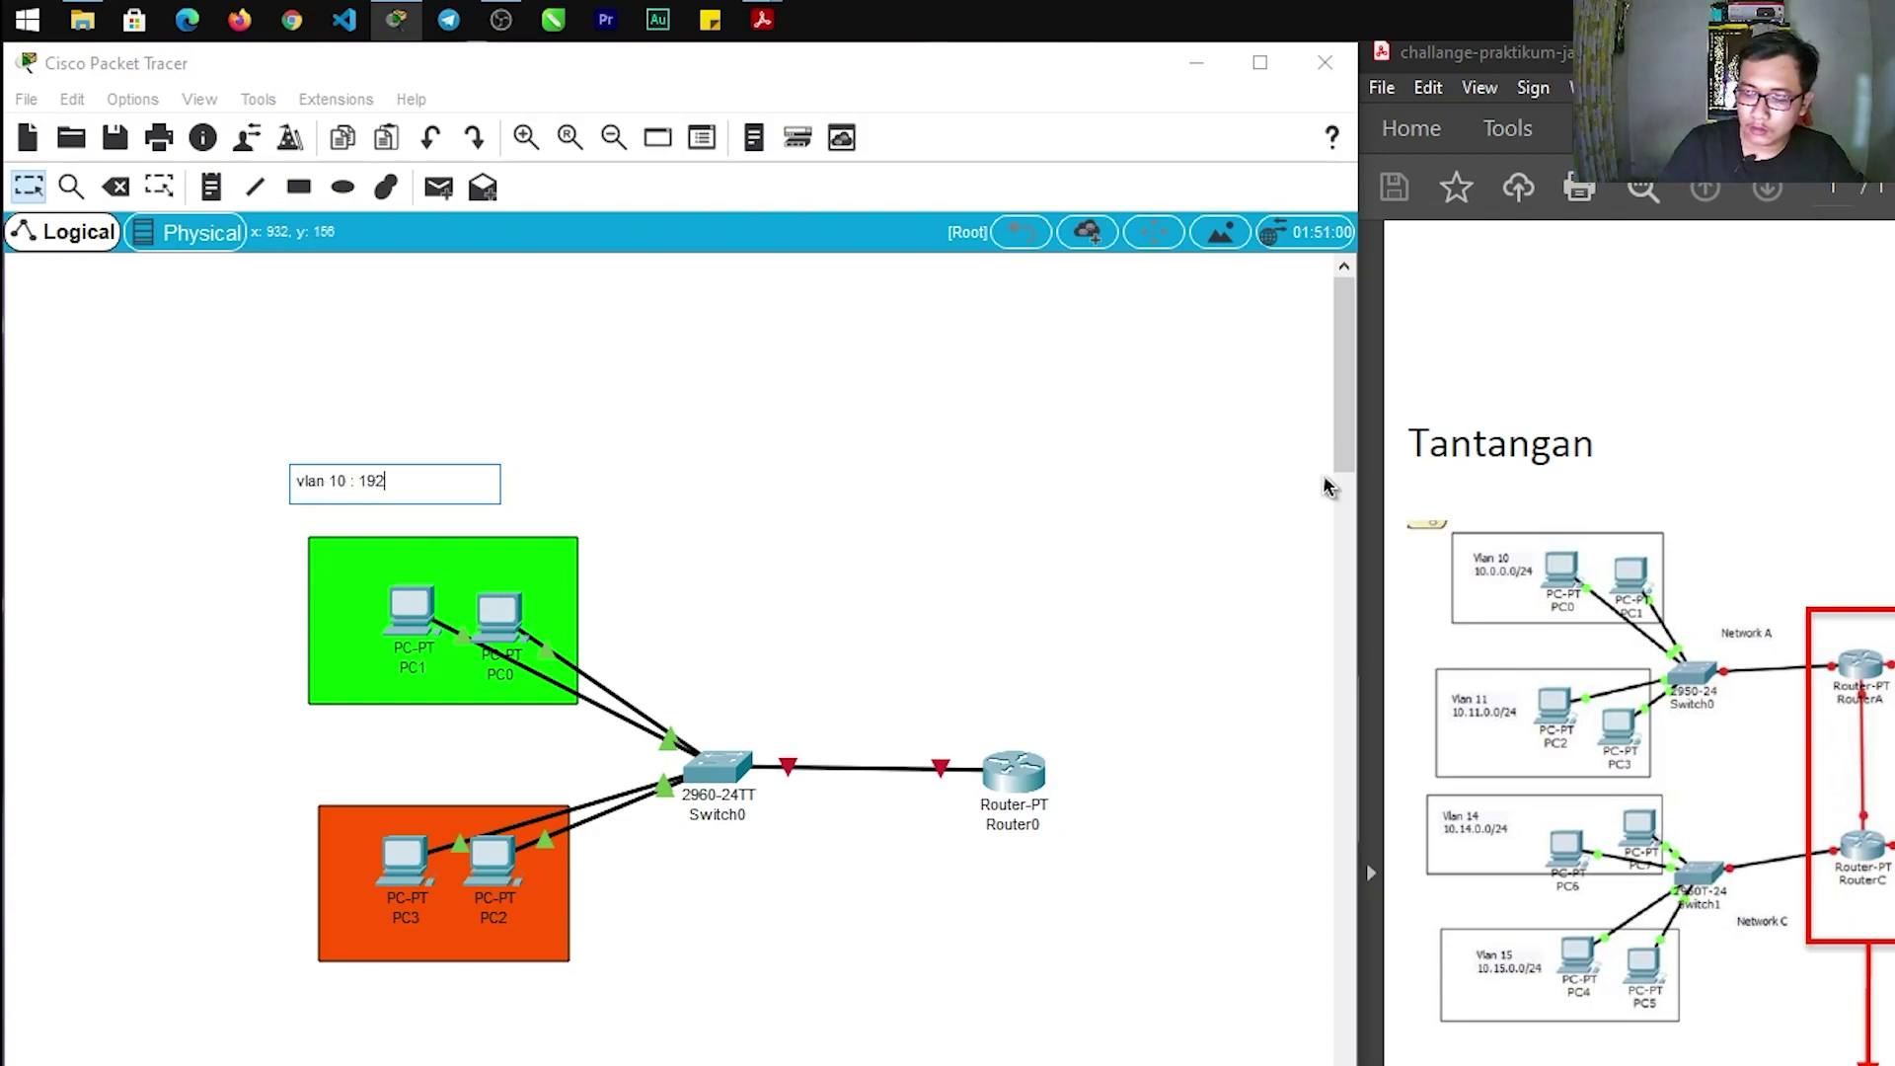
{"action": "type", "text": ".168.1.0"}
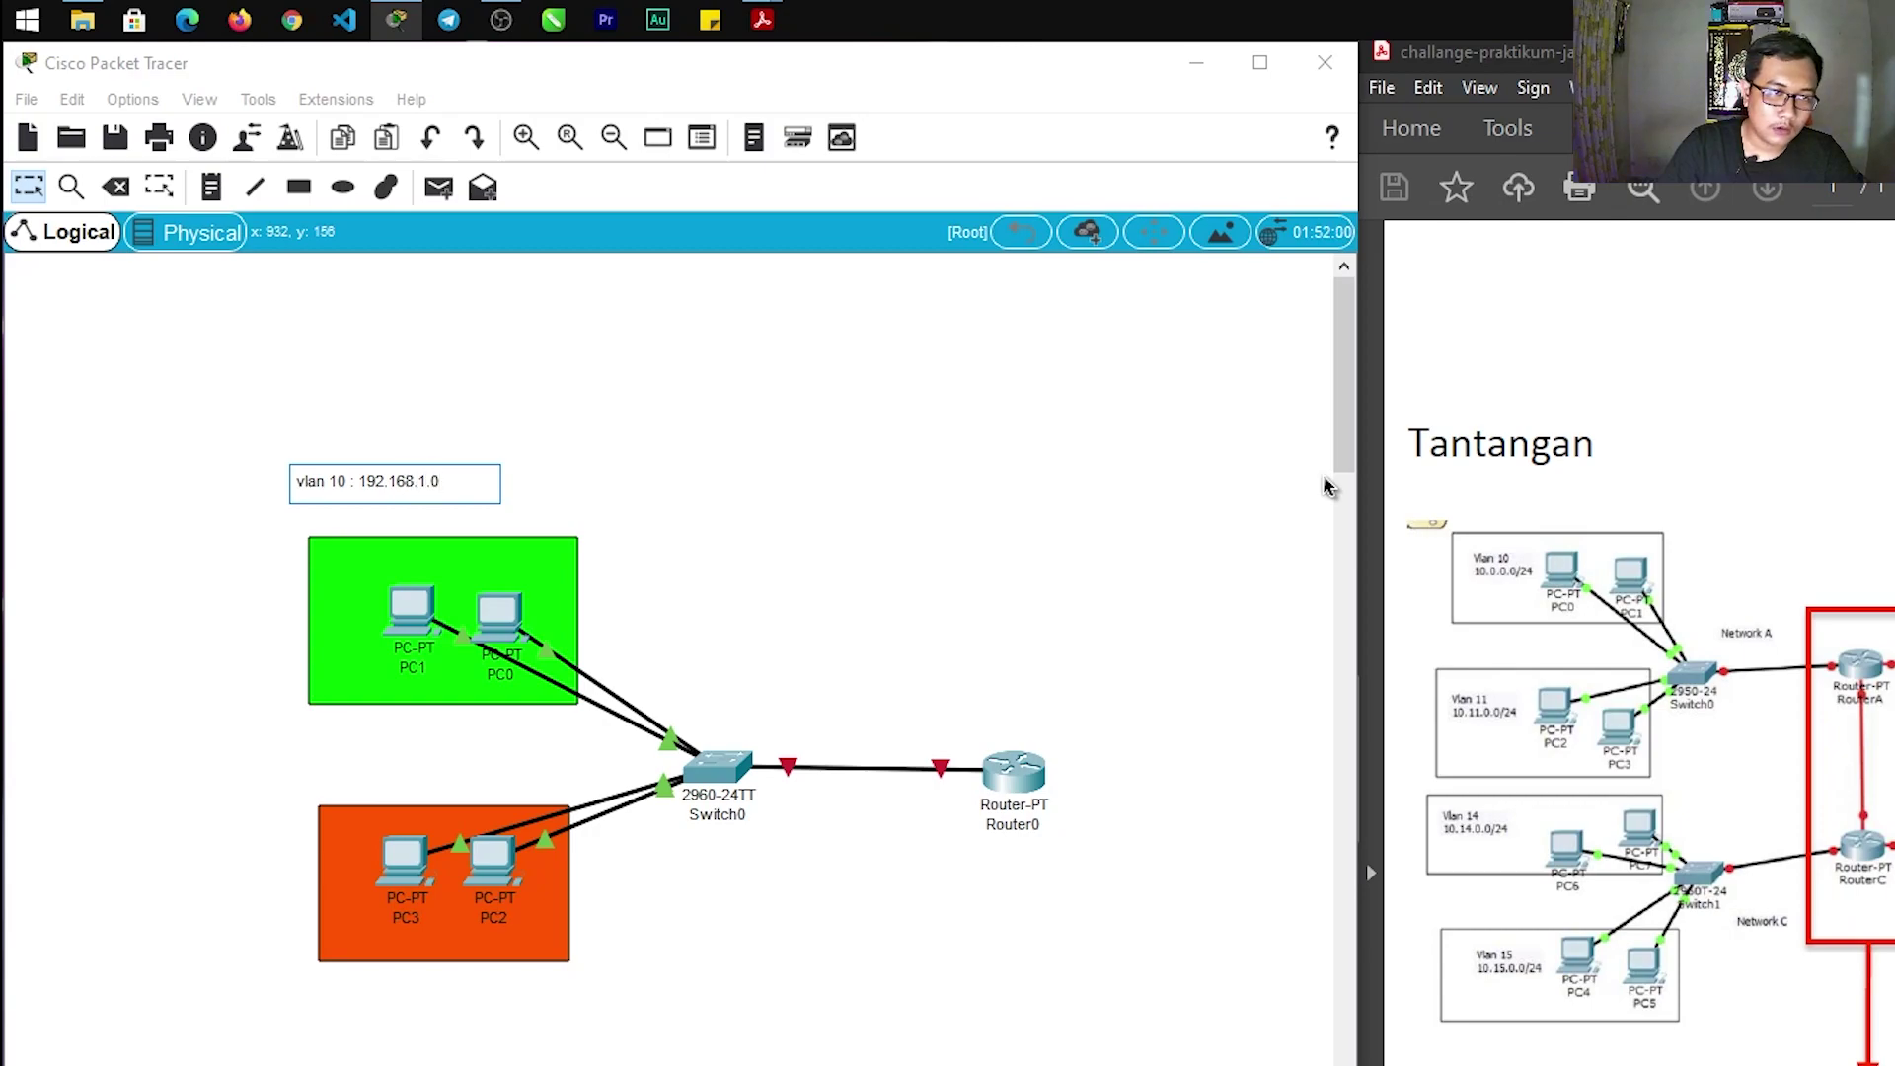
{"action": "type", "text": "/24"}
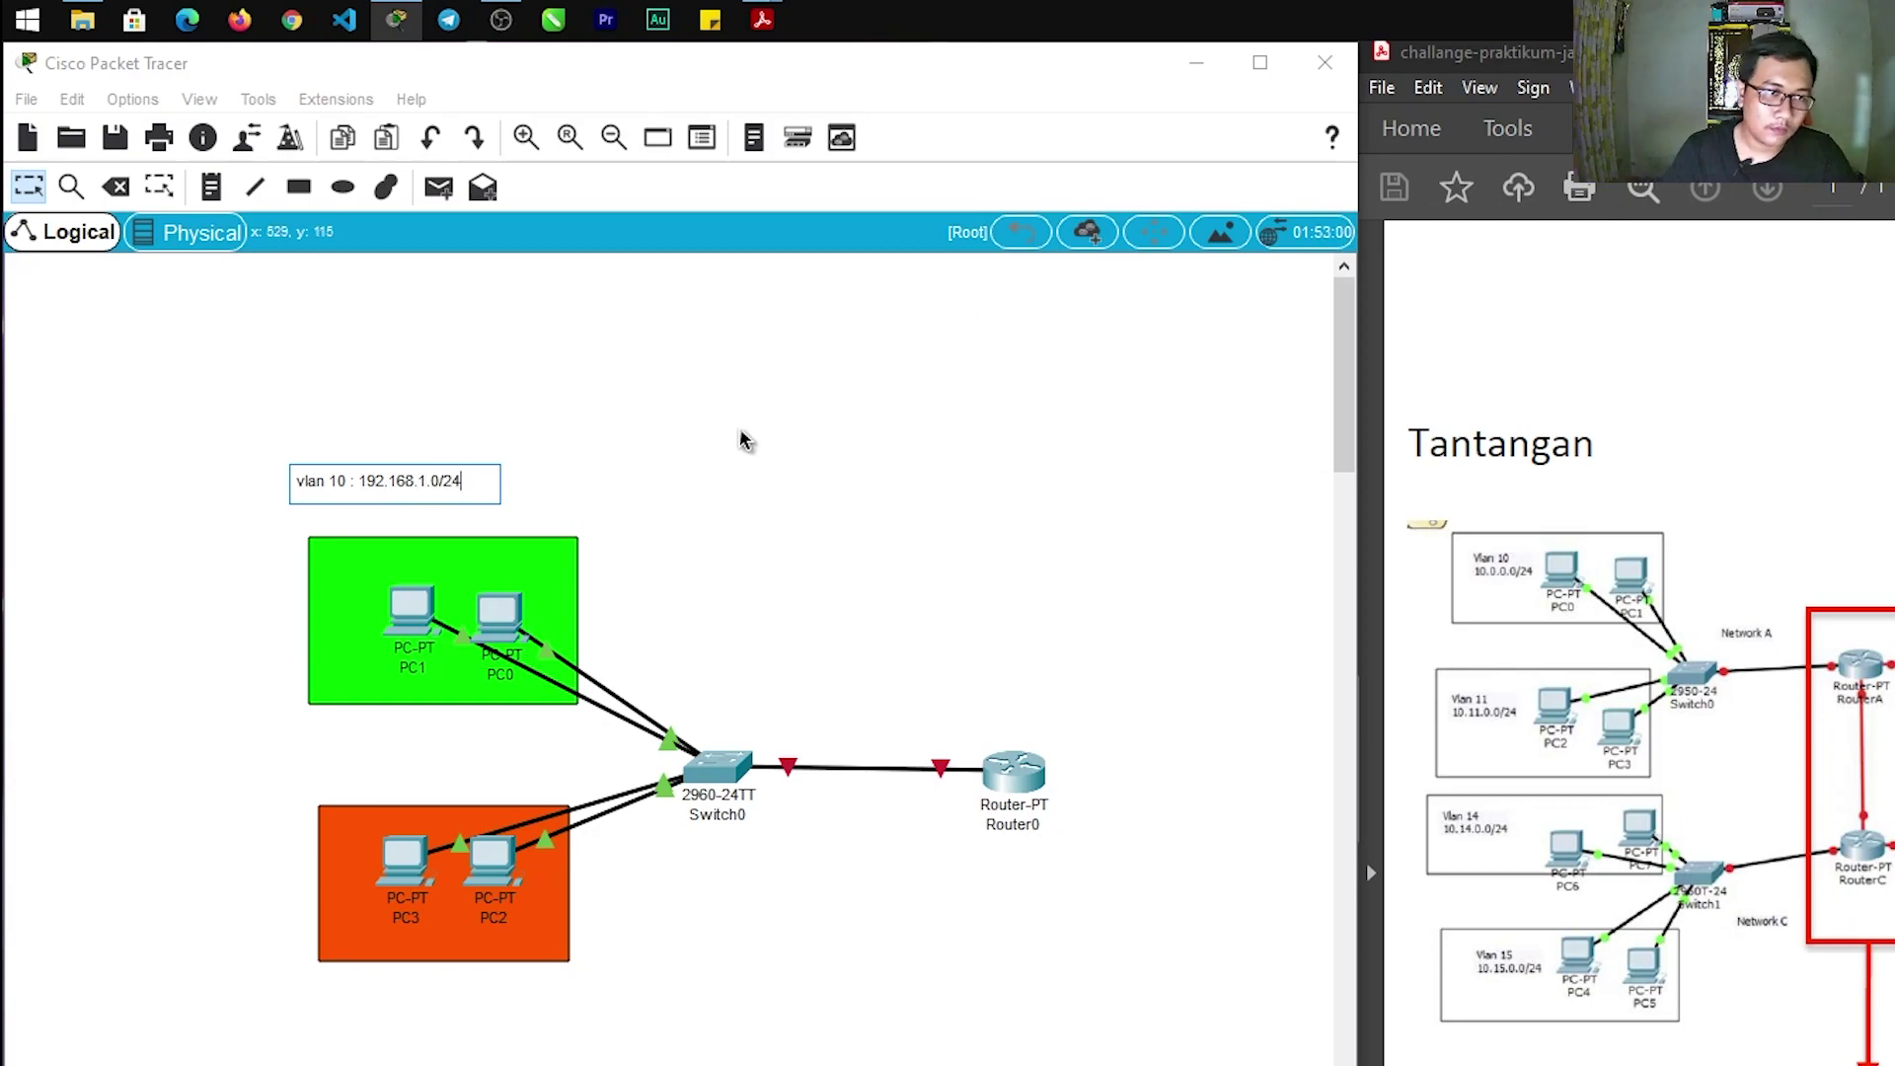
{"action": "left_click", "coordinate": [628, 501]}
{"action": "double_click", "coordinate": [449, 485]}
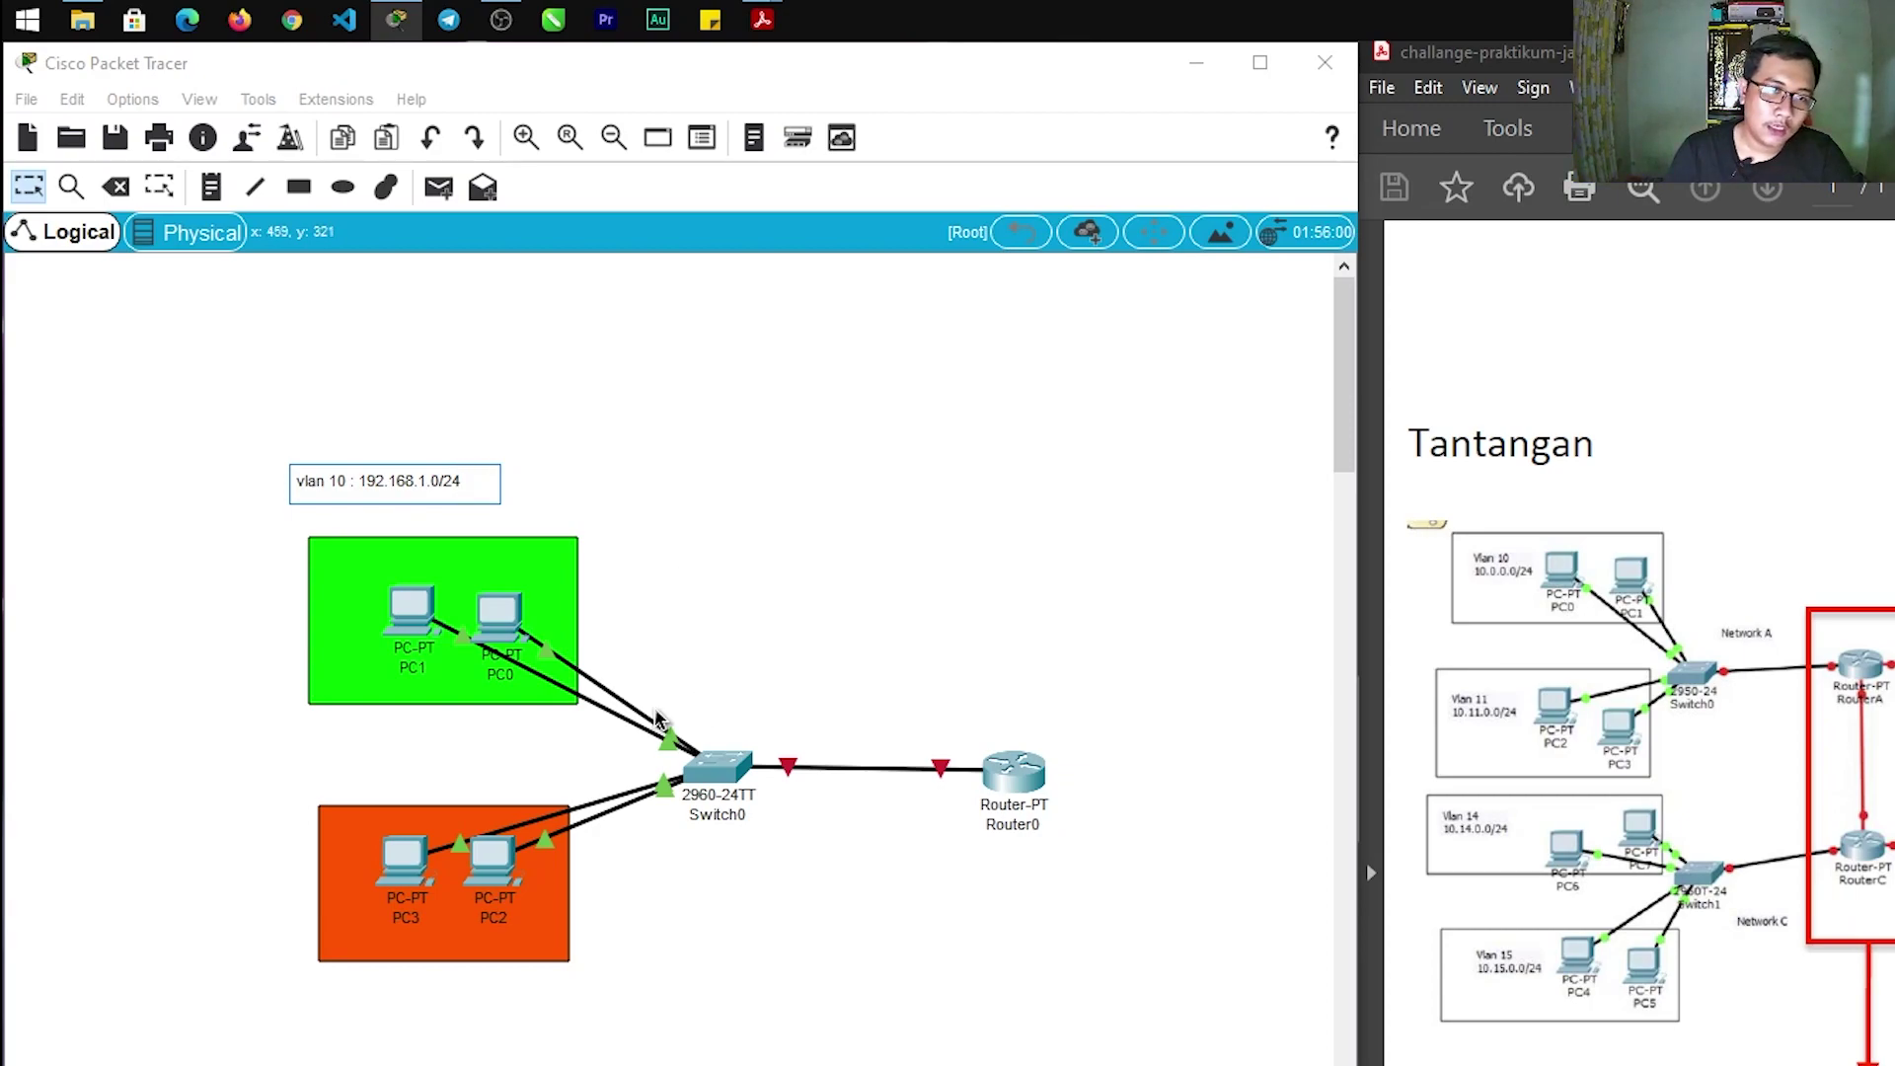
{"action": "left_click", "coordinate": [750, 659]}
Reattach PC0's cable to Switch0's FastEthernet0/1 and spread PC0 and PC1 apart inside the green rectangle
{"action": "mouse_move", "coordinate": [677, 755]}
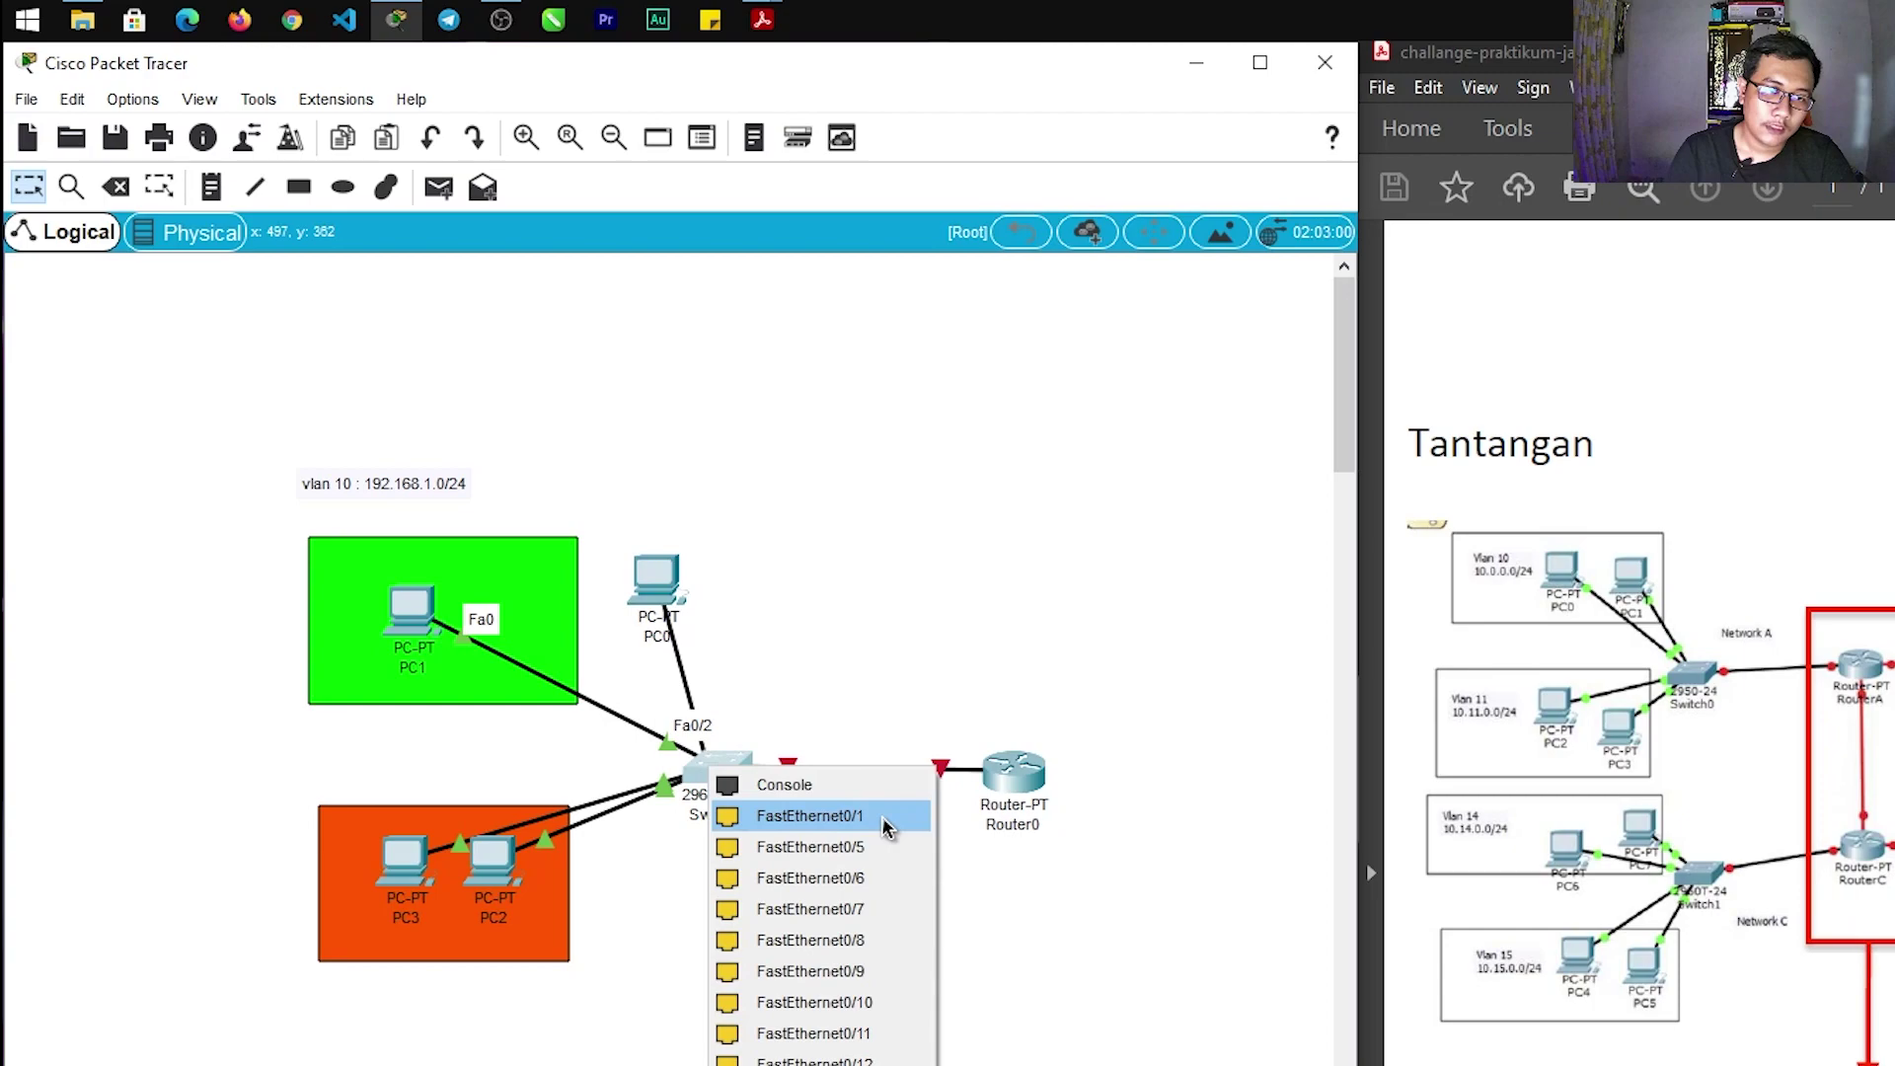
{"action": "left_click", "coordinate": [790, 812]}
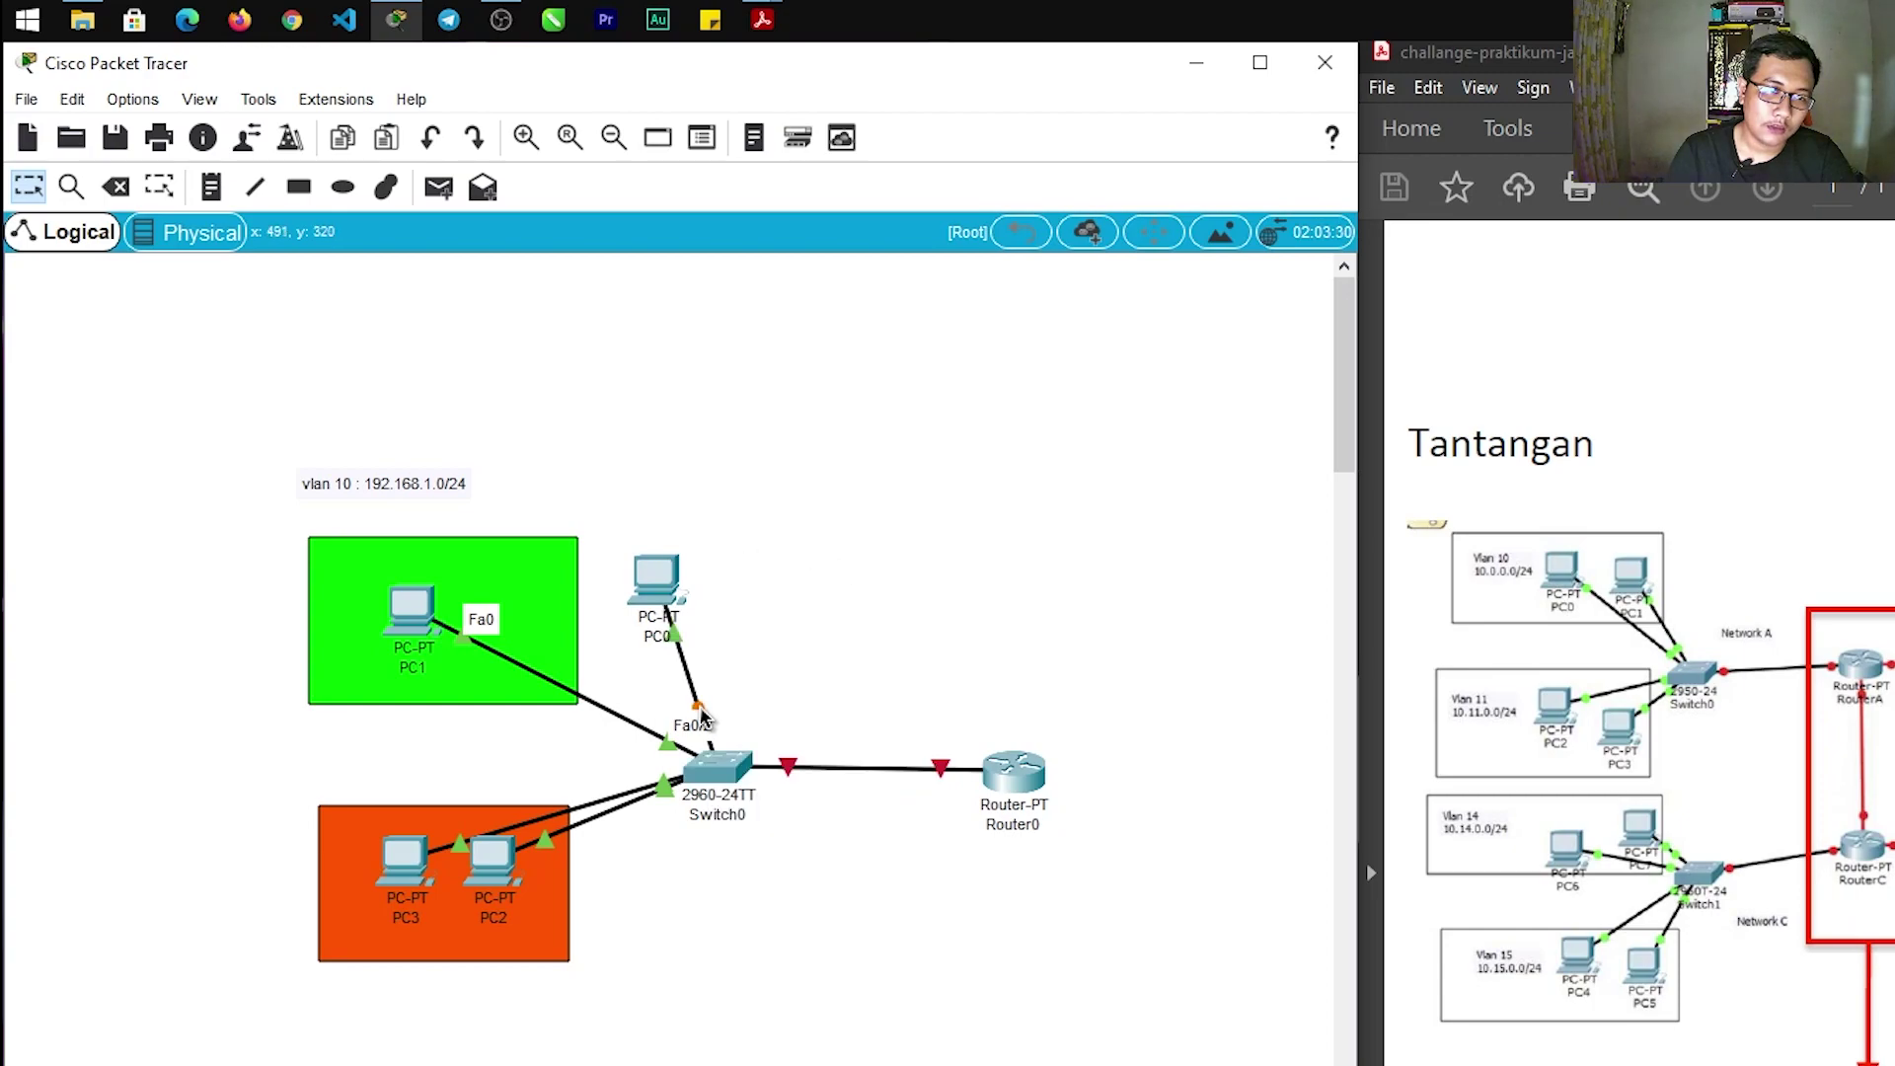
{"action": "mouse_move", "coordinate": [702, 717]}
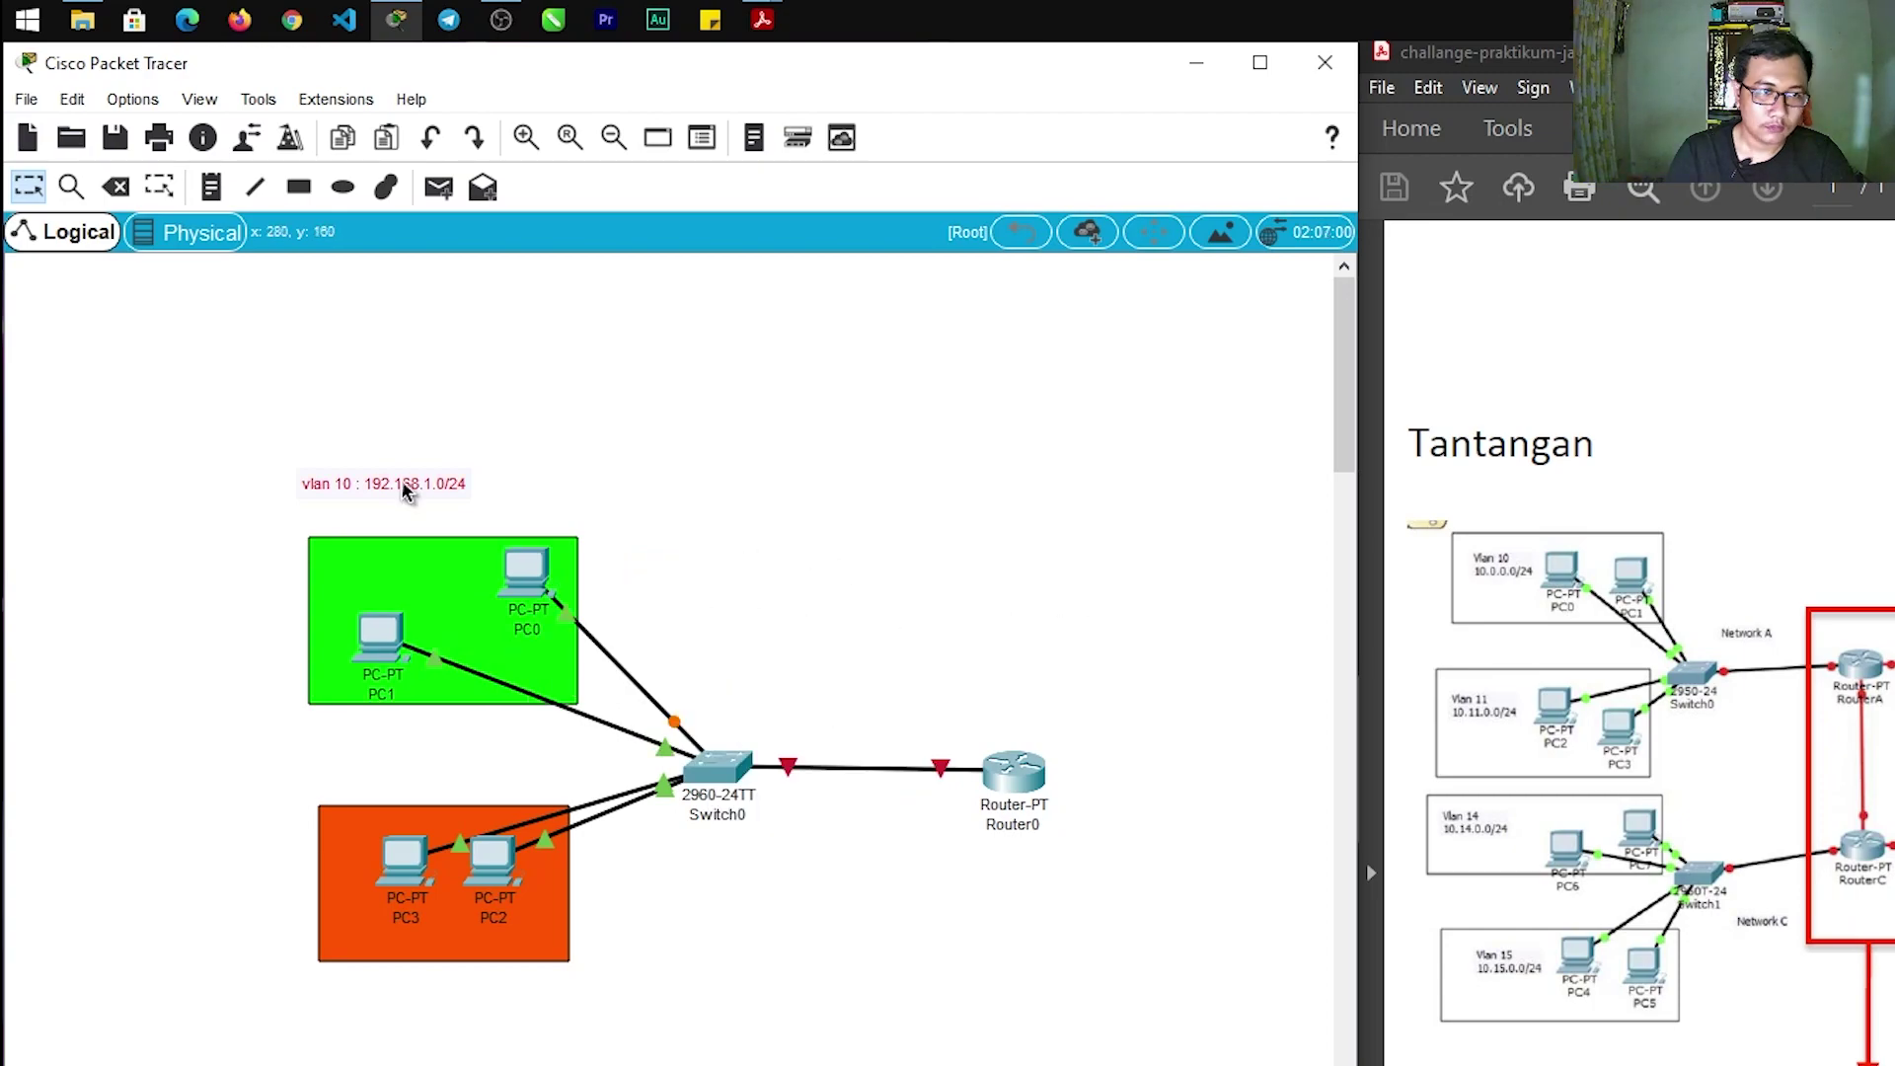
Add the lines "fa0/1" and "fa0/2" below the address text in the VLAN 10 note
{"action": "left_click", "coordinate": [406, 480]}
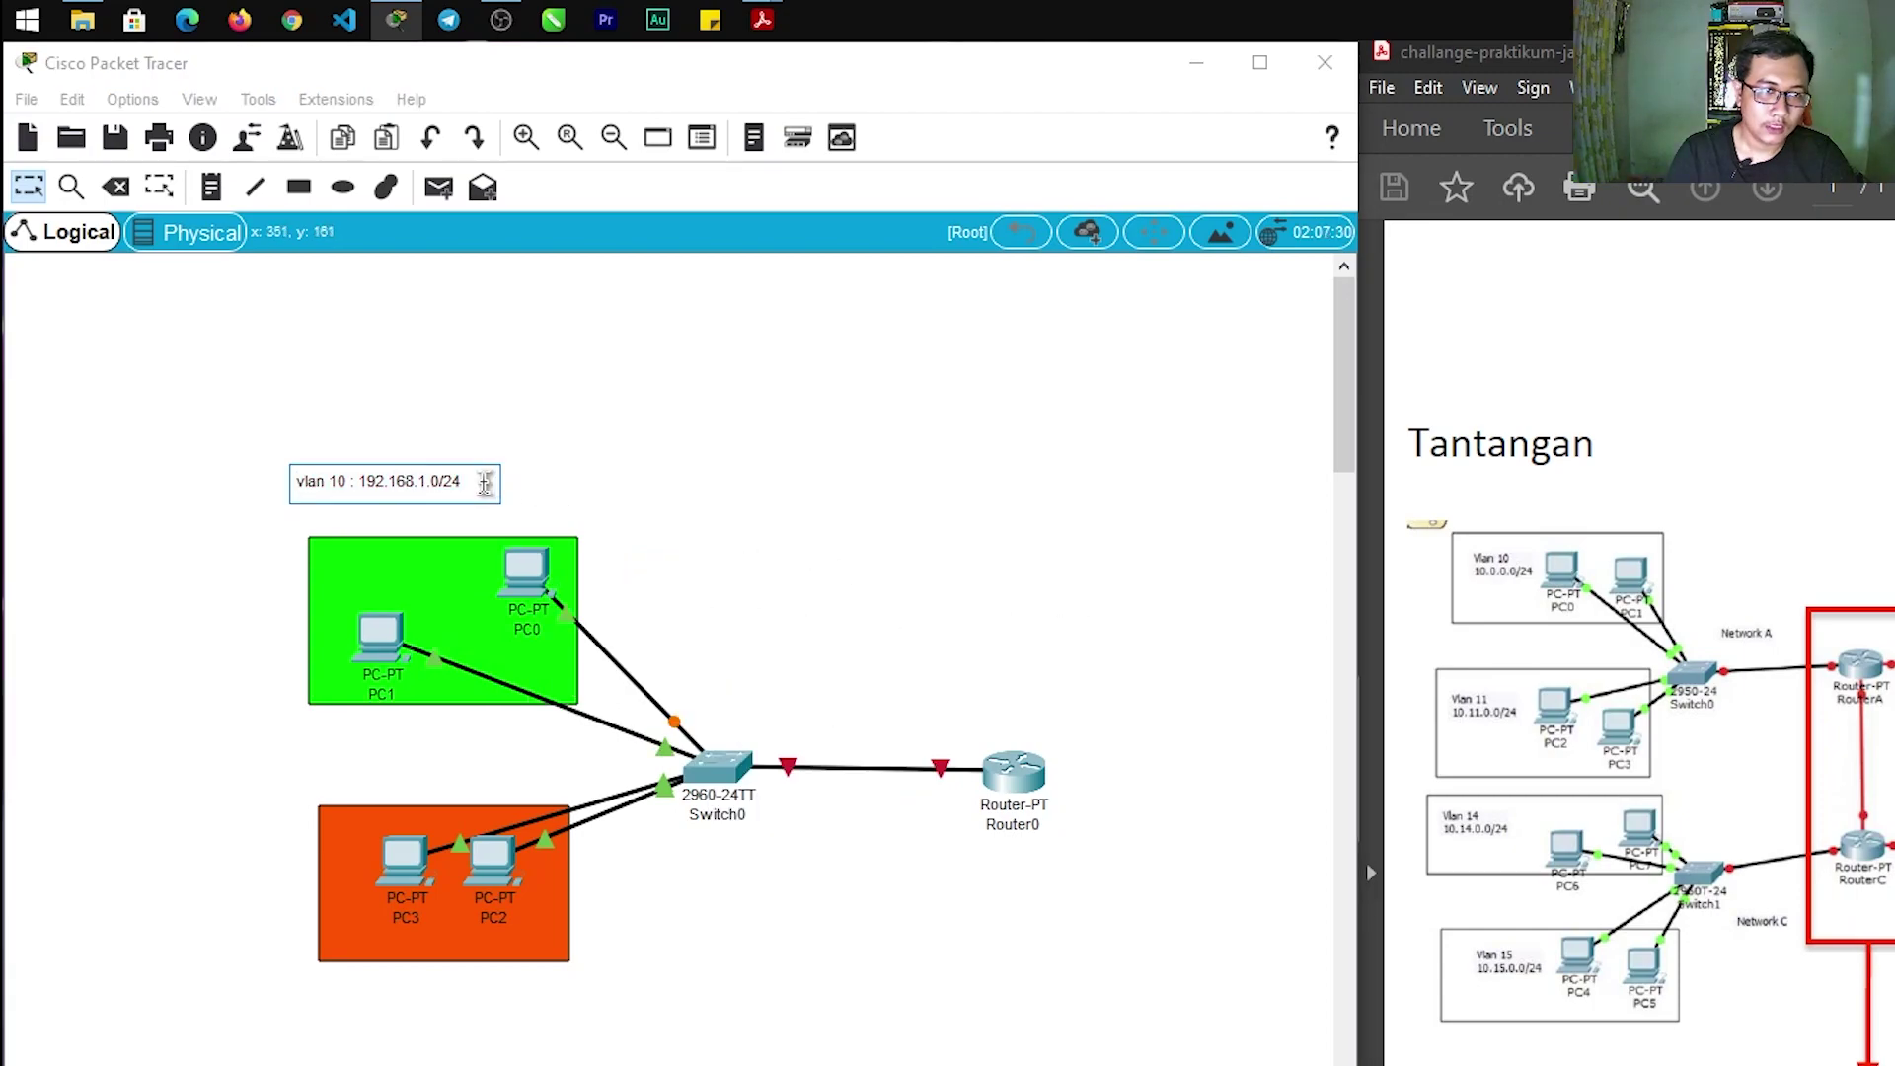
{"action": "key", "text": "Return"}
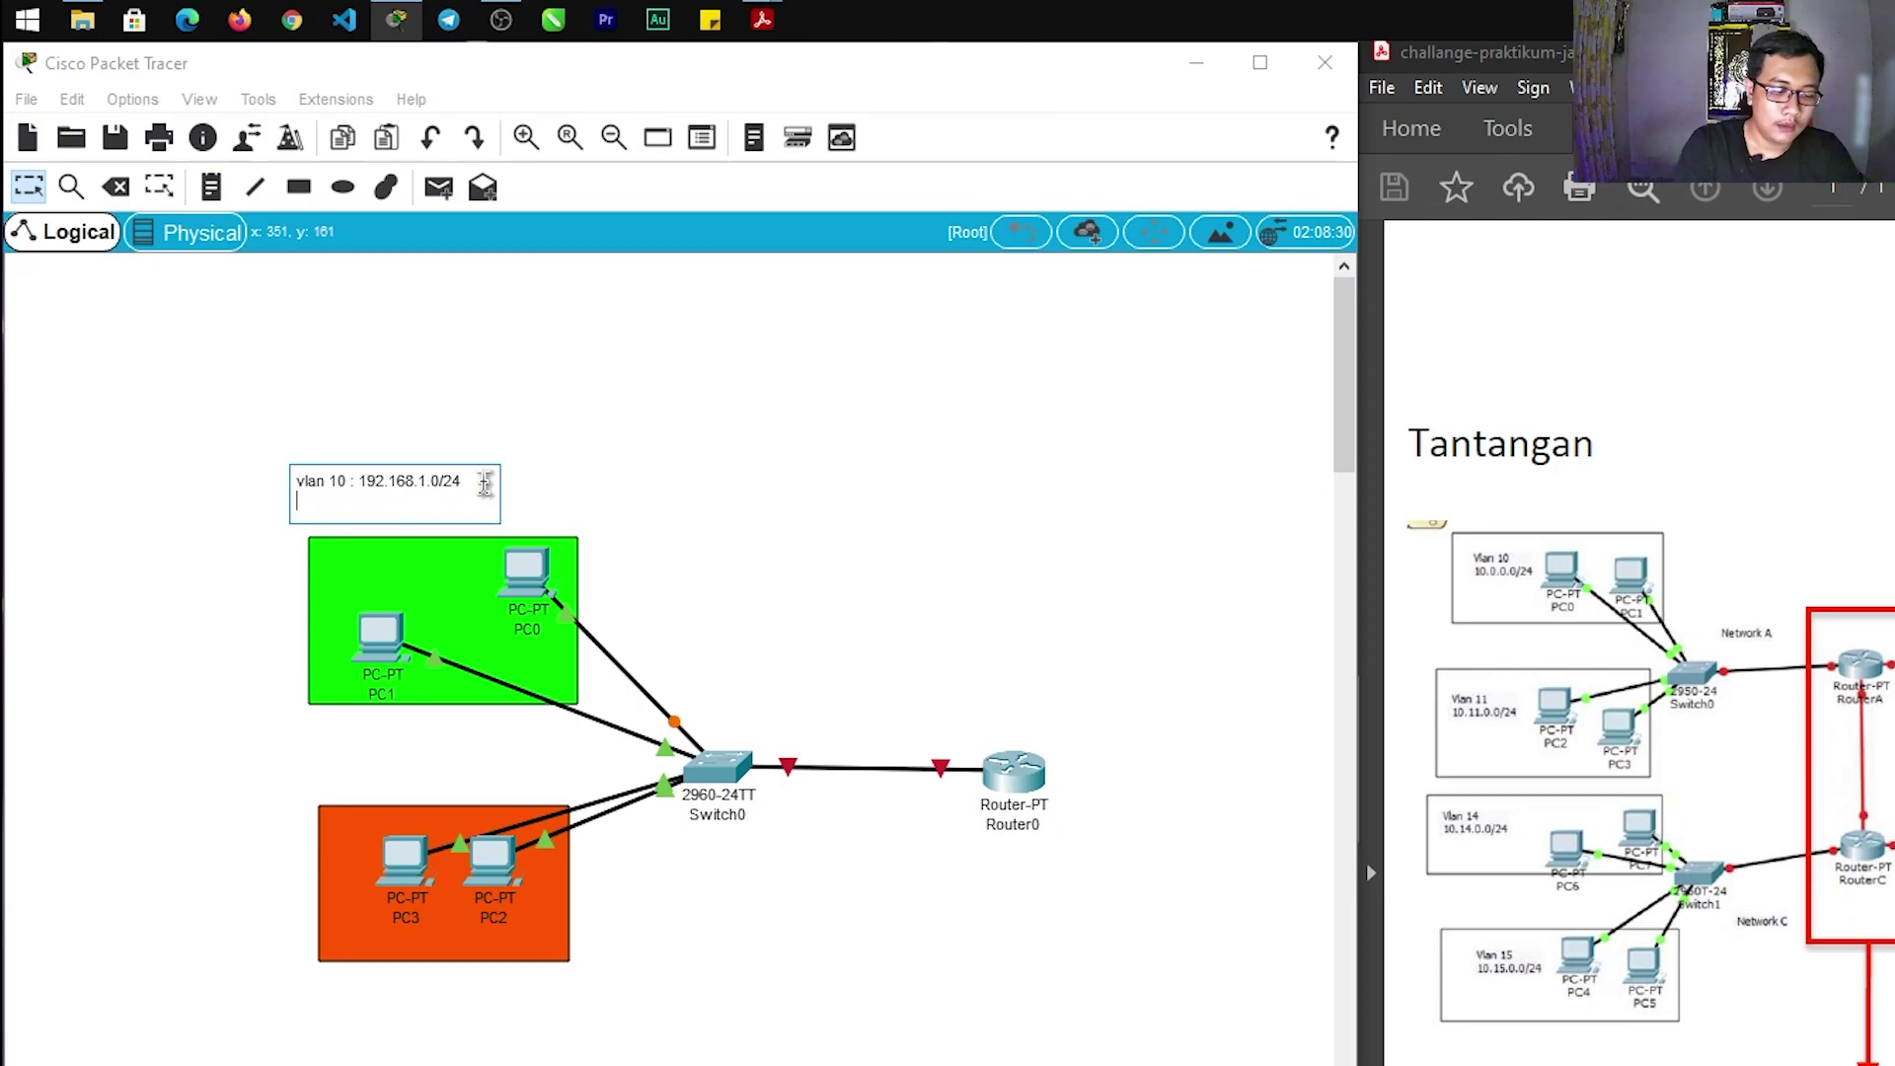
{"action": "type", "text": "fa"}
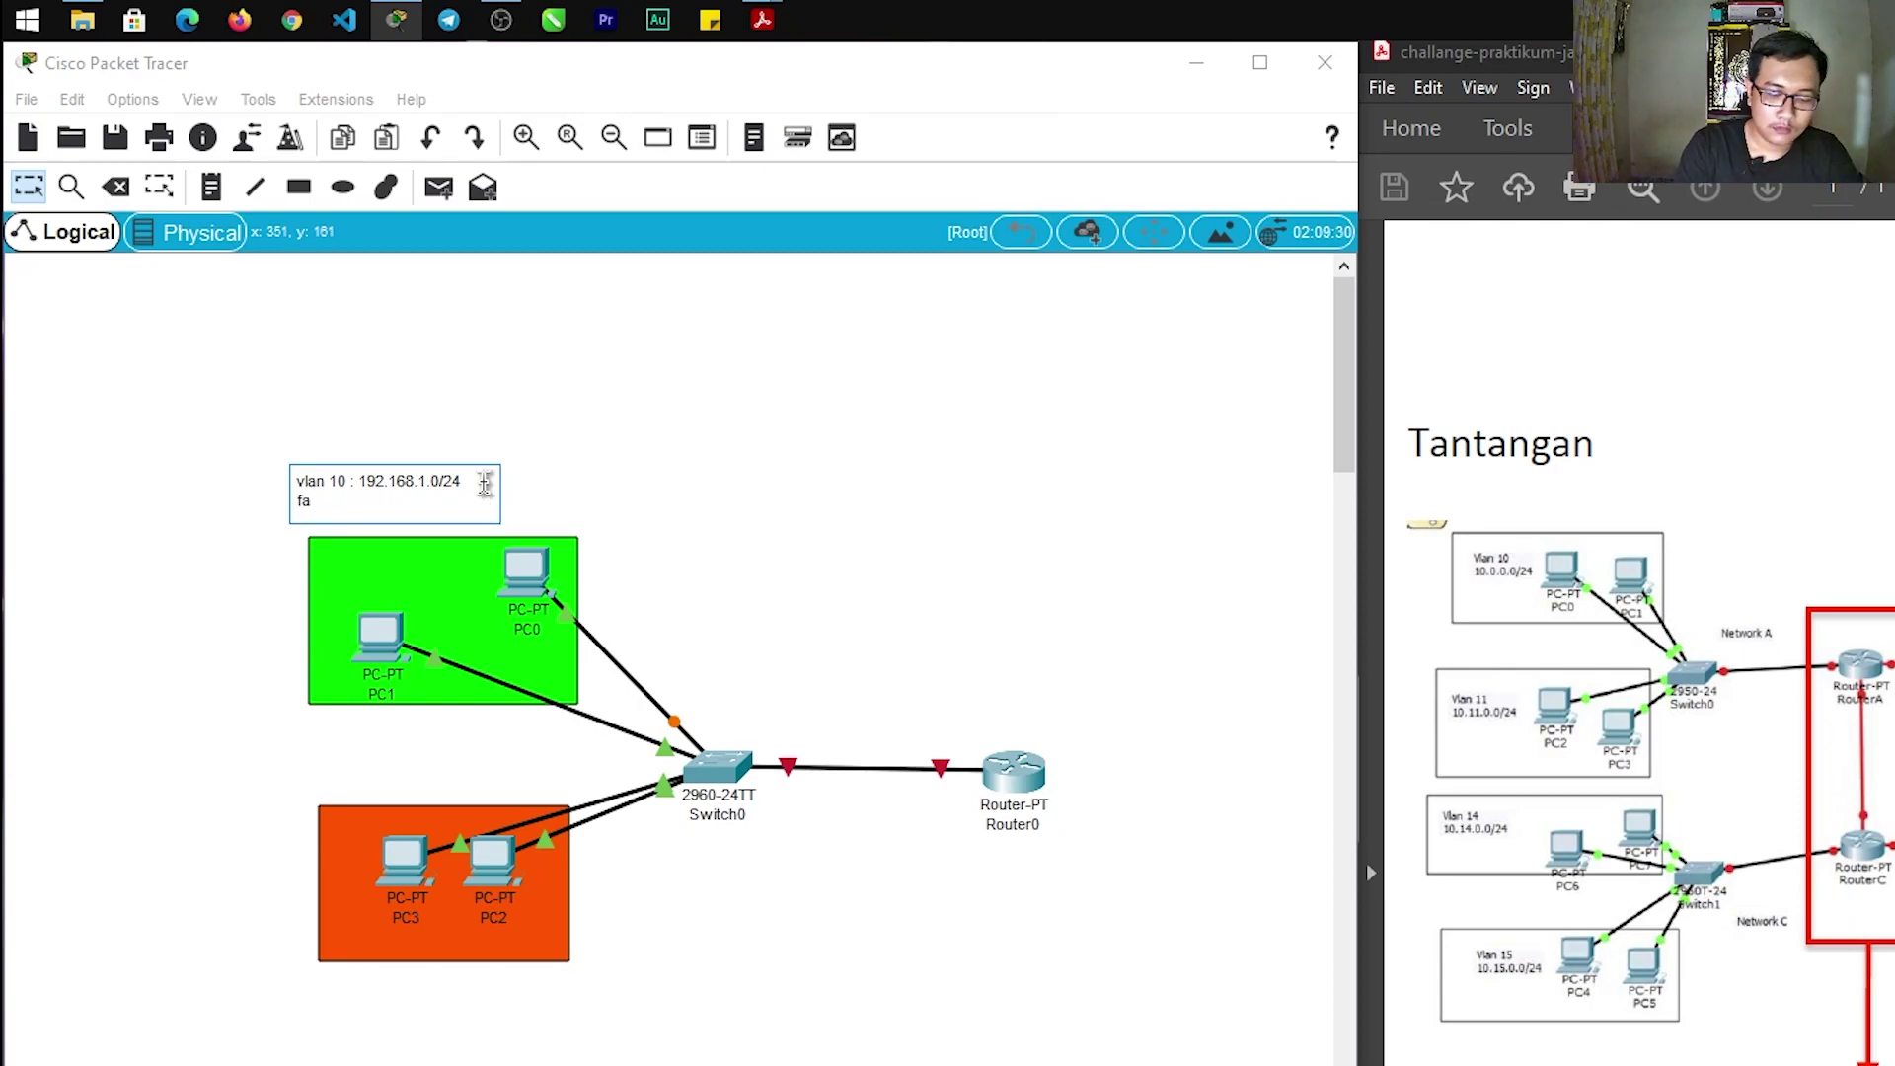
{"action": "type", "text": "0/1"}
{"action": "key", "text": "Return"}
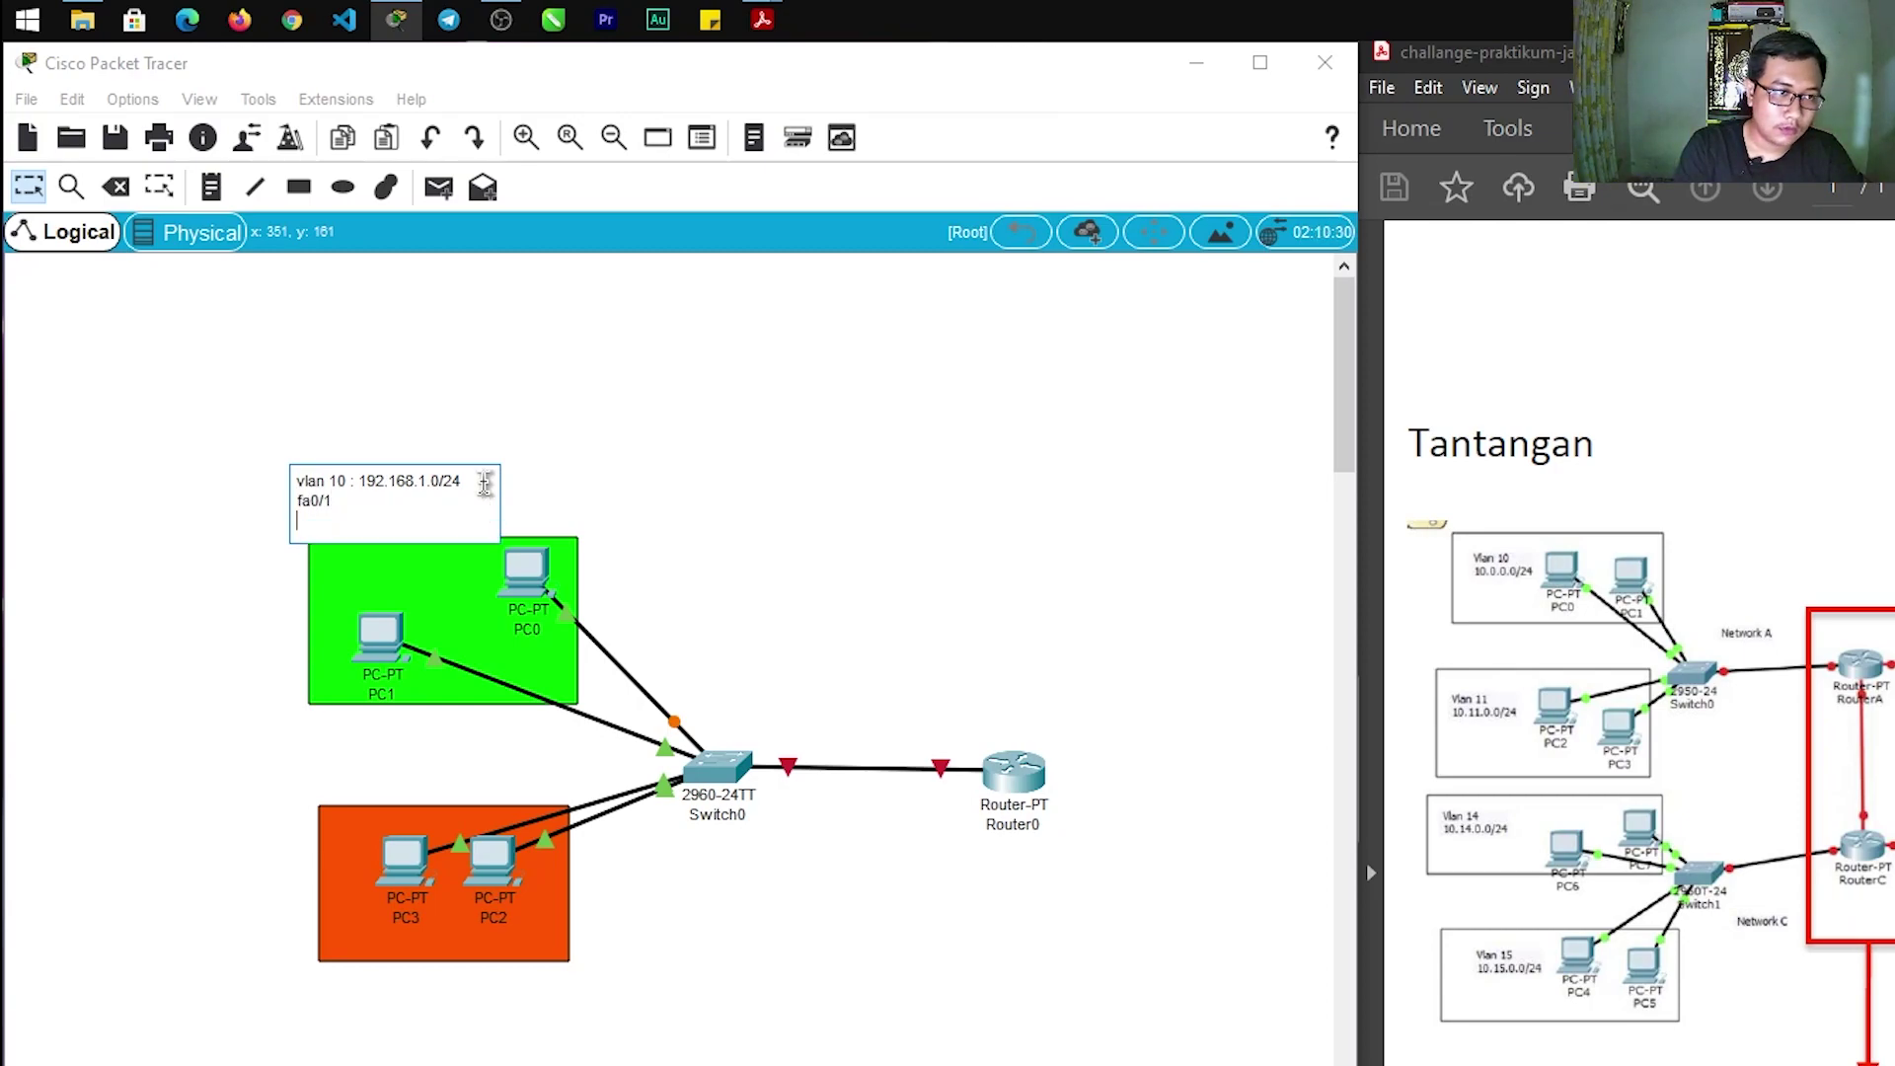
{"action": "type", "text": "fa"}
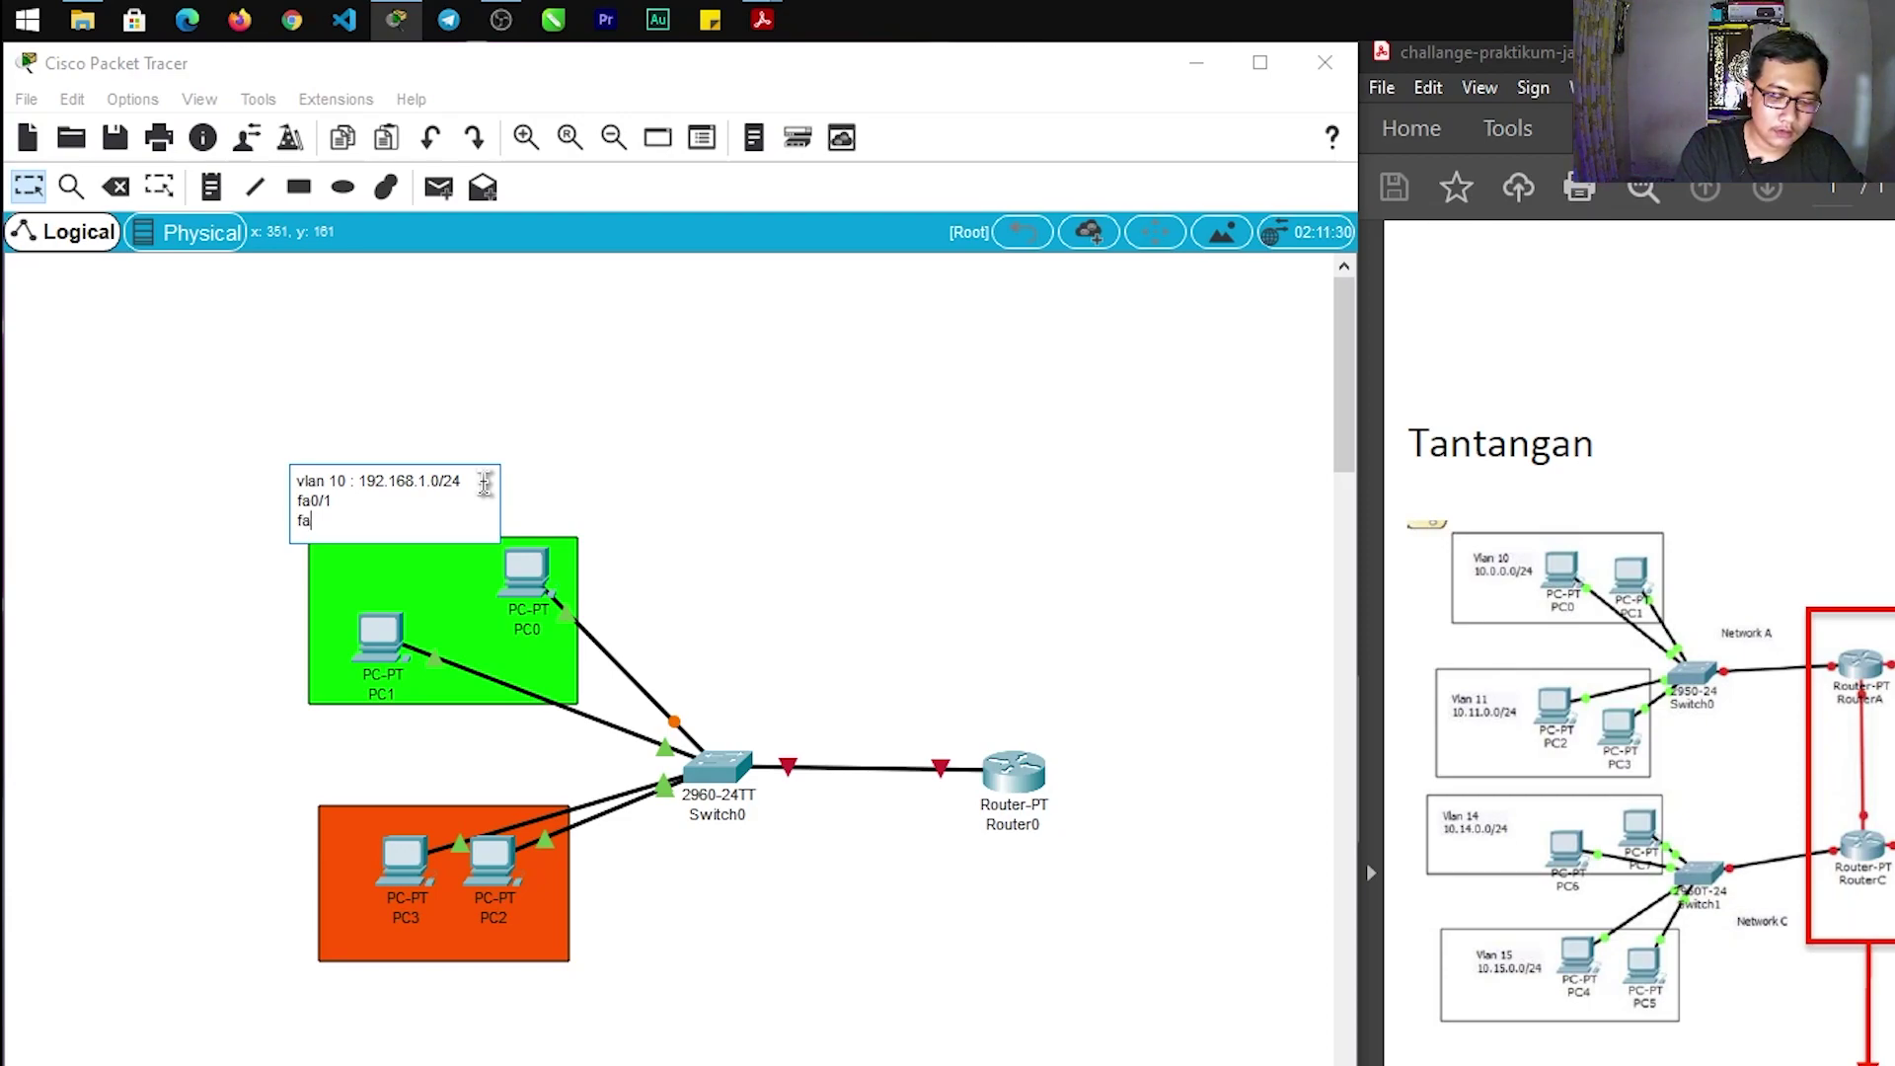
{"action": "type", "text": "0/2"}
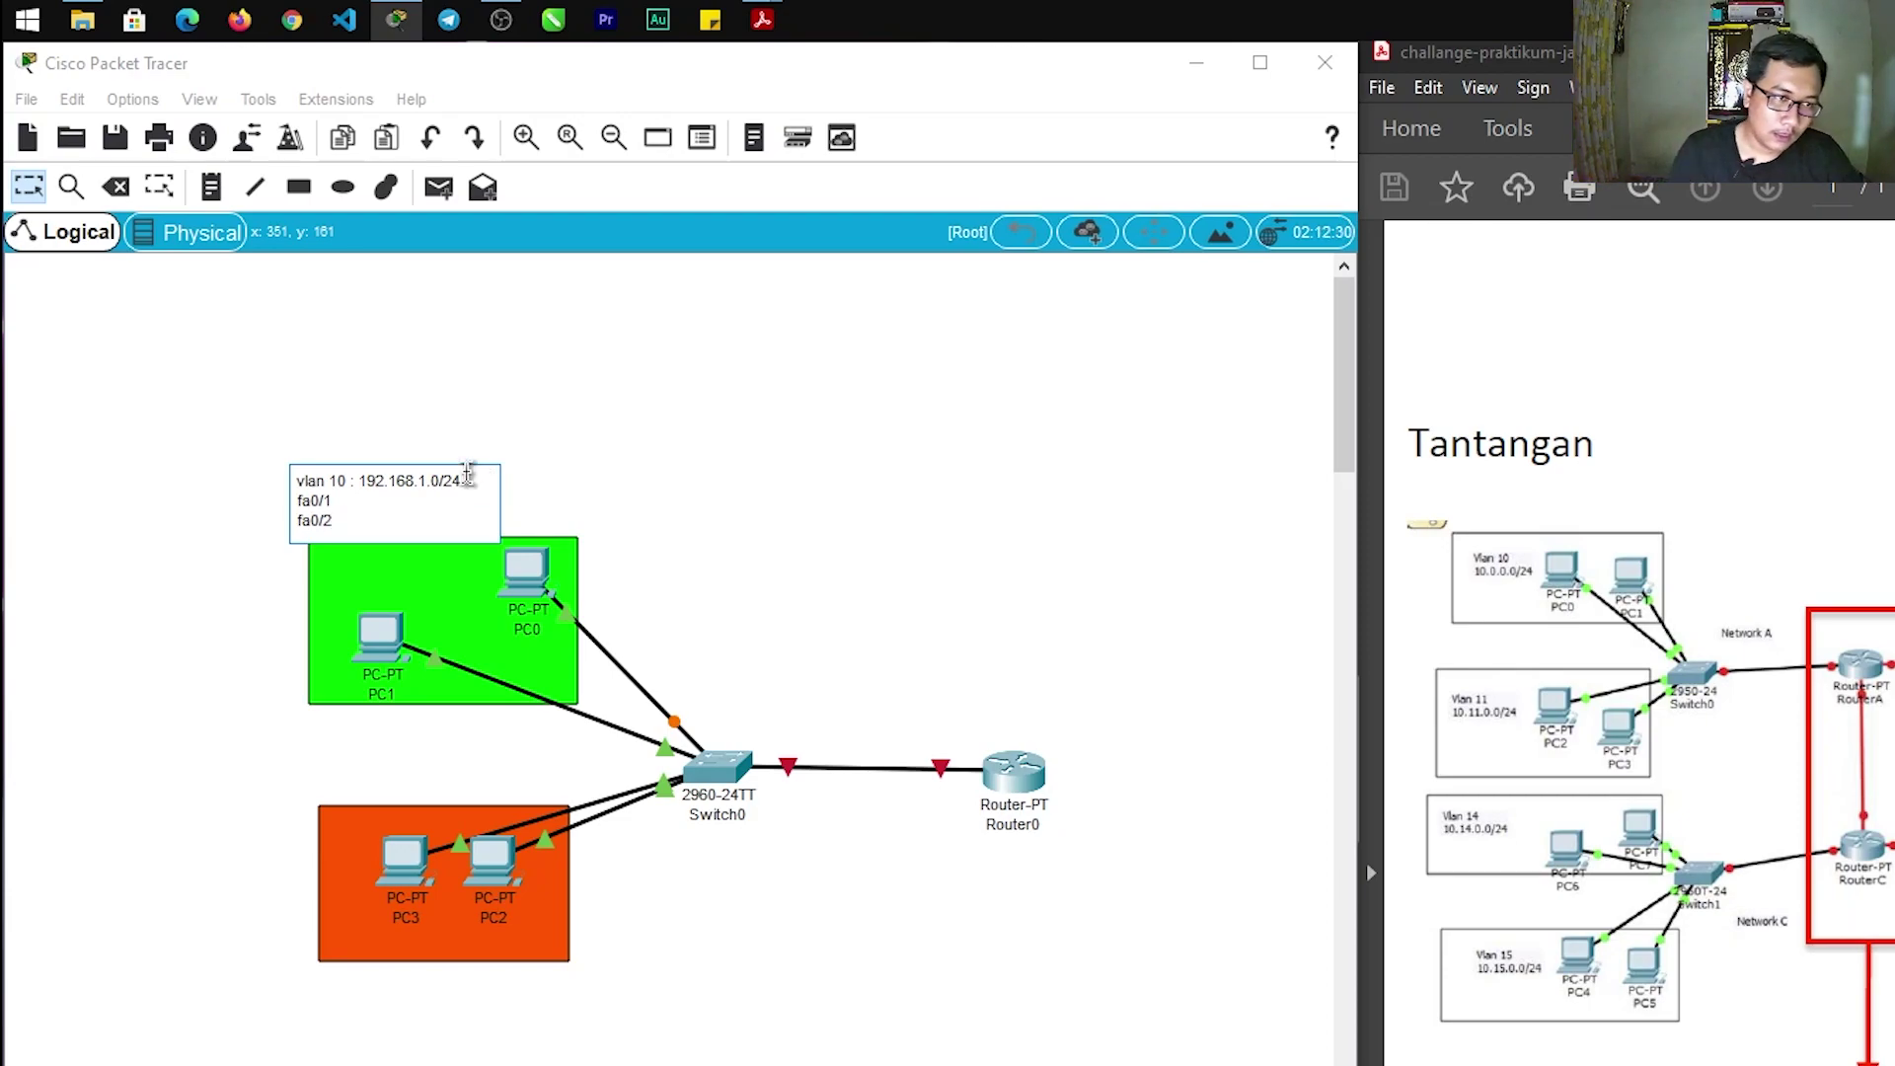
{"action": "left_click", "coordinate": [903, 543]}
Move the VLAN 10 note to the left of the green rectangle and shift PC0 and PC1 slightly left inside it
{"action": "left_click_drag", "start_coordinate": [386, 502], "coordinate": [192, 606]}
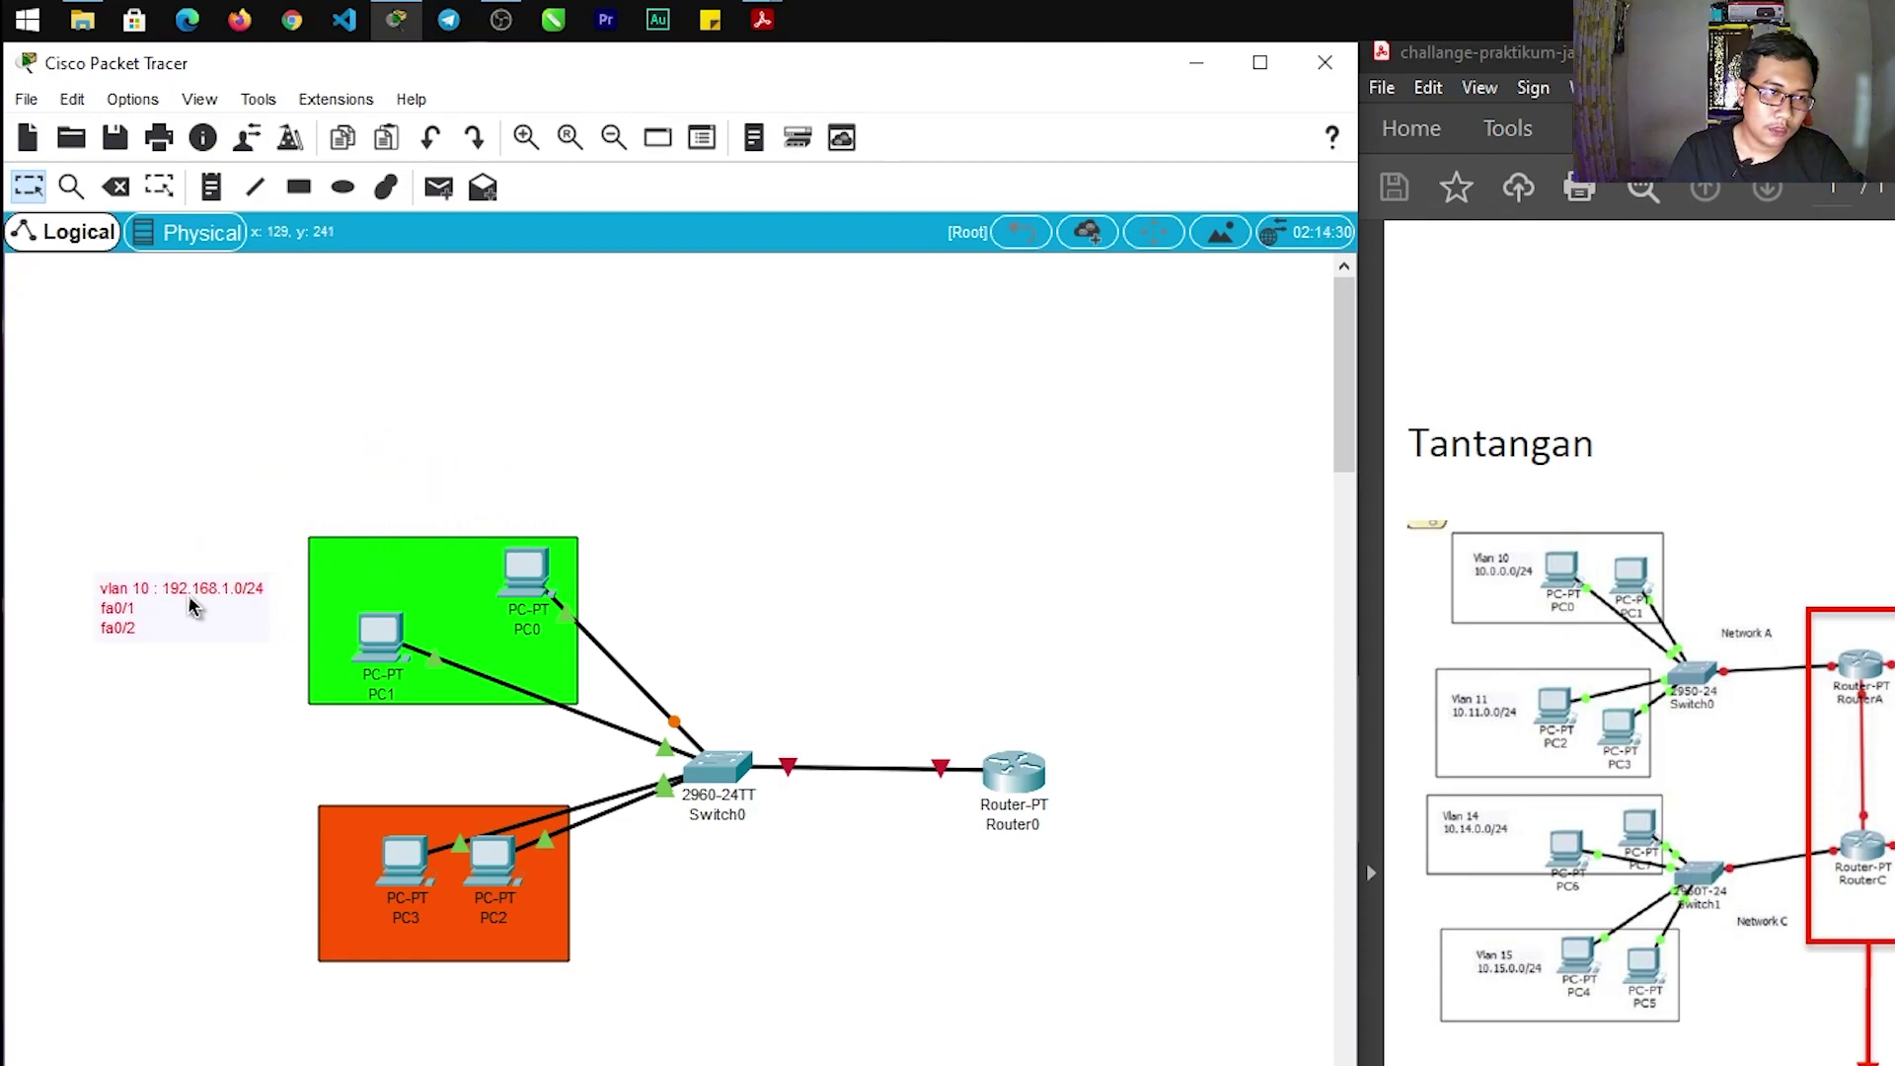
{"action": "left_click", "coordinate": [715, 526]}
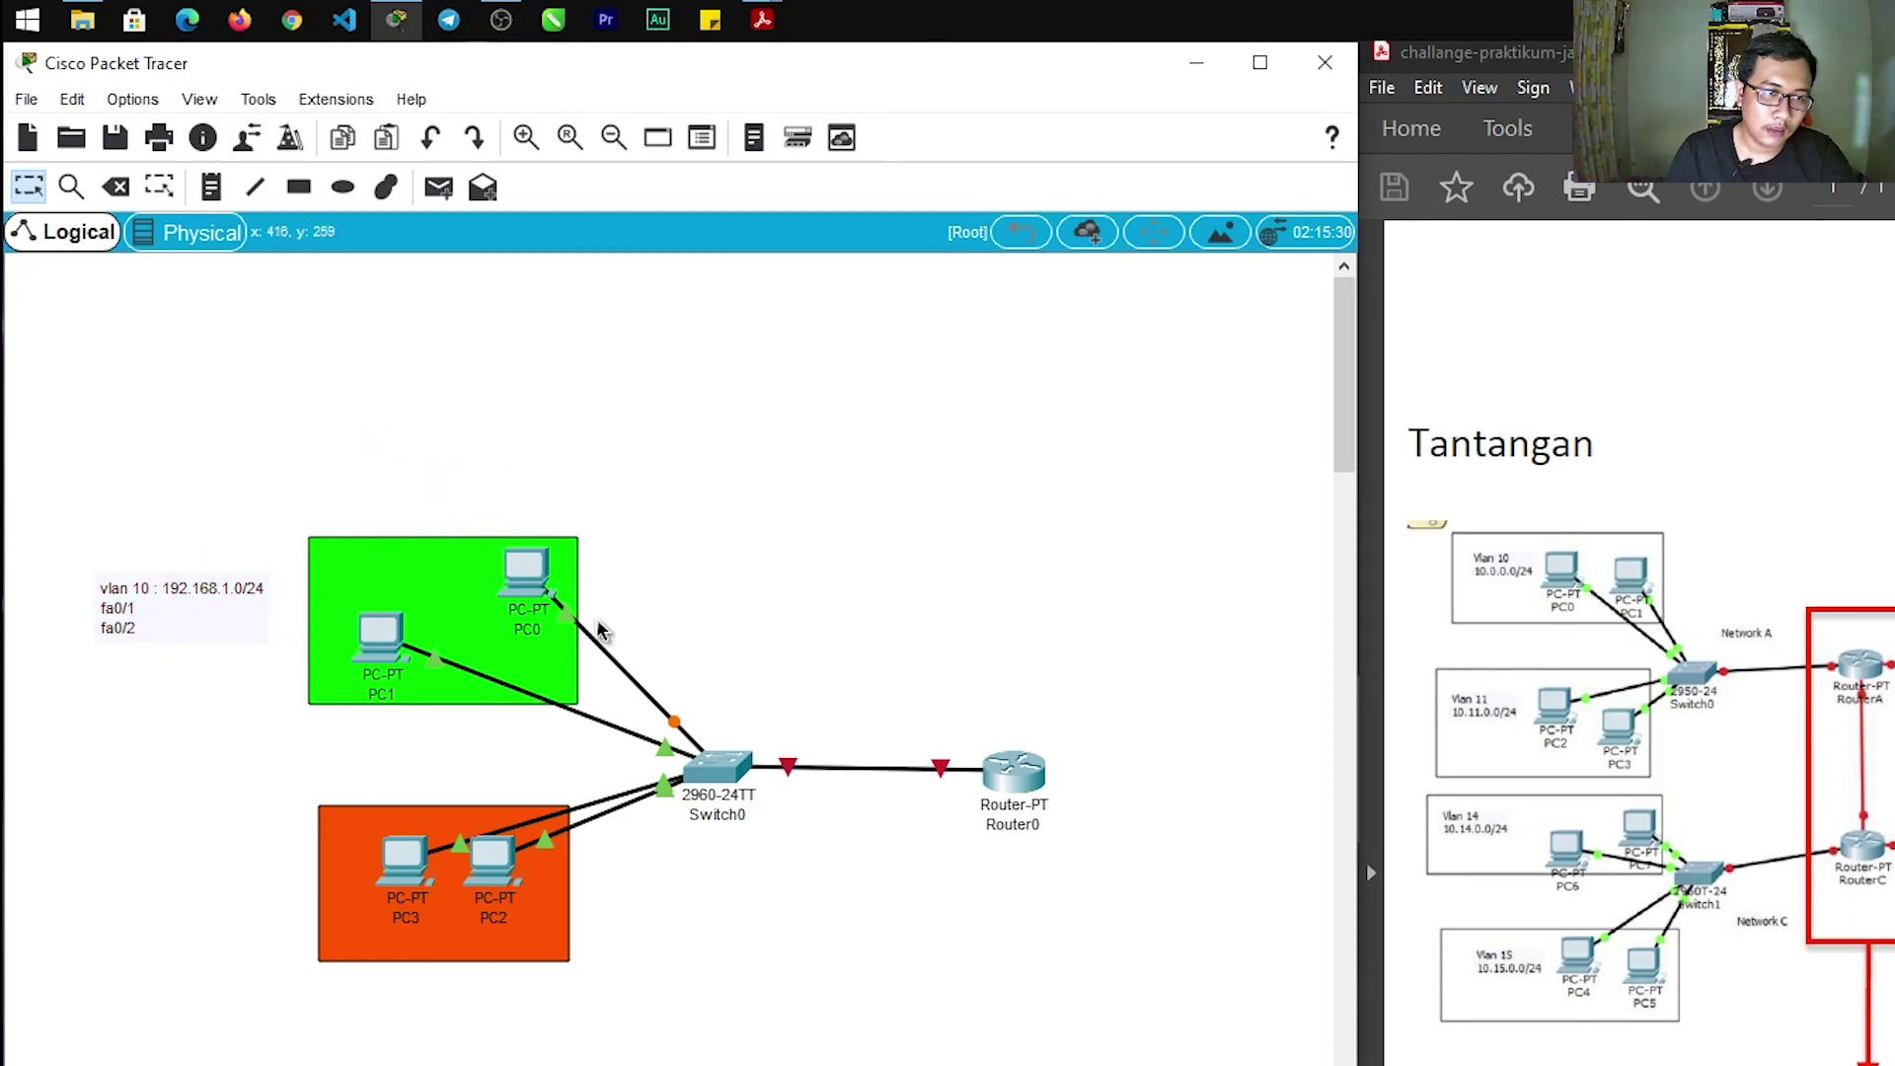
{"action": "left_click_drag", "start_coordinate": [530, 577], "coordinate": [507, 584]}
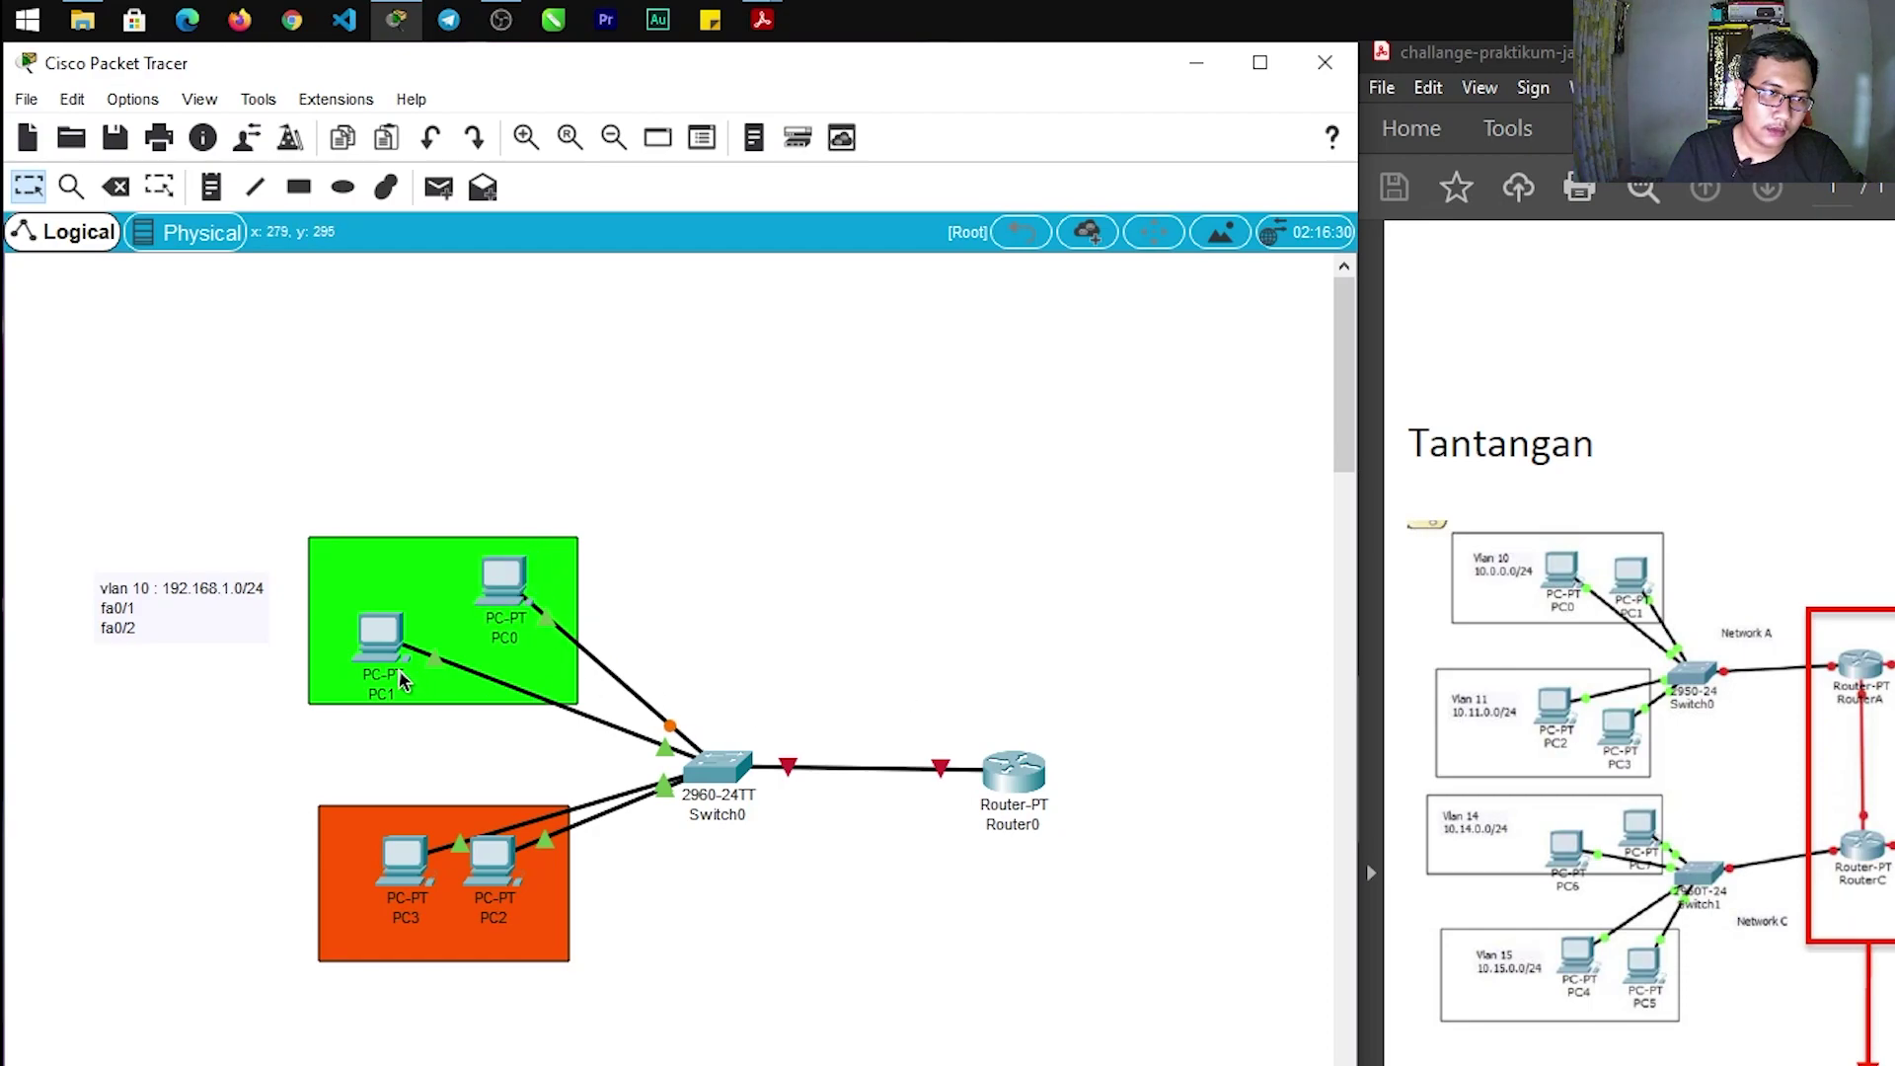
{"action": "left_click_drag", "start_coordinate": [400, 681], "coordinate": [385, 664]}
Duplicate the VLAN 10 note and place the copy to the left of the orange rectangle
{"action": "left_click_drag", "start_coordinate": [31, 523], "coordinate": [156, 622]}
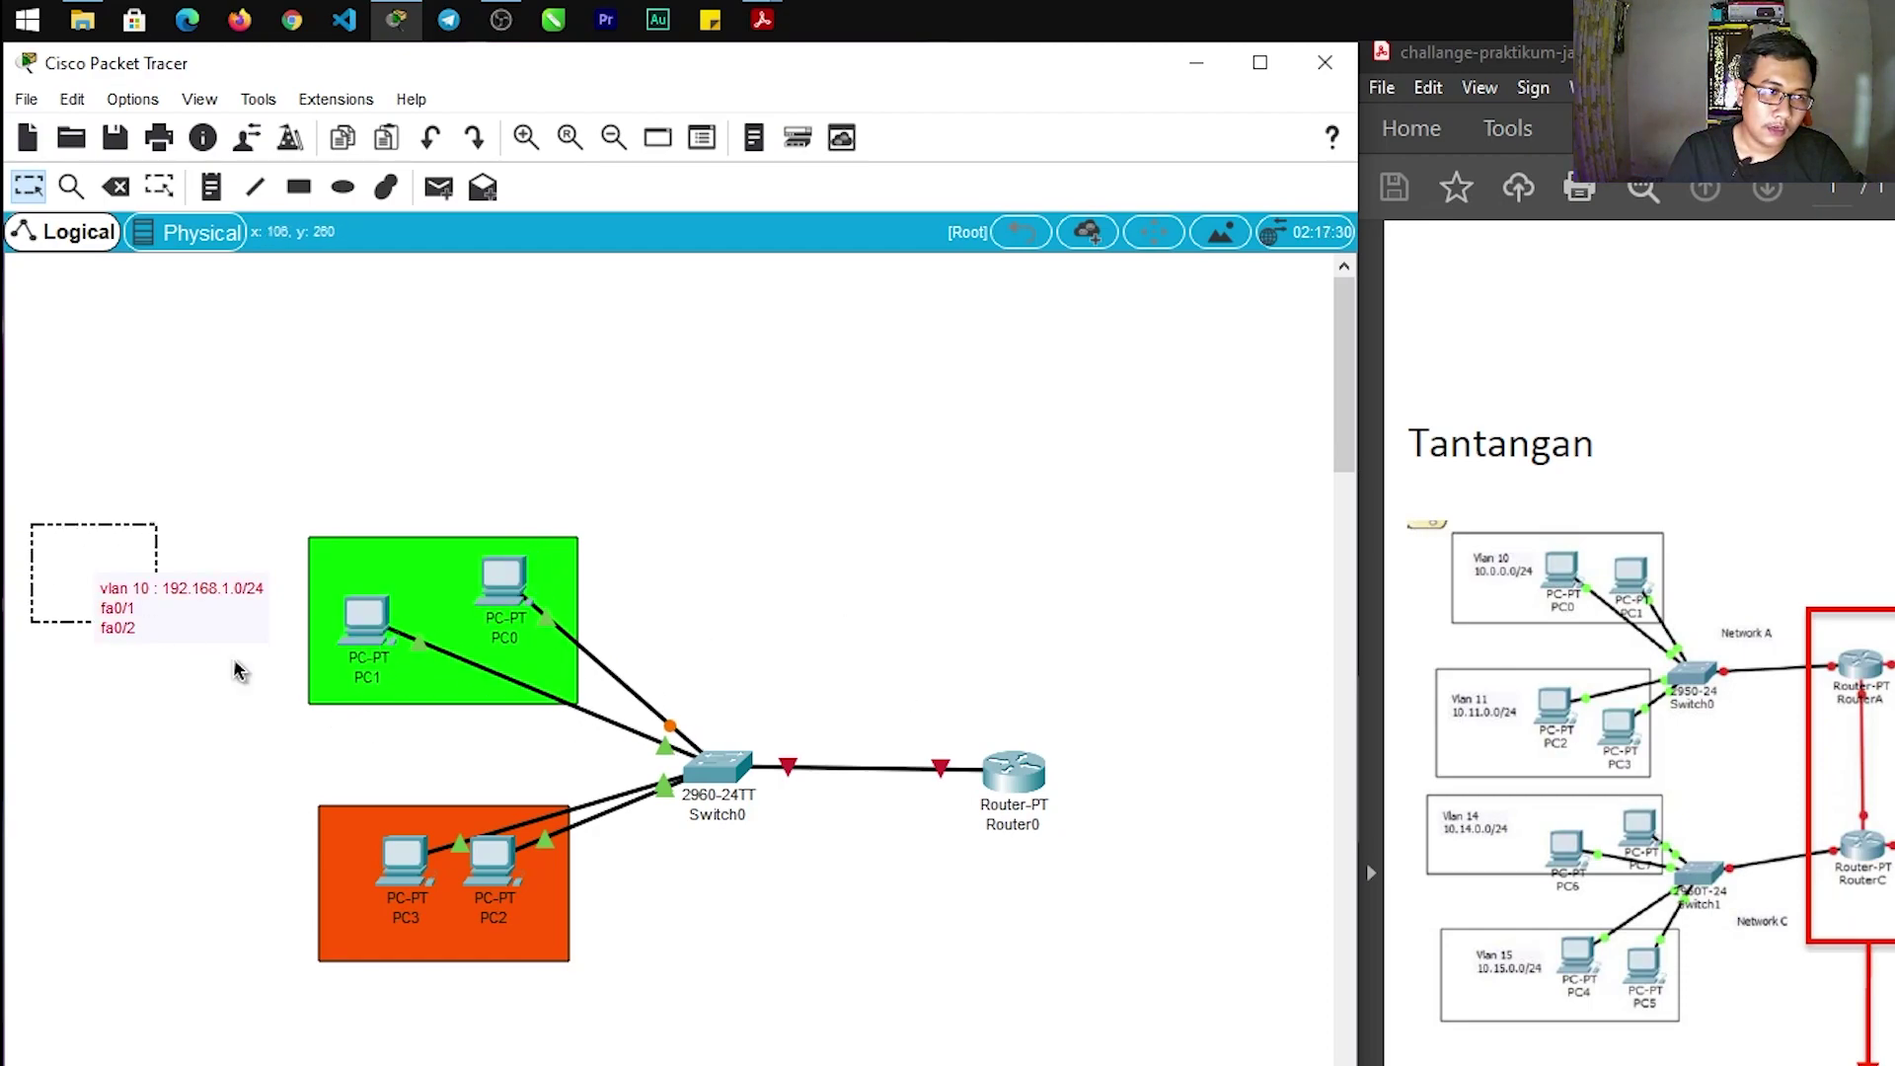
{"action": "left_click_drag", "start_coordinate": [238, 671], "coordinate": [287, 664]}
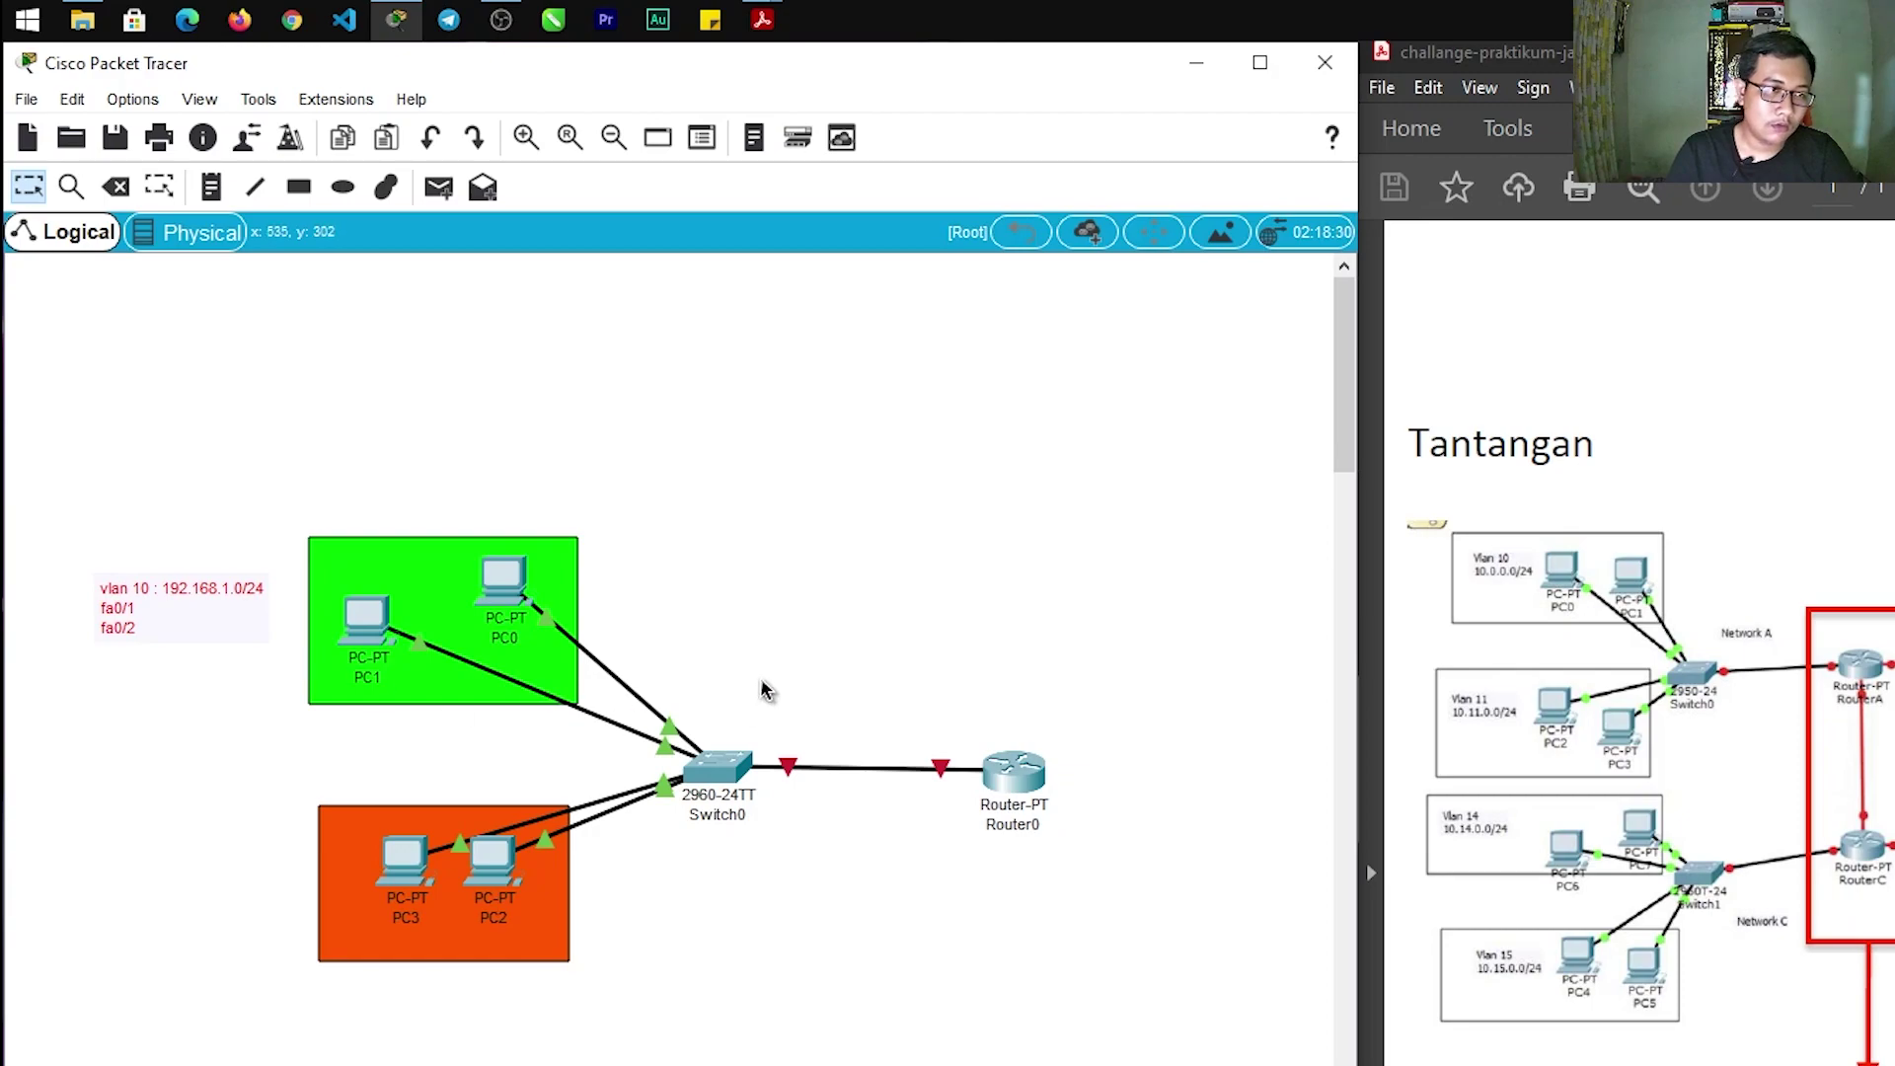
{"action": "key", "text": "ctrl+c"}
{"action": "key", "text": "ctrl+v"}
{"action": "left_click_drag", "start_coordinate": [188, 538], "coordinate": [198, 872]}
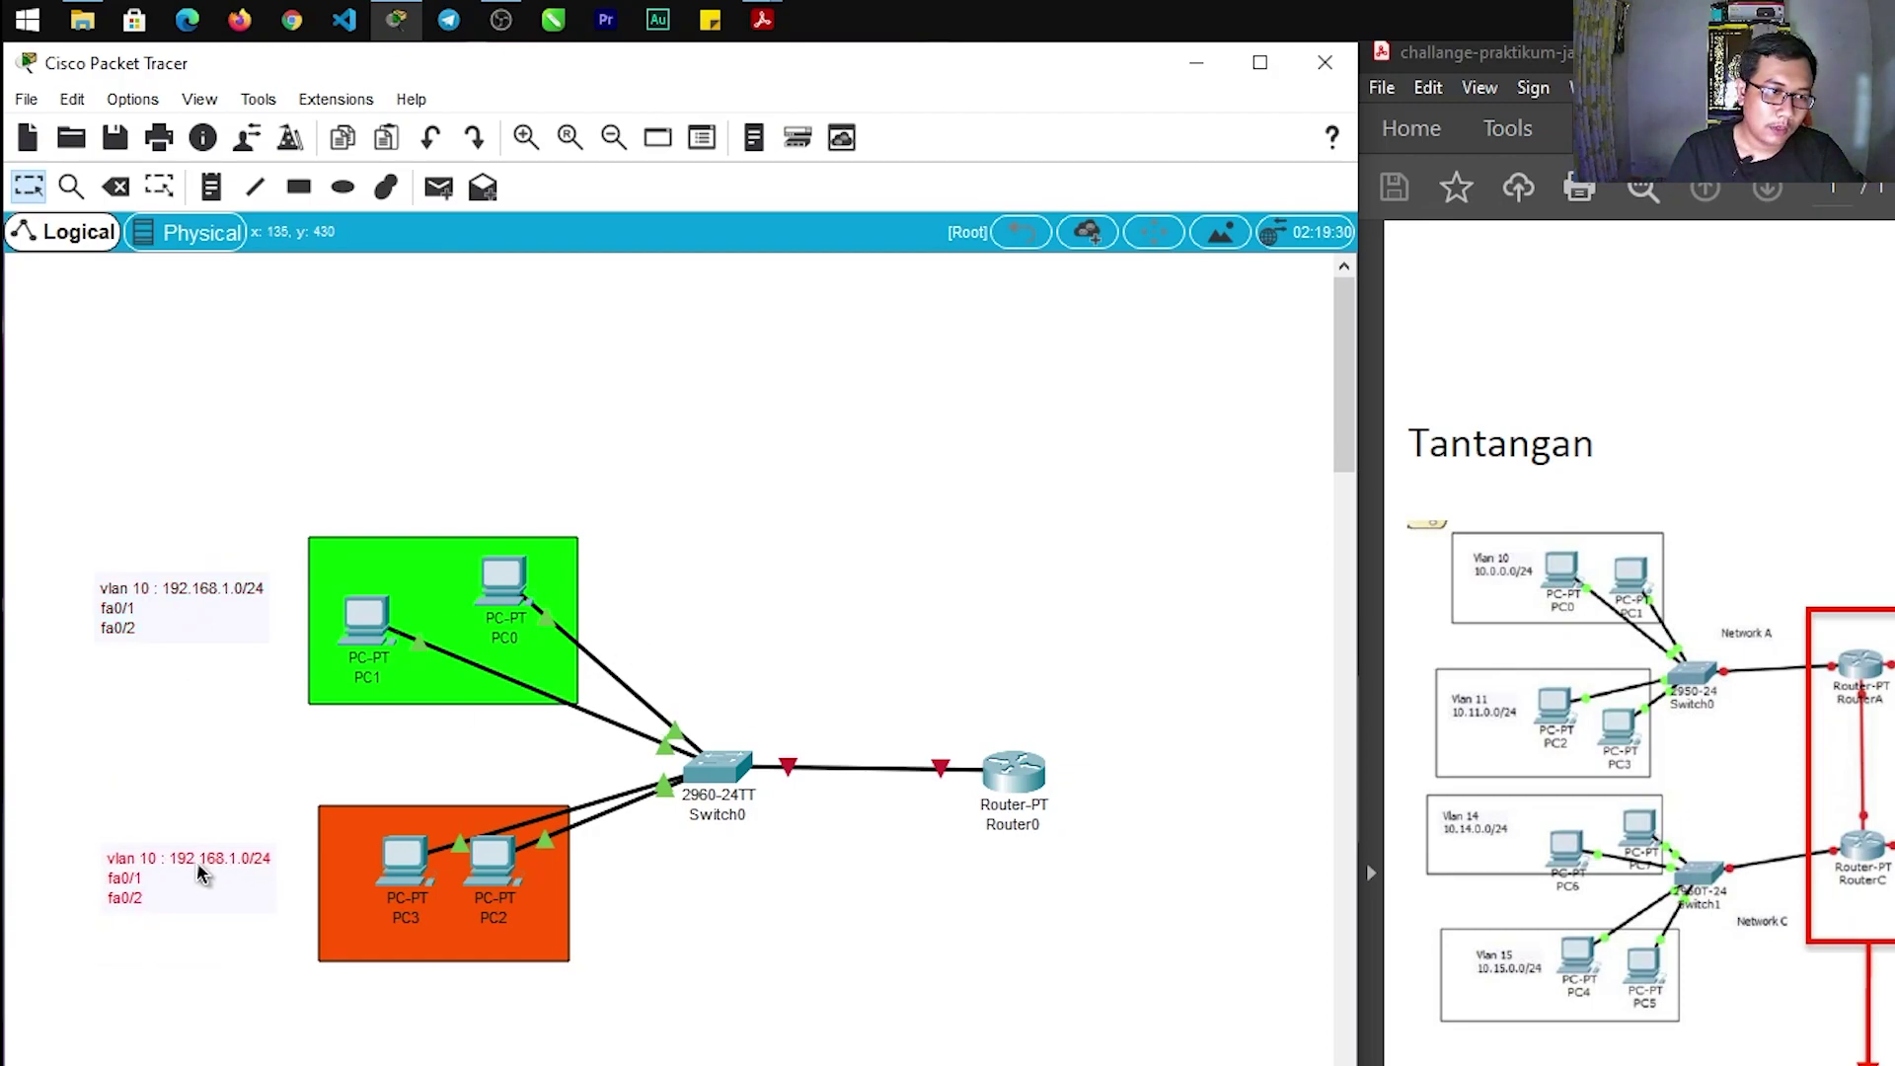
Change the first line of the copied note to "vlan 20 : 192.168.2.0/24"
{"action": "double_click", "coordinate": [170, 862]}
{"action": "left_click", "coordinate": [144, 856]}
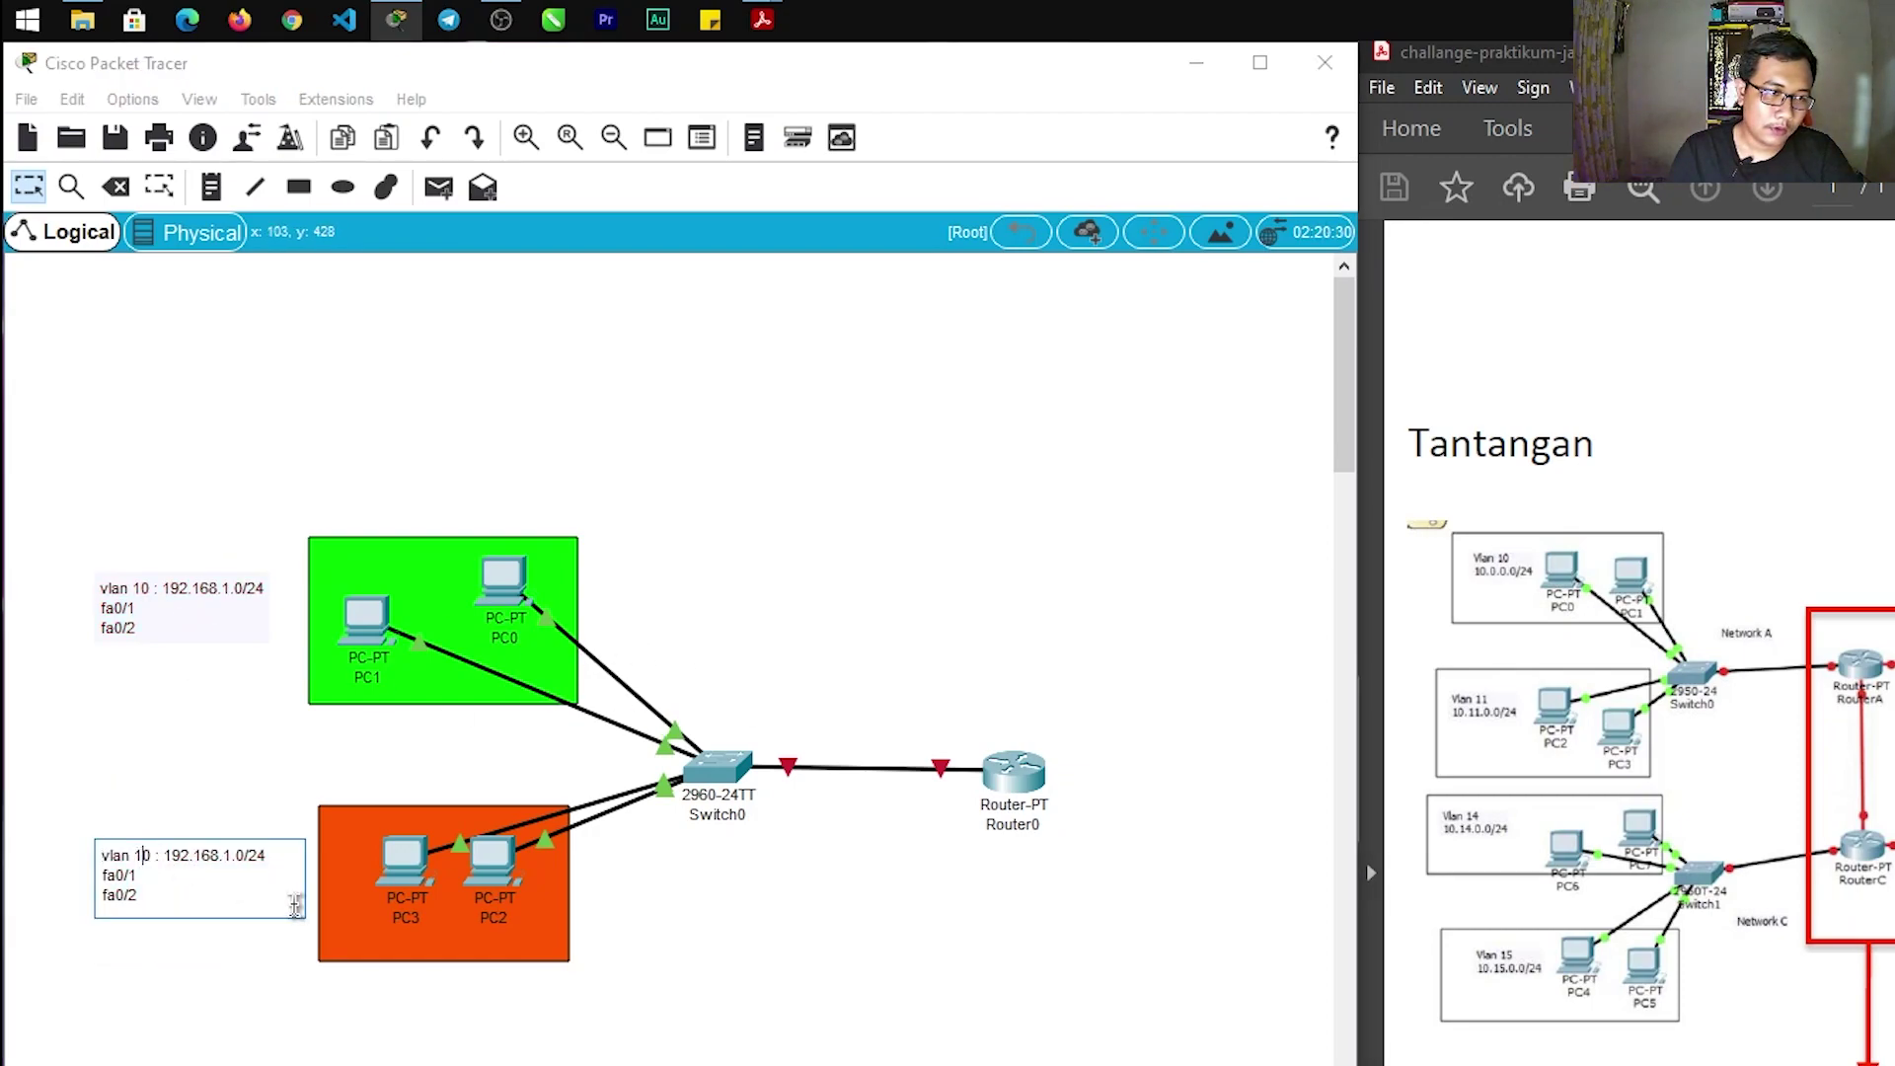
{"action": "key", "text": "BackSpace"}
{"action": "type", "text": "2"}
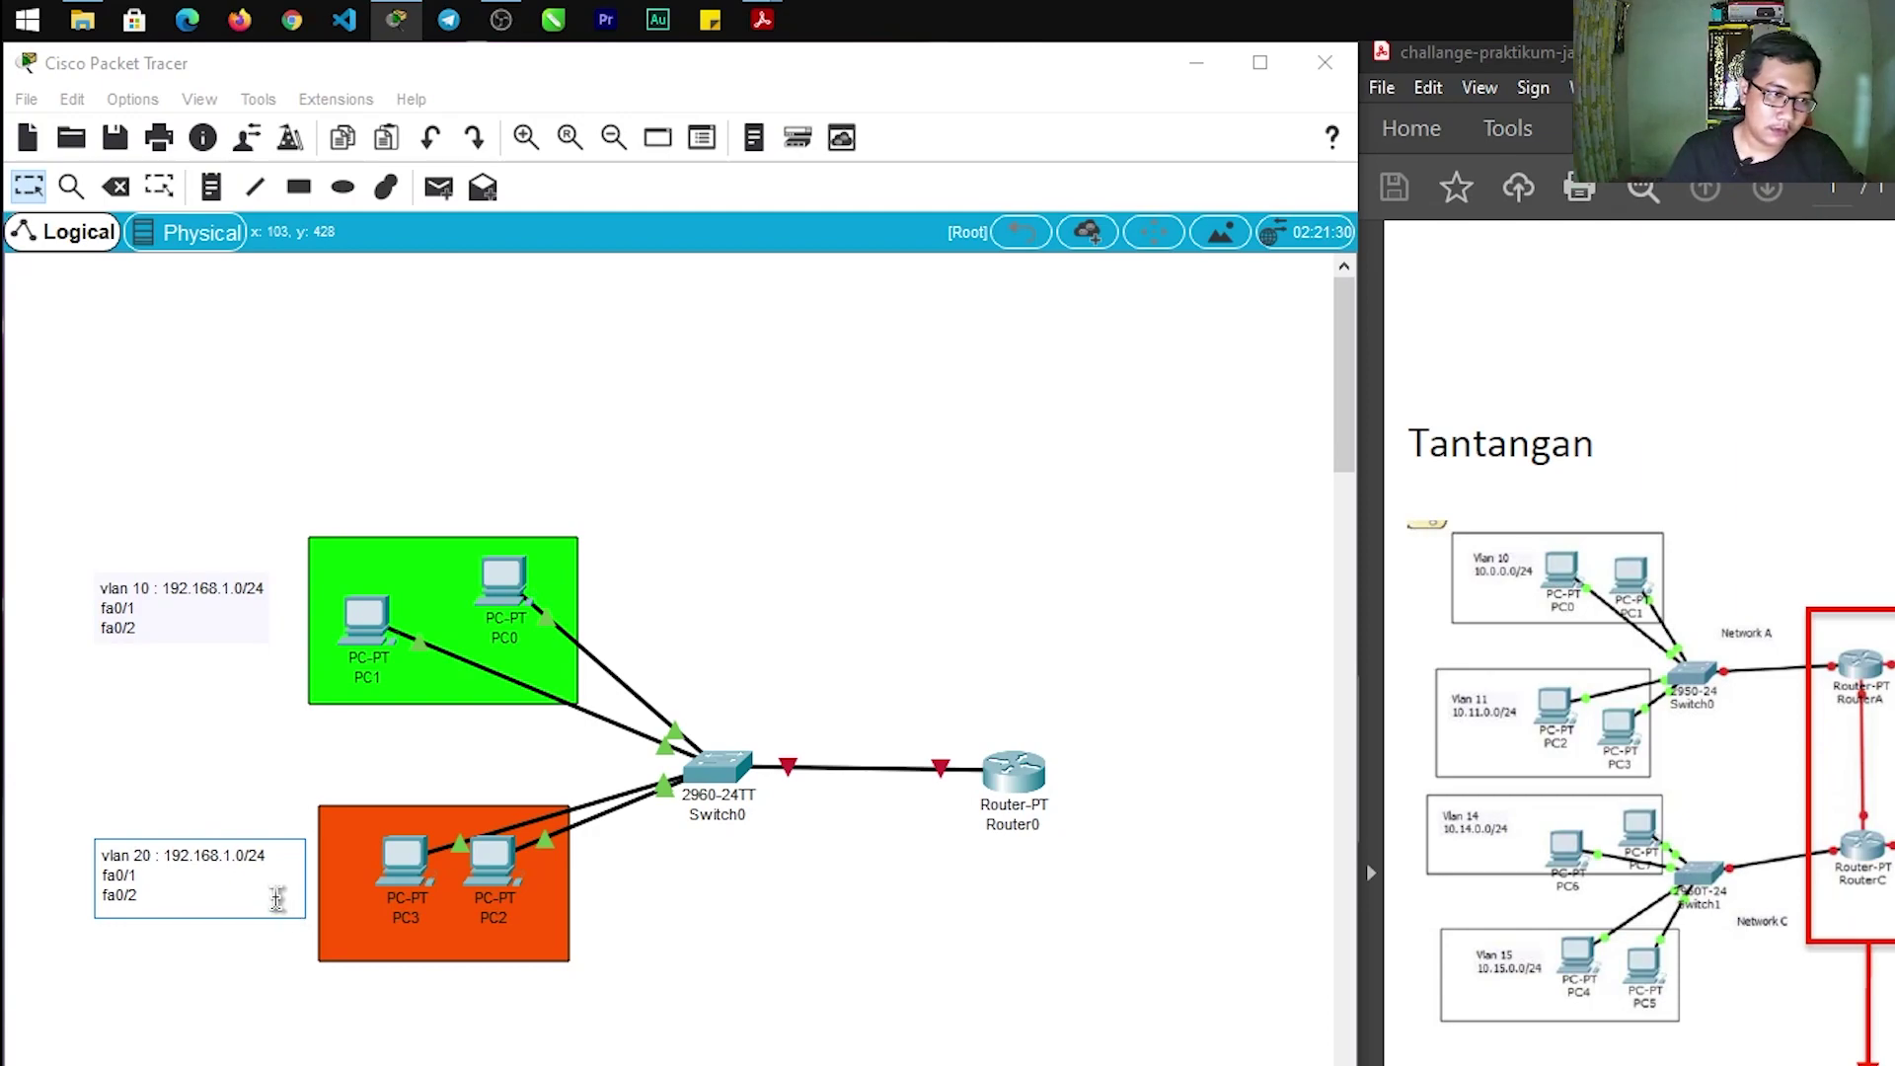
{"action": "left_click", "coordinate": [281, 977]}
{"action": "double_click", "coordinate": [240, 869]}
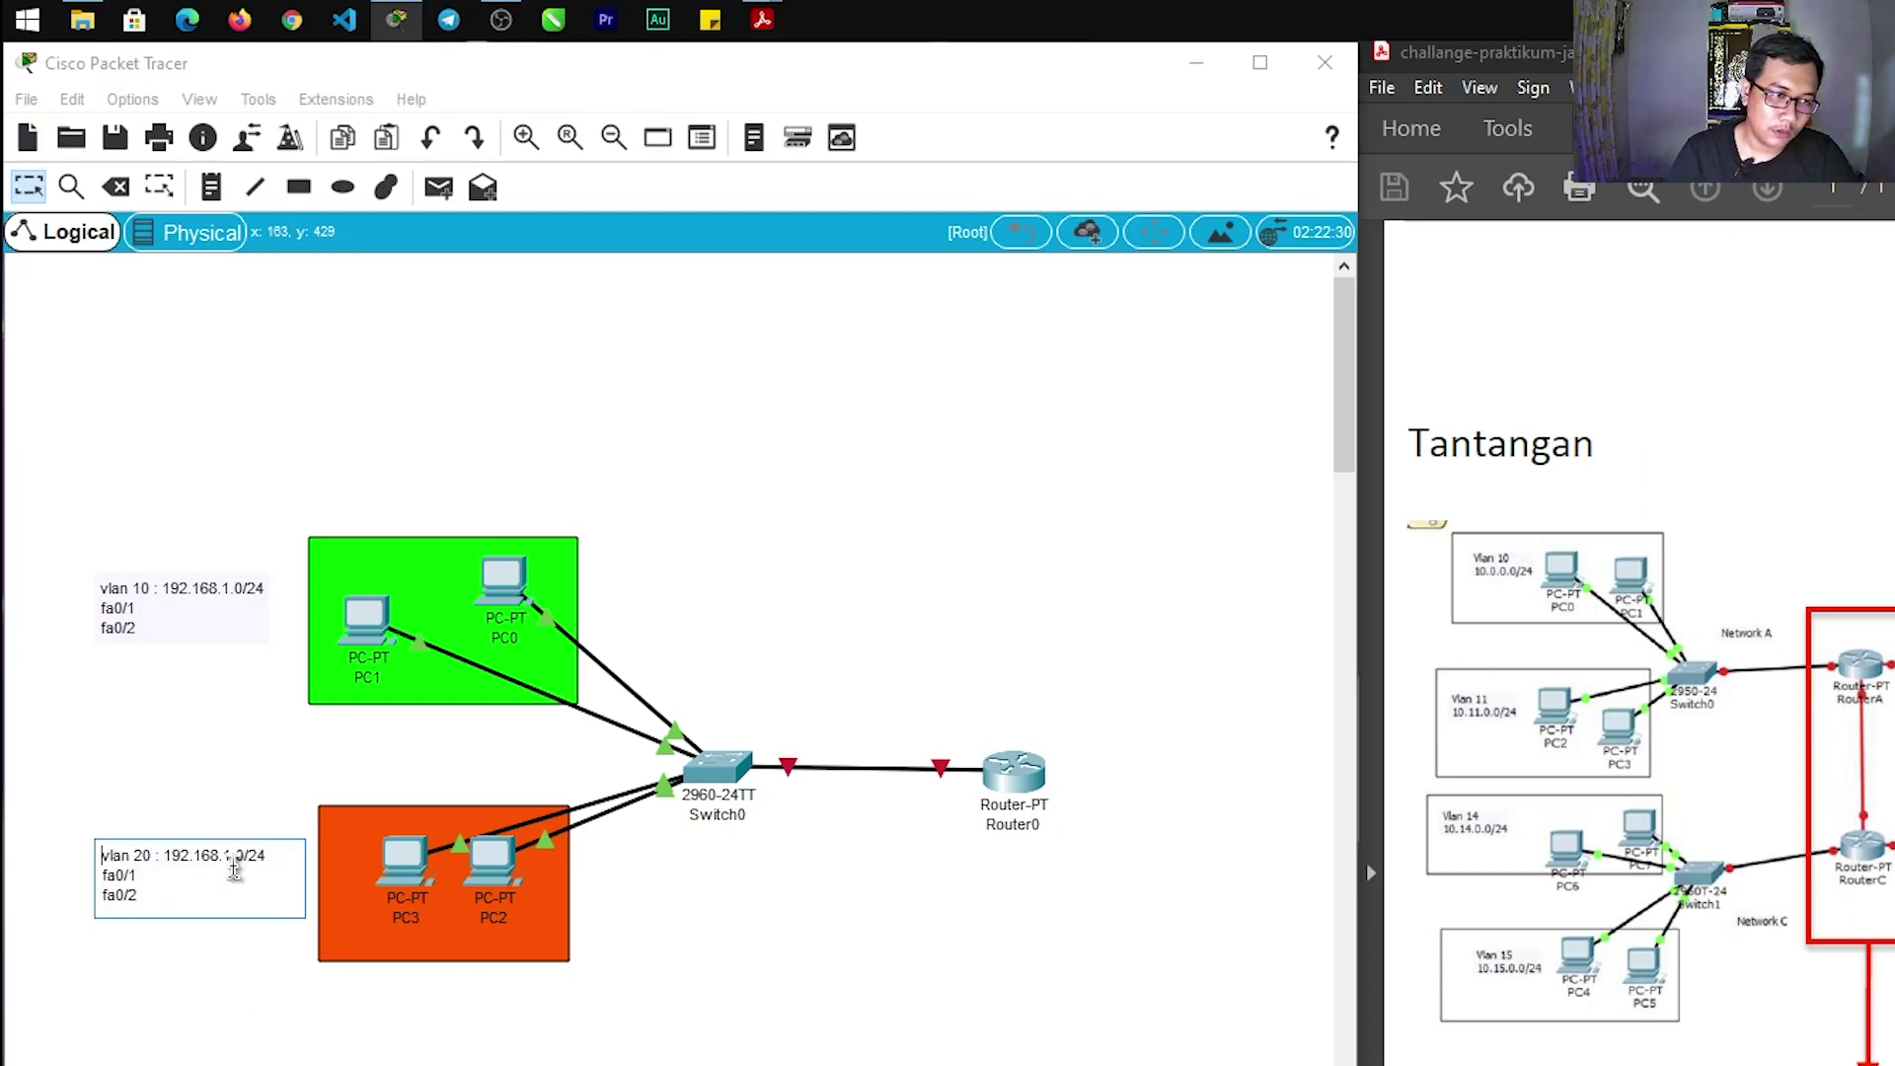
{"action": "left_click", "coordinate": [234, 855]}
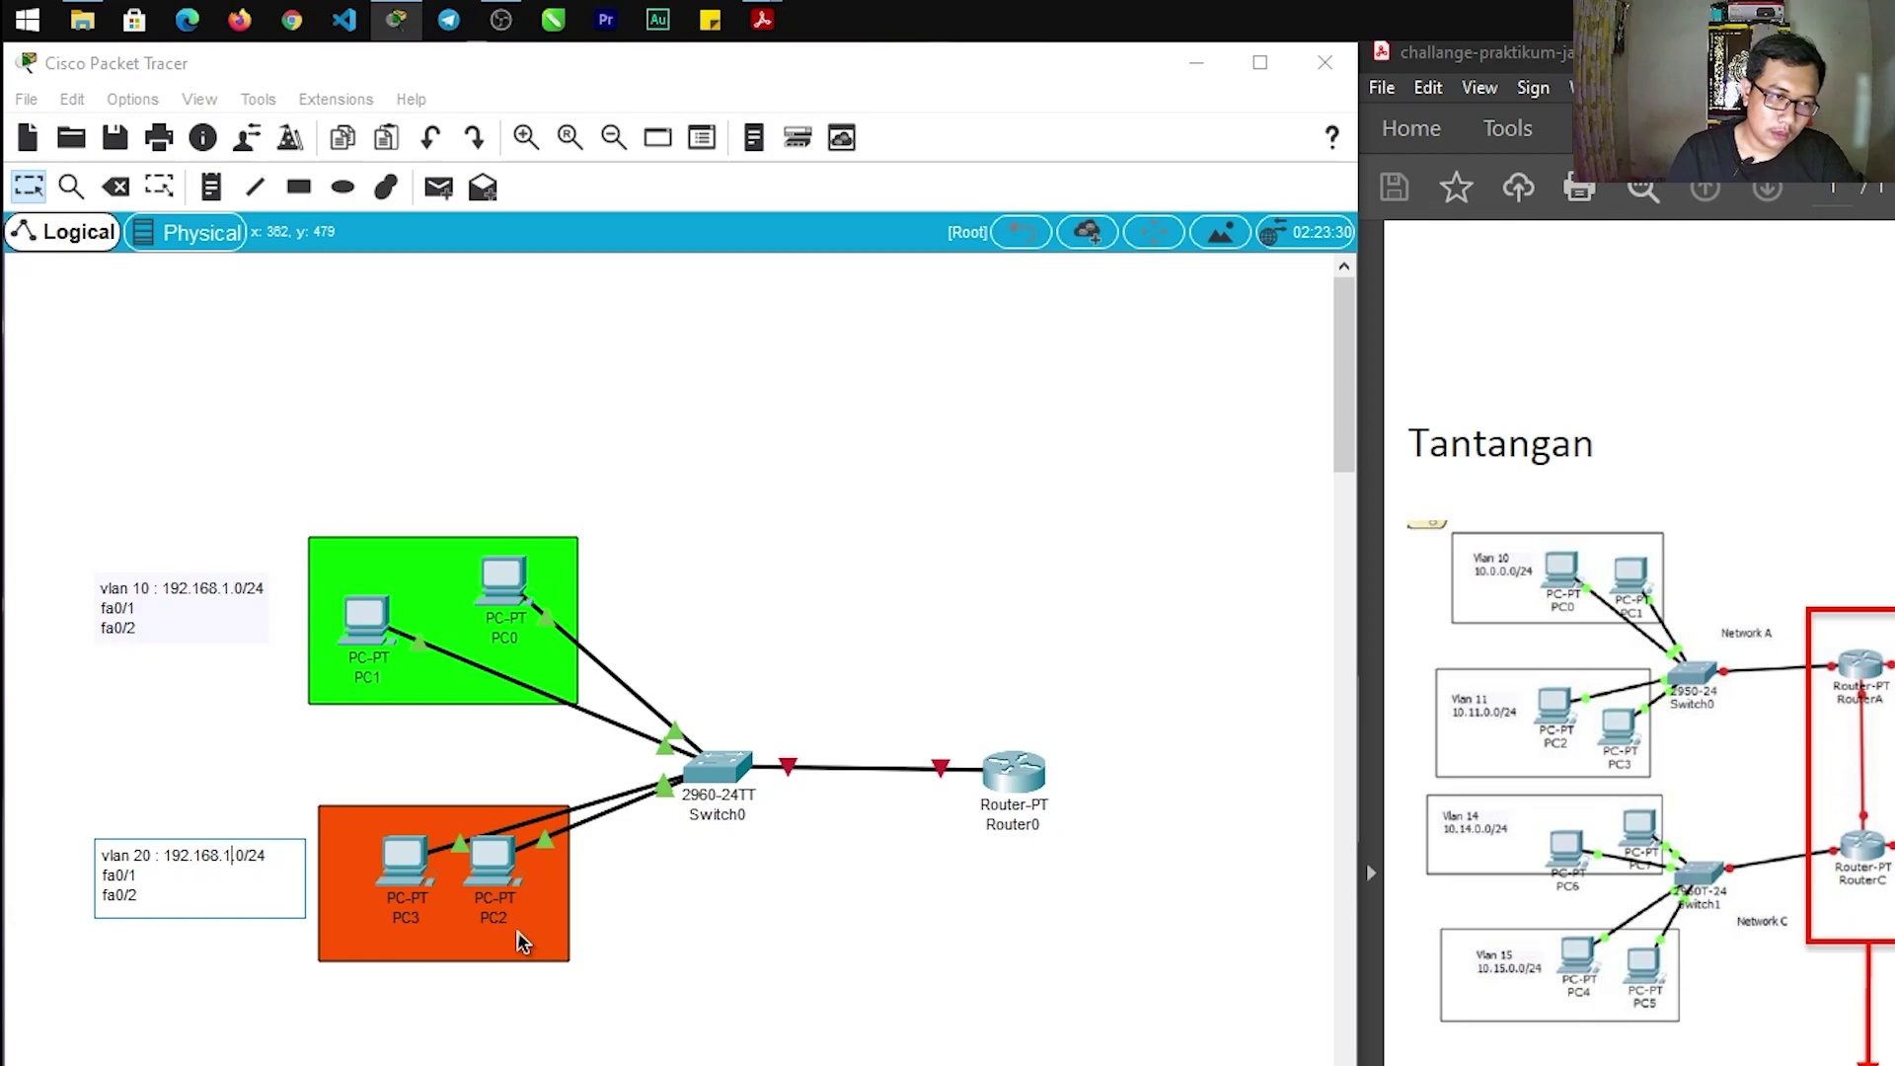
{"action": "key", "text": "BackSpace"}
{"action": "type", "text": "2"}
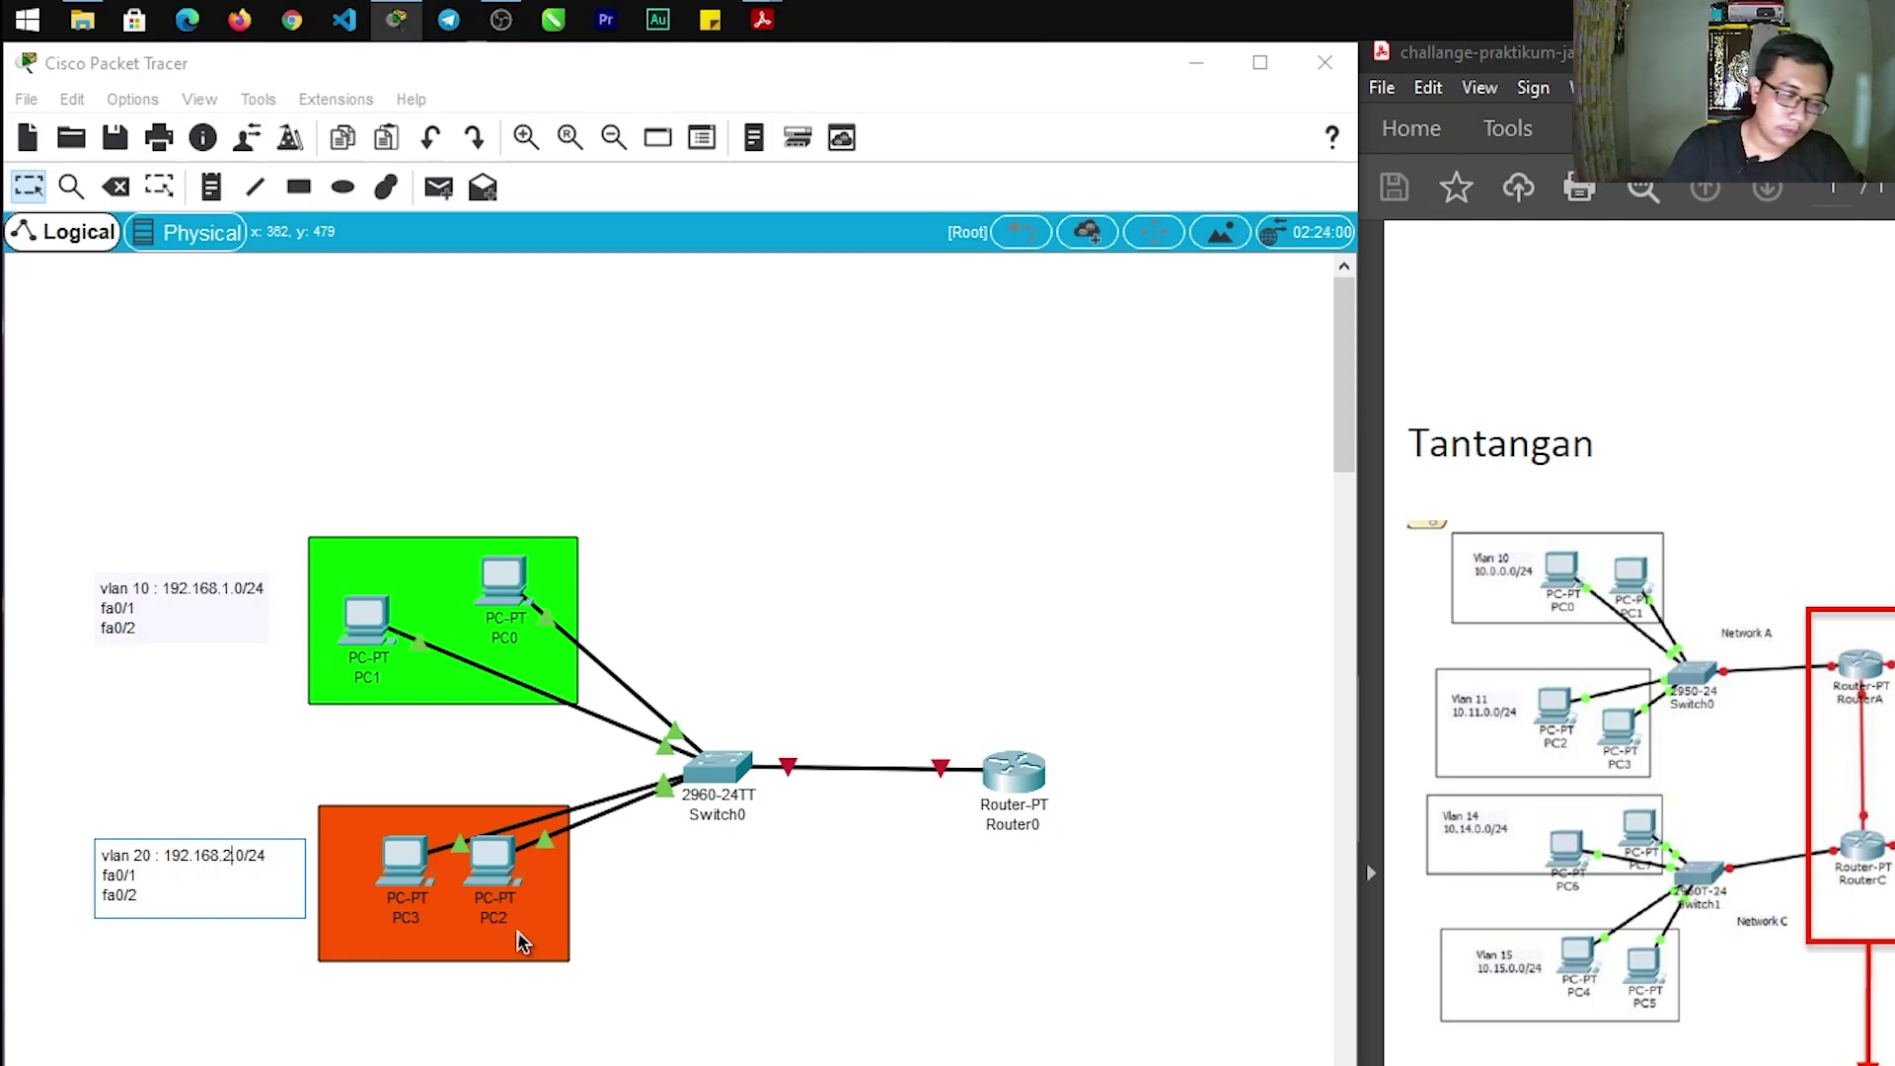
{"action": "left_click", "coordinate": [168, 1033]}
Change the port lines of the VLAN 20 note to "fa0/3" and "fa0/4"
{"action": "double_click", "coordinate": [145, 903]}
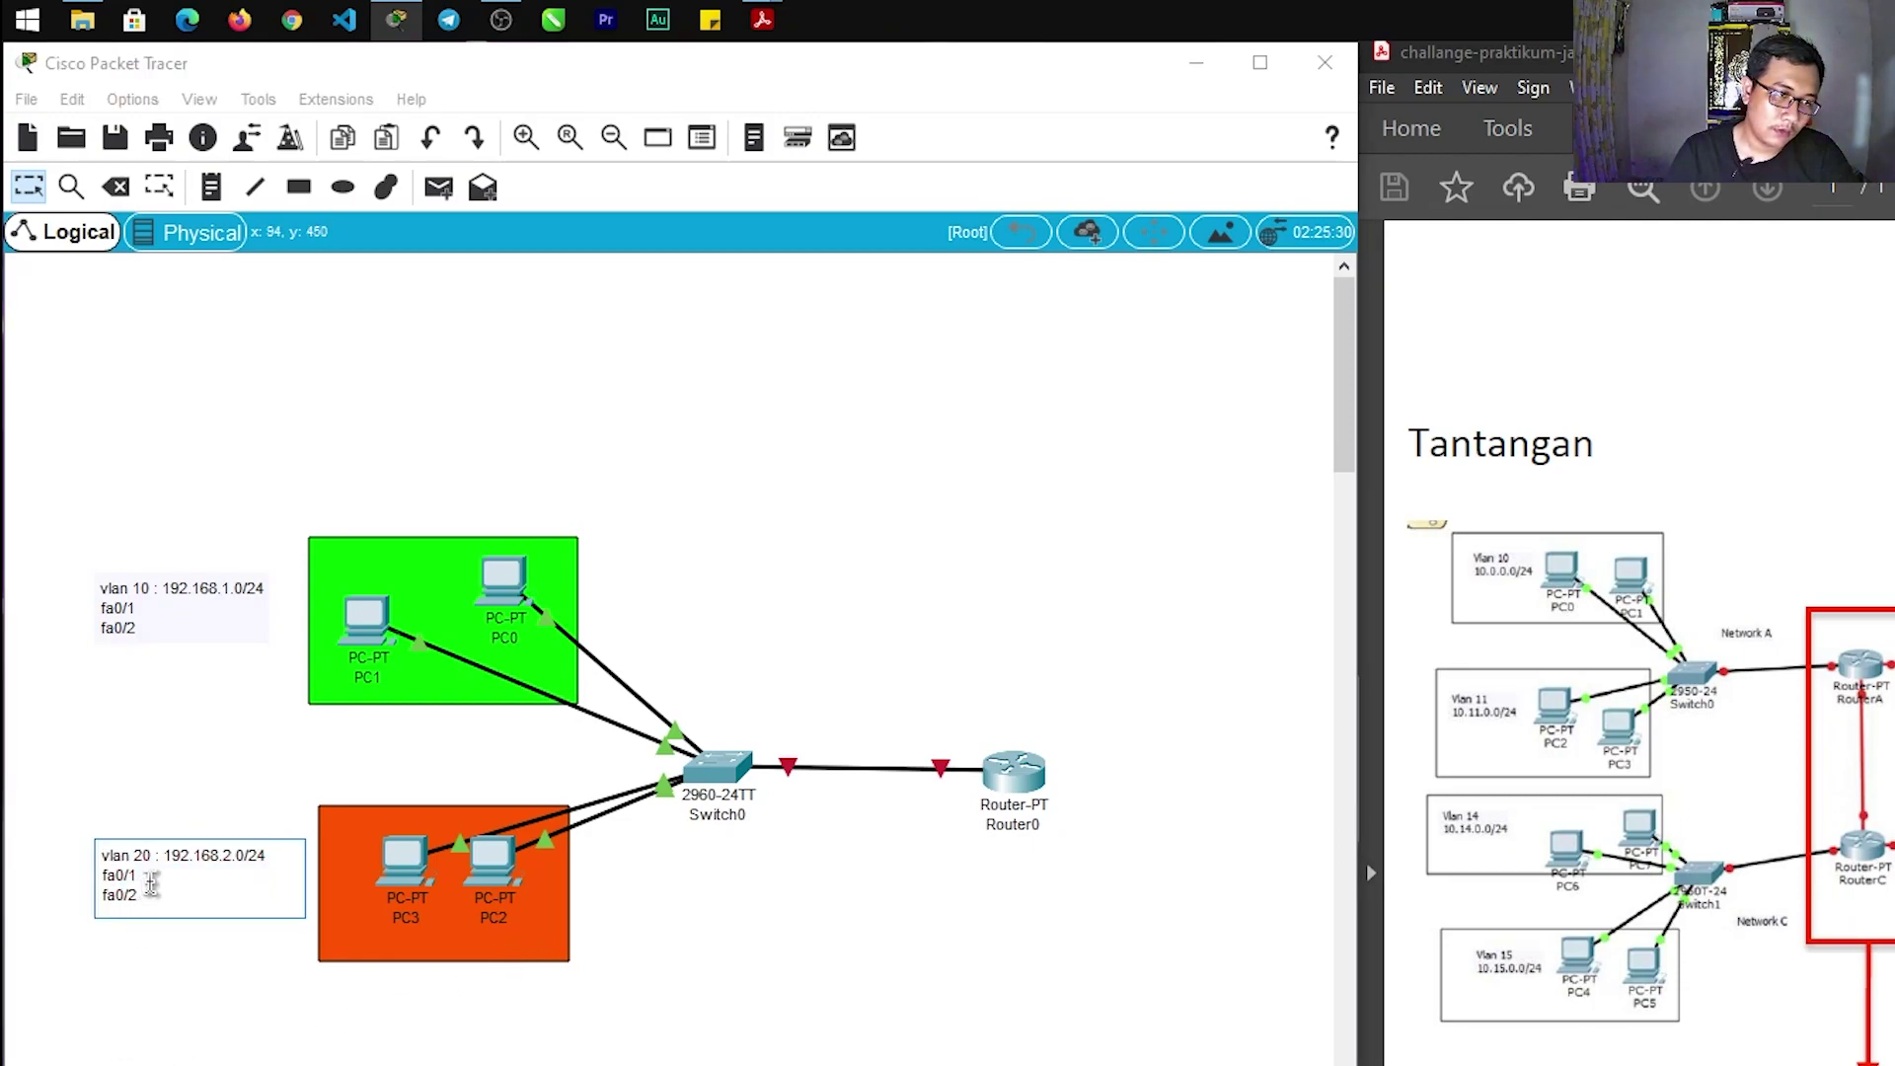
{"action": "left_click", "coordinate": [154, 869]}
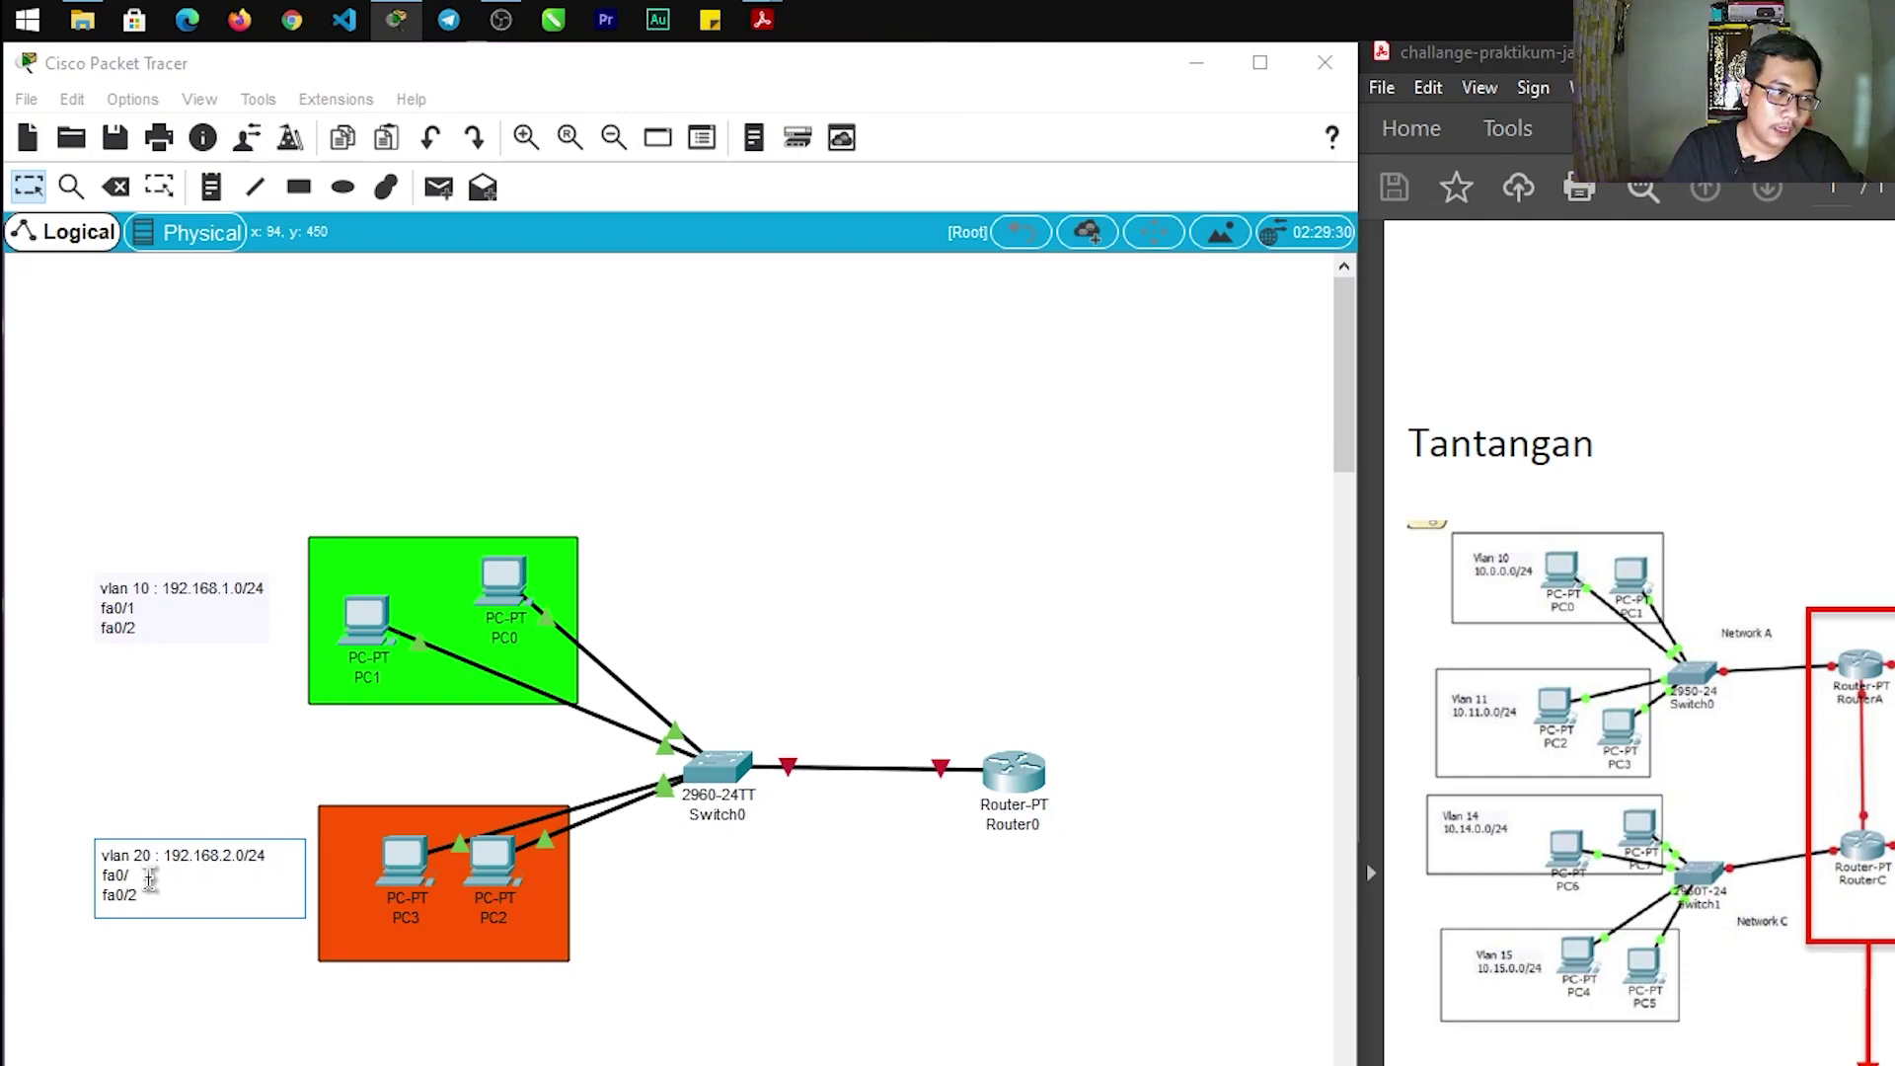
{"action": "type", "text": "3"}
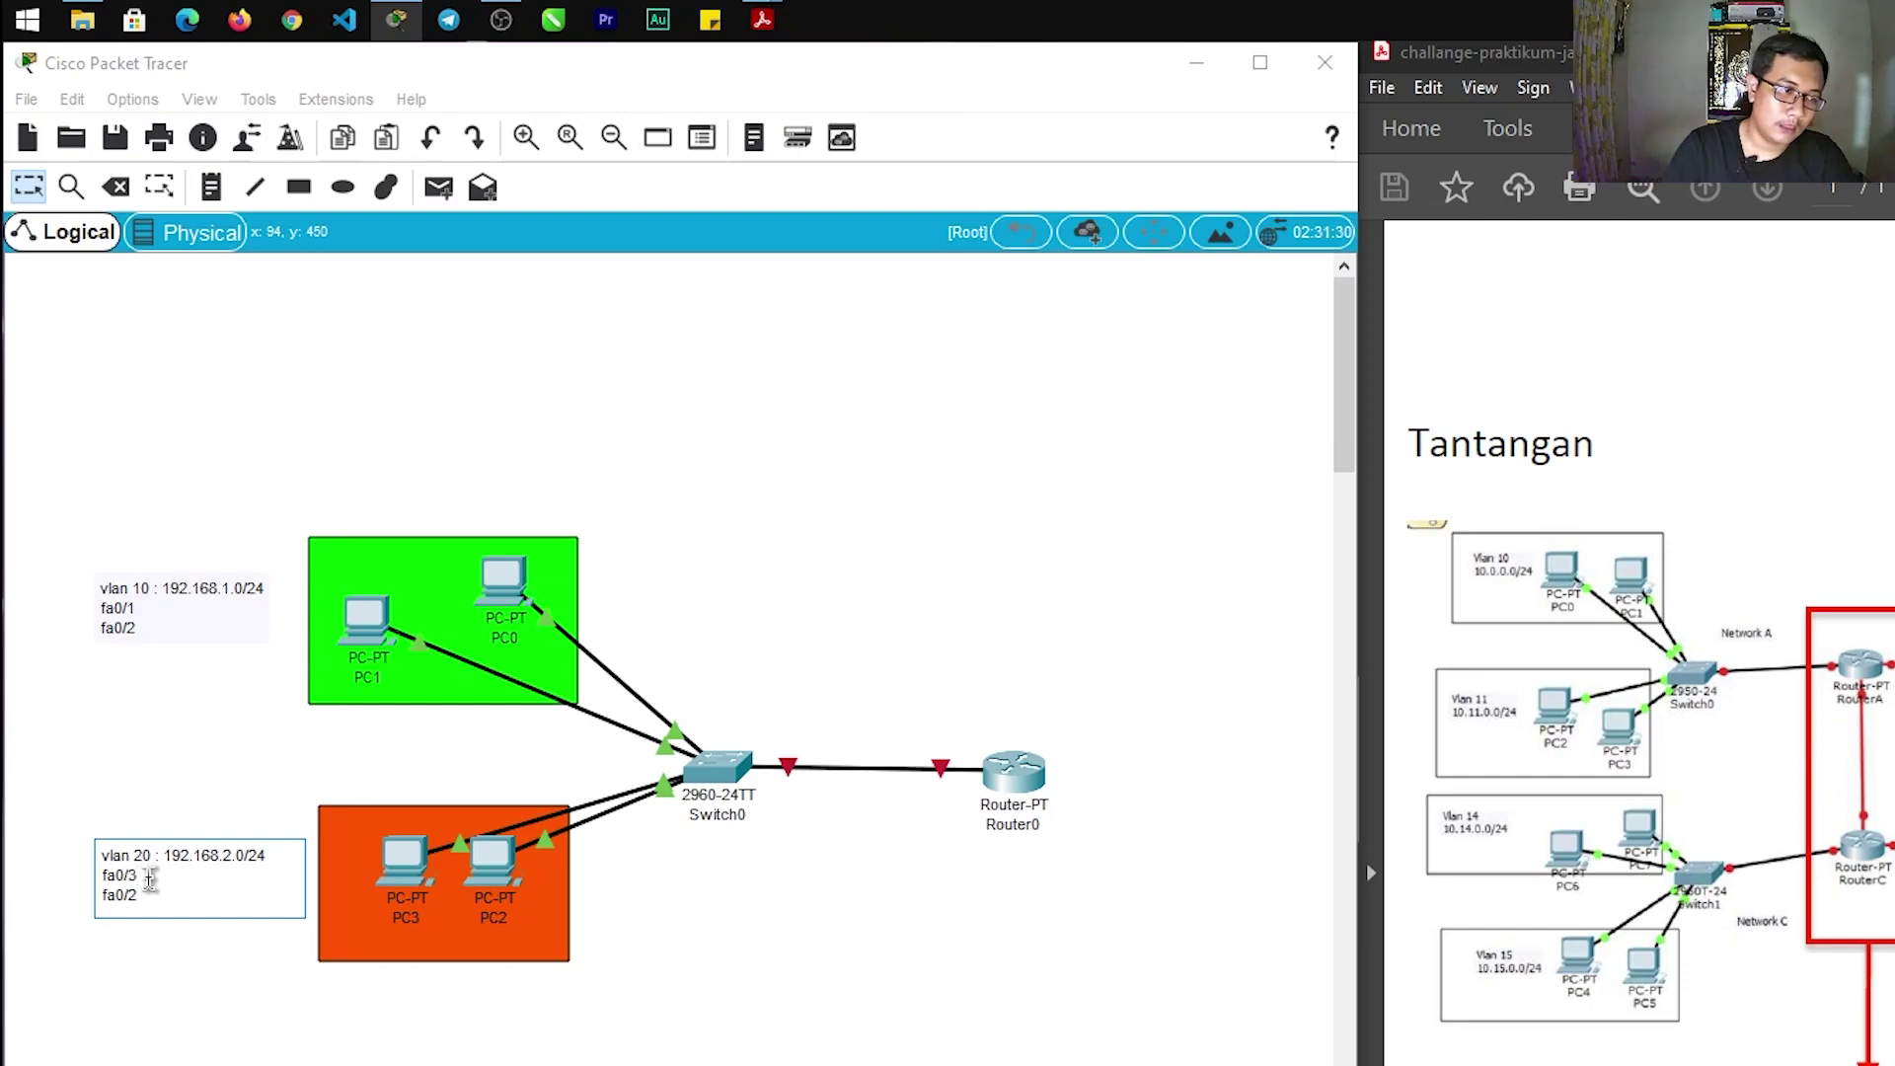
{"action": "left_click", "coordinate": [60, 898]}
{"action": "left_click_drag", "start_coordinate": [992, 769], "coordinate": [1012, 776]}
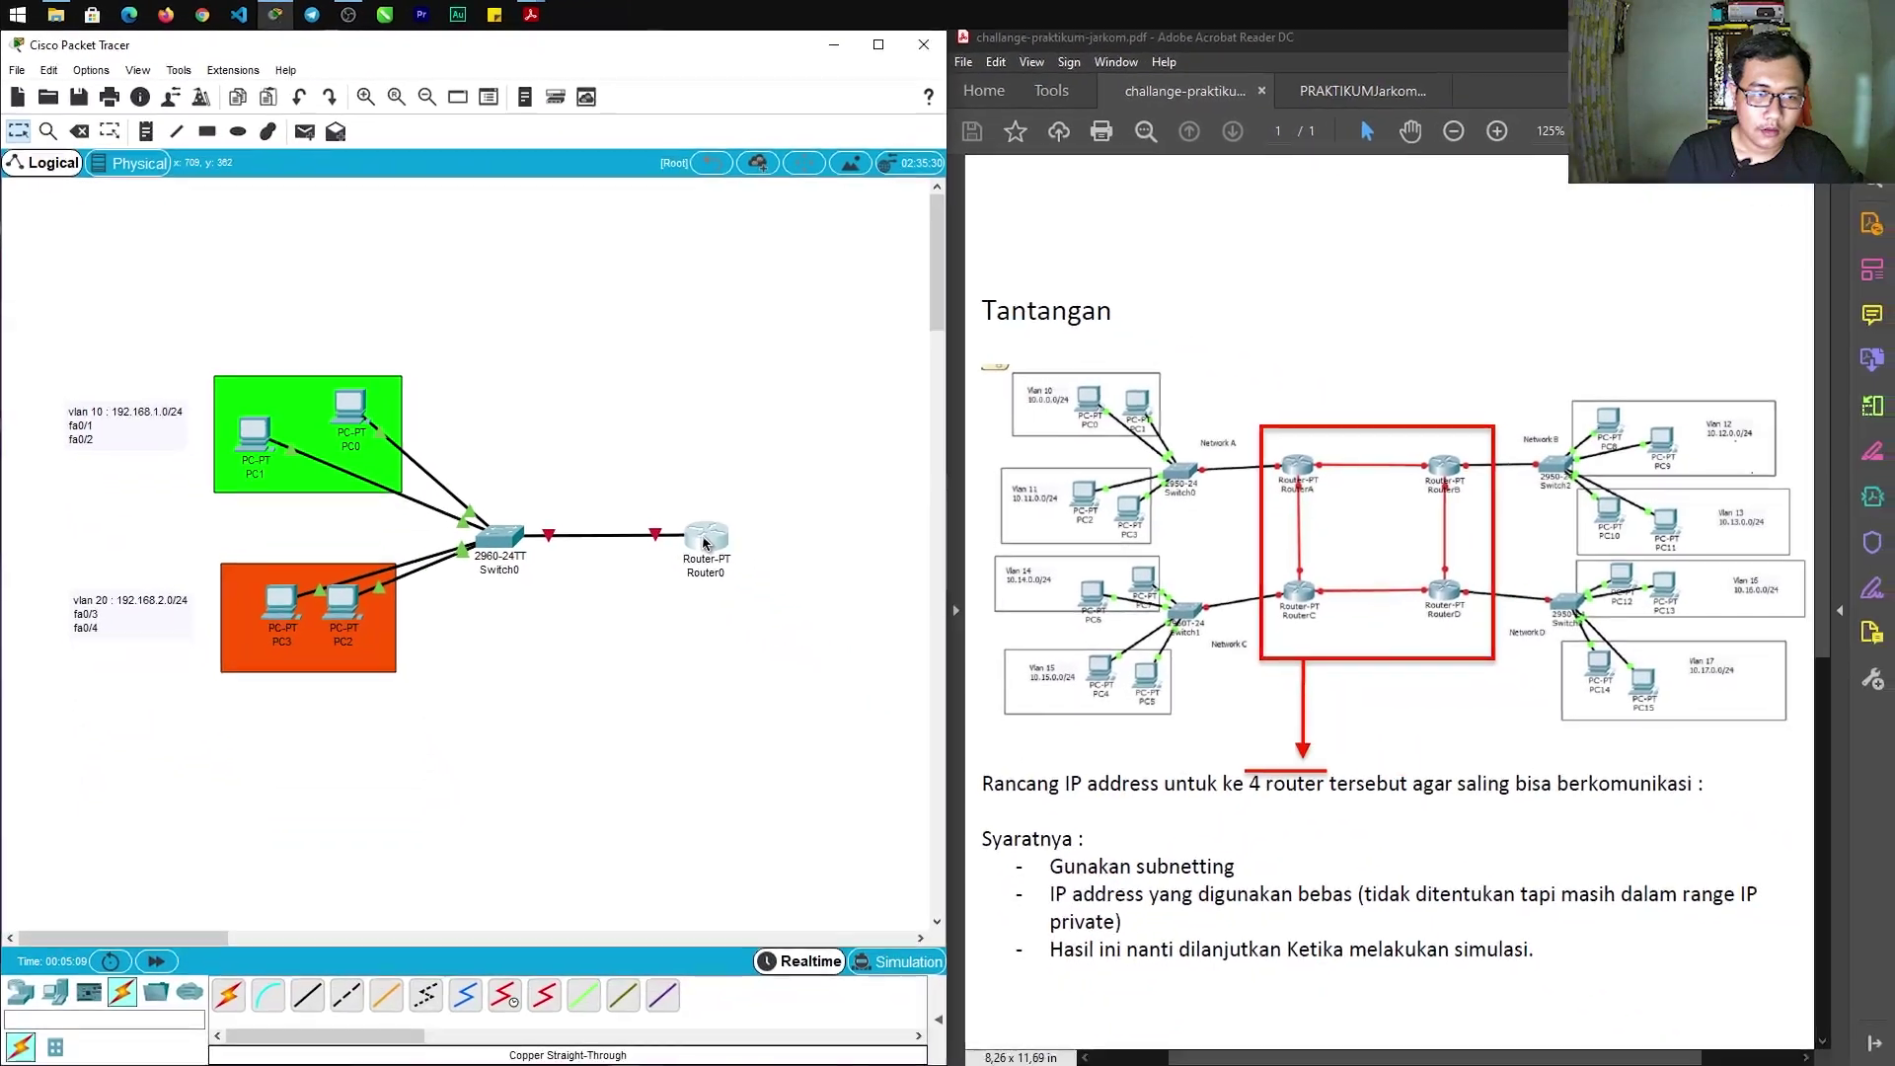
{"action": "left_click", "coordinate": [652, 633]}
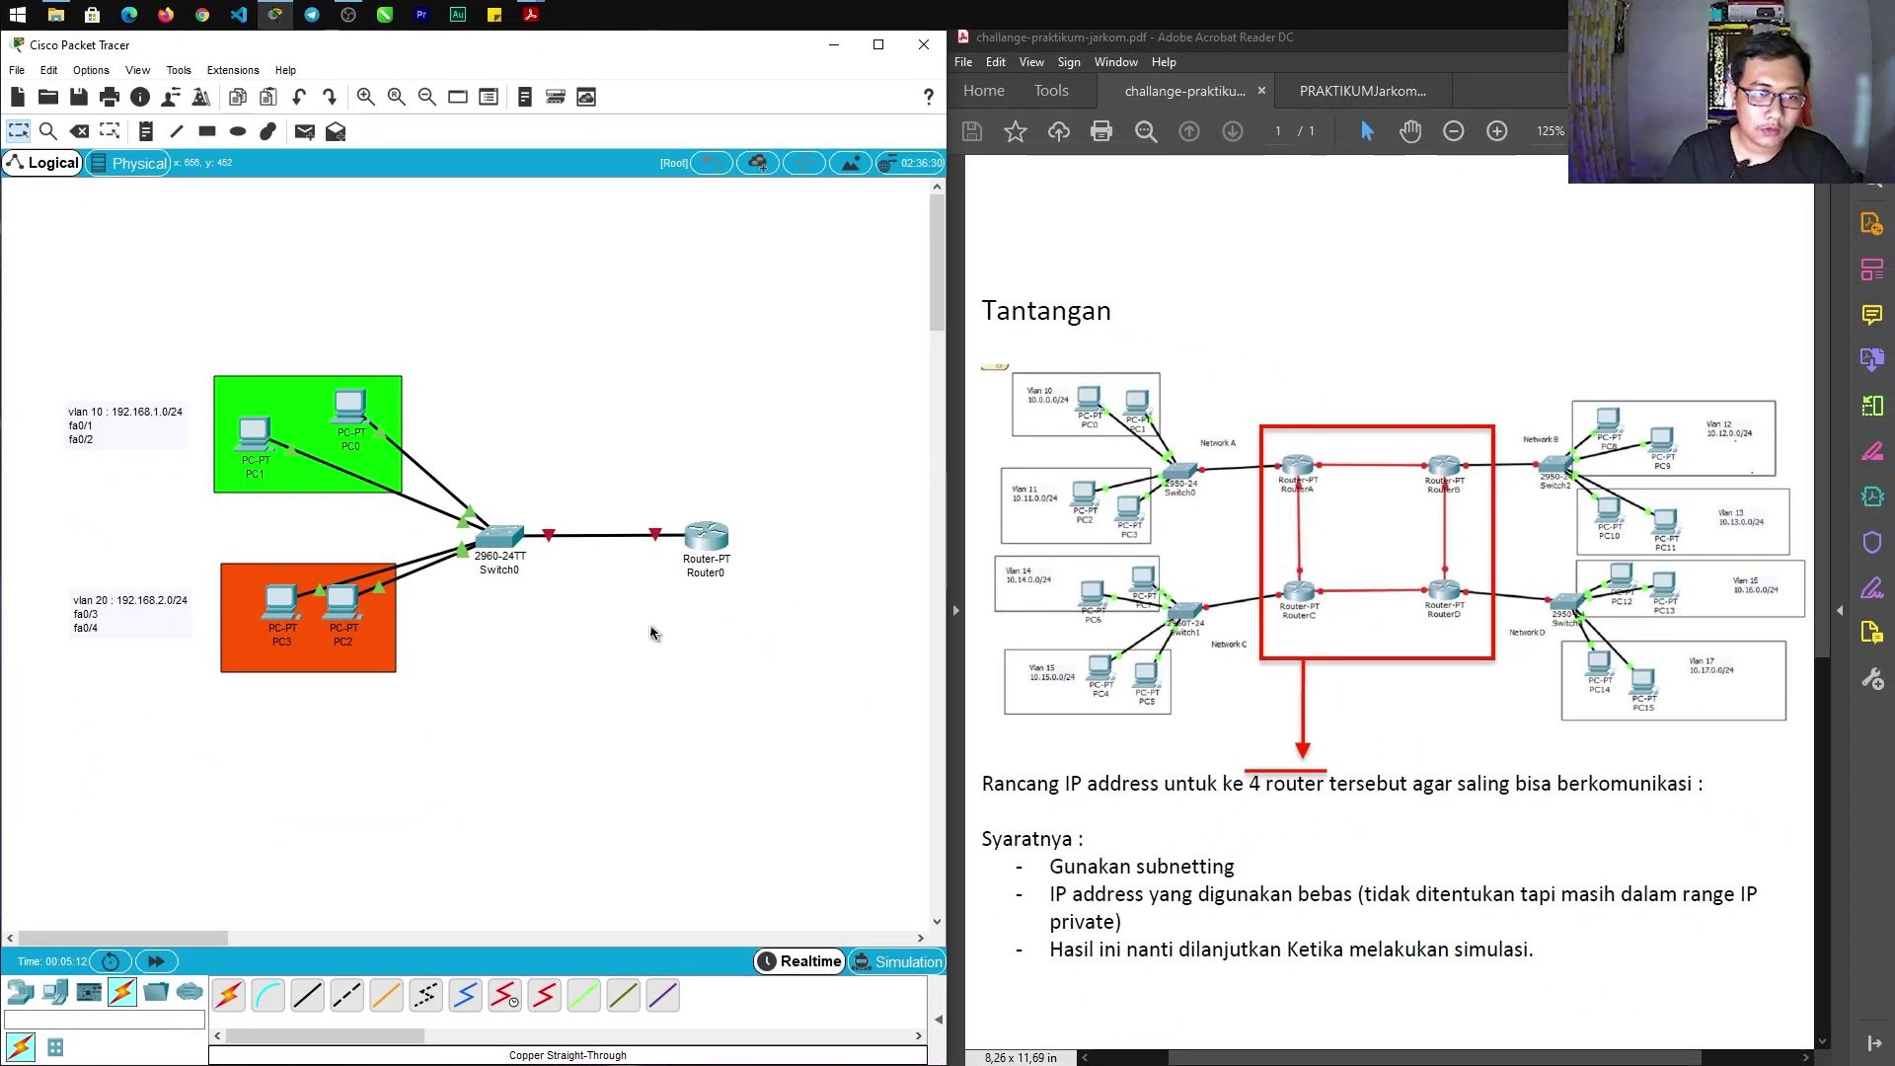
Open Switch0's command line and enter global configuration mode with the commands en and conf t
{"action": "left_click", "coordinate": [519, 542]}
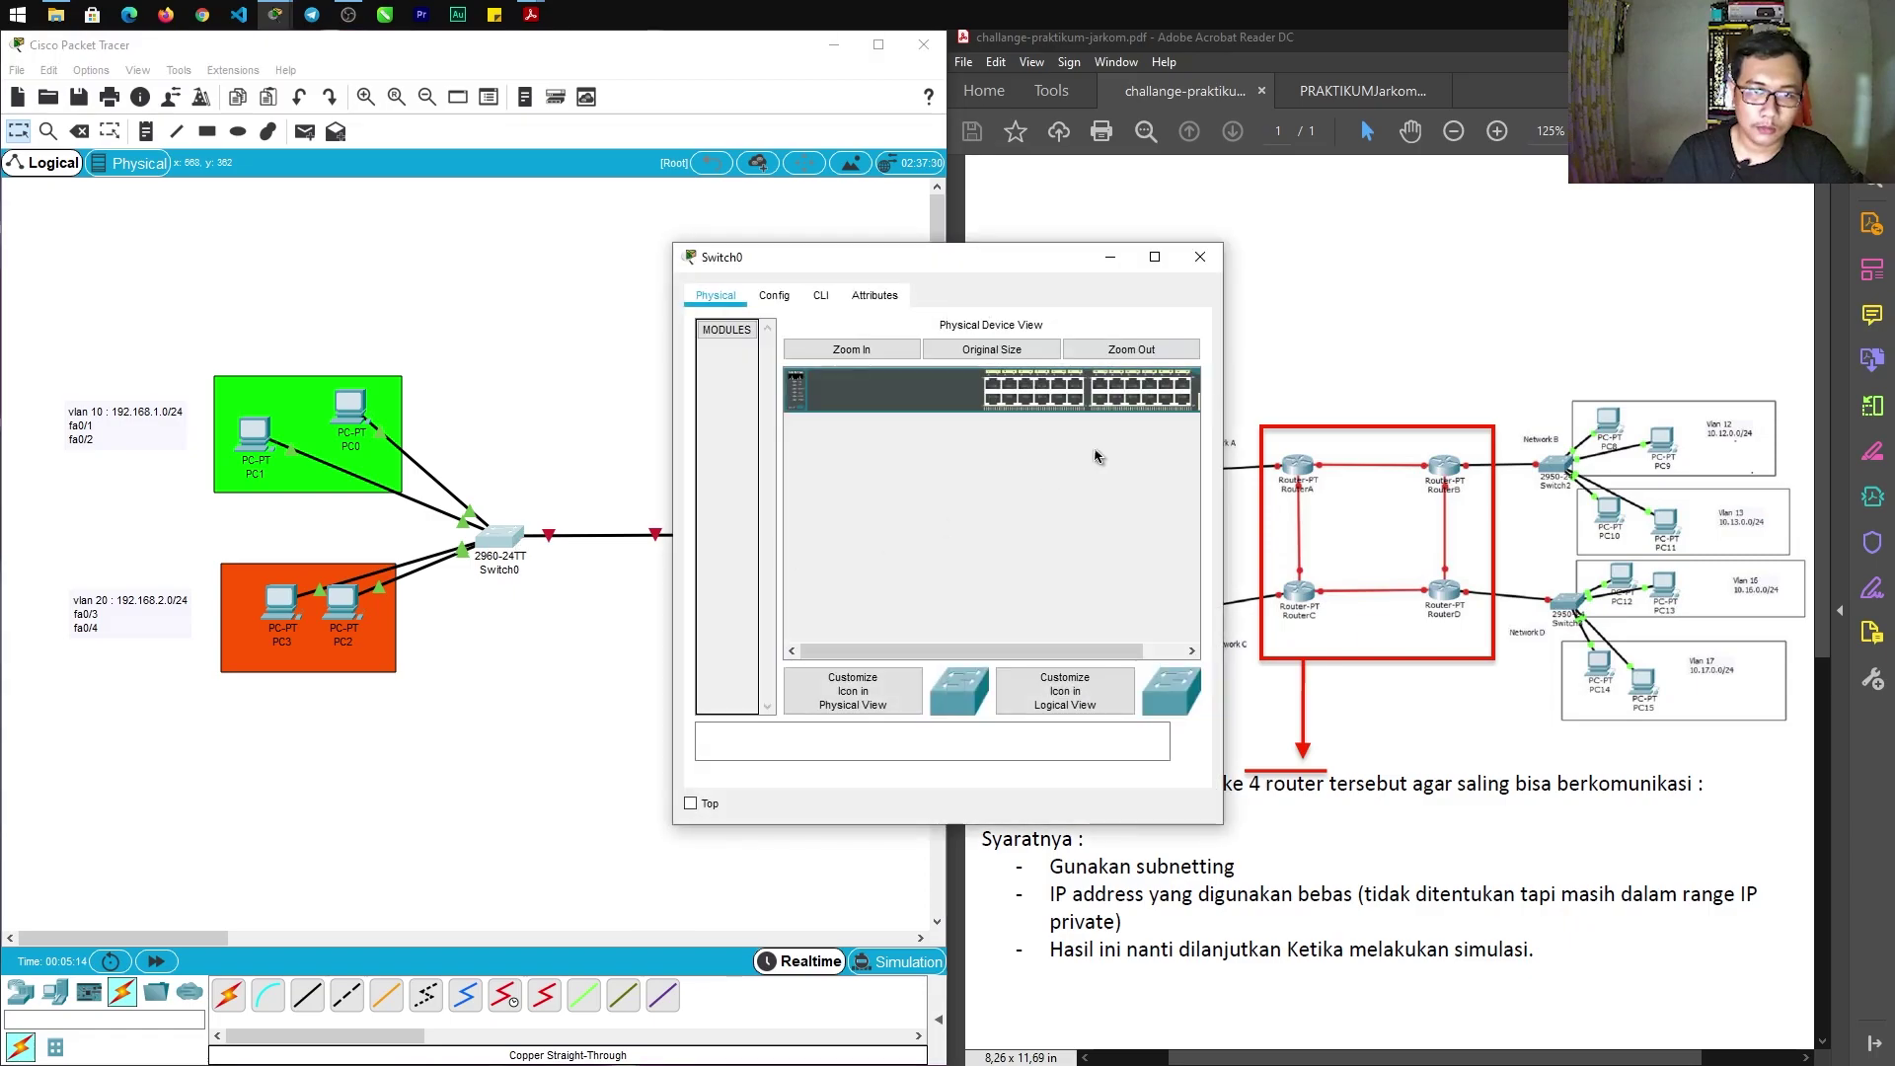
{"action": "left_click", "coordinate": [823, 297]}
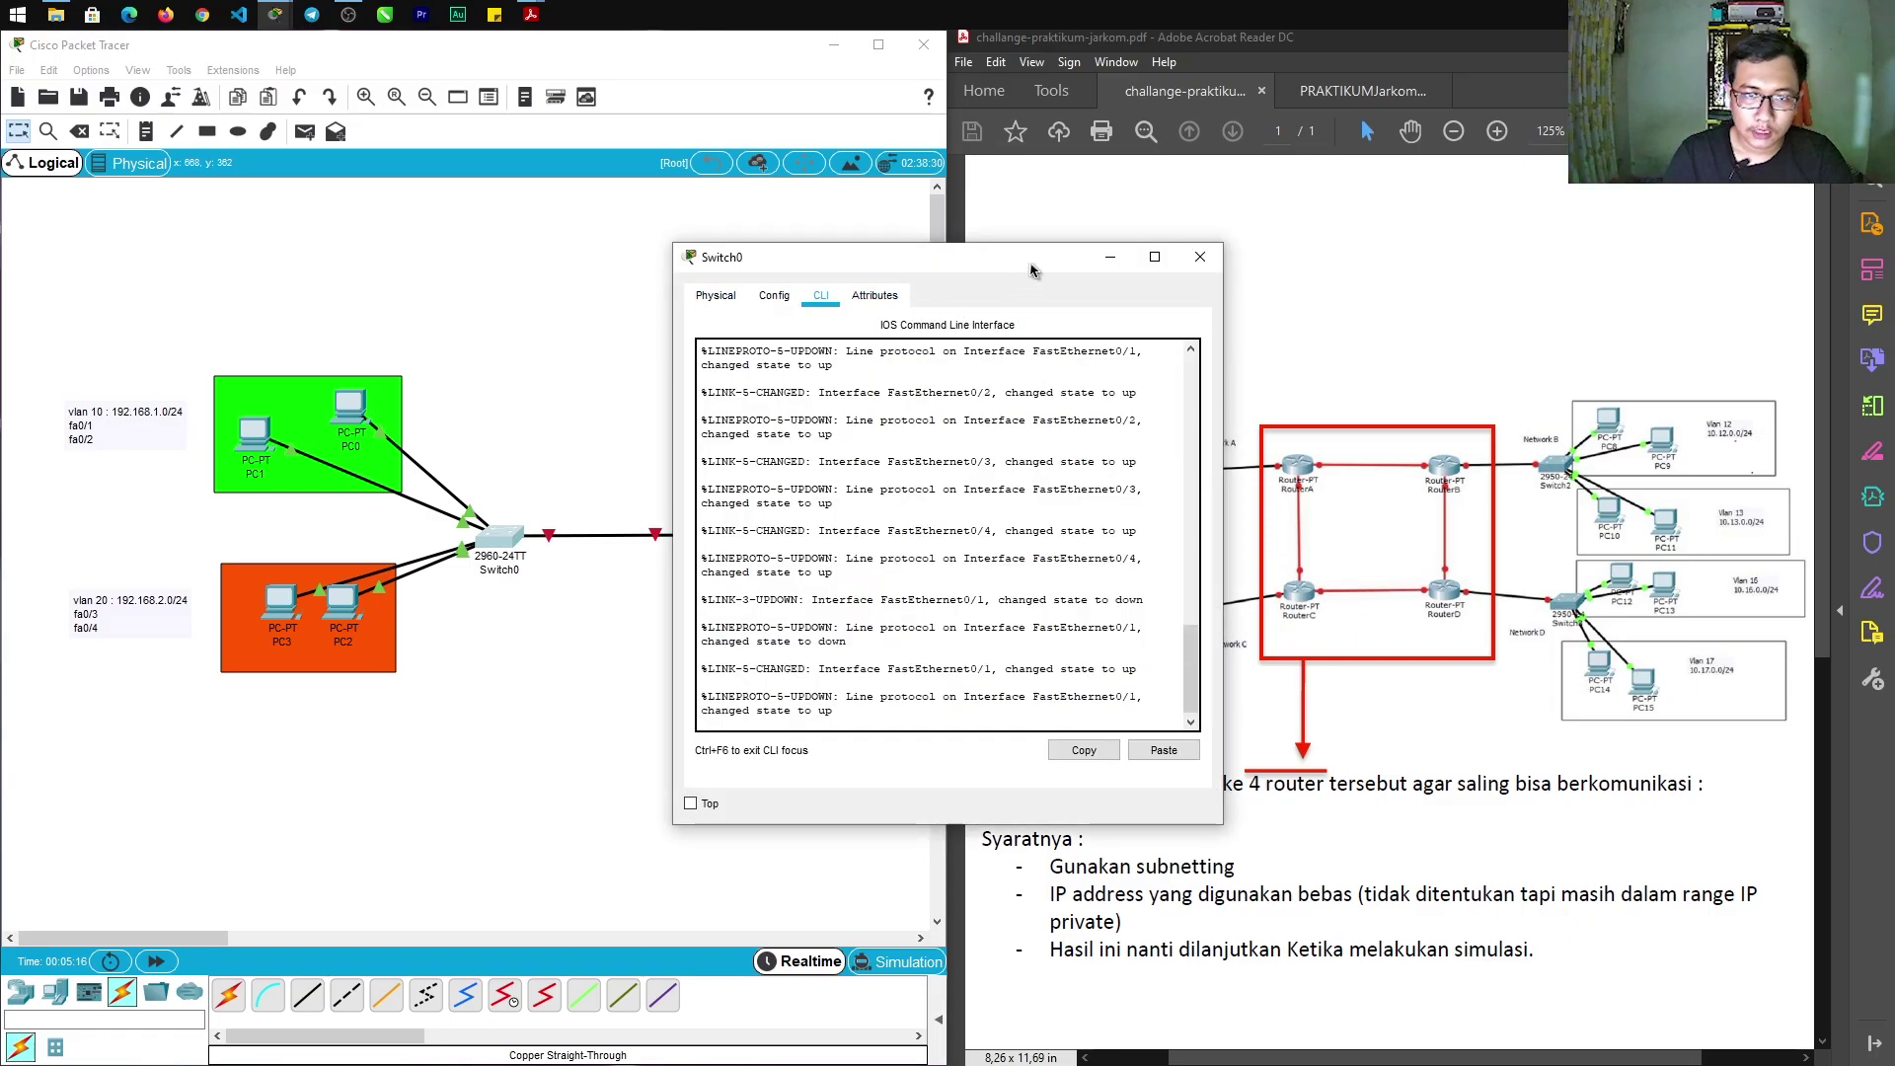
{"action": "left_click_drag", "start_coordinate": [1031, 265], "coordinate": [1342, 224]}
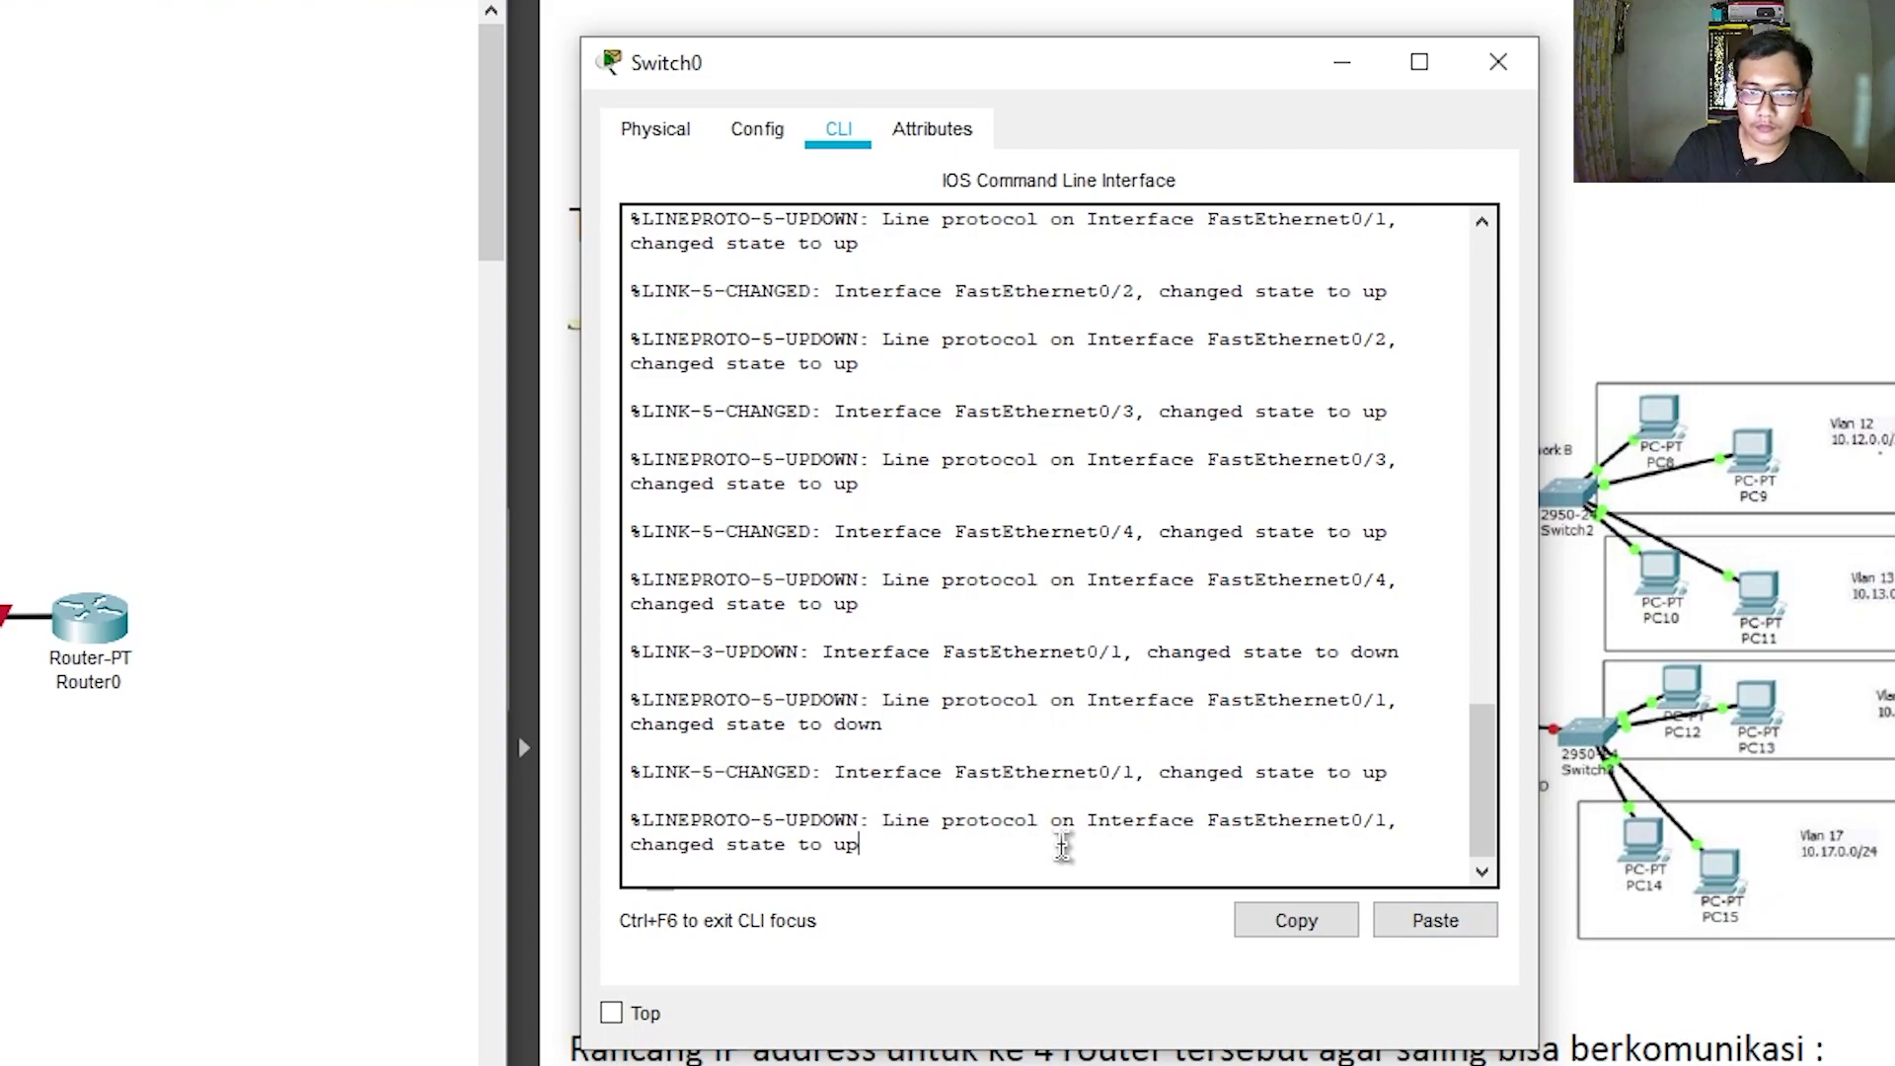
{"action": "key", "text": "Return"}
{"action": "type", "text": "en"}
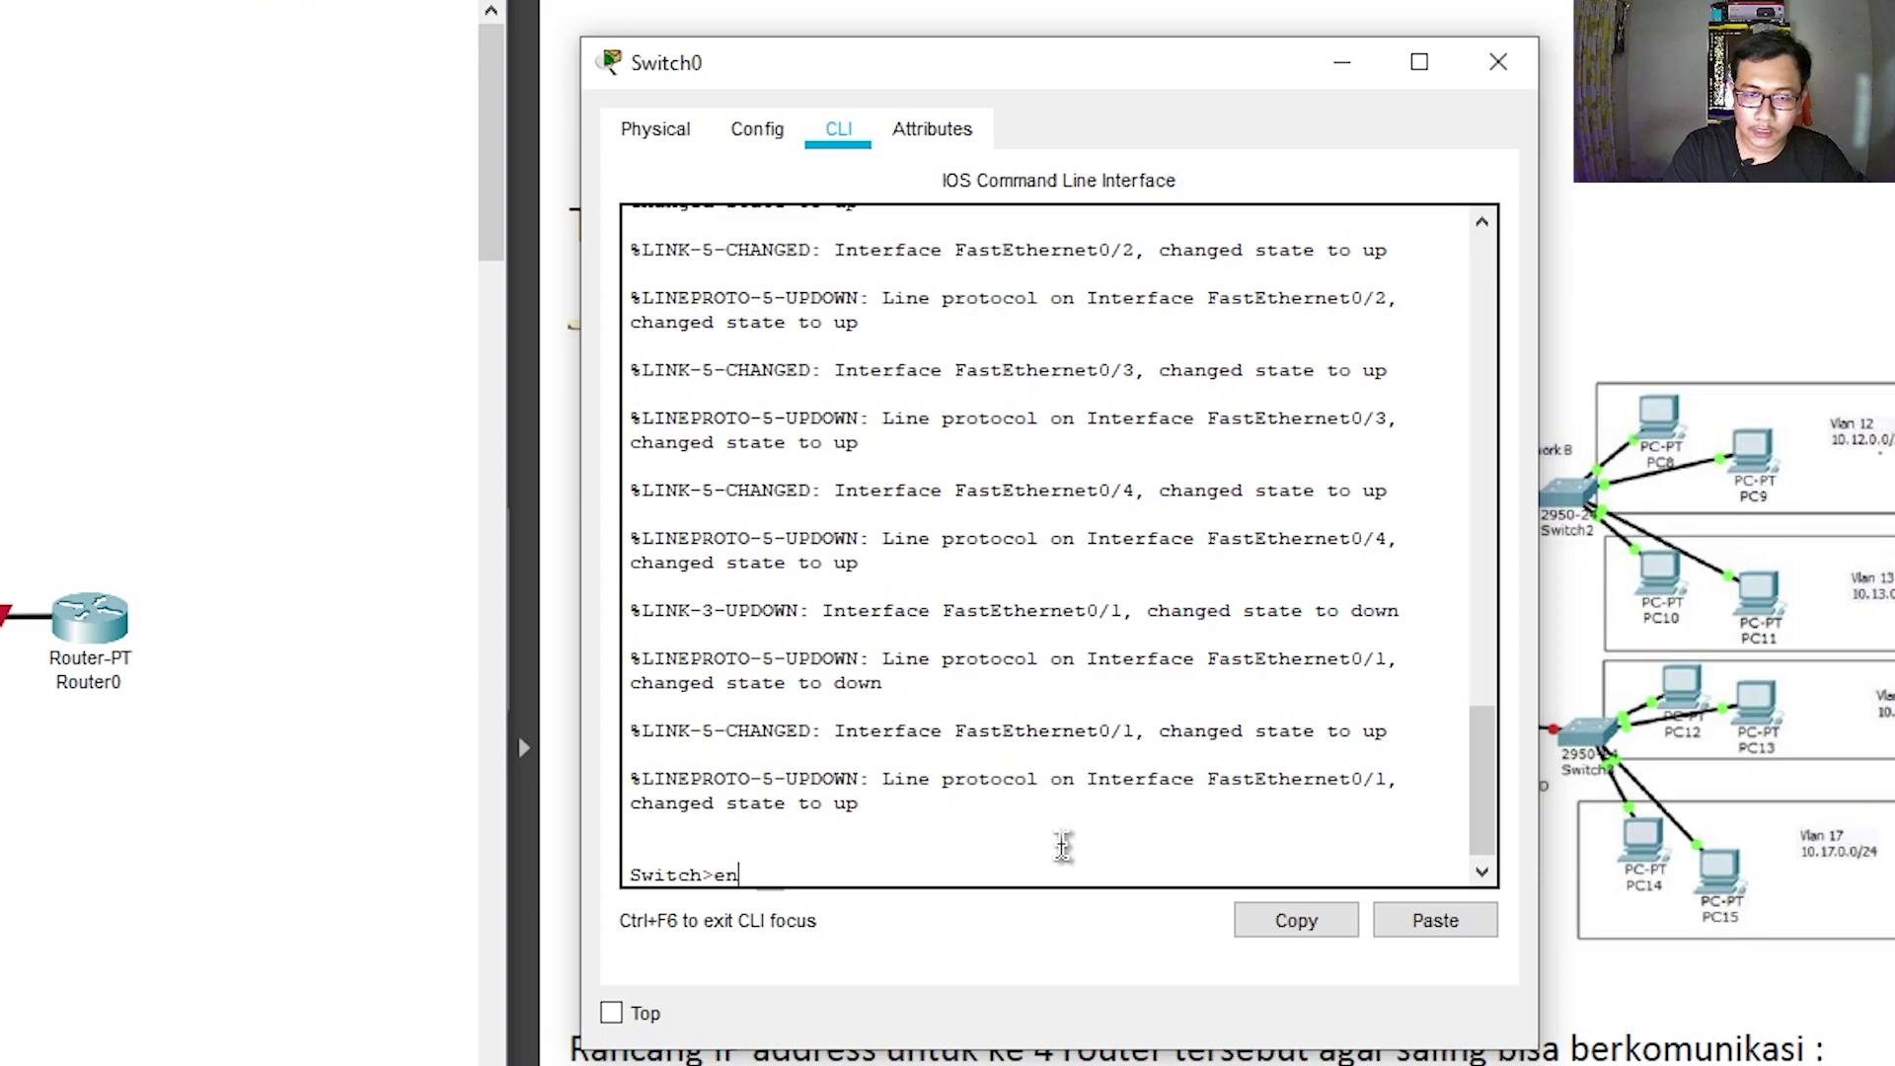
{"action": "key", "text": "Return"}
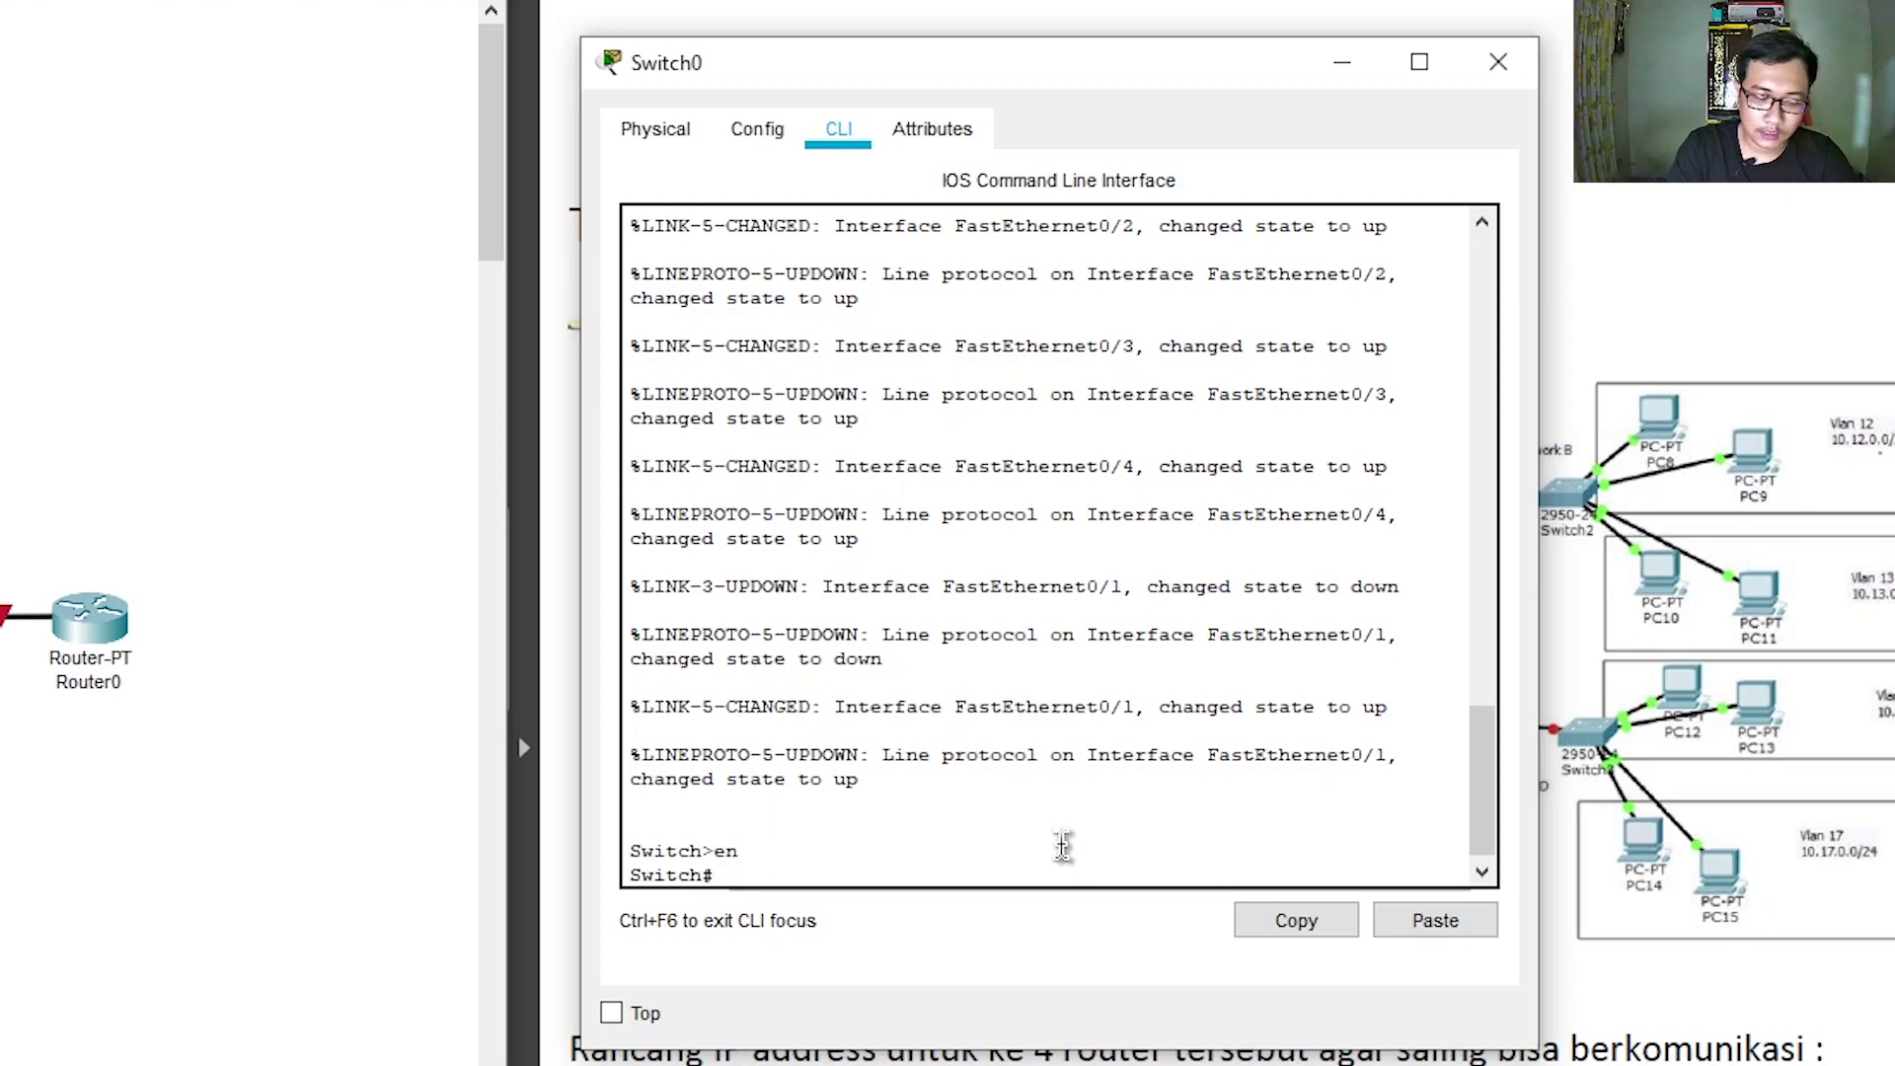
{"action": "type", "text": "onf"}
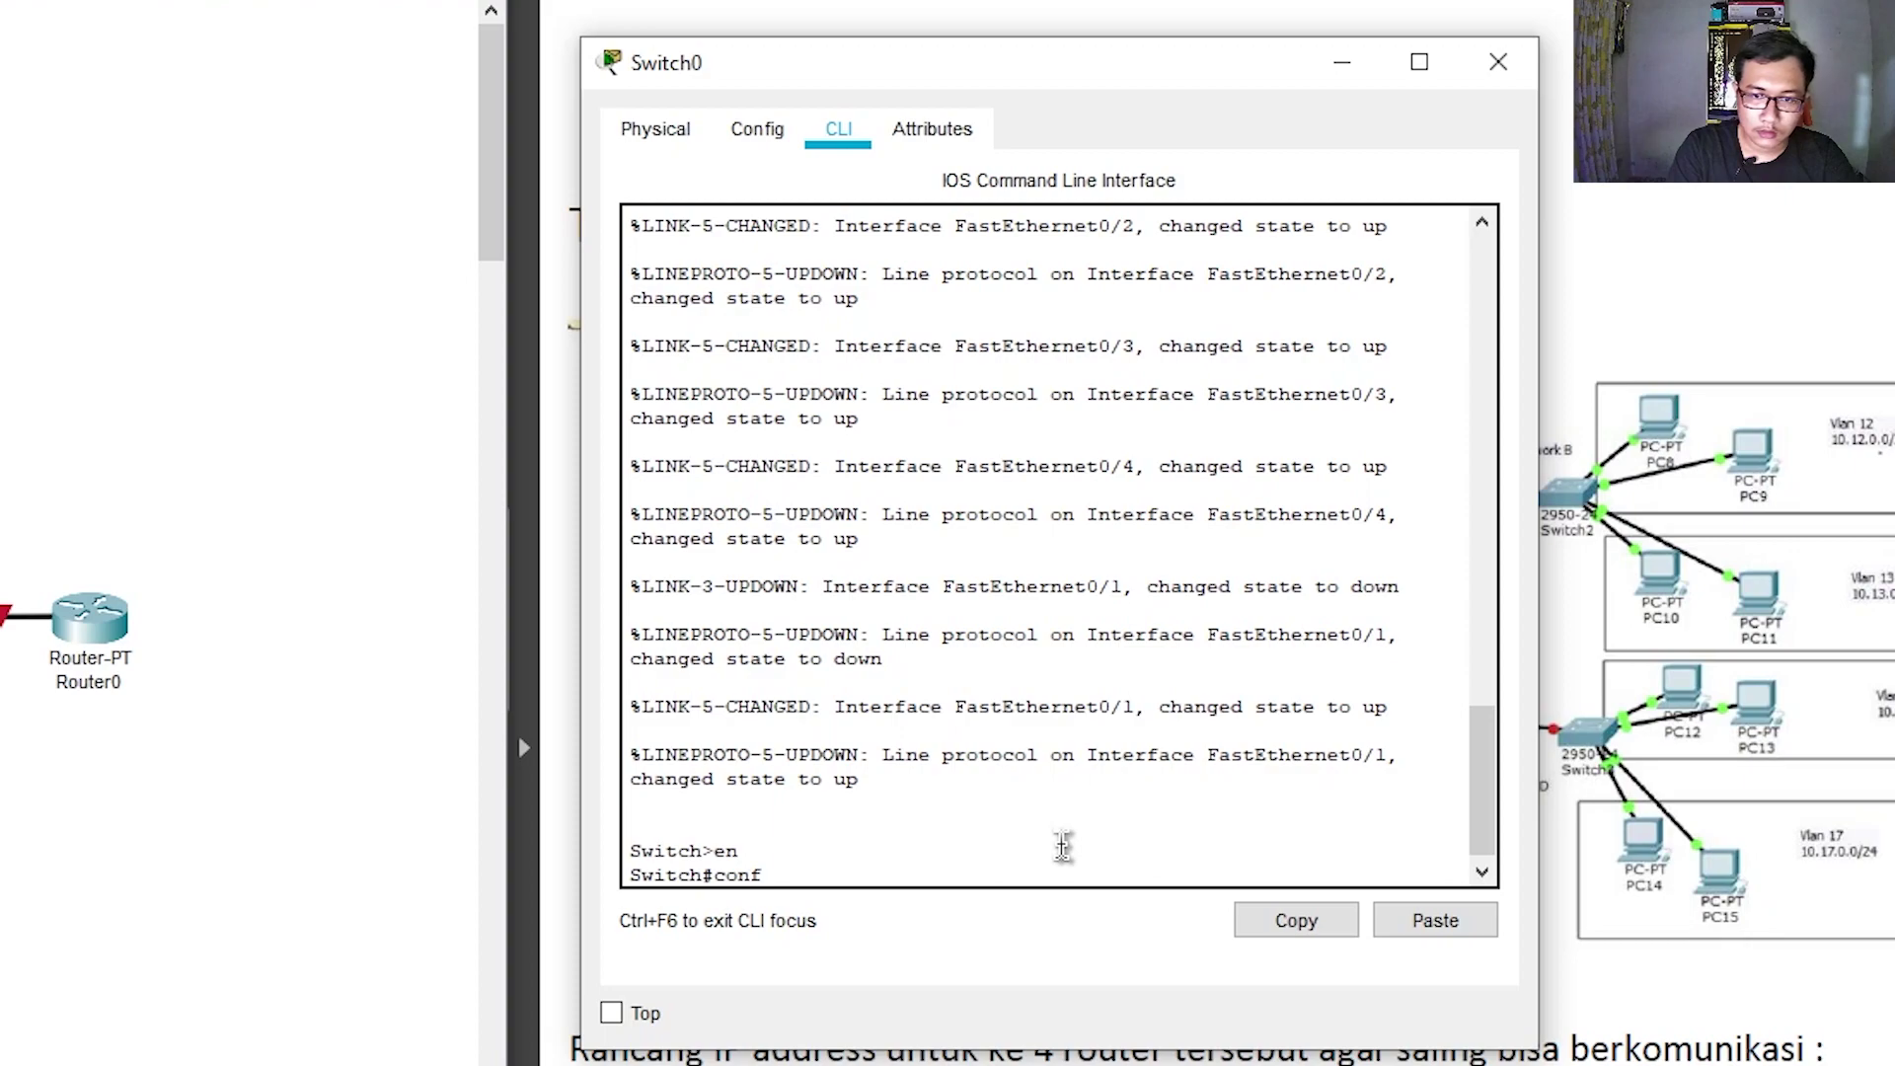
{"action": "type", "text": " t"}
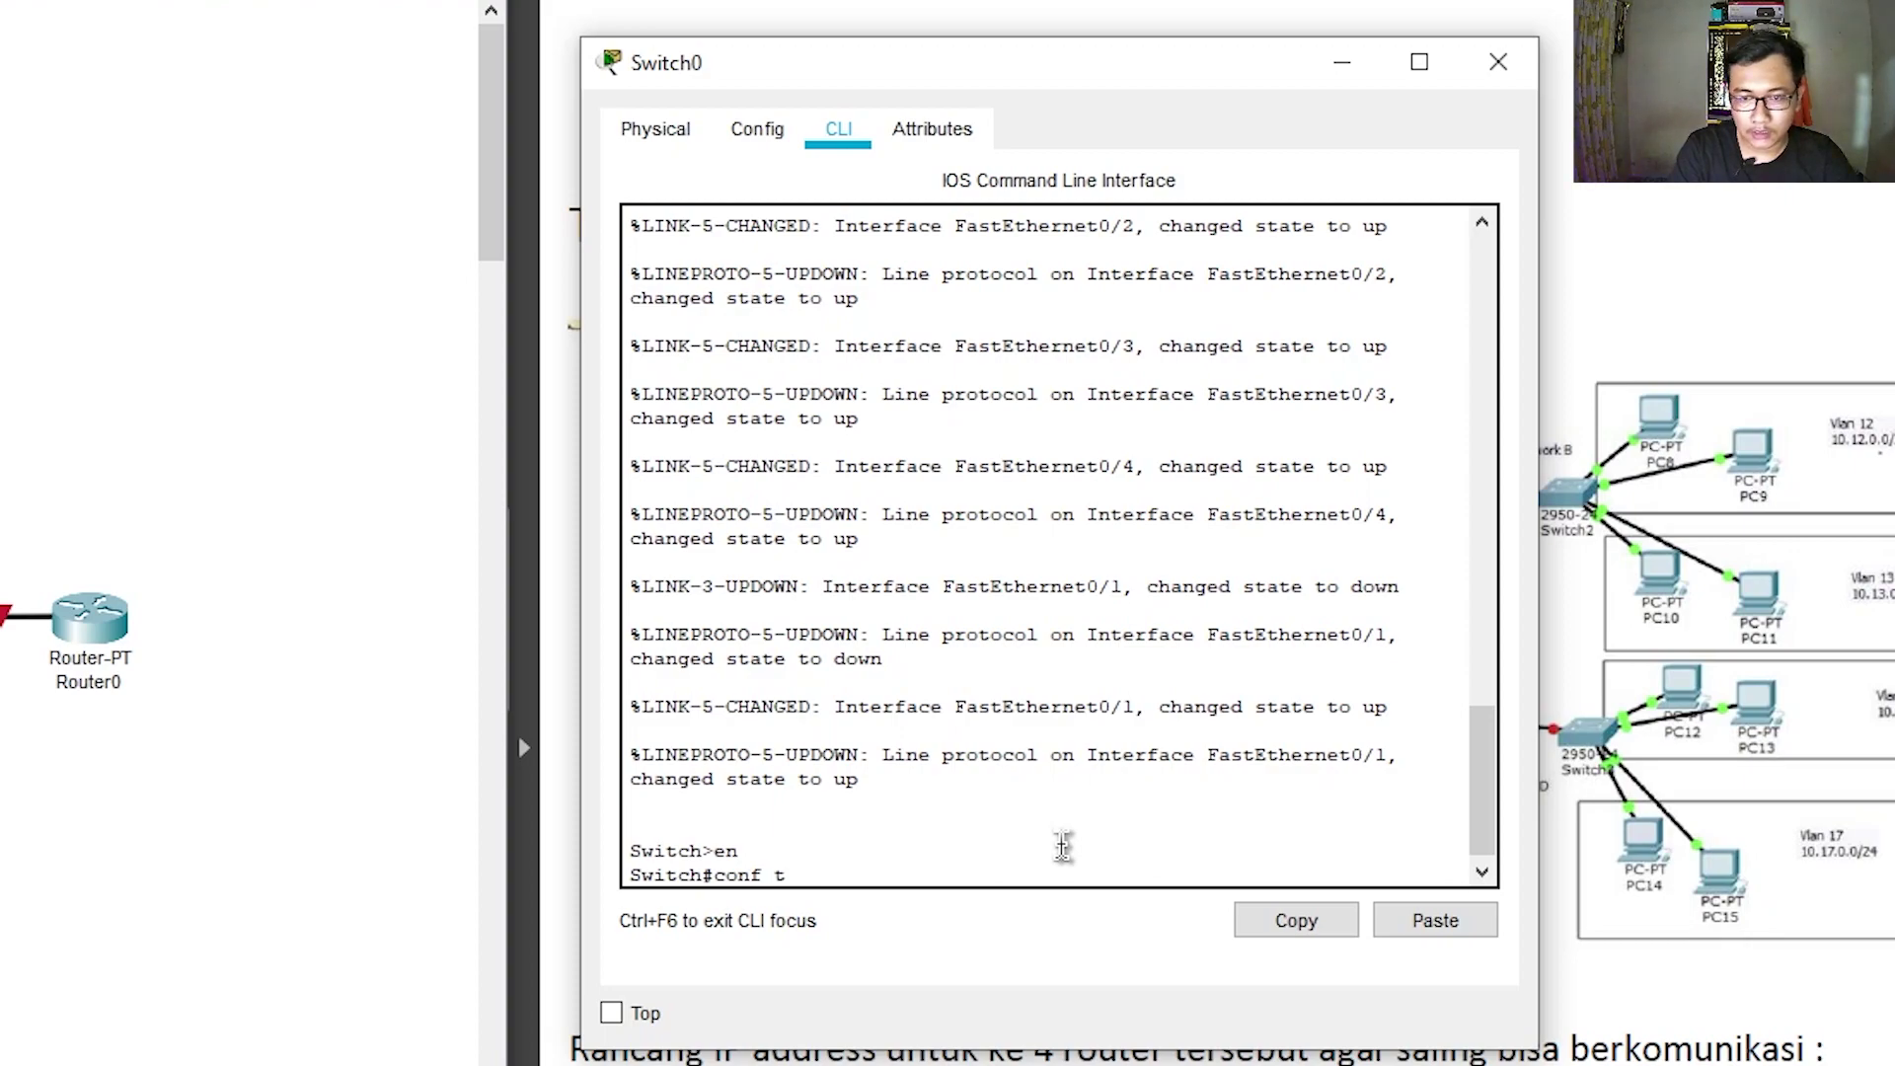
{"action": "key", "text": "Return"}
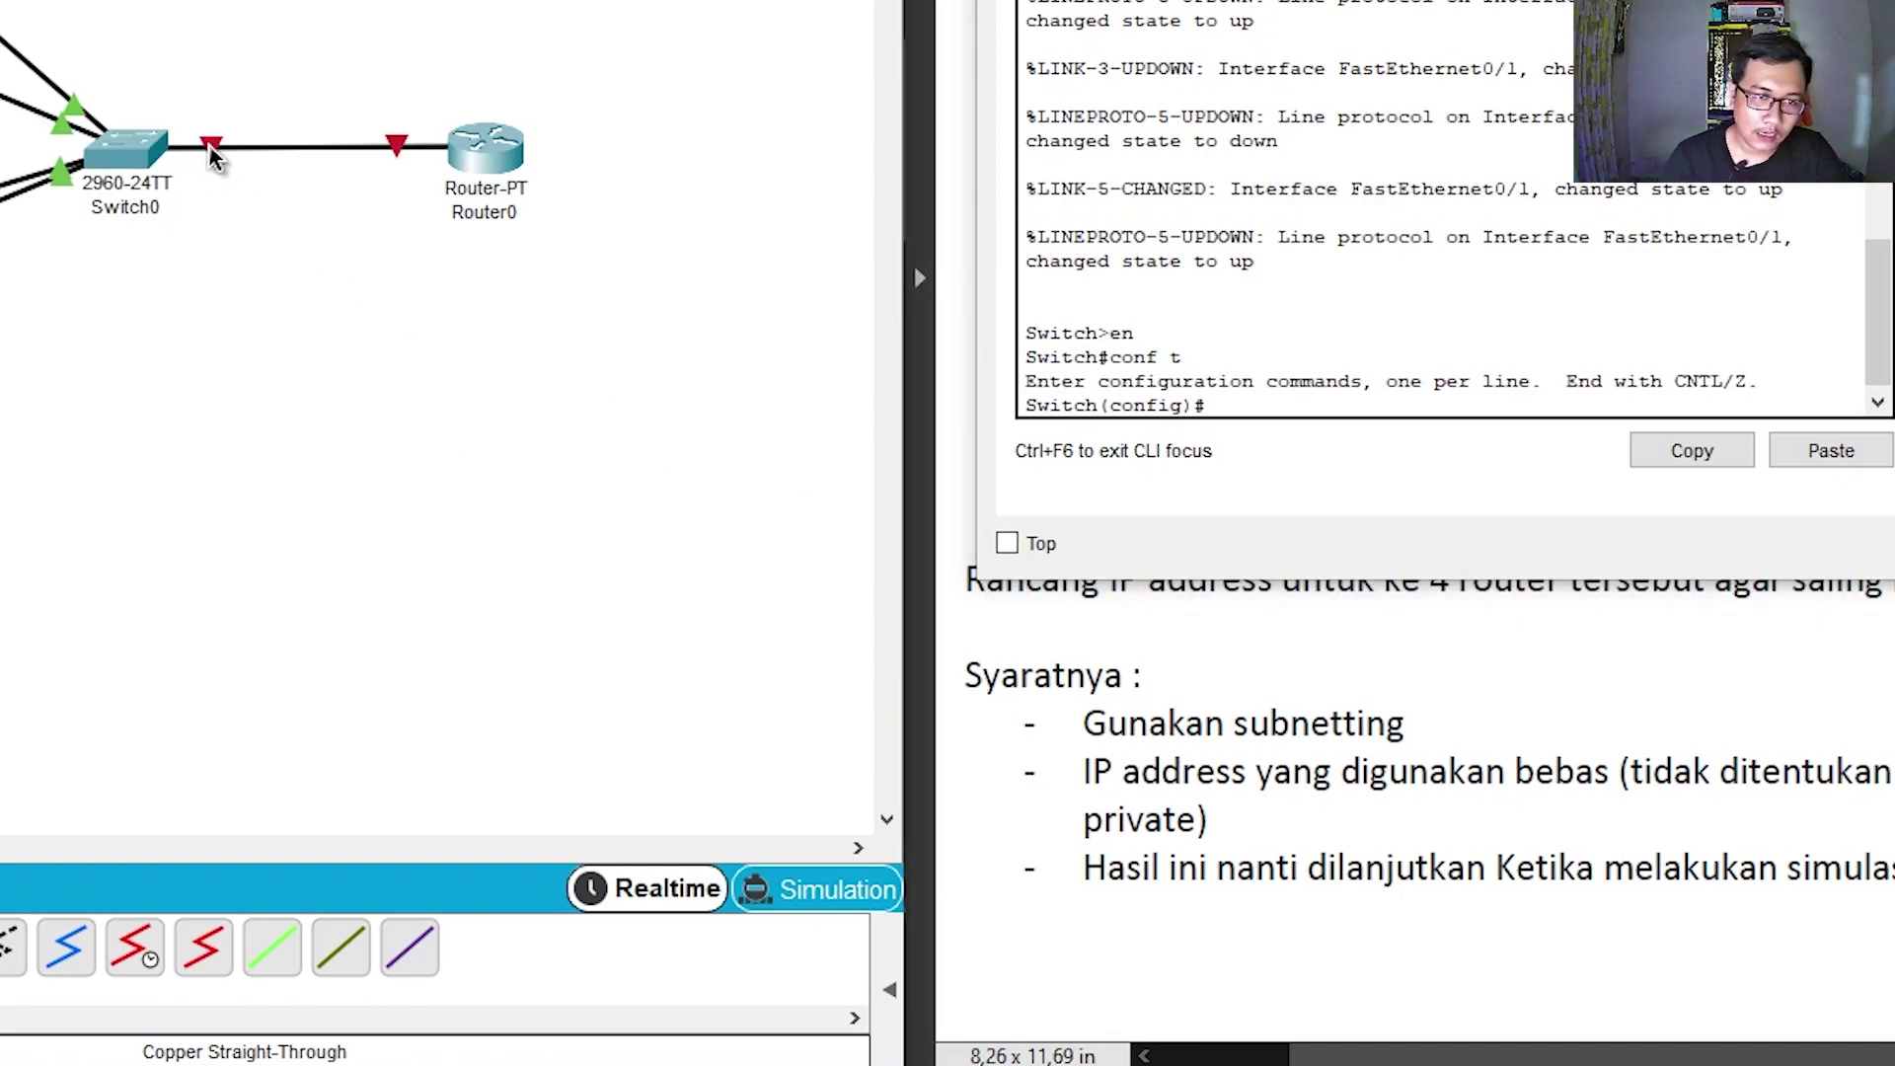
Check Switch0's port list and enter interface configuration for the GigabitEthernet0/1 port with int g0/1
{"action": "left_click", "coordinate": [126, 150]}
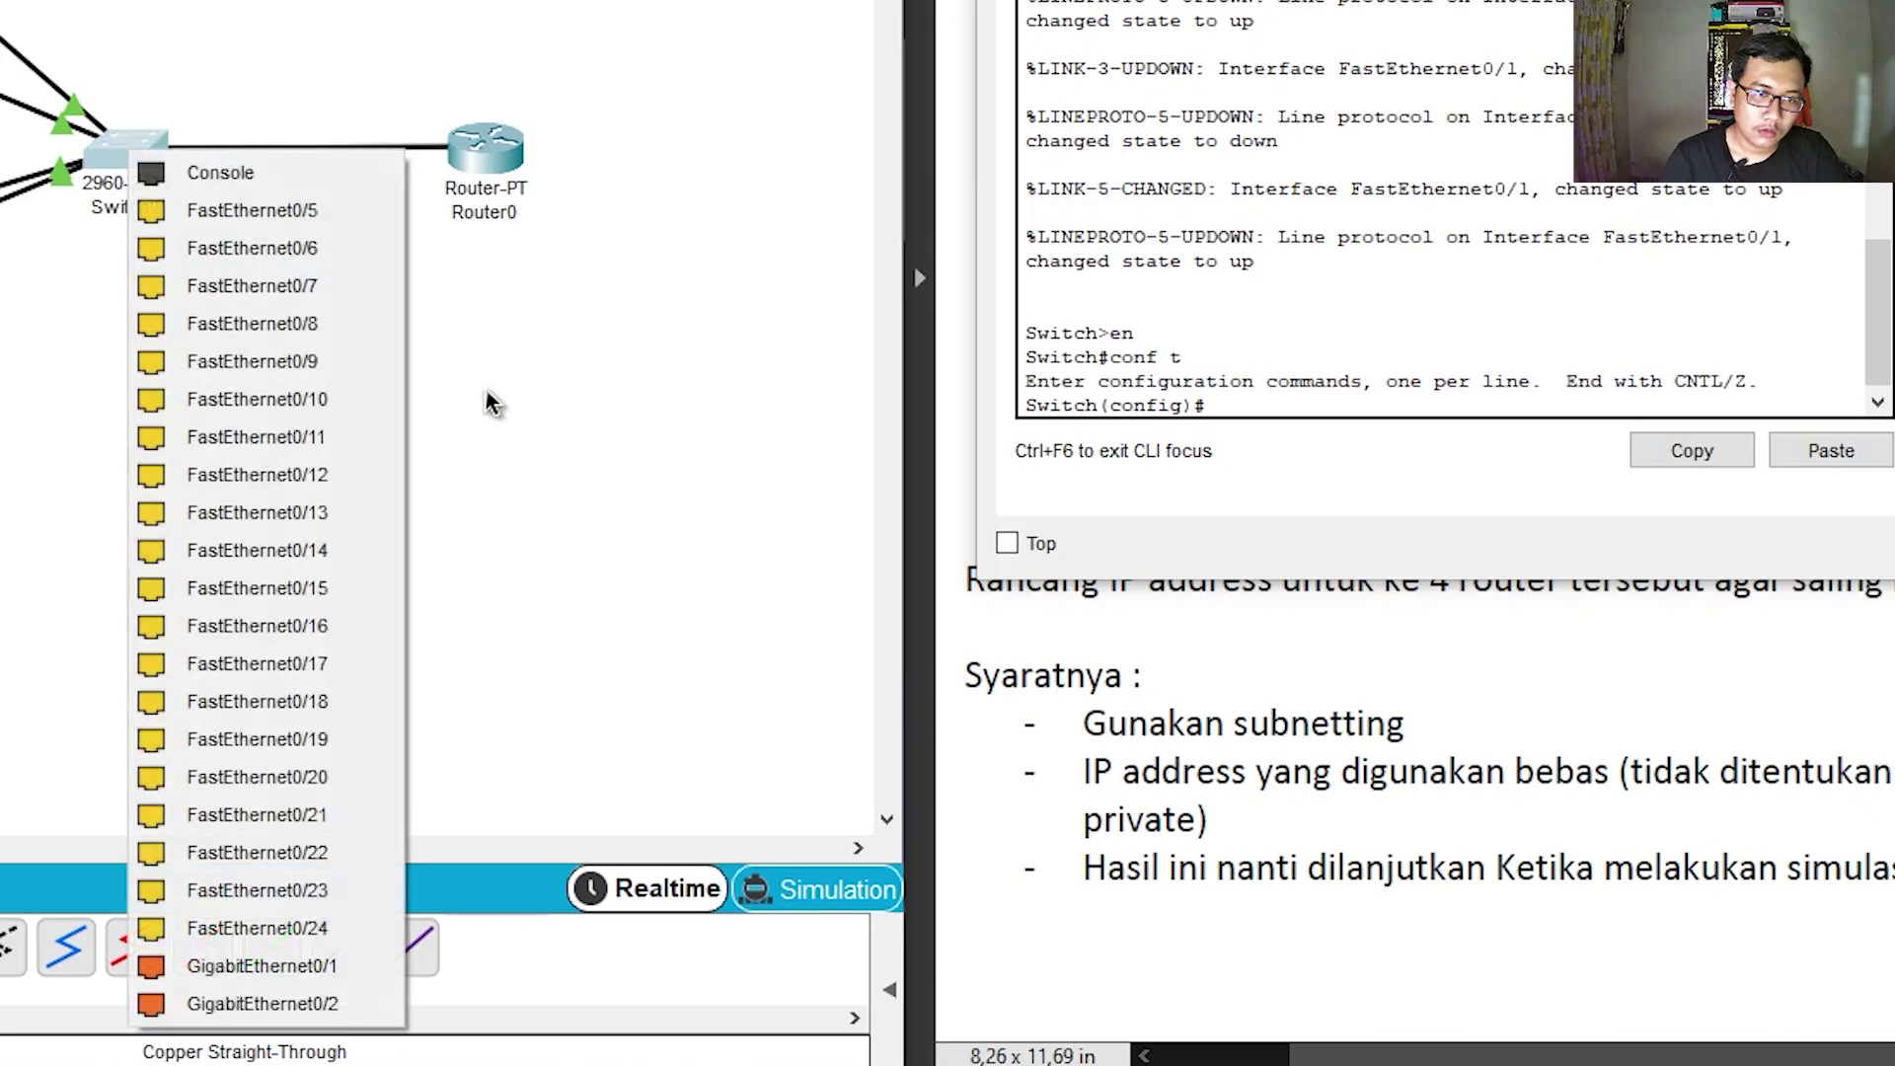
{"action": "left_click", "coordinate": [271, 966]}
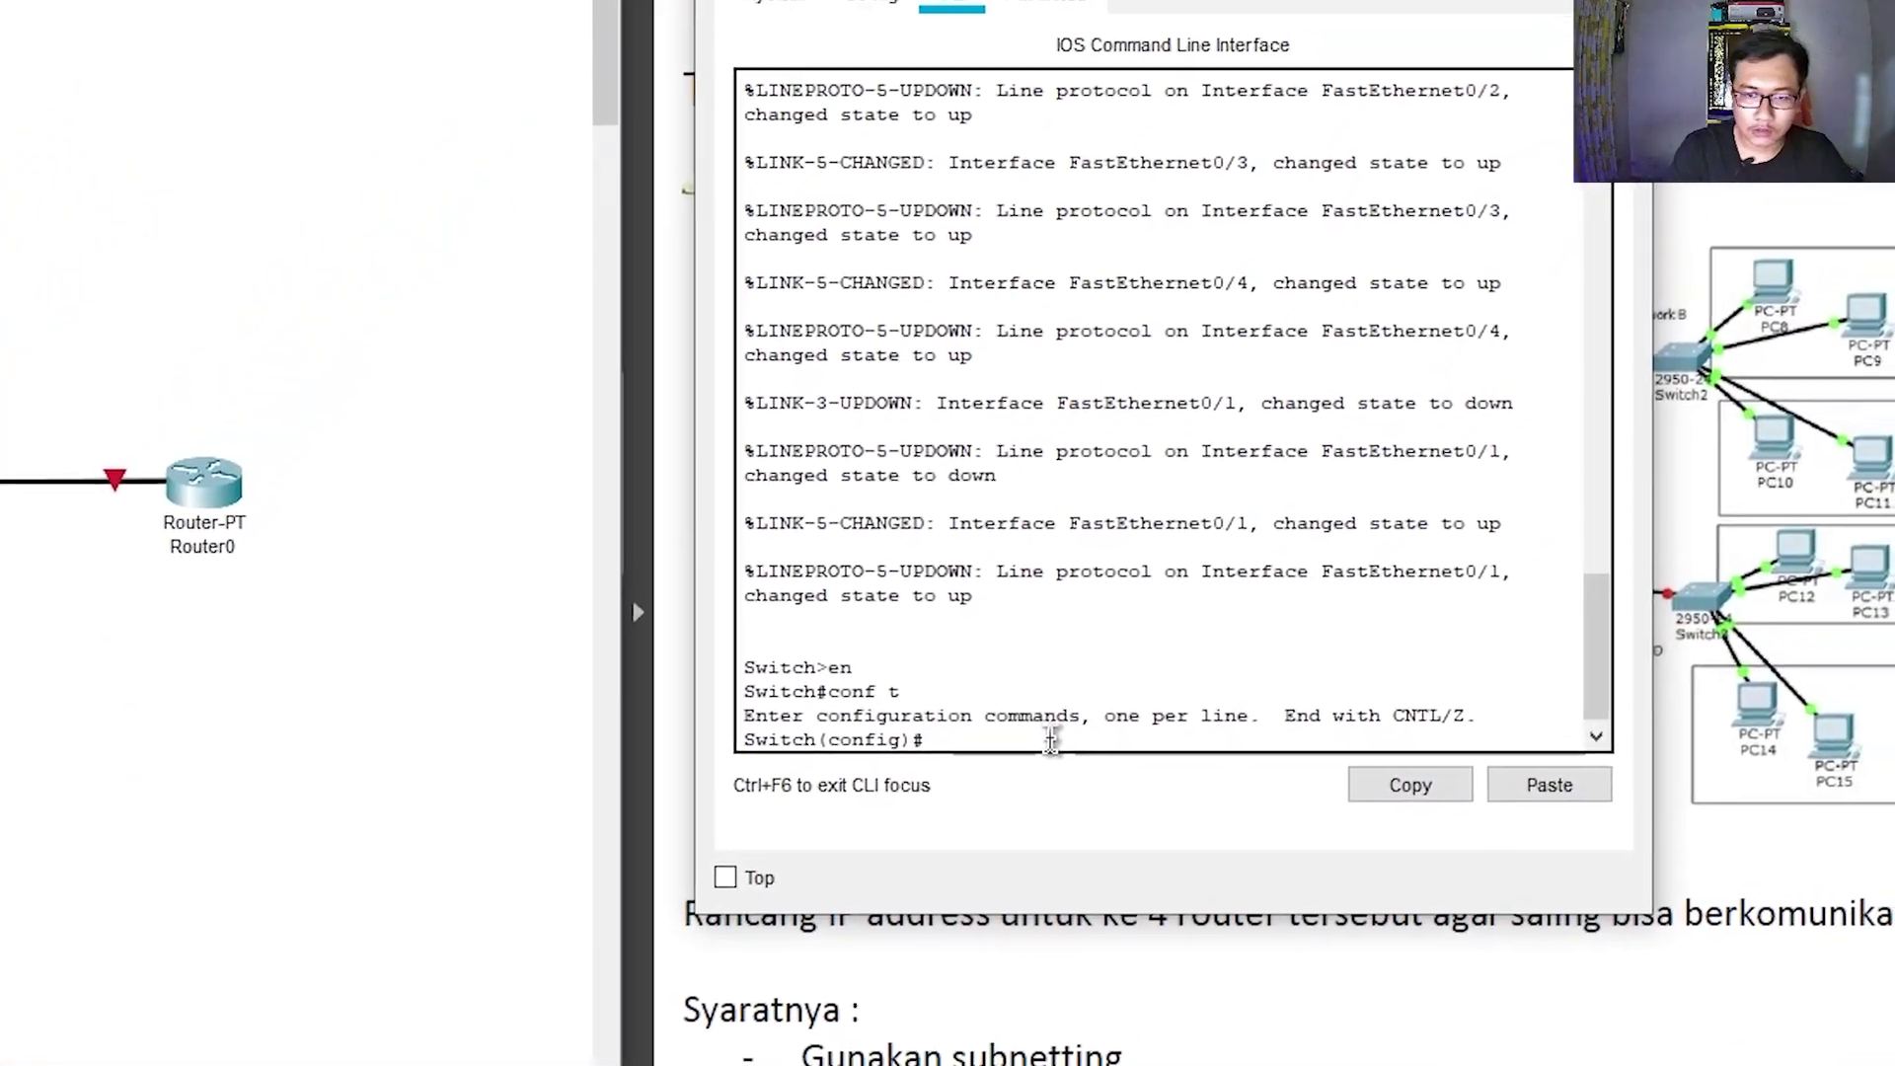
{"action": "type", "text": "i"}
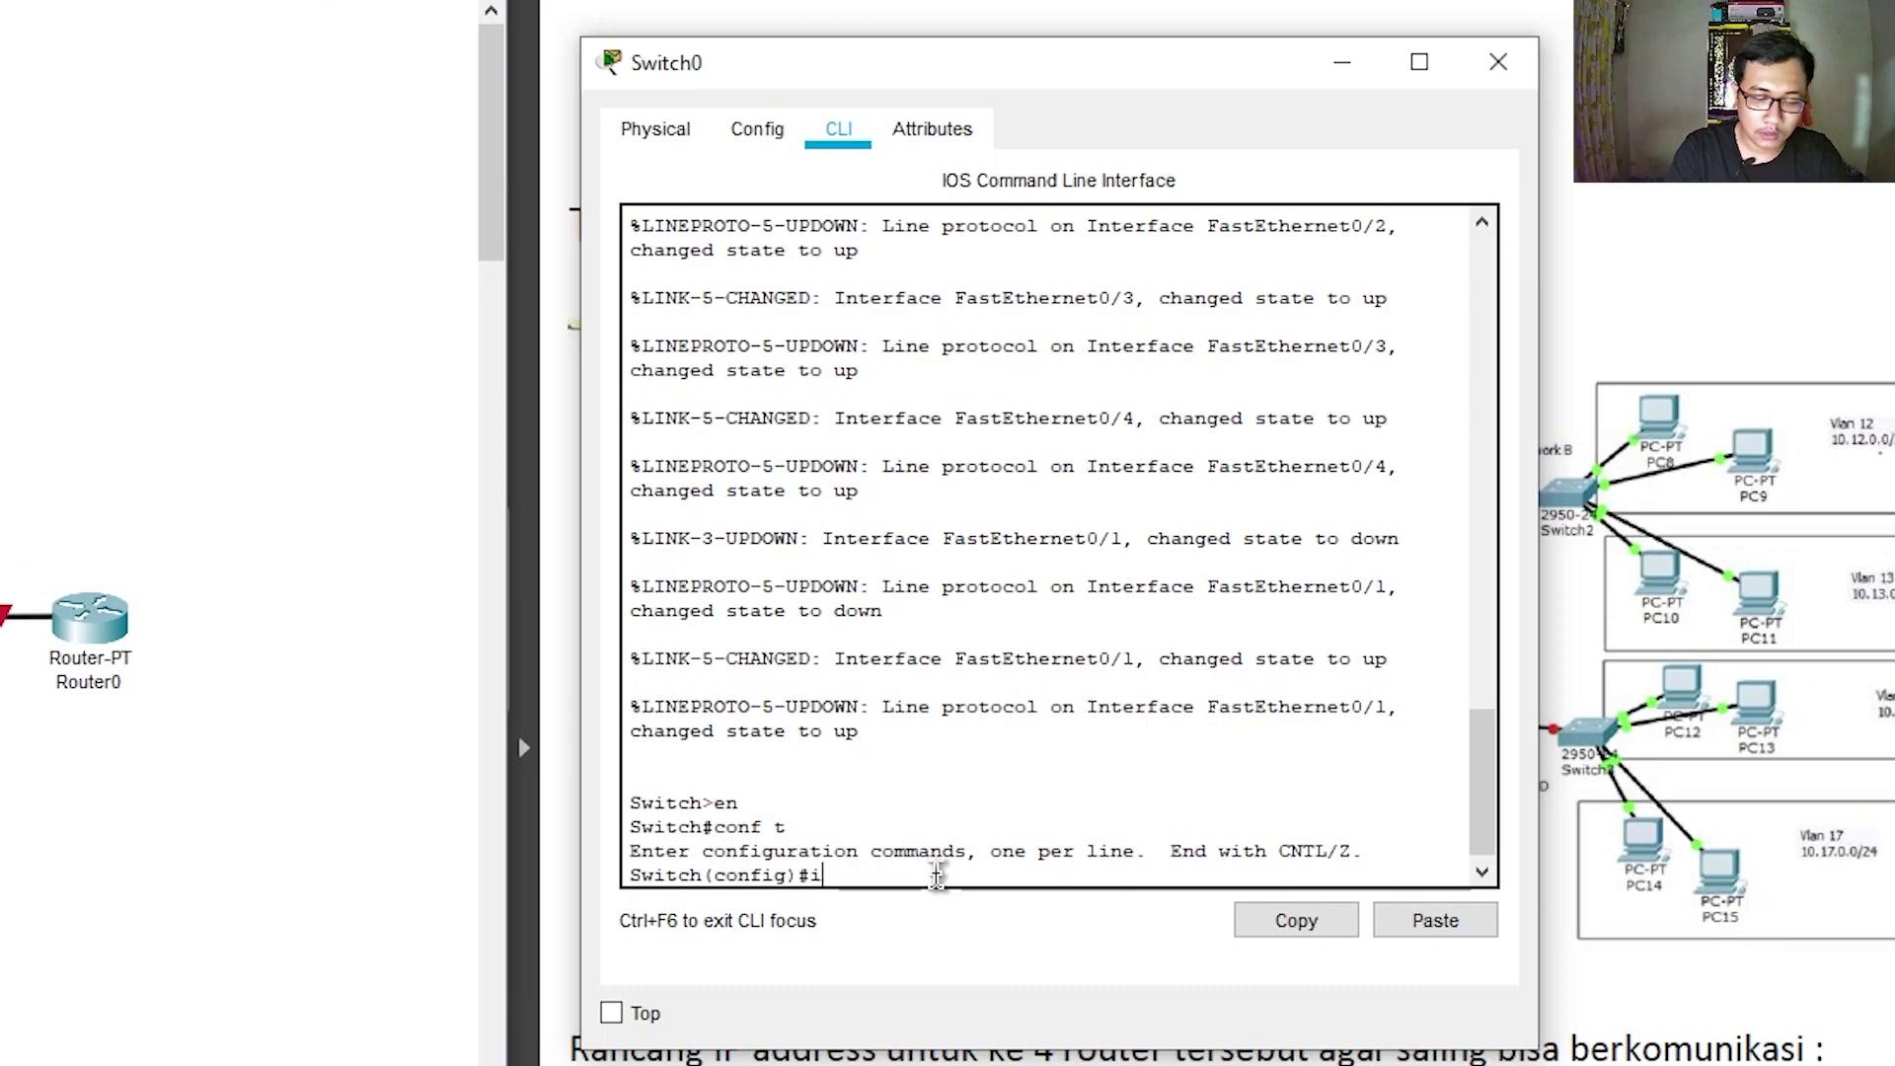
{"action": "type", "text": "nt g0/1"}
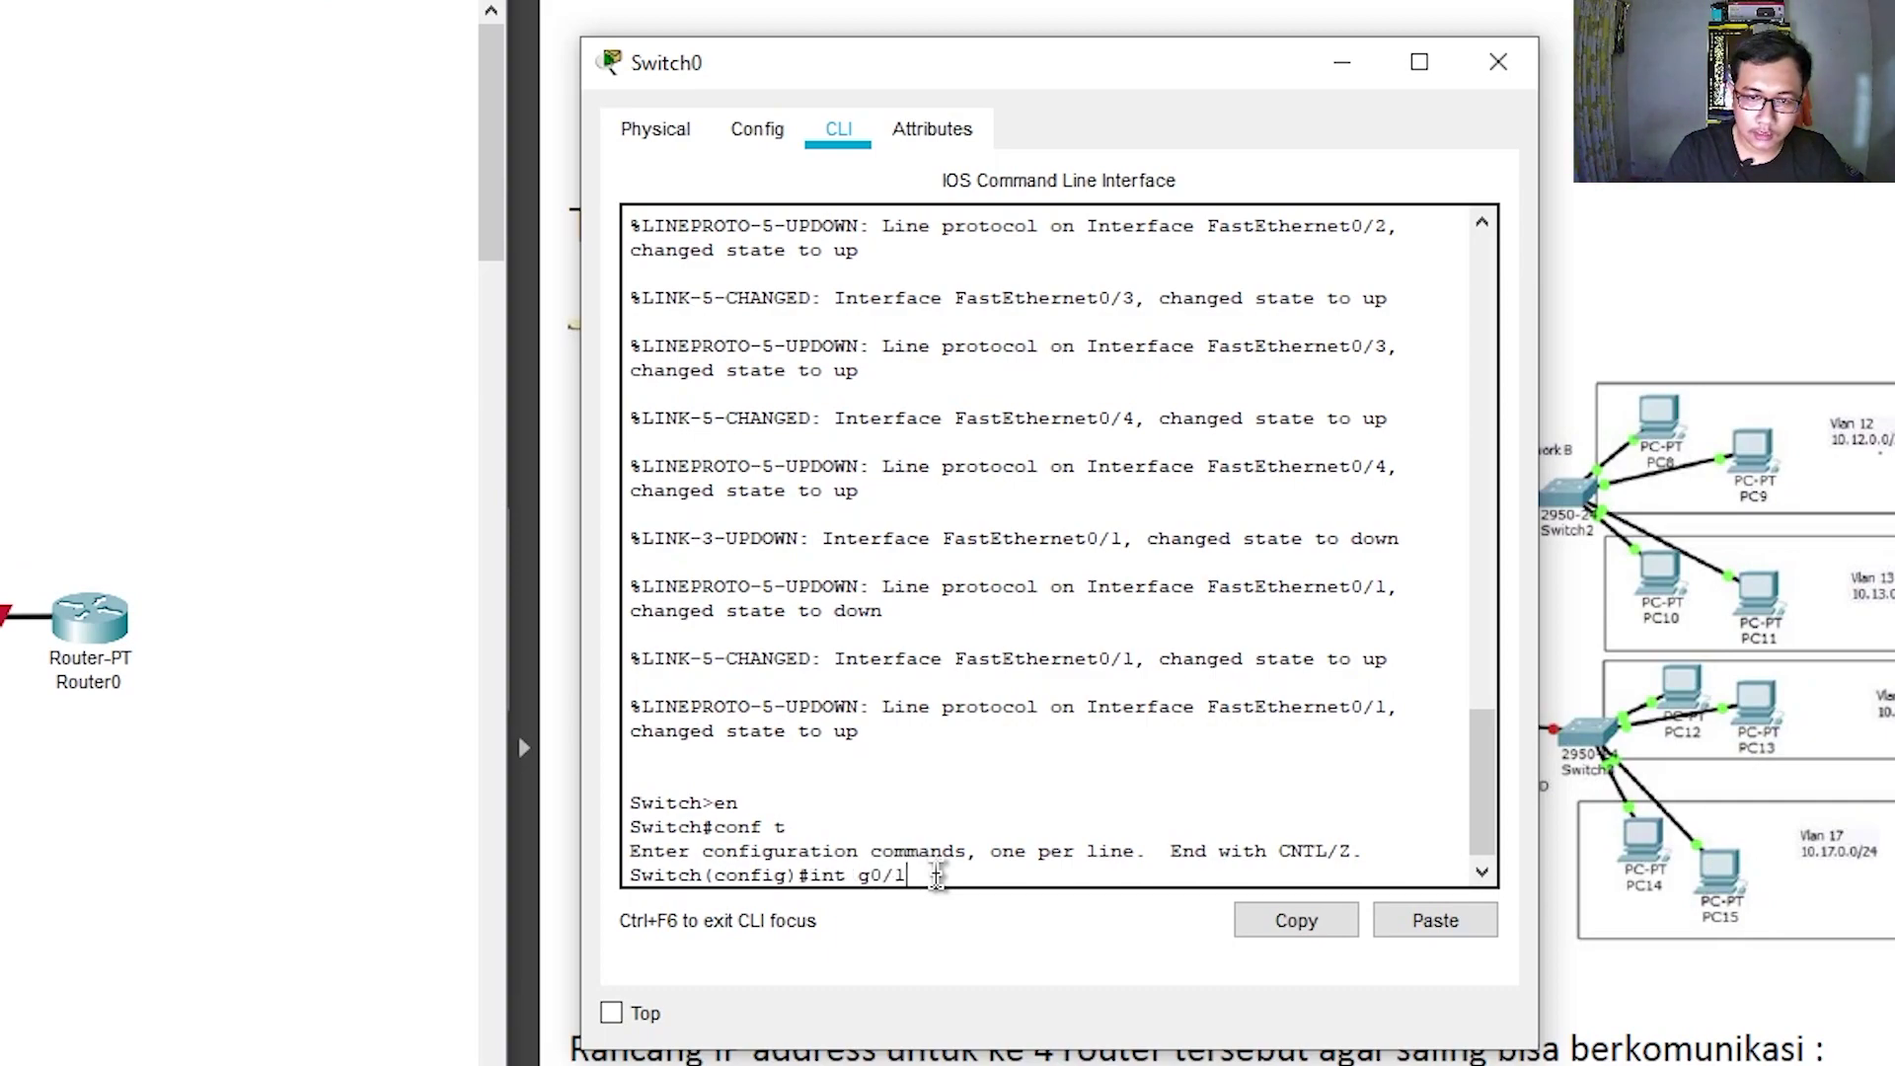
{"action": "key", "text": "Return"}
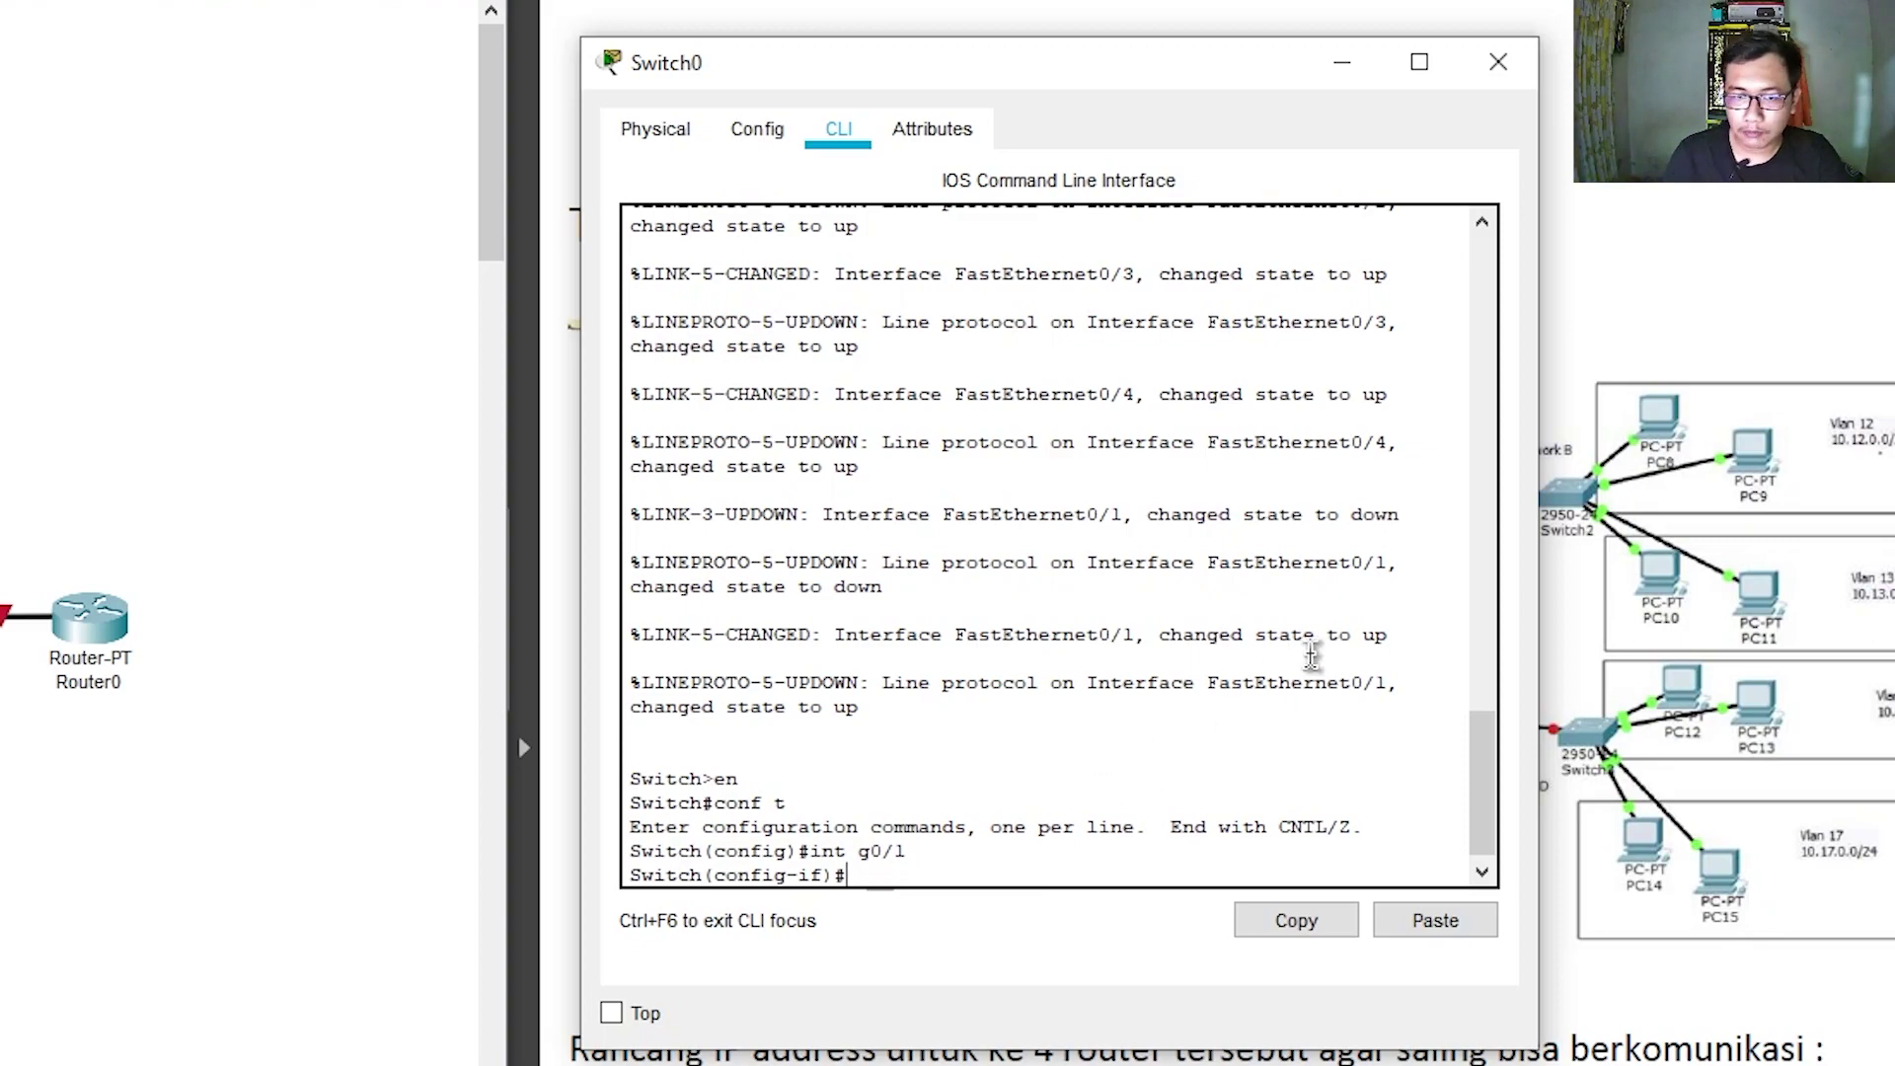
Set Switch0's g0/1 interface to trunk with switchport mode trunk and leave interface configuration with ex
{"action": "type", "text": "swi"}
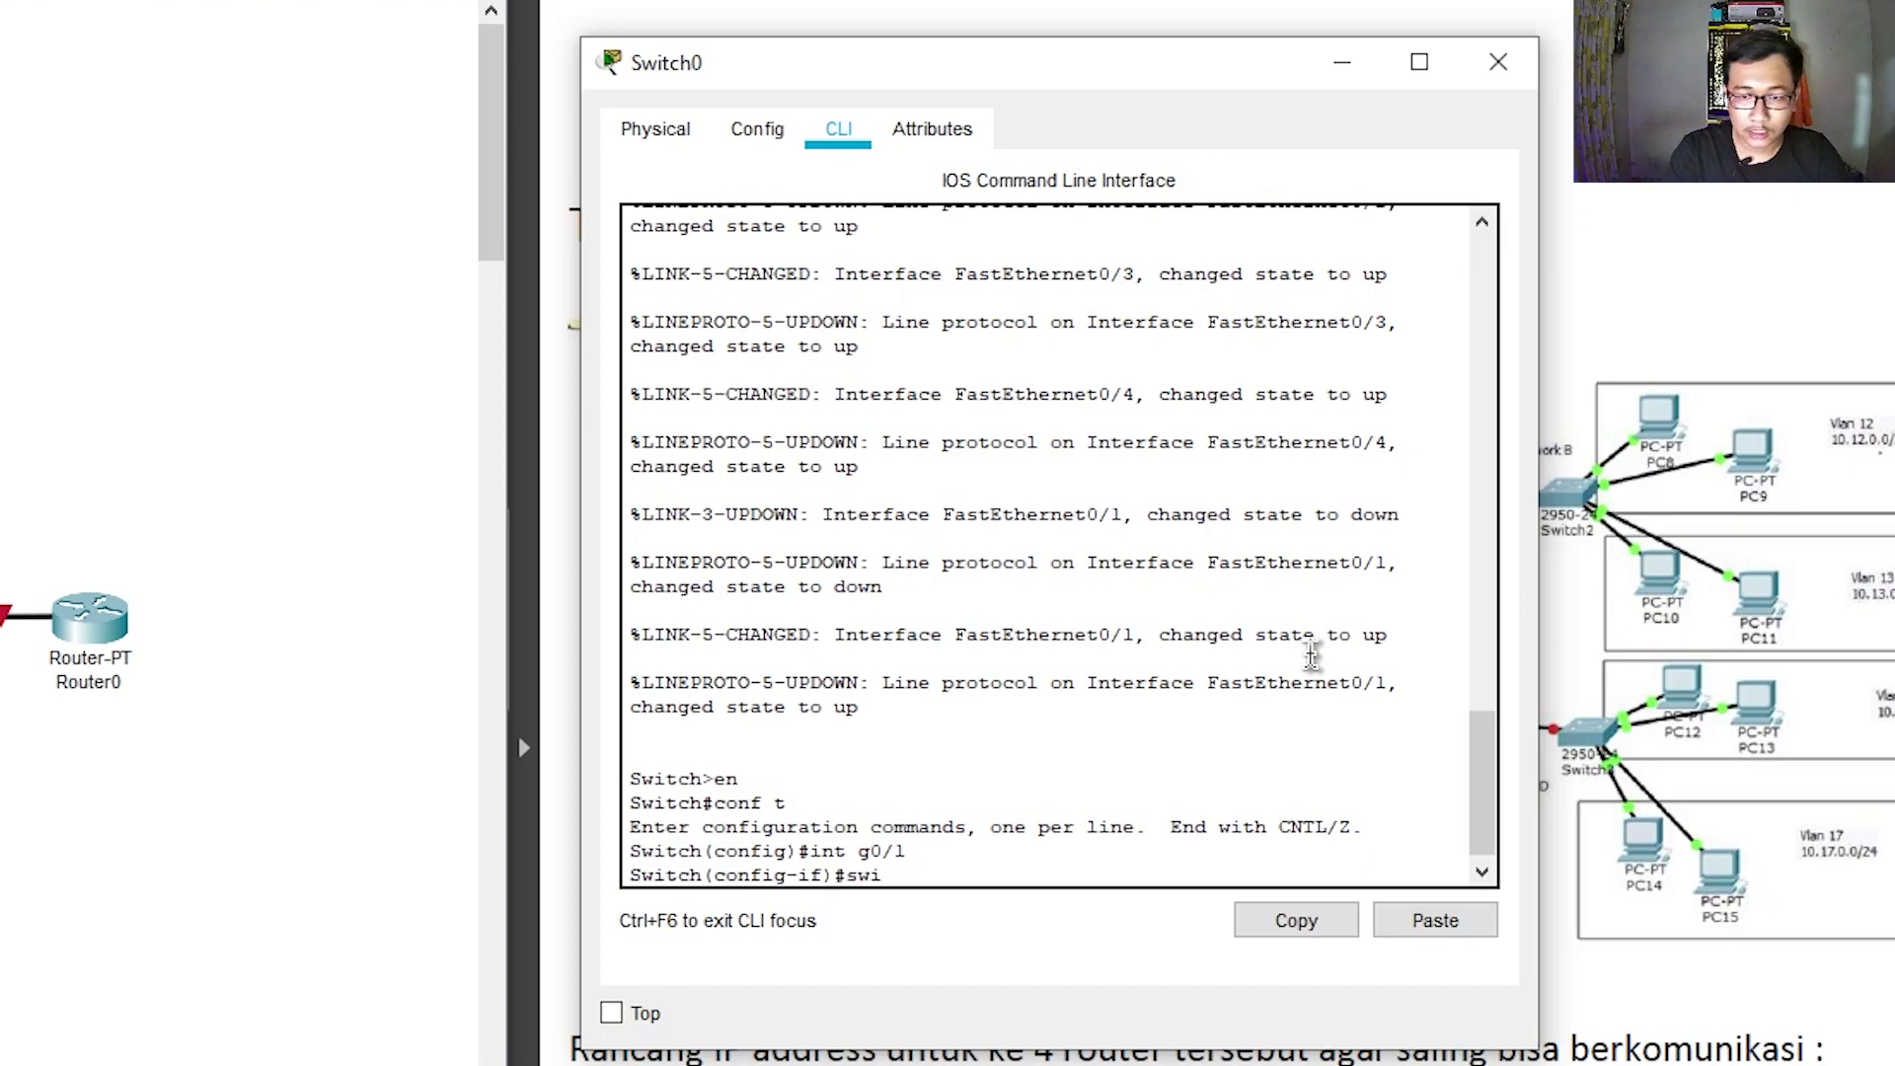
{"action": "key", "text": "Tab"}
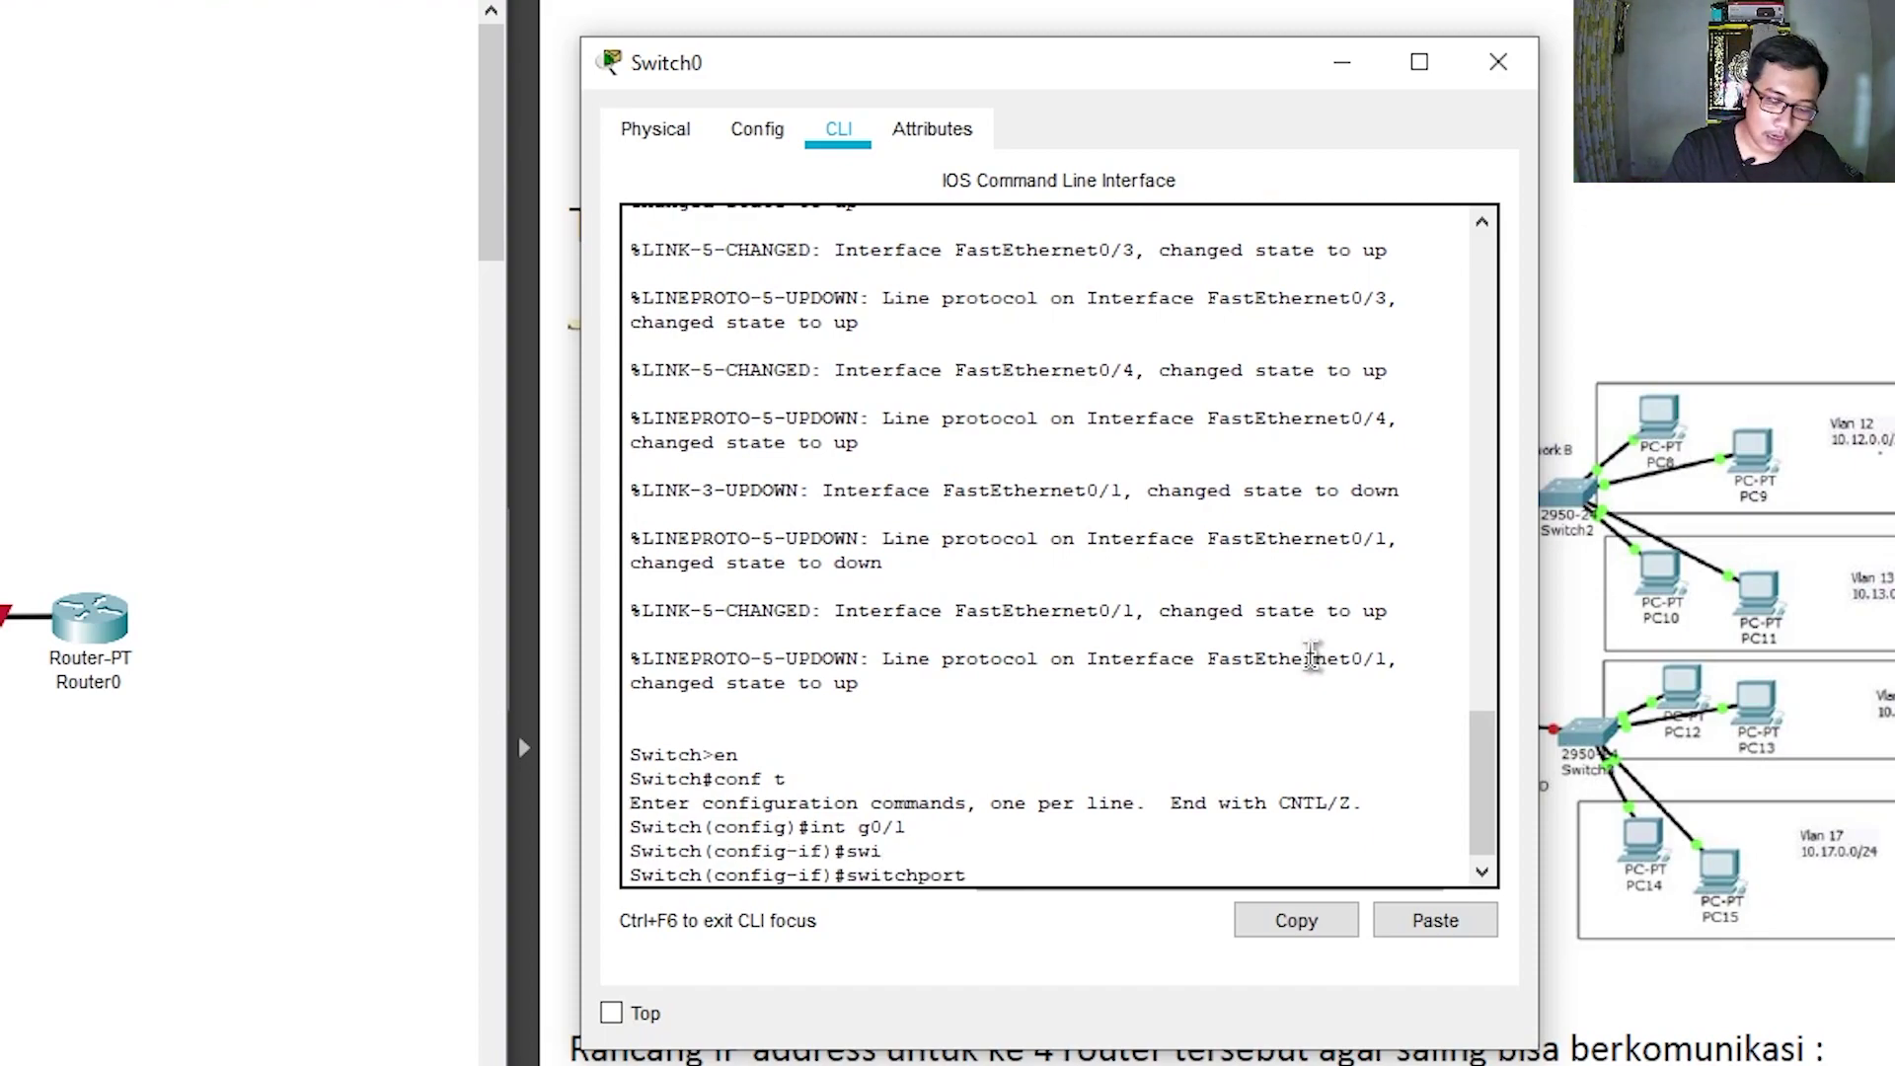
{"action": "type", "text": "mo"}
{"action": "key", "text": "Tab"}
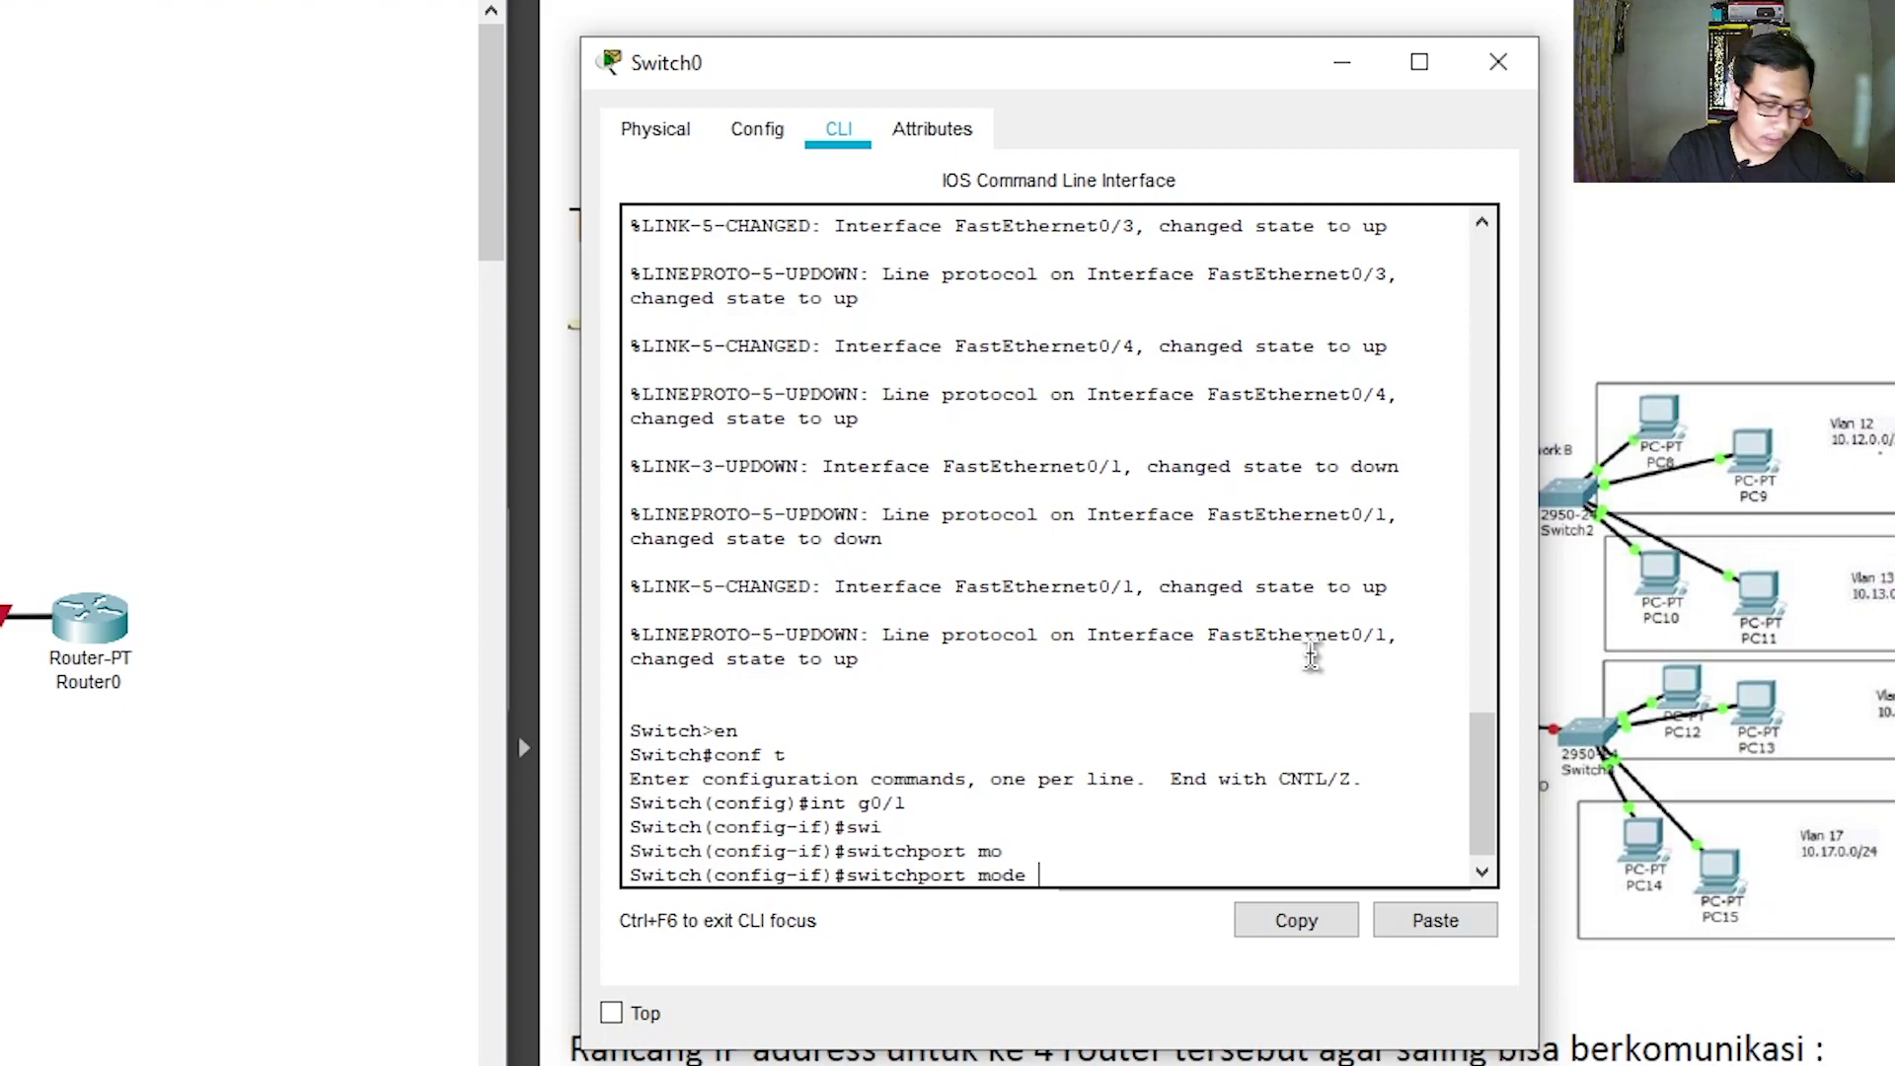
{"action": "type", "text": "tr"}
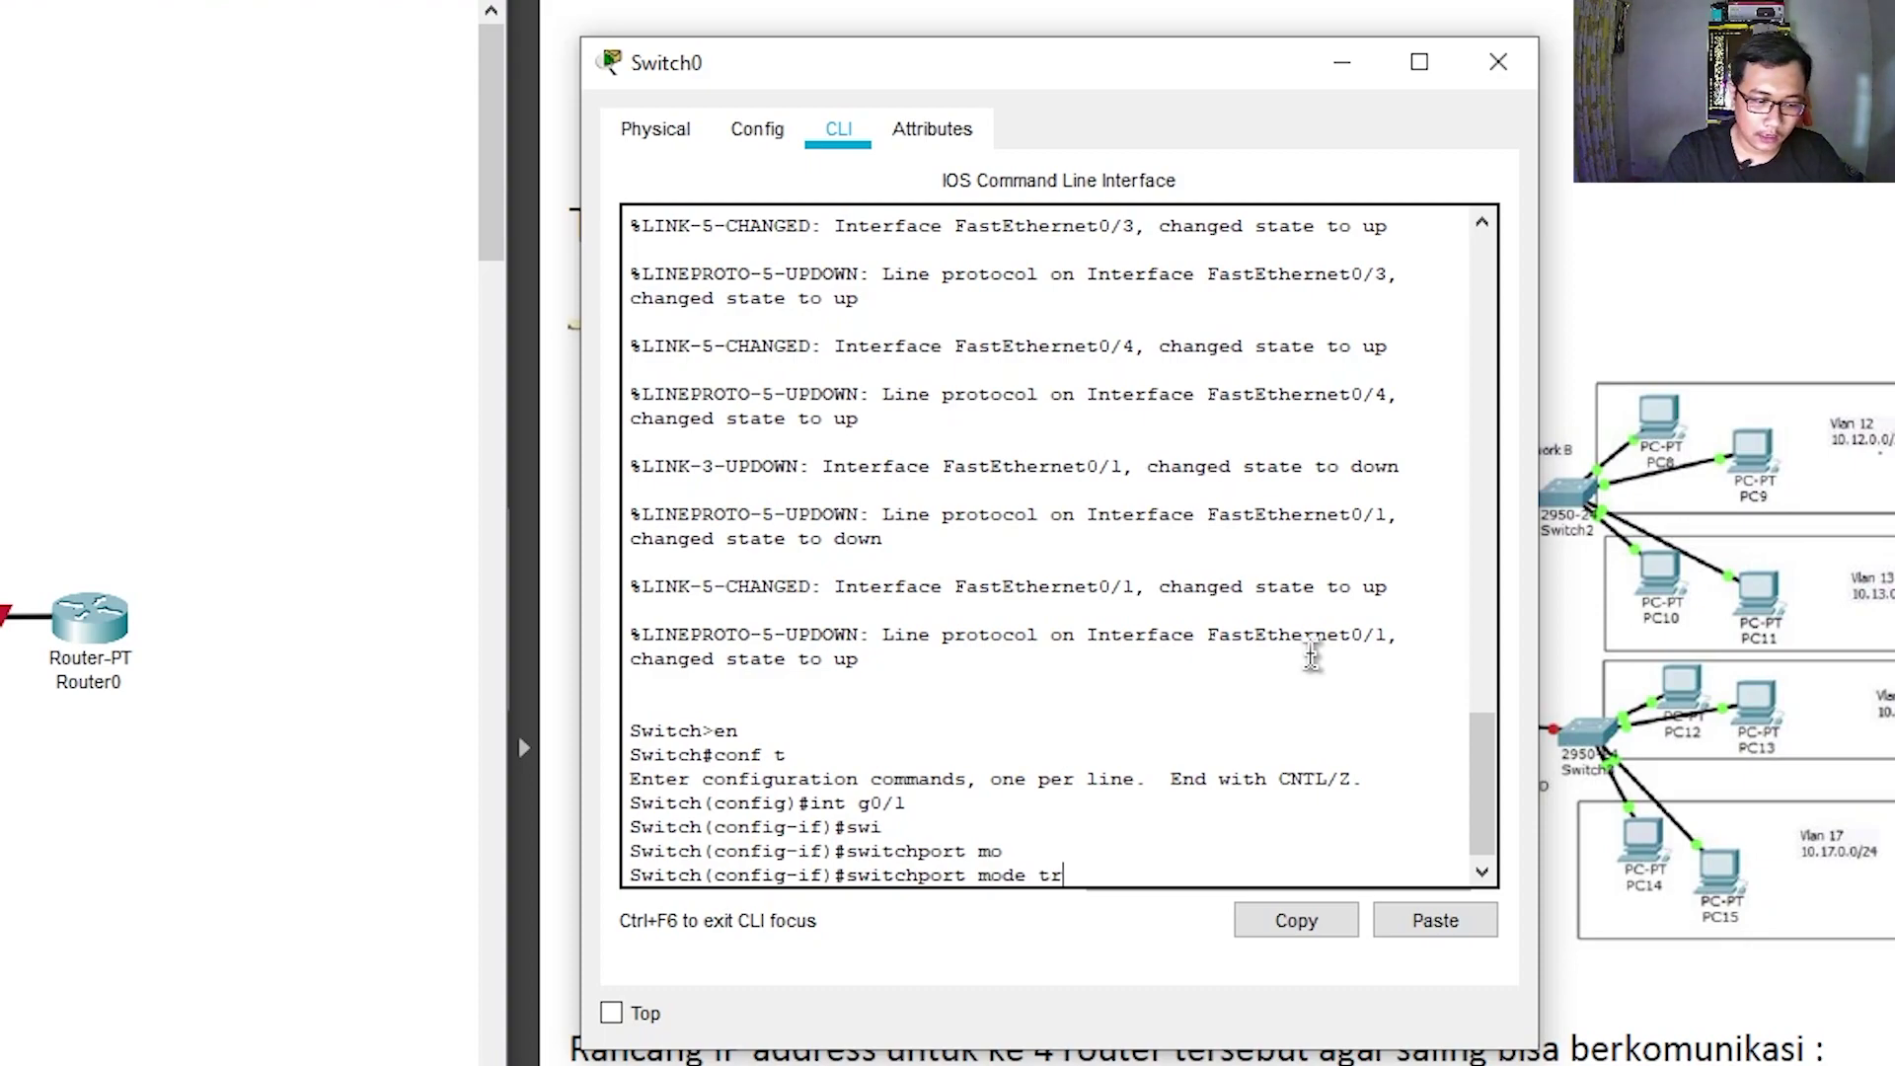
{"action": "key", "text": "Tab"}
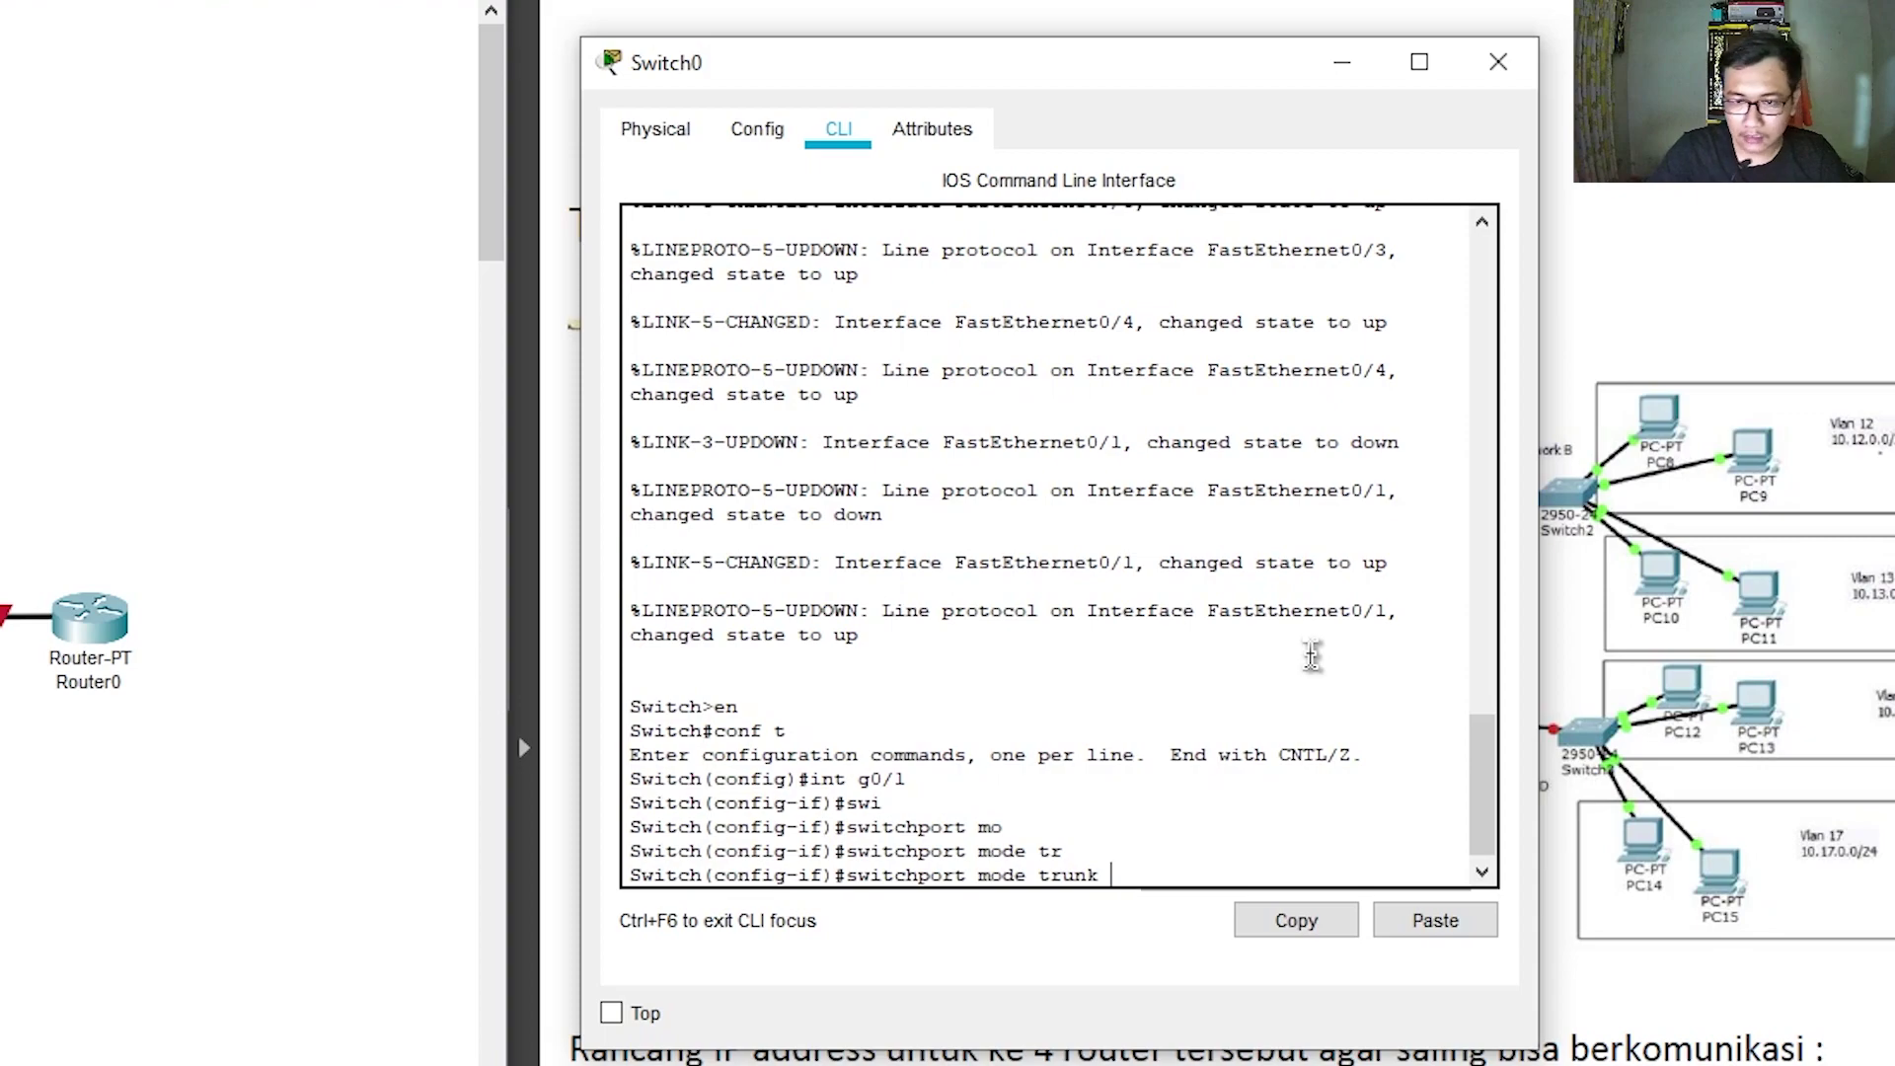
{"action": "key", "text": "Return"}
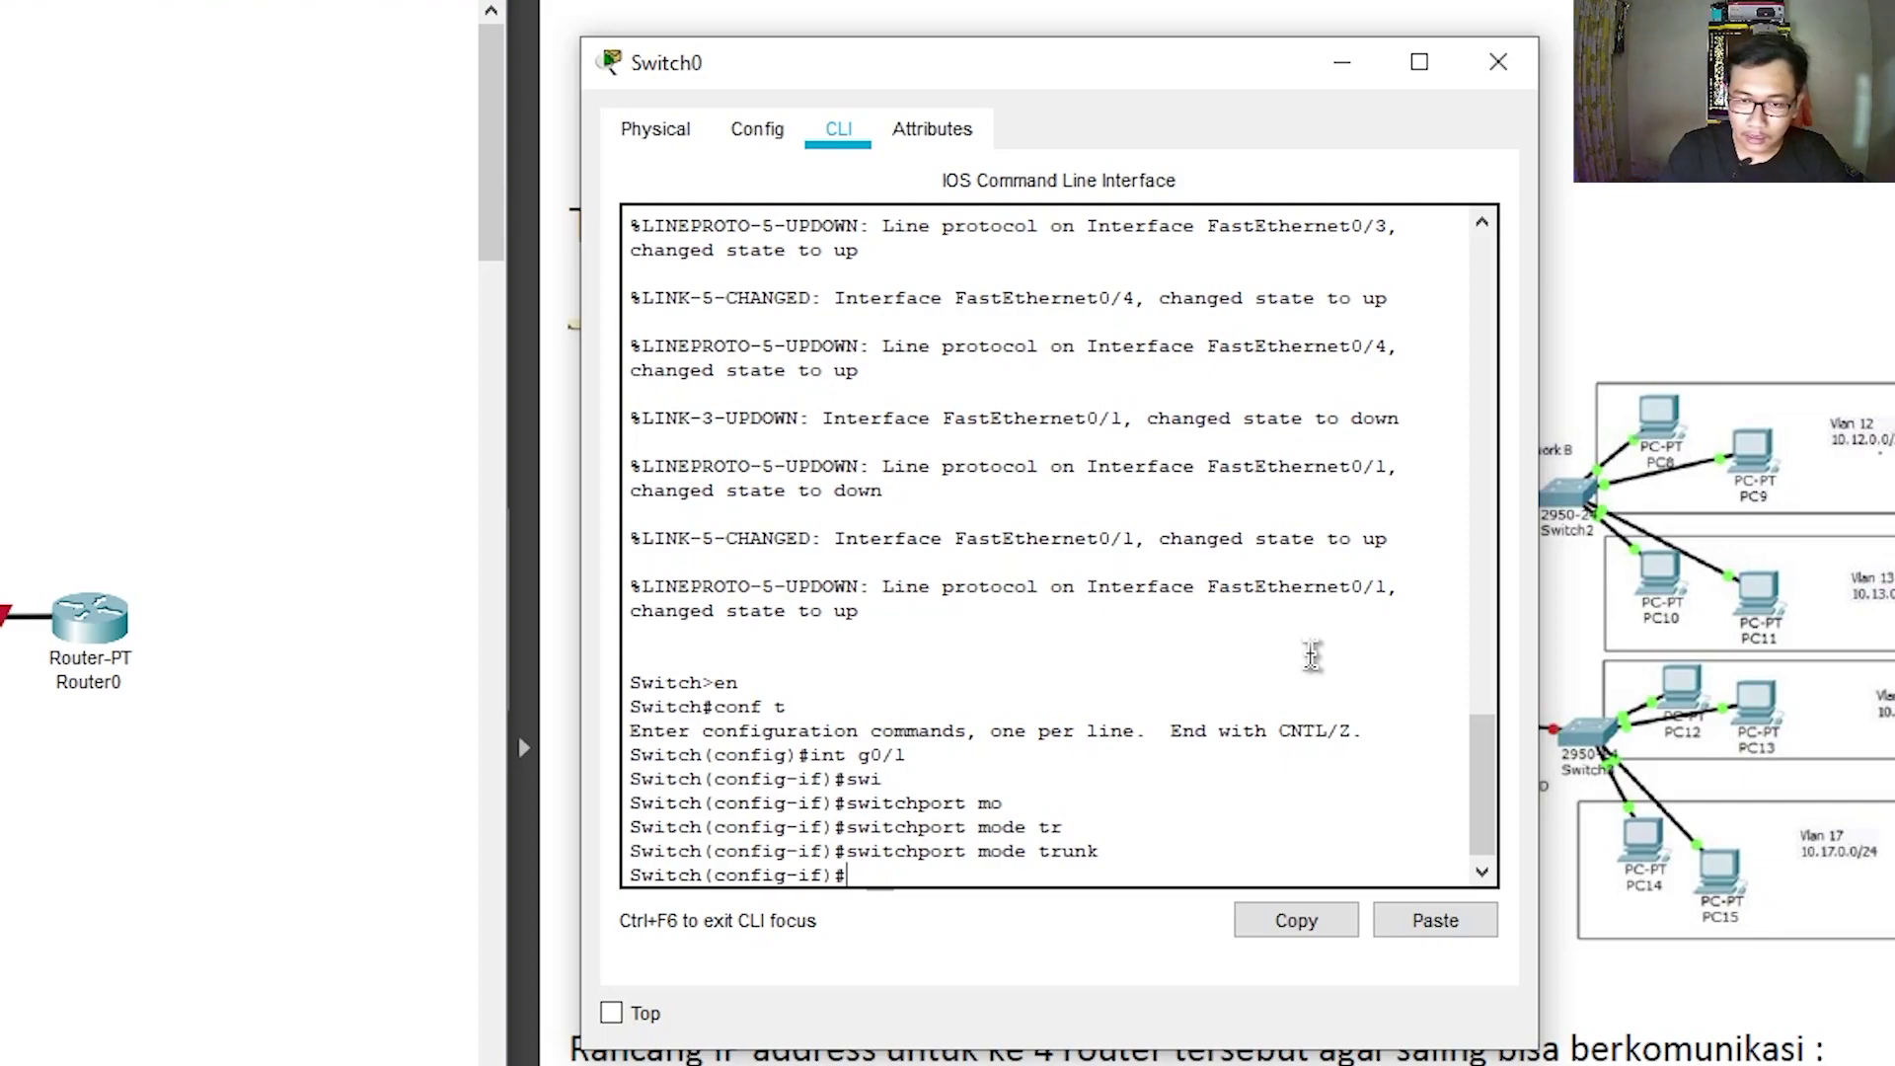
{"action": "type", "text": "ex"}
{"action": "key", "text": "Return"}
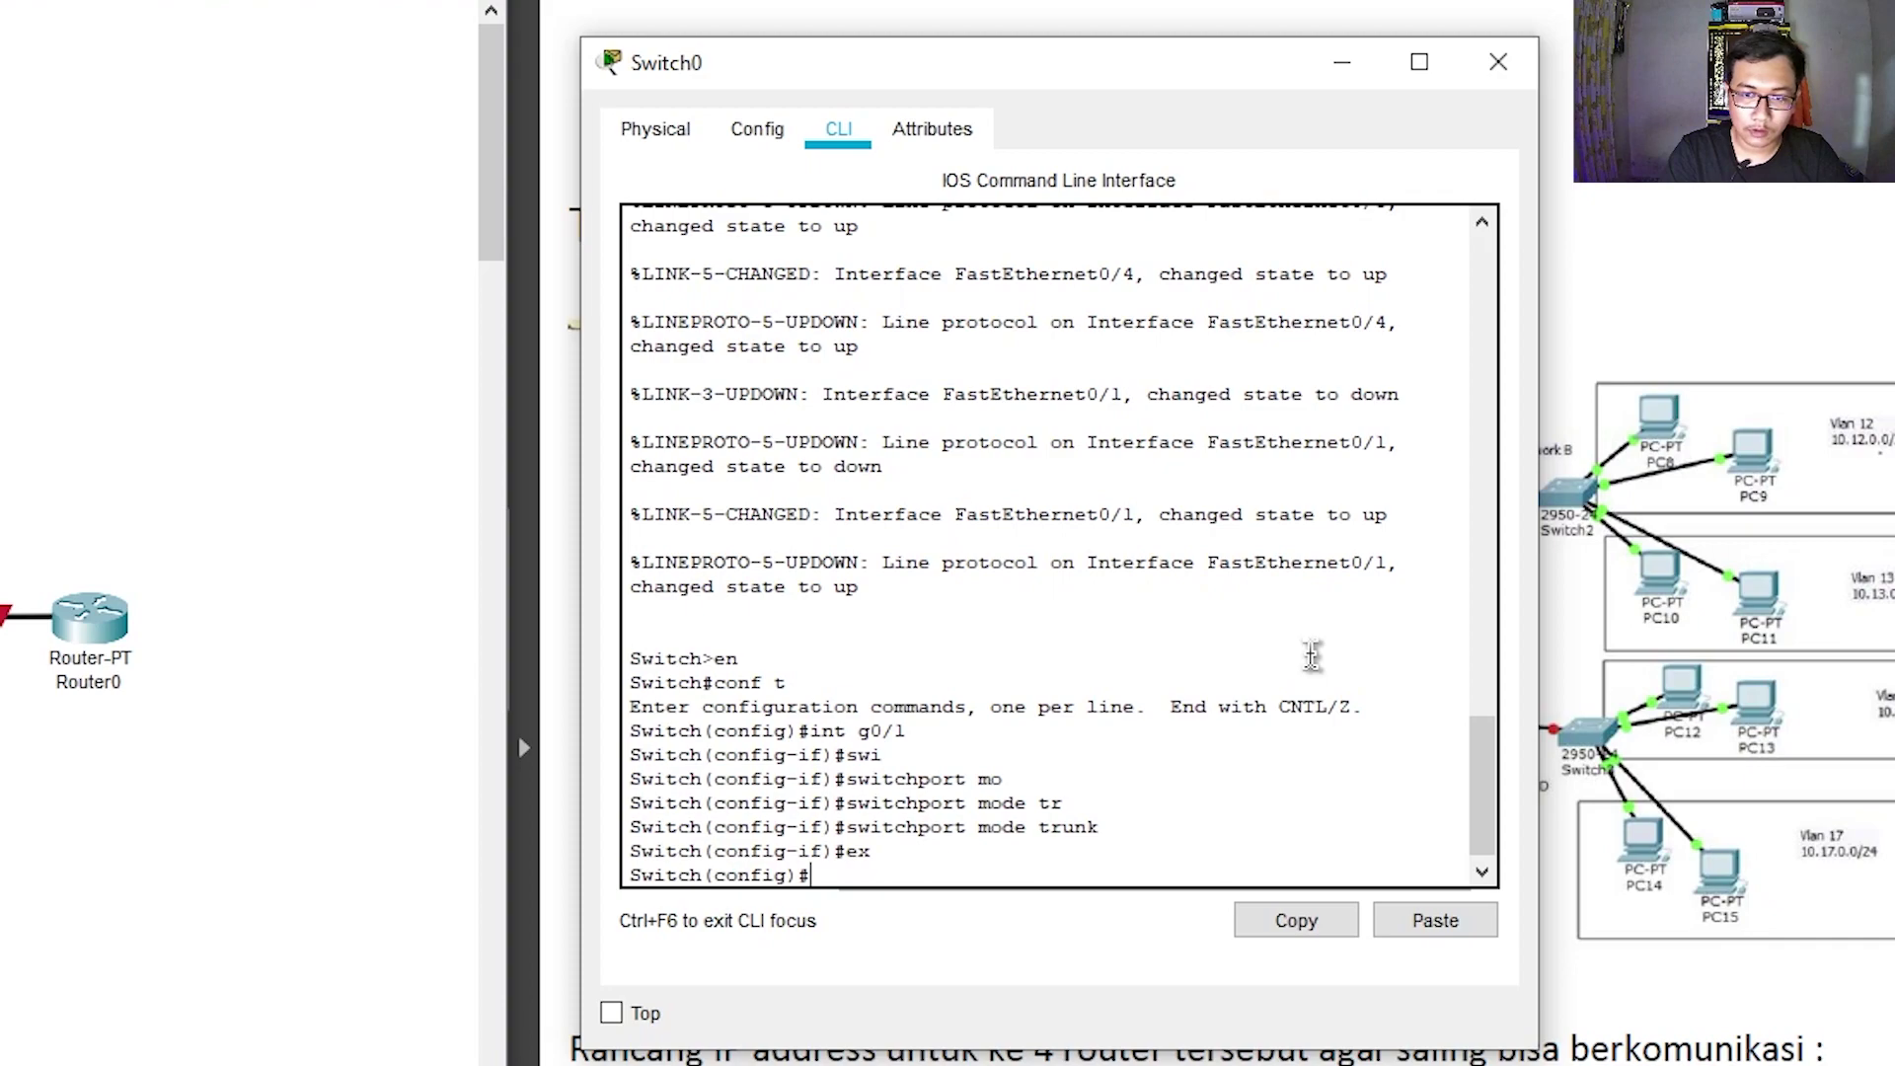
Create vlan 10 on Switch0 with the name ruang-1 and return to global configuration mode
{"action": "type", "text": "vla"}
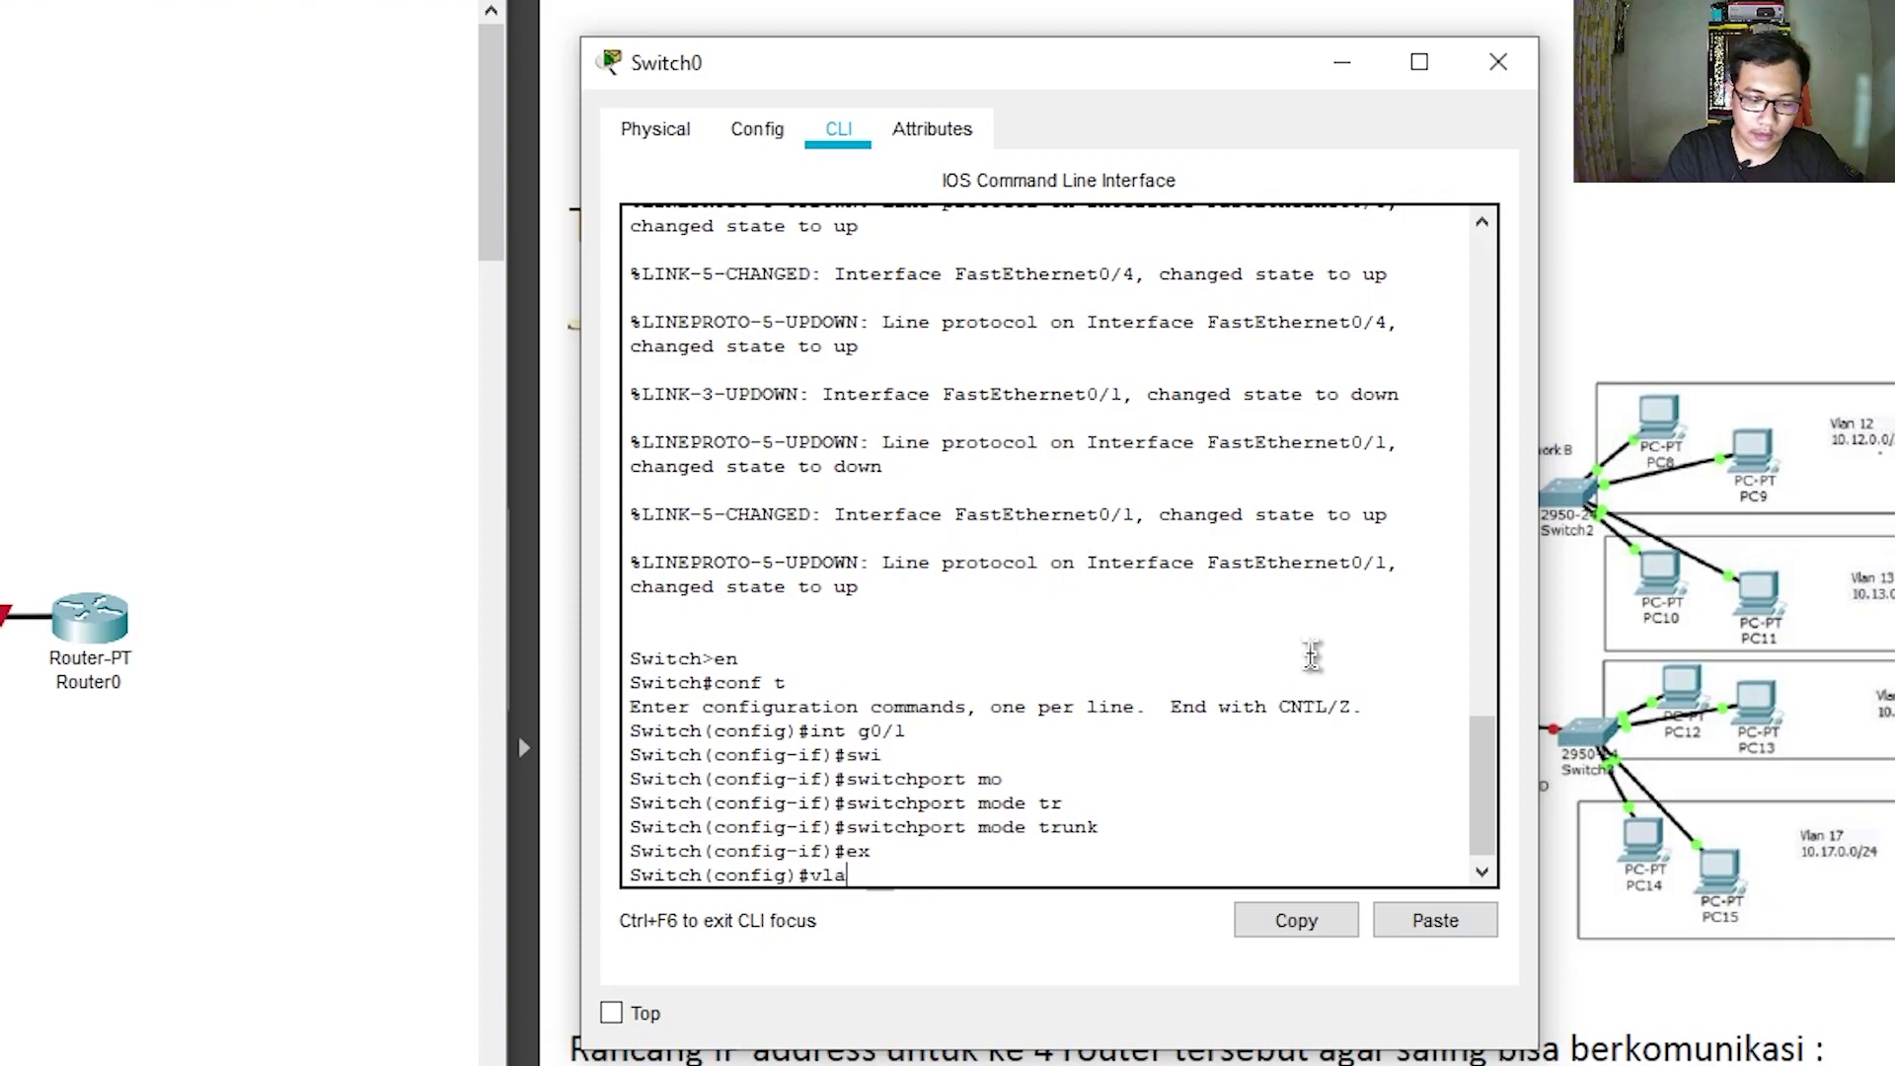
{"action": "type", "text": "n 10"}
{"action": "key", "text": "Return"}
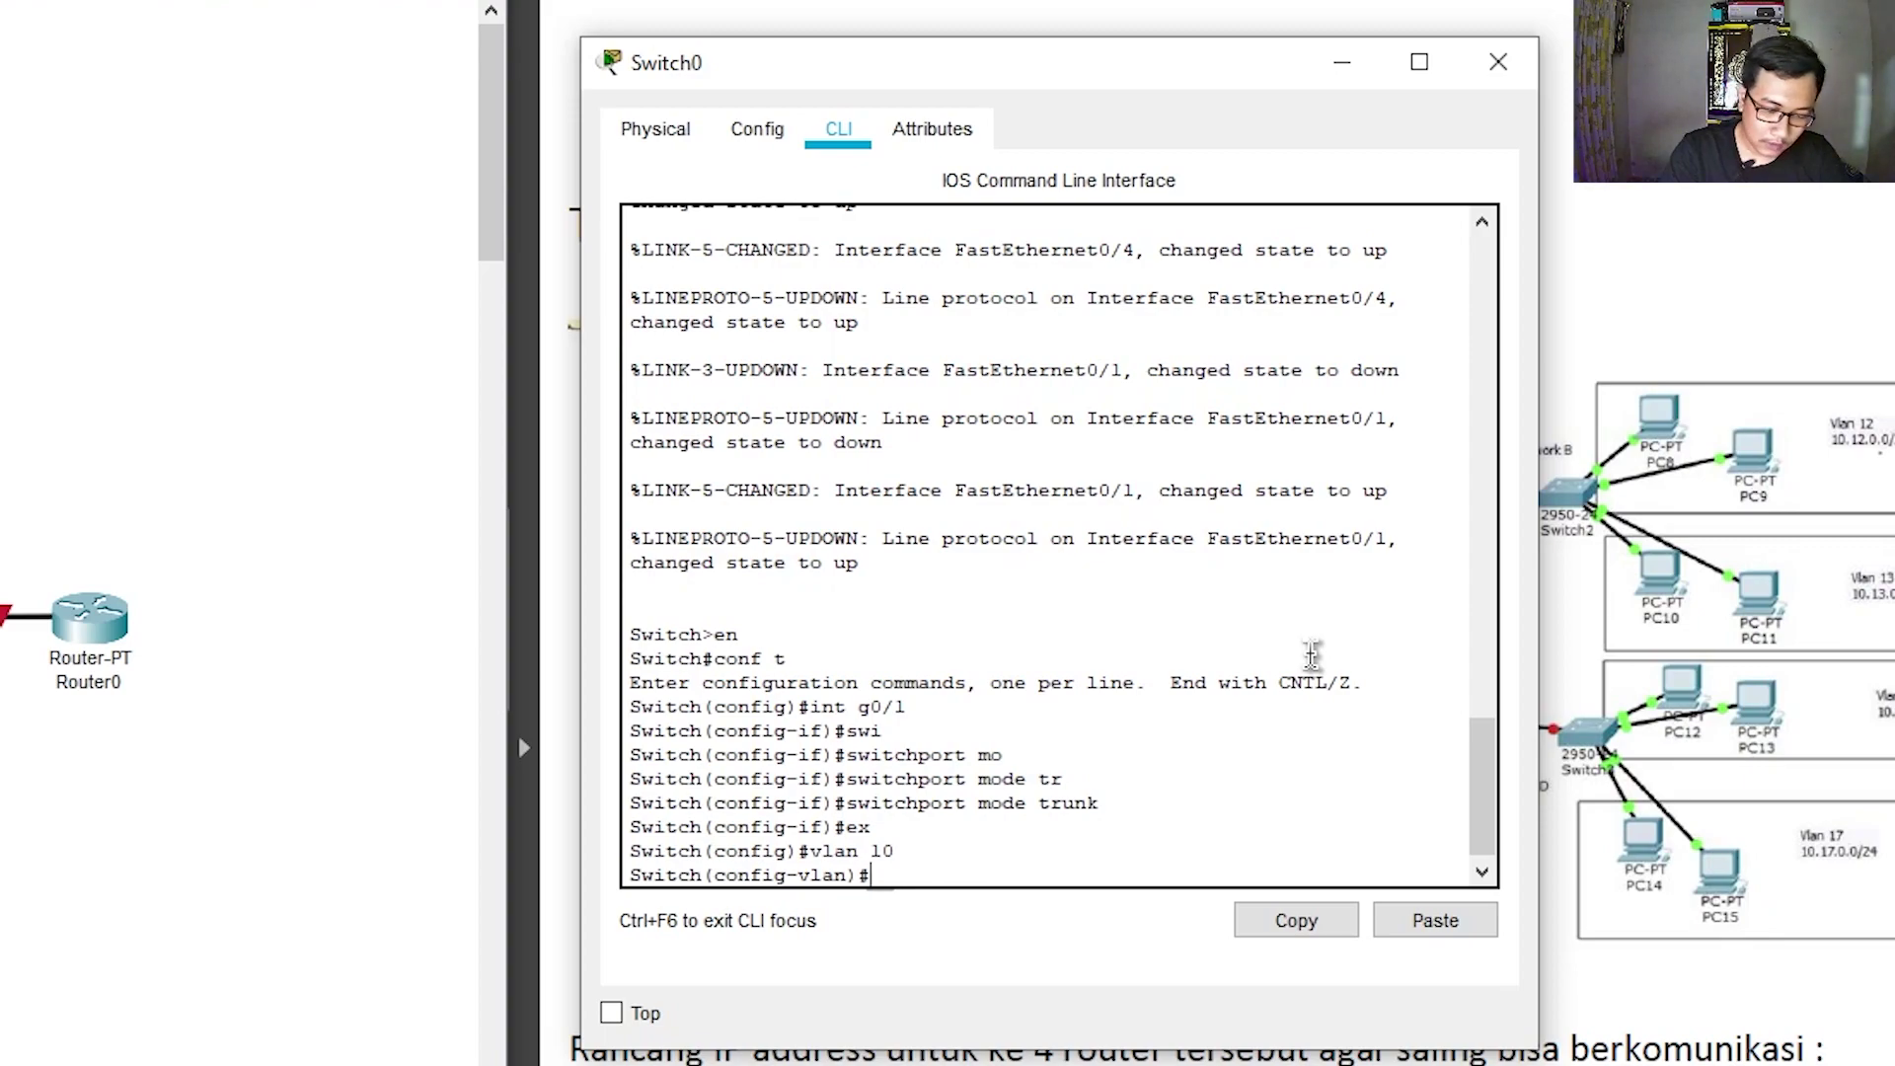
{"action": "type", "text": "name"}
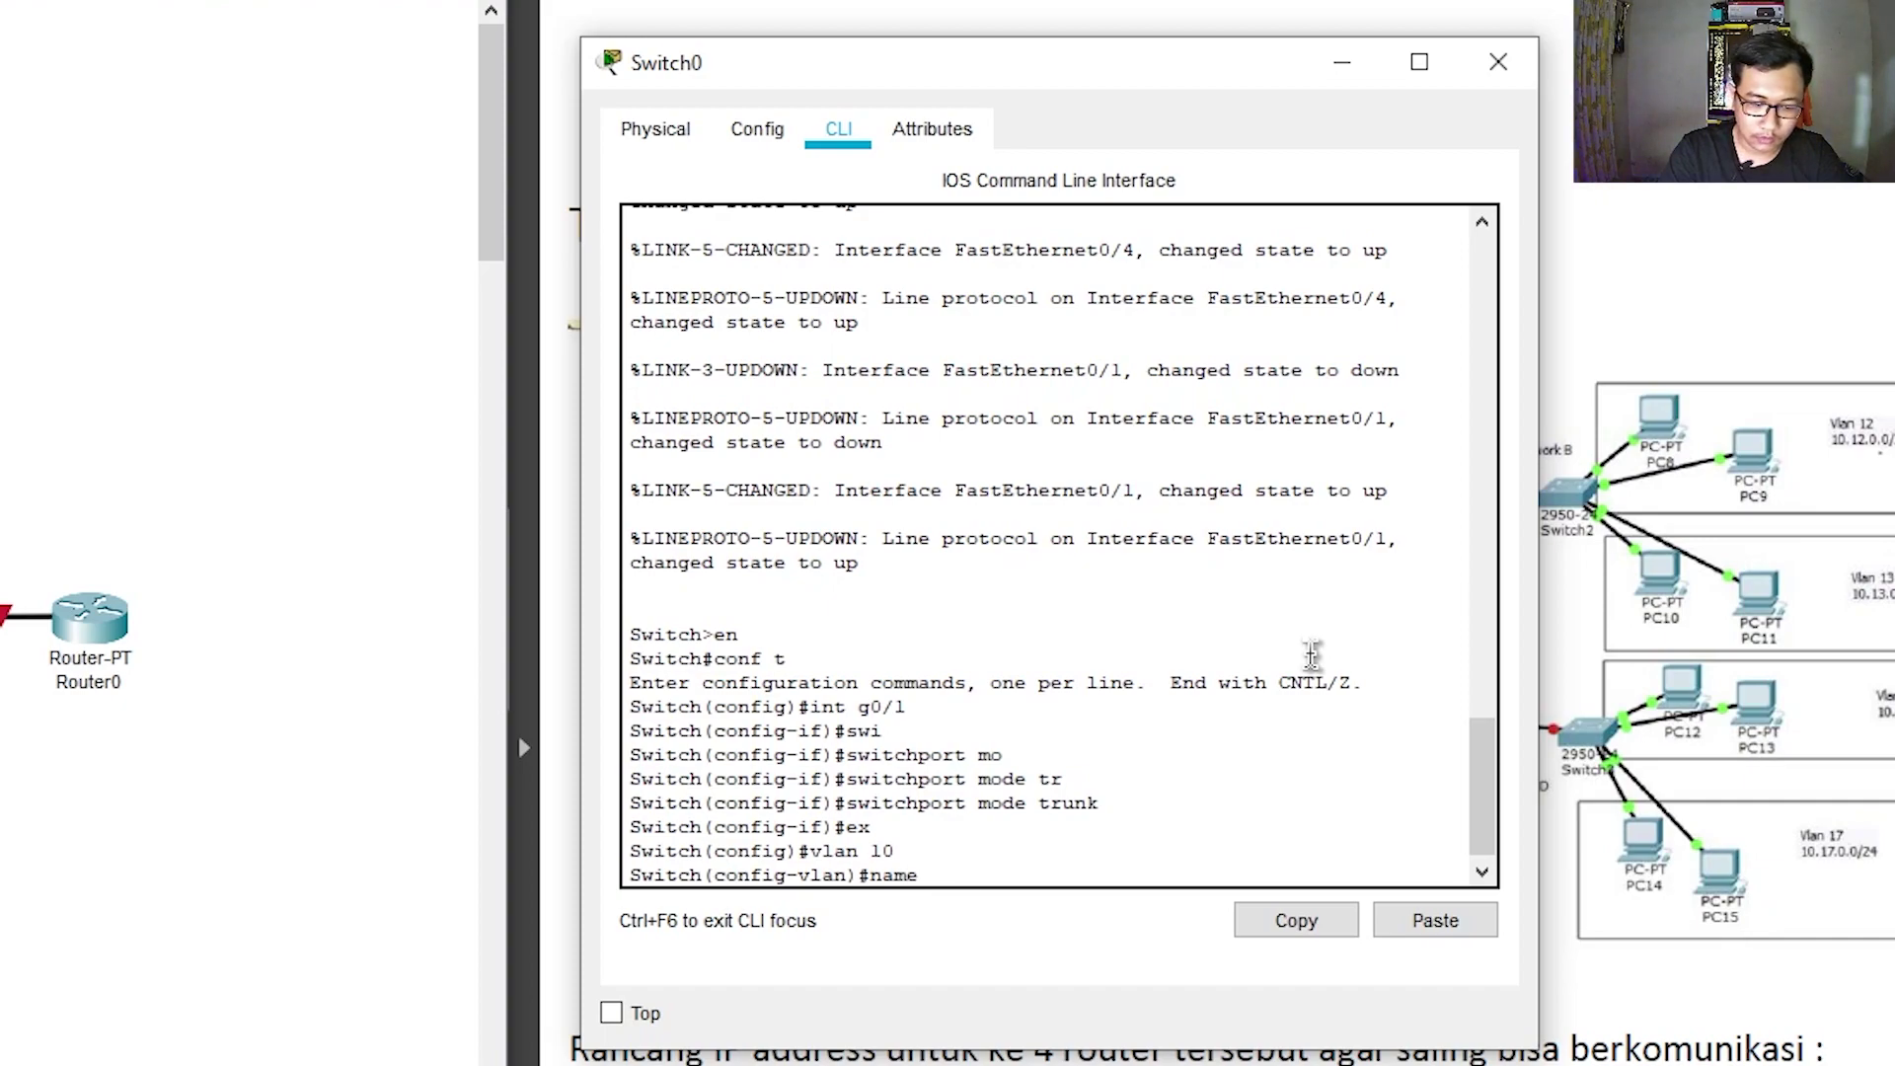
{"action": "type", "text": " ruang-1"}
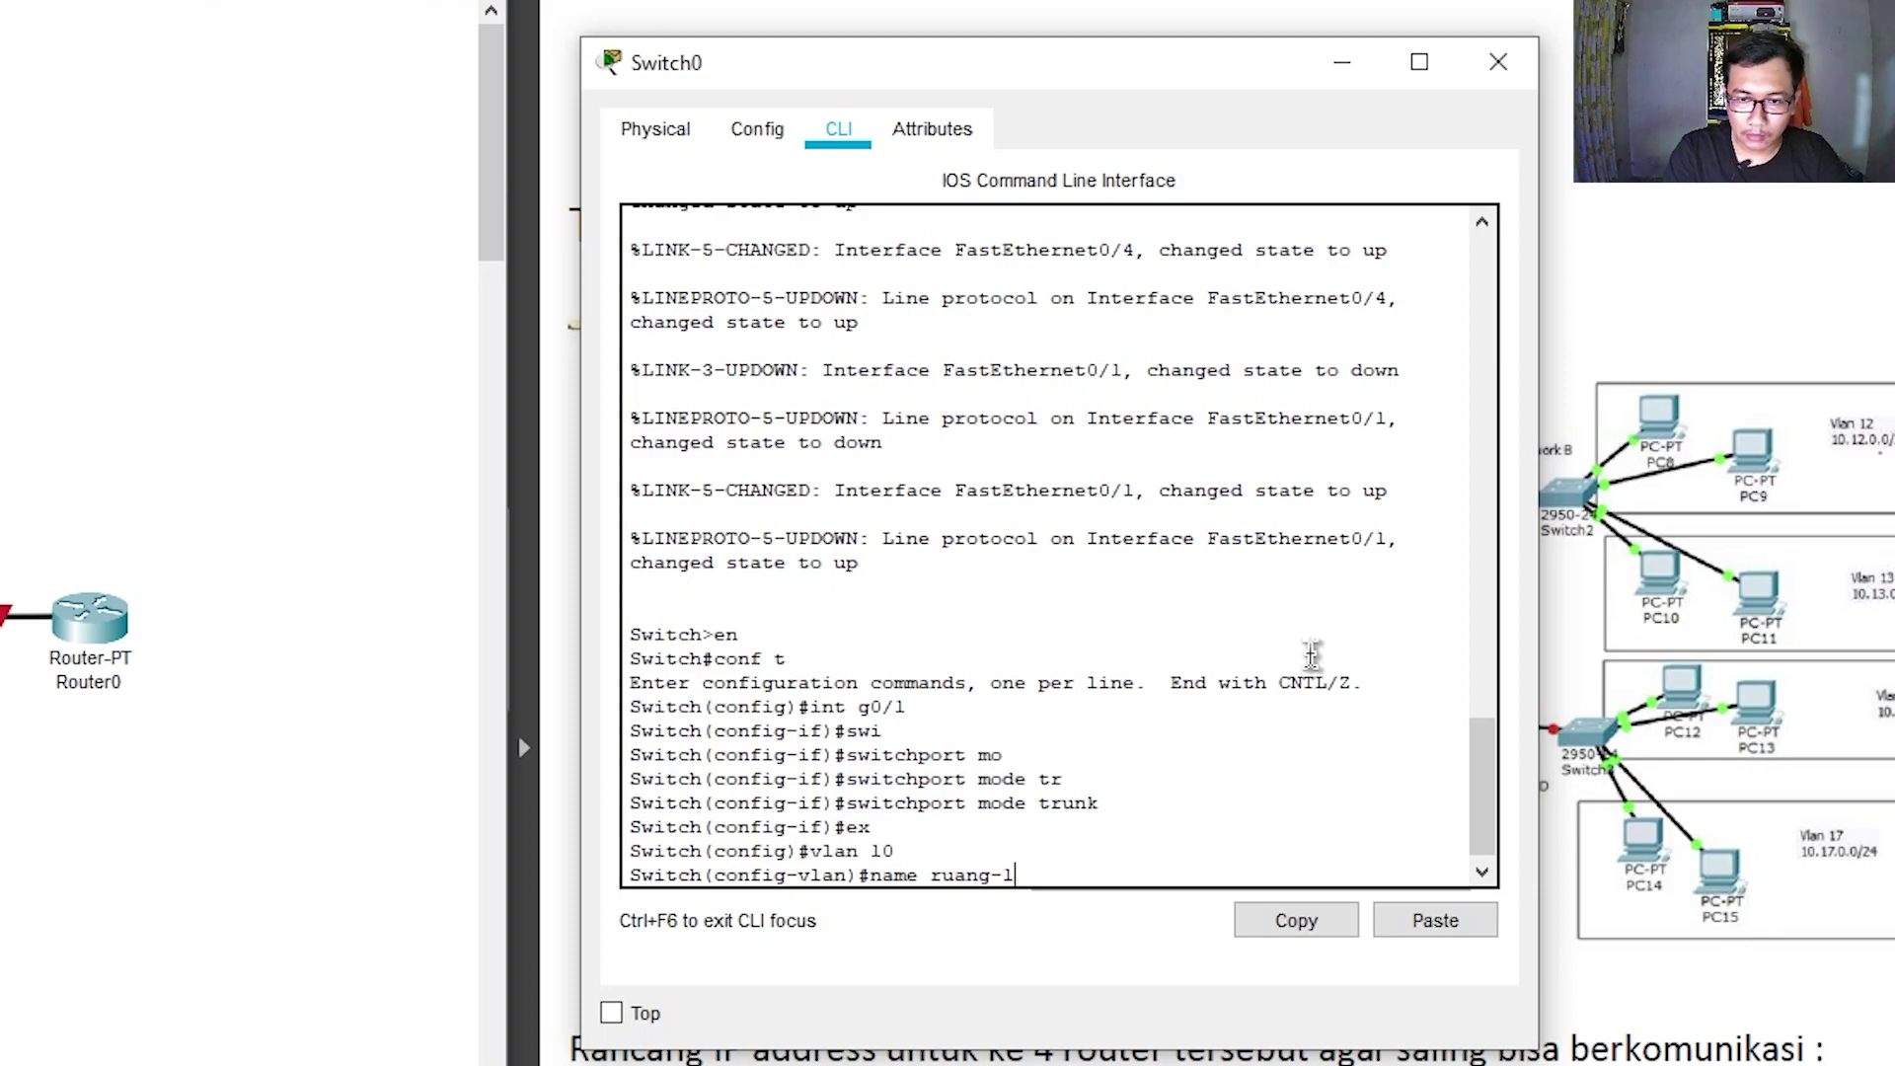
{"action": "key", "text": "Return"}
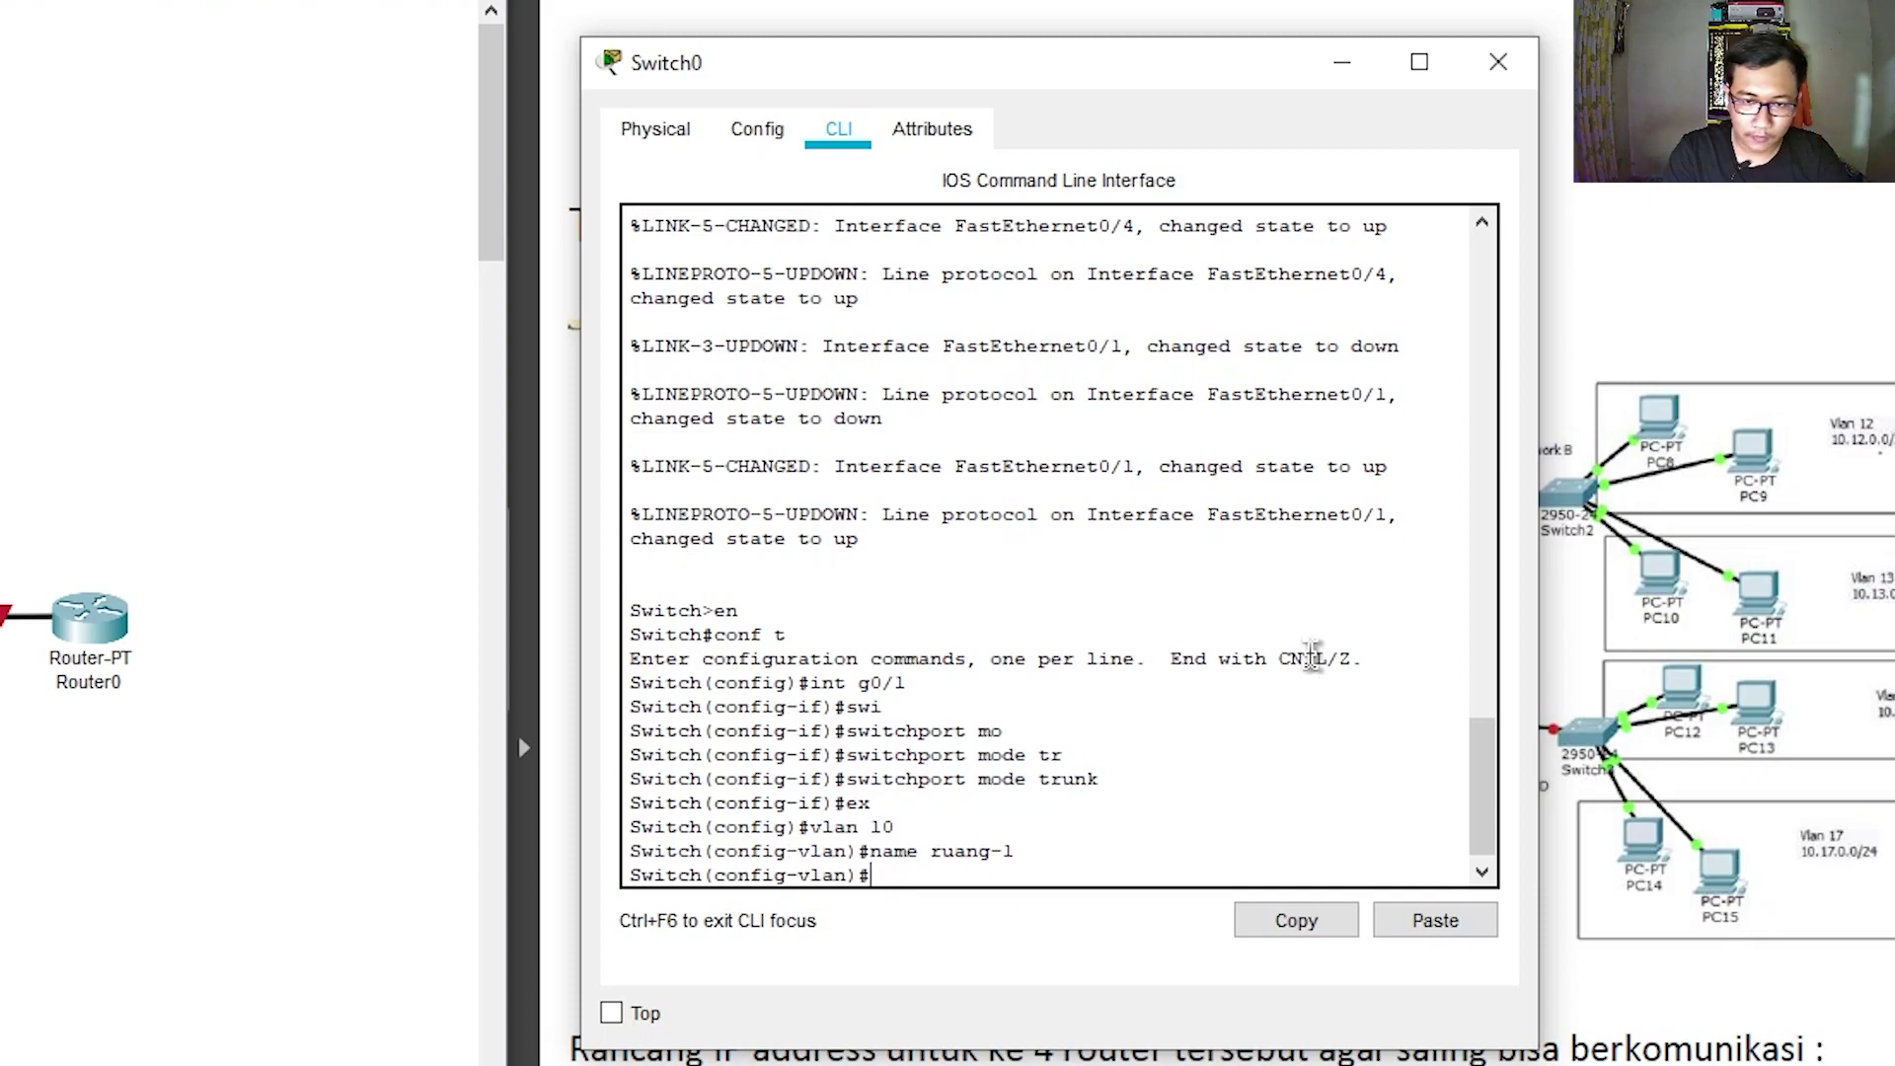
{"action": "type", "text": "ex"}
{"action": "key", "text": "Return"}
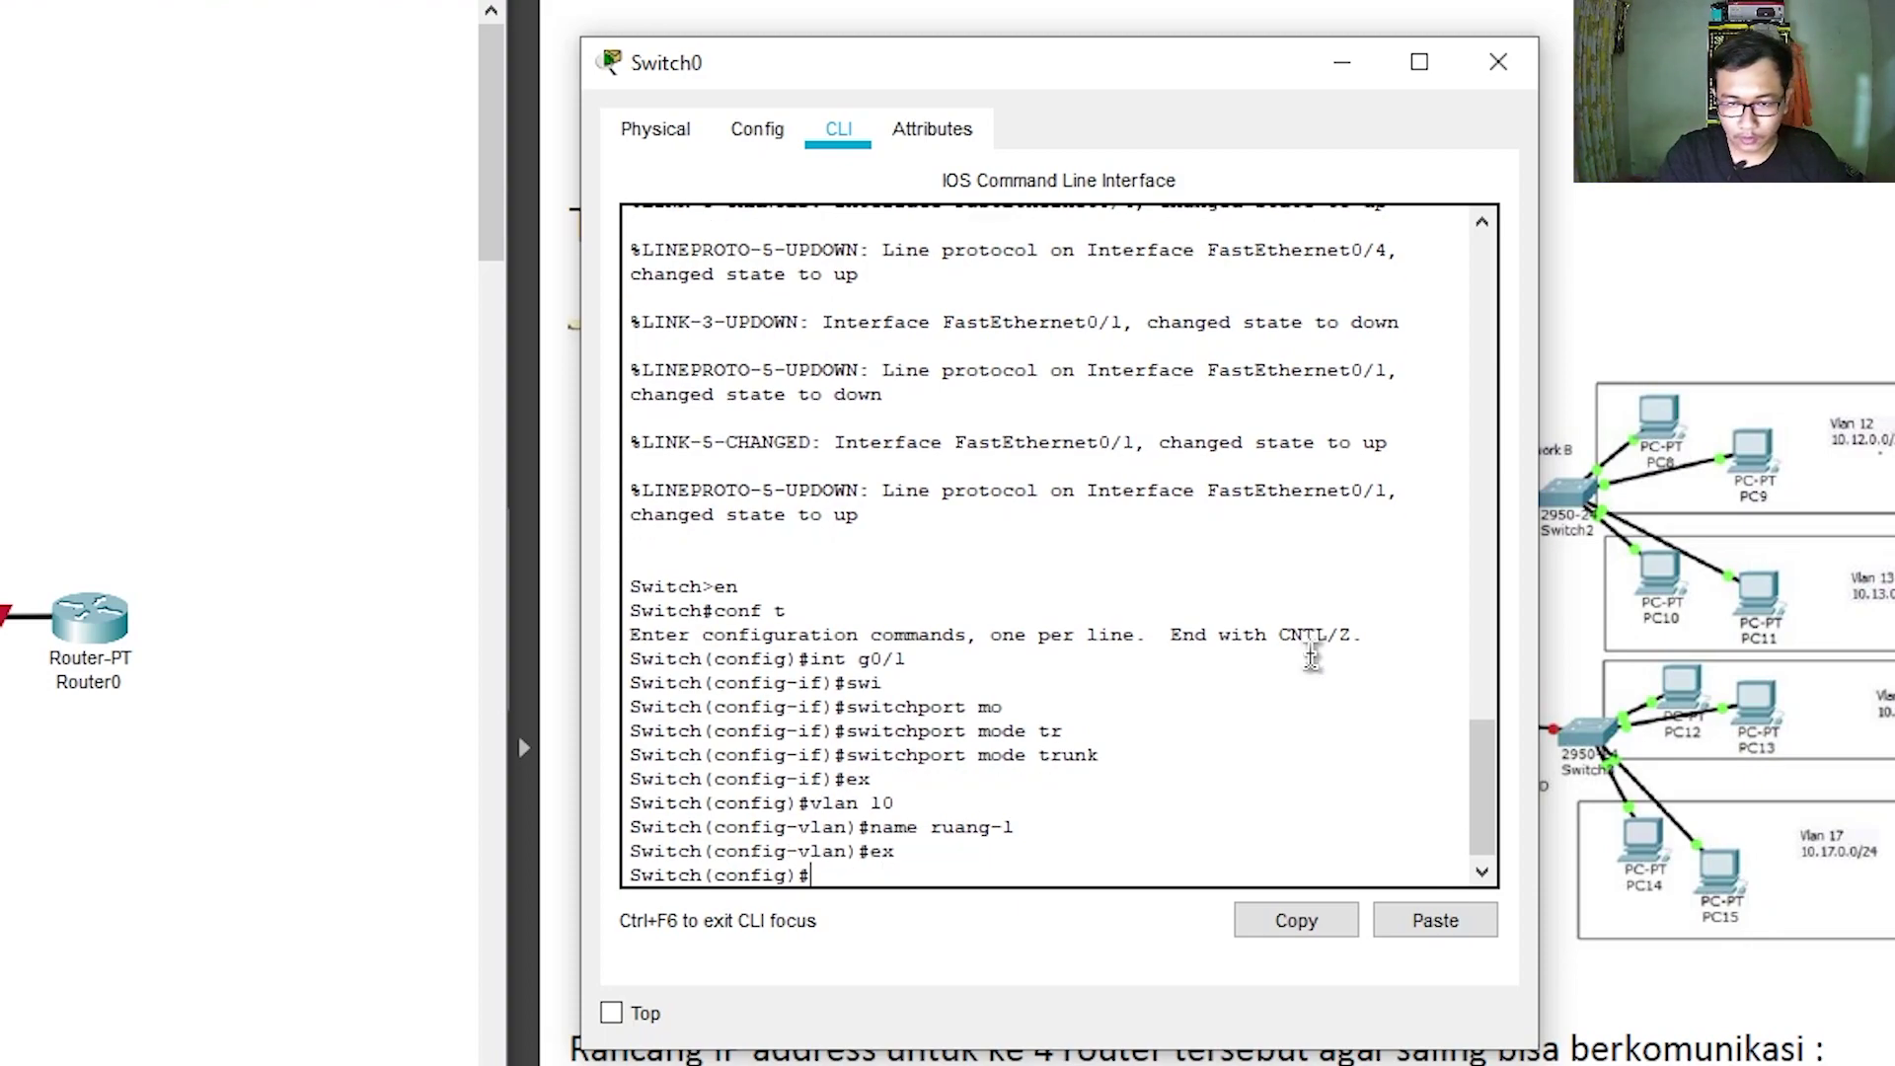
Create vlan 20 on Switch0 with the name ruang-2 and return to global configuration mode
{"action": "type", "text": "vla"}
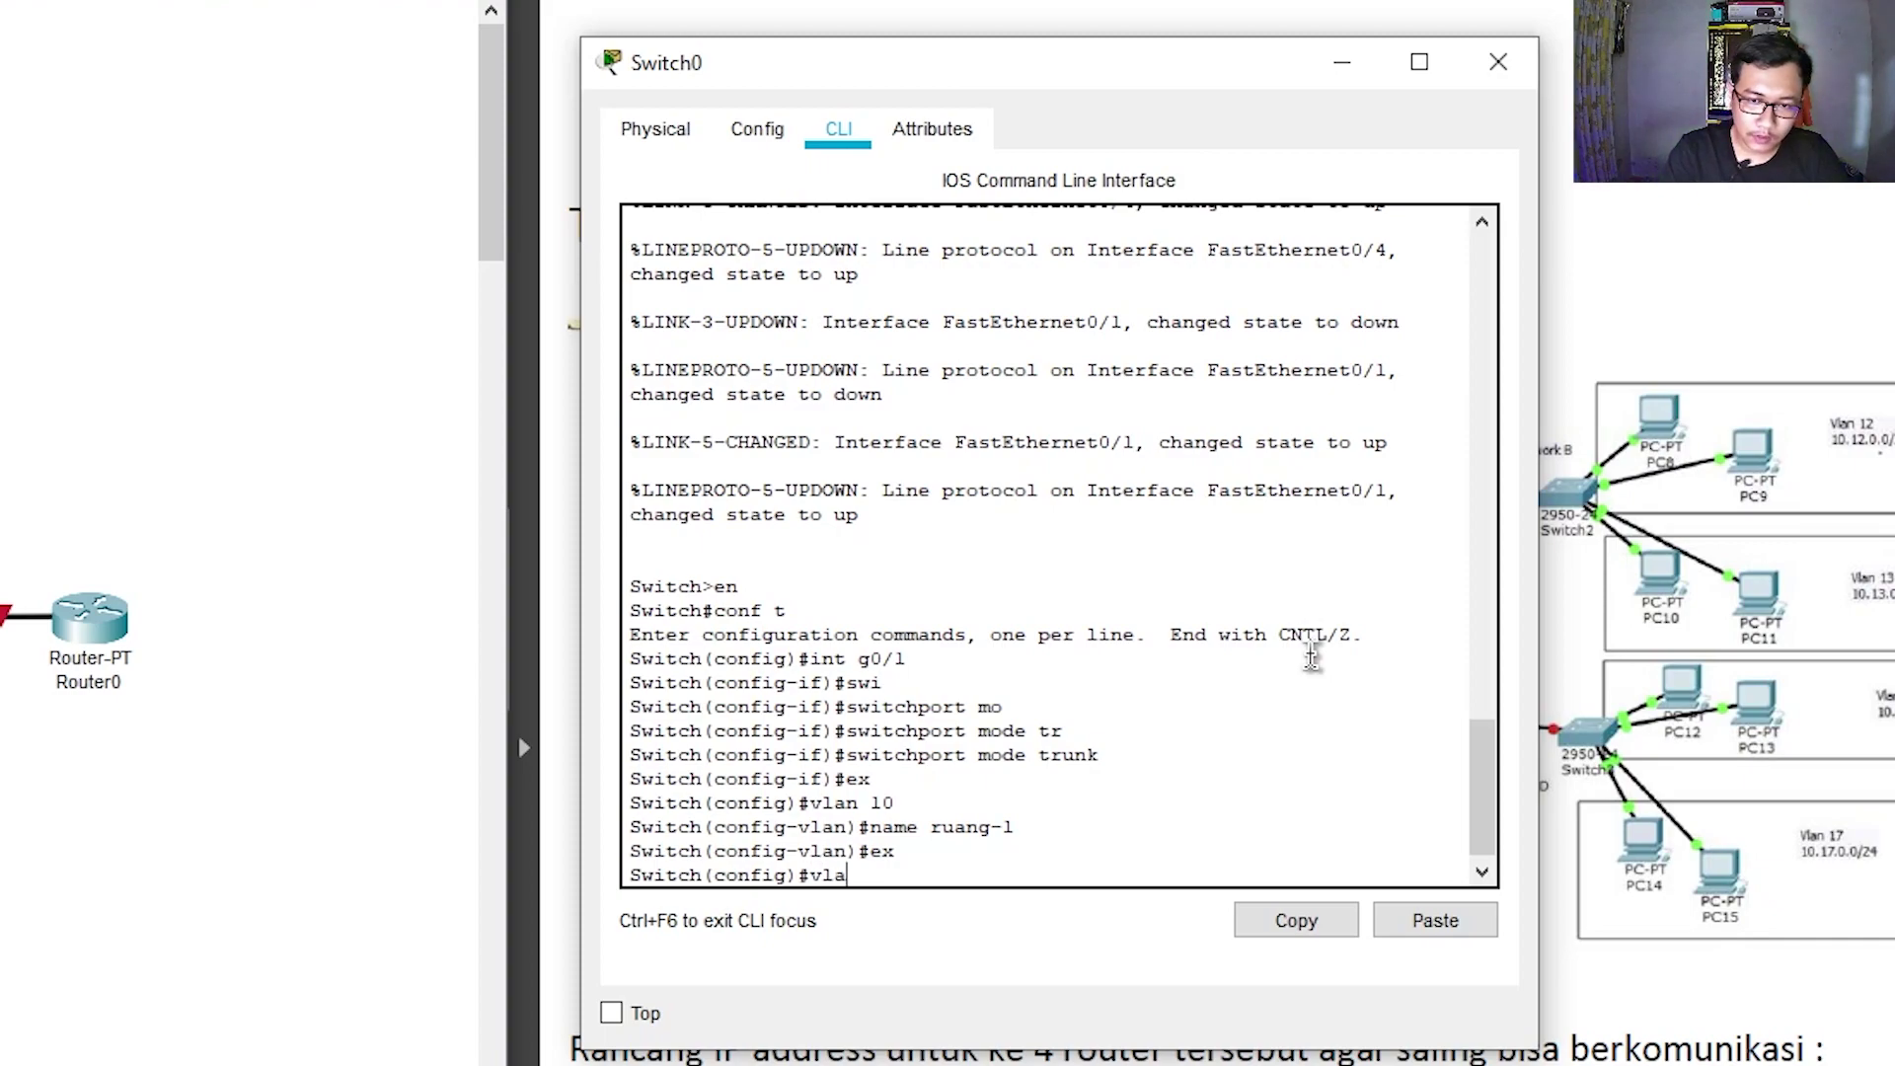
{"action": "type", "text": "n 20"}
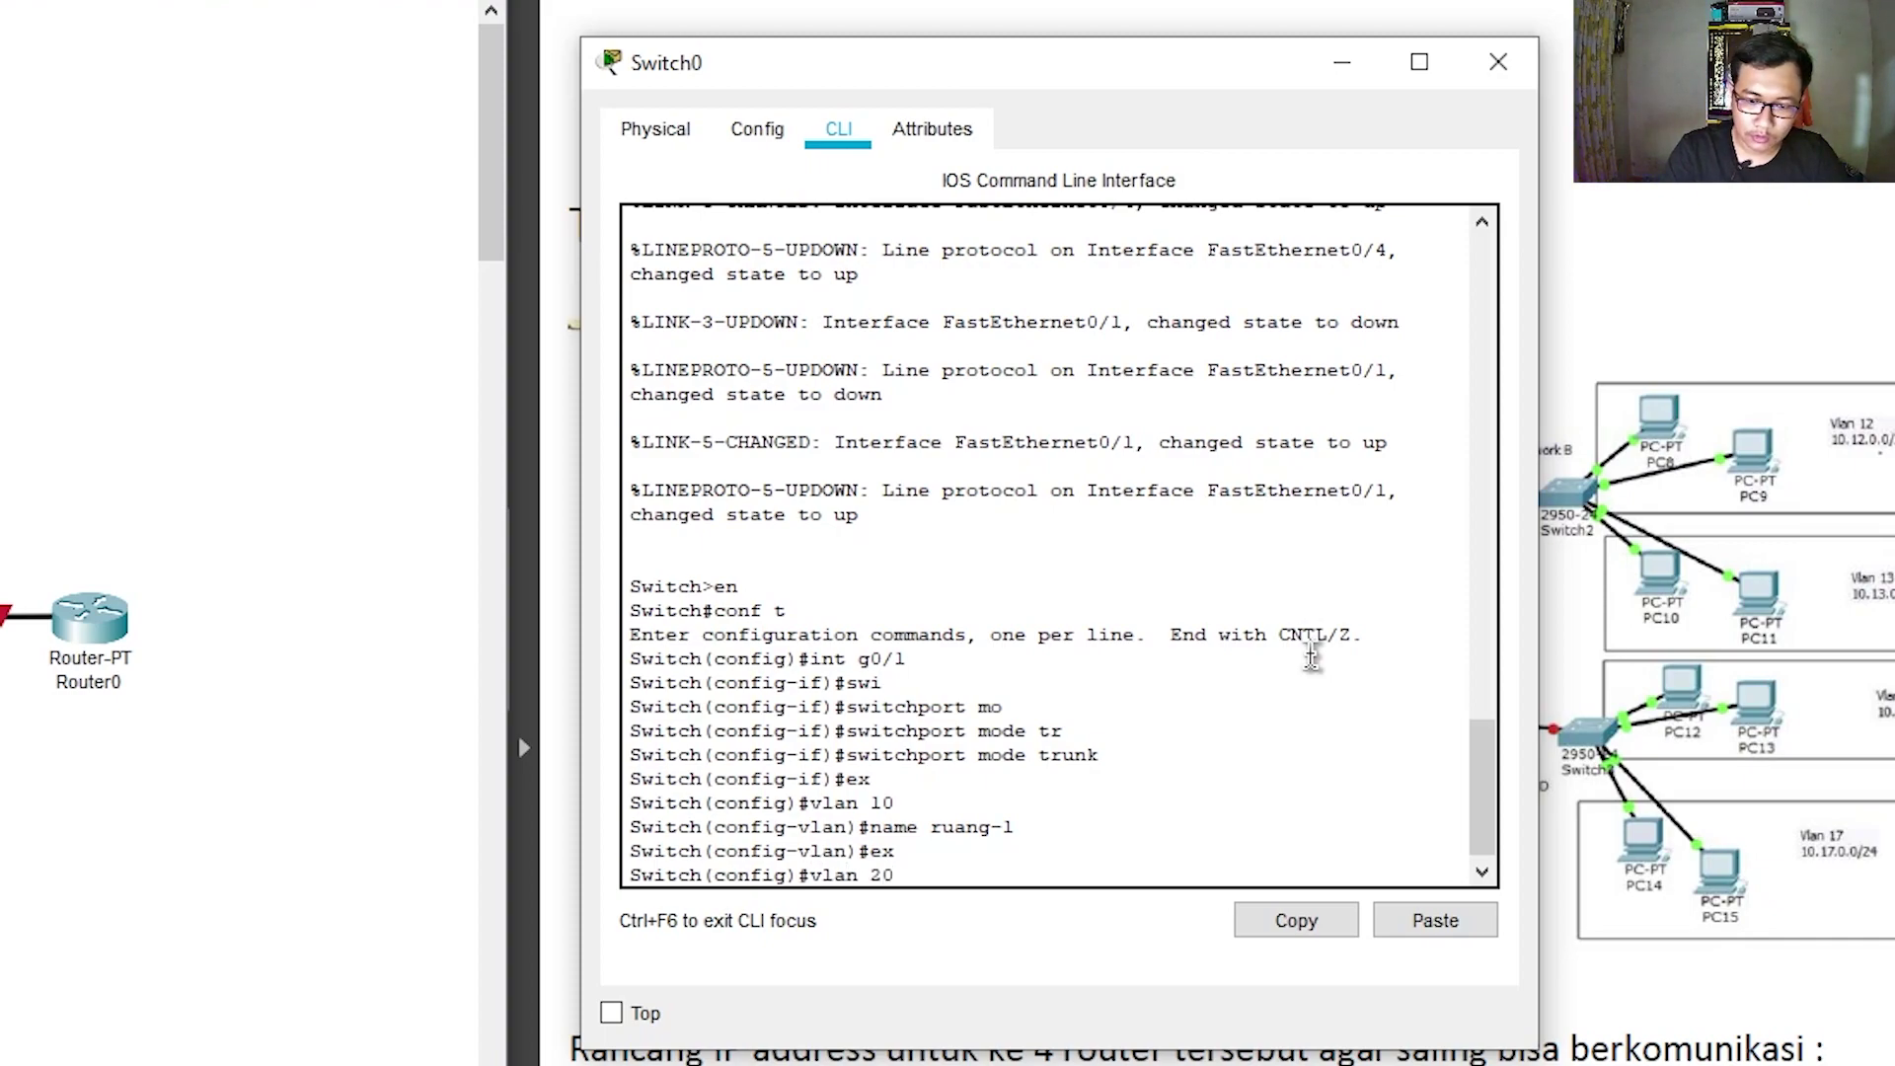
{"action": "key", "text": "Return"}
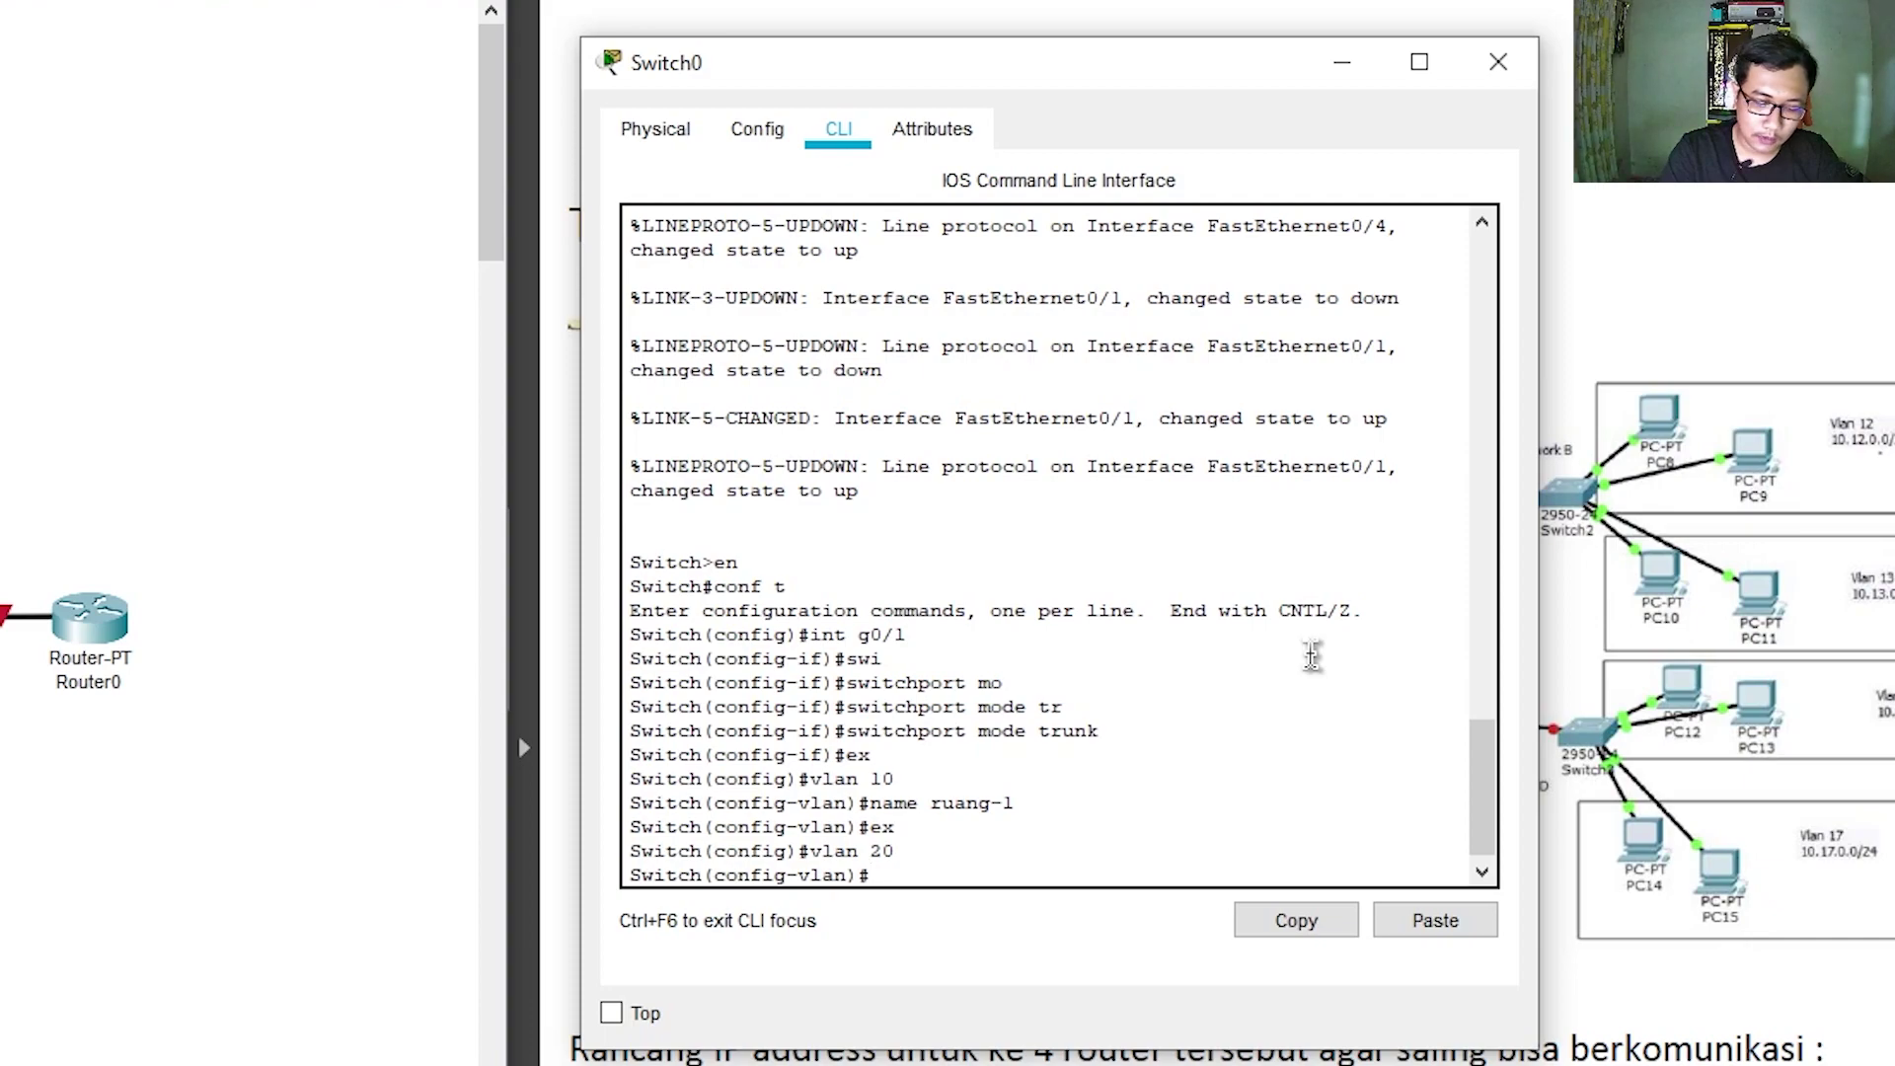
{"action": "type", "text": "name"}
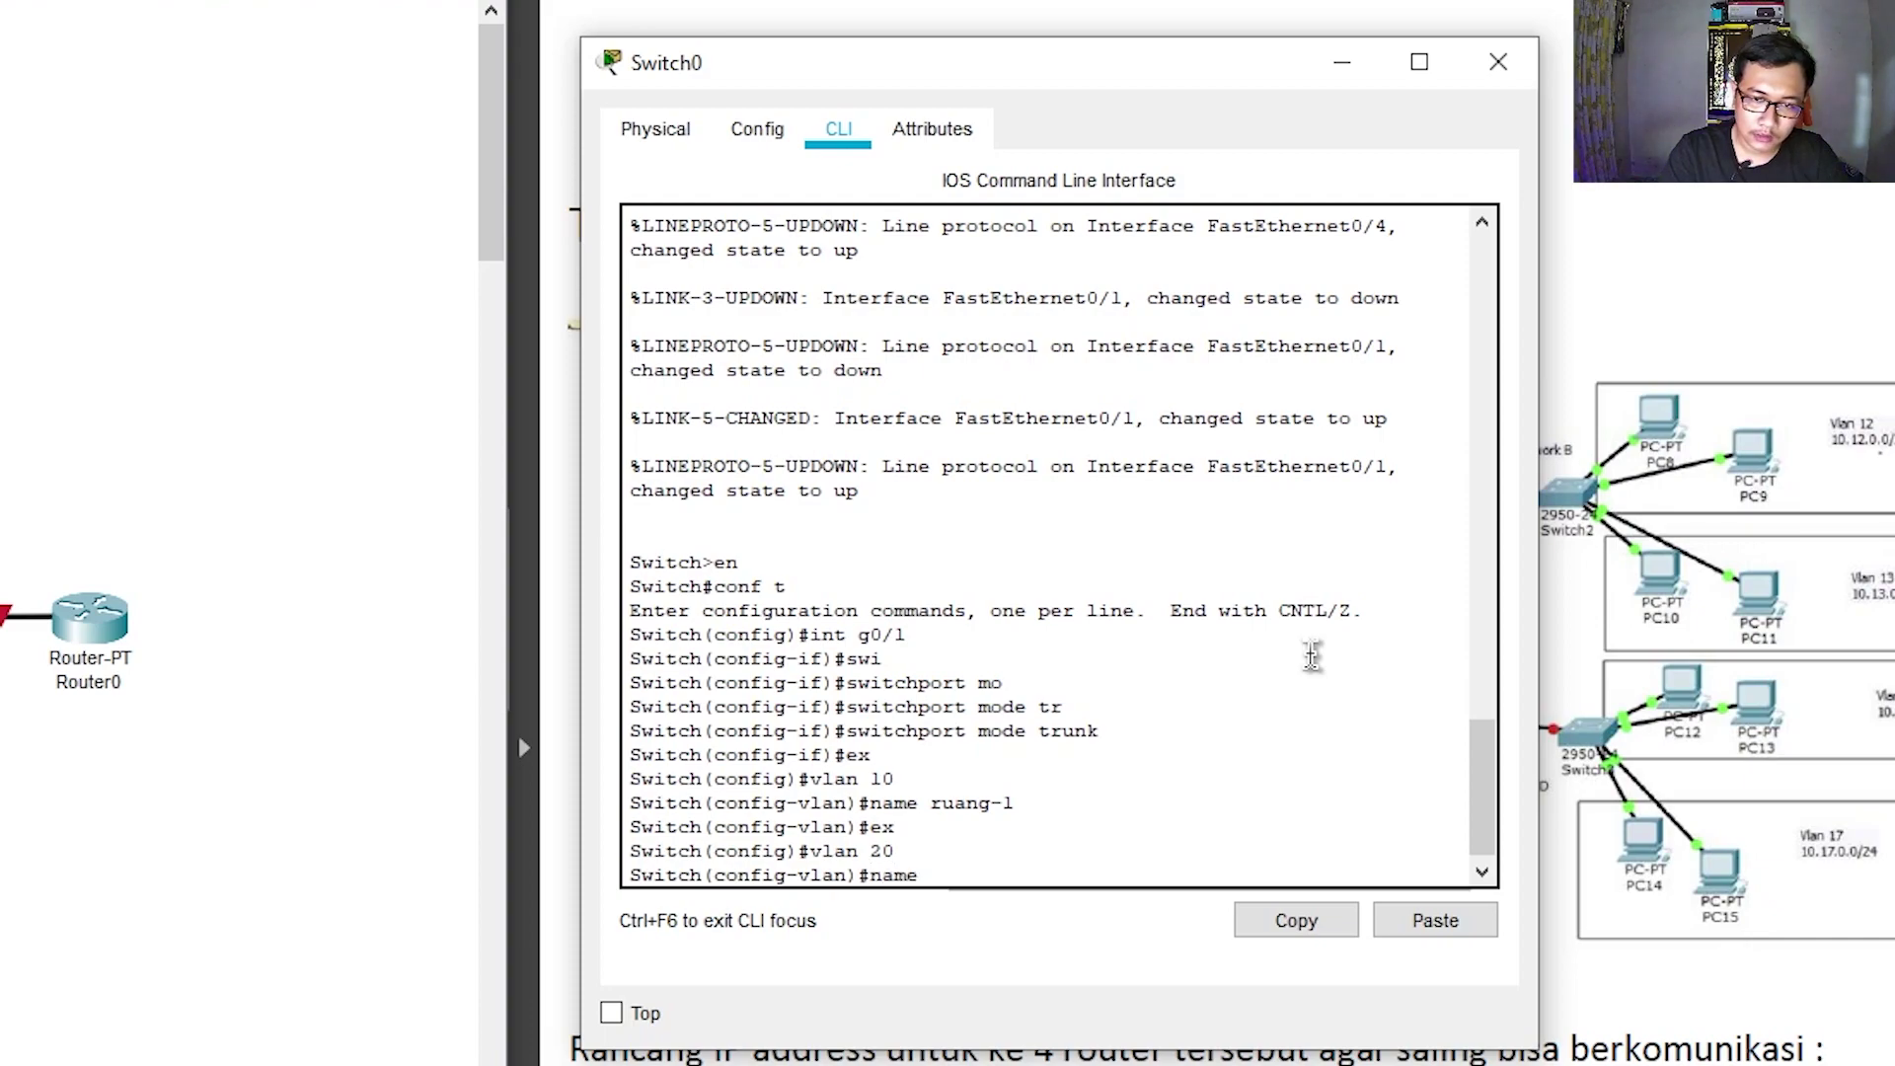
{"action": "type", "text": " ruang-2"}
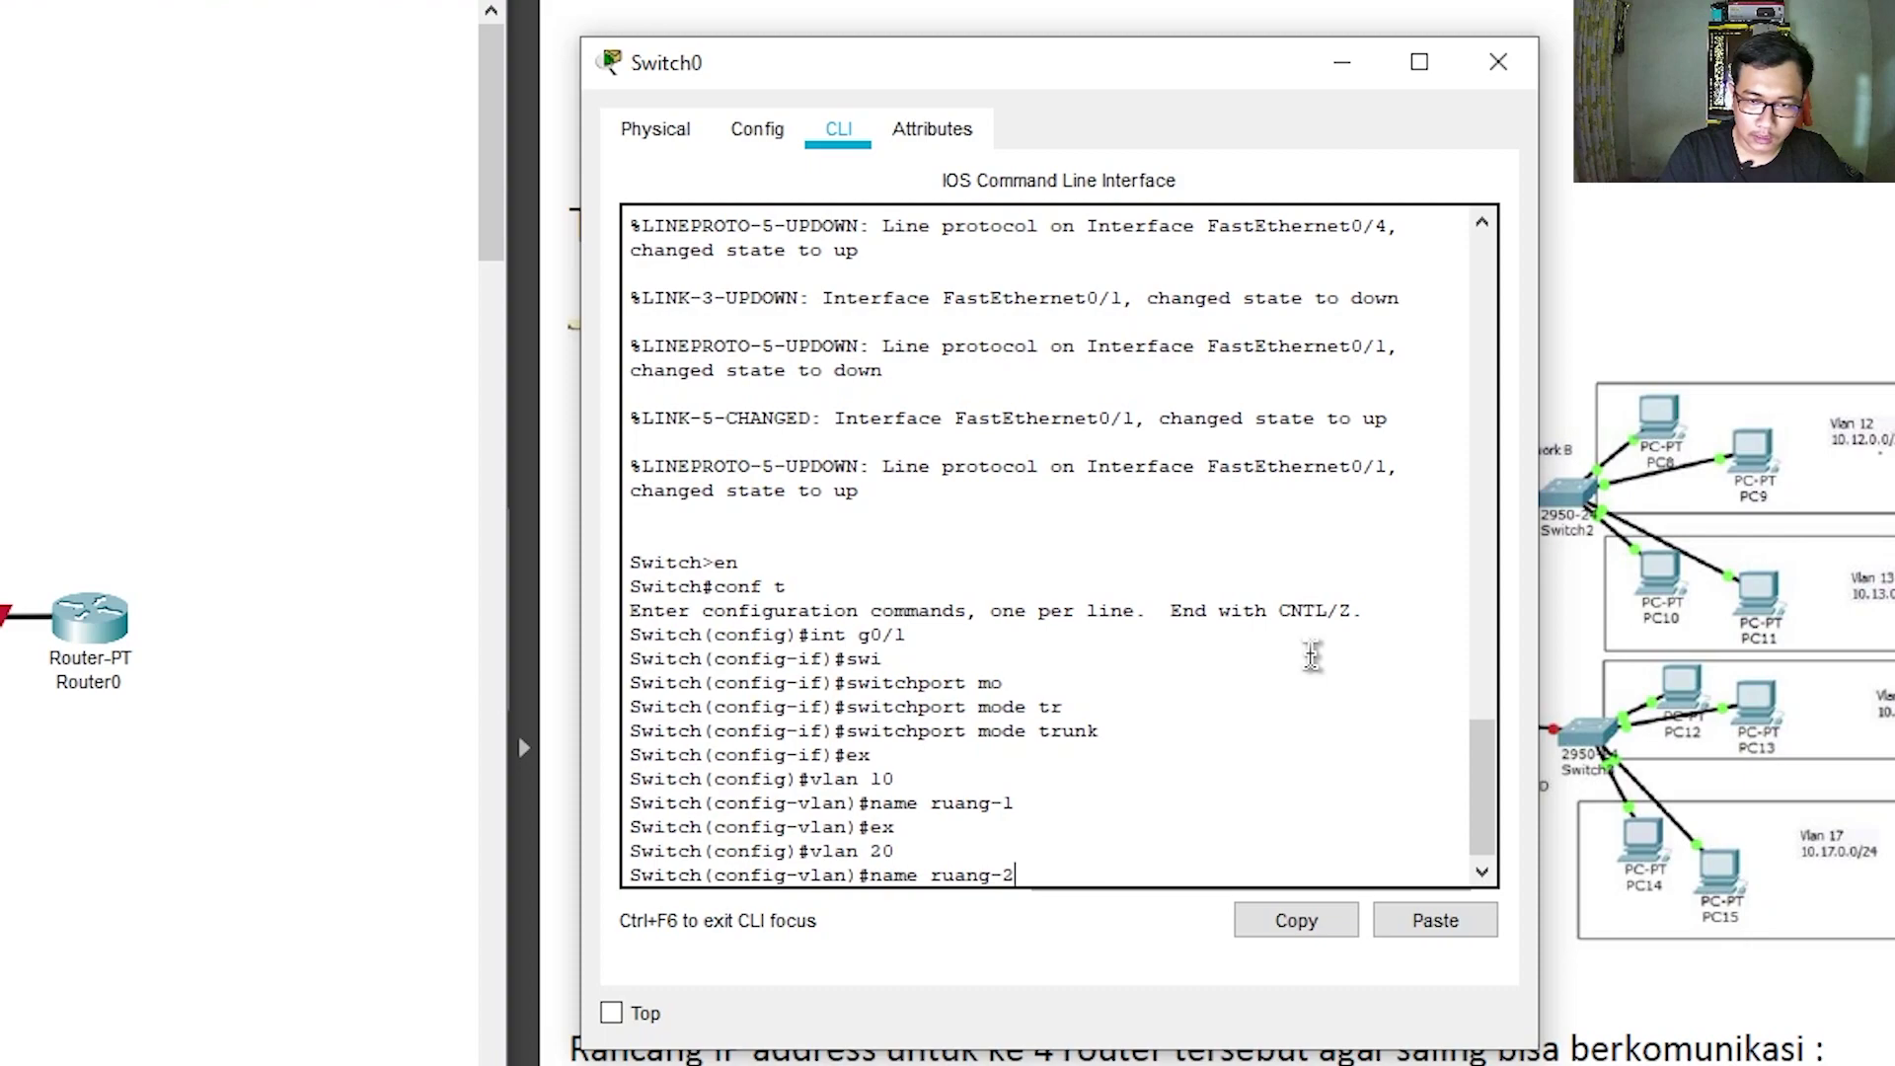
{"action": "key", "text": "Return"}
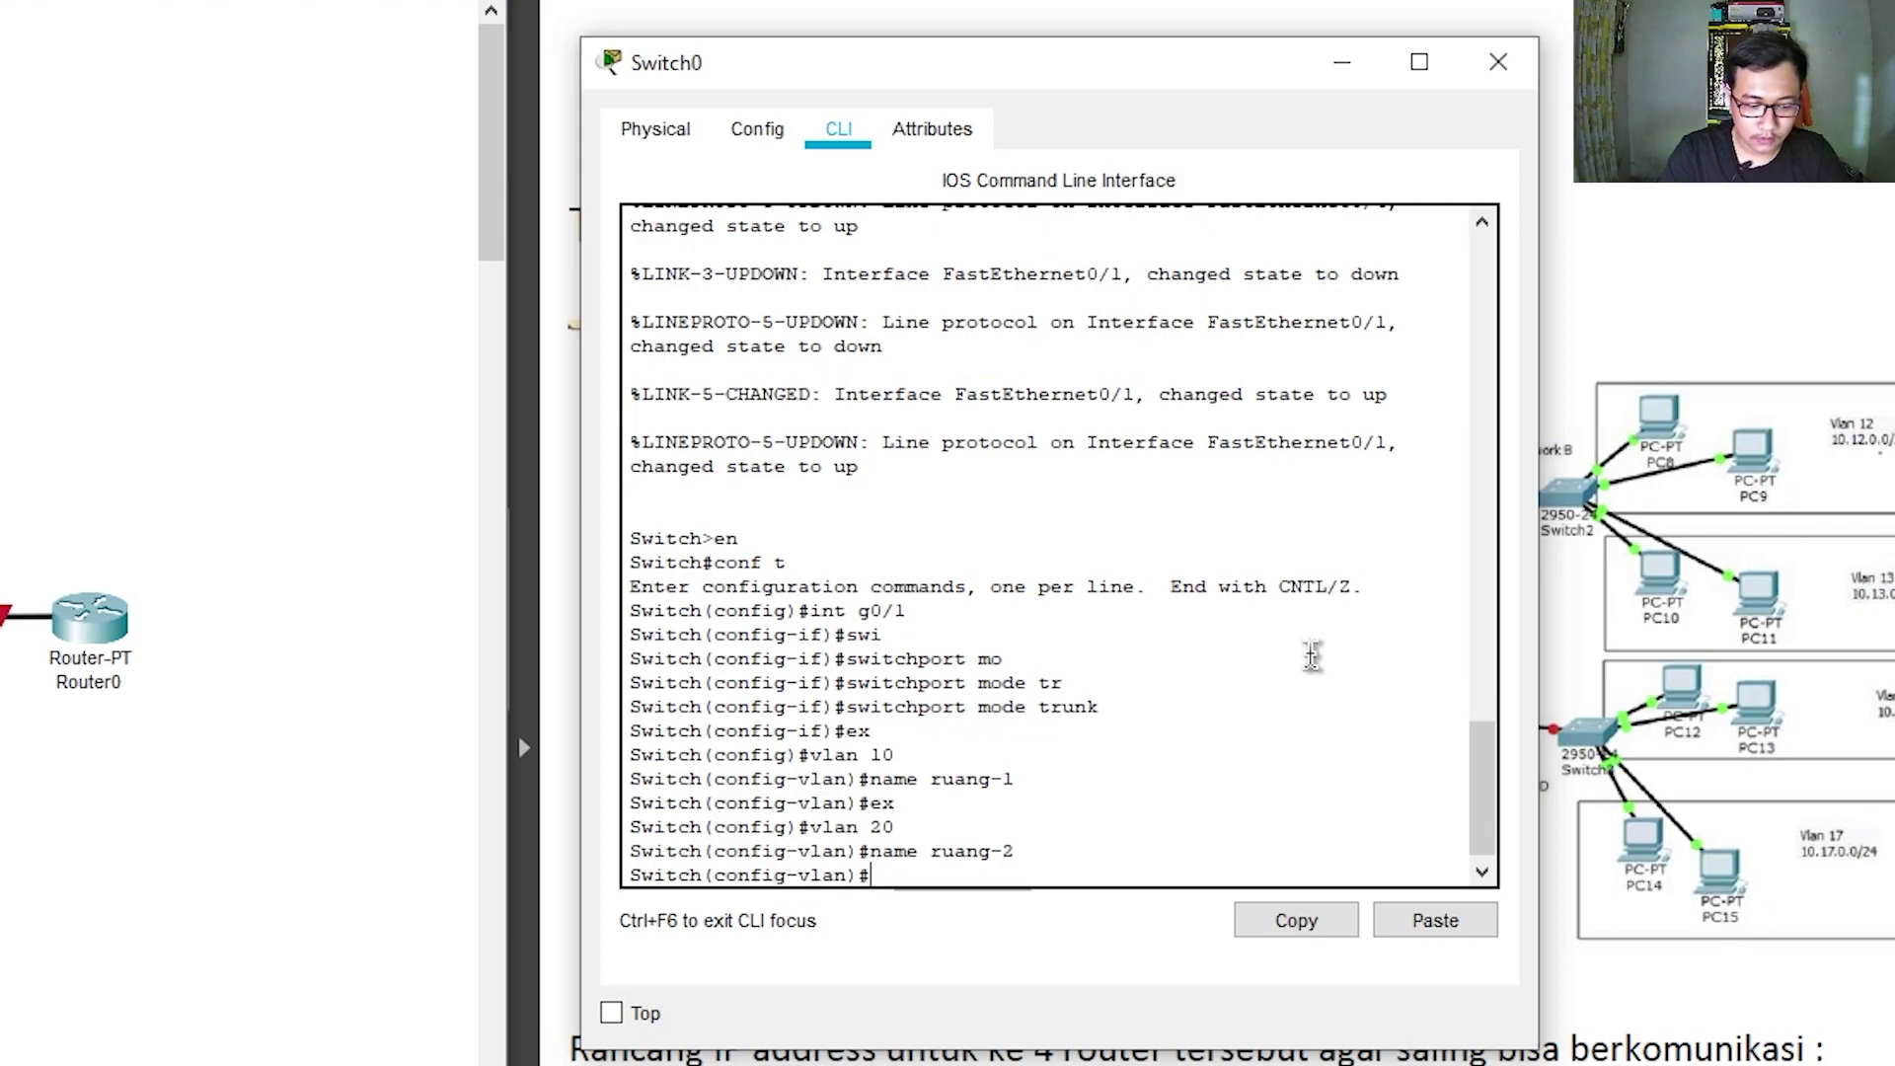
{"action": "type", "text": "ex"}
{"action": "key", "text": "Return"}
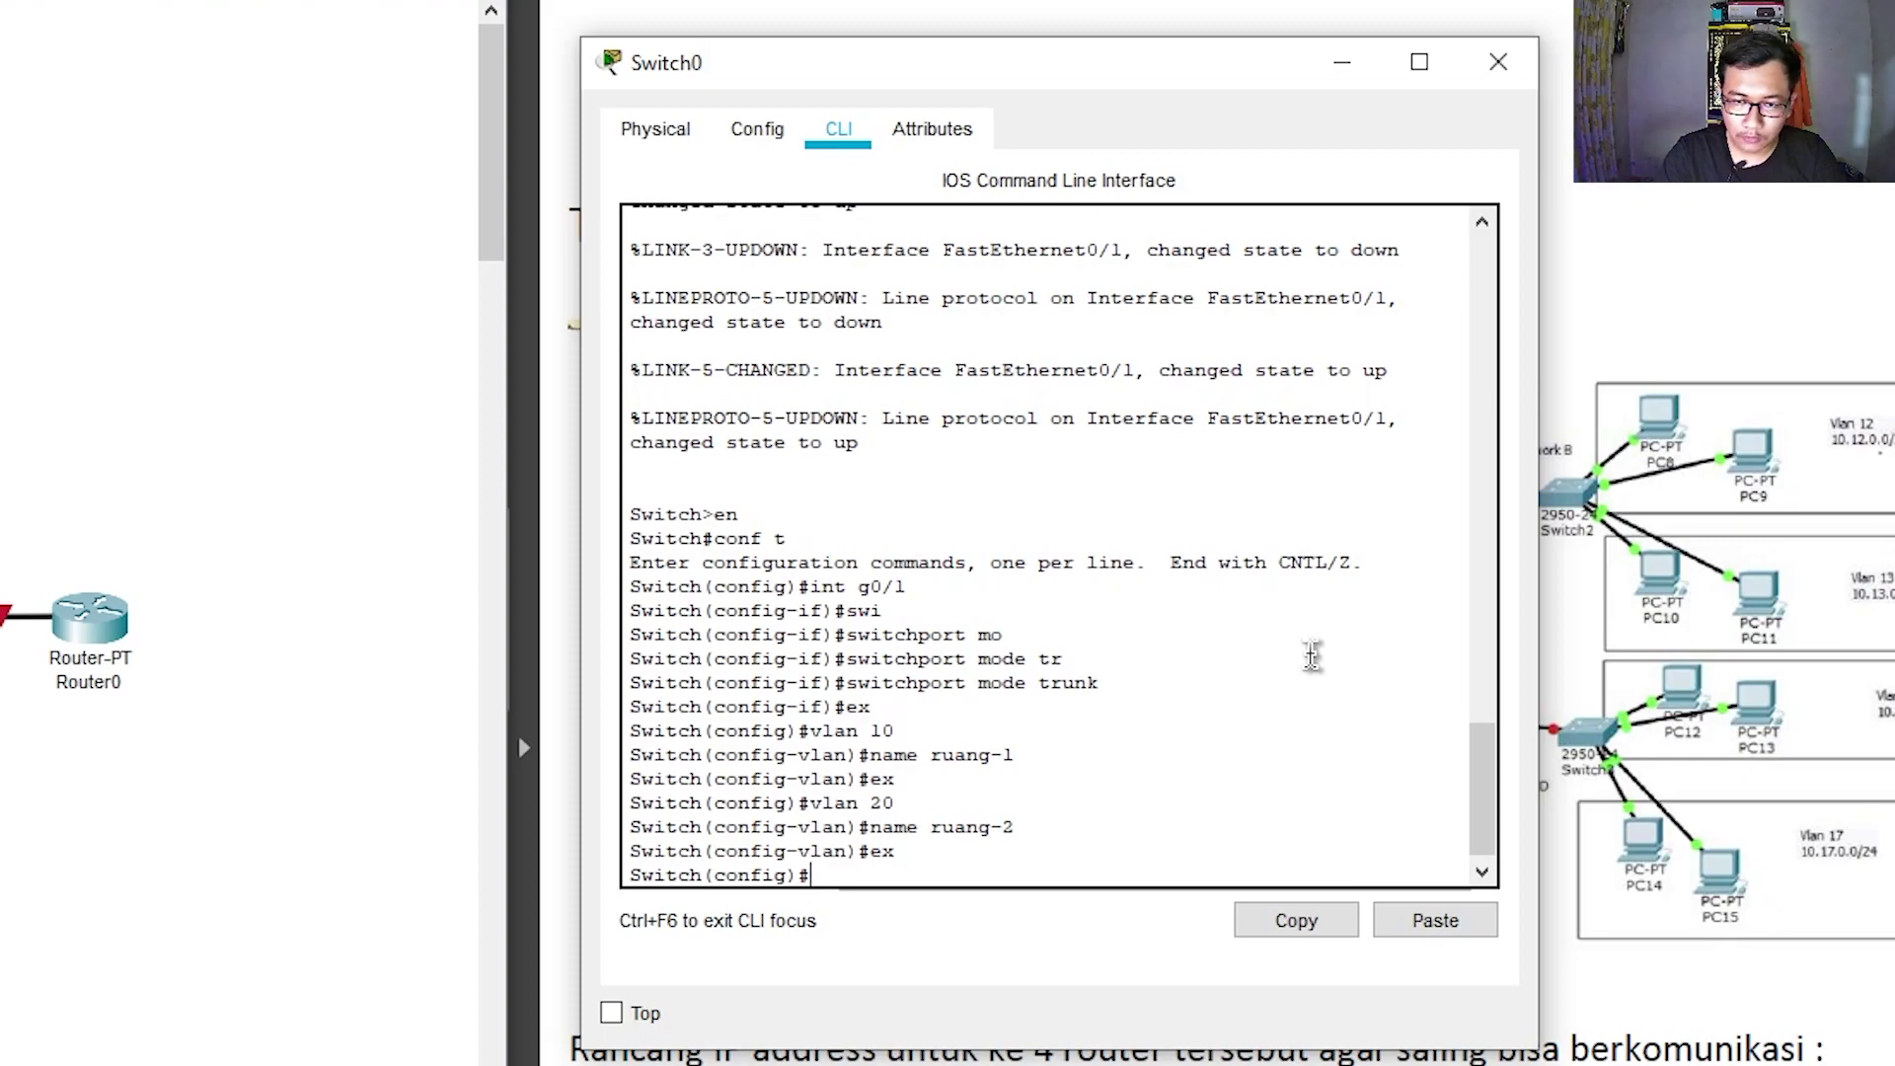
Leave global configuration mode and list the switch's VLANs with show vlan
{"action": "type", "text": "ex"}
{"action": "key", "text": "Return"}
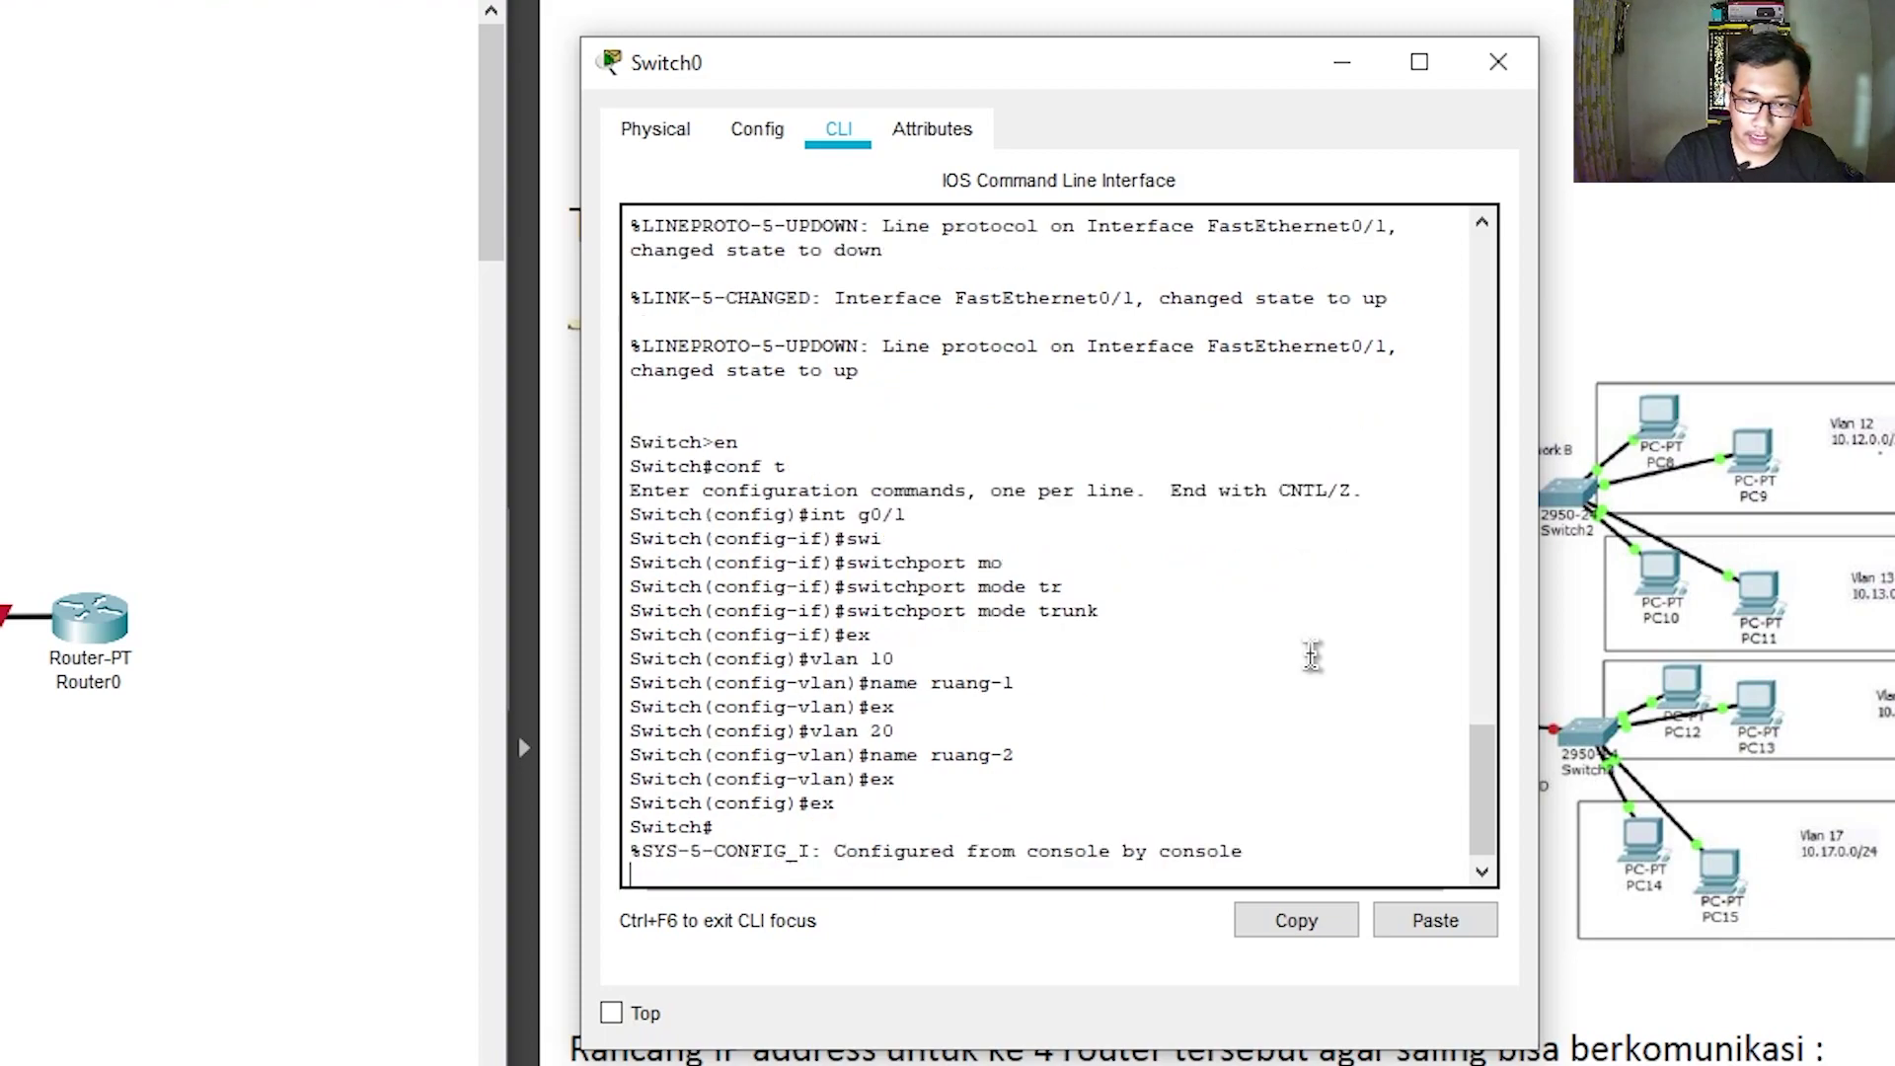
{"action": "key", "text": "Return"}
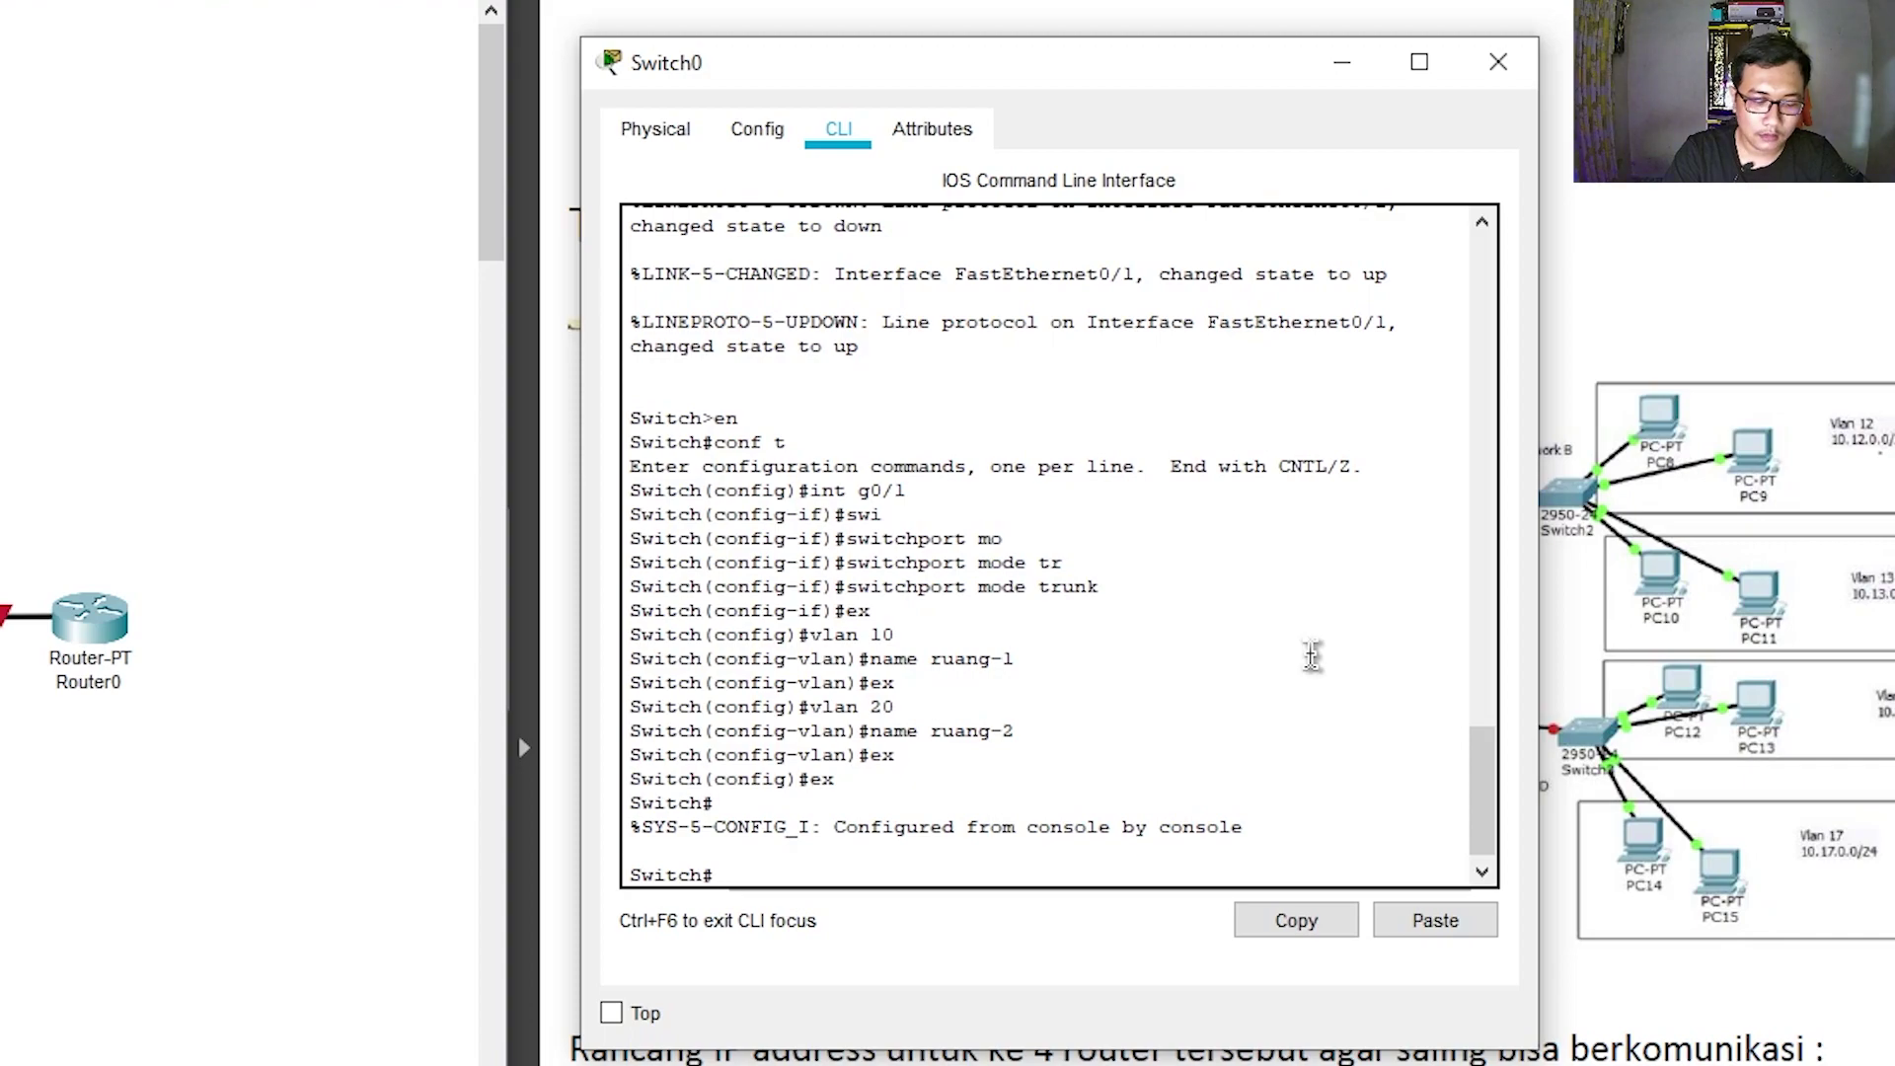
{"action": "type", "text": "show"}
{"action": "key", "text": "Tab"}
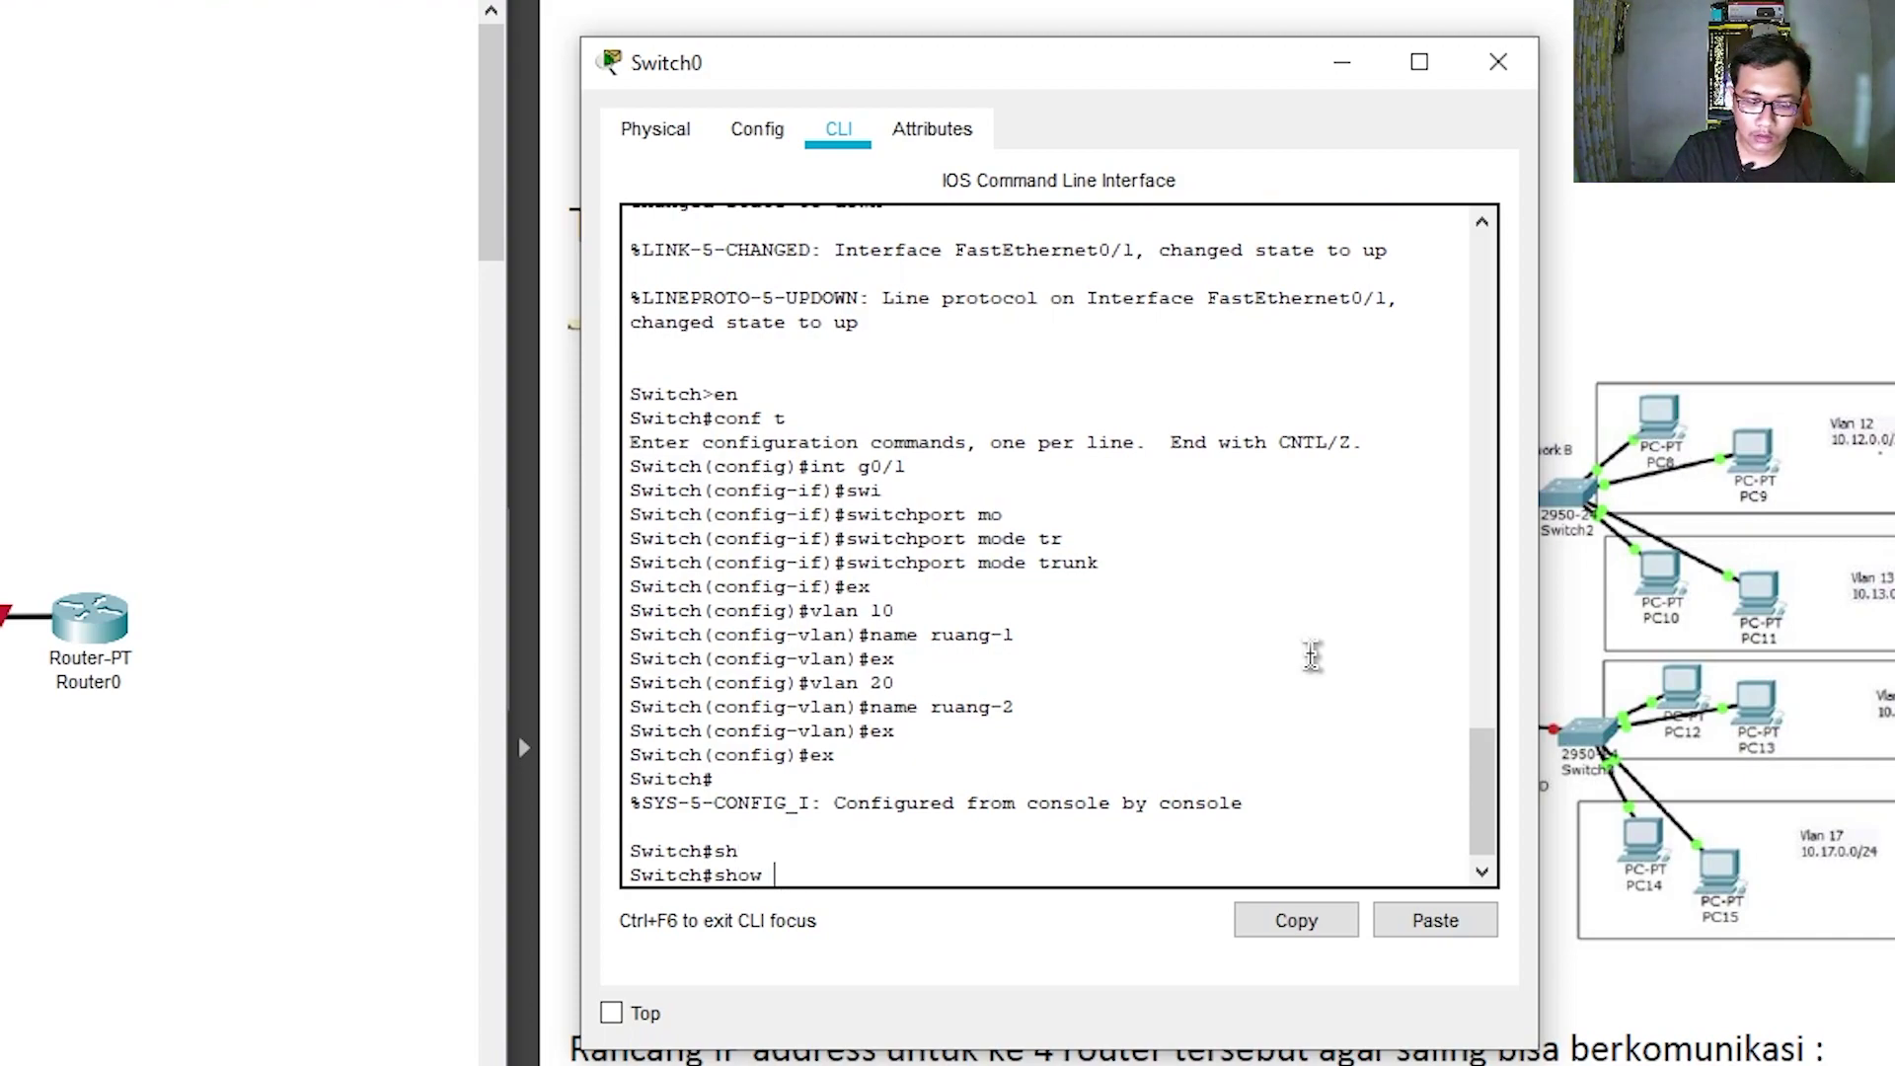
{"action": "type", "text": "vl"}
{"action": "key", "text": "Tab"}
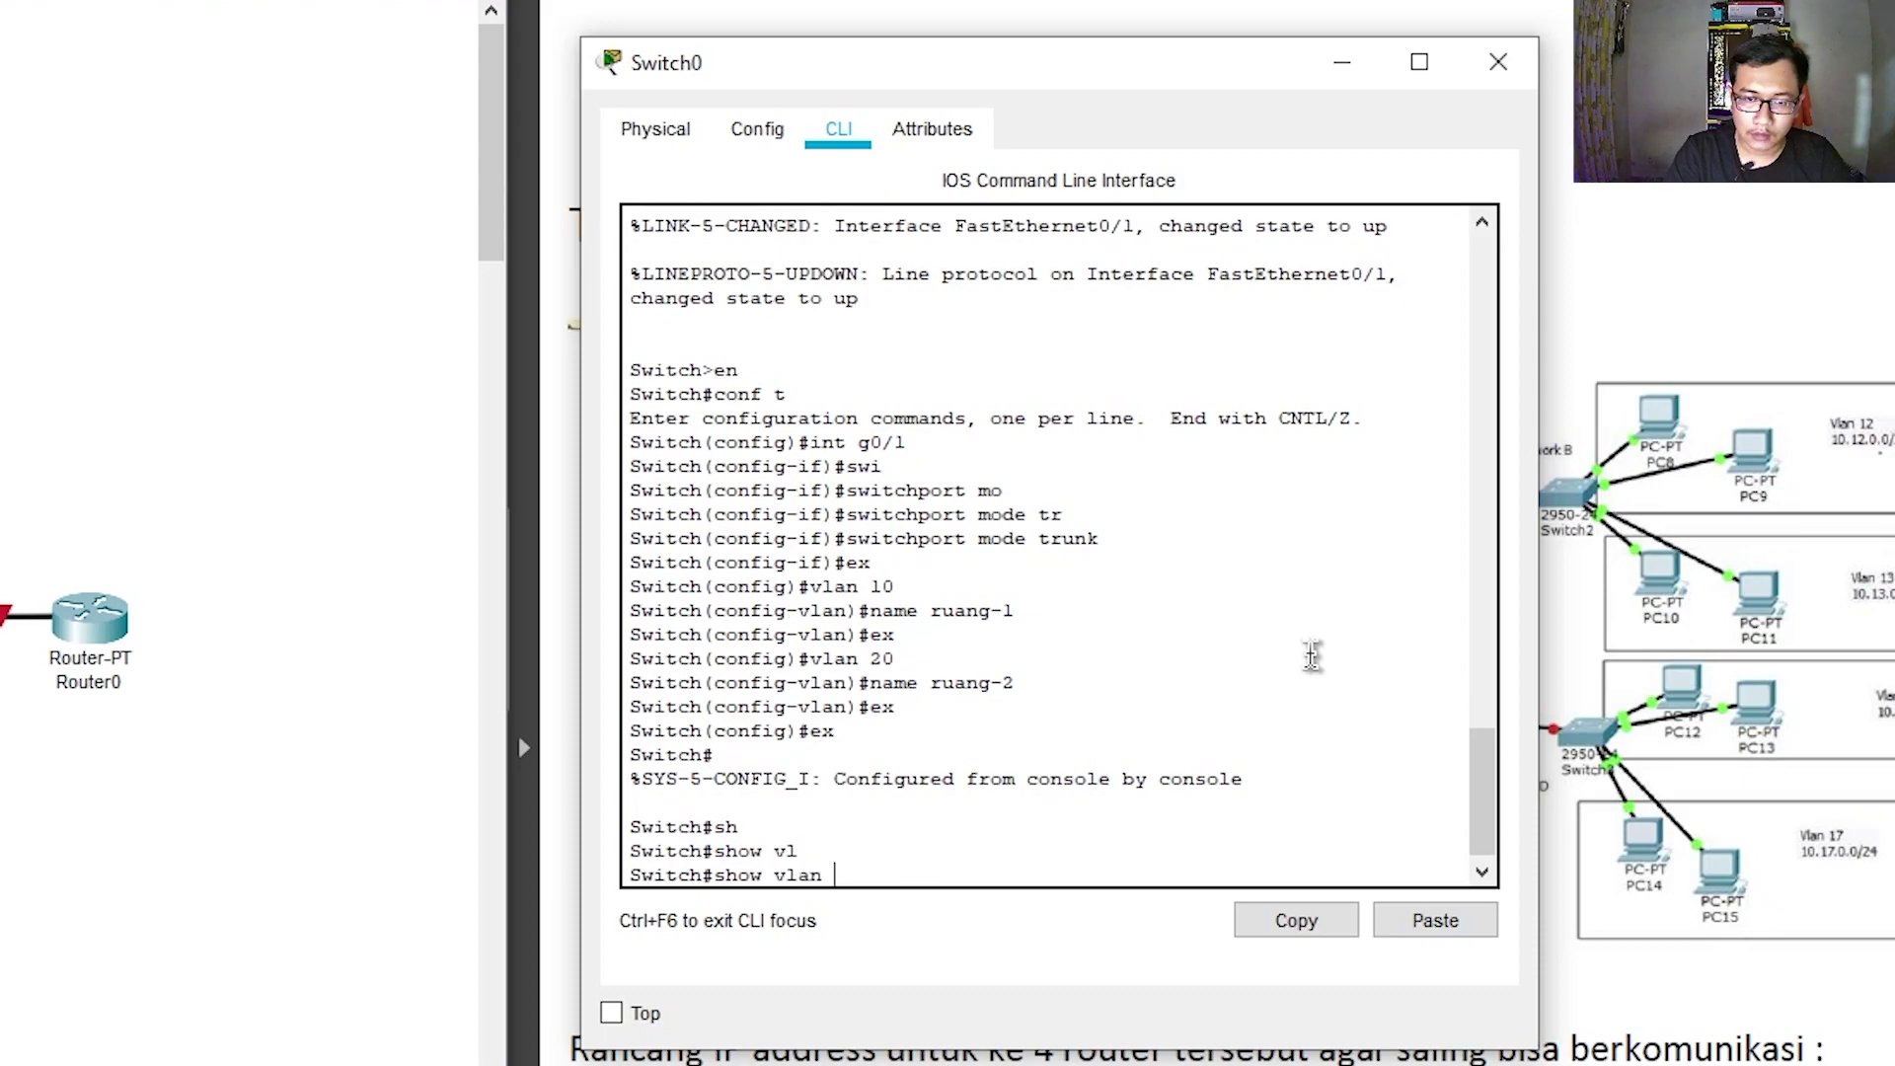
{"action": "key", "text": "Return"}
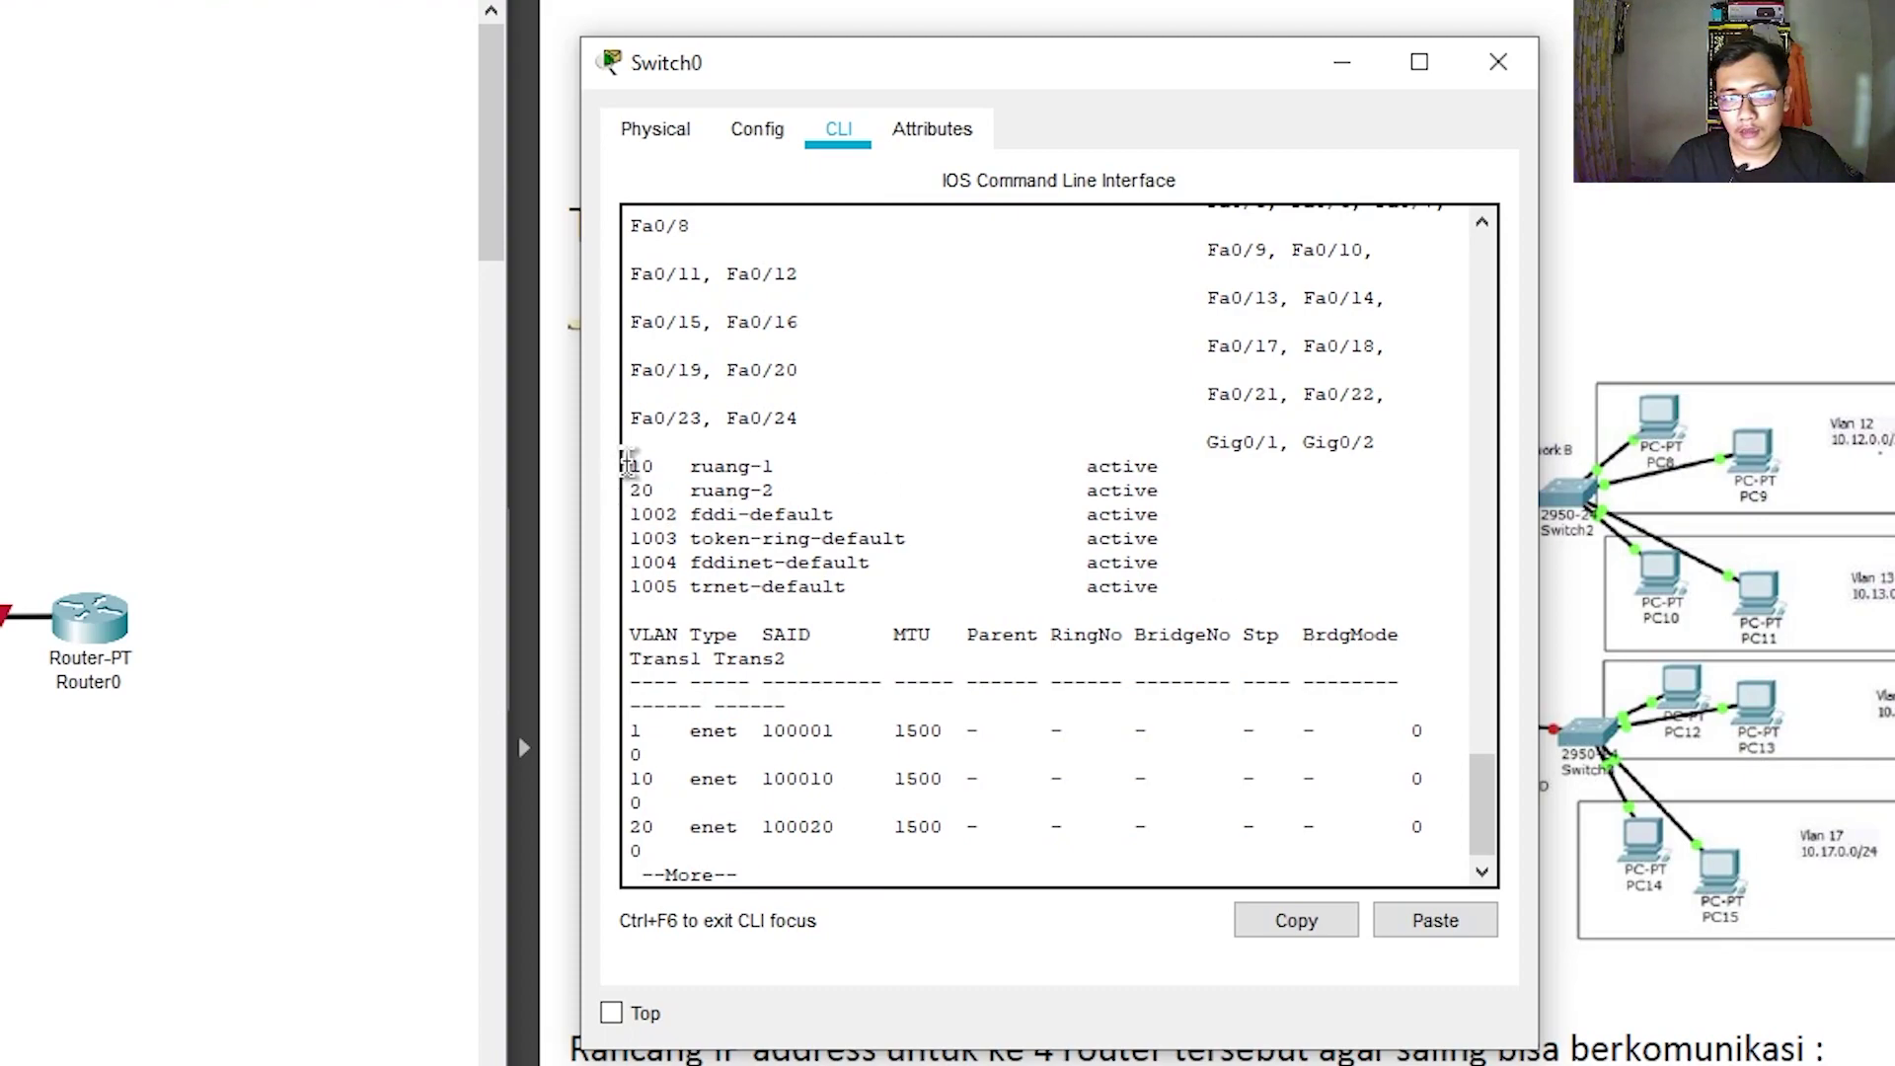
Examine the ruang-1 and ruang-2 entries in the VLAN list and page through the remaining output to the prompt
{"action": "left_click_drag", "start_coordinate": [628, 464], "coordinate": [1165, 464]}
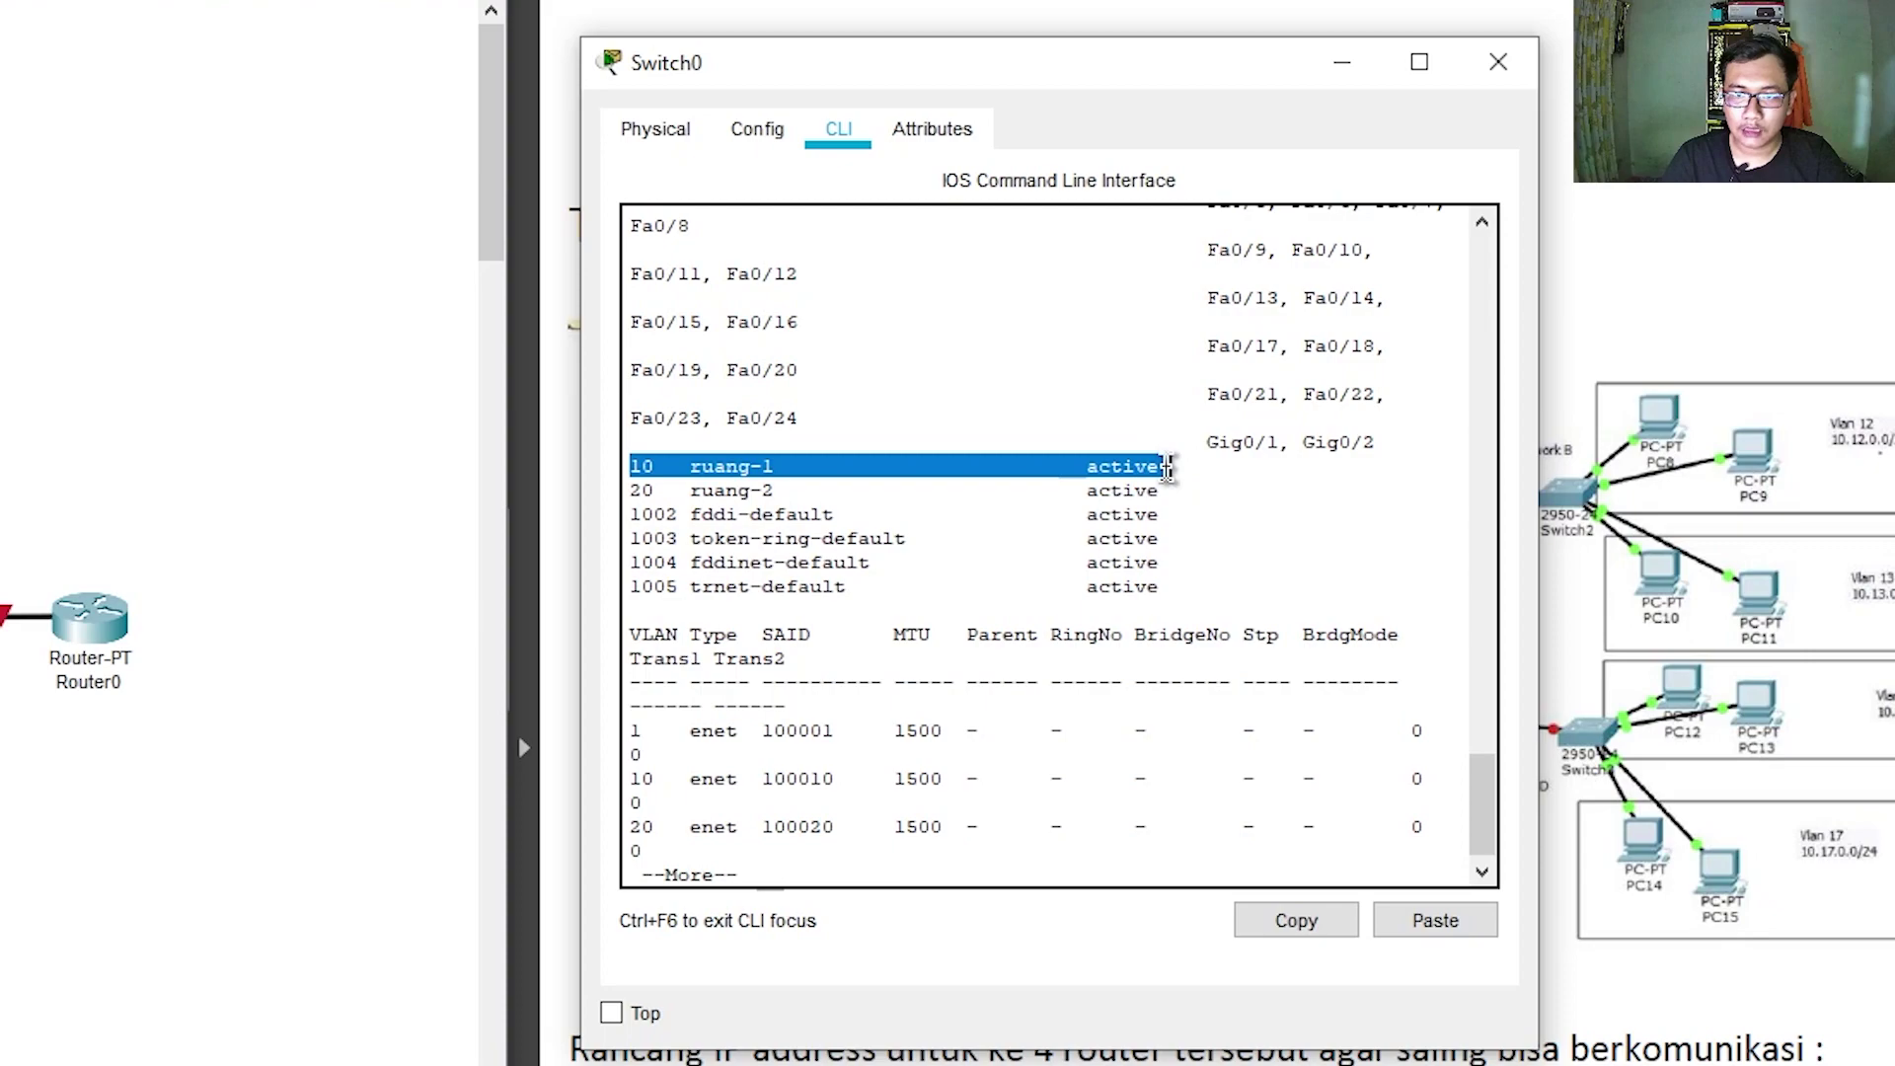
{"action": "left_click", "coordinate": [1294, 495]}
{"action": "left_click_drag", "start_coordinate": [630, 491], "coordinate": [1170, 491]}
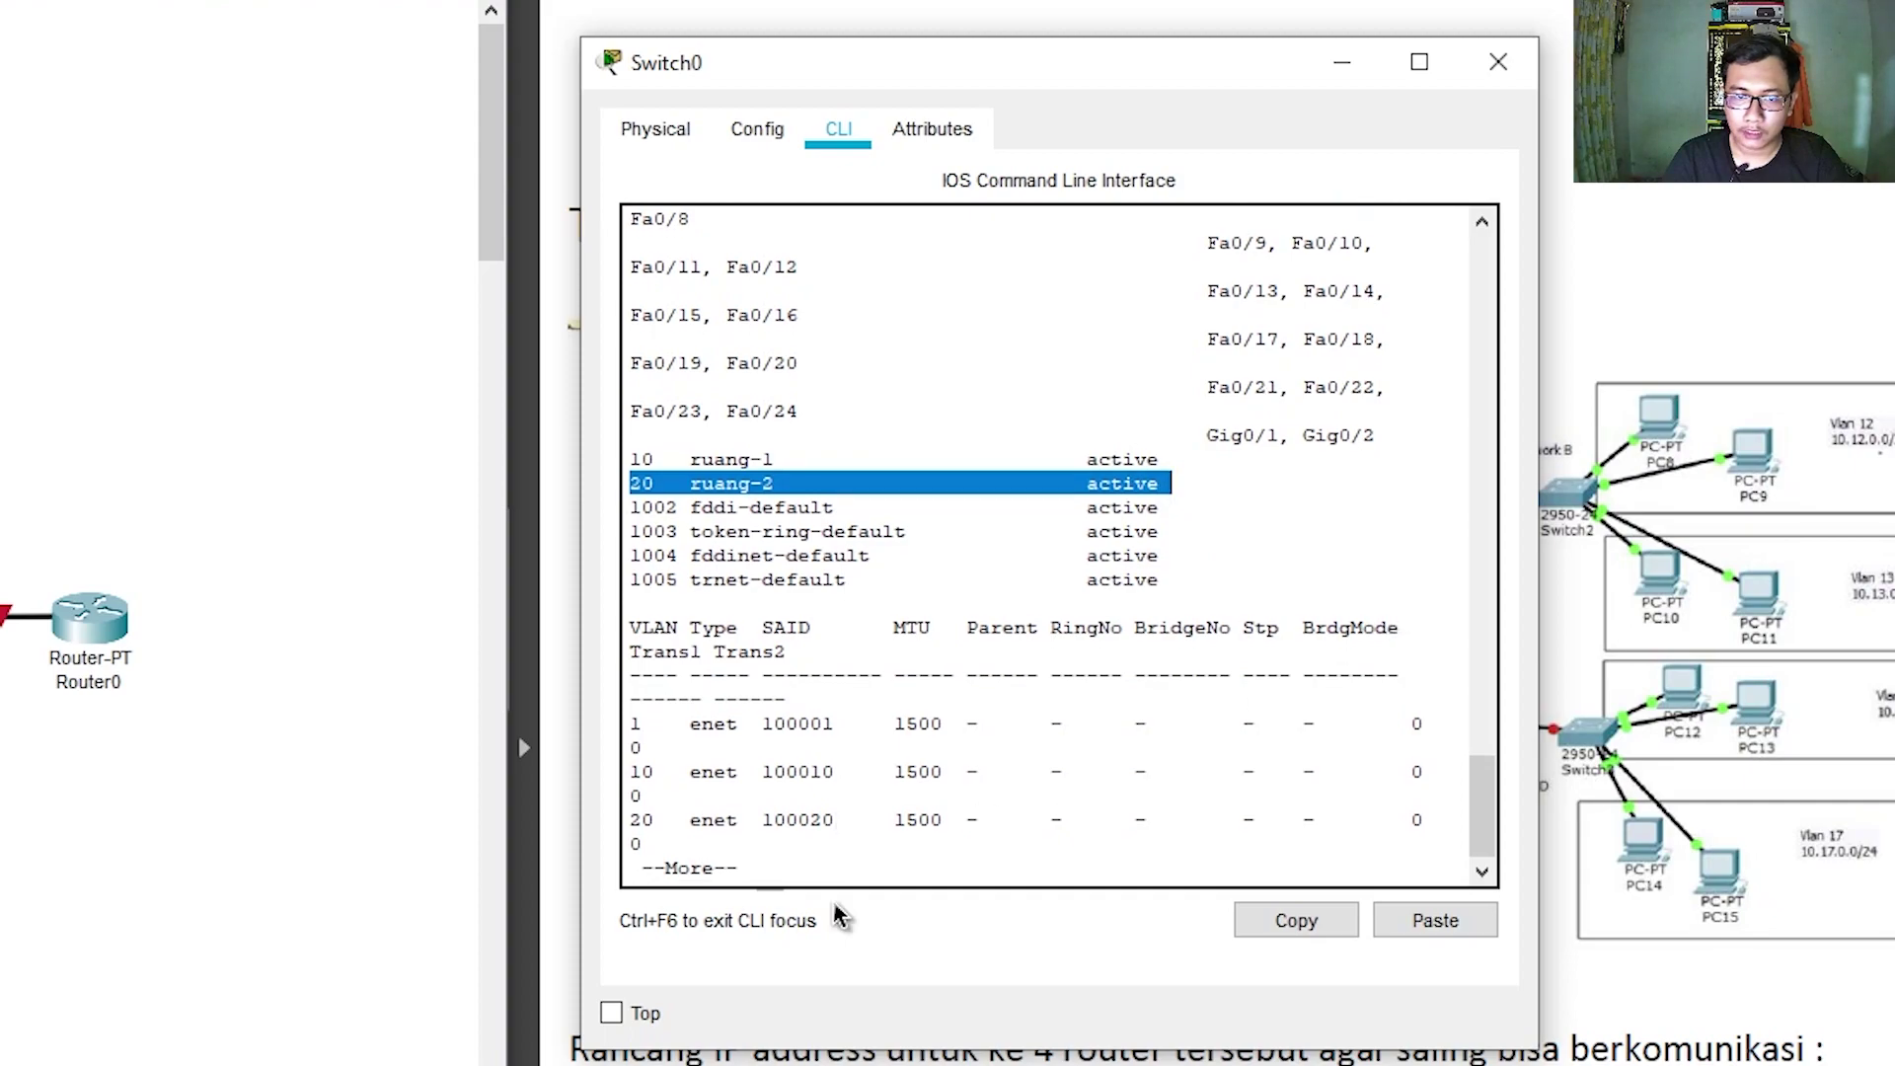
{"action": "left_click", "coordinate": [846, 859]}
{"action": "key", "text": "Return"}
{"action": "key", "text": "Return"}
{"action": "key", "text": "Return"}
{"action": "key", "text": "Return"}
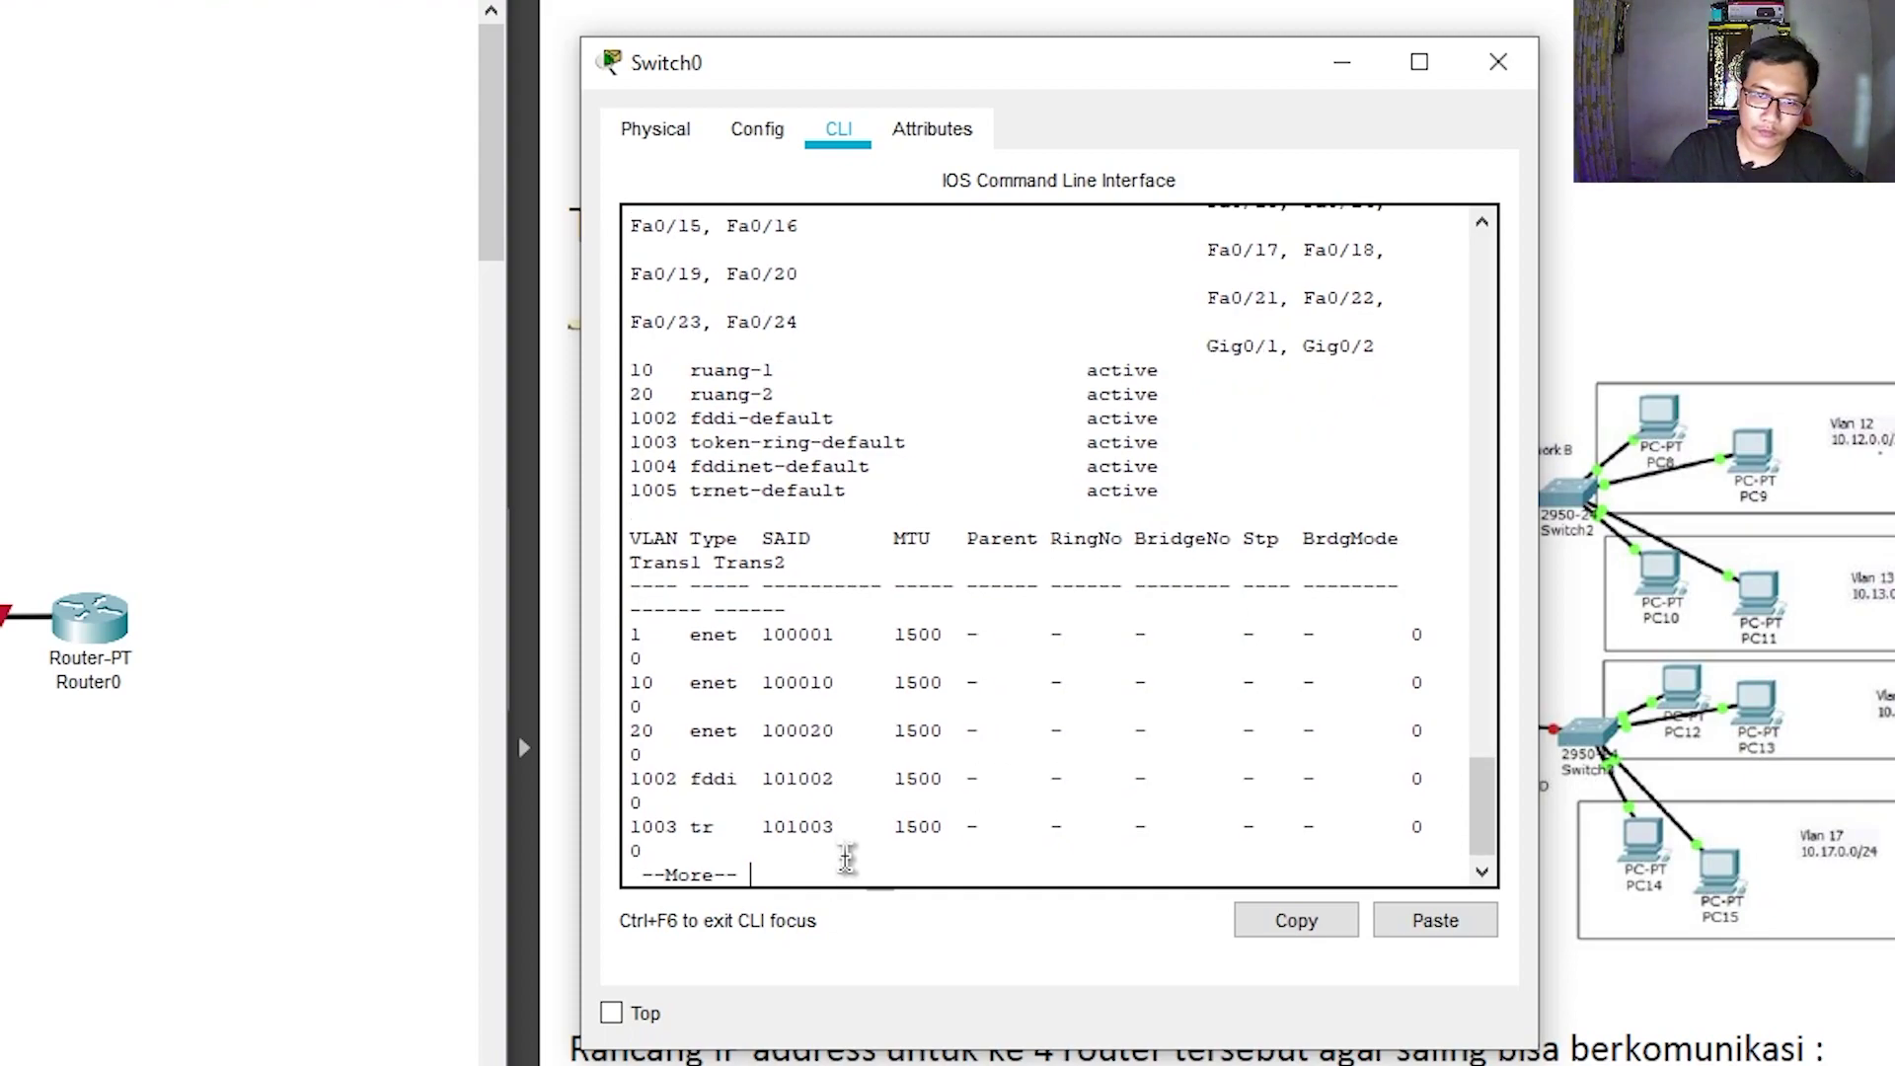
{"action": "key", "text": "Return"}
{"action": "key", "text": "Return"}
{"action": "key", "text": "Return"}
{"action": "key", "text": "Return"}
{"action": "key", "text": "Return"}
{"action": "key", "text": "Return"}
{"action": "key", "text": "Return"}
{"action": "key", "text": "Return"}
{"action": "key", "text": "Return"}
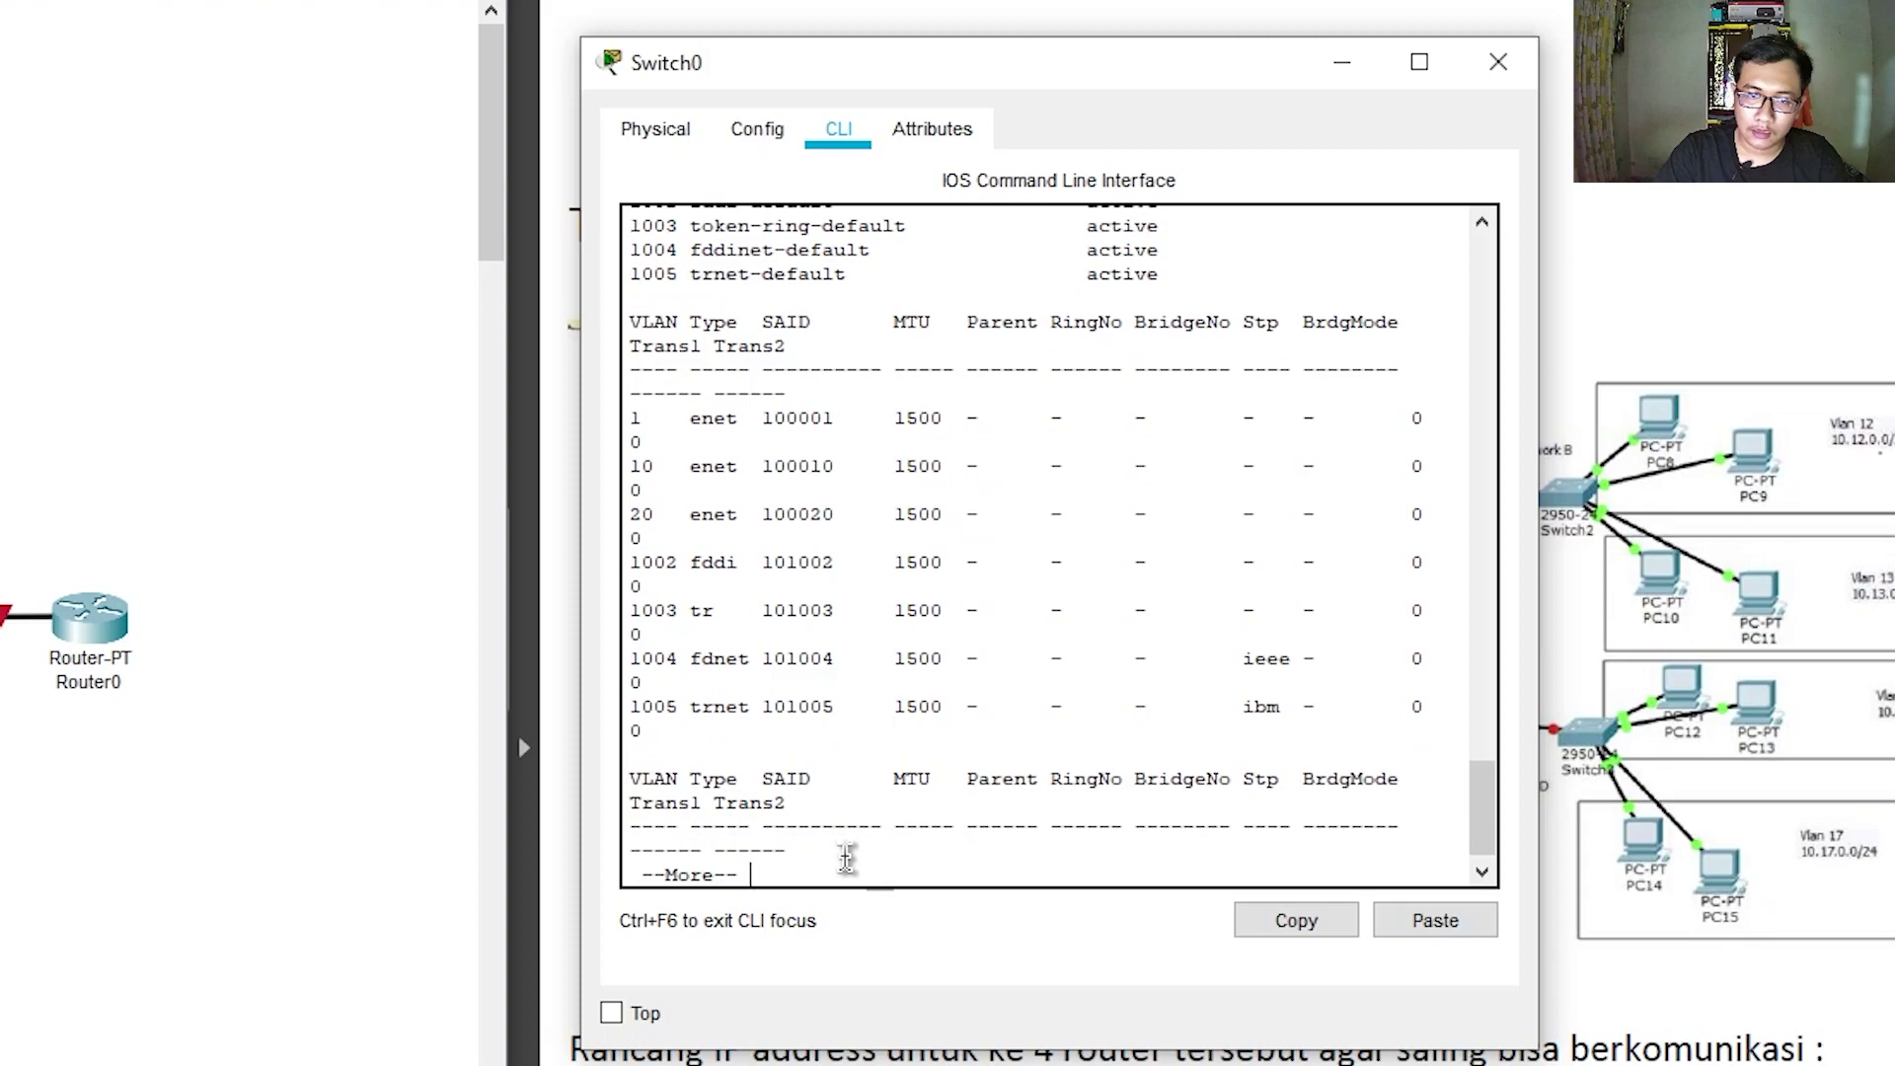
{"action": "key", "text": "Return"}
{"action": "key", "text": "Return"}
{"action": "key", "text": "Return"}
{"action": "key", "text": "Return"}
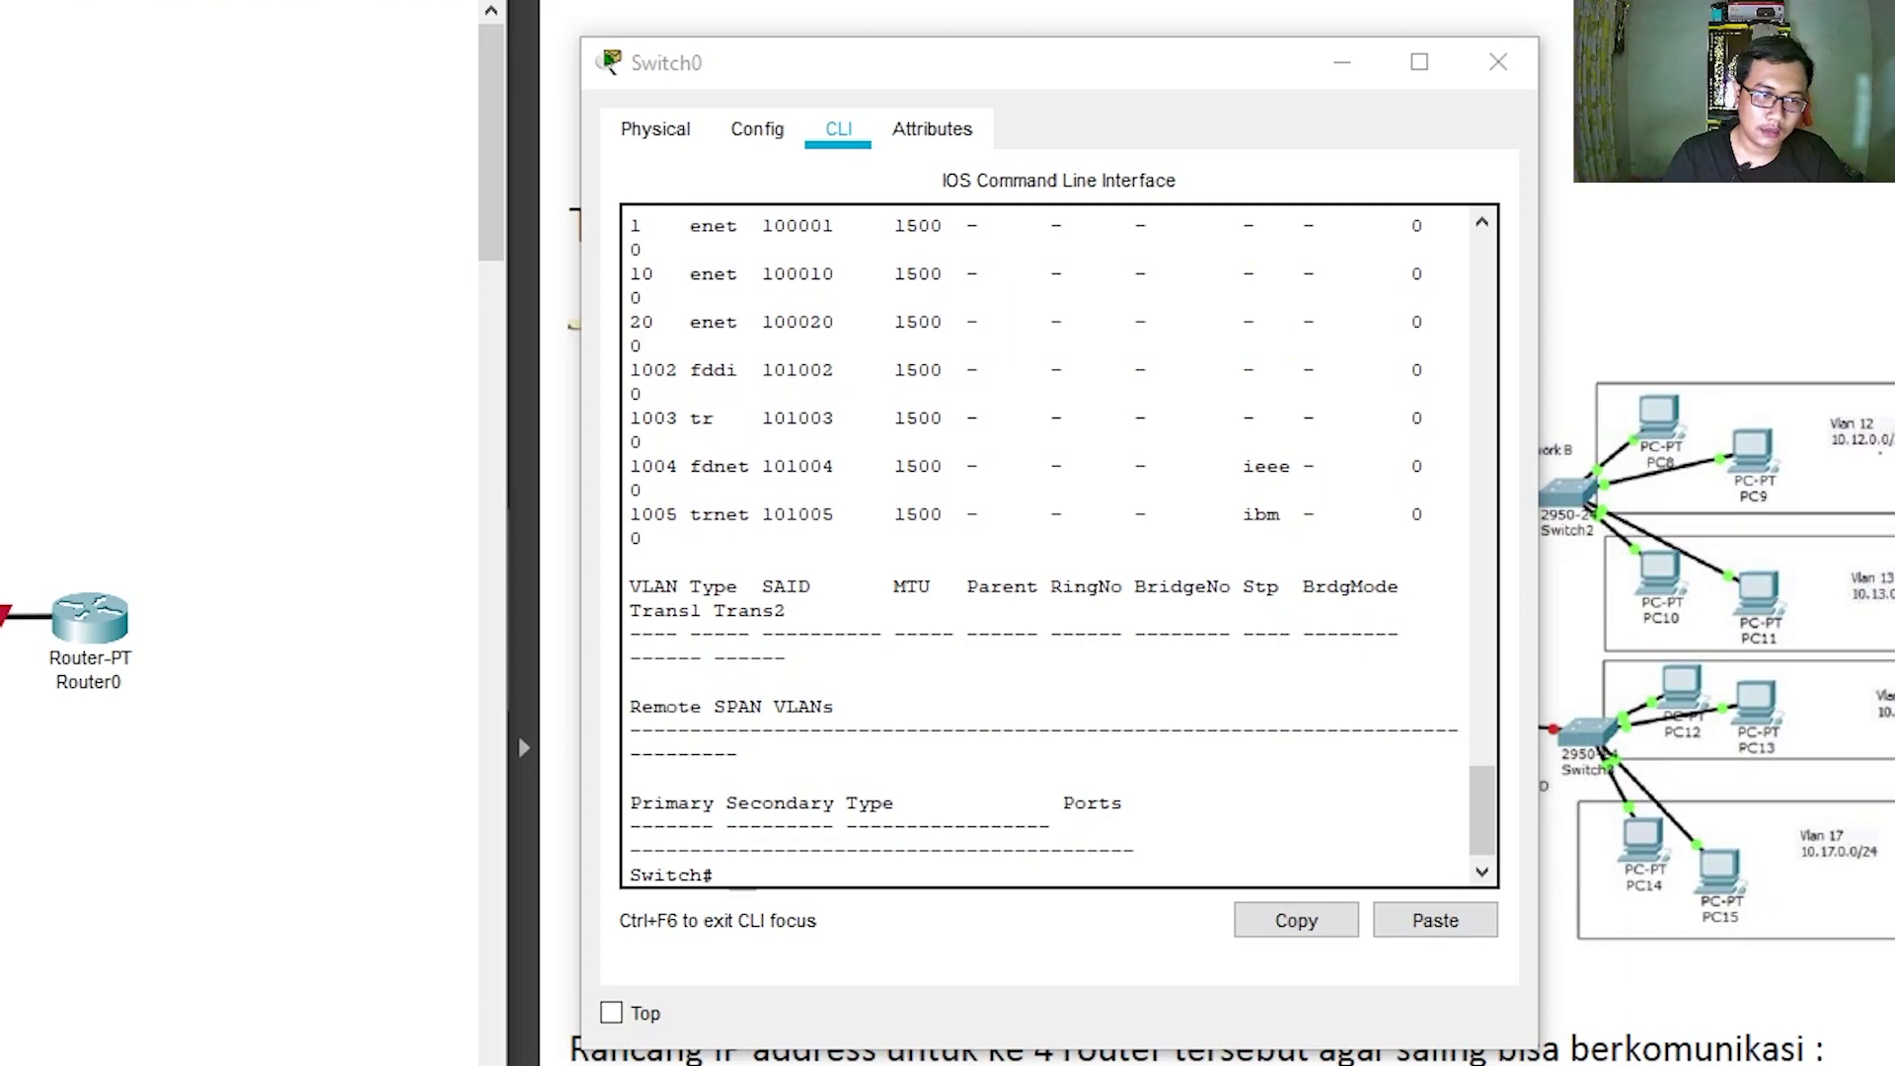
Enter global configuration mode on Switch0 and assign interface fa0/1 to access vlan 10
{"action": "left_click", "coordinate": [900, 867]}
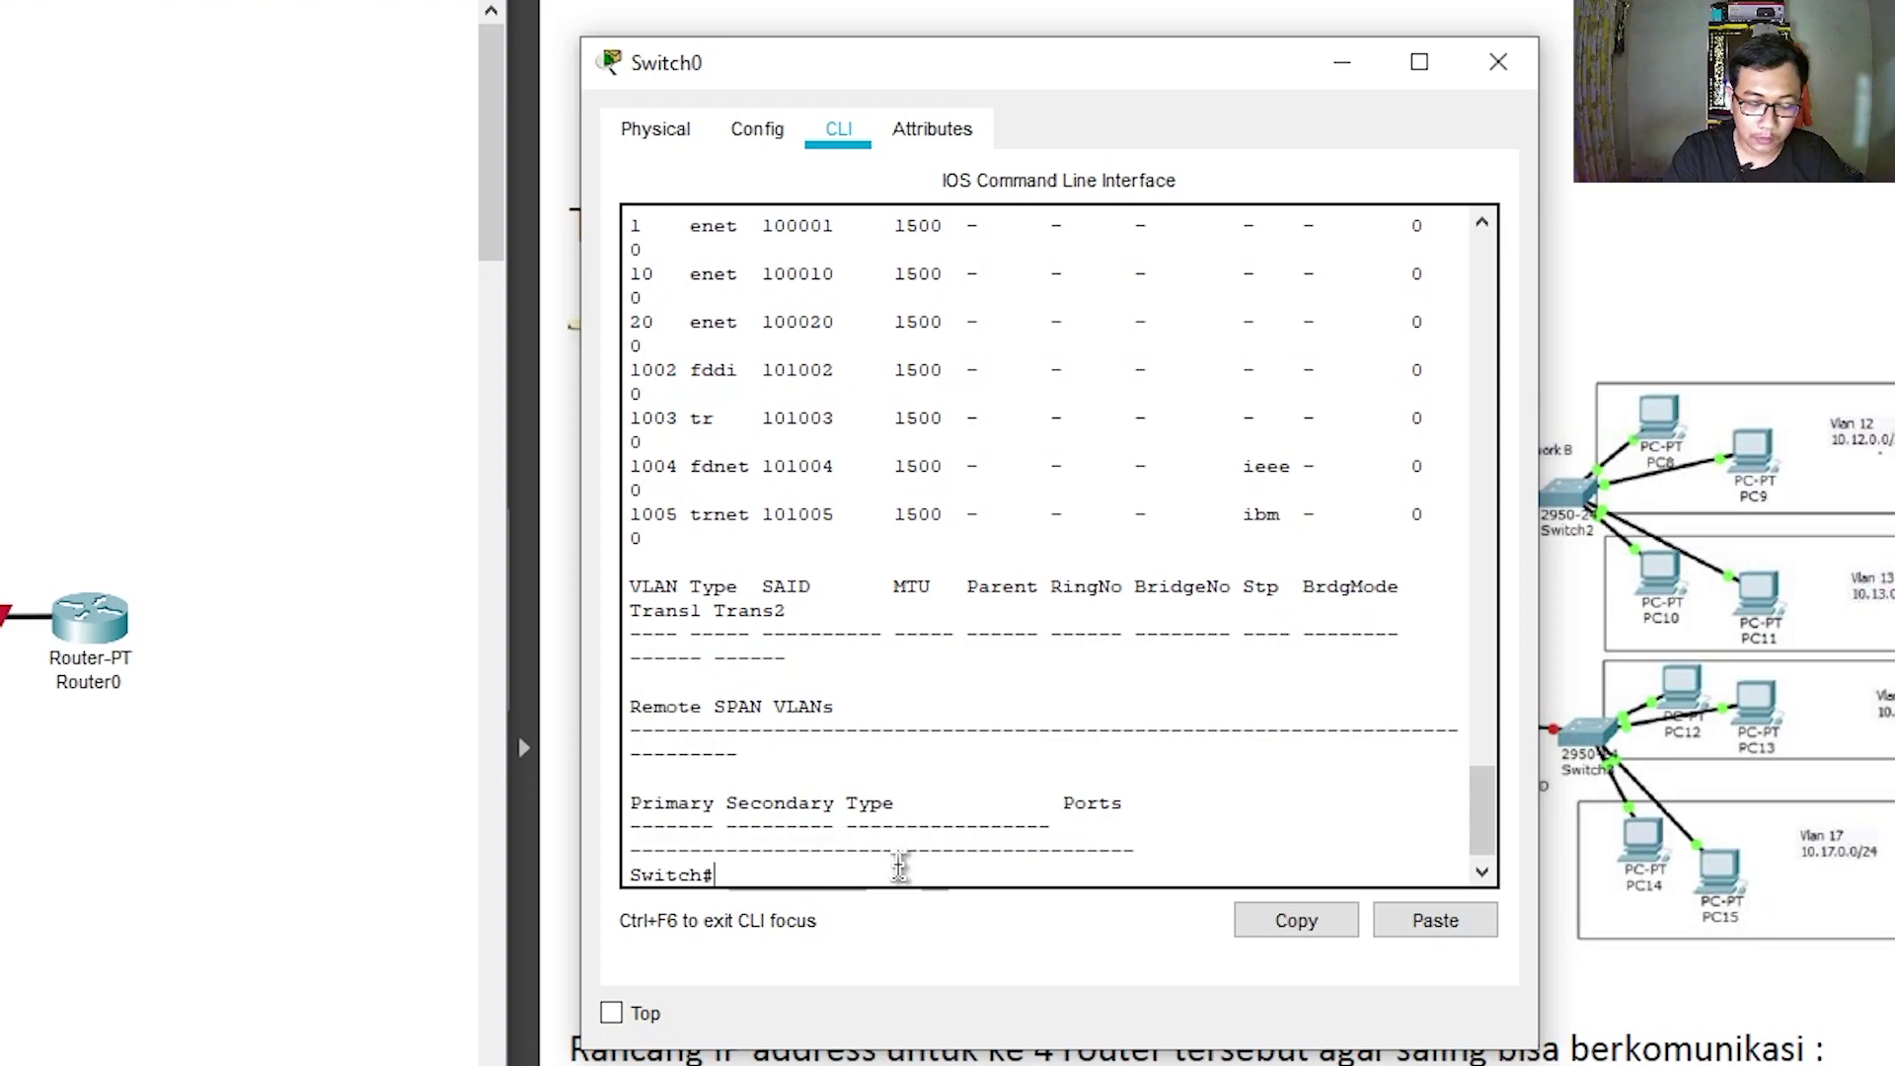
{"action": "type", "text": "conf t"}
{"action": "key", "text": "Return"}
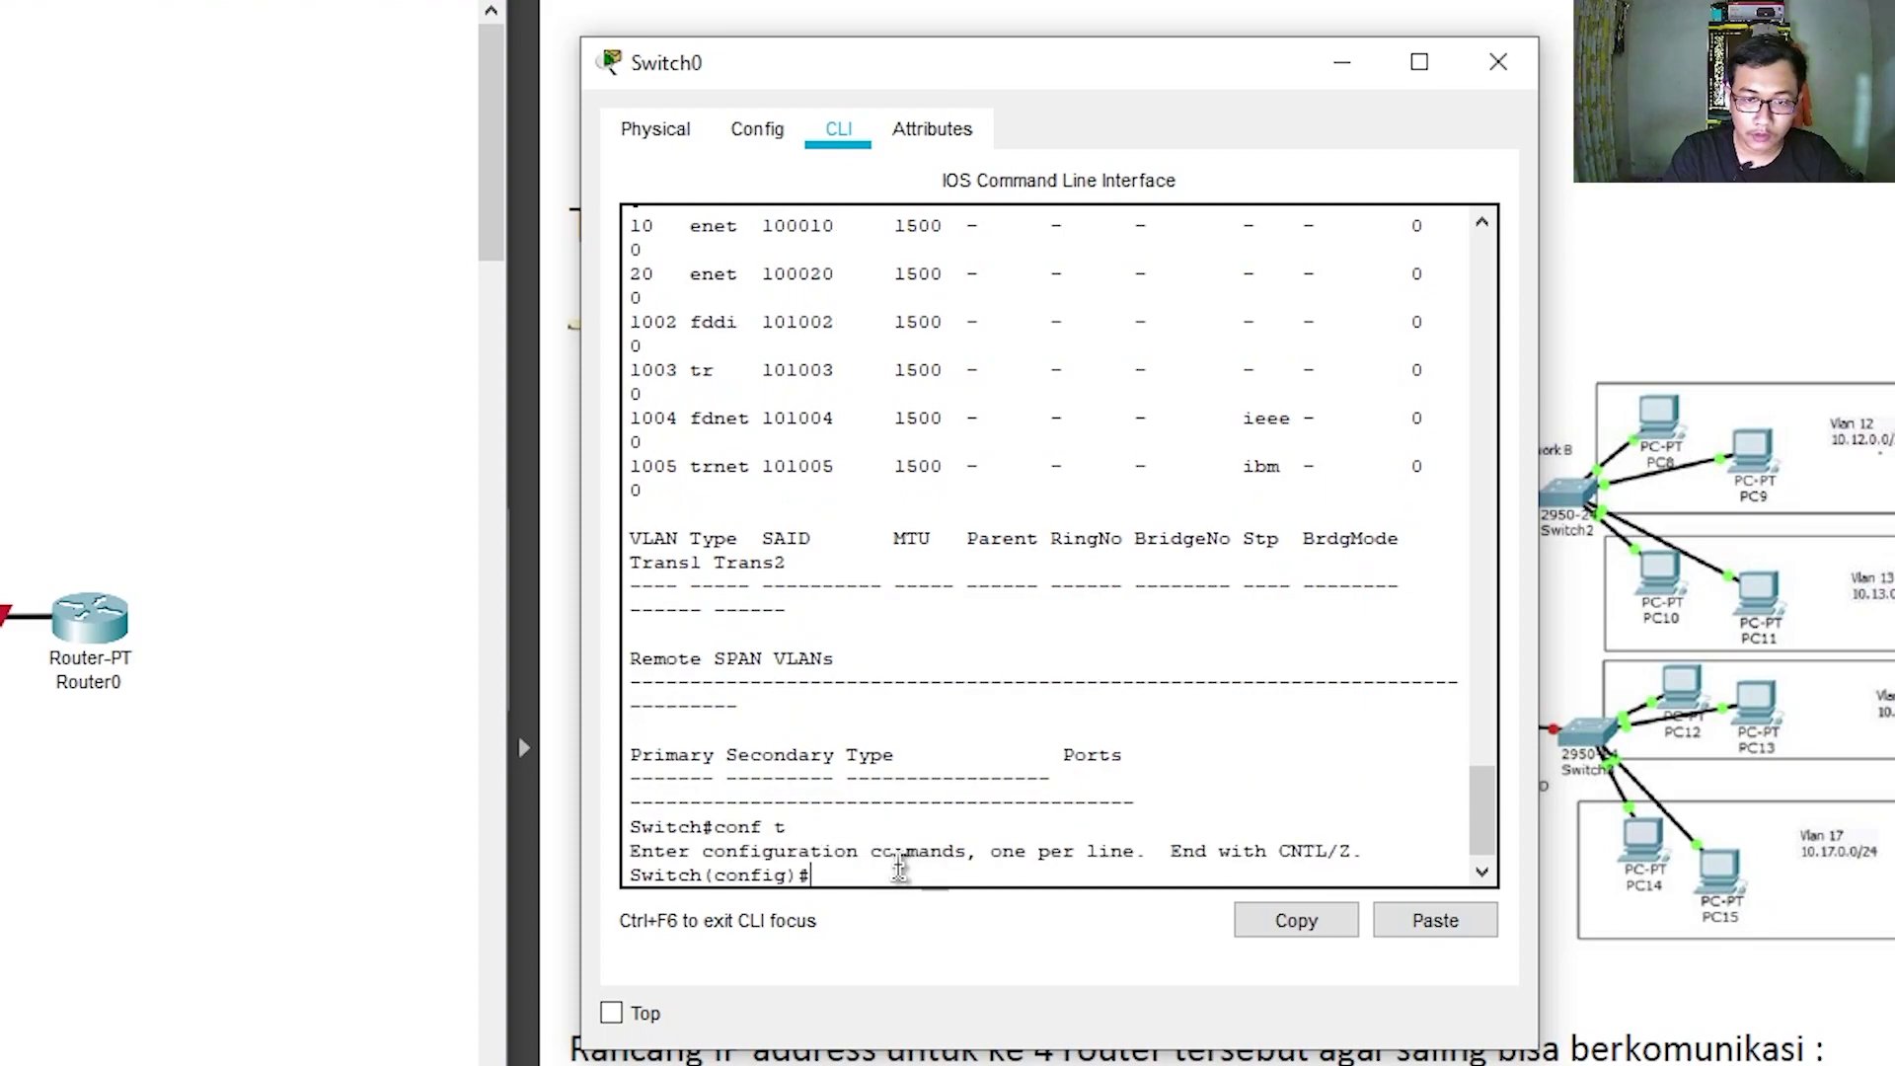
{"action": "type", "text": "int"}
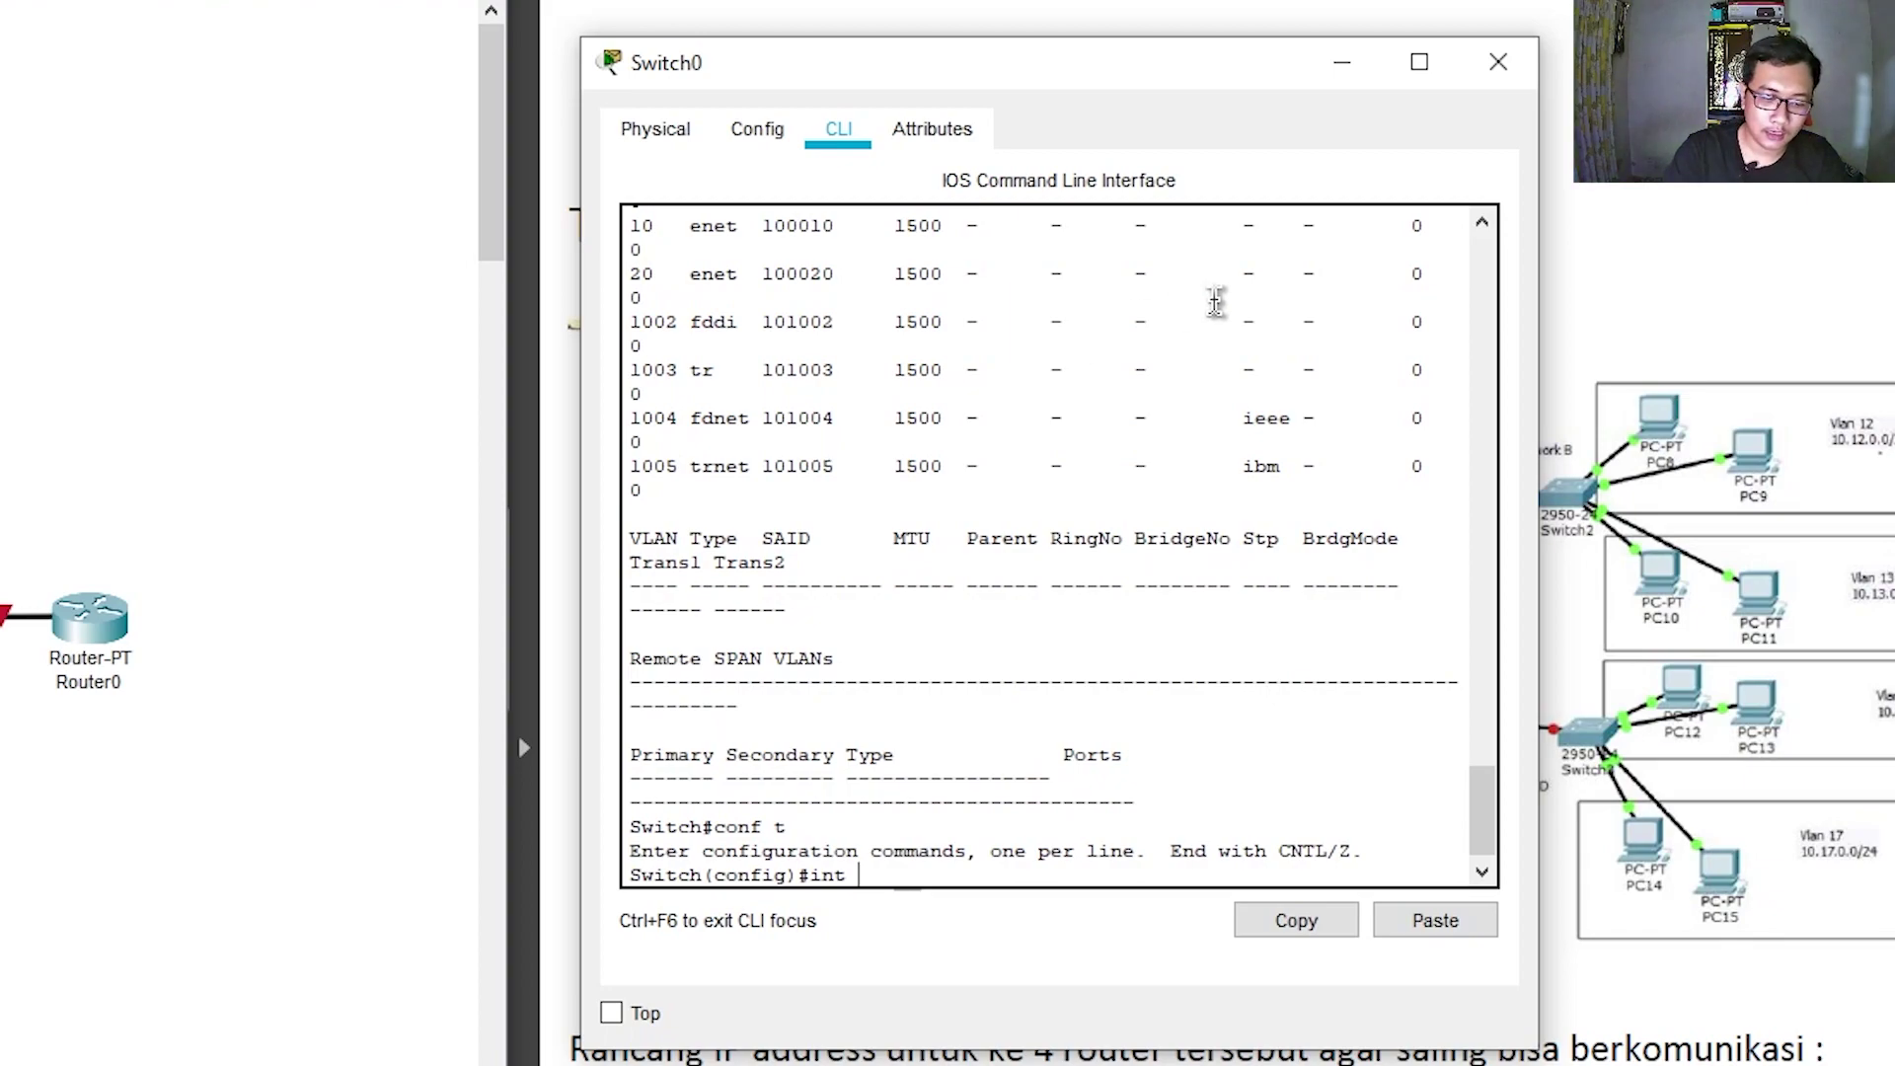
{"action": "type", "text": "fa"}
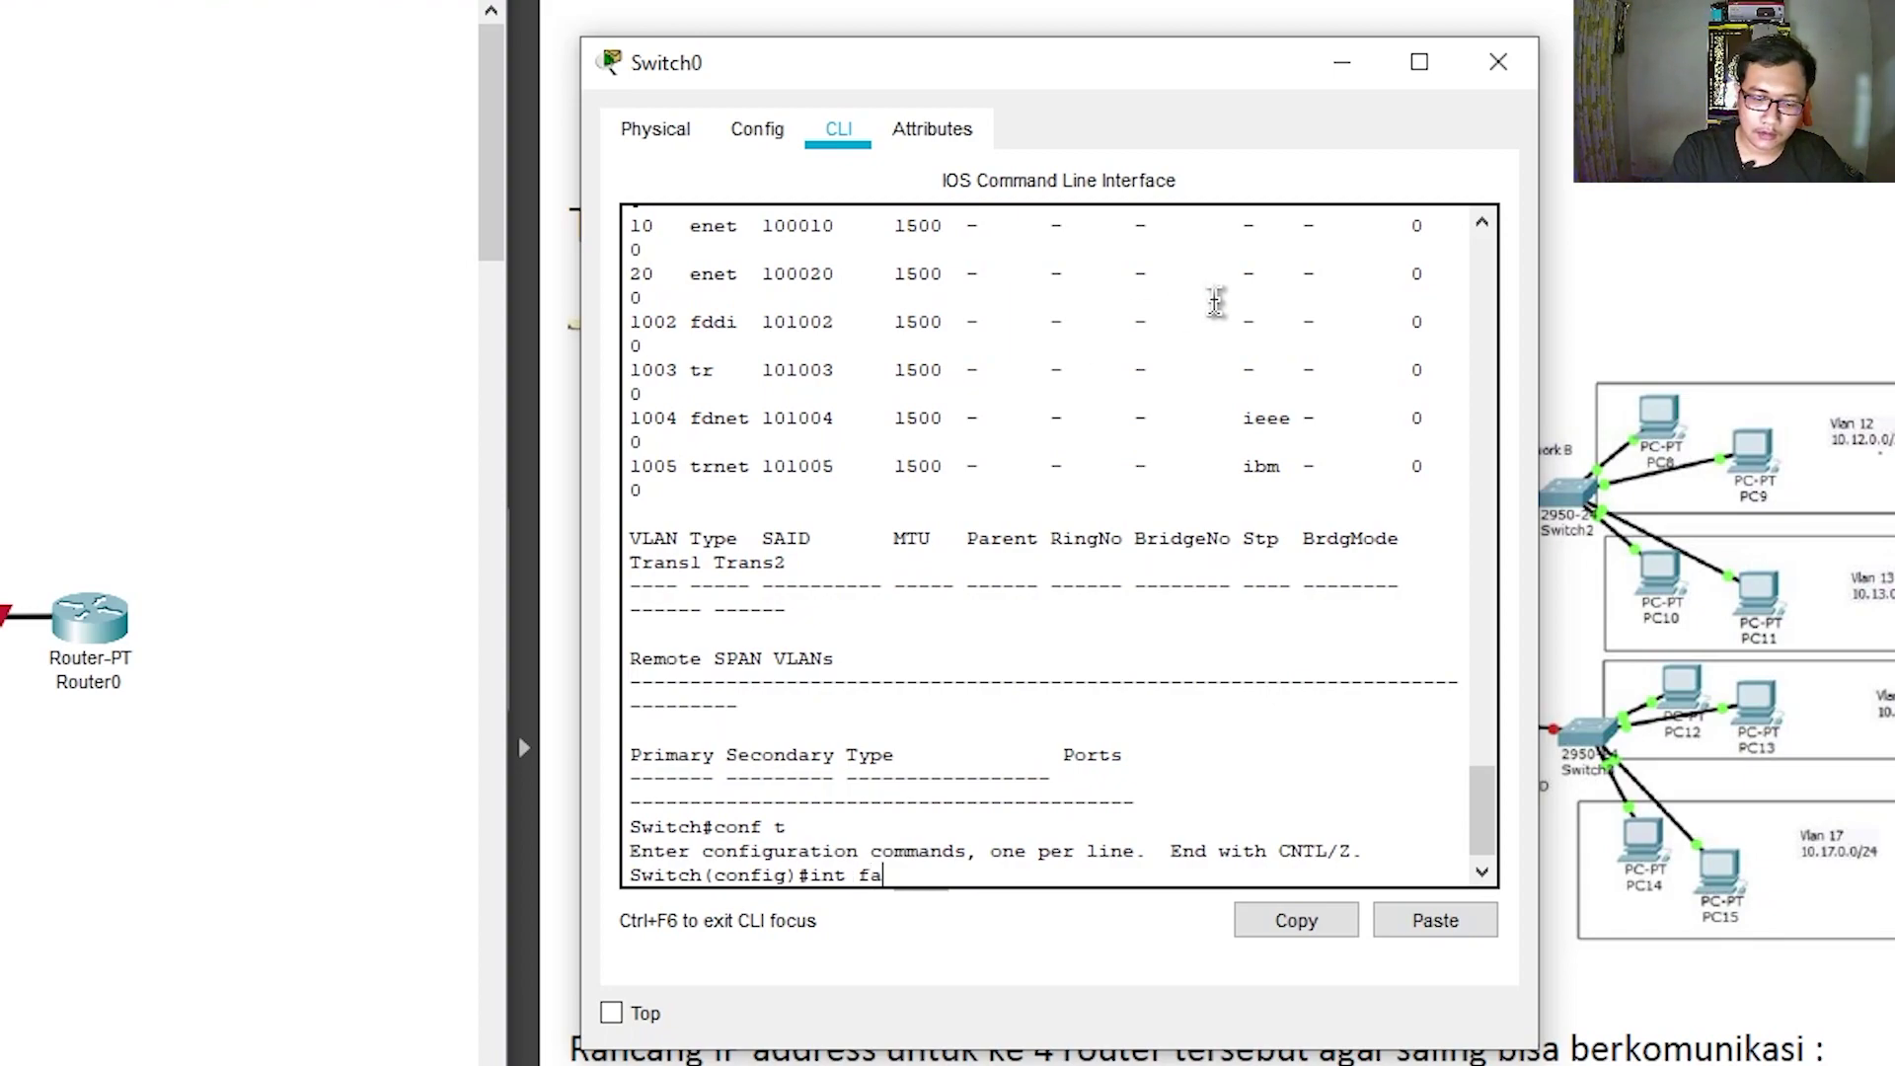
{"action": "type", "text": "0/1"}
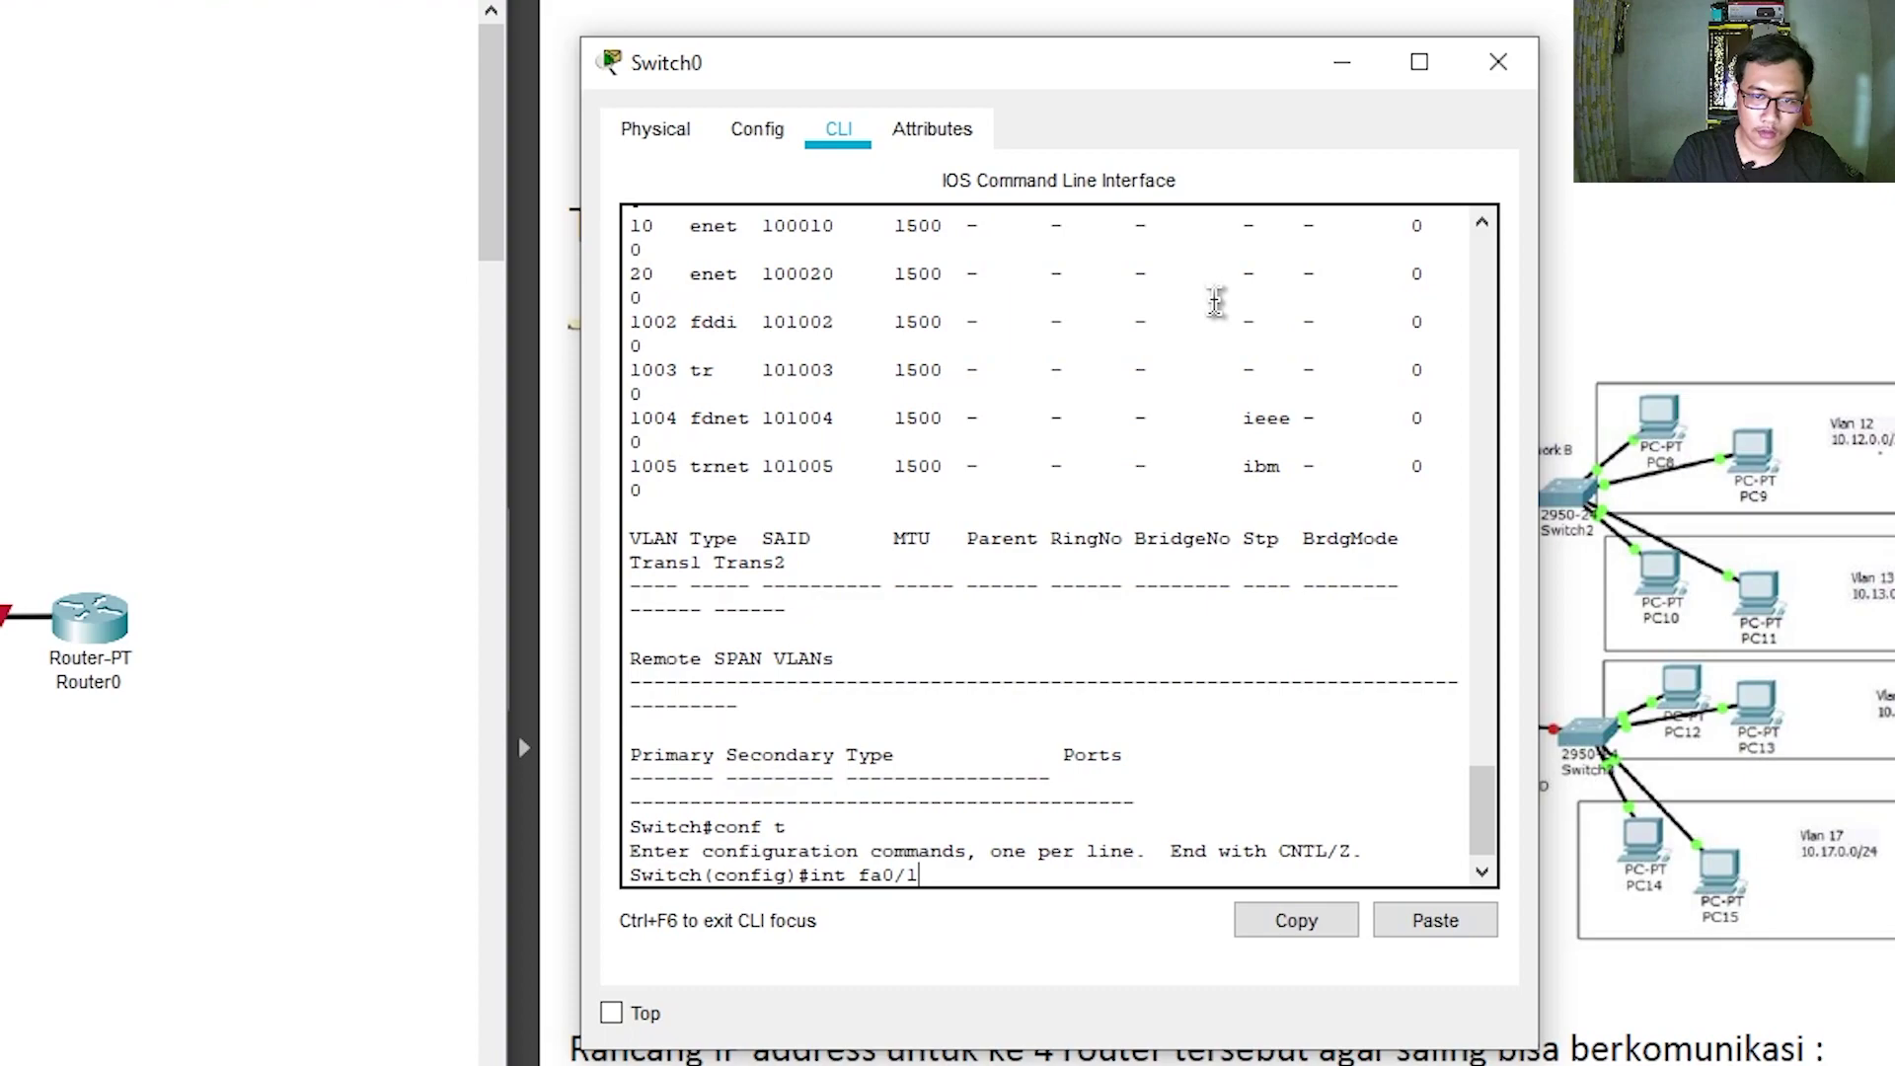
{"action": "key", "text": "Return"}
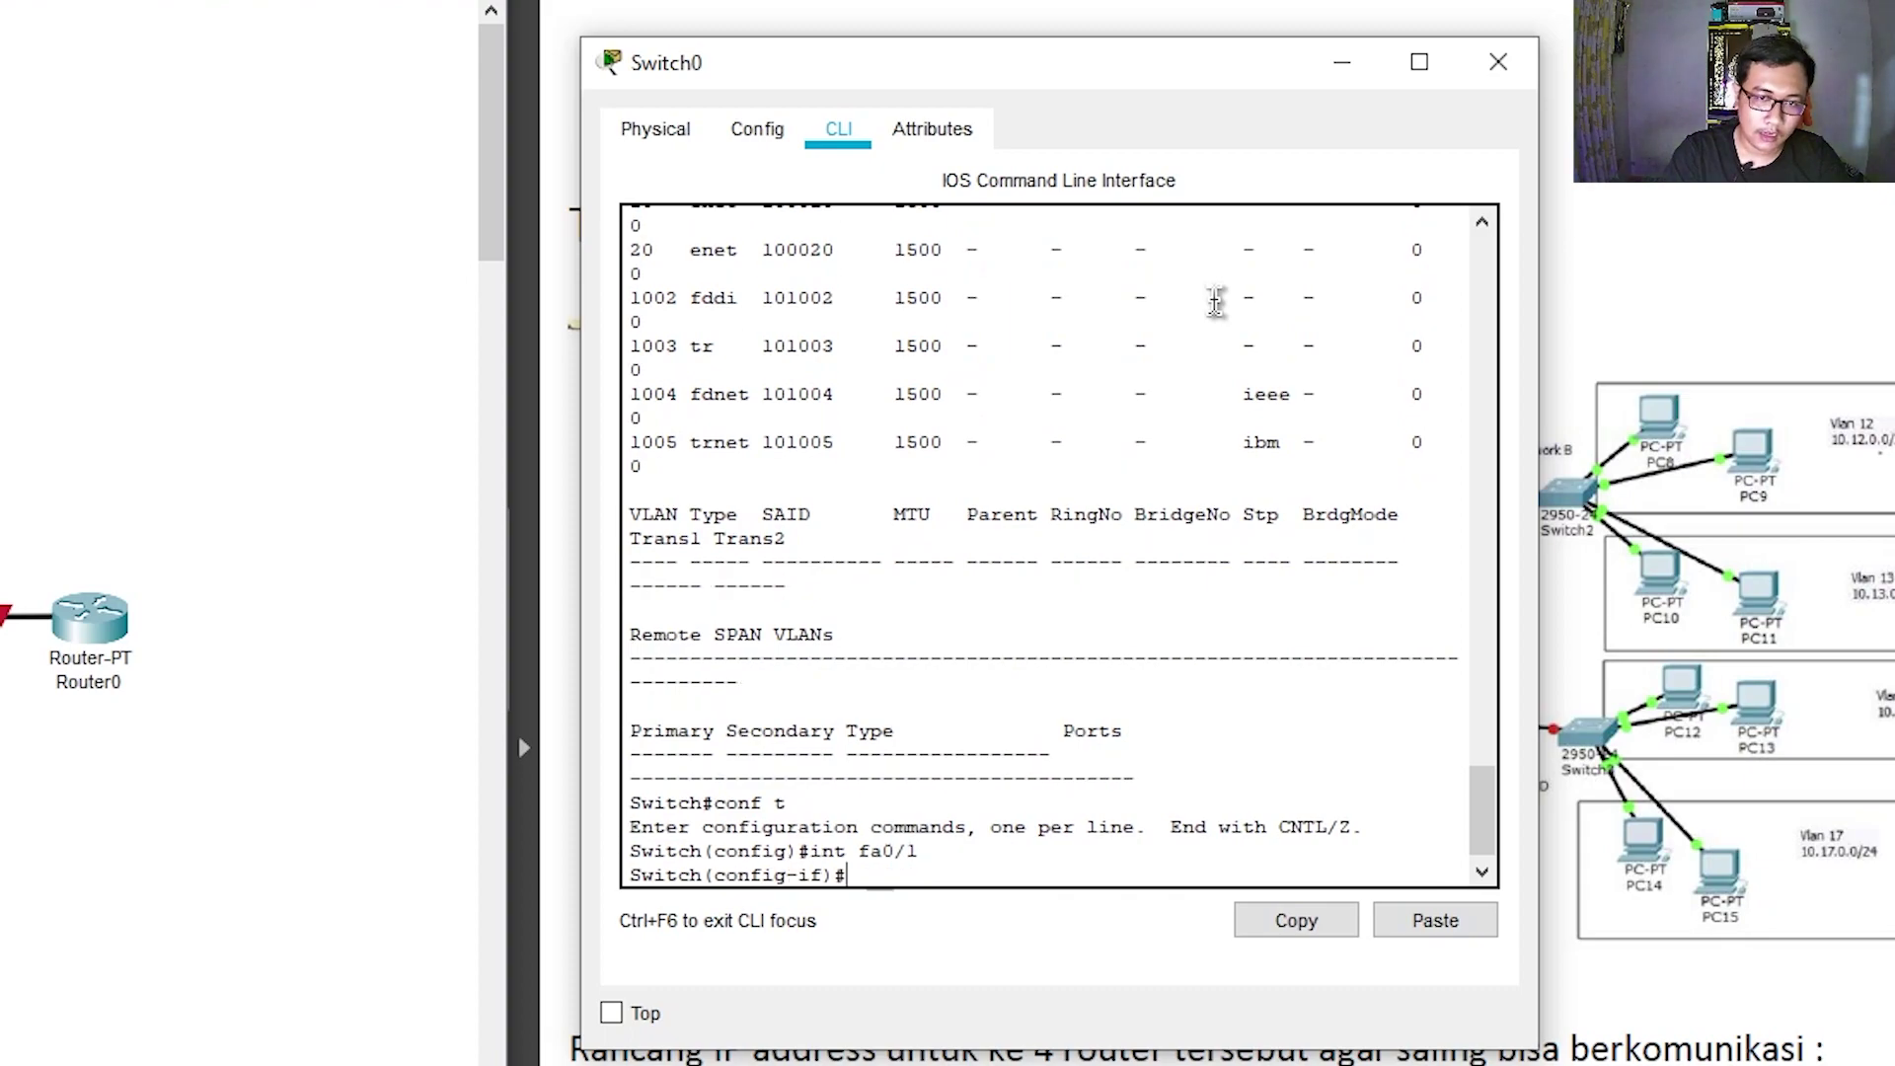
{"action": "type", "text": "swi"}
{"action": "key", "text": "Tab"}
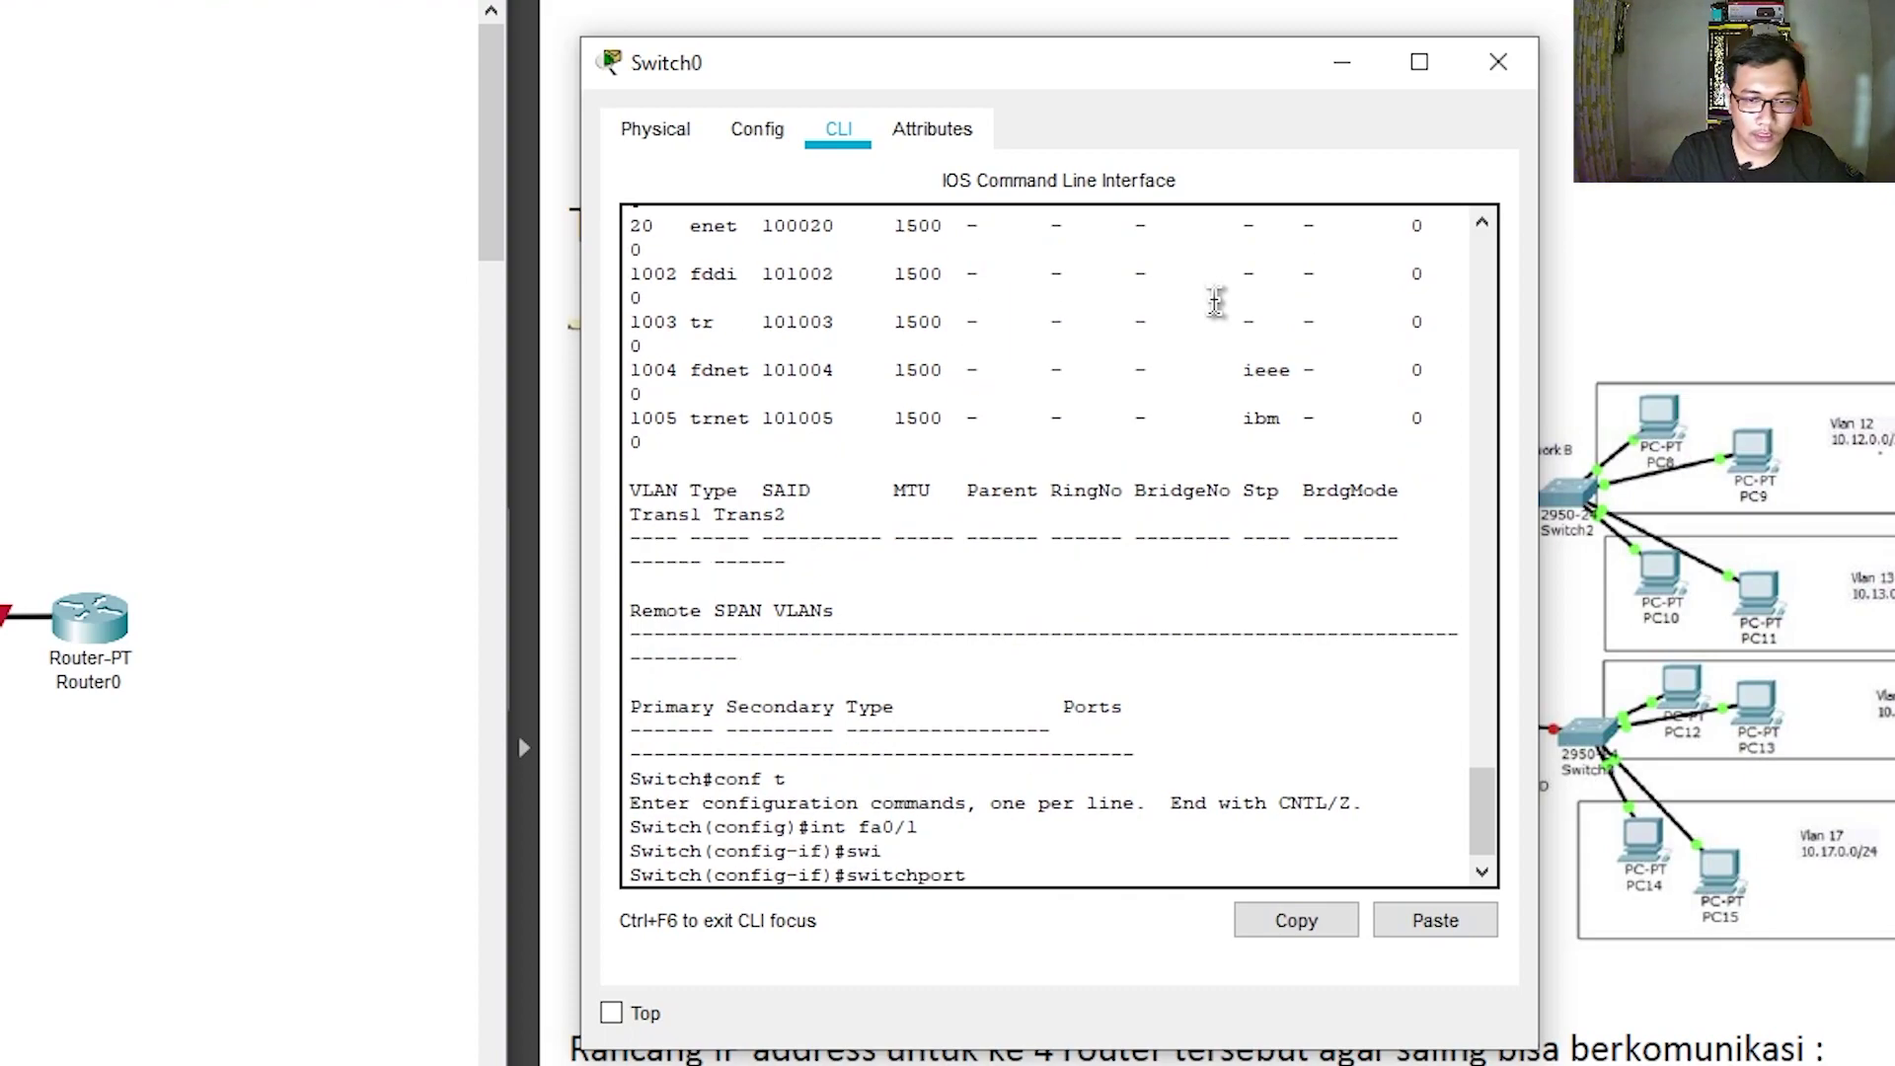
{"action": "type", "text": "access"}
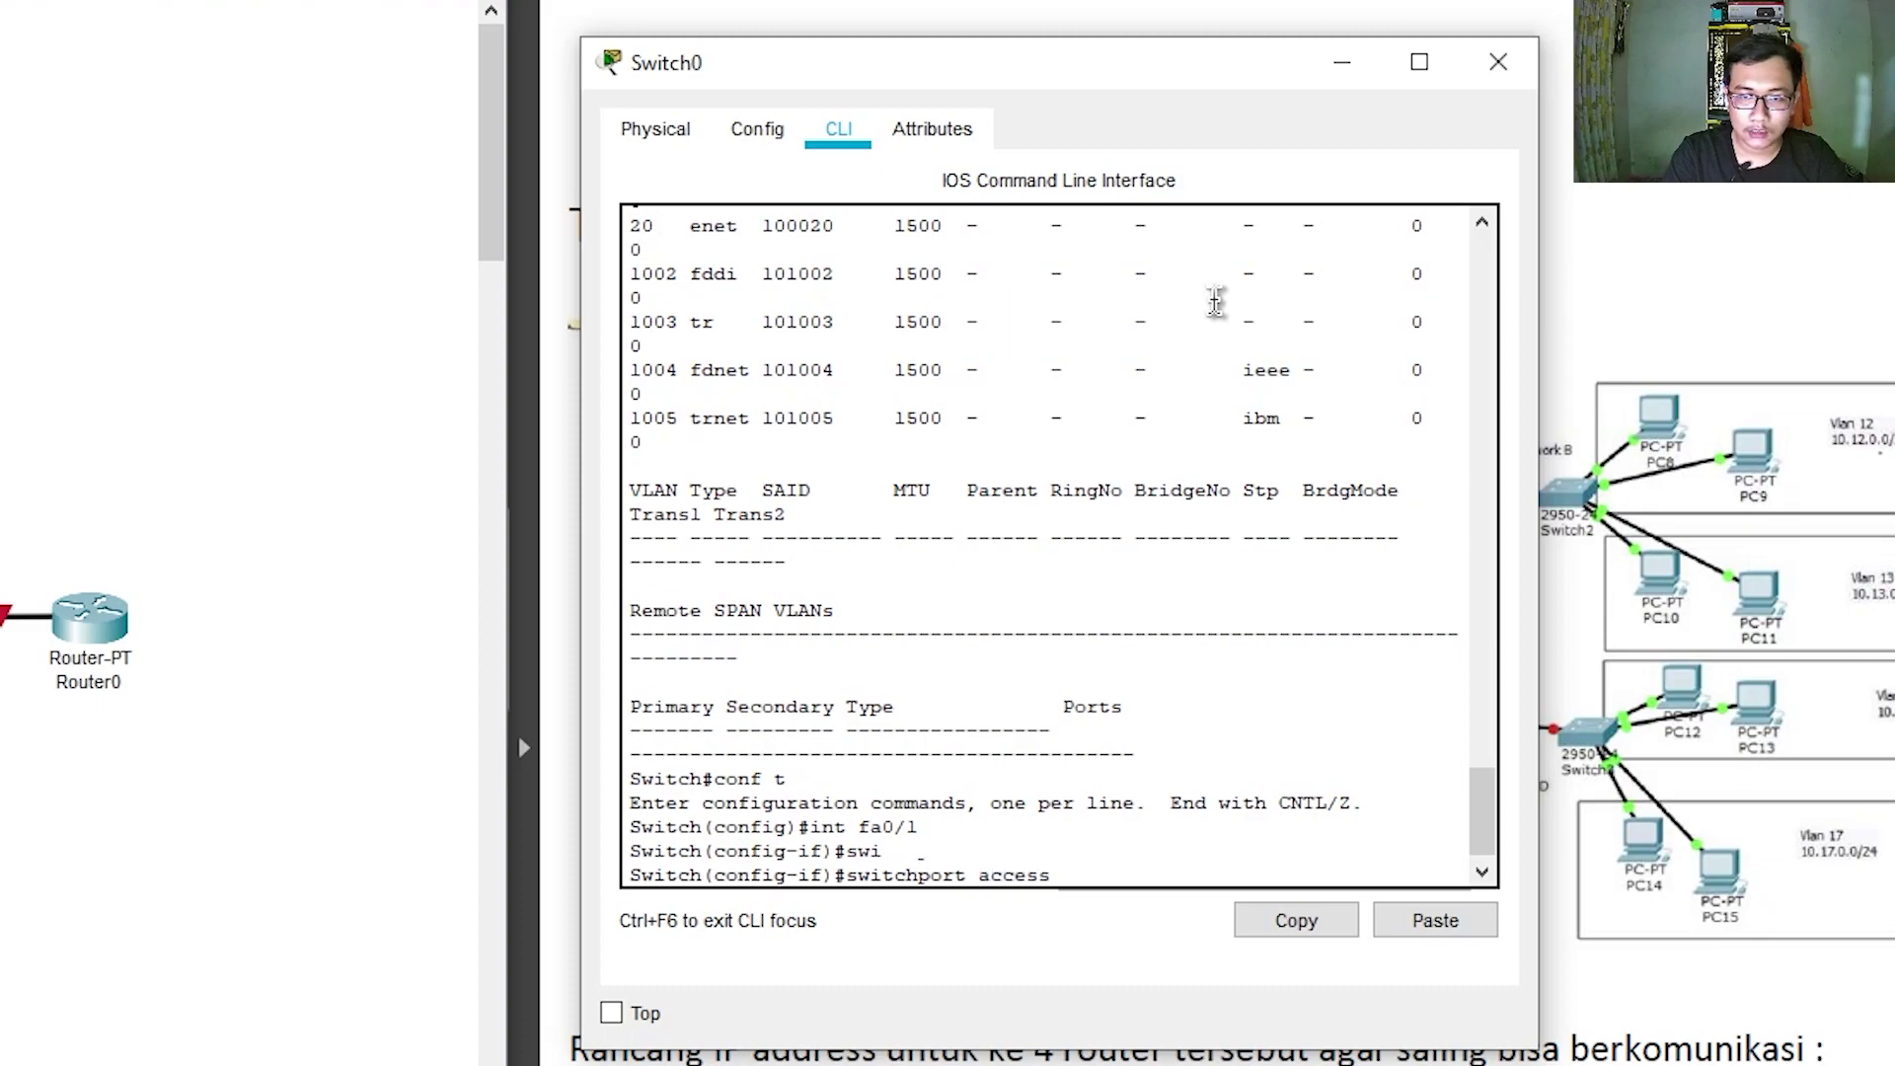
{"action": "key", "text": "Tab"}
{"action": "type", "text": "vl"}
{"action": "key", "text": "Tab"}
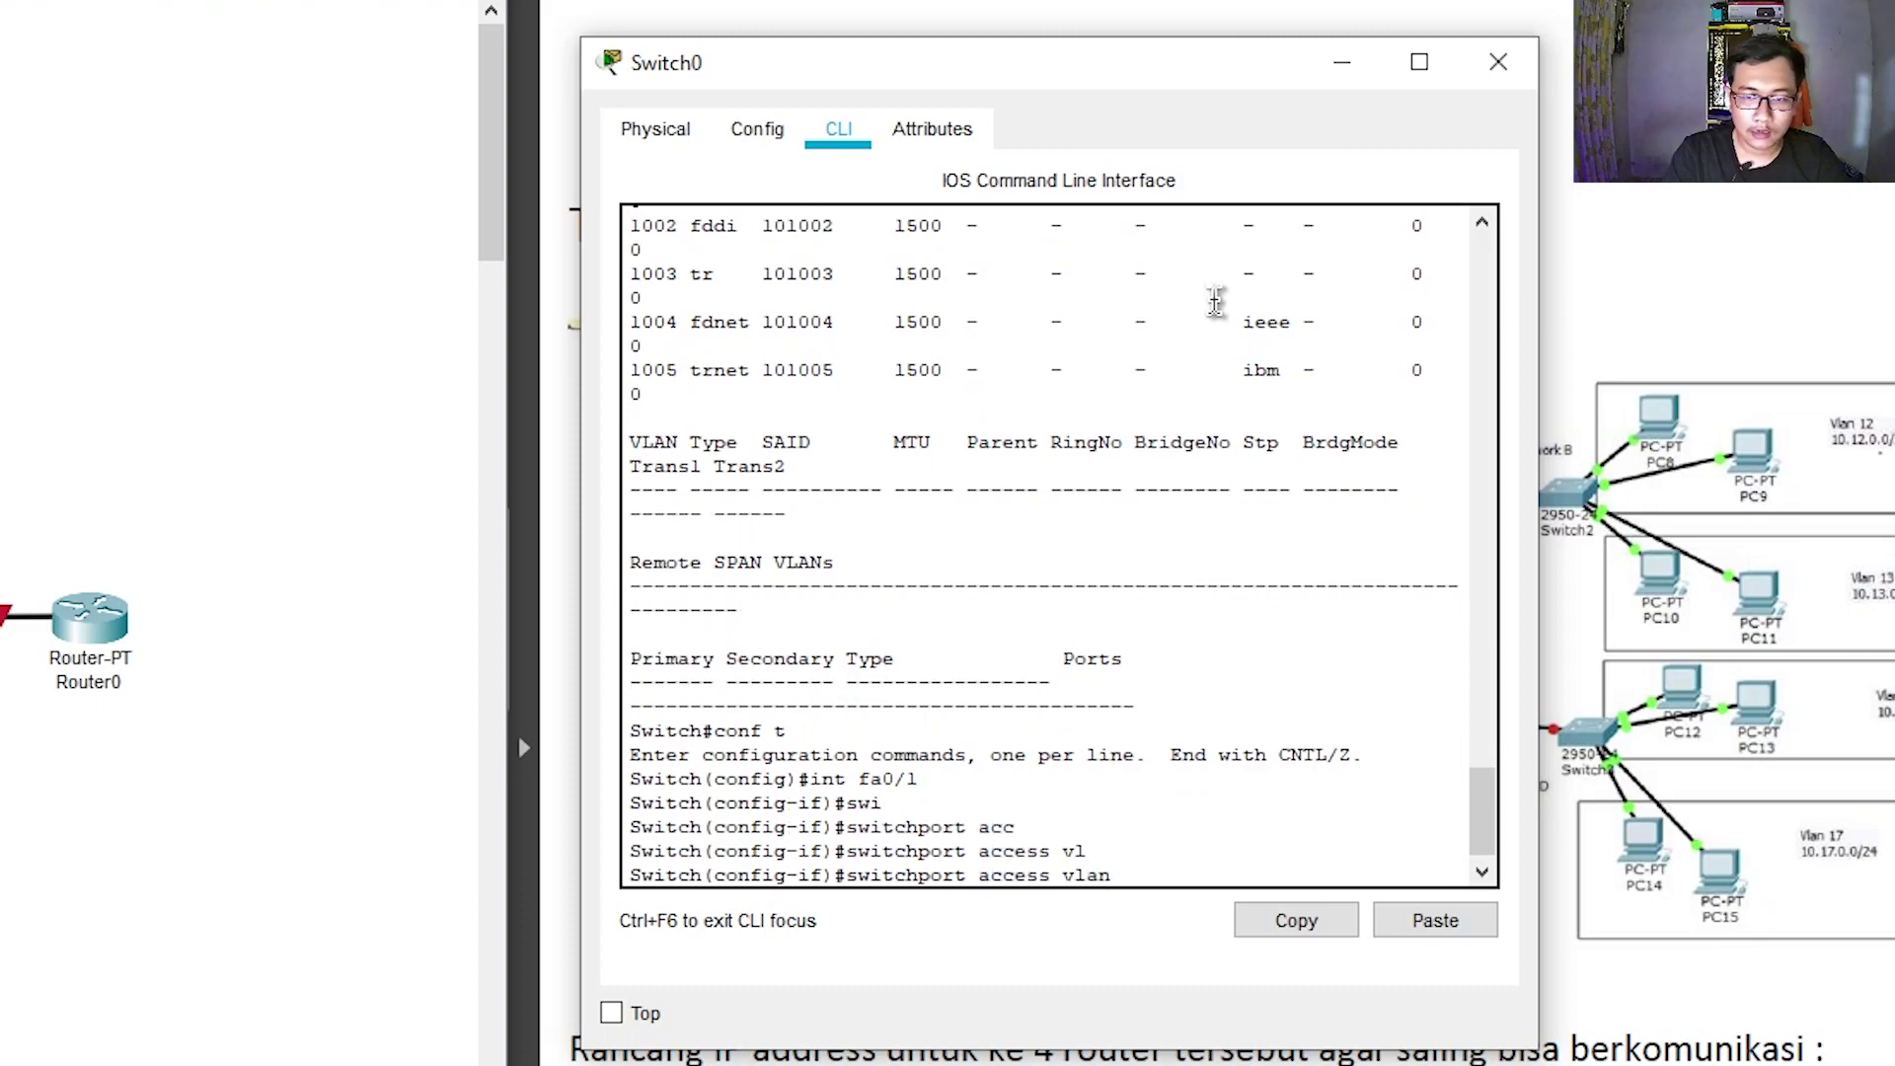
{"action": "type", "text": "10"}
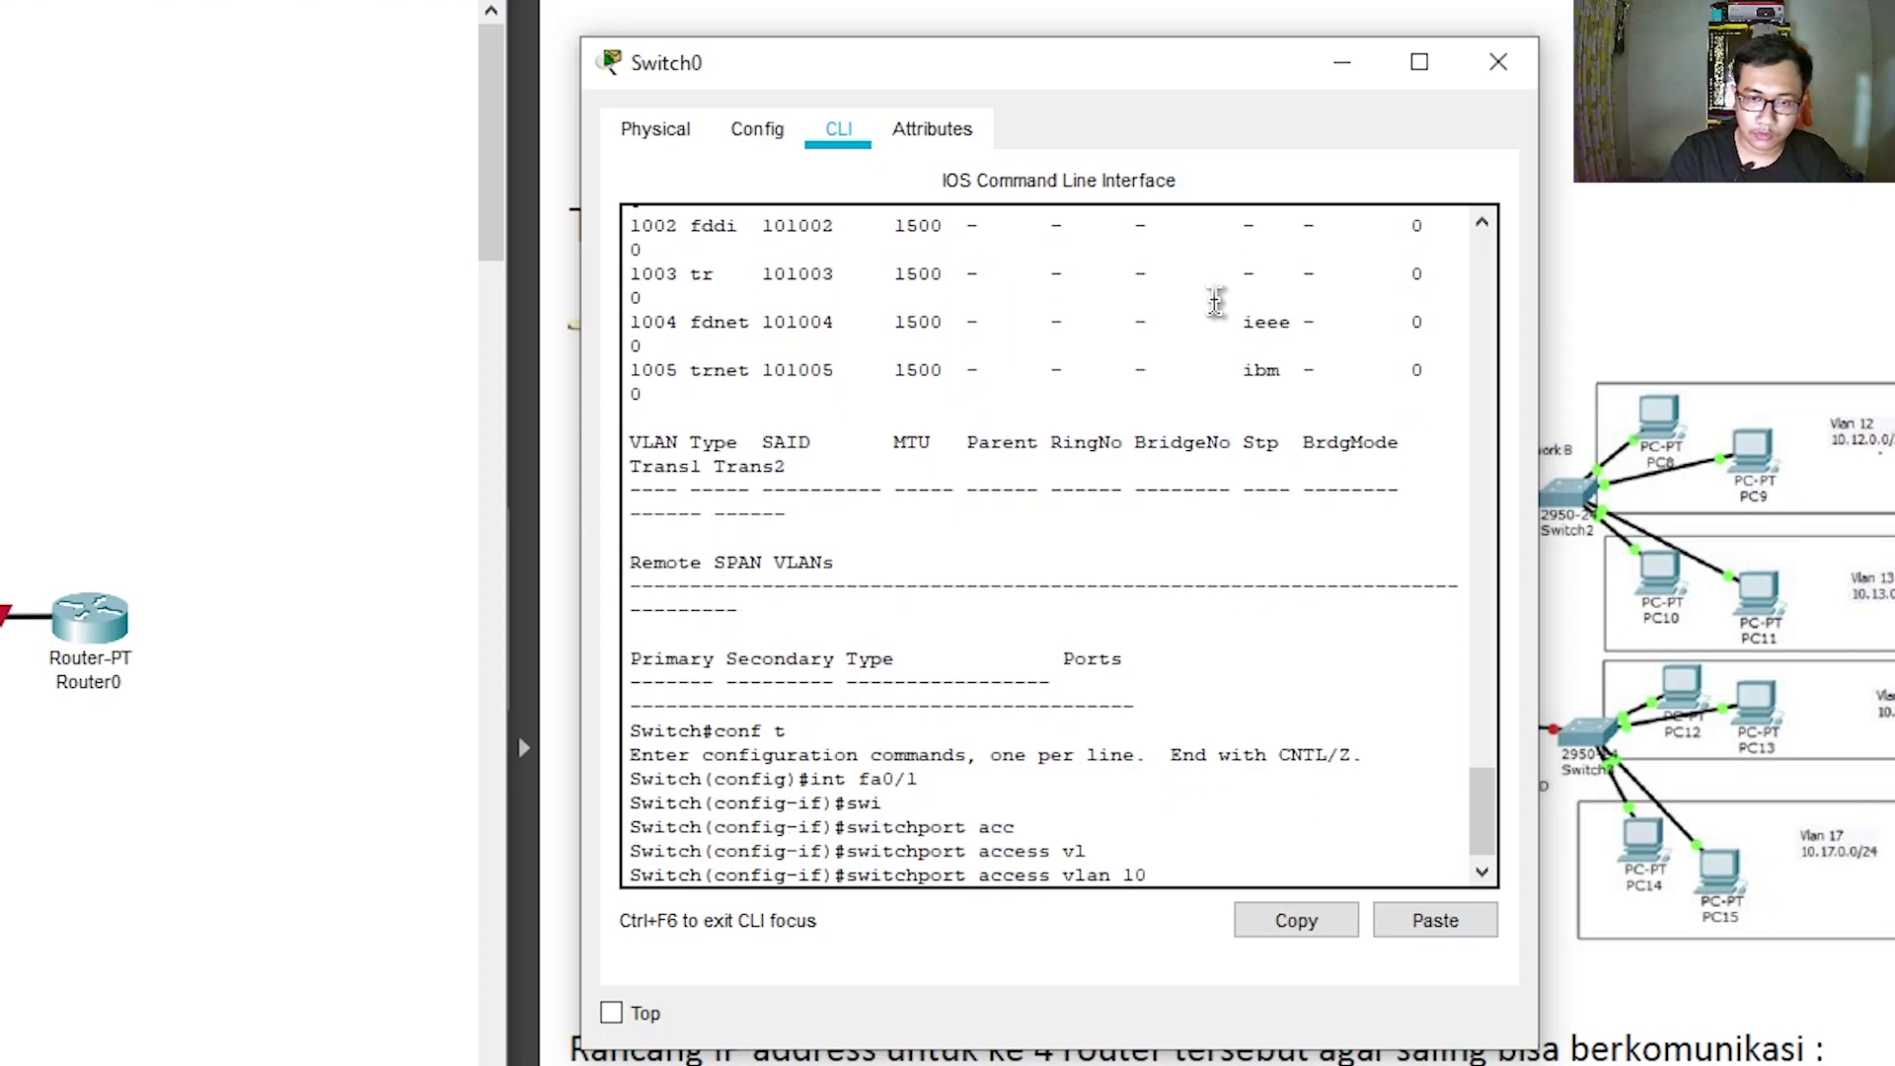
{"action": "key", "text": "Return"}
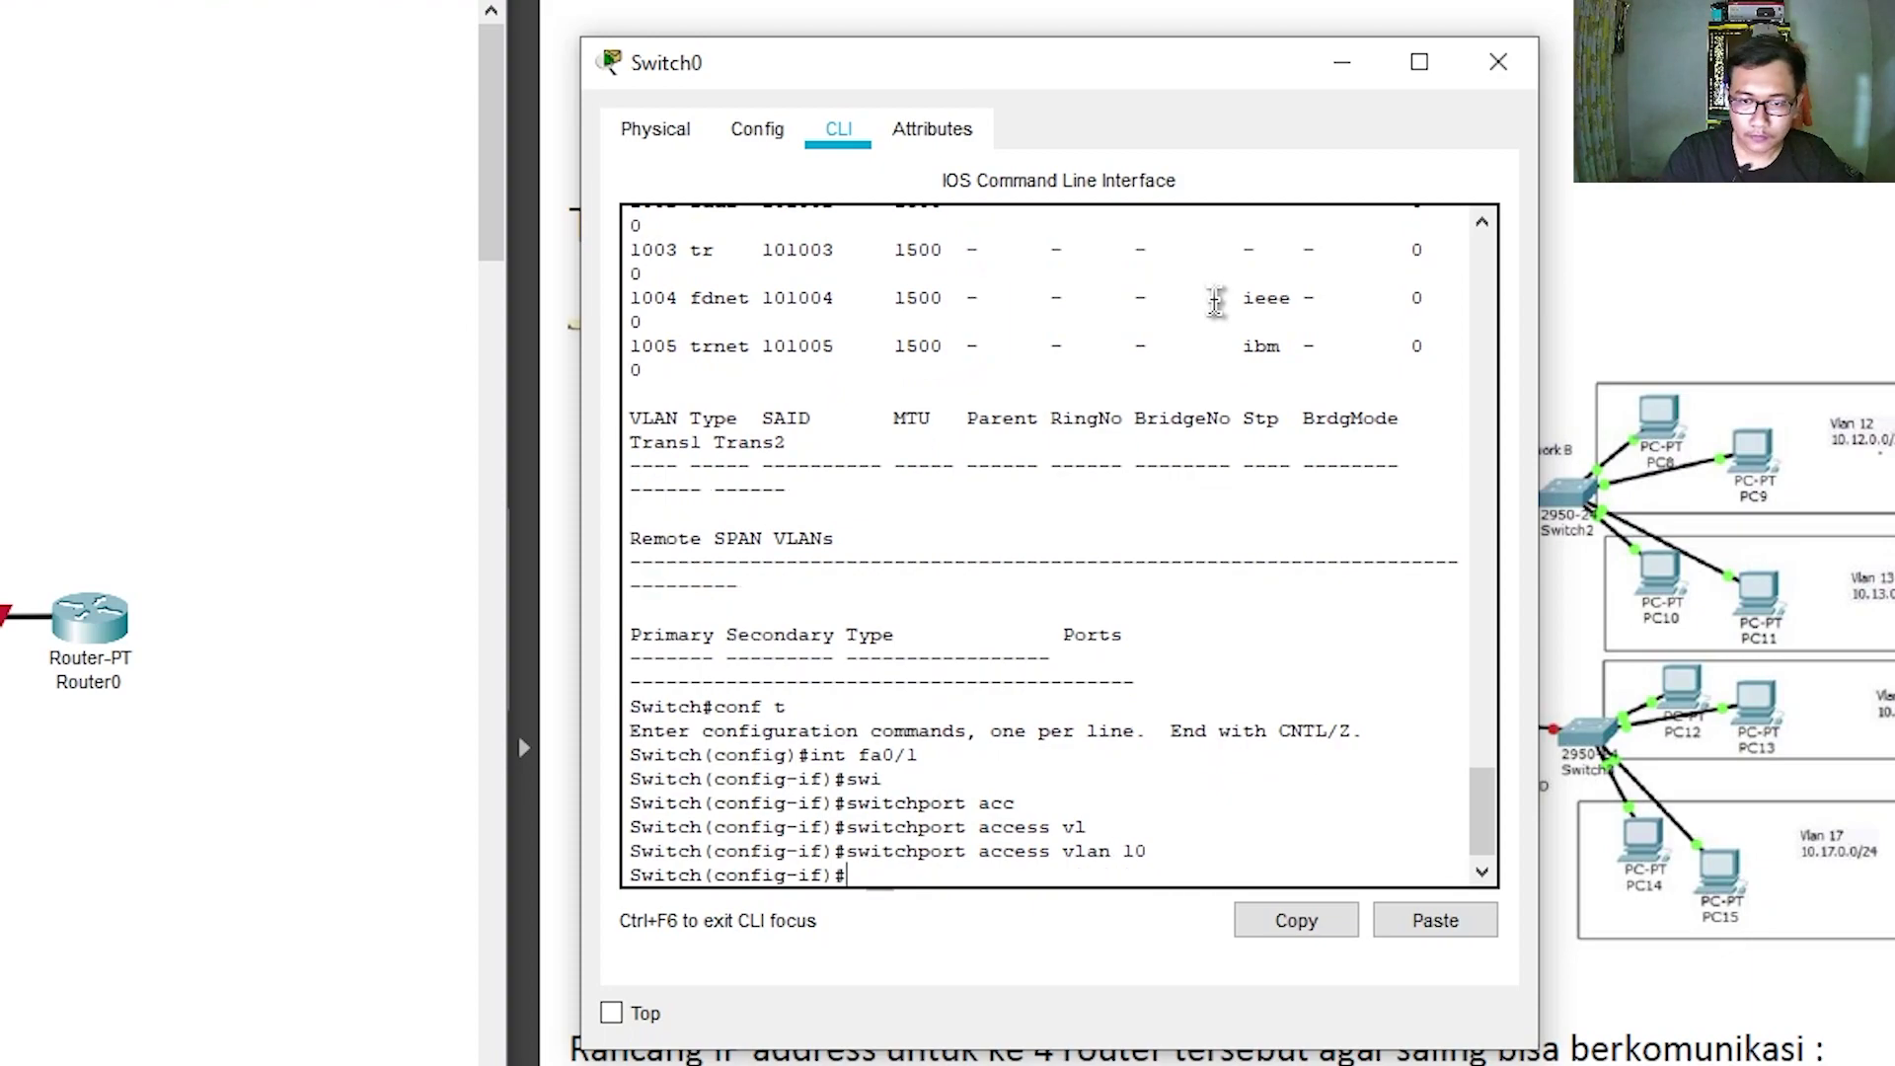
Switch to interface fa0/2 on Switch0 and assign it to access vlan 10
{"action": "type", "text": "int fa0/1"}
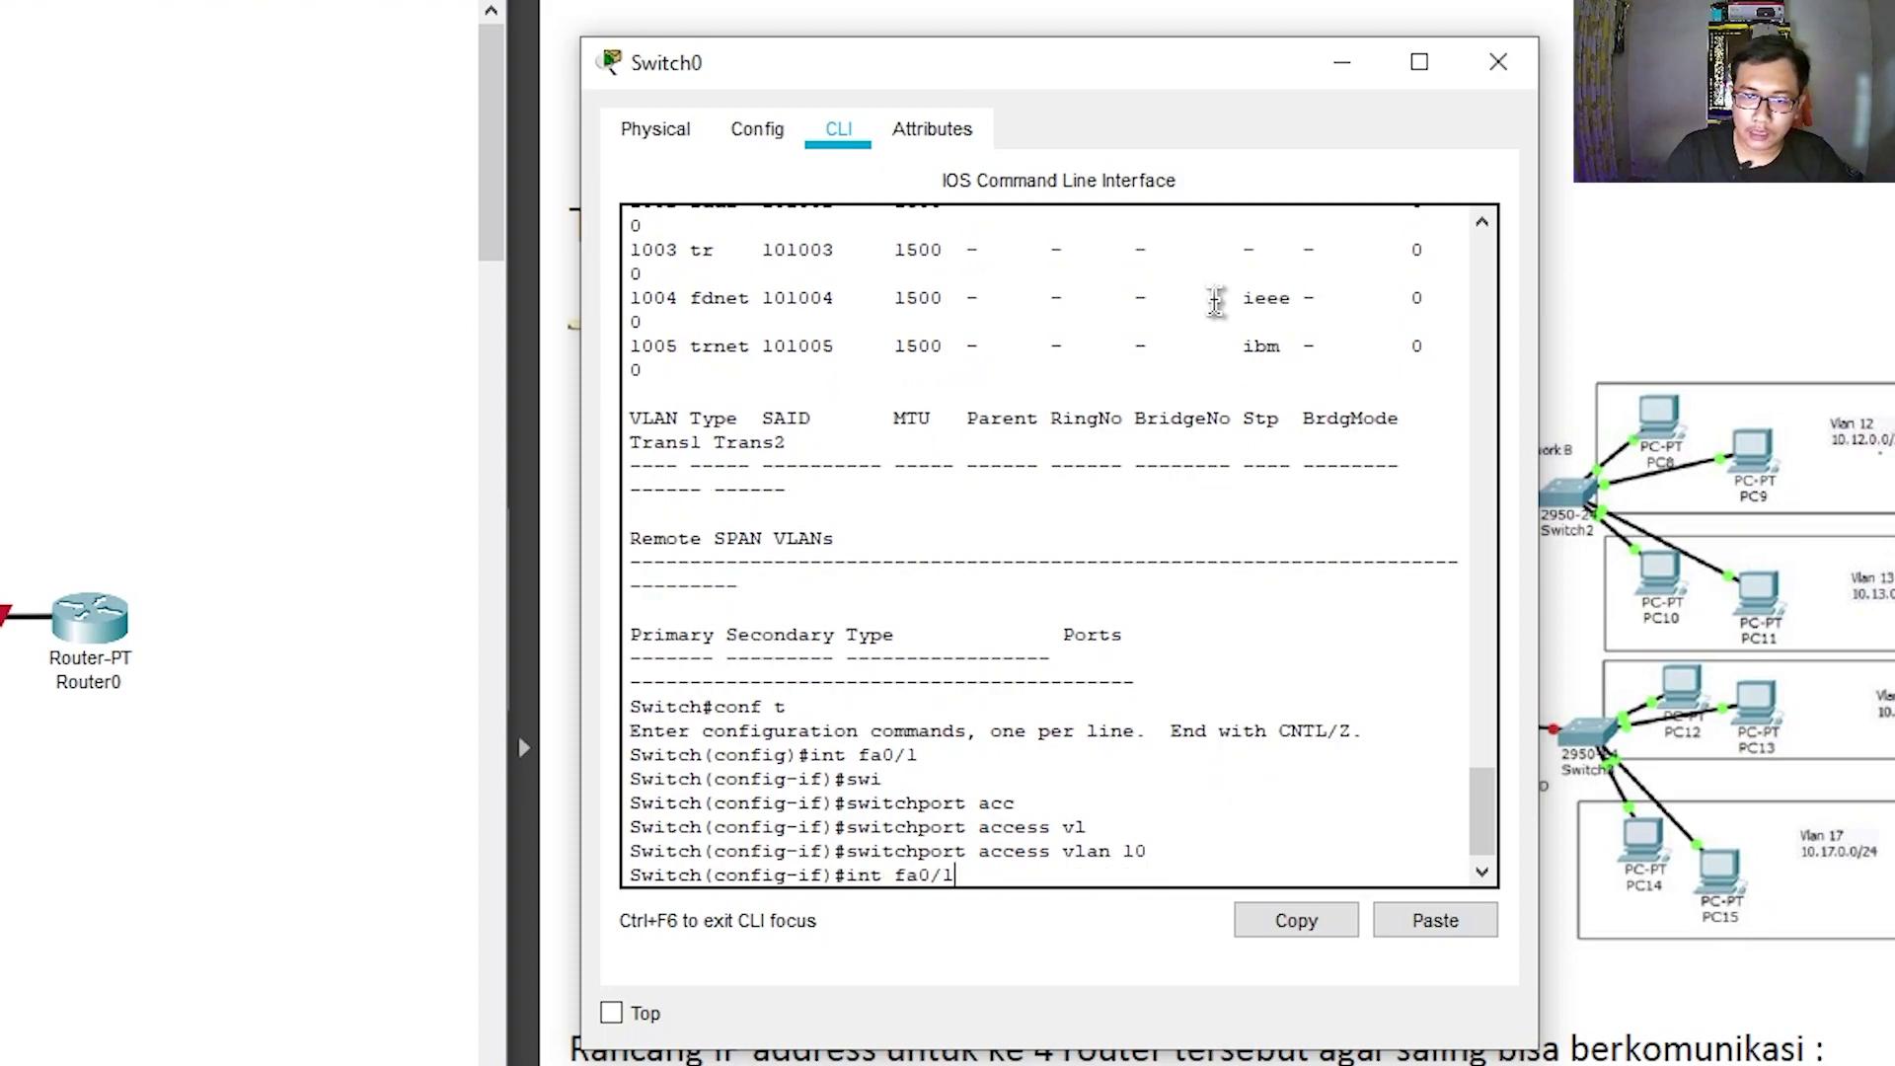
{"action": "key", "text": "BackSpace"}
{"action": "type", "text": "2"}
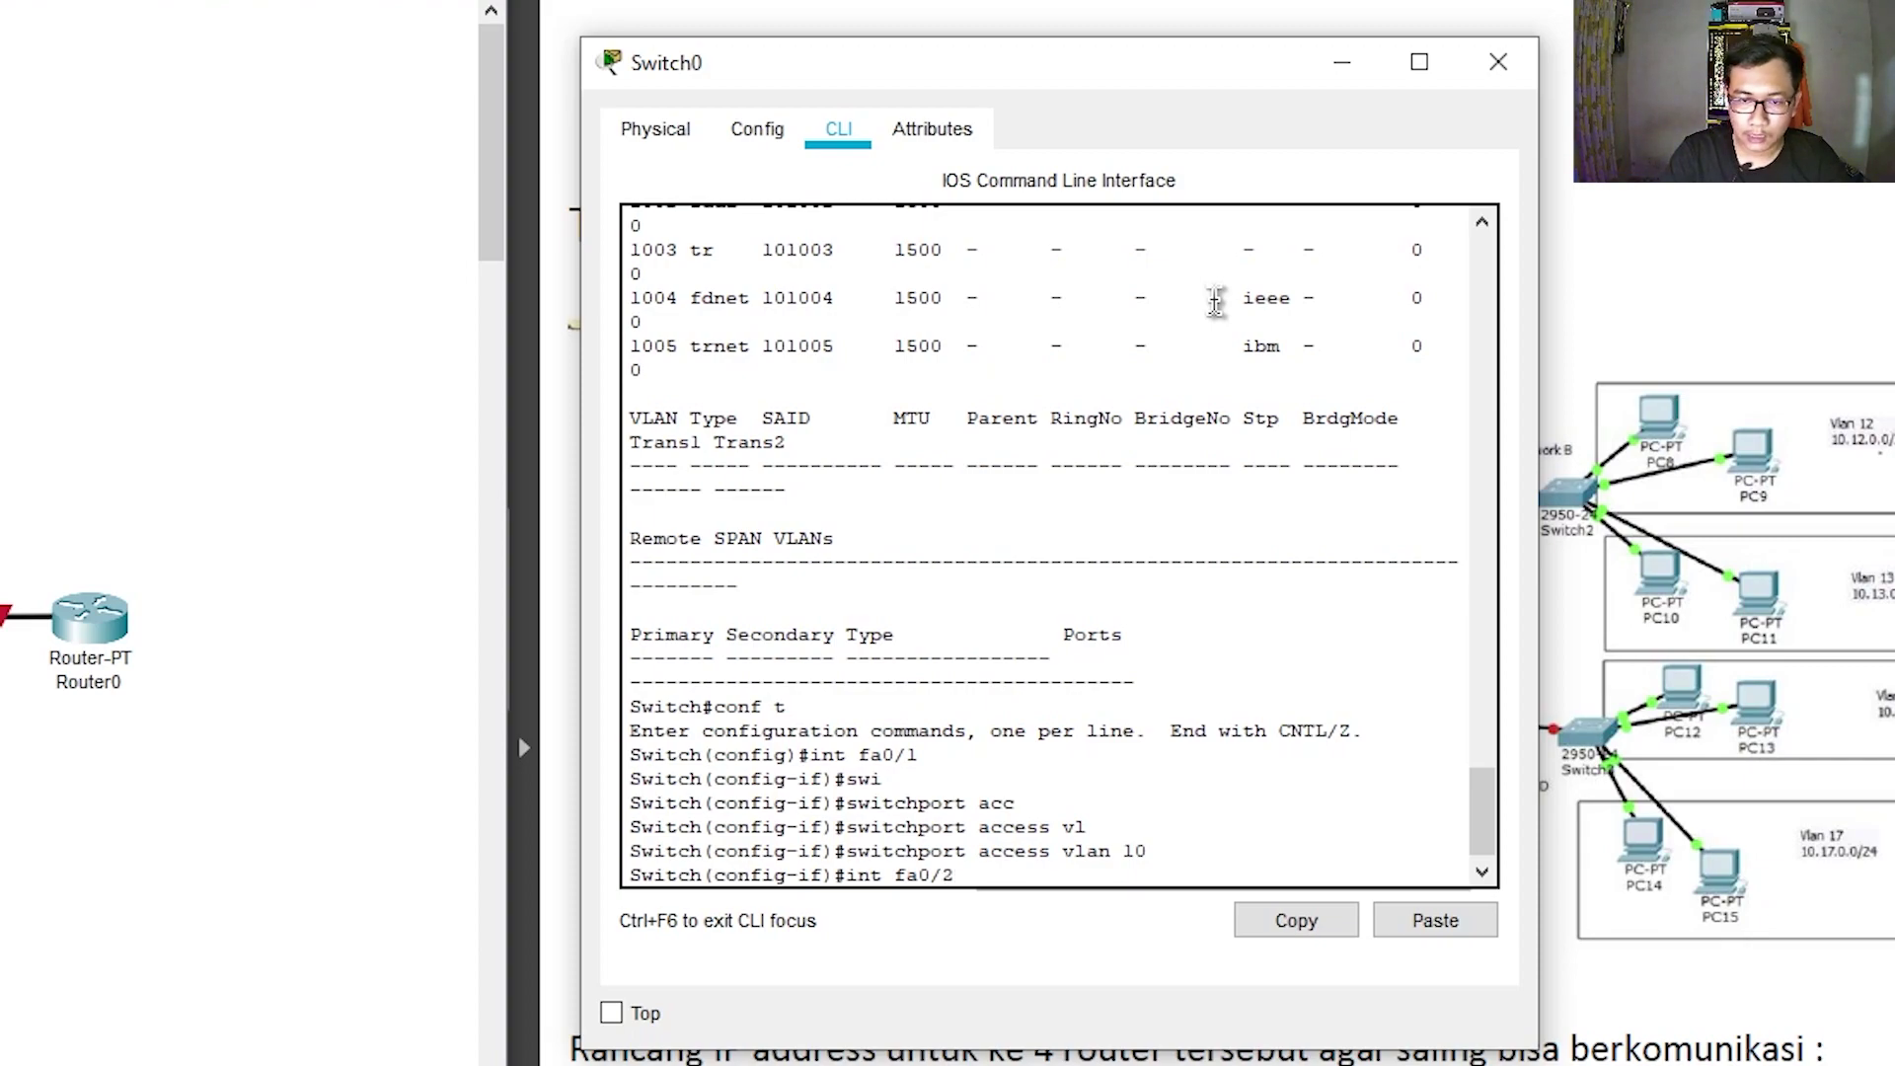
{"action": "key", "text": "Return"}
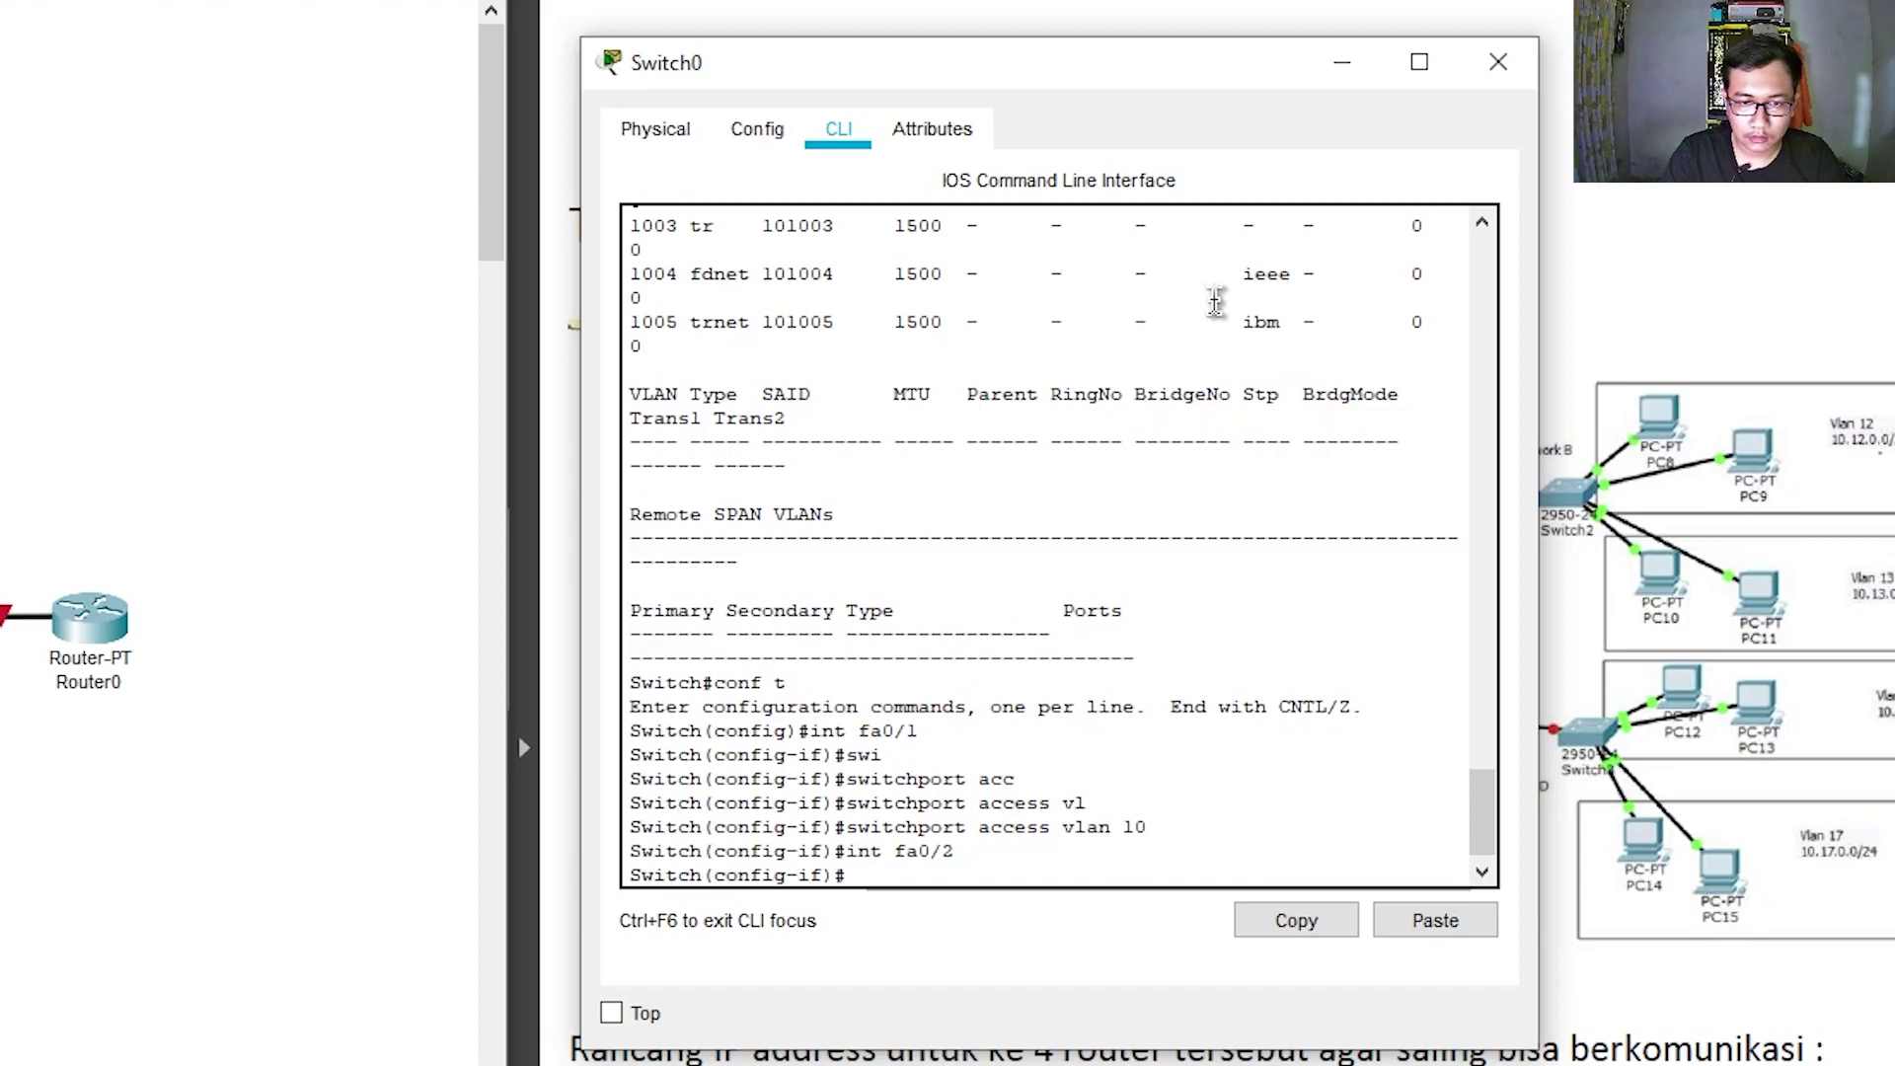
{"action": "type", "text": "swi"}
{"action": "key", "text": "Tab"}
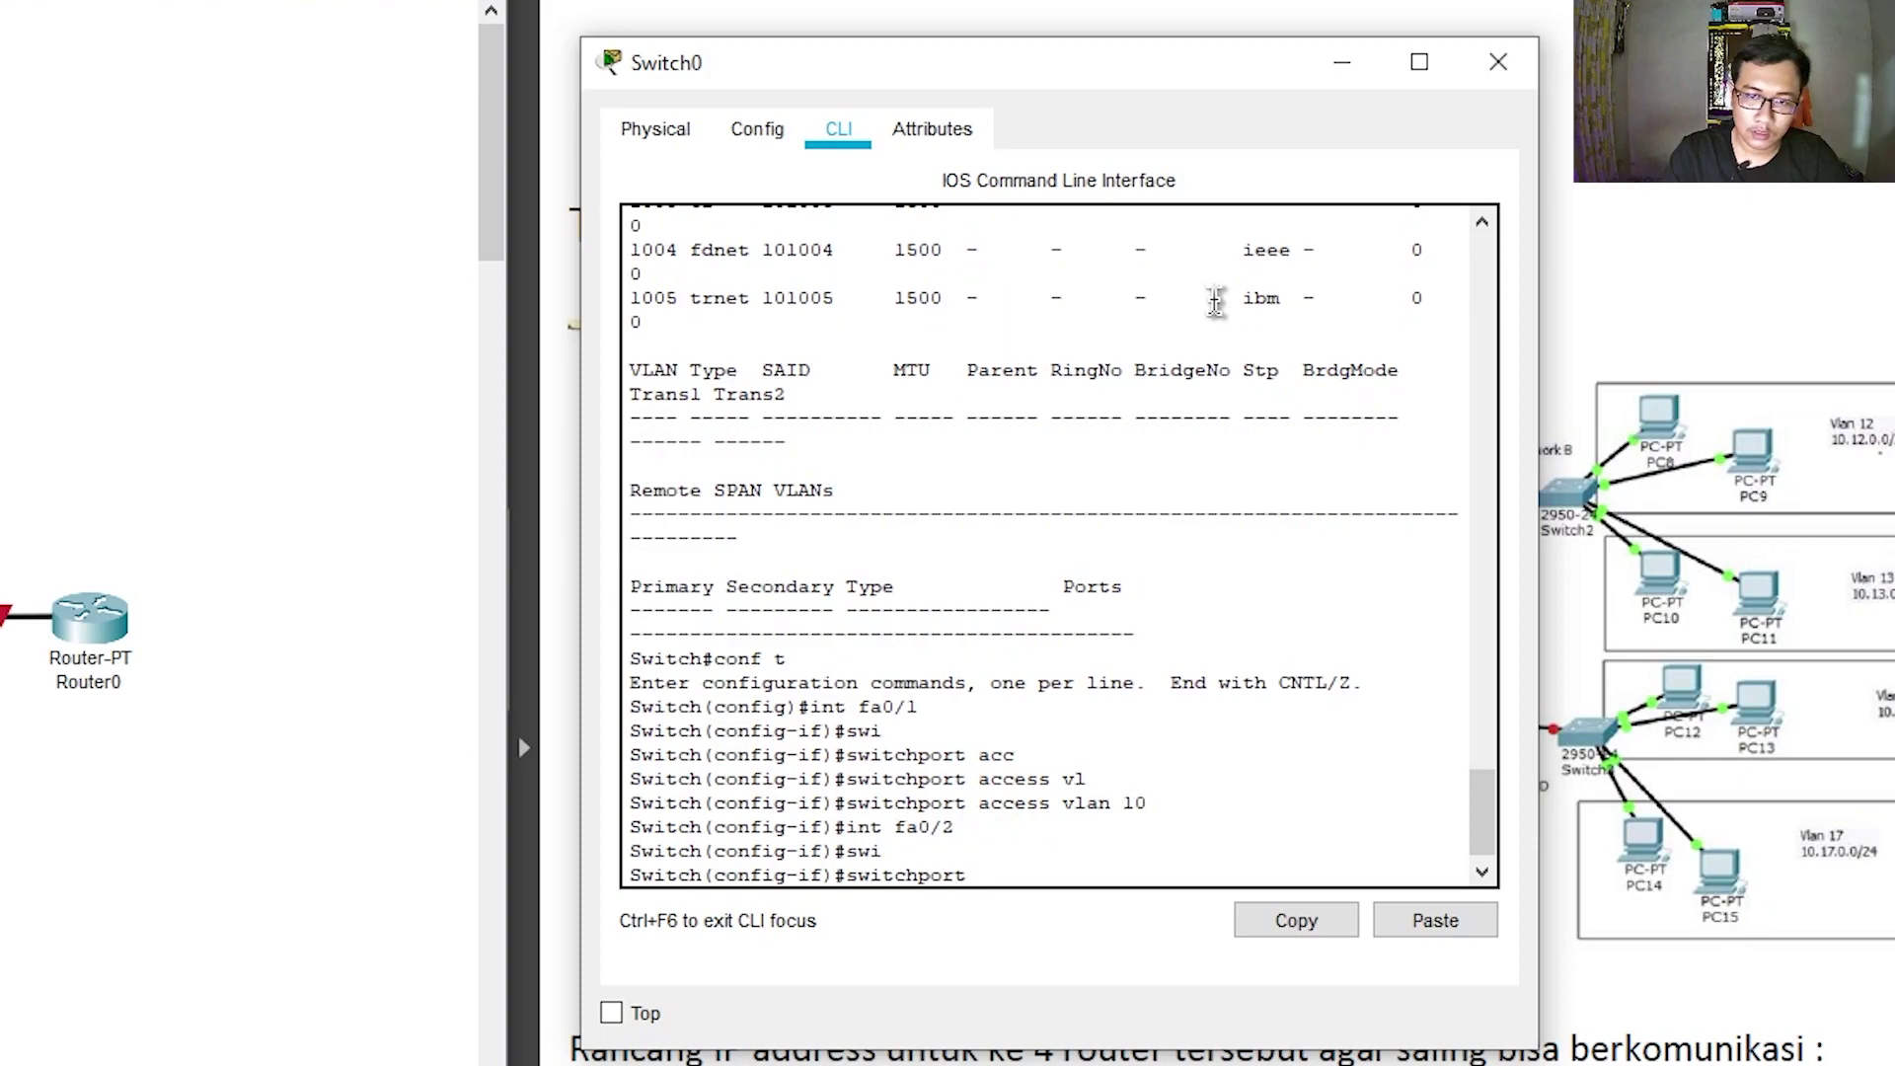
{"action": "type", "text": "acc"}
{"action": "key", "text": "Tab"}
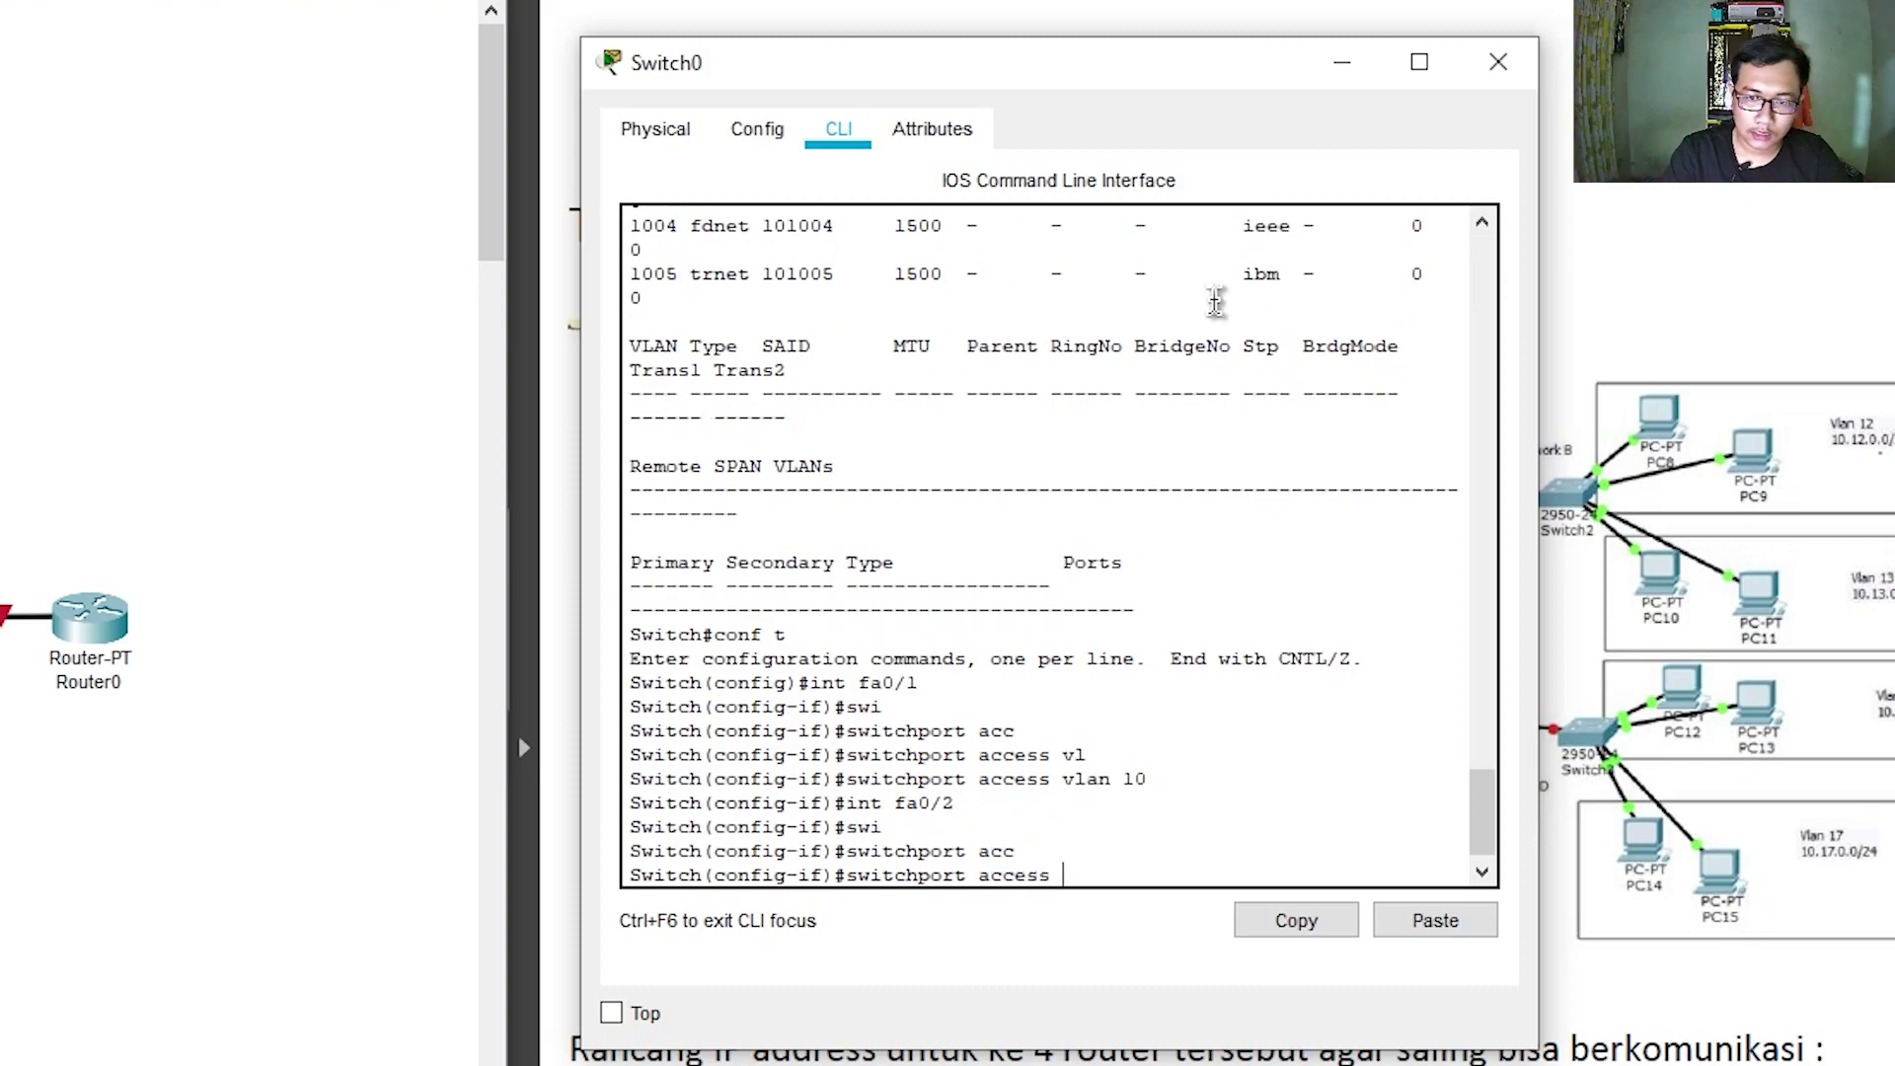
{"action": "type", "text": "vl"}
{"action": "key", "text": "Tab"}
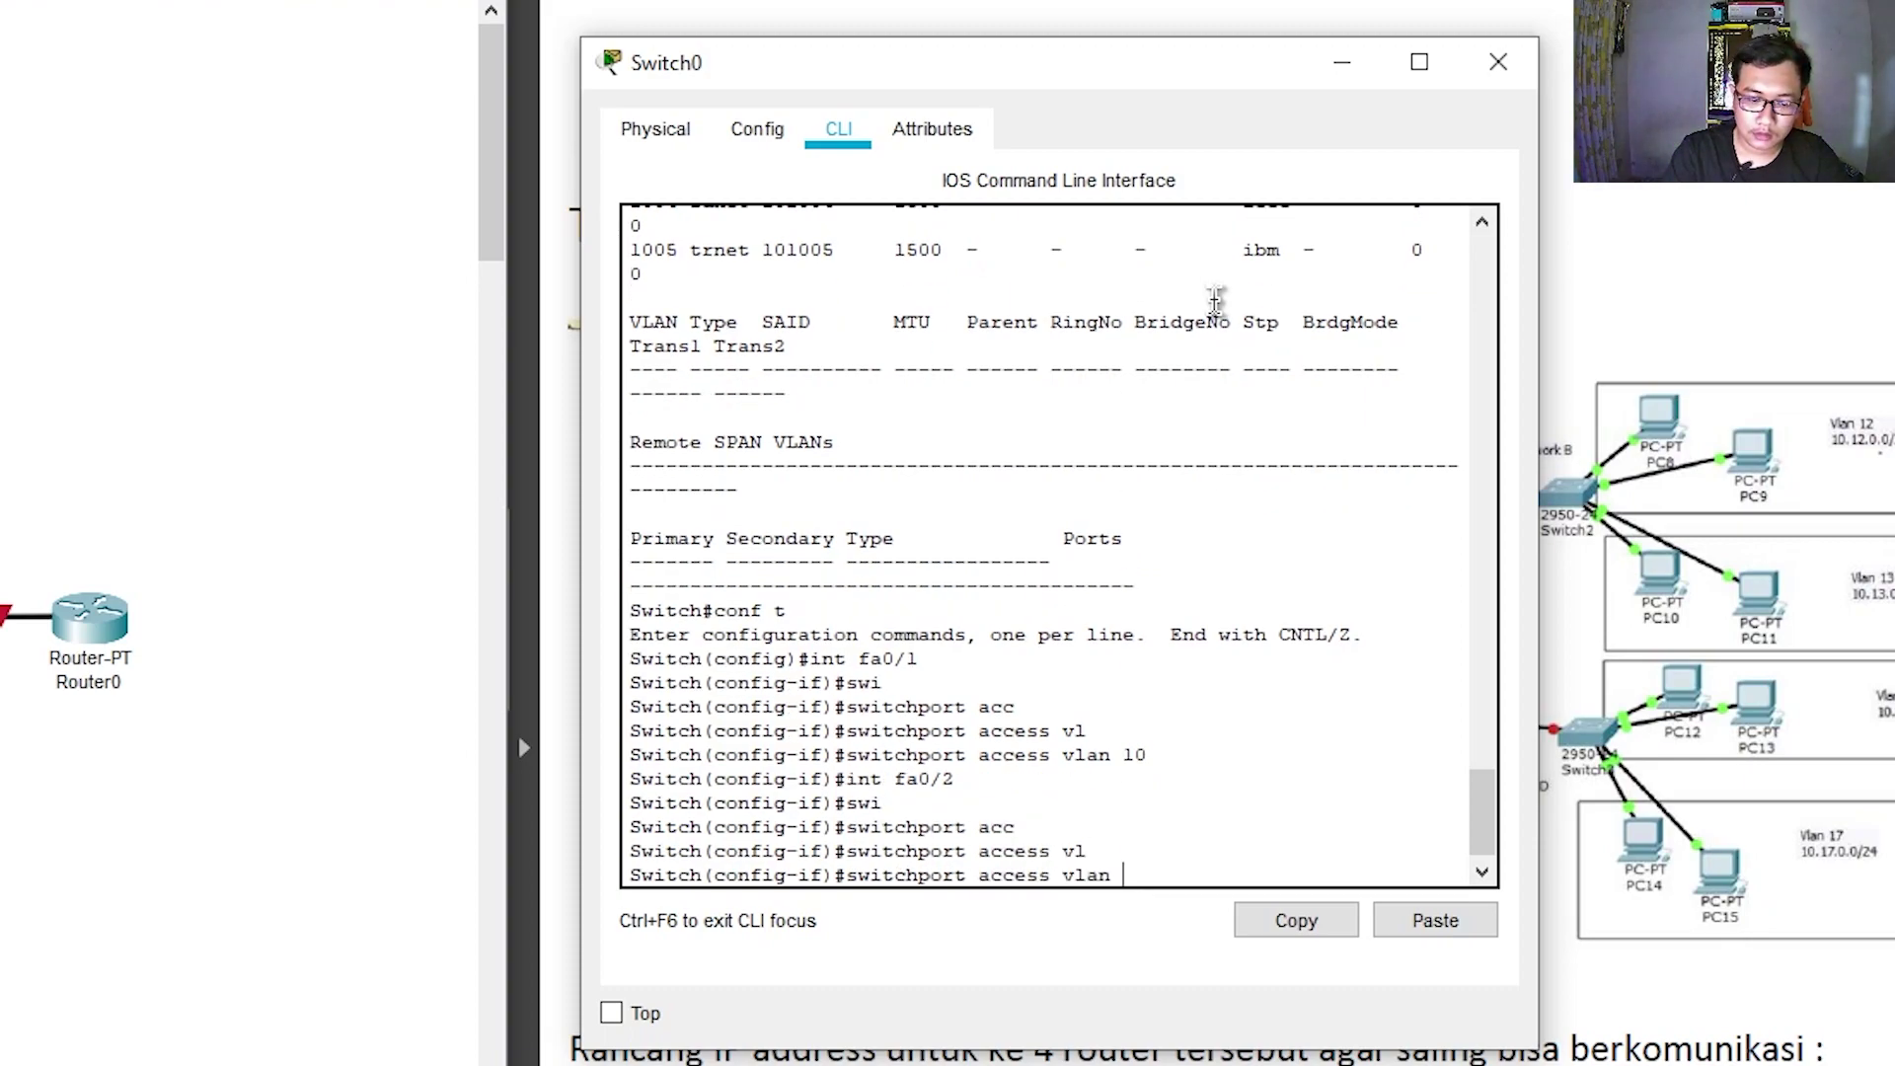
{"action": "type", "text": "10"}
{"action": "key", "text": "Return"}
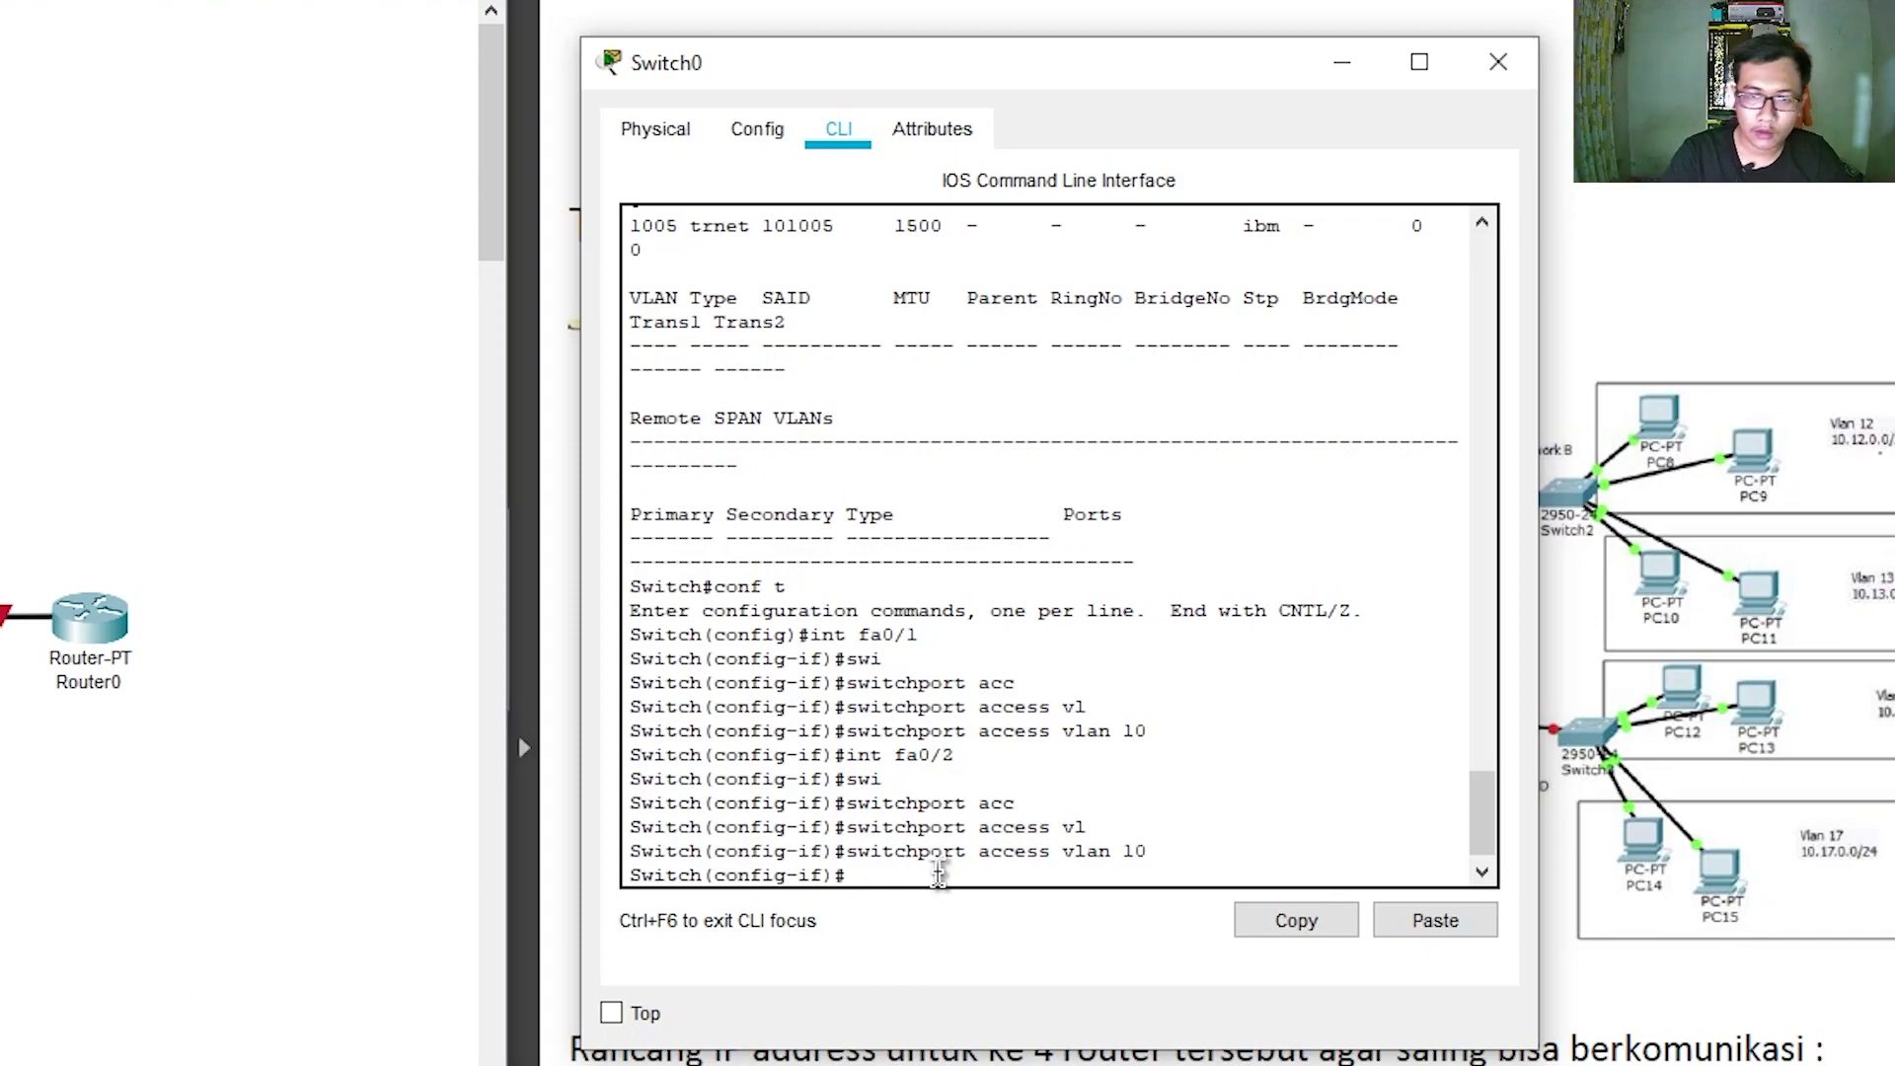
Switch to interface fa0/3 on Switch0 and assign it to access vlan 20
{"action": "key", "text": "Up"}
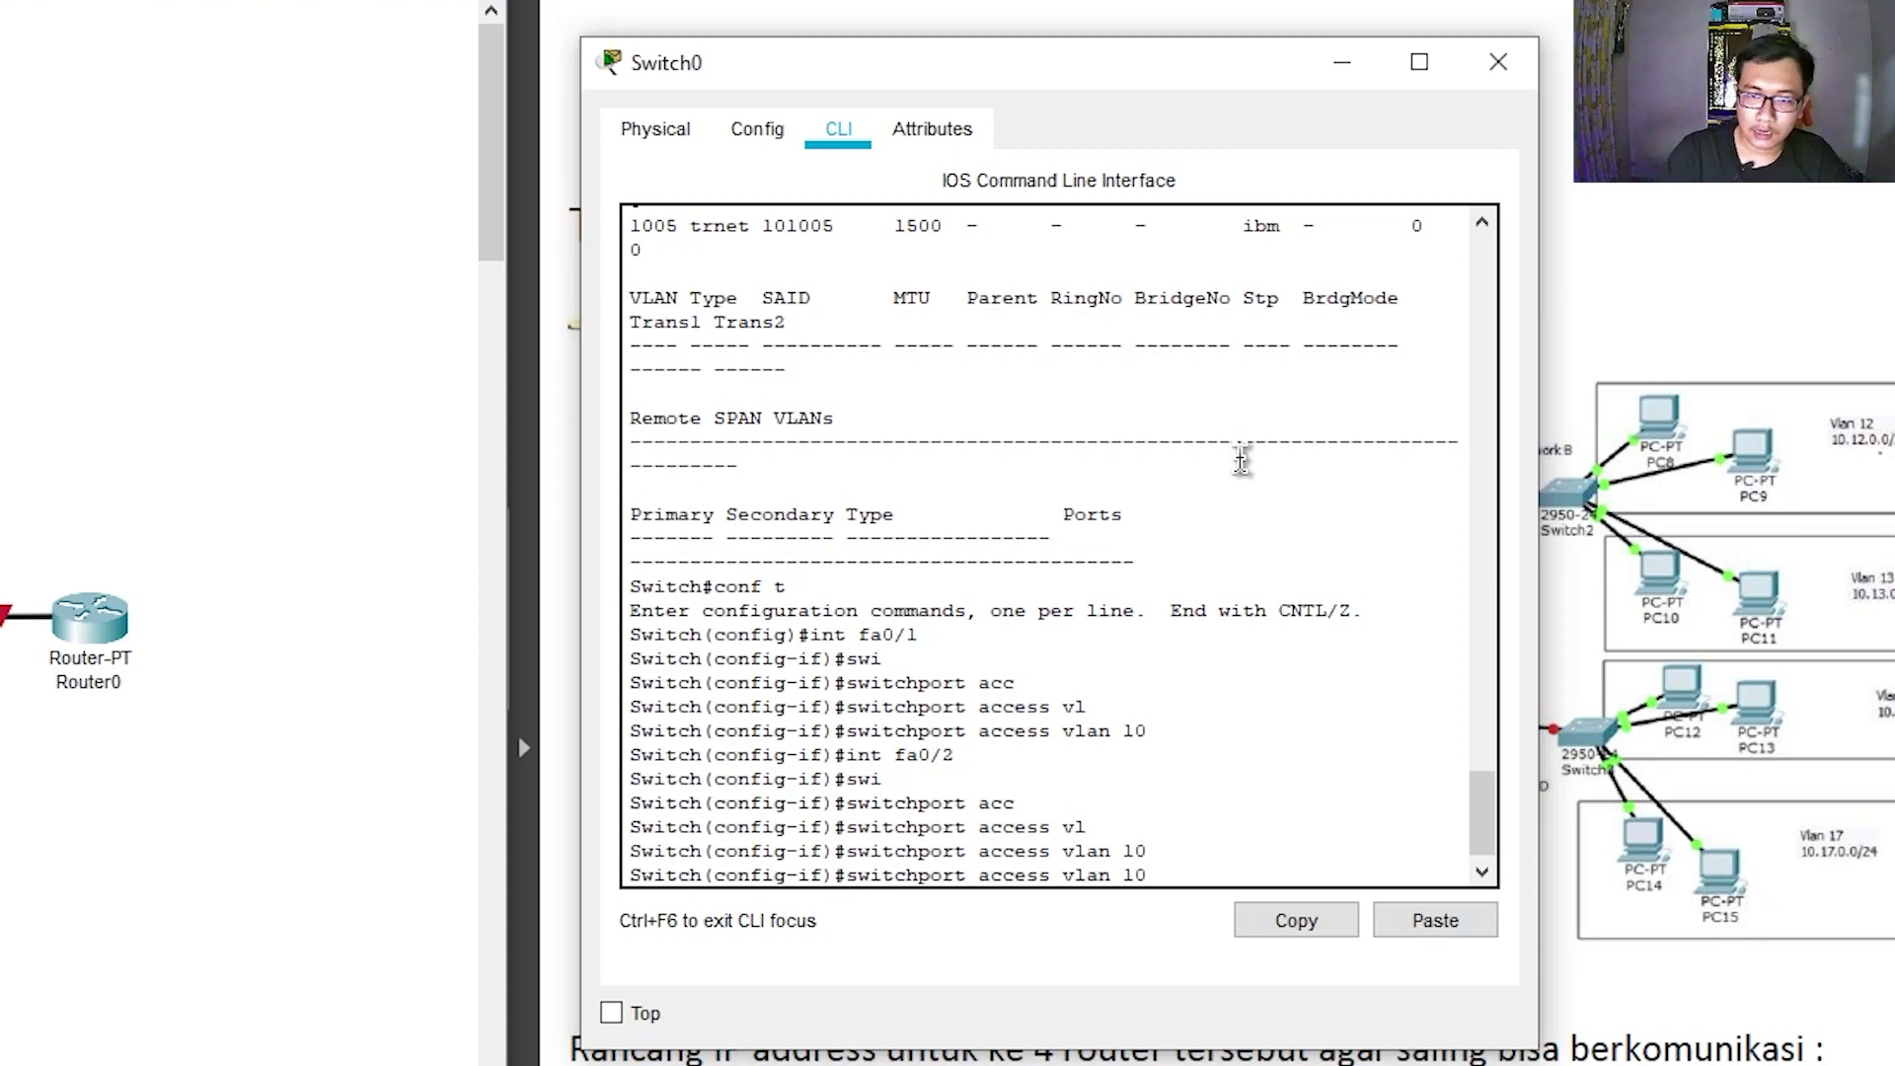
{"action": "key", "text": "Up"}
{"action": "key", "text": "Up"}
{"action": "key", "text": "Up"}
{"action": "key", "text": "Up"}
{"action": "key", "text": "BackSpace"}
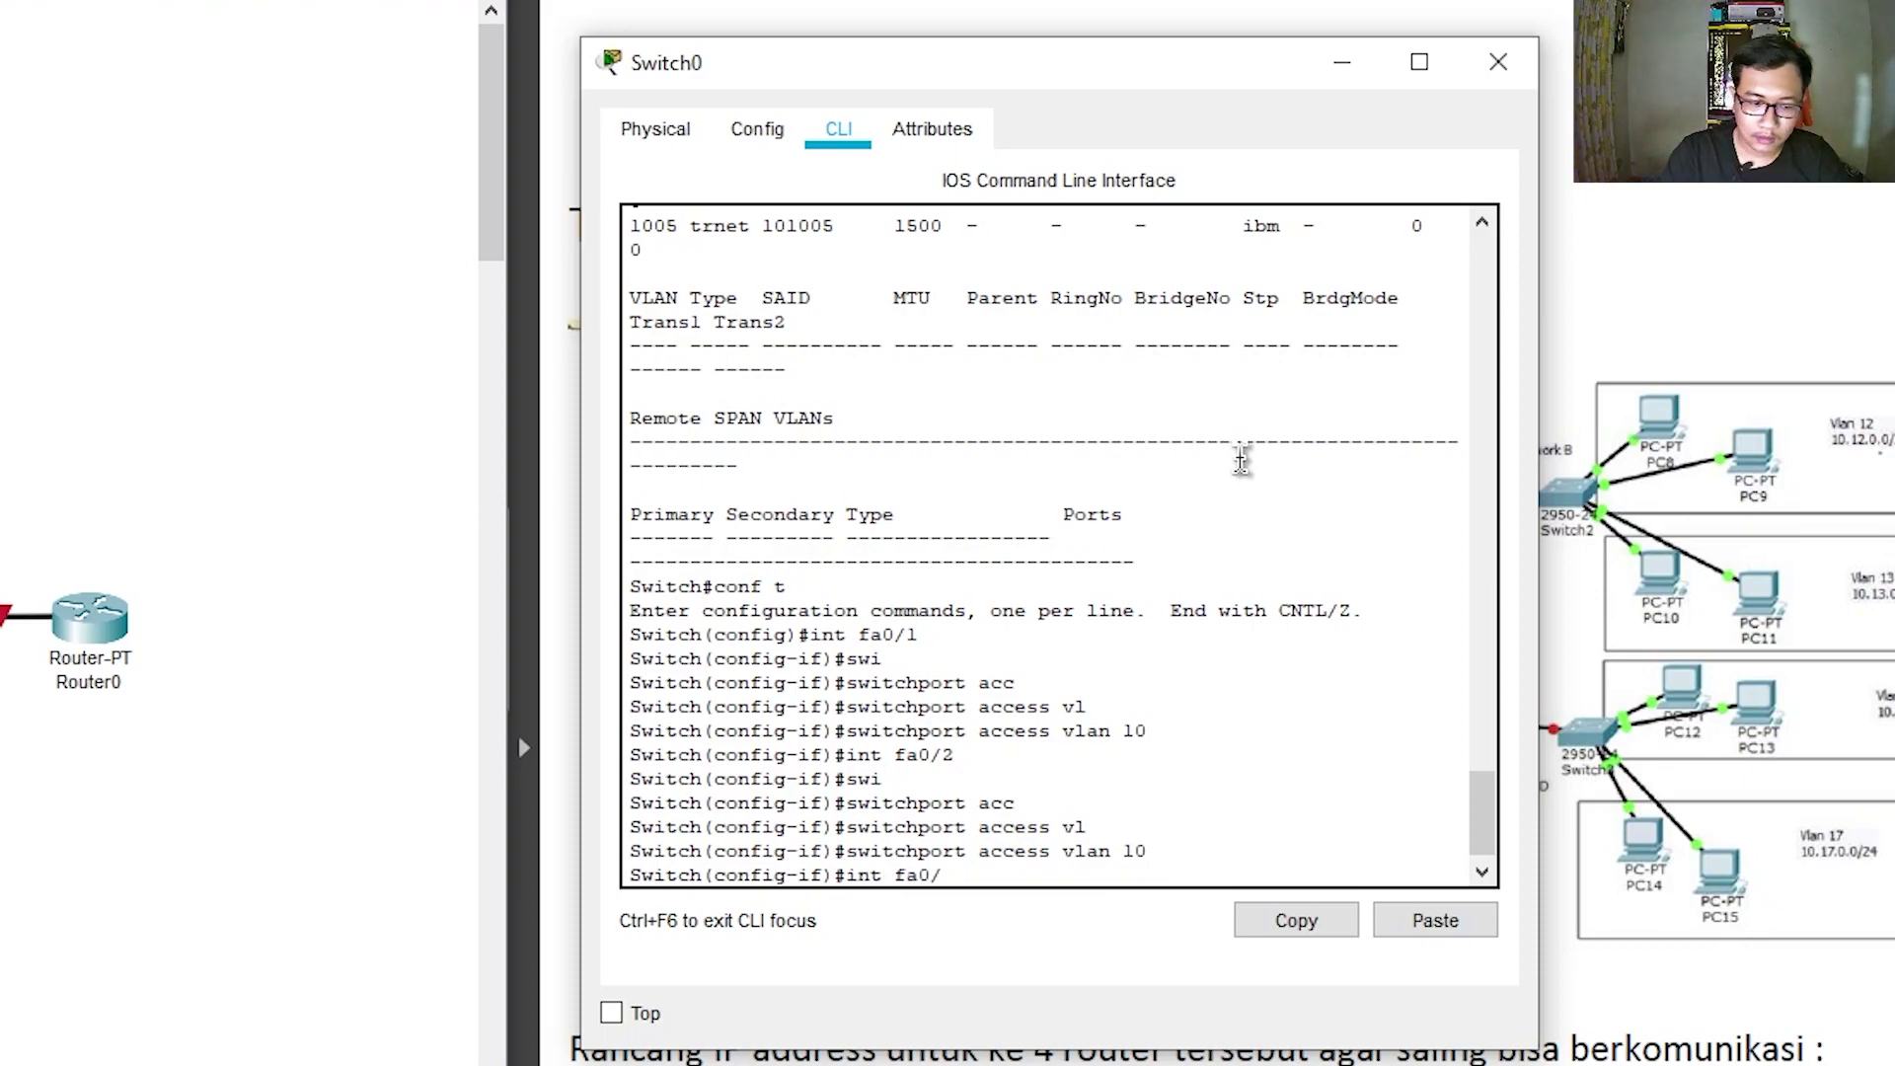
{"action": "type", "text": "3"}
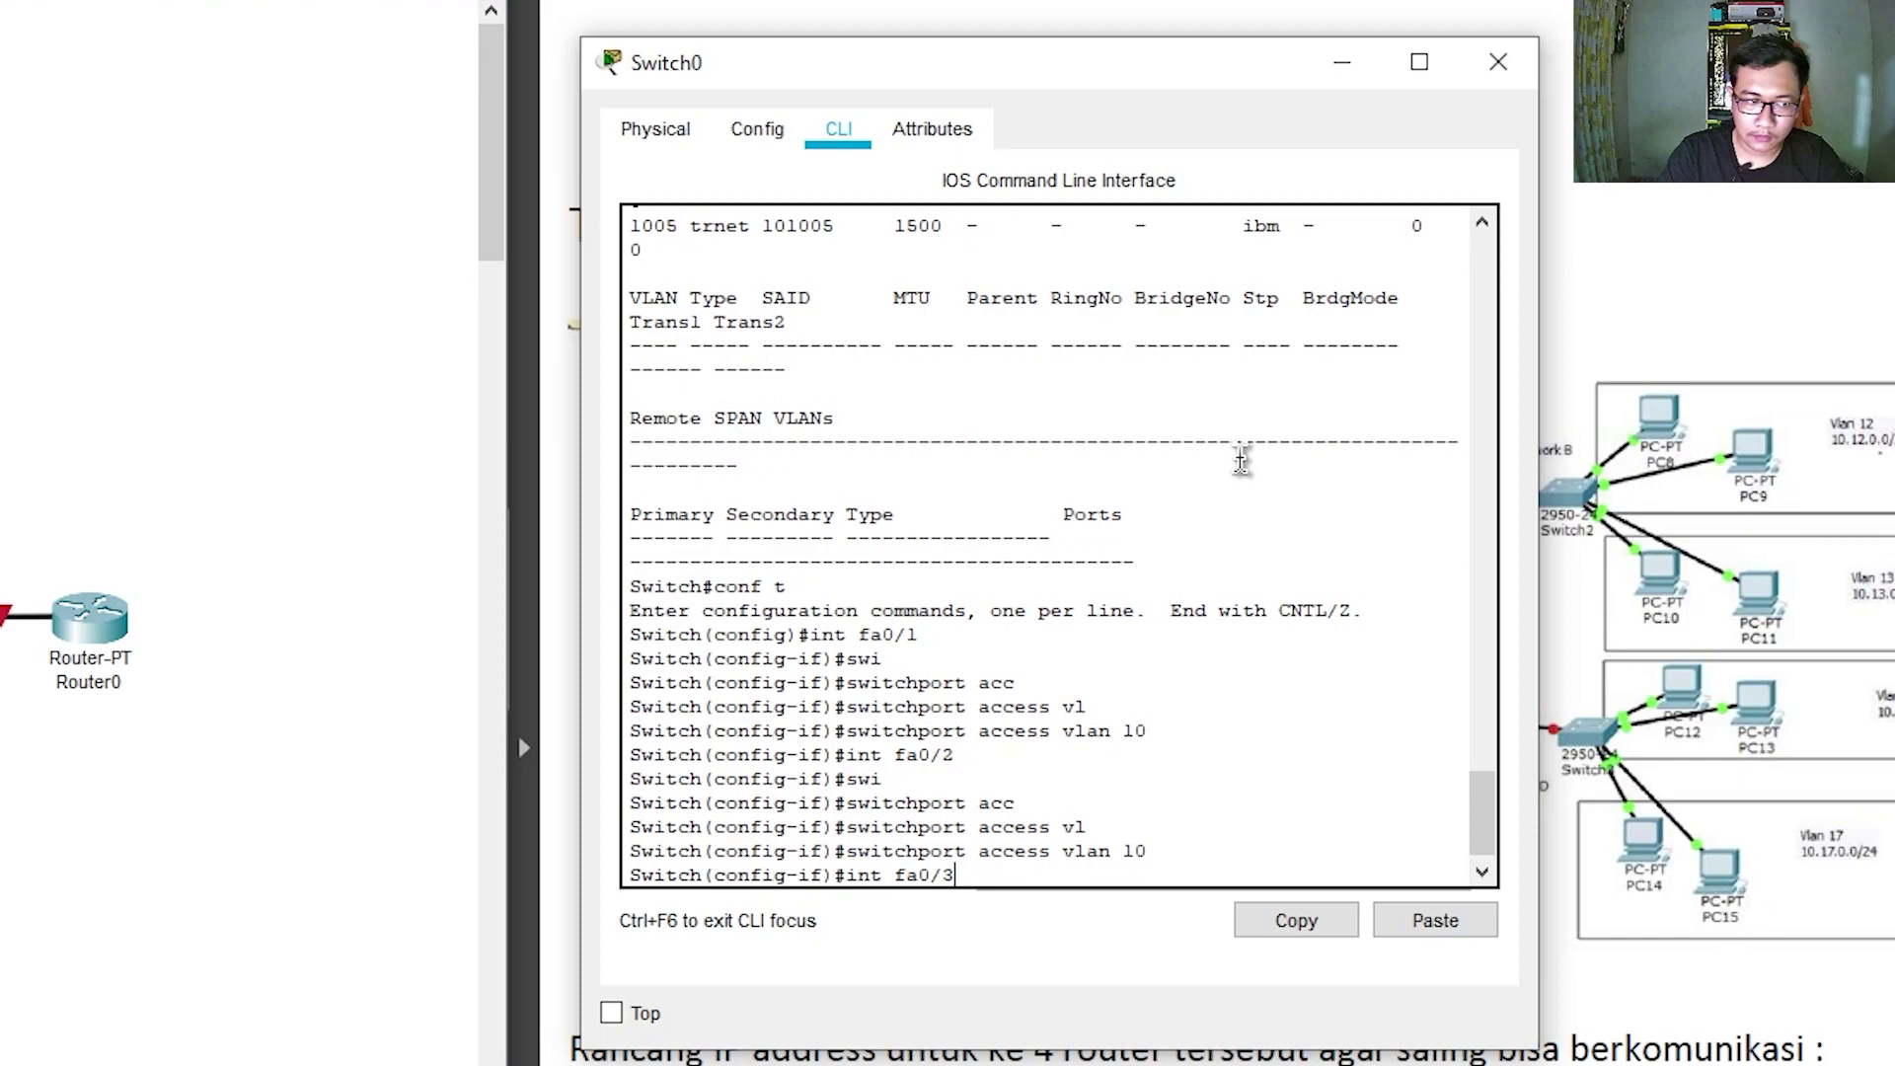
{"action": "key", "text": "Return"}
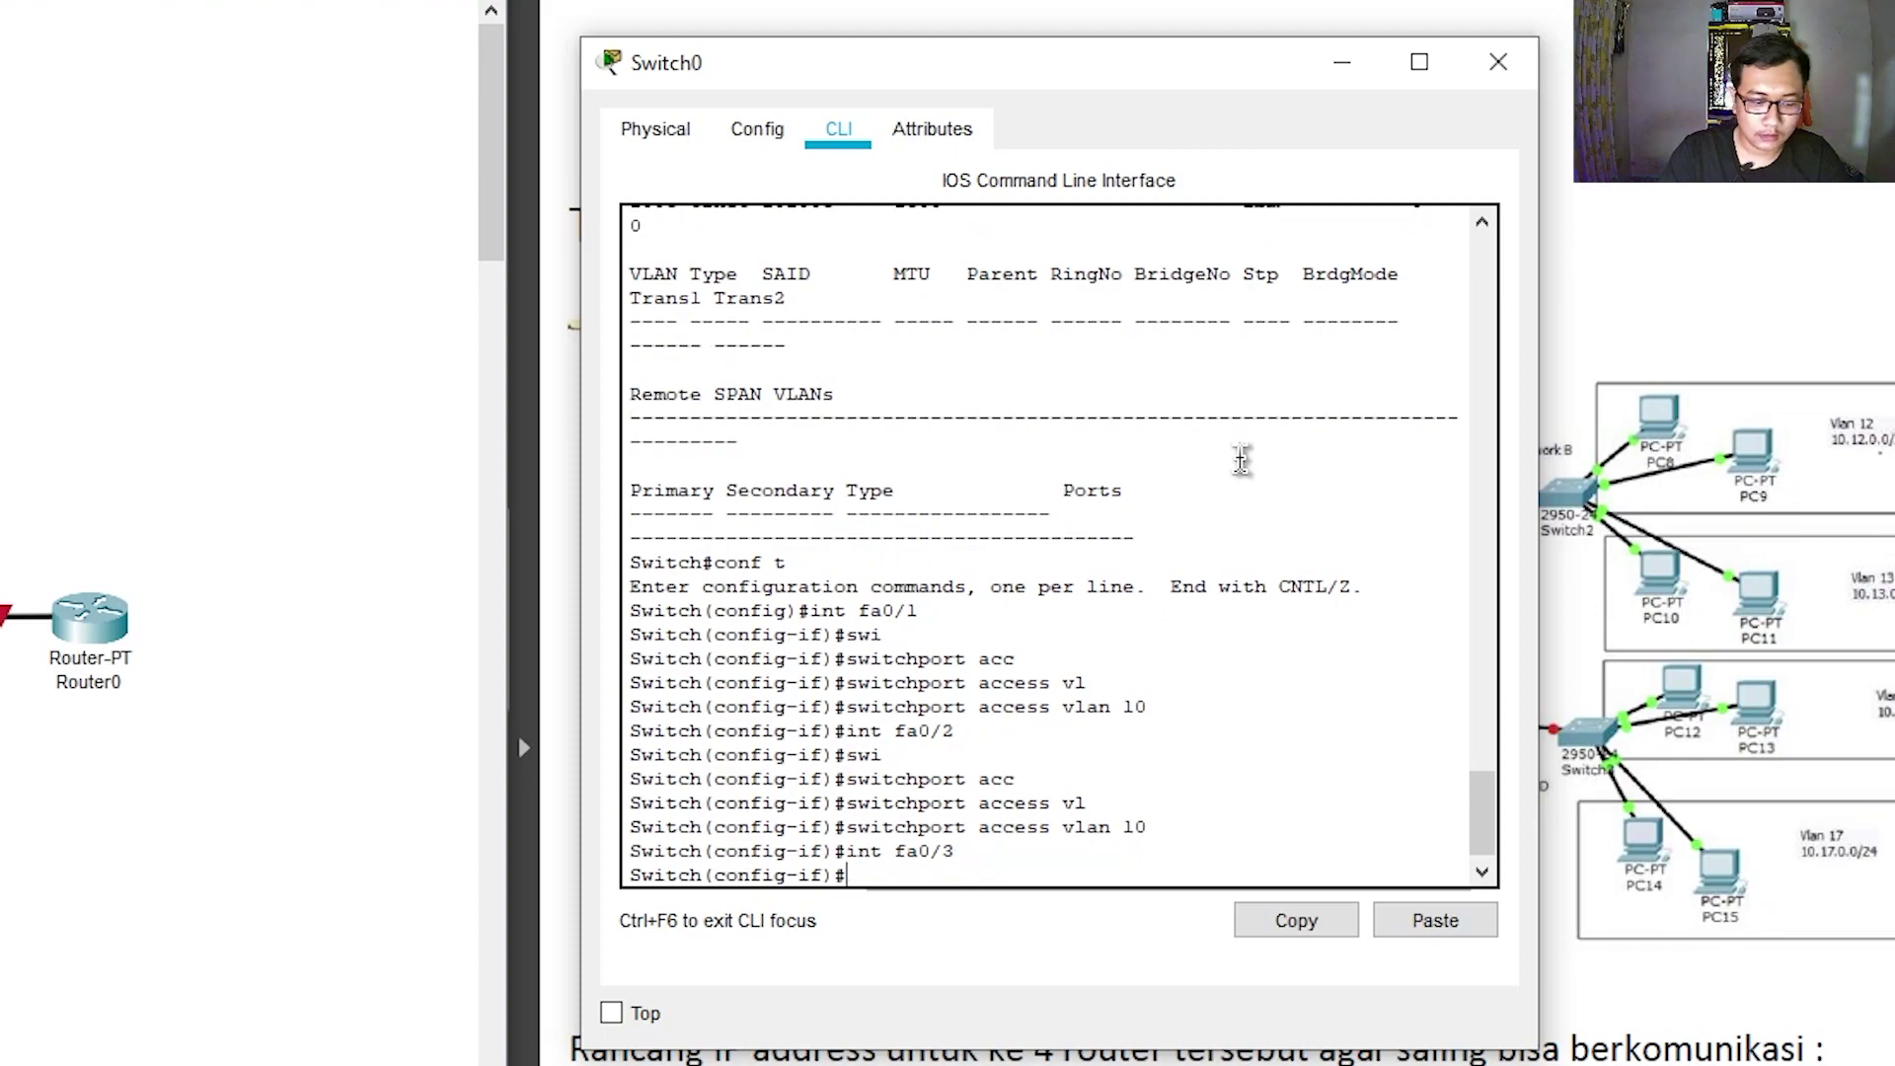
{"action": "type", "text": "swi"}
{"action": "key", "text": "Tab"}
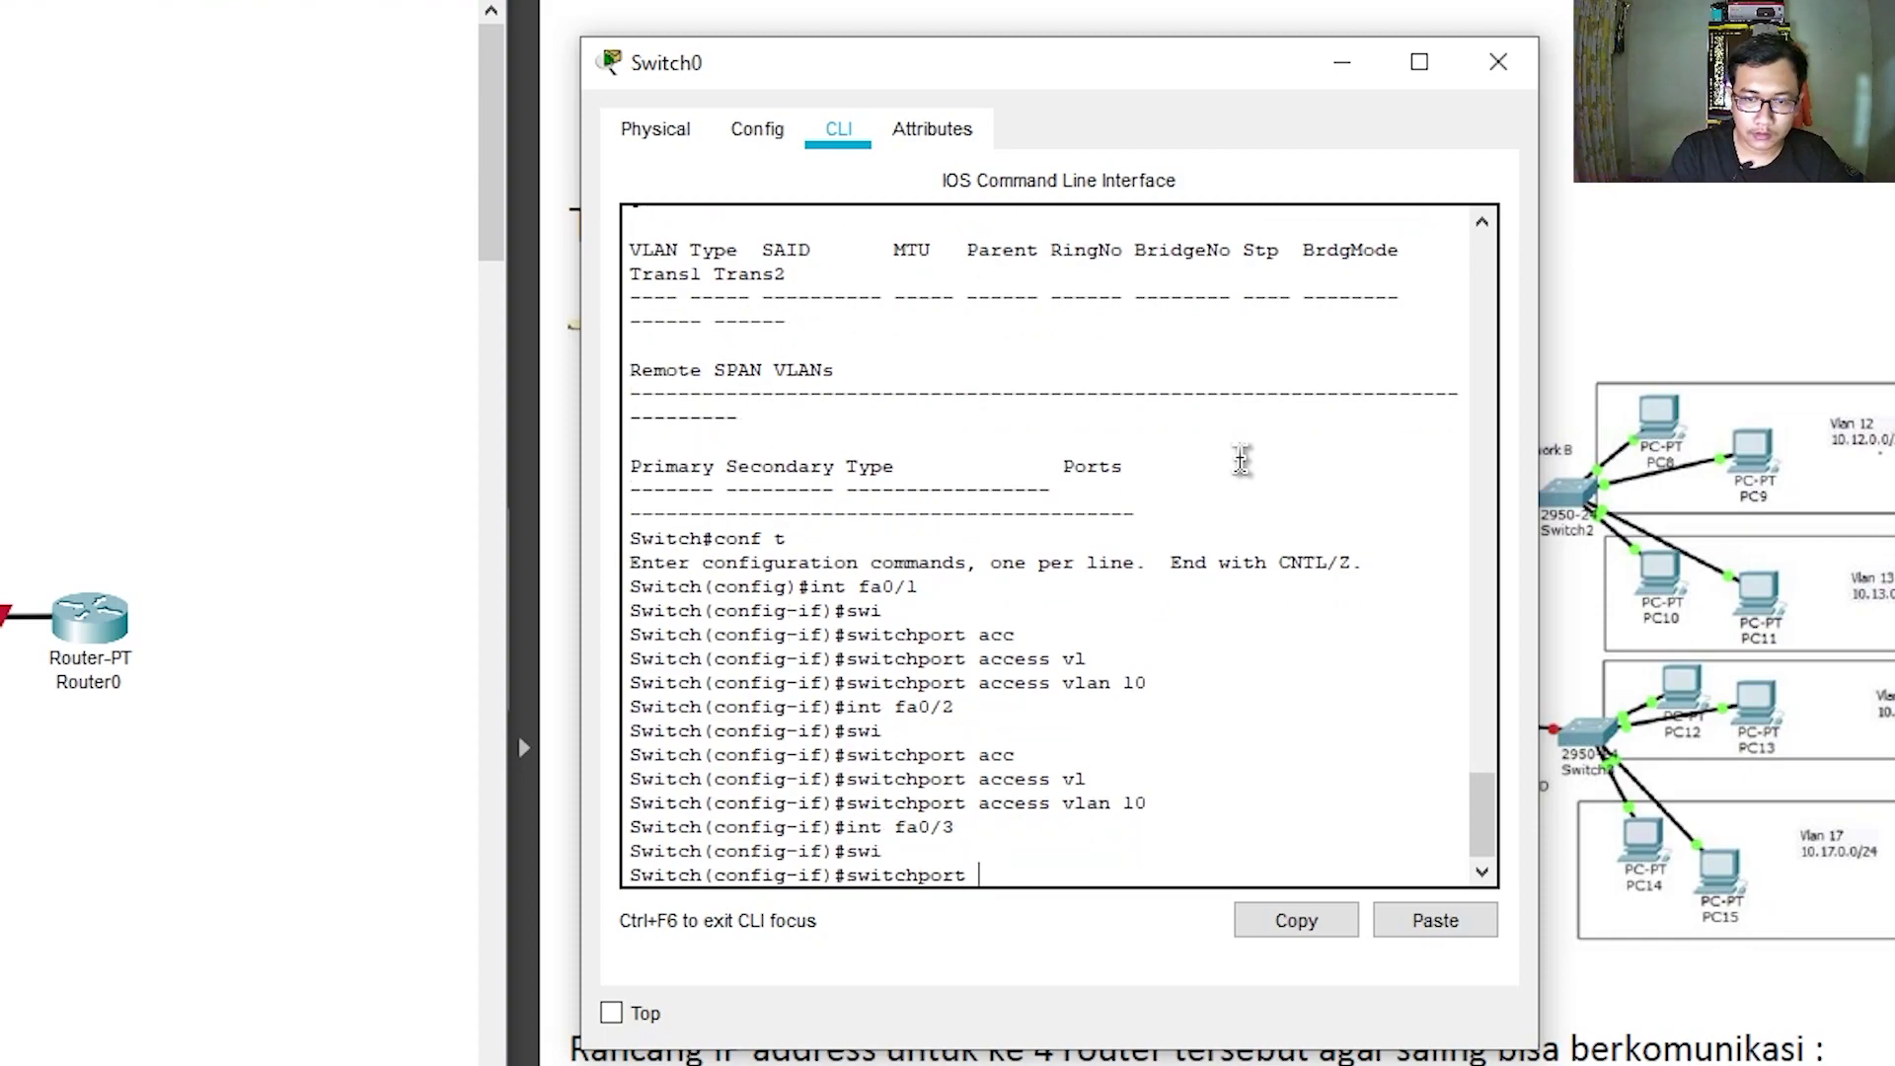
{"action": "type", "text": "acc"}
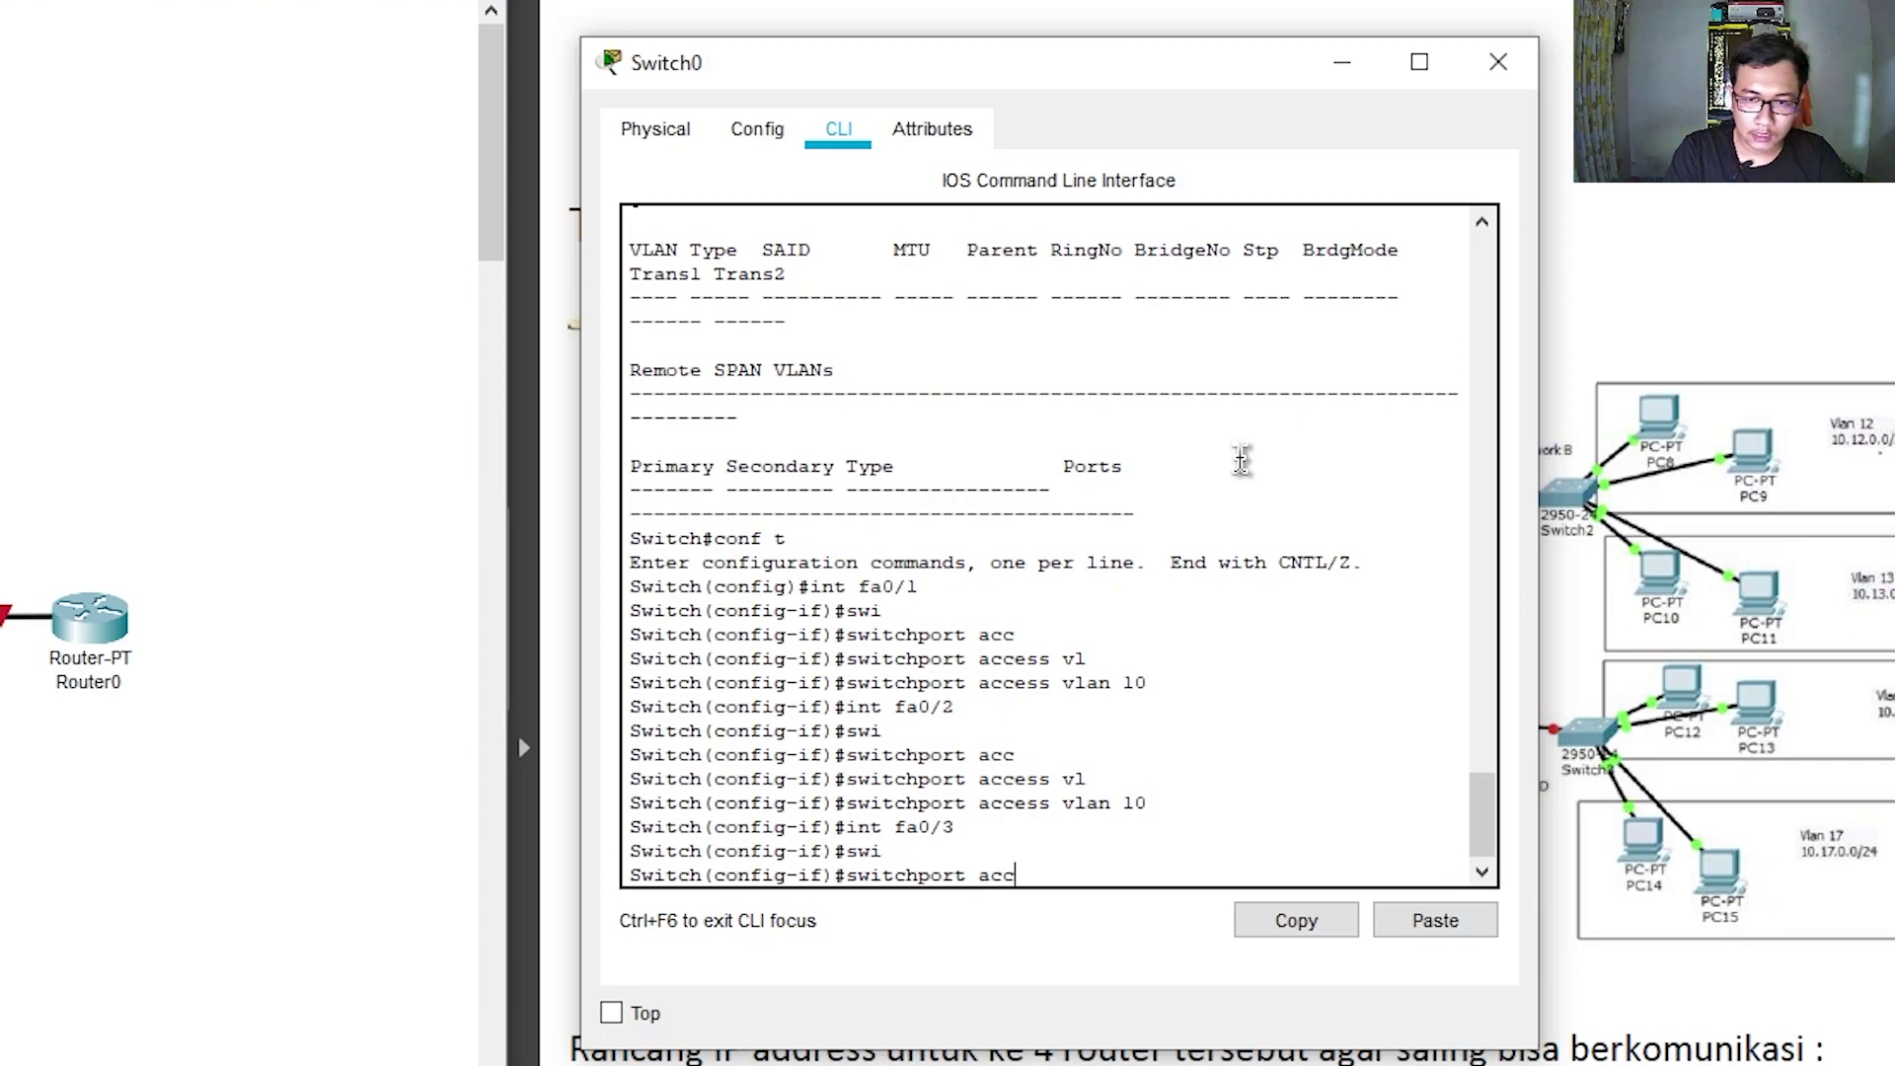
{"action": "key", "text": "Tab"}
{"action": "type", "text": "vl"}
{"action": "key", "text": "Tab"}
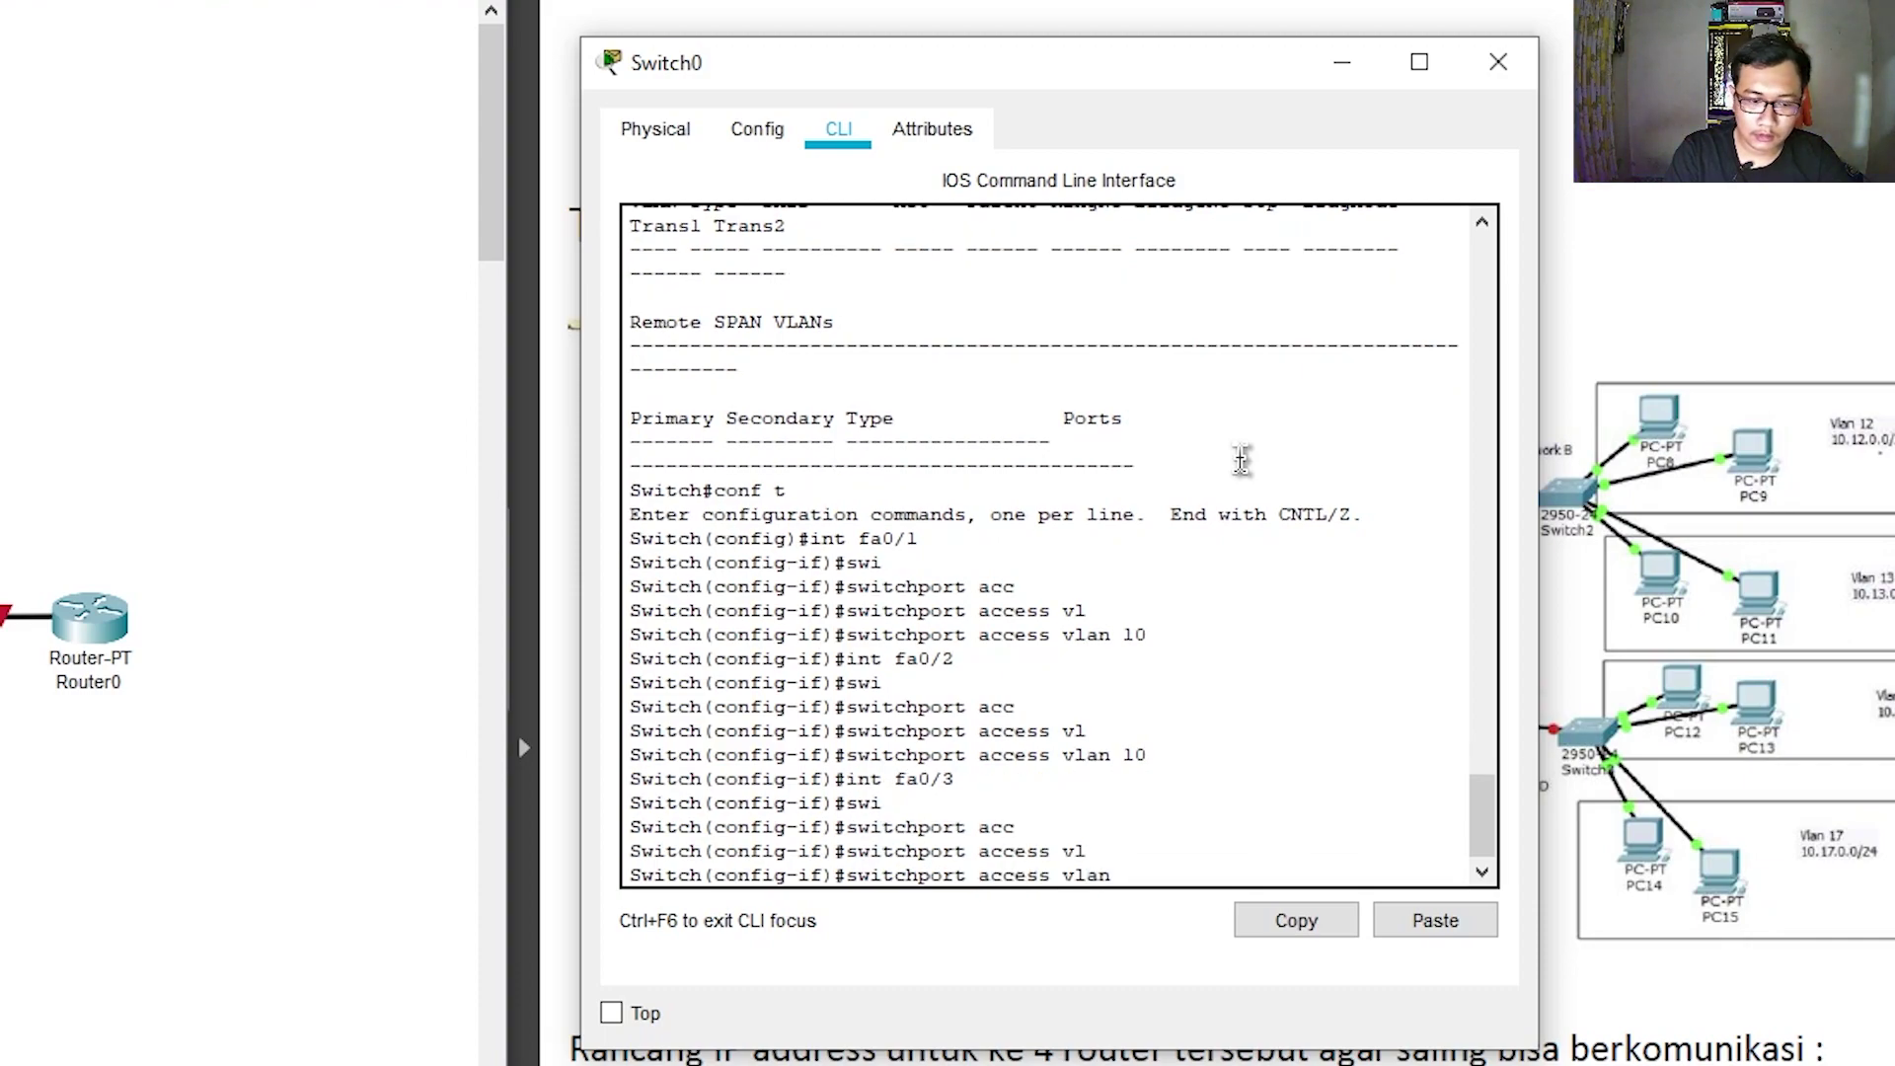
{"action": "type", "text": "20"}
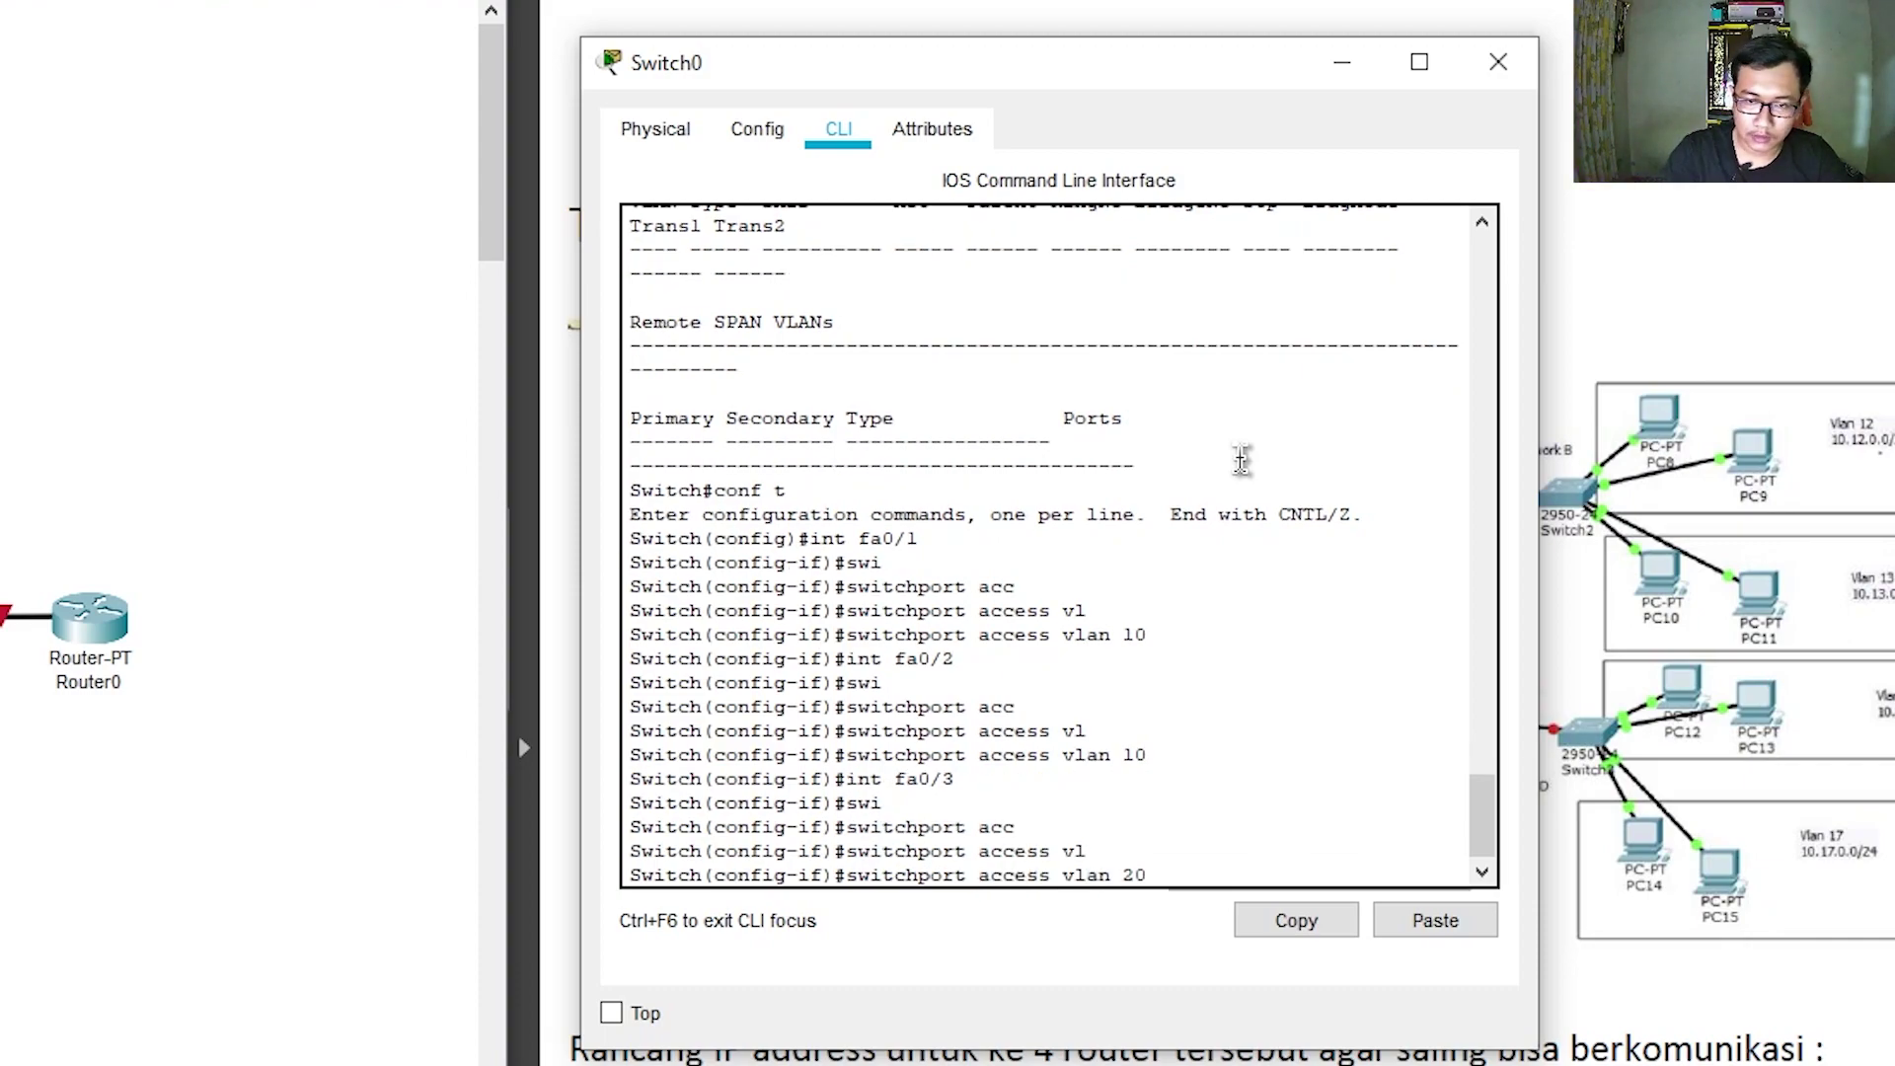
{"action": "key", "text": "Return"}
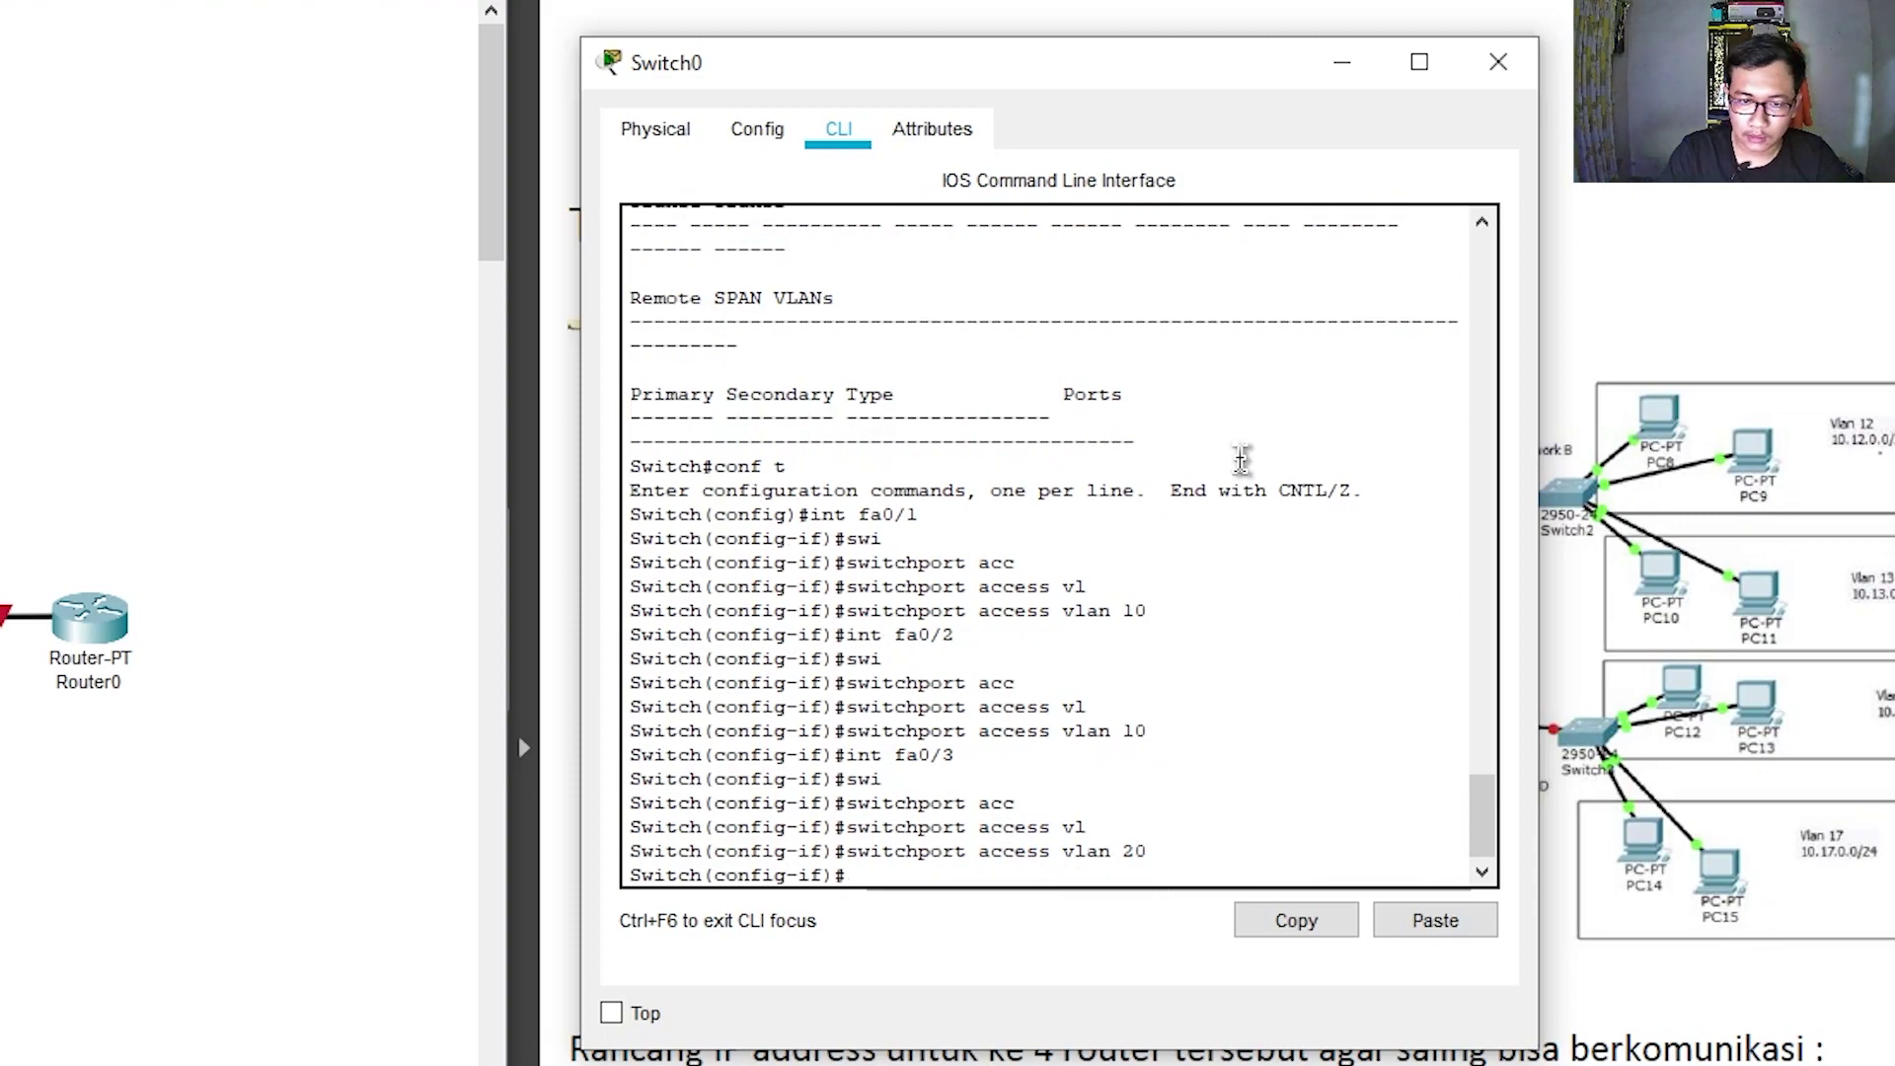
Switch to interface fa0/4 on Switch0 and assign it to access vlan 20
{"action": "key", "text": "Up"}
{"action": "key", "text": "Up"}
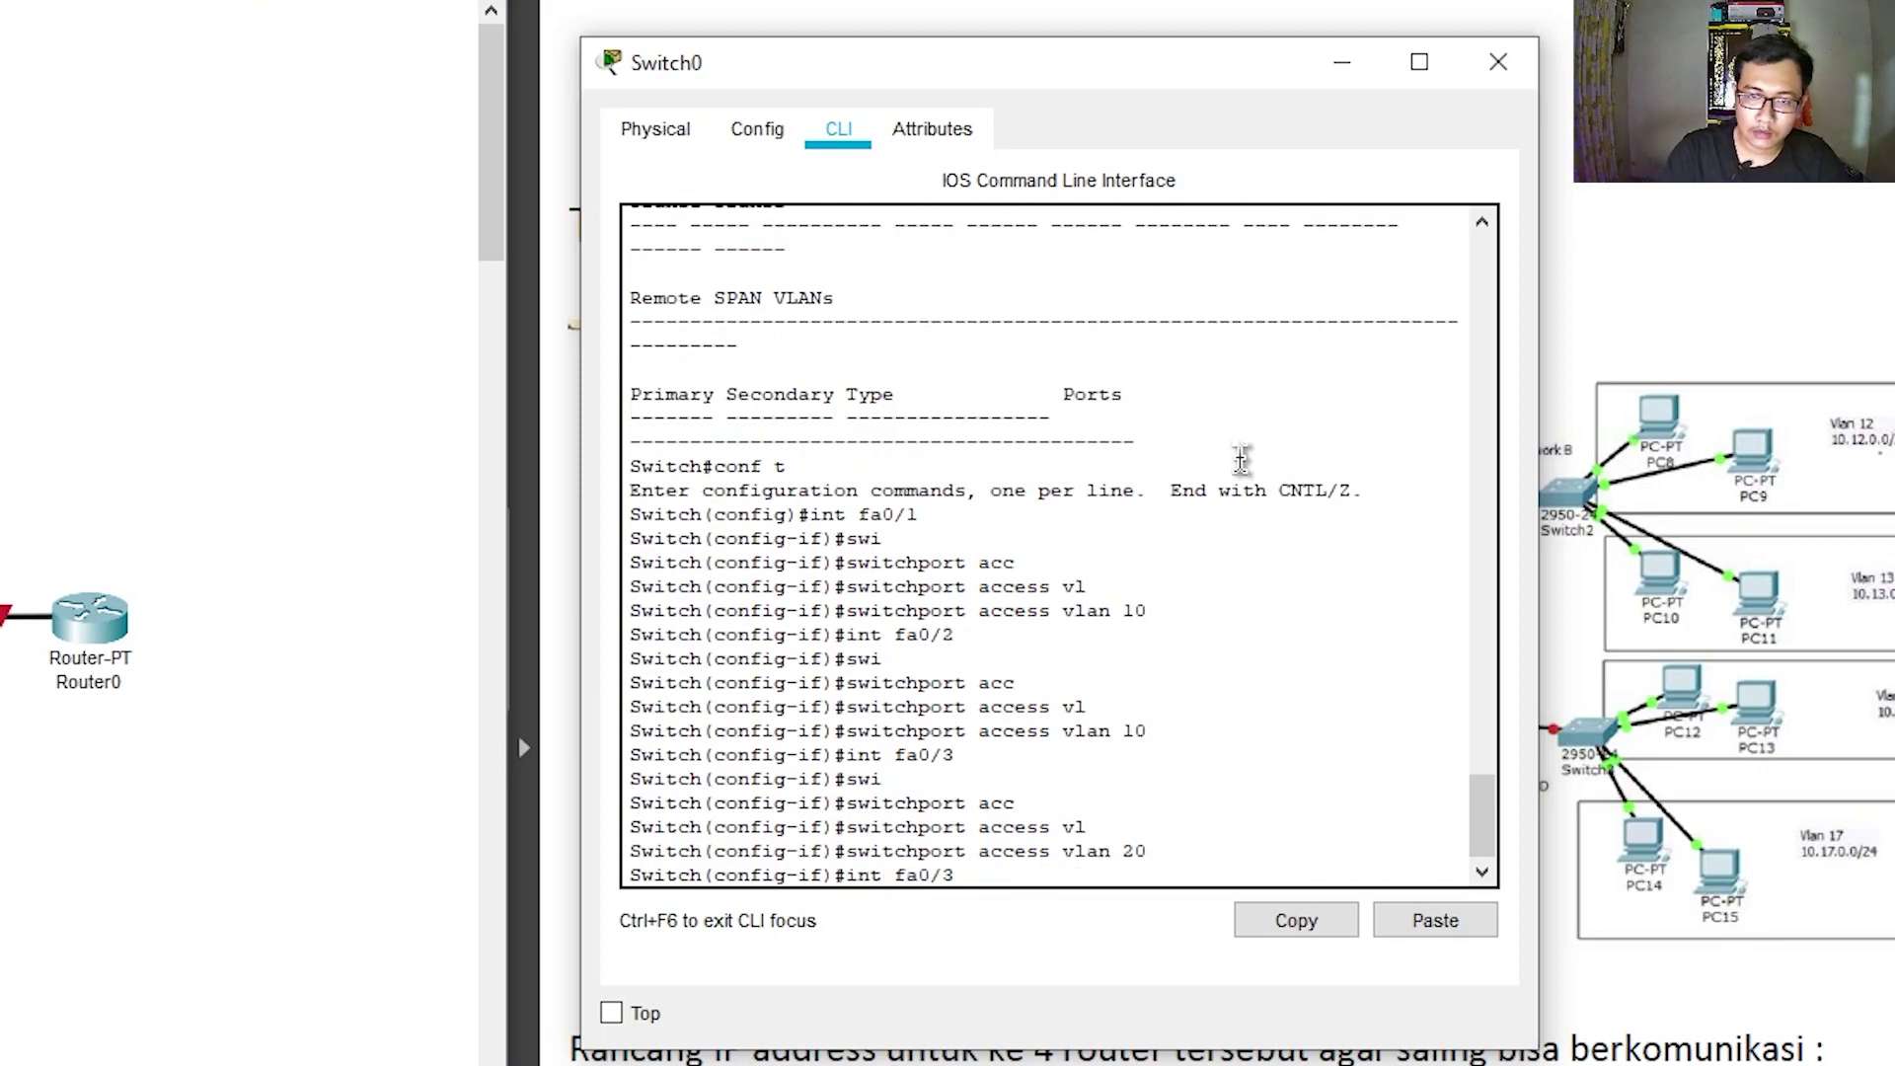
{"action": "key", "text": "BackSpace"}
{"action": "type", "text": "4"}
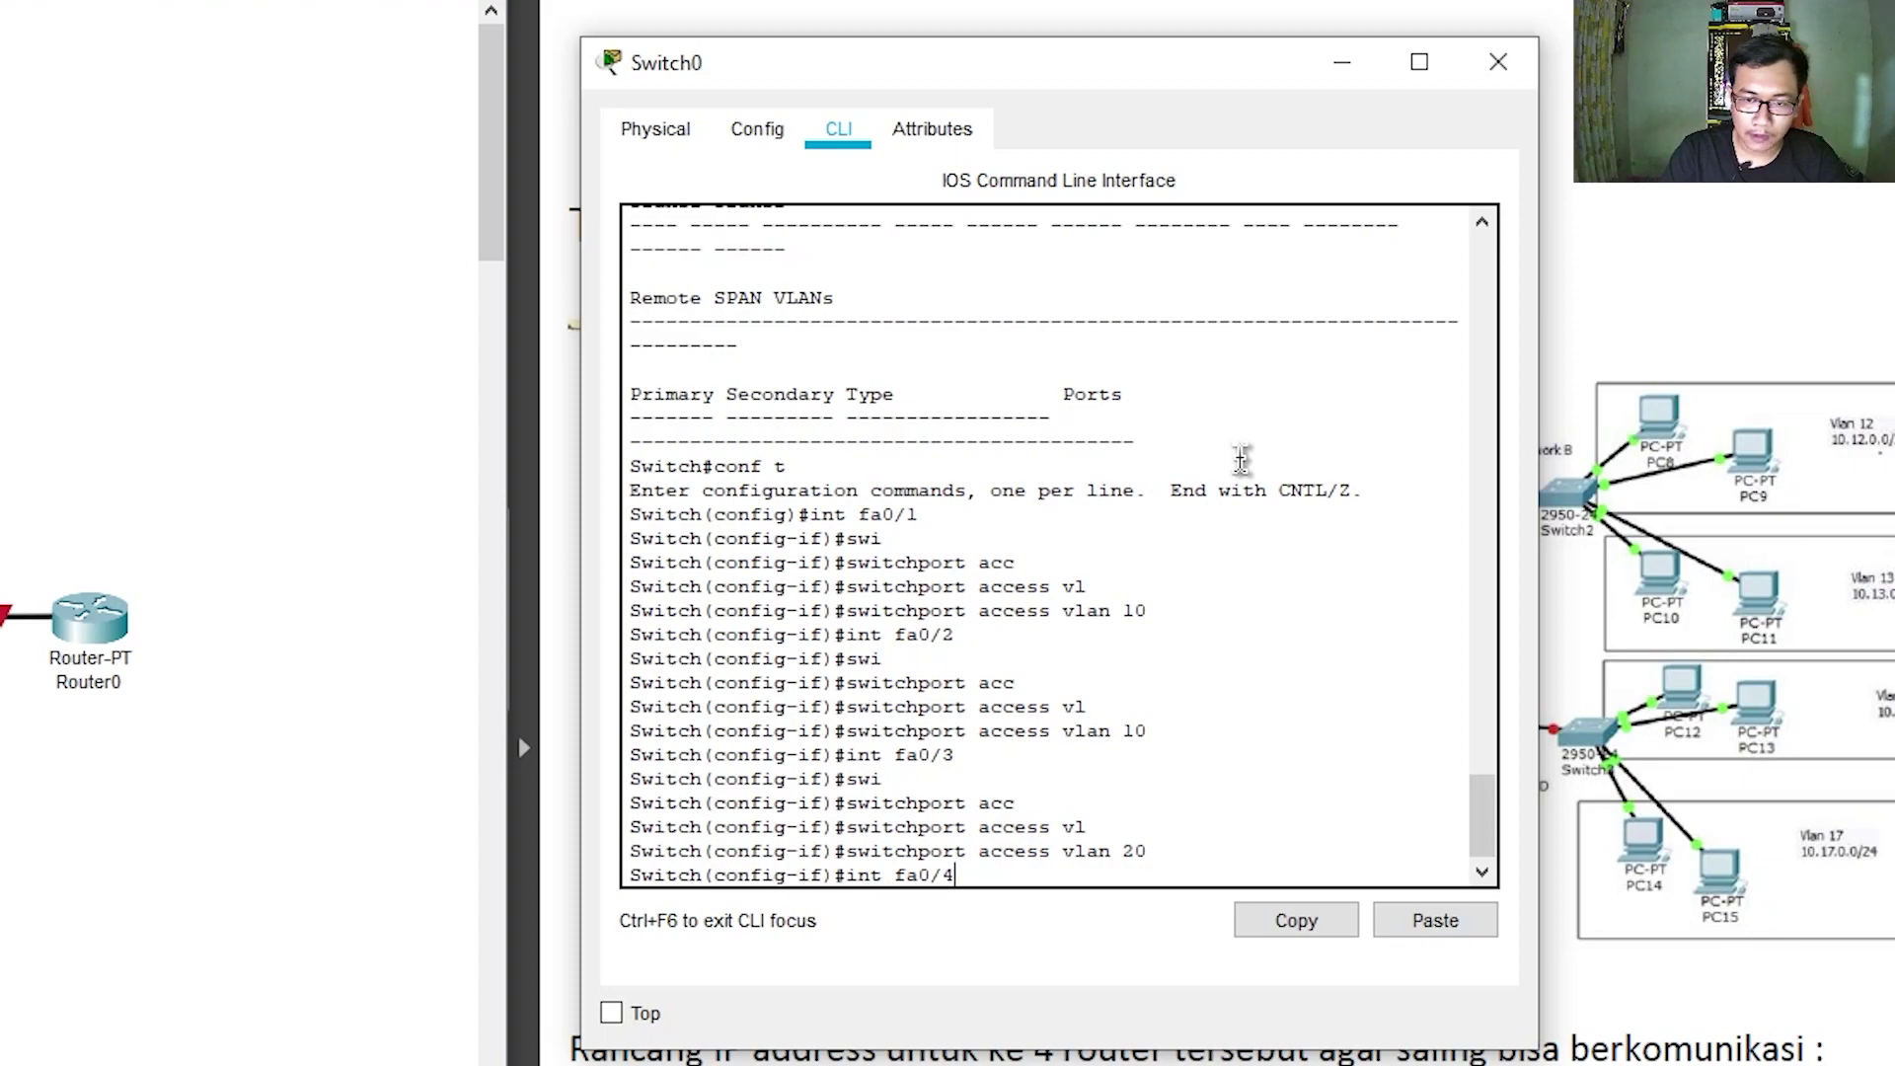
{"action": "key", "text": "Return"}
{"action": "type", "text": "swi"}
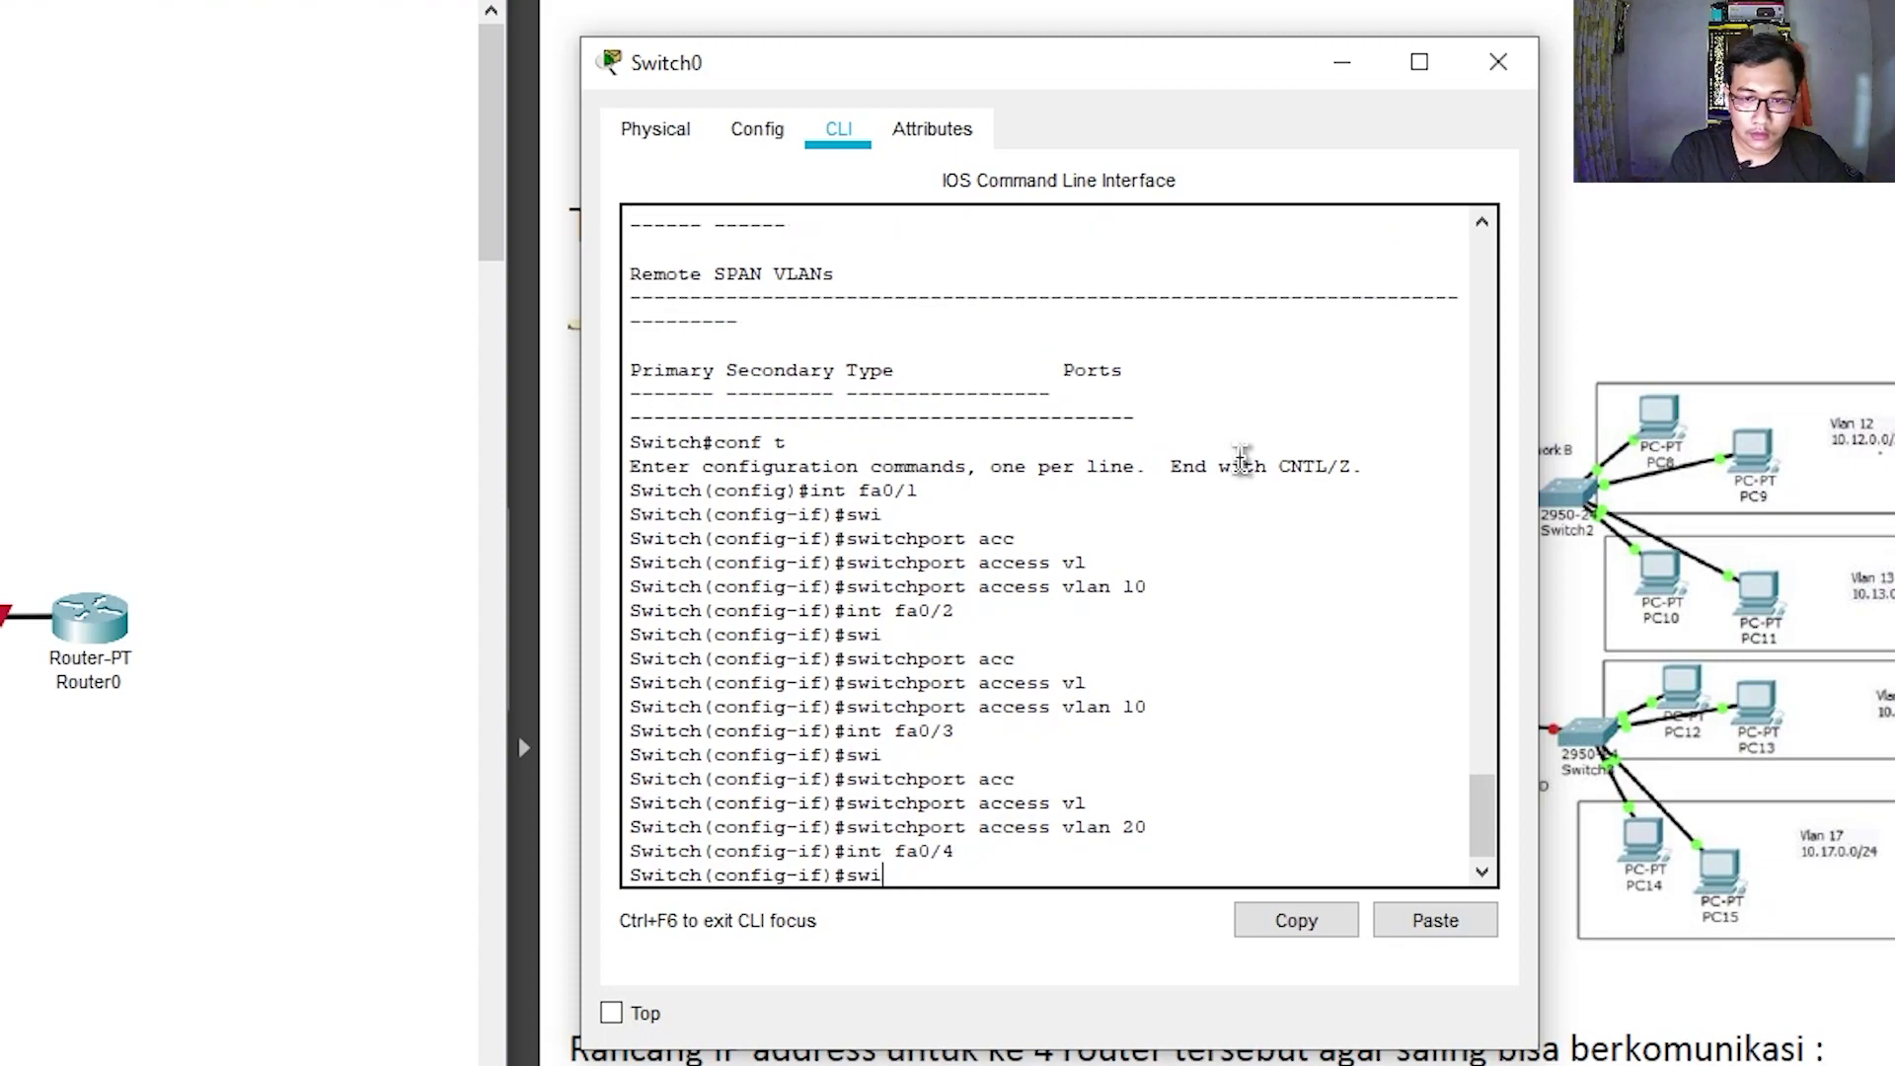
{"action": "key", "text": "Tab"}
{"action": "type", "text": "a"}
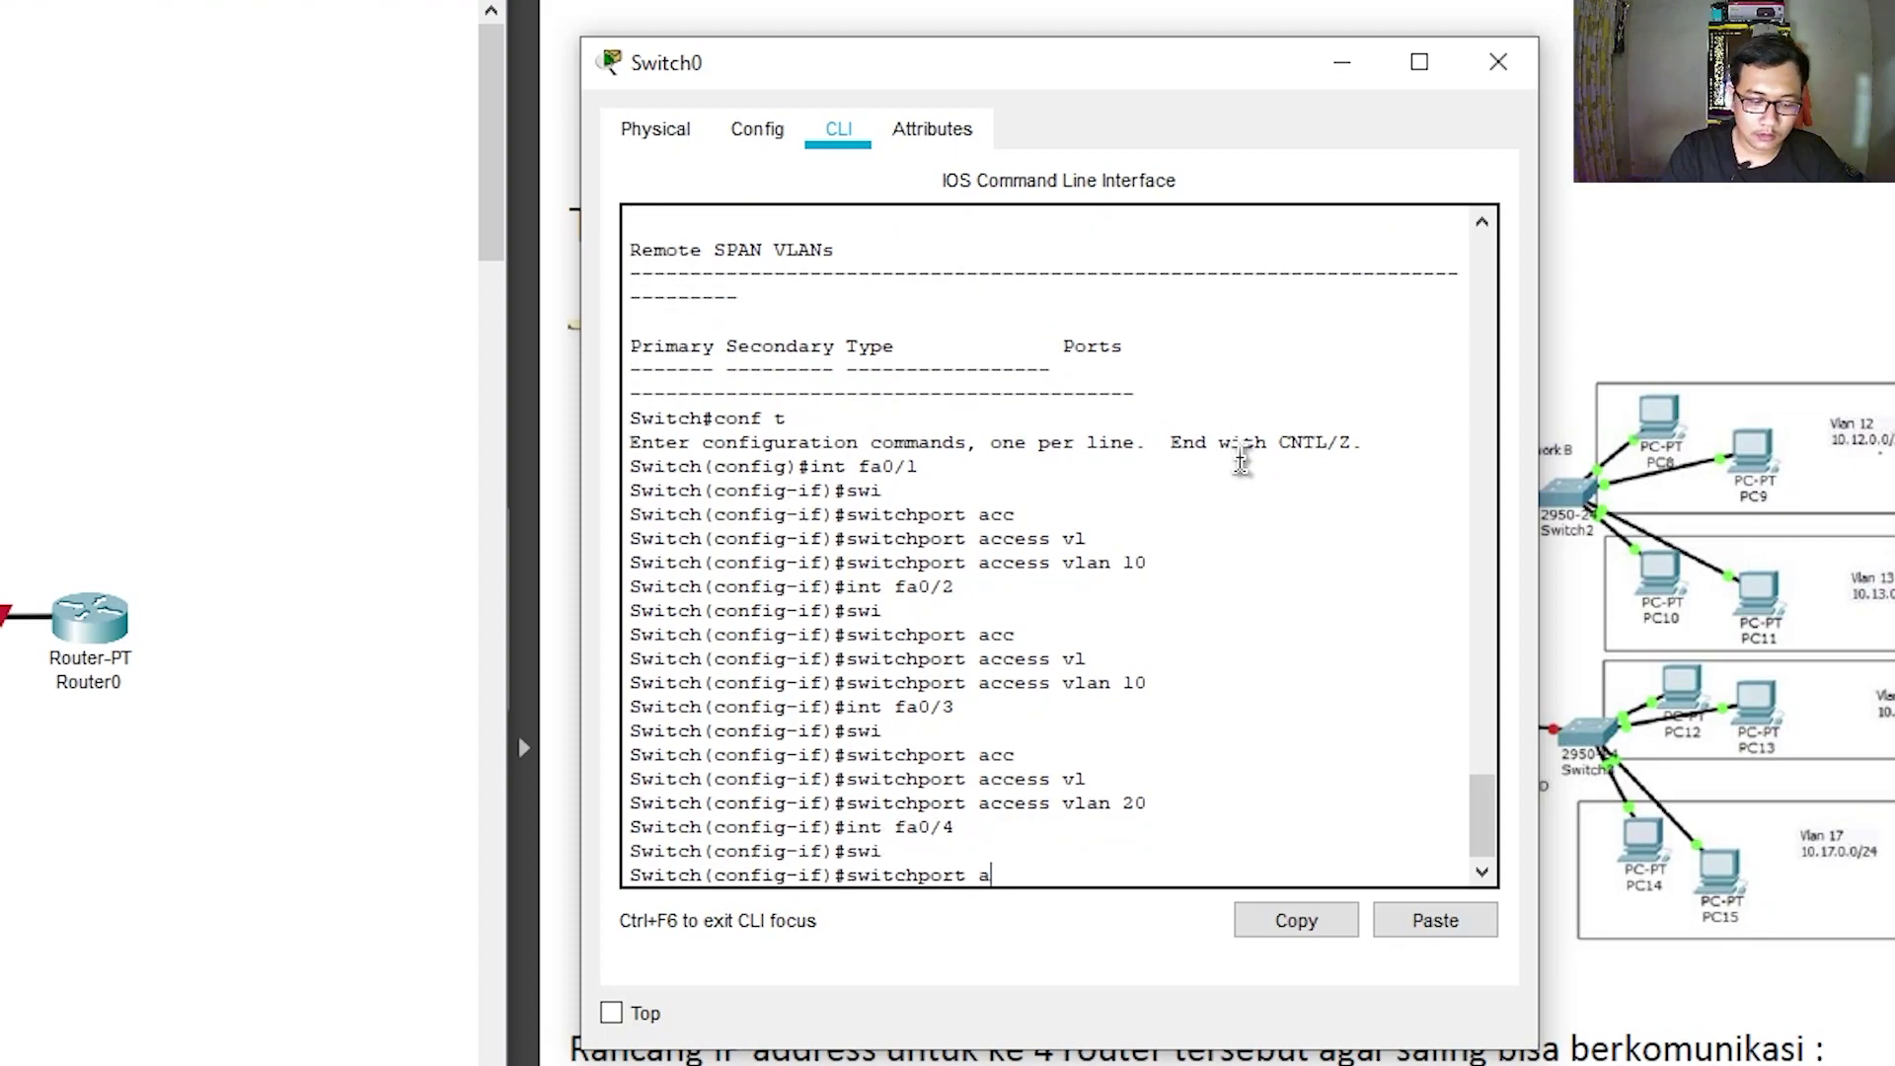
{"action": "type", "text": "cc"}
{"action": "key", "text": "Tab"}
{"action": "type", "text": "v"}
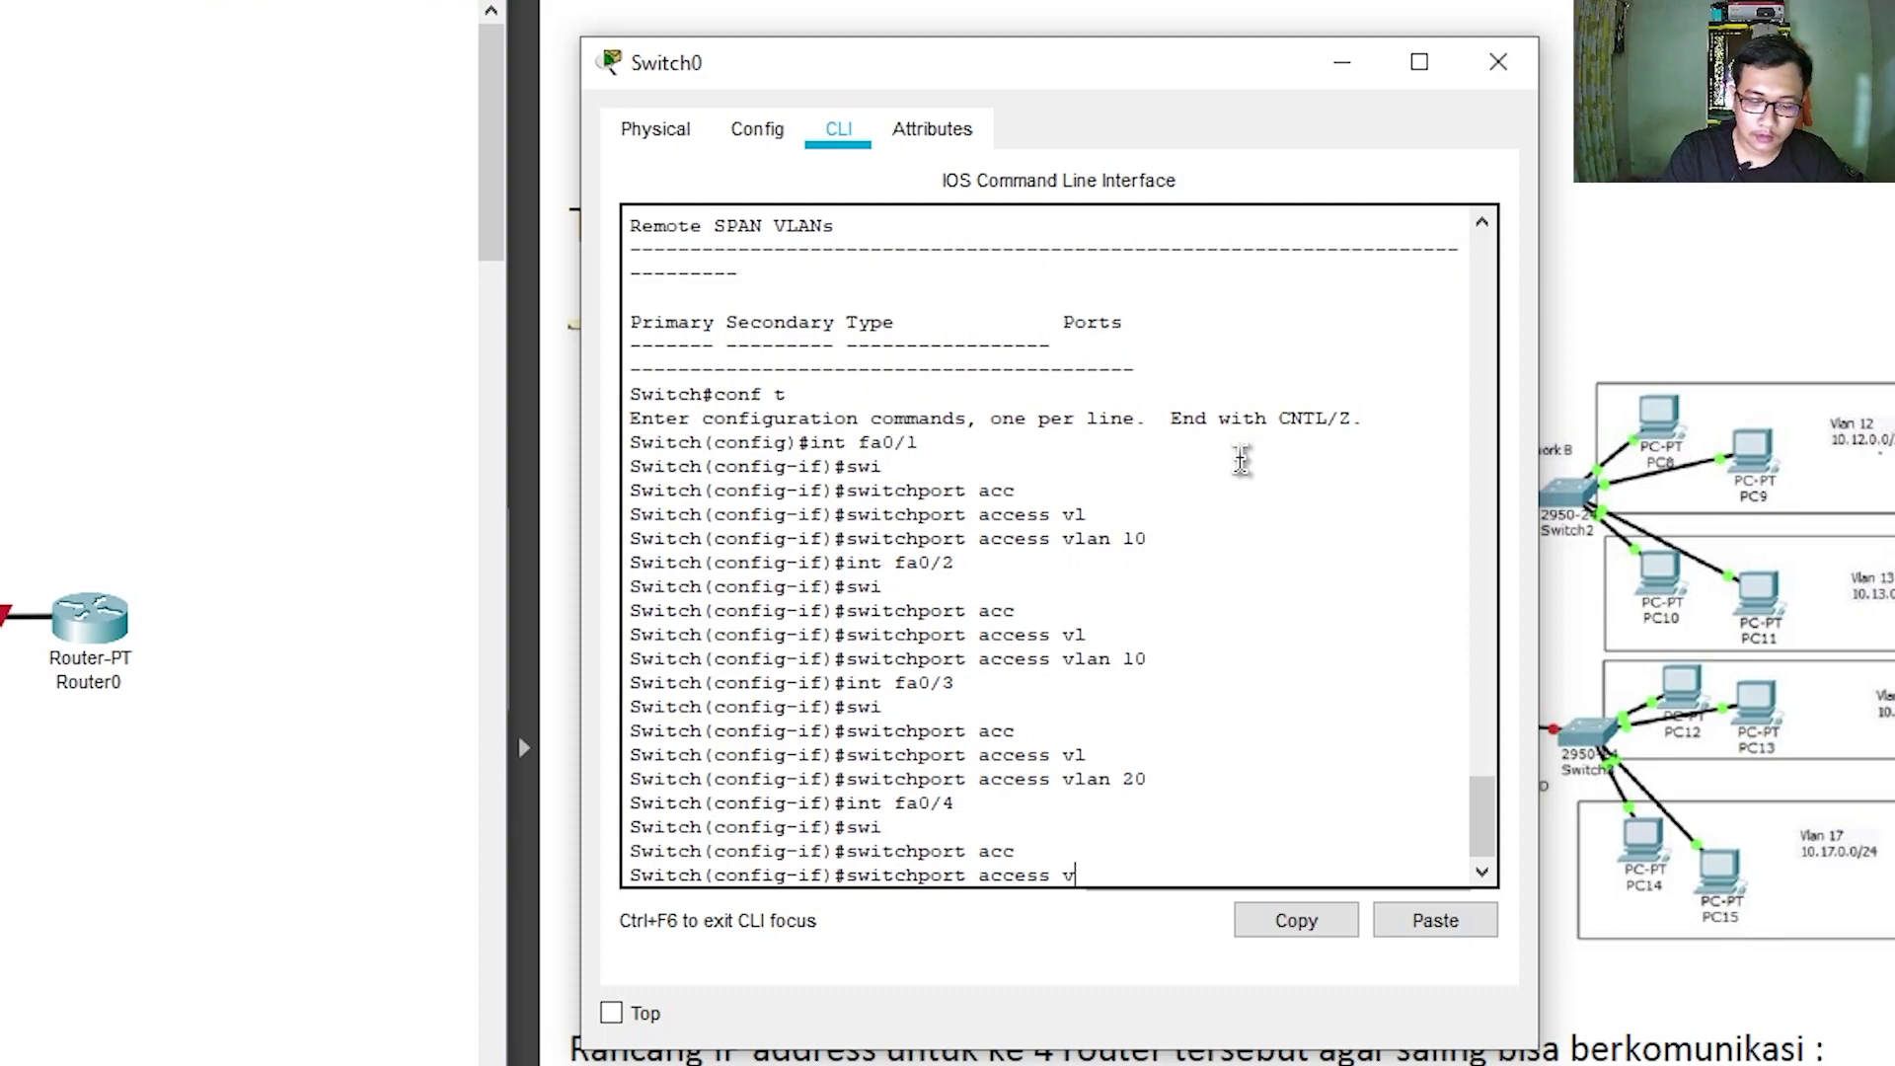
{"action": "type", "text": "l"}
{"action": "key", "text": "Tab"}
{"action": "type", "text": "20"}
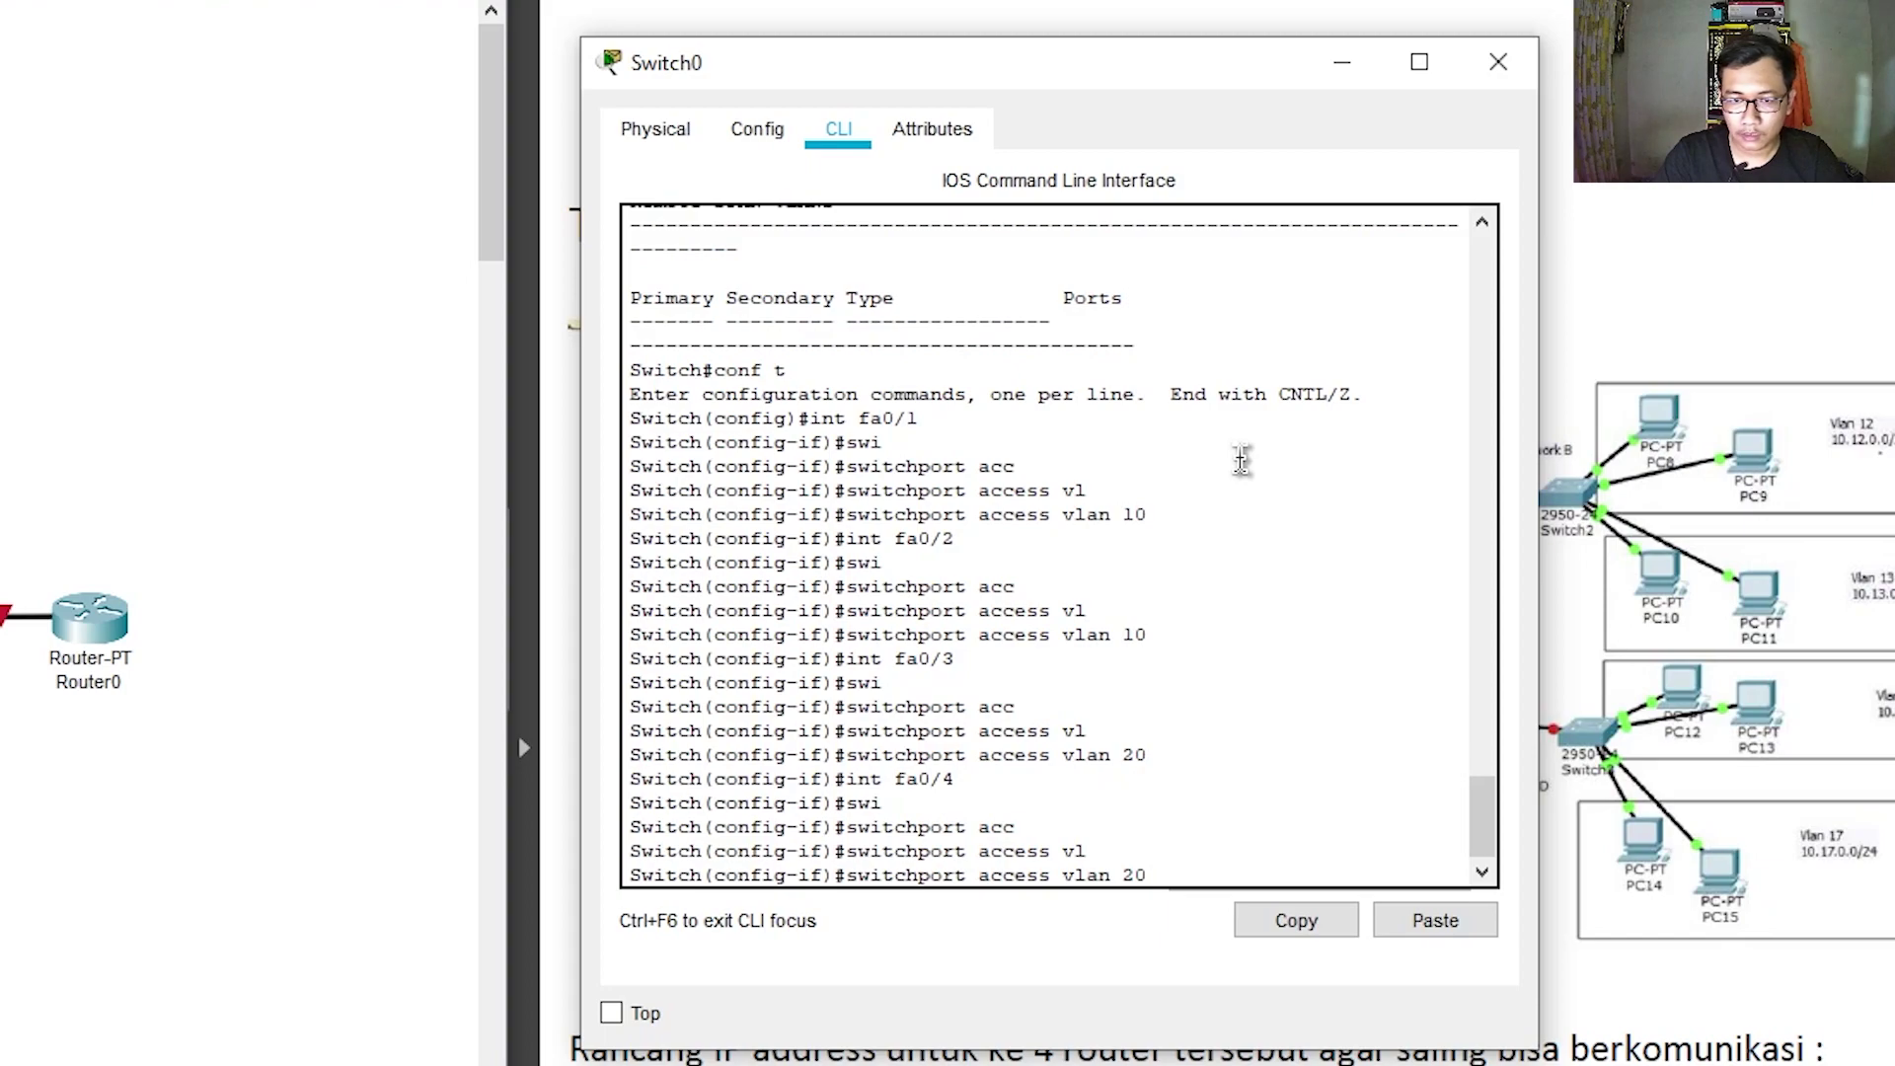
{"action": "key", "text": "Return"}
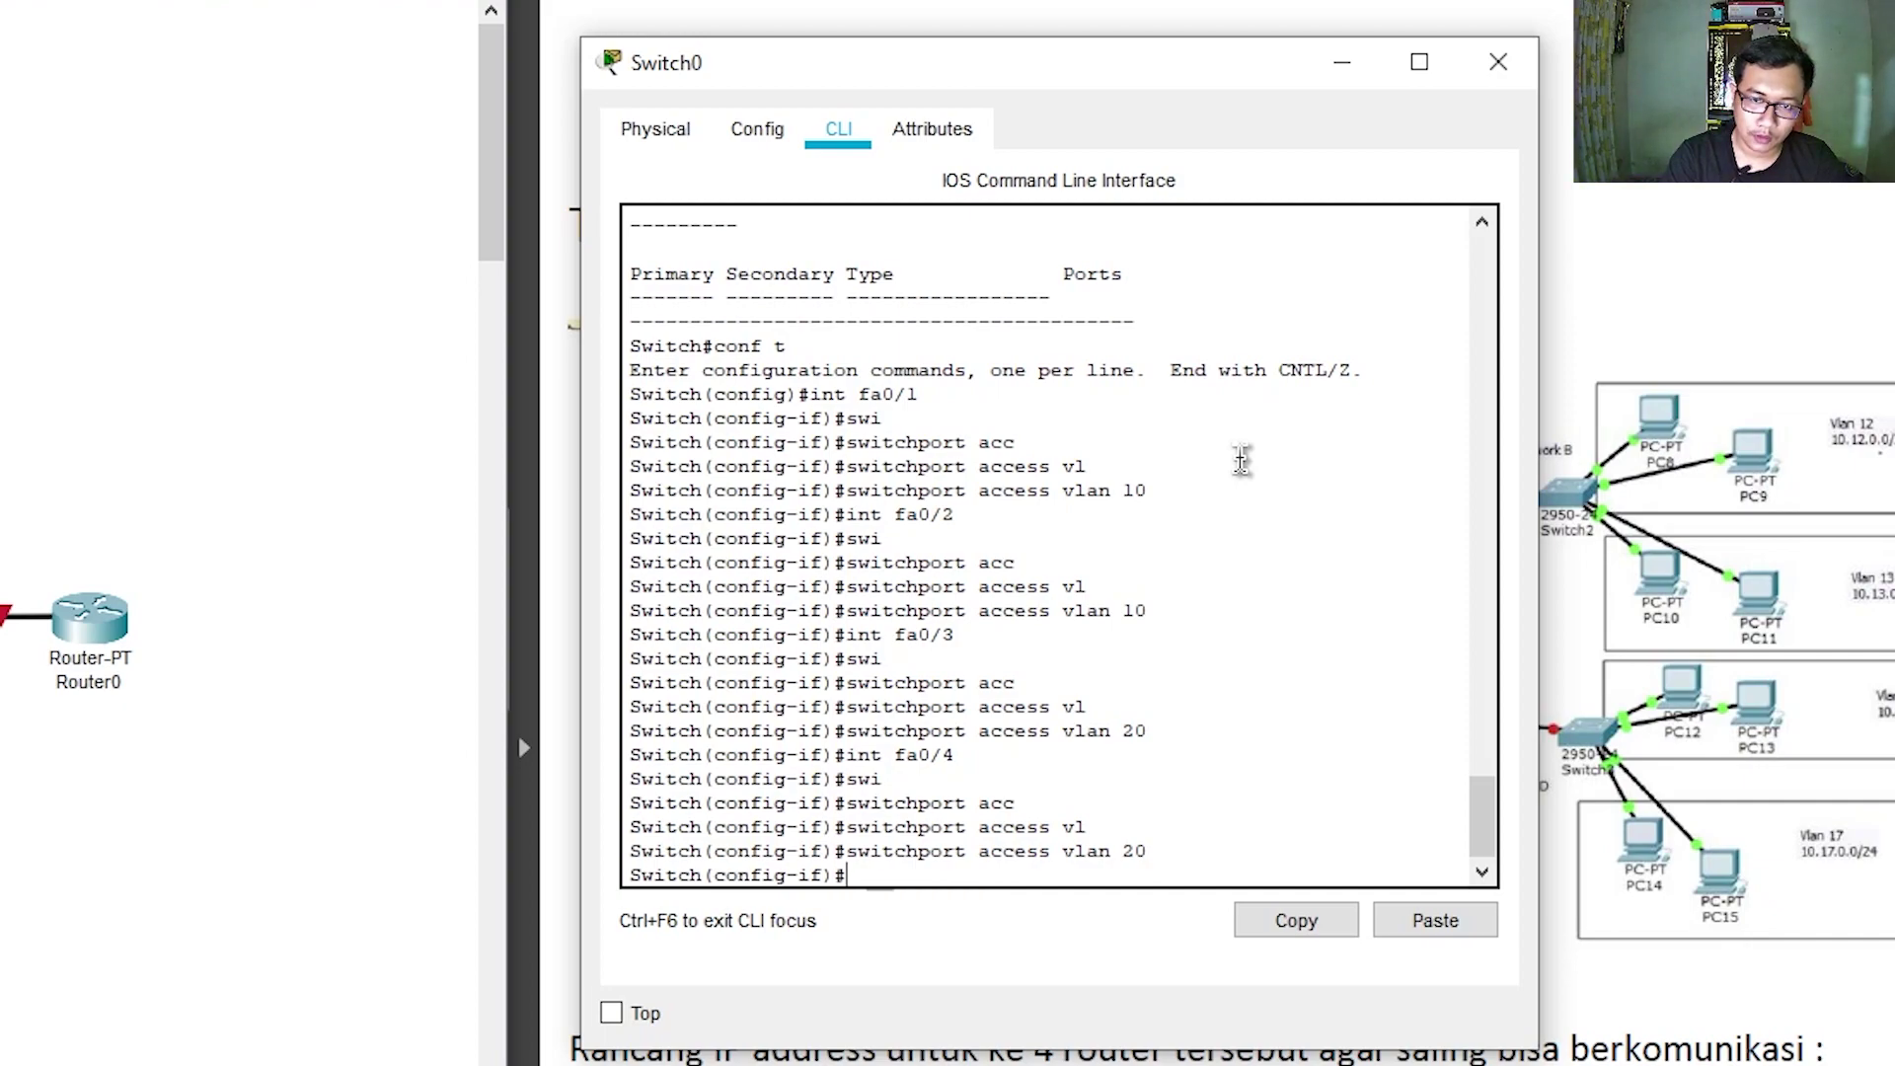
{"action": "scroll", "coordinate": [912, 617], "scroll_direction": "down", "scroll_amount": 1}
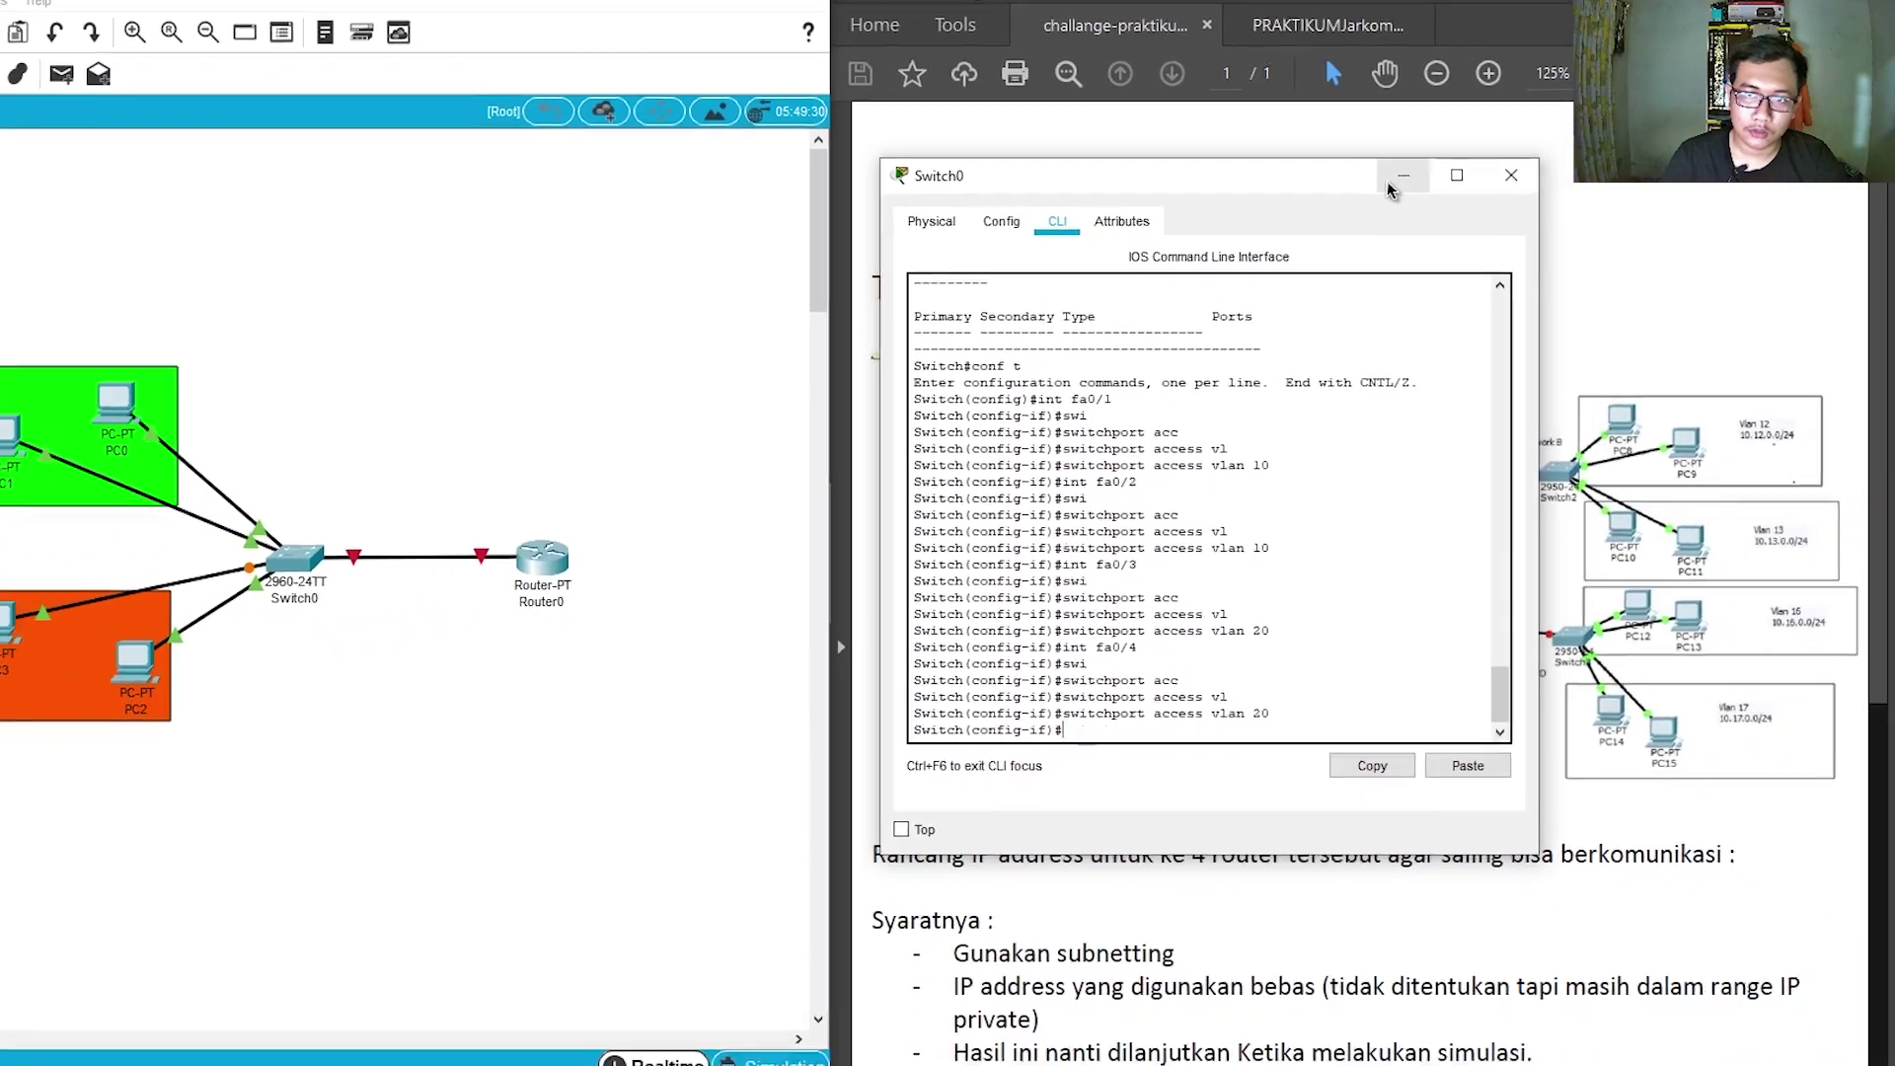
Put away the Switch0 window, open Router0's command line and decline the initial configuration dialog with no
{"action": "left_click", "coordinate": [1372, 149]}
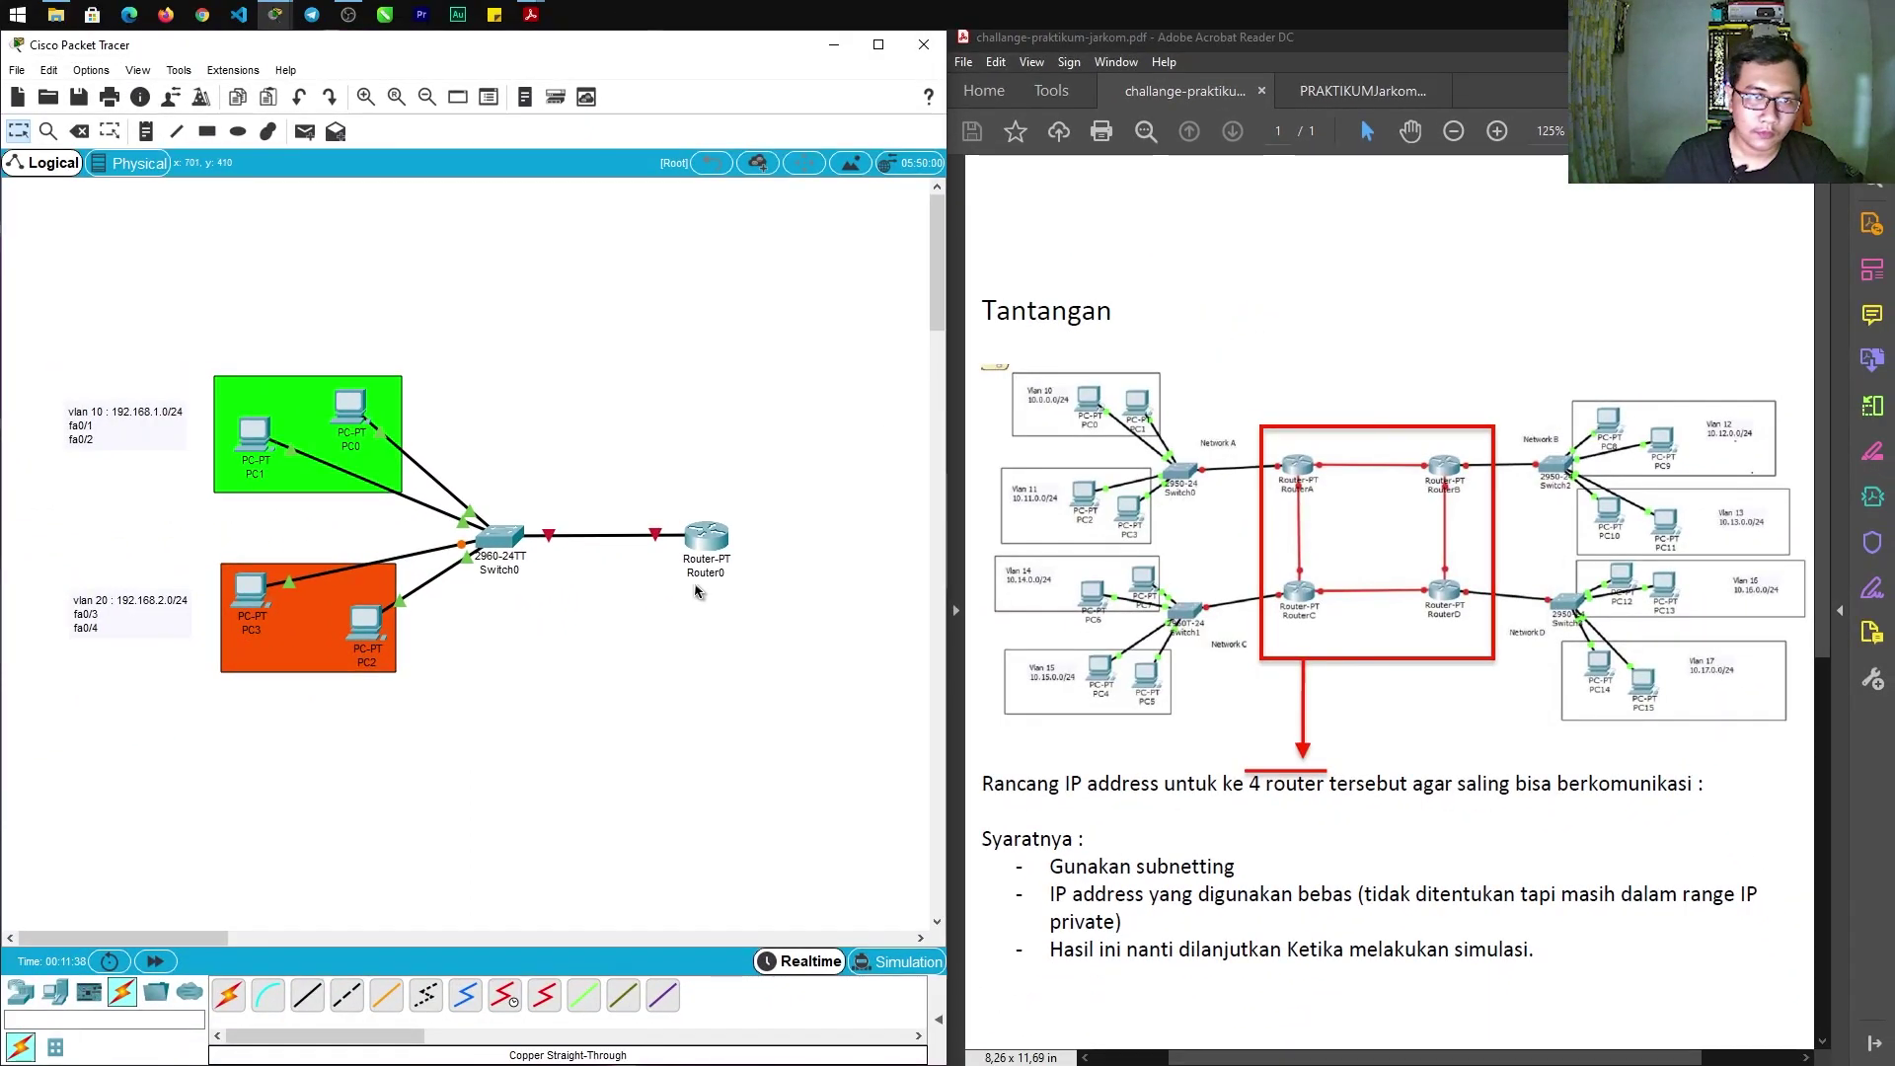
{"action": "left_click", "coordinate": [707, 562]}
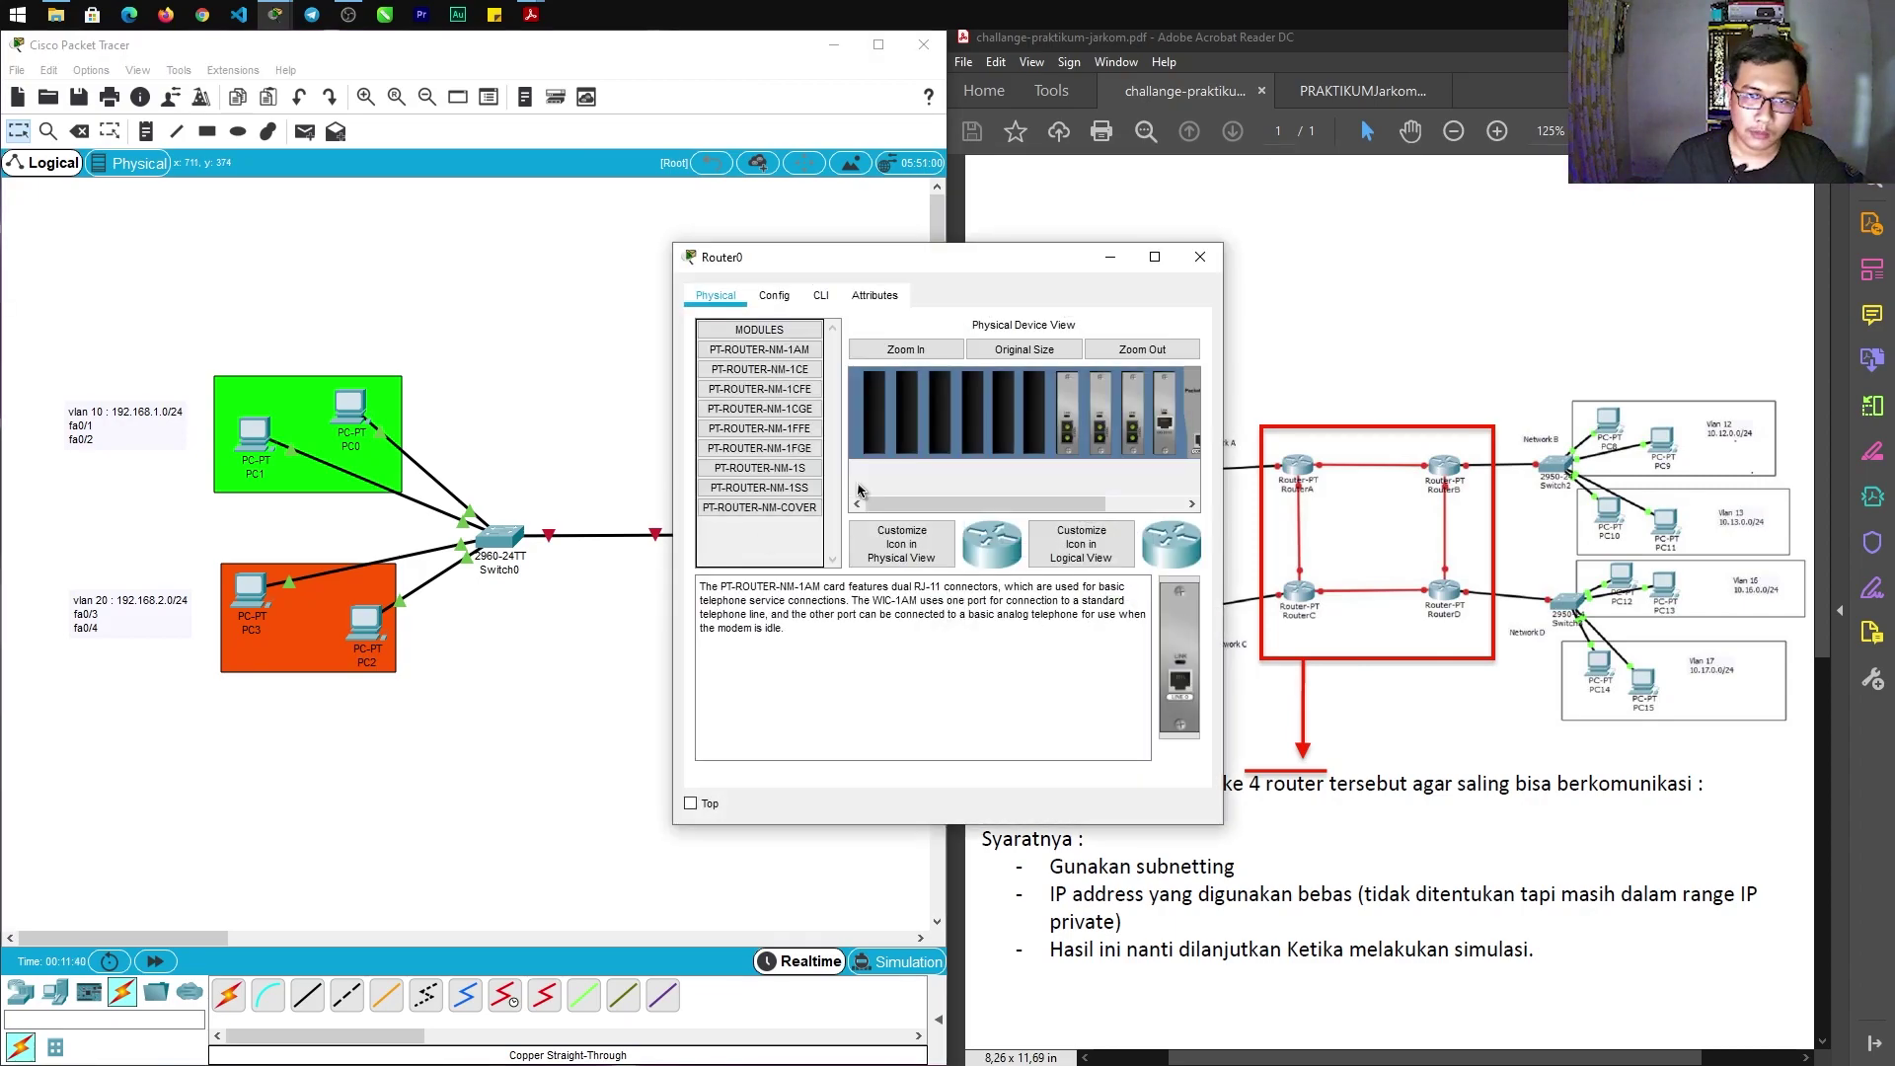
{"action": "left_click", "coordinate": [820, 295]}
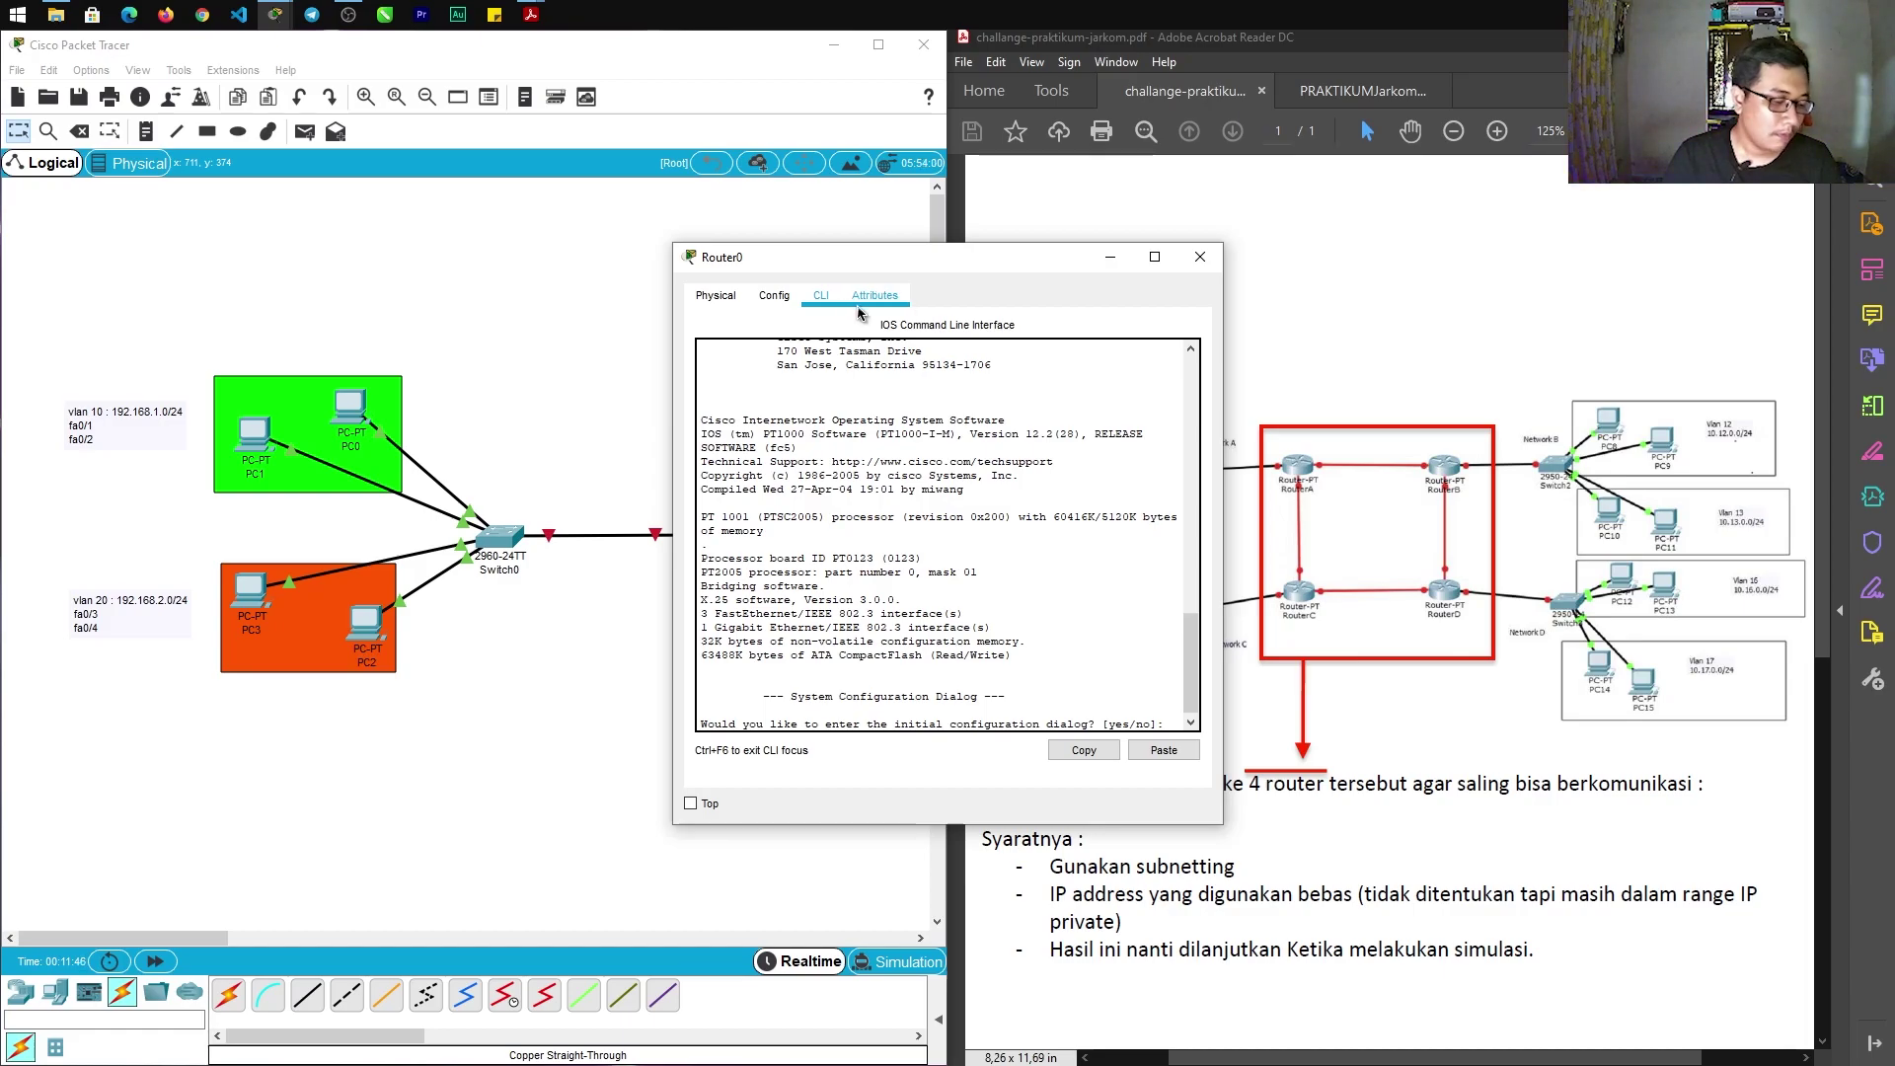
{"action": "left_click_drag", "start_coordinate": [1003, 271], "coordinate": [1422, 270]}
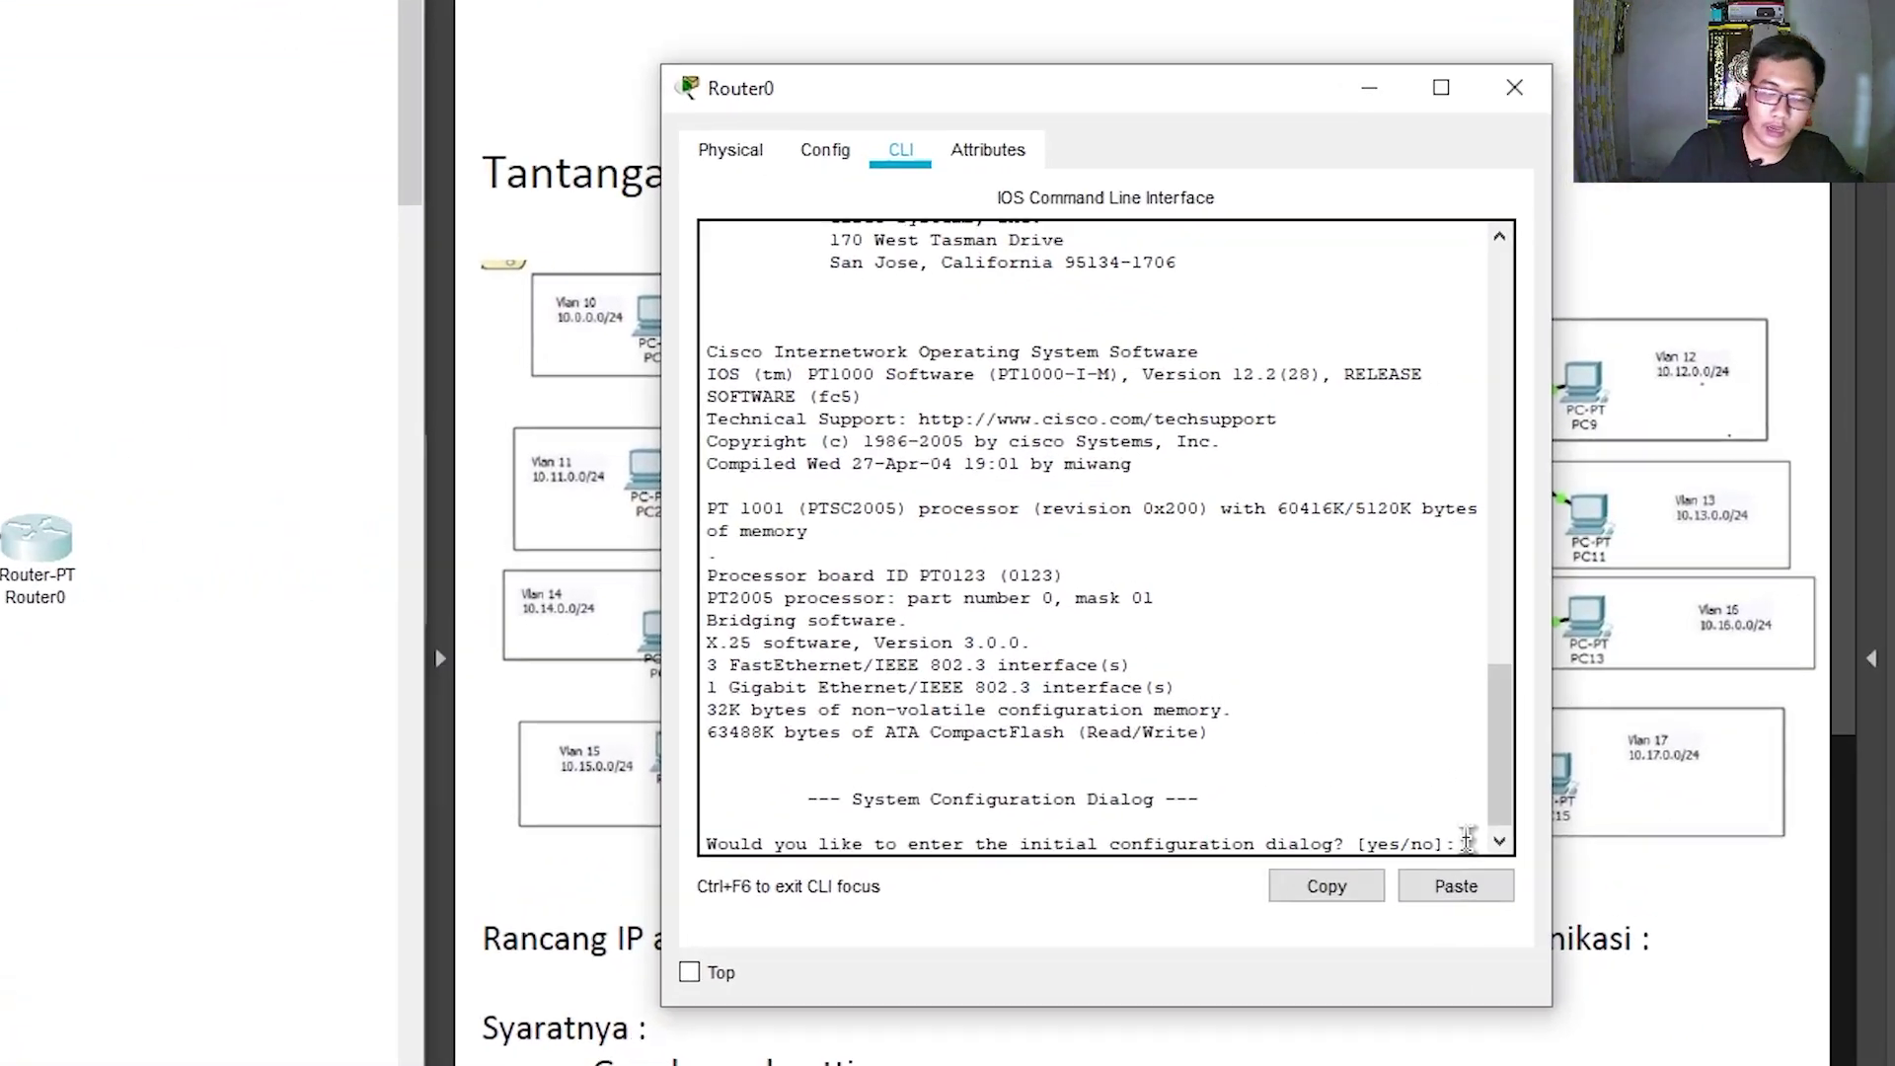
{"action": "type", "text": "no"}
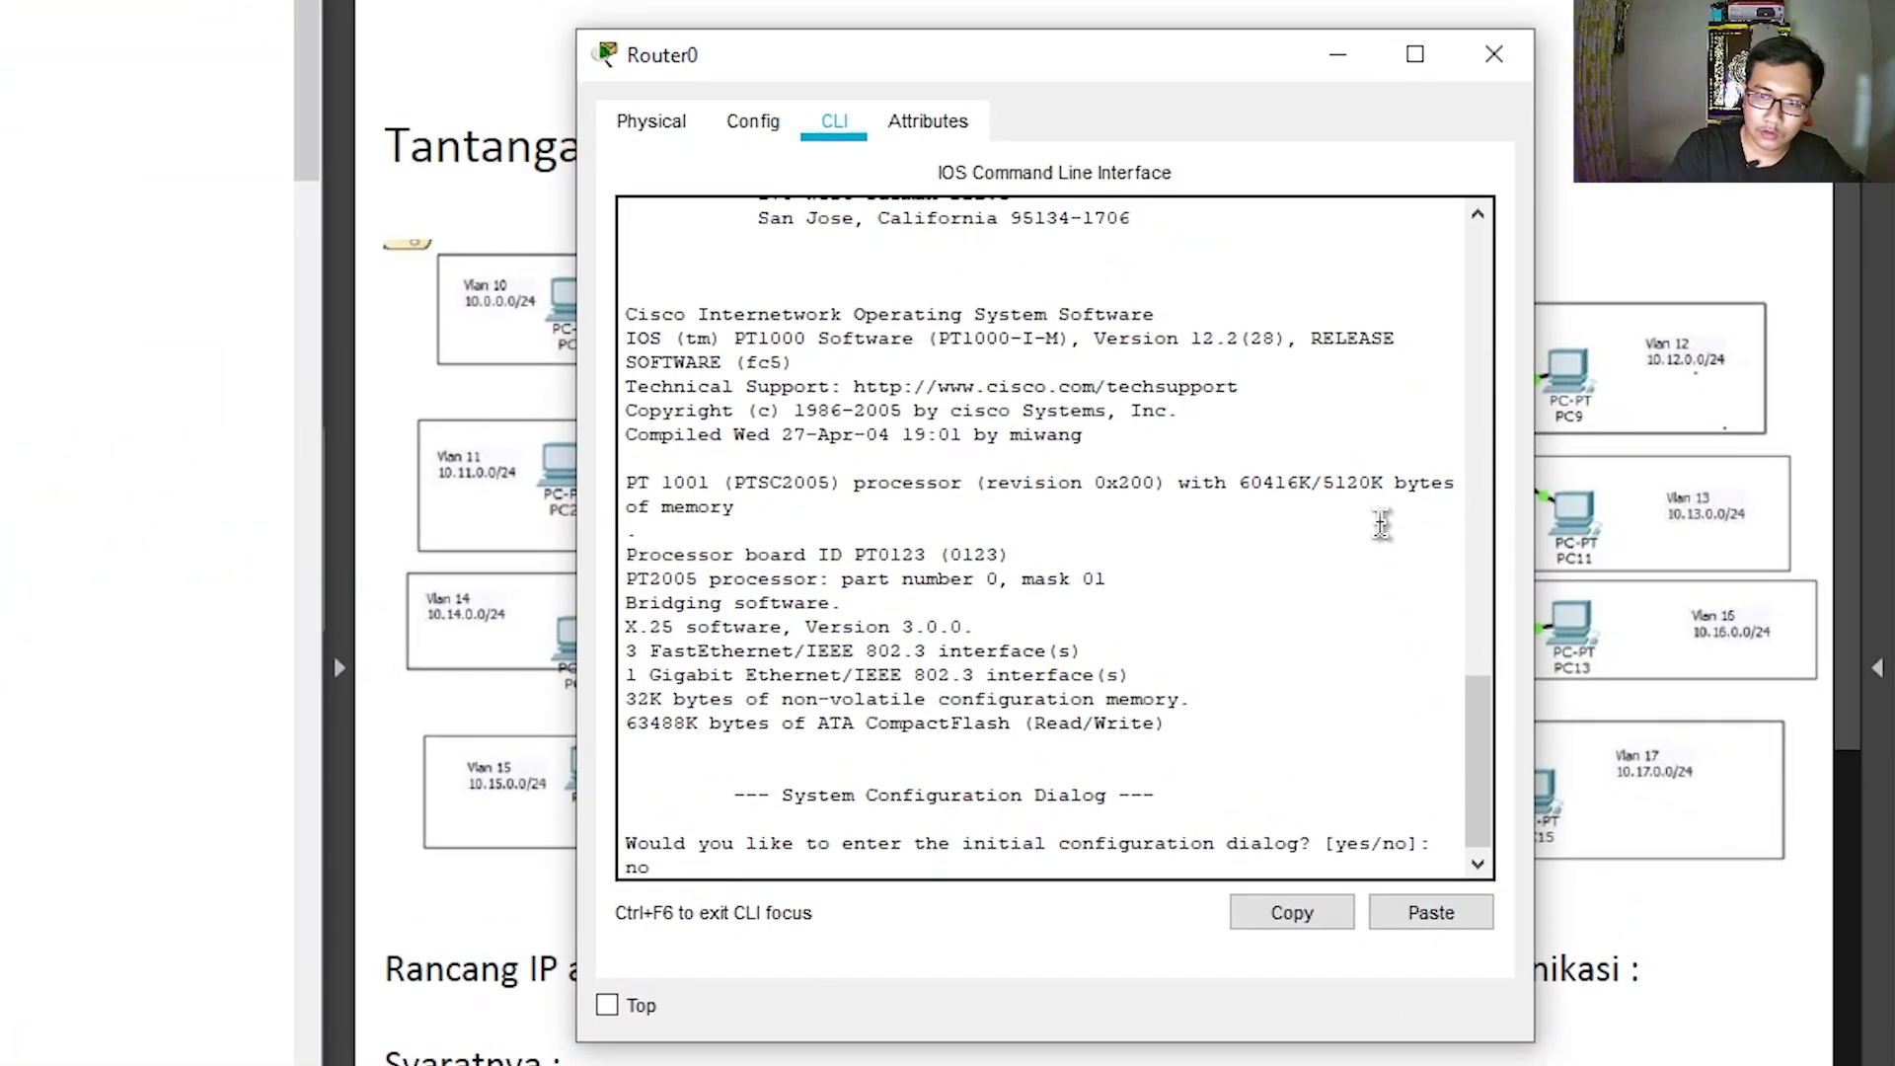
{"action": "key", "text": "Return"}
{"action": "key", "text": "Return"}
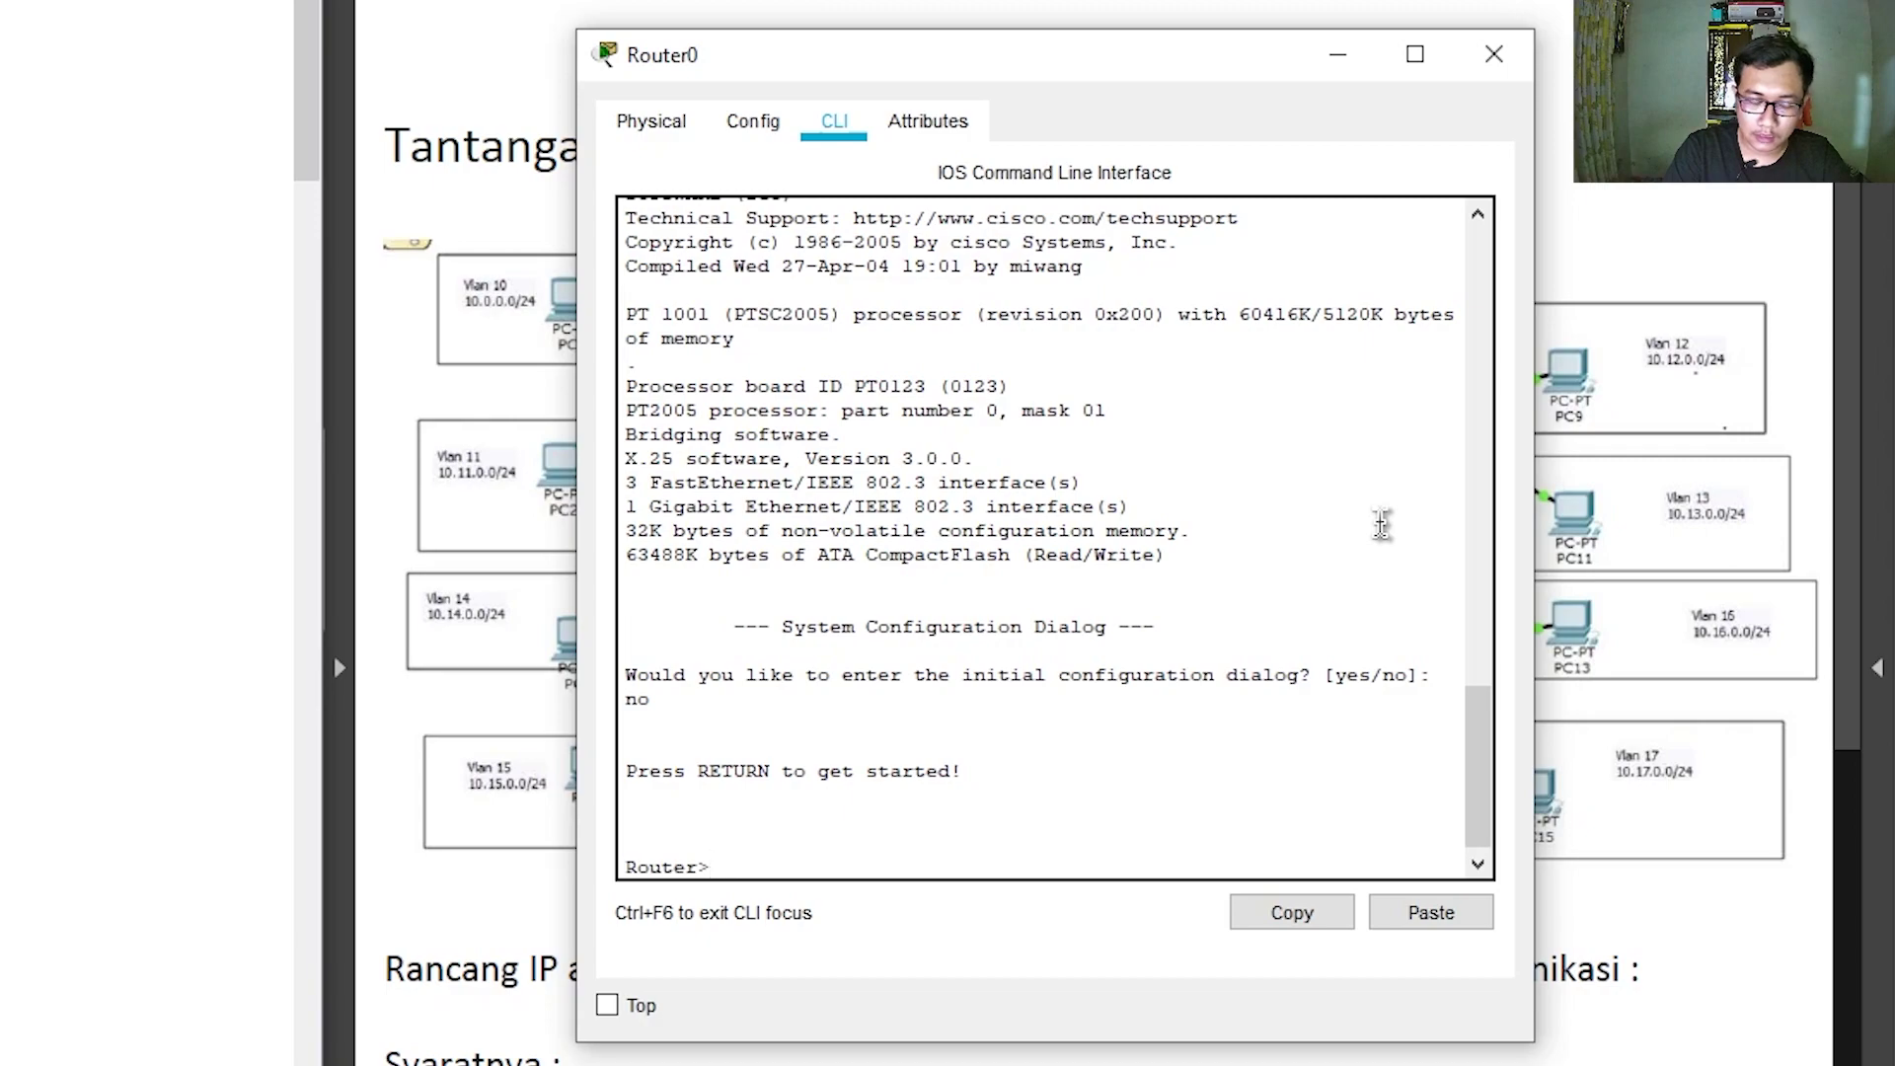
Enter privileged mode and global configuration mode on Router0
{"action": "type", "text": "en"}
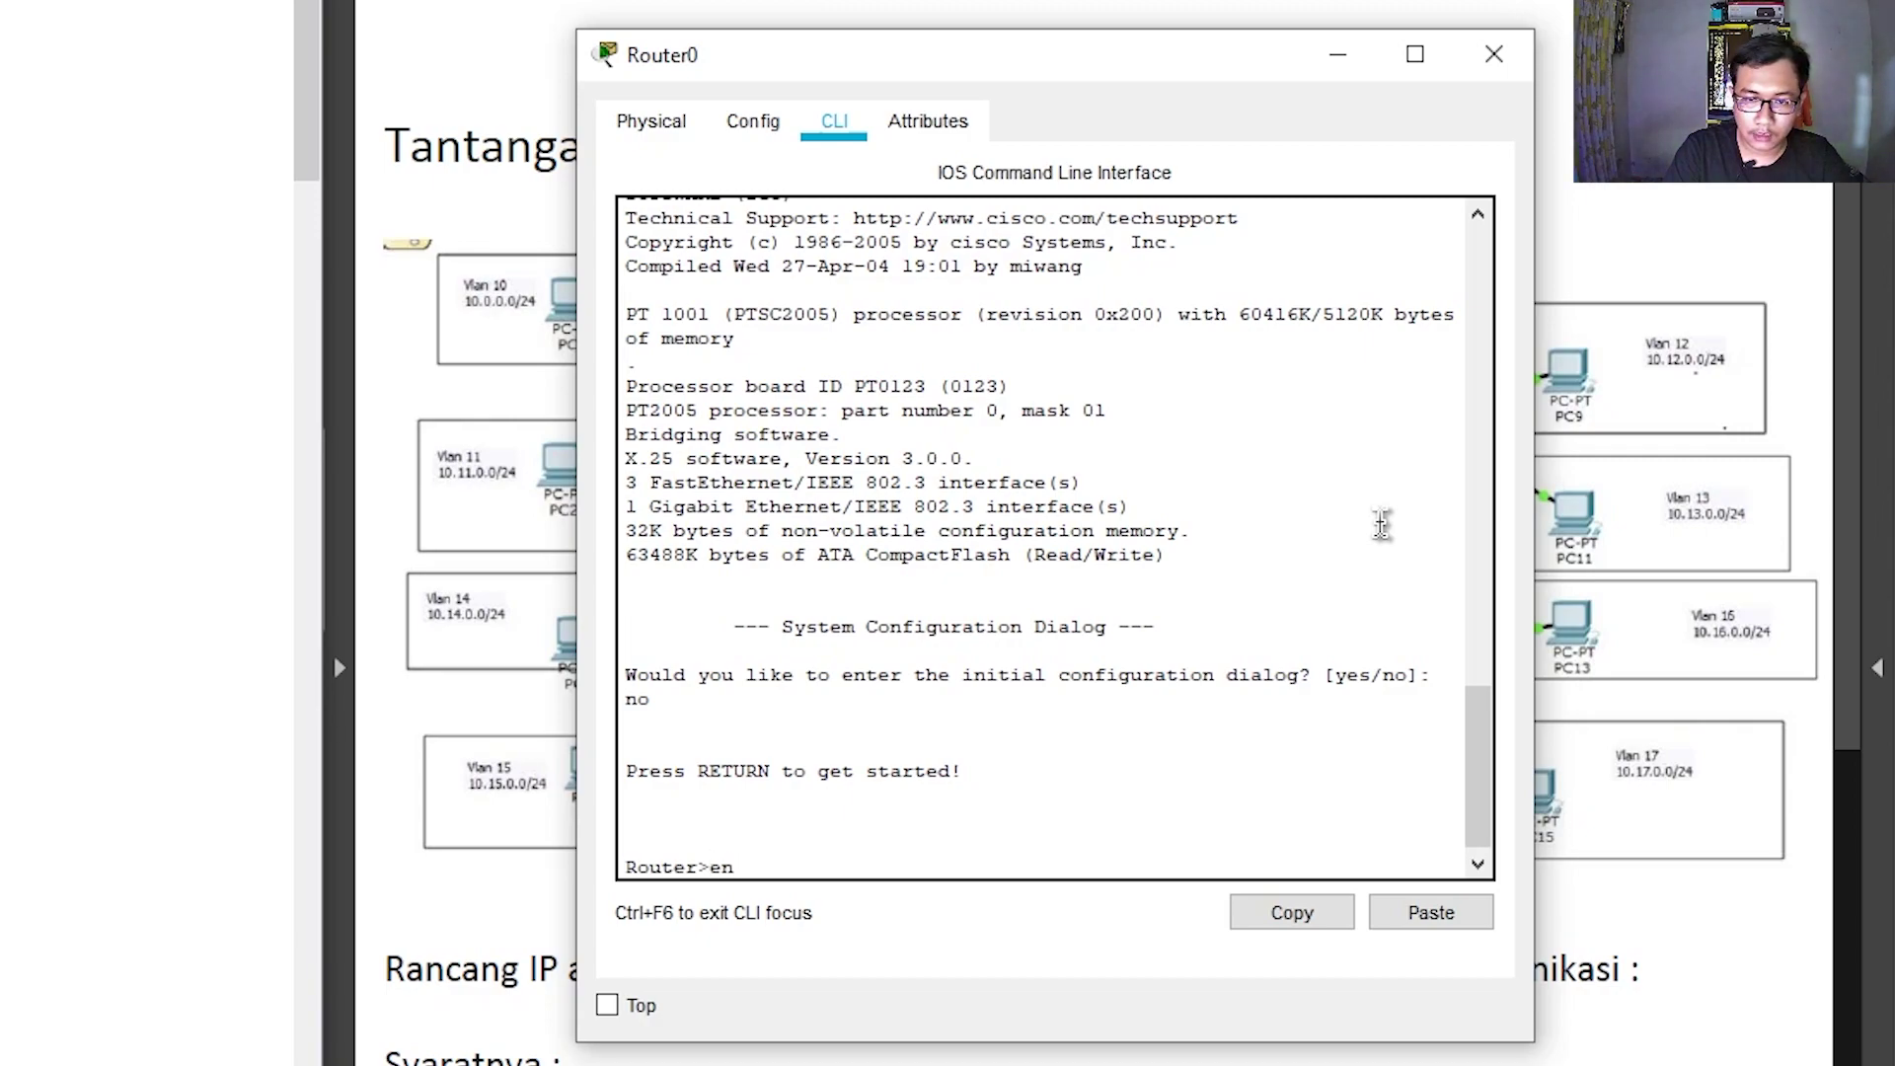
{"action": "key", "text": "Return"}
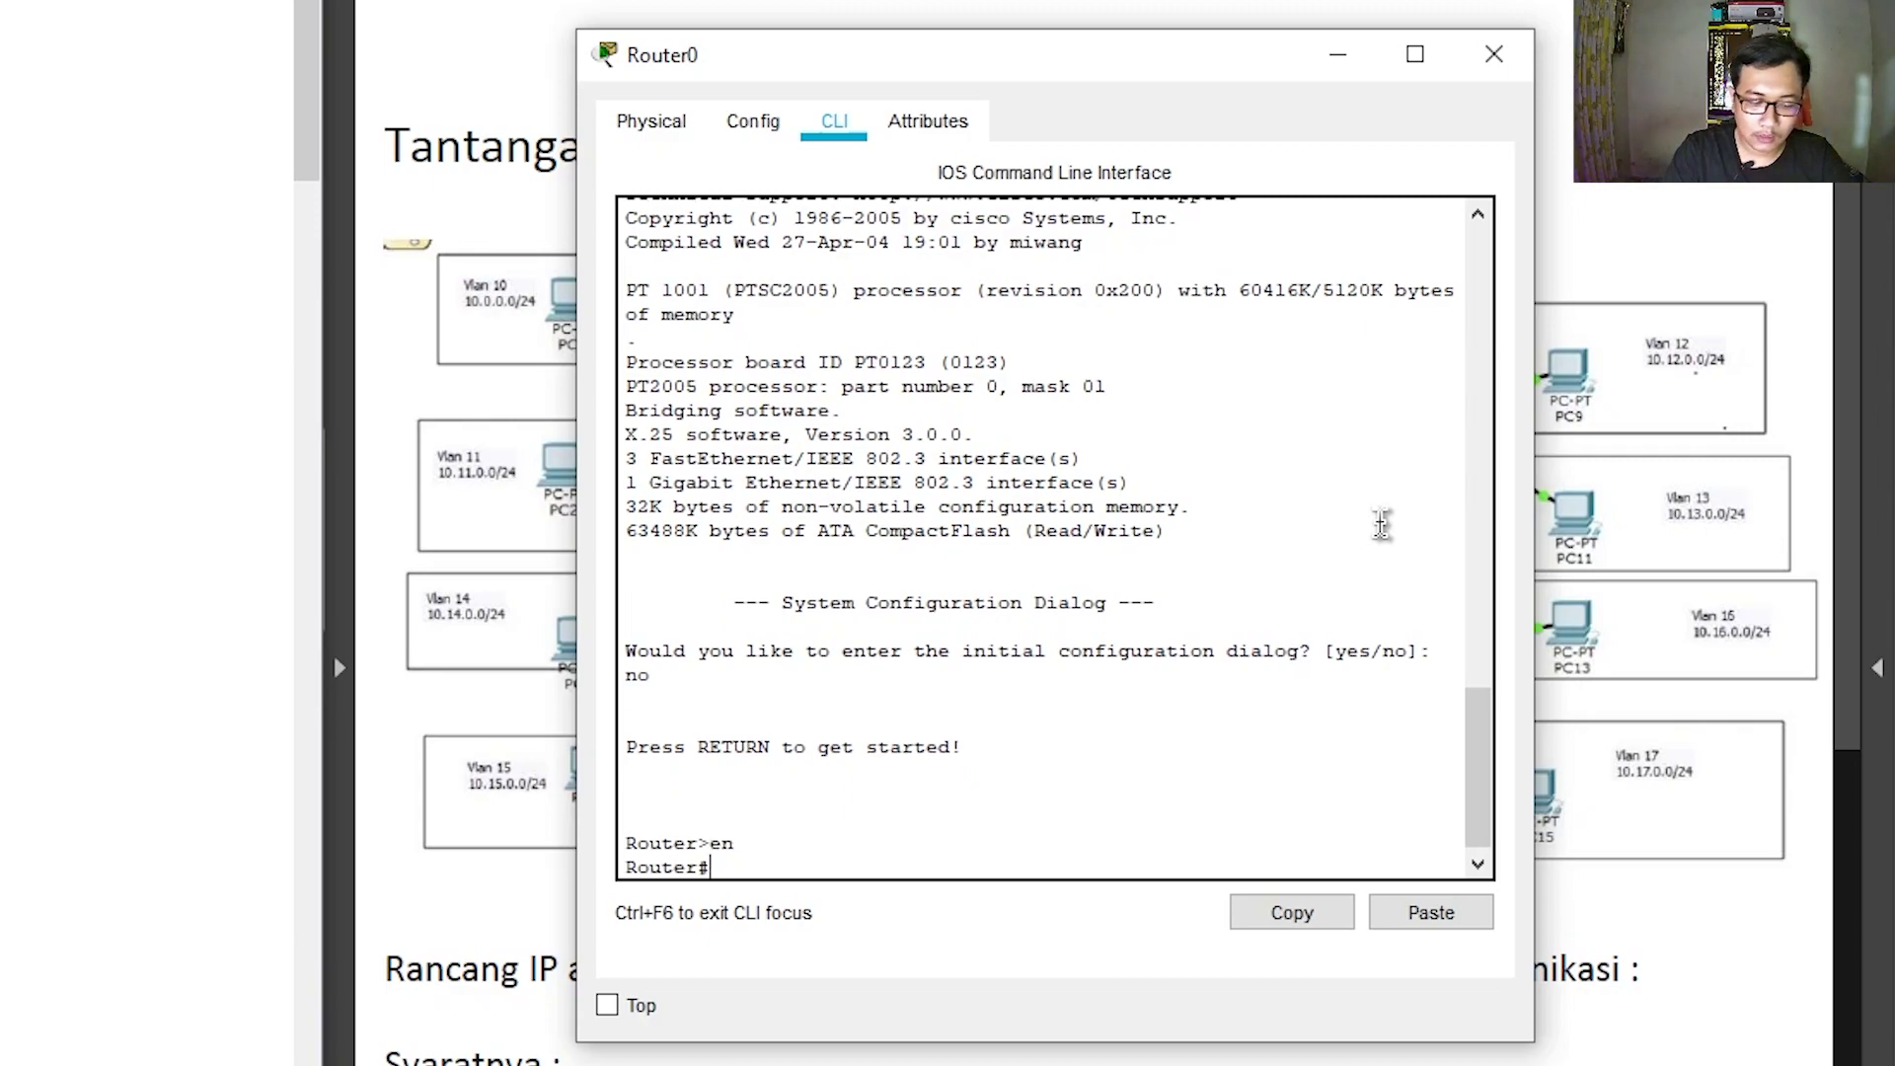
{"action": "type", "text": "conf t"}
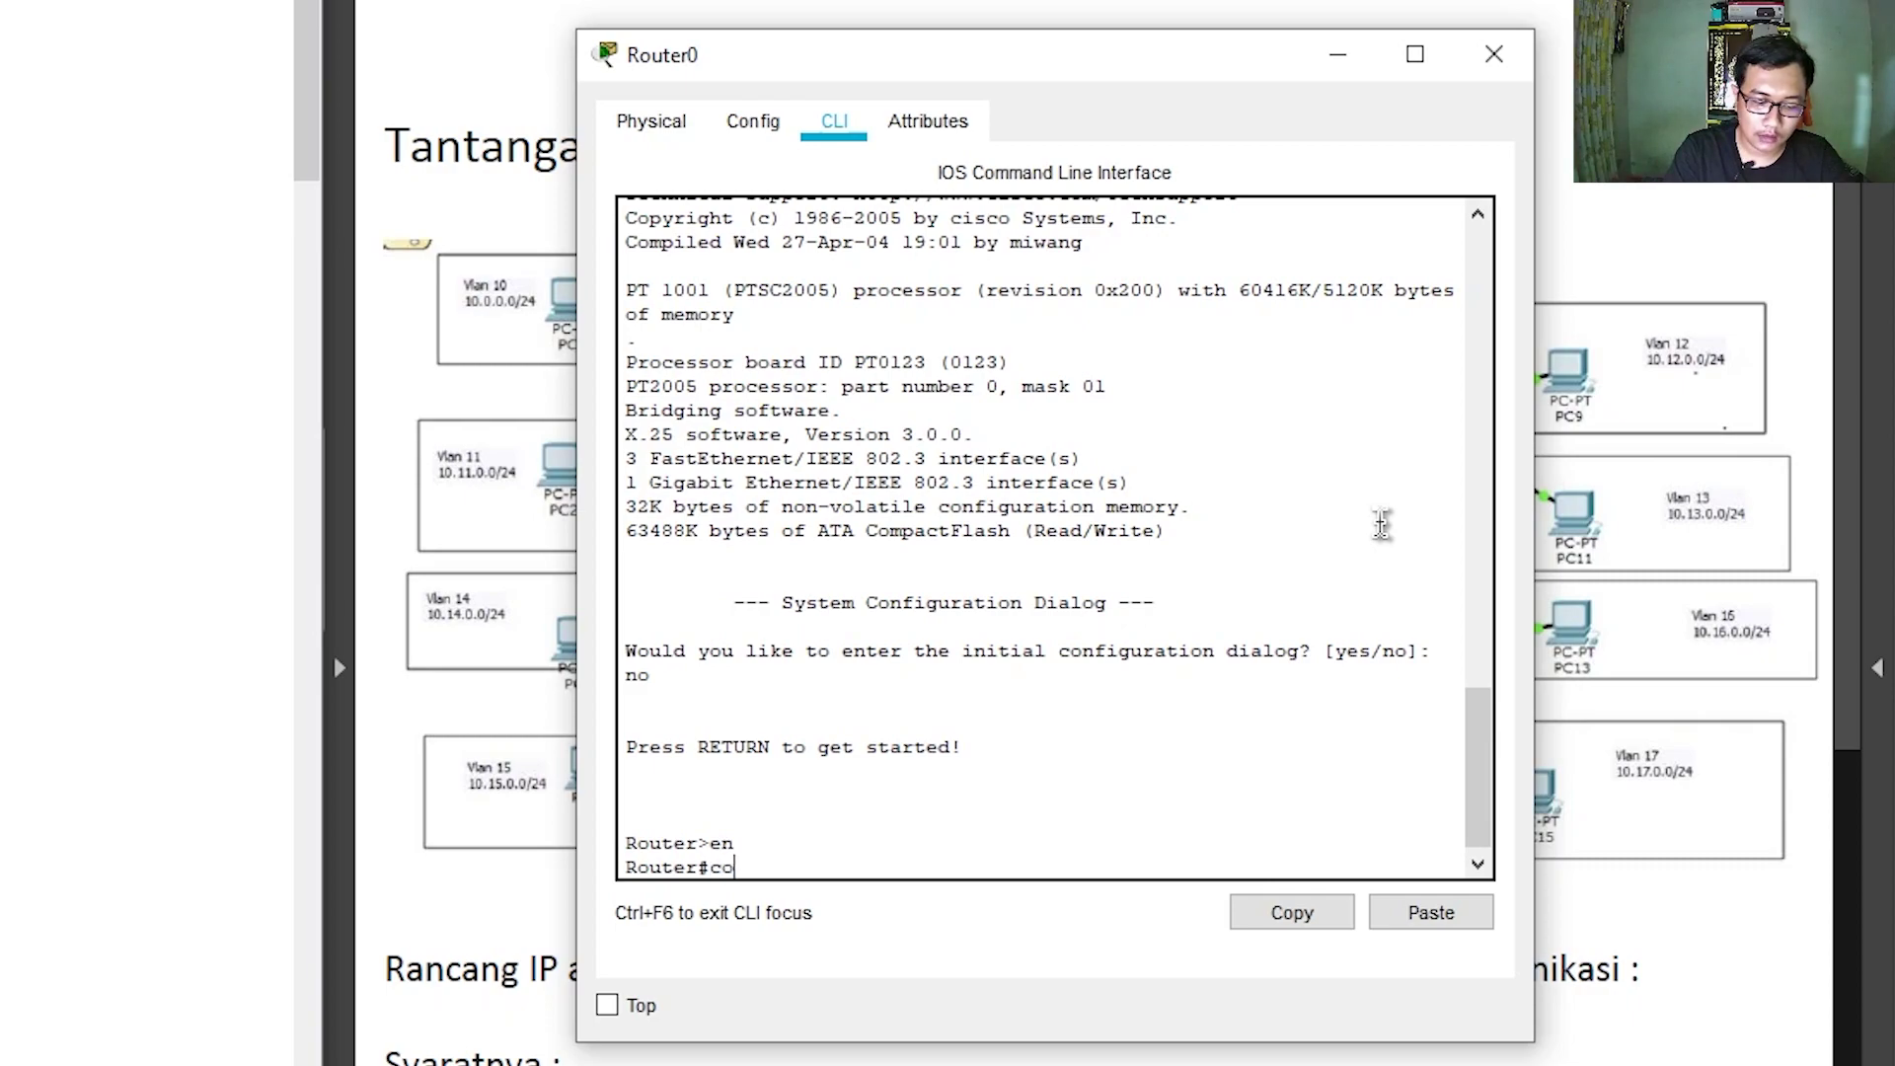
{"action": "key", "text": "Return"}
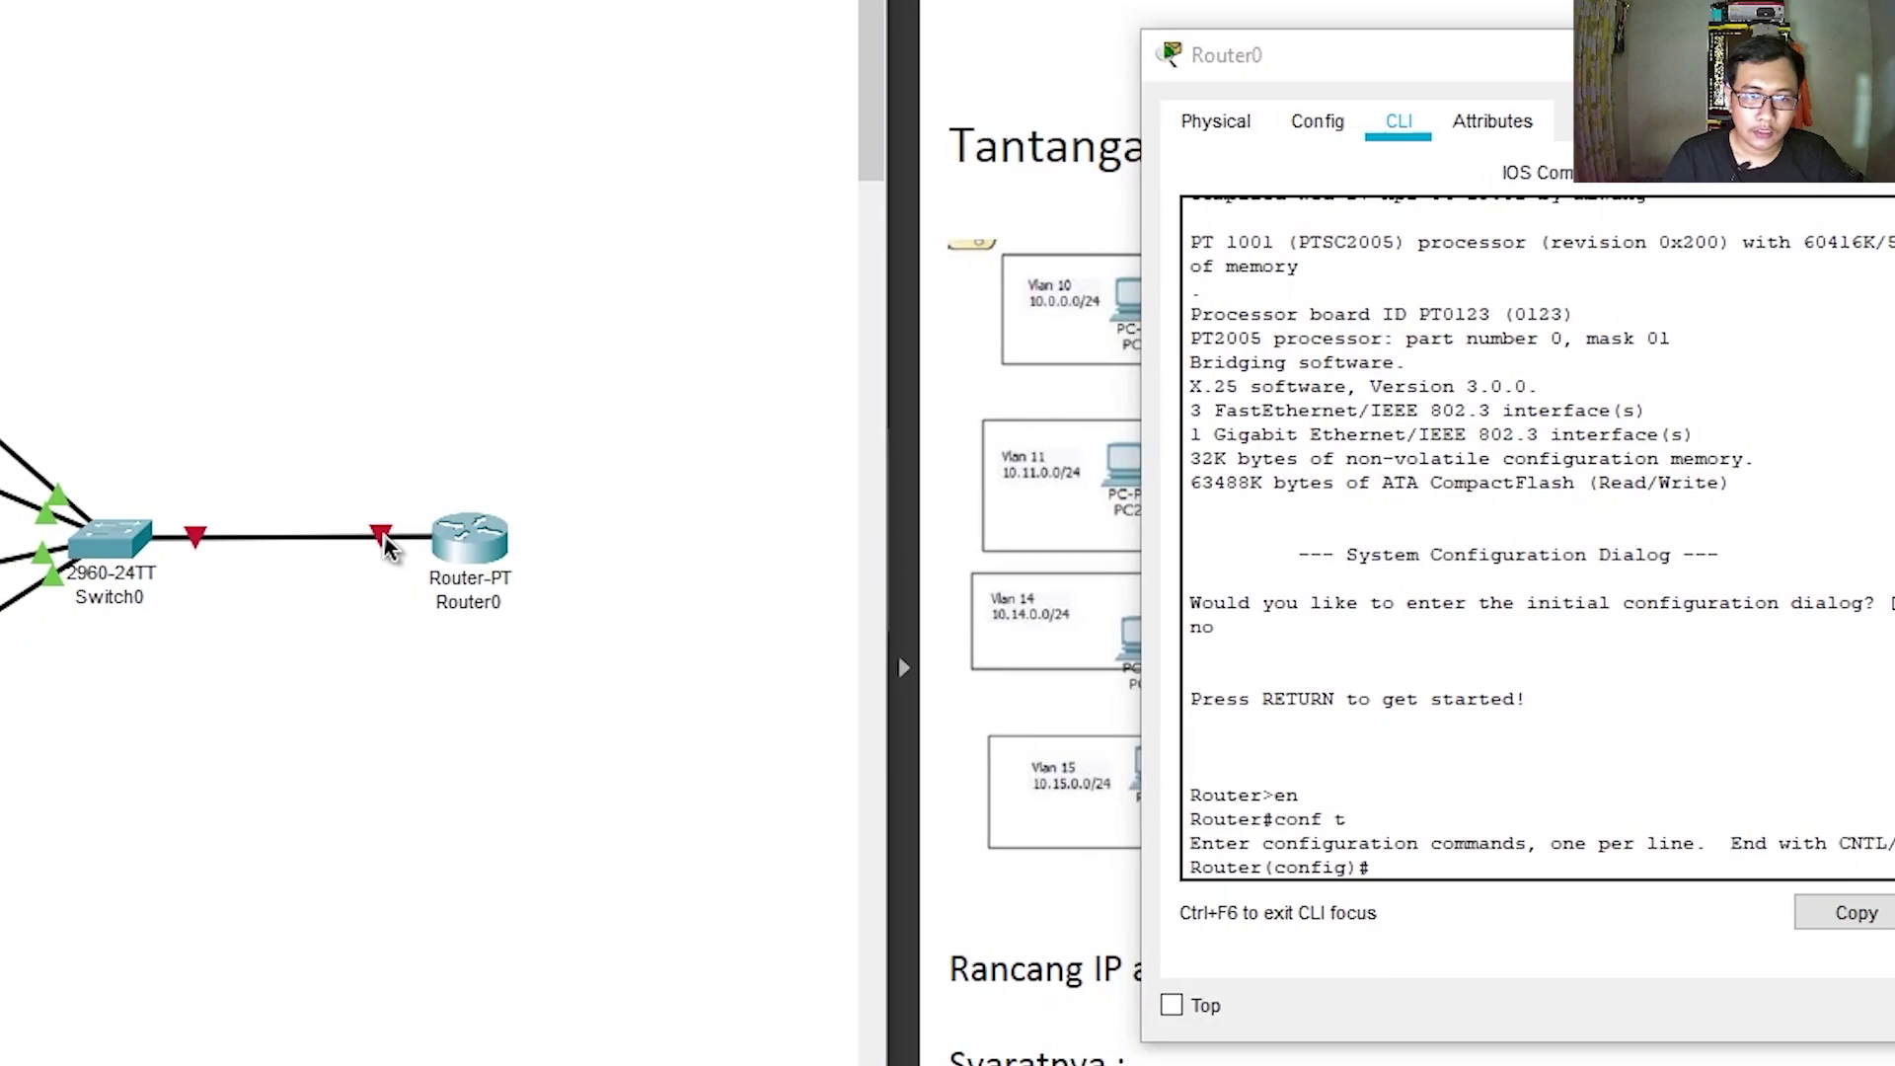
Select interface g0/0 on Router0, which links to Switch0, and enable it with no shut
{"action": "mouse_move", "coordinate": [386, 541]}
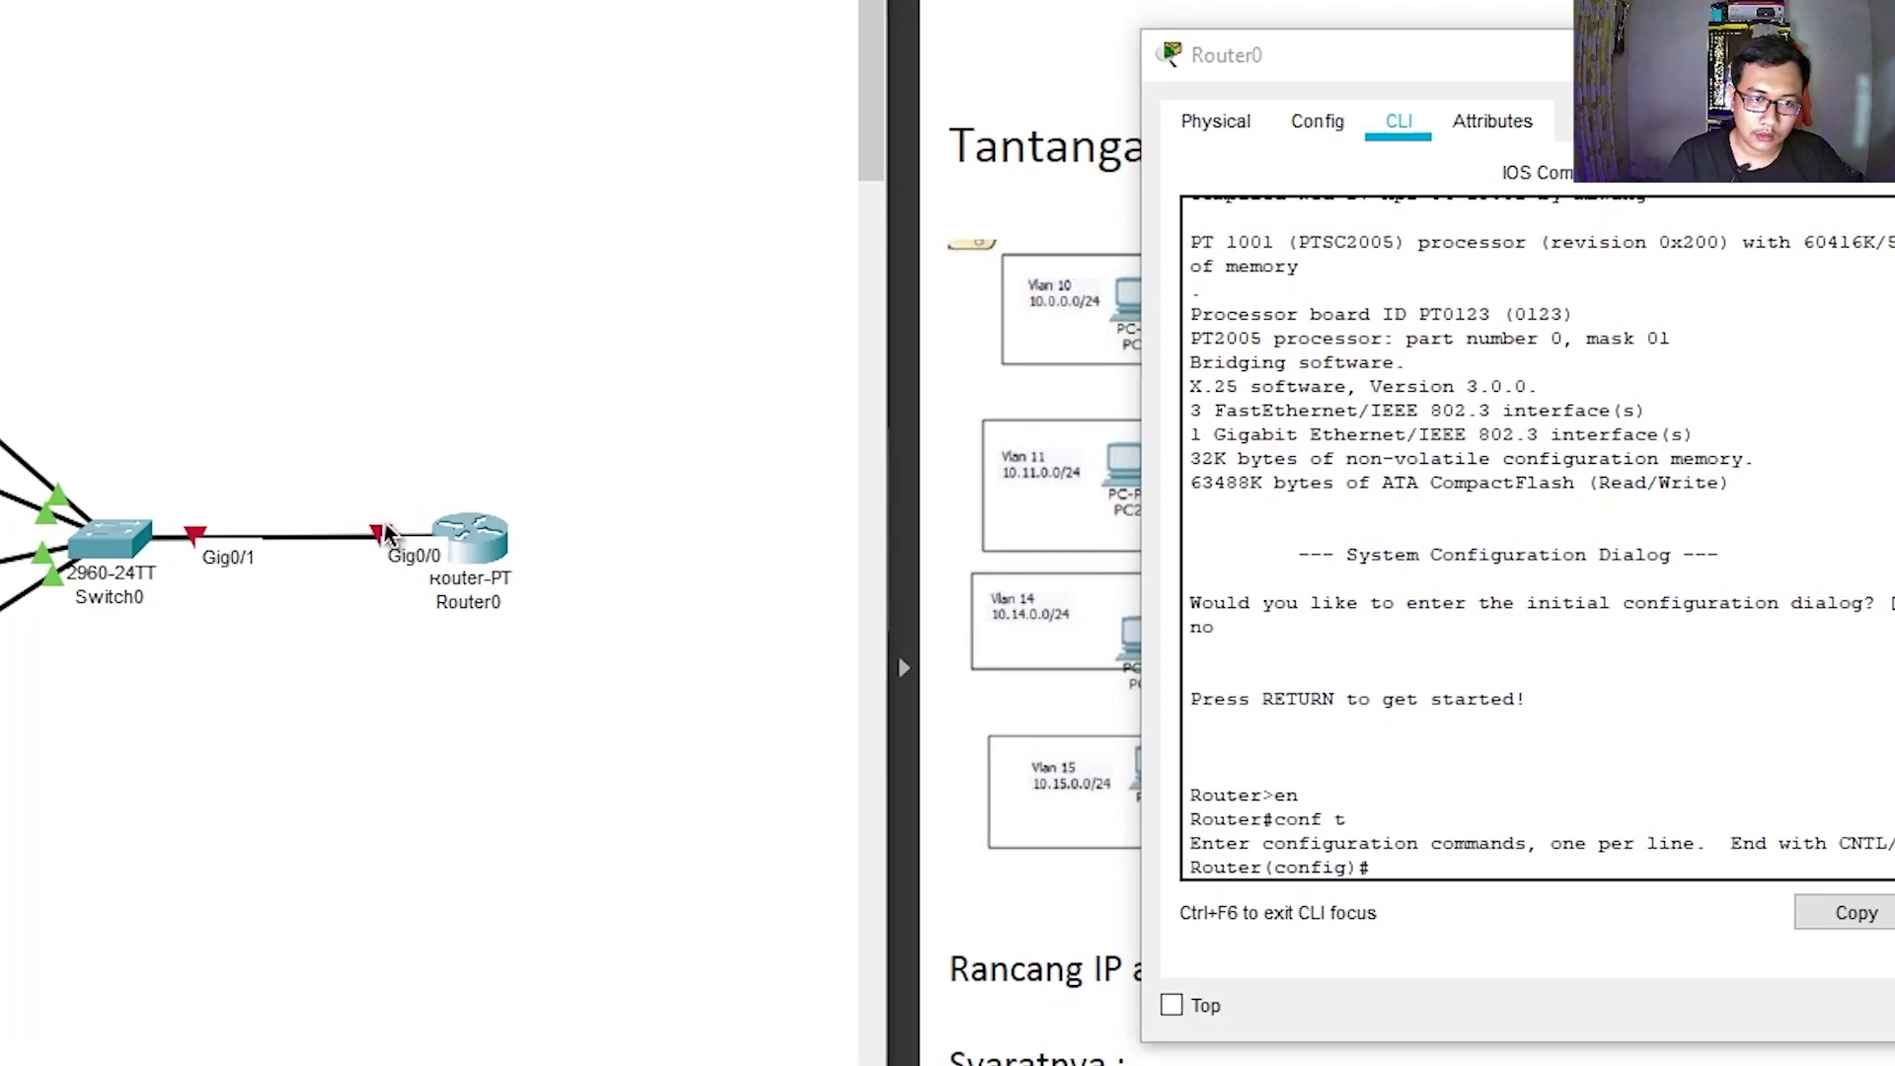
{"action": "left_click", "coordinate": [1419, 872]}
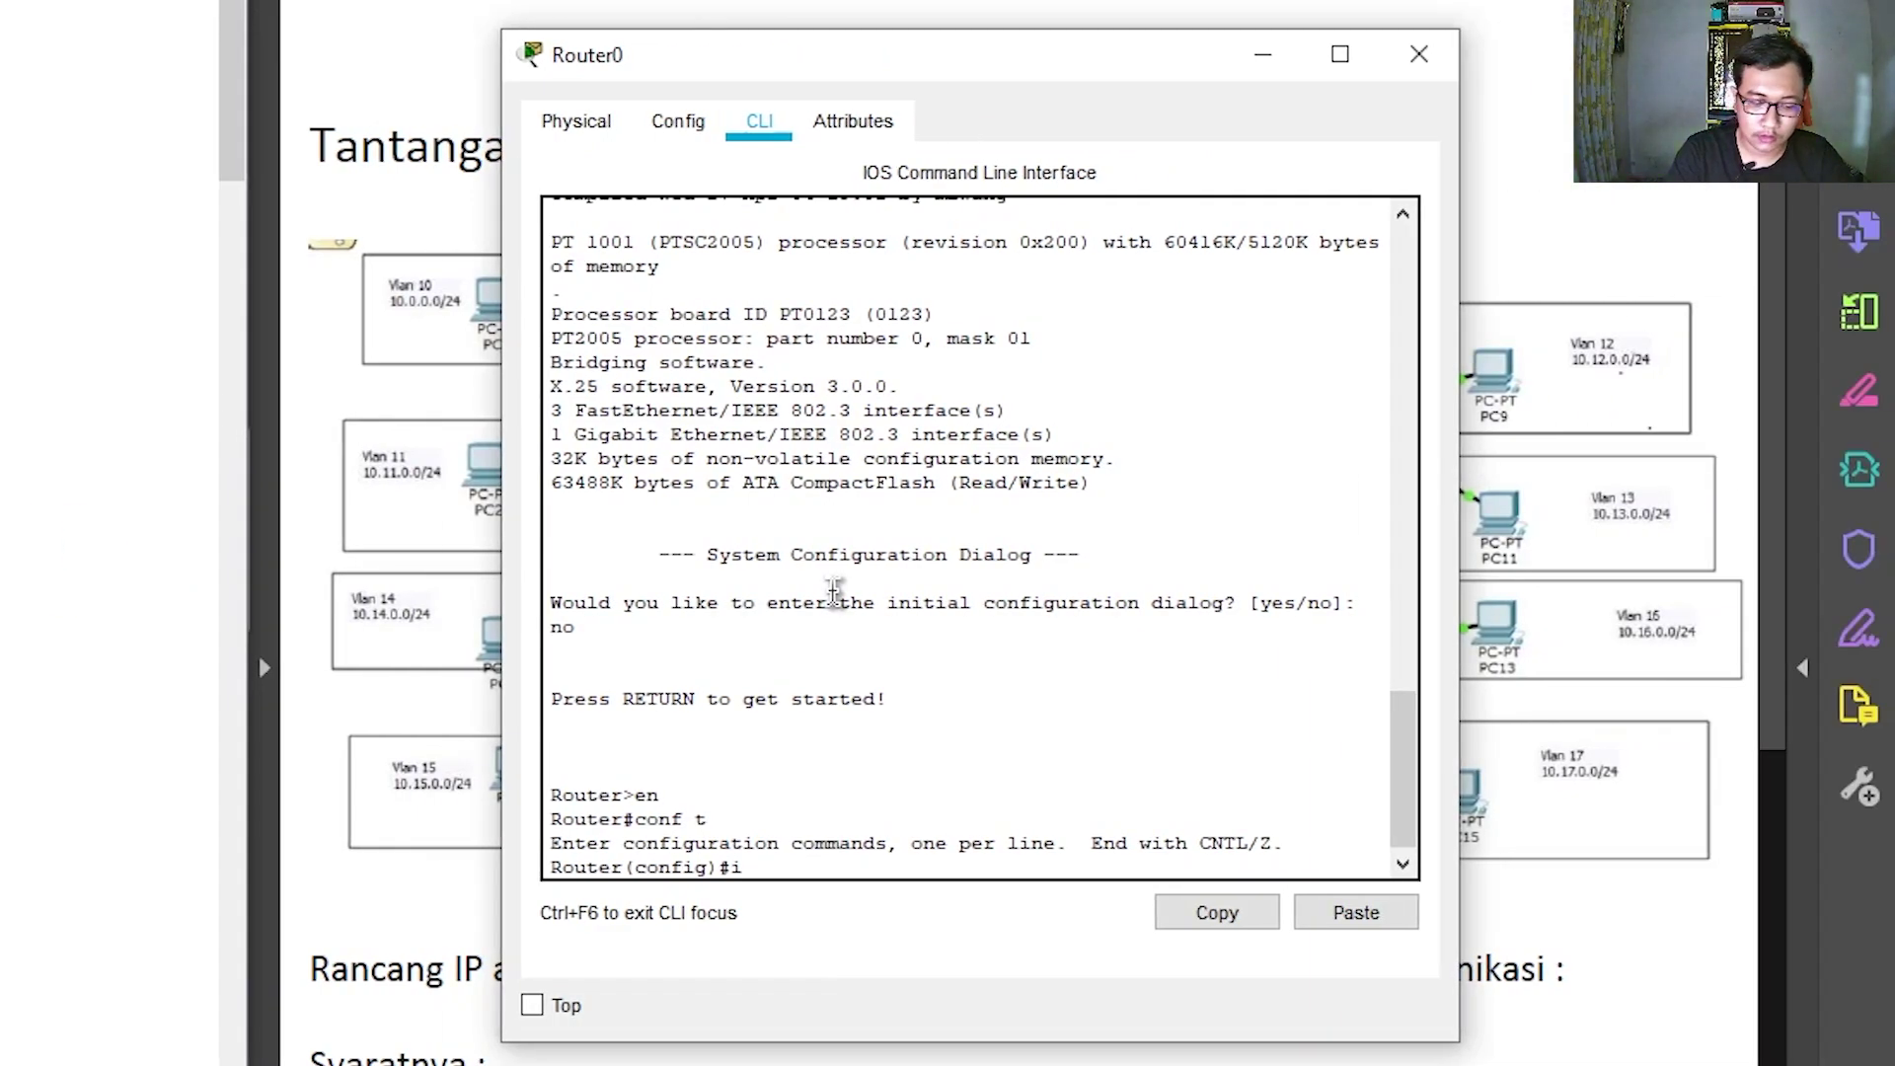
{"action": "type", "text": "int g"}
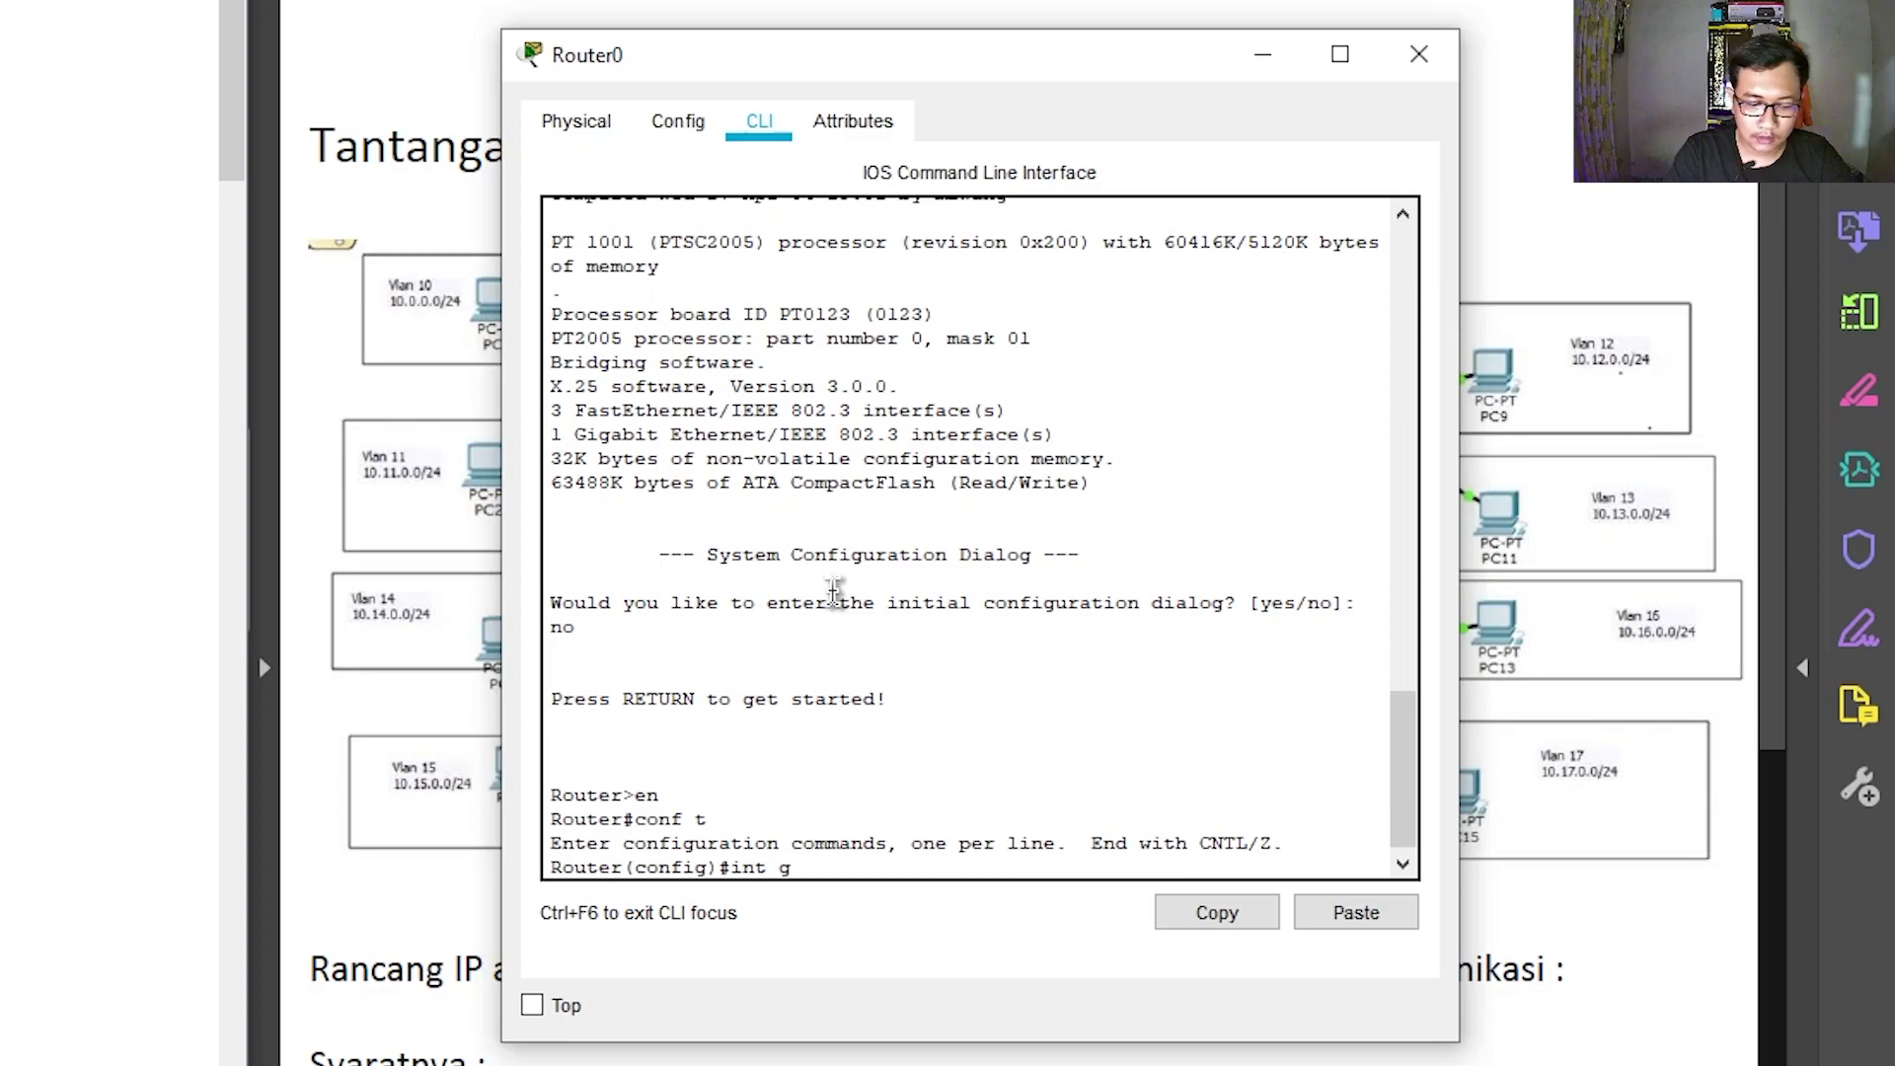
{"action": "type", "text": "0/0"}
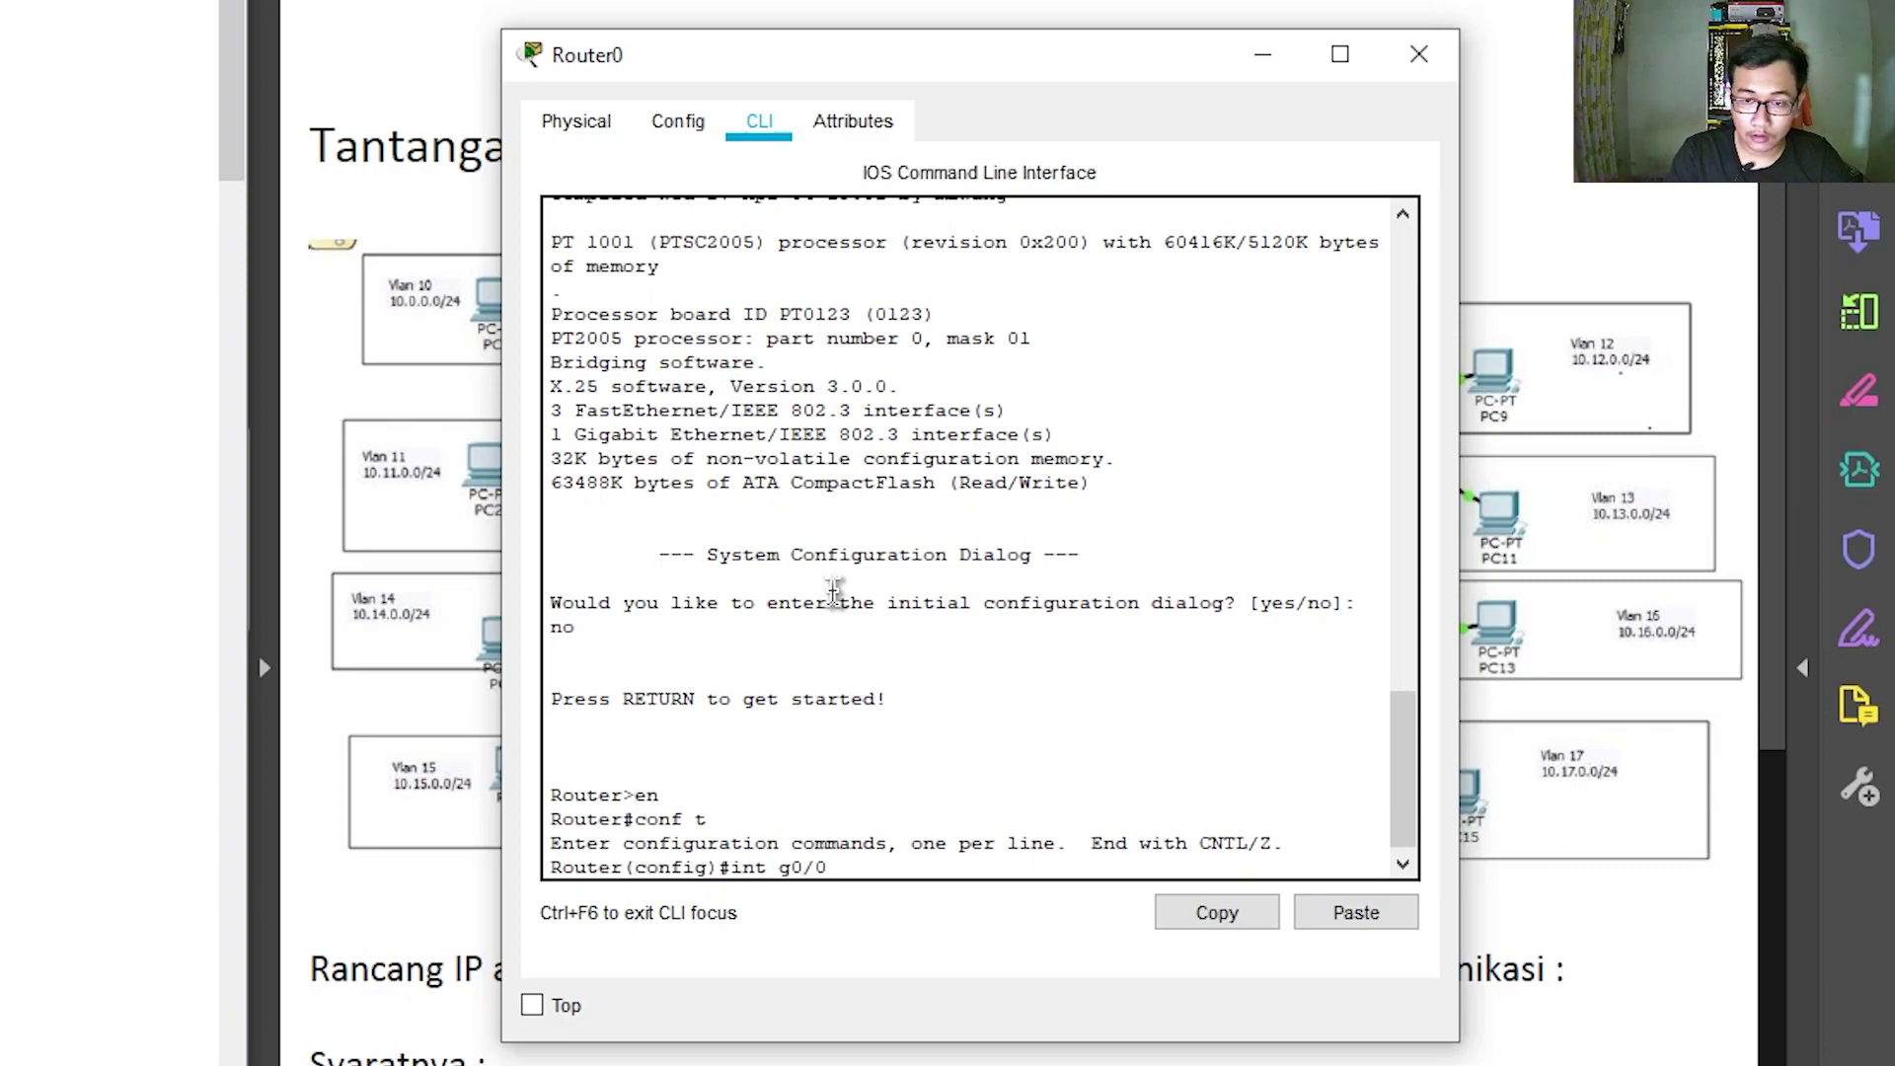
{"action": "key", "text": "Return"}
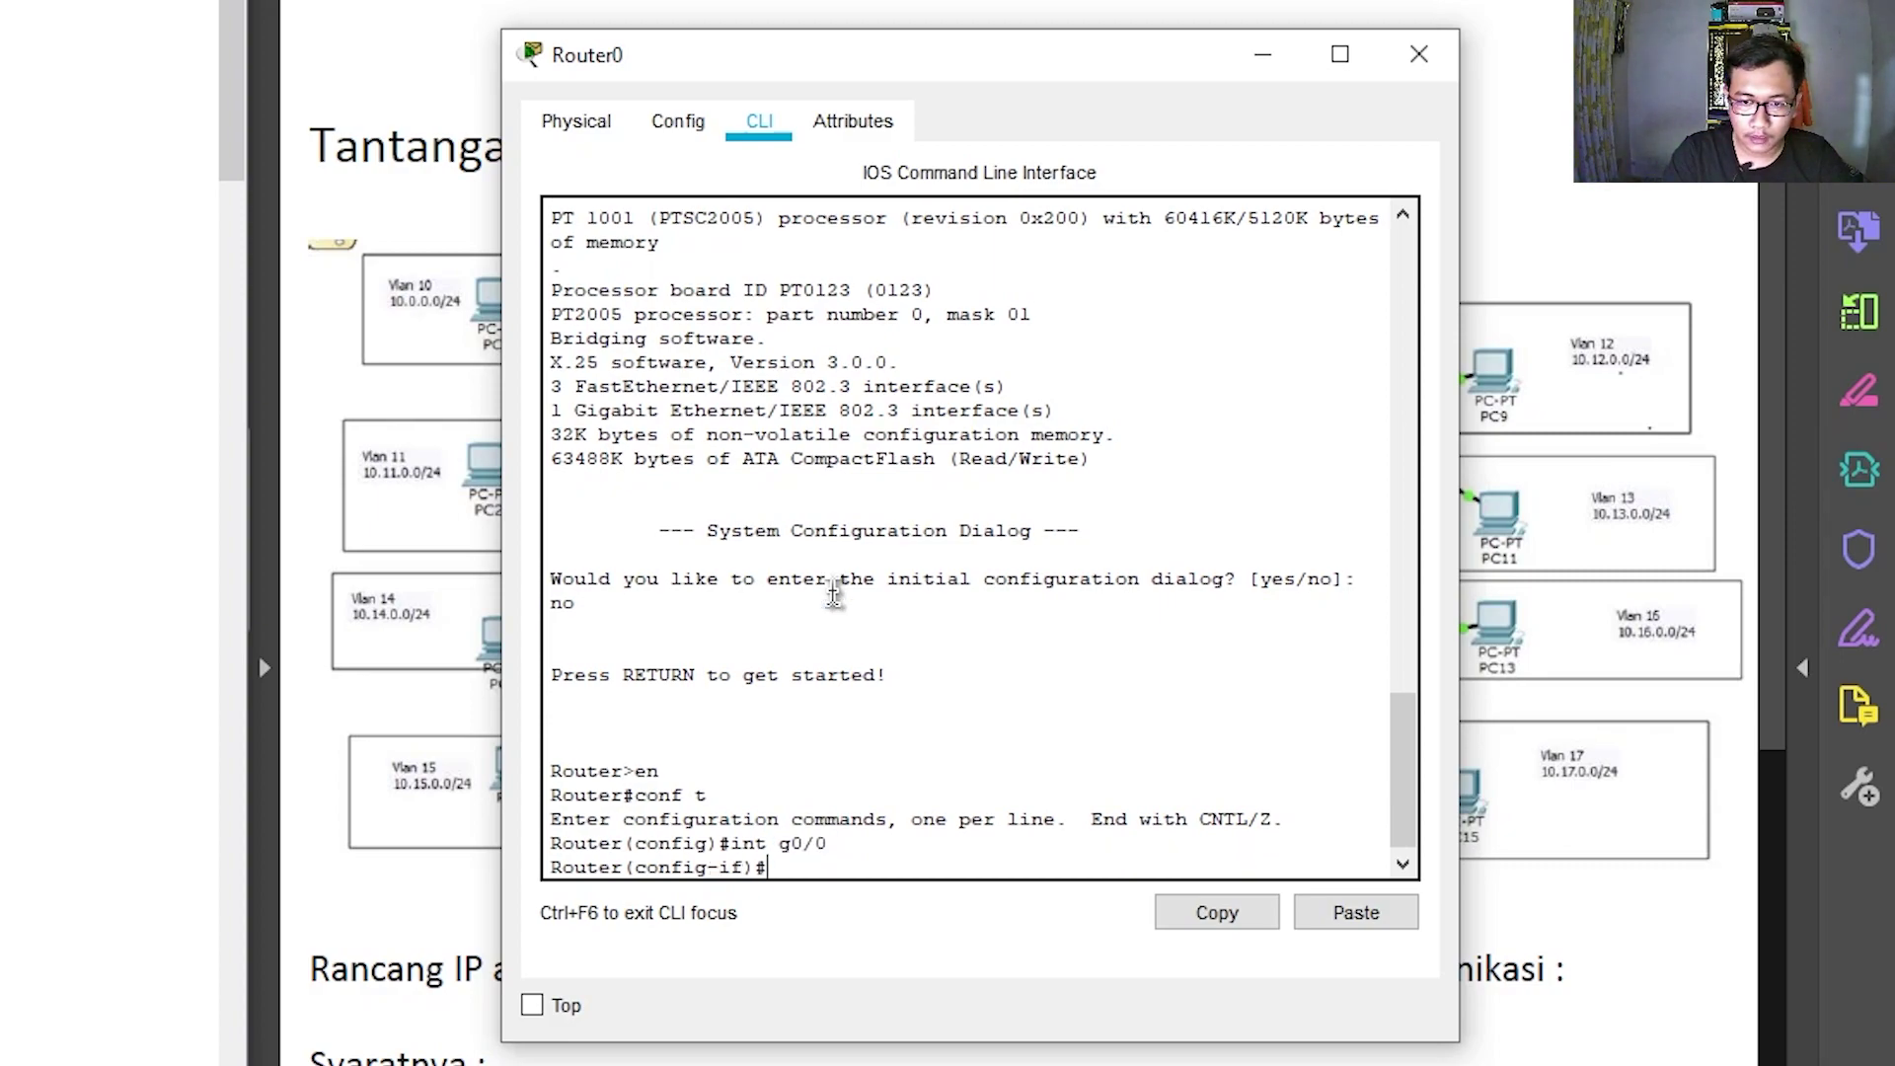
{"action": "type", "text": "s"}
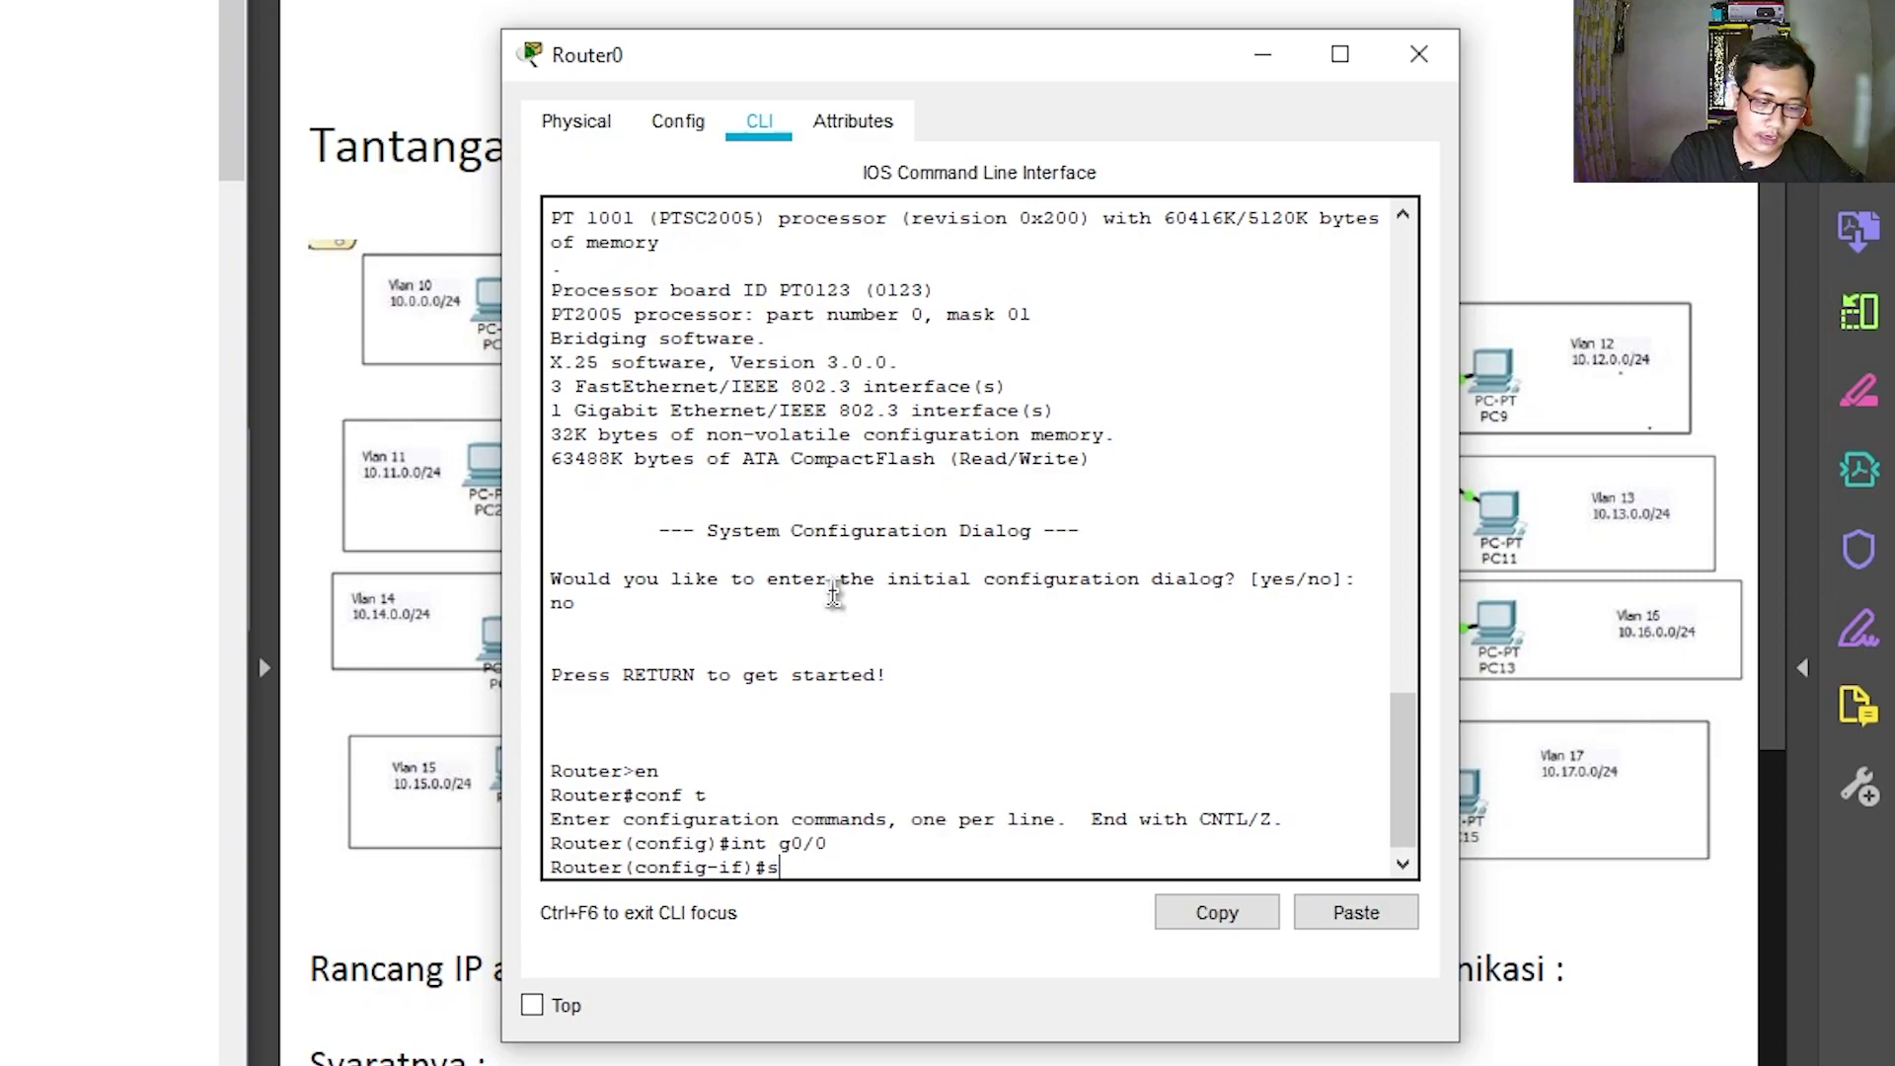
{"action": "key", "text": "BackSpace"}
{"action": "type", "text": "no sh"}
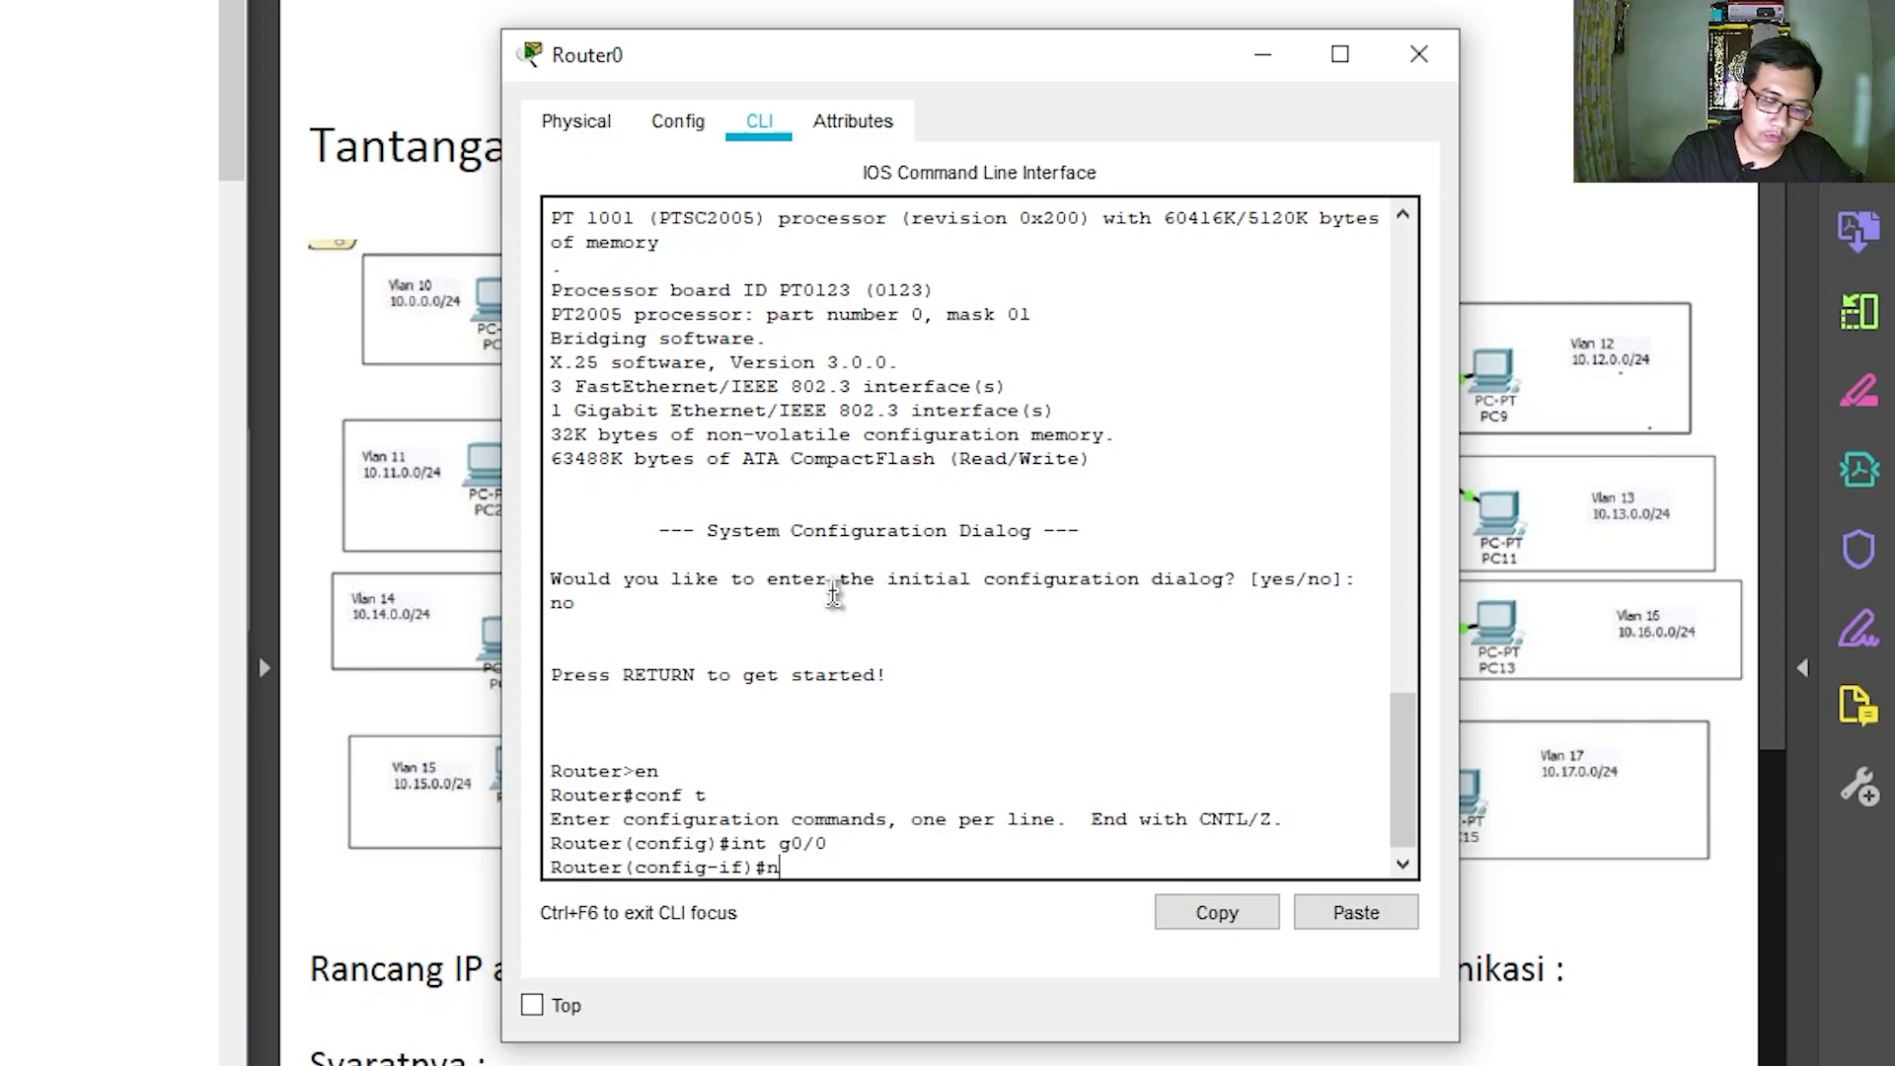
{"action": "type", "text": "ut"}
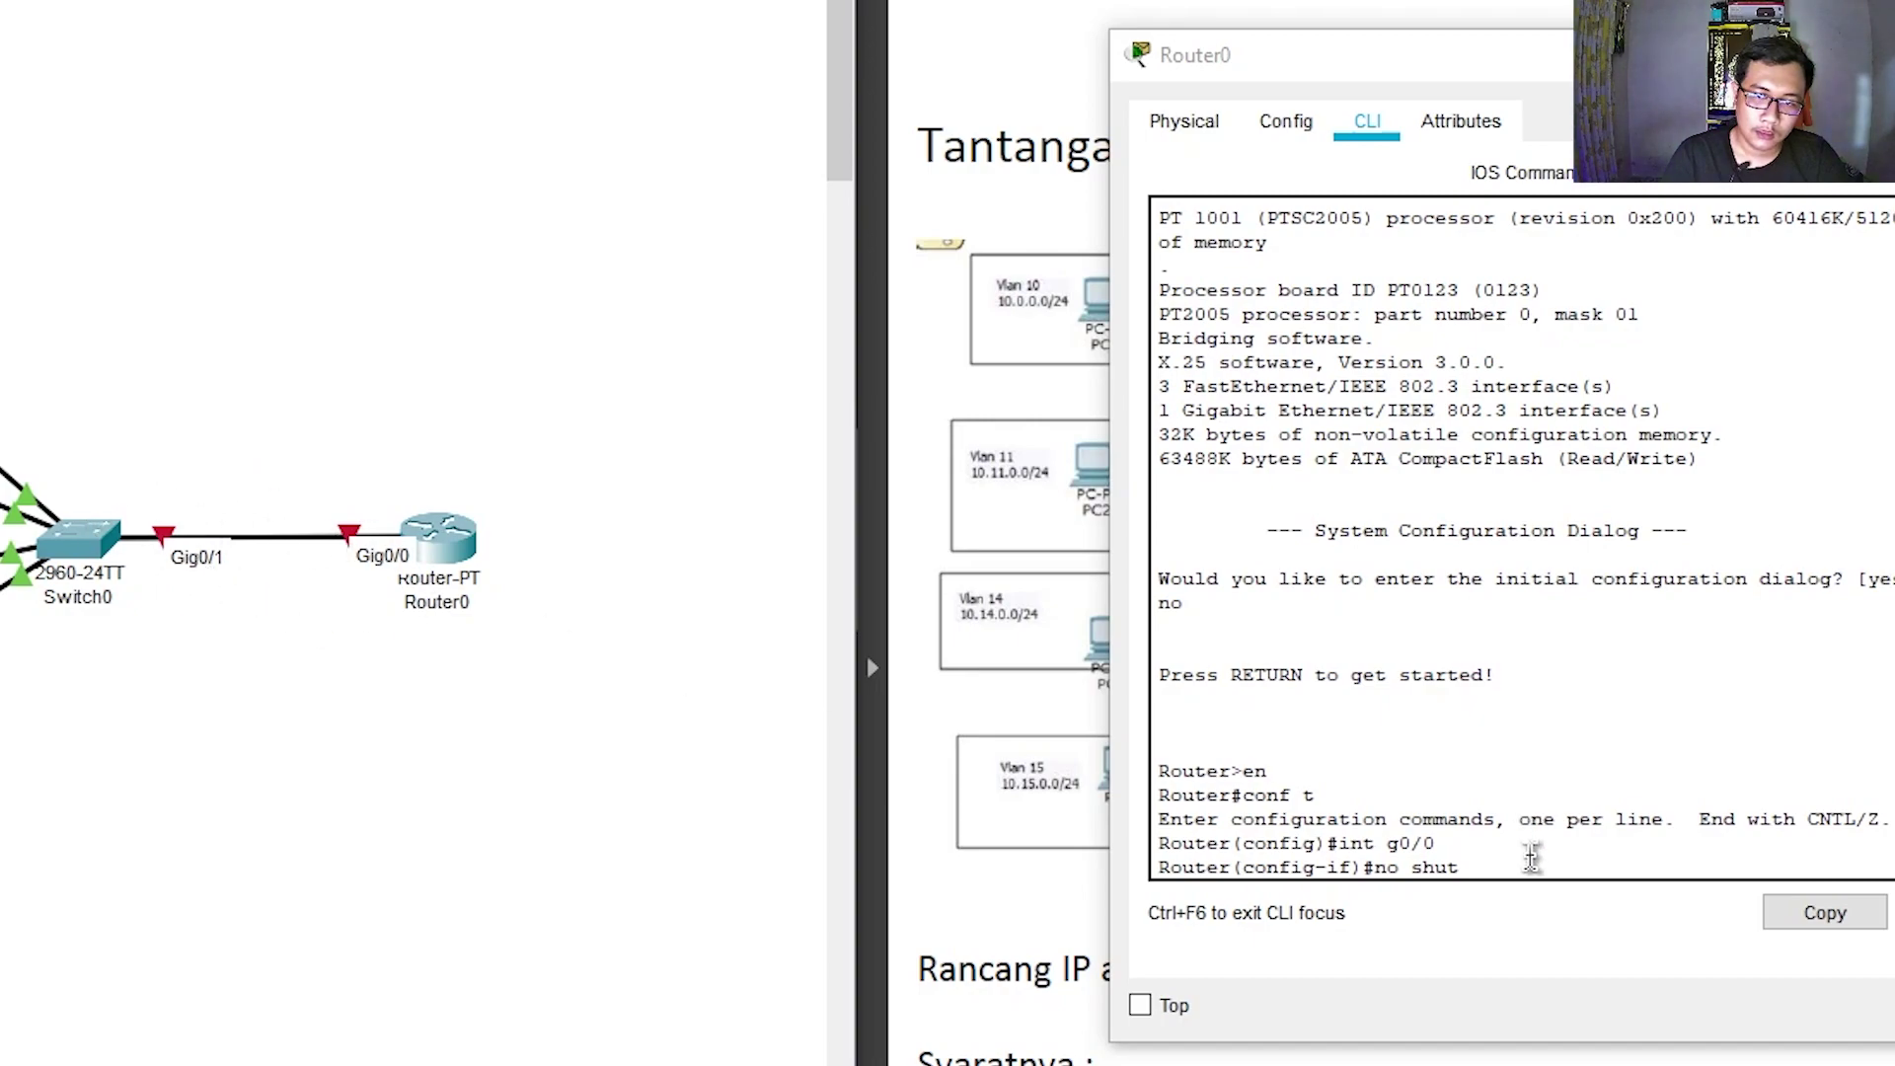
{"action": "left_click", "coordinate": [1531, 869]}
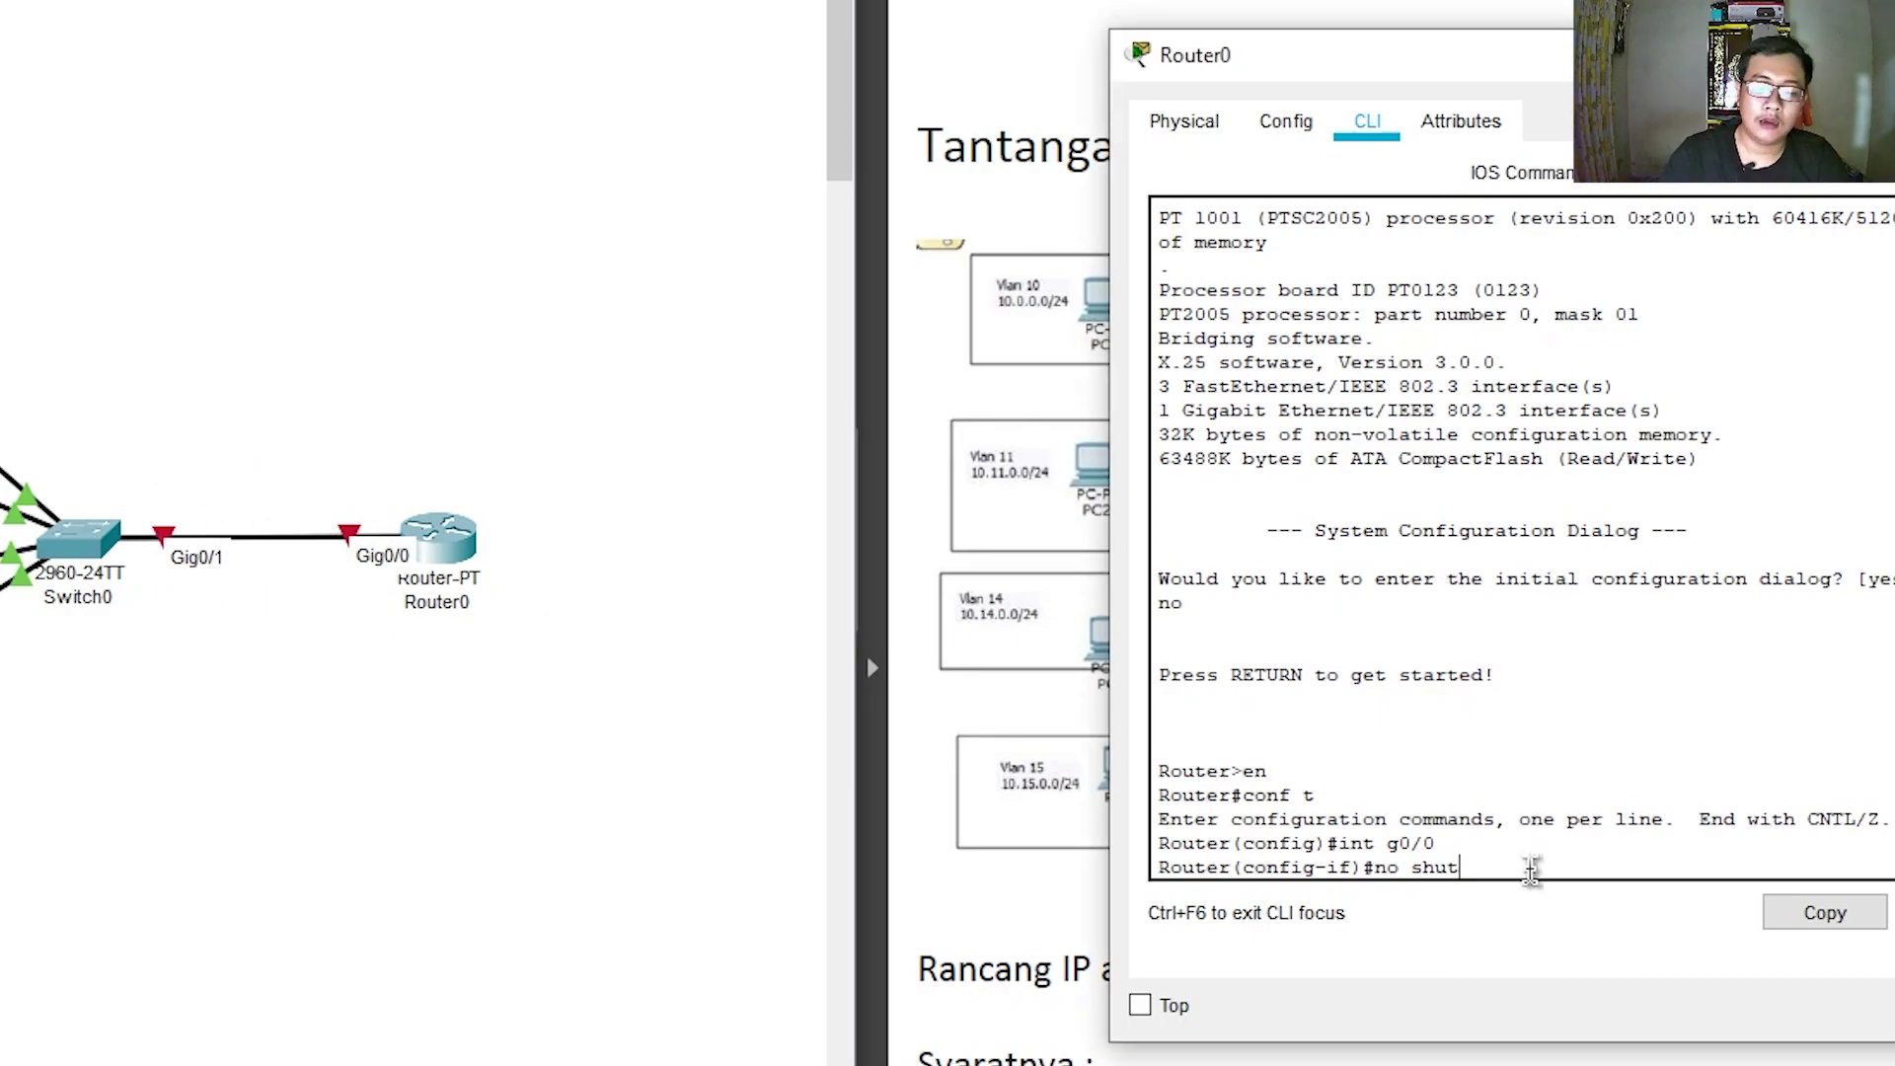
{"action": "key", "text": "Return"}
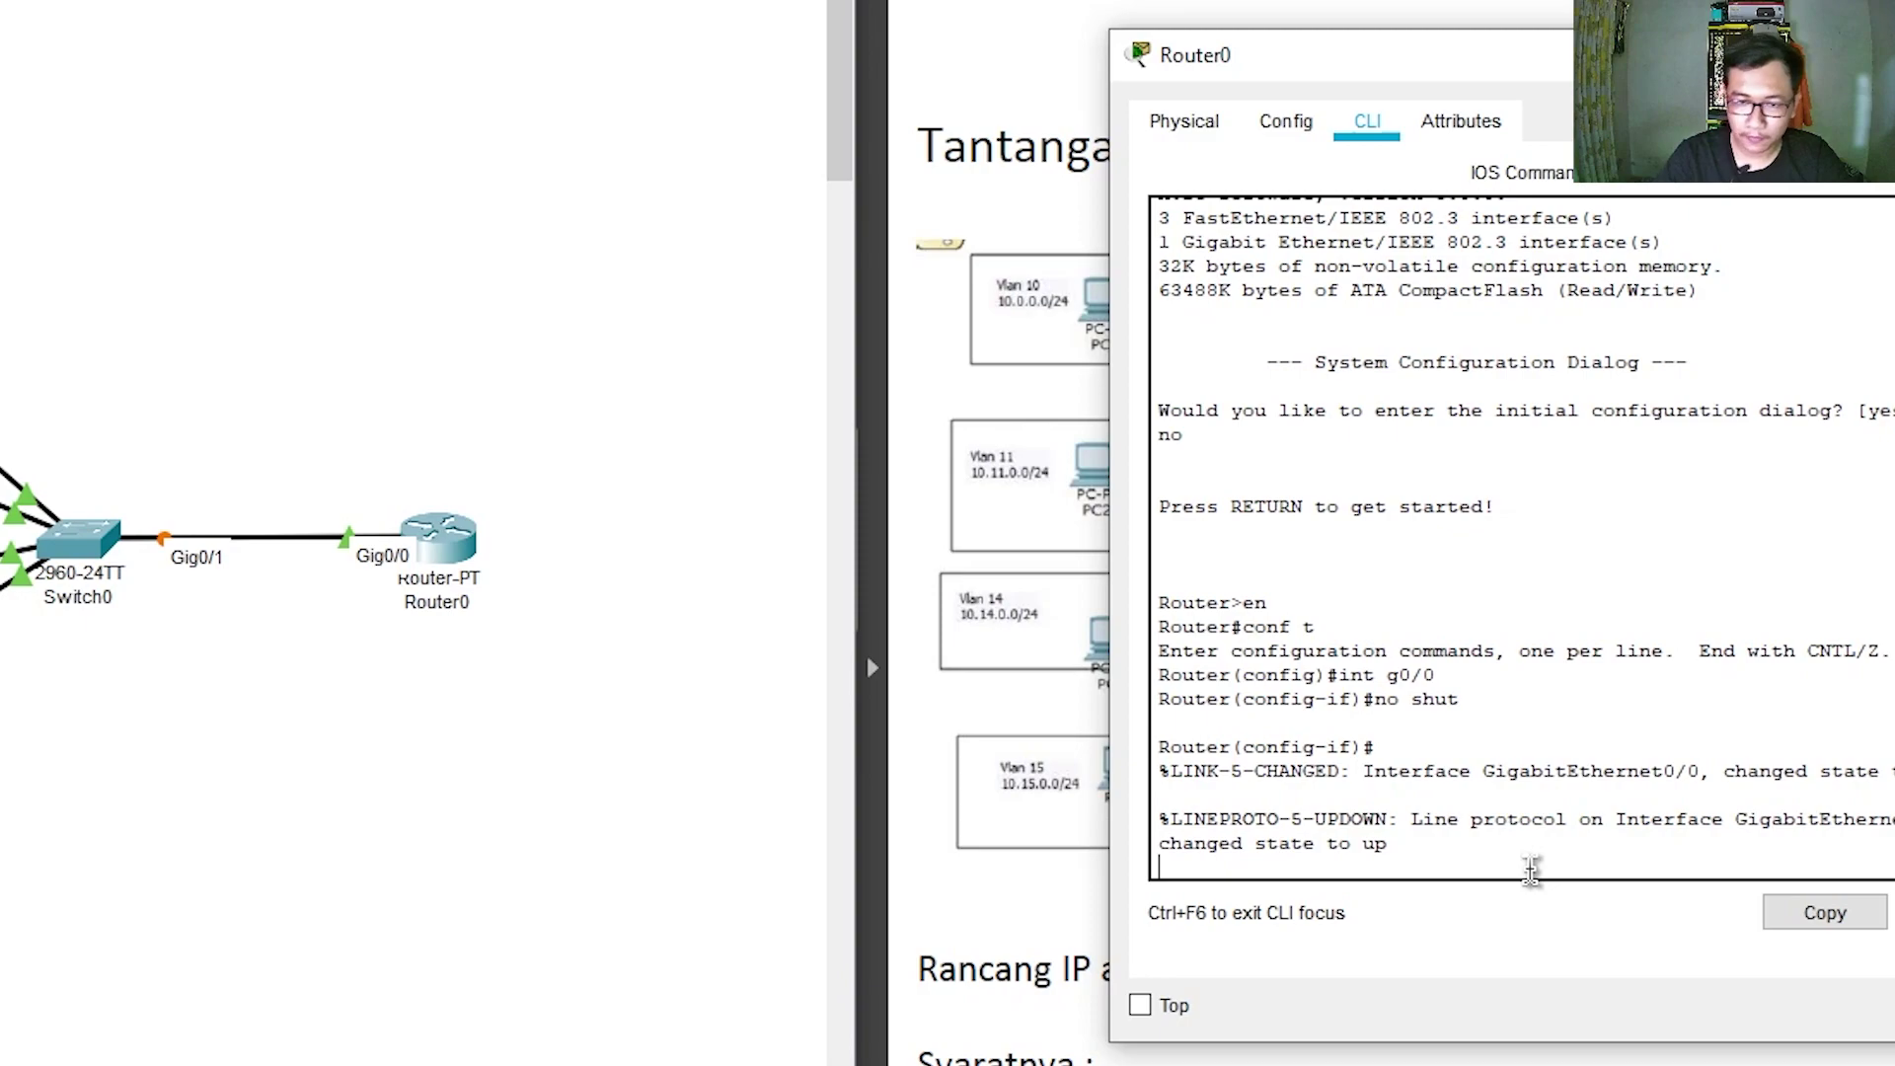
{"action": "left_click_drag", "start_coordinate": [1157, 844], "coordinate": [1475, 839]}
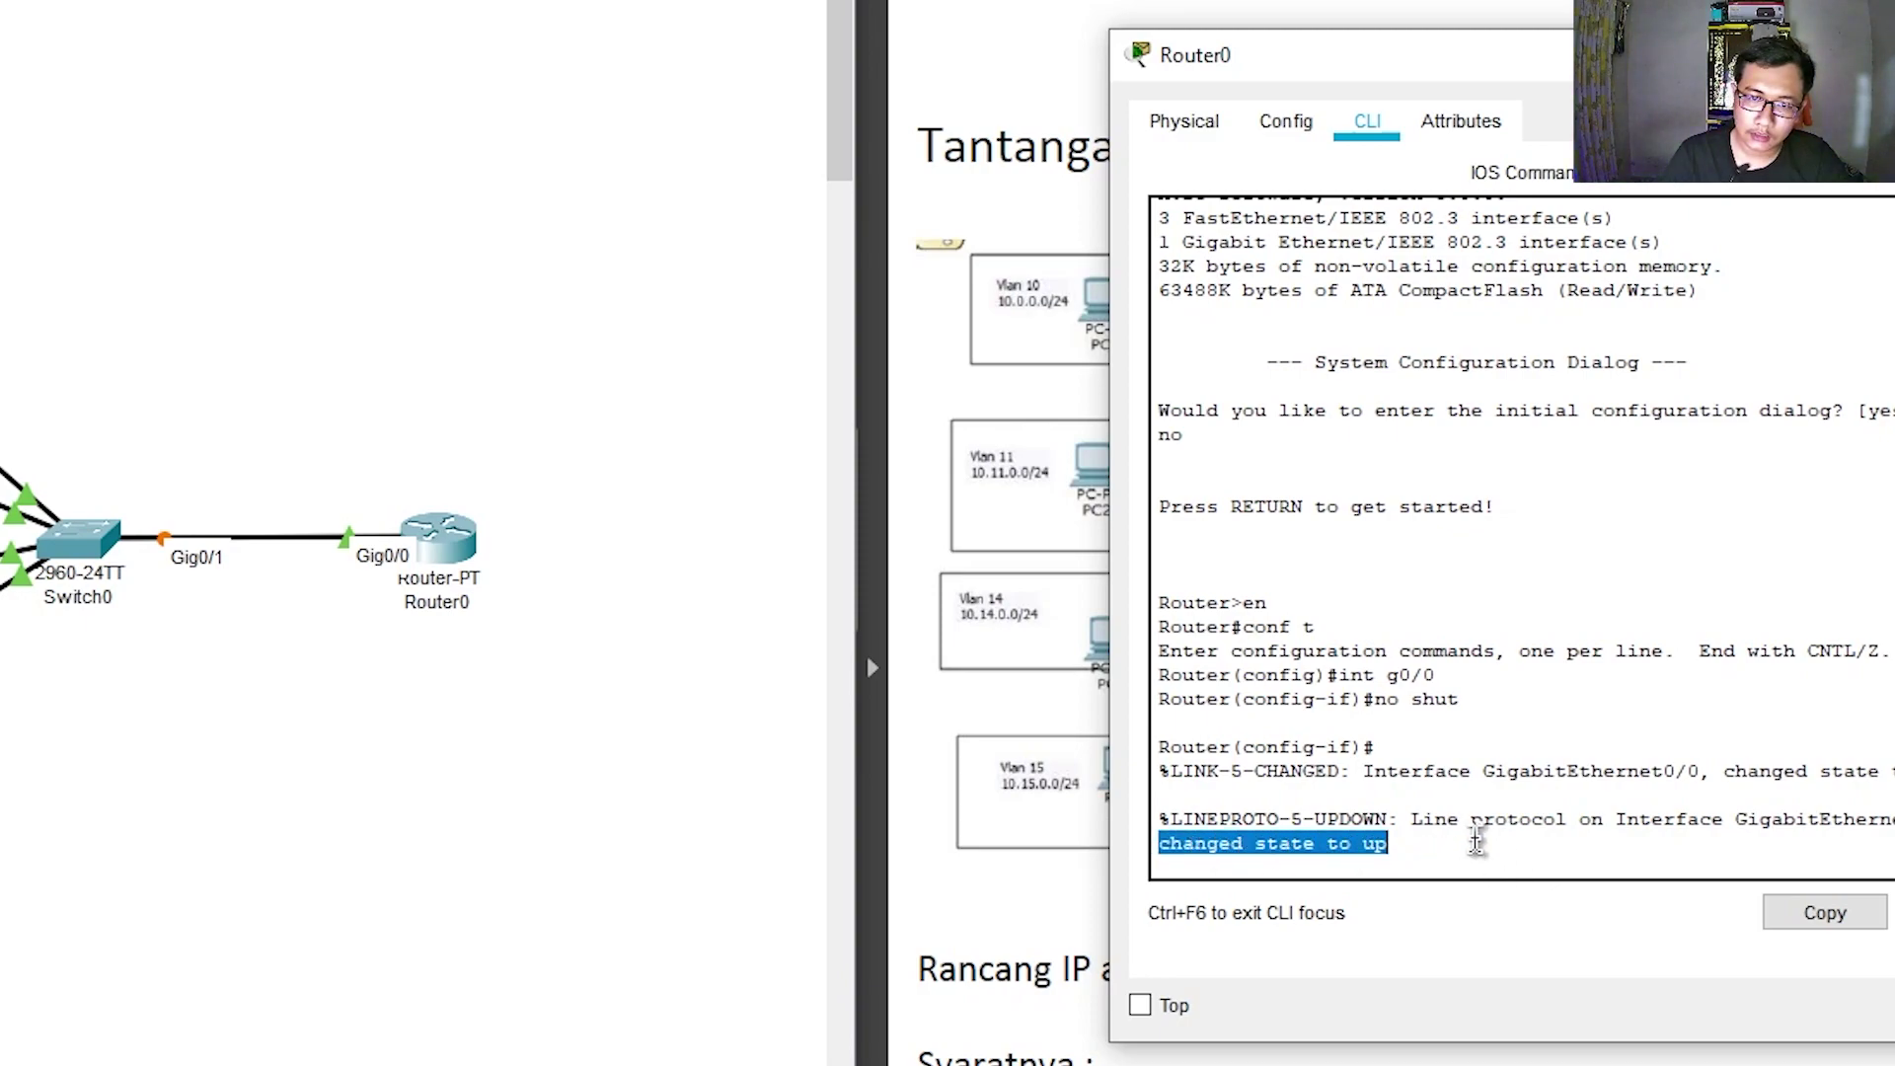
{"action": "left_click", "coordinate": [1540, 866]}
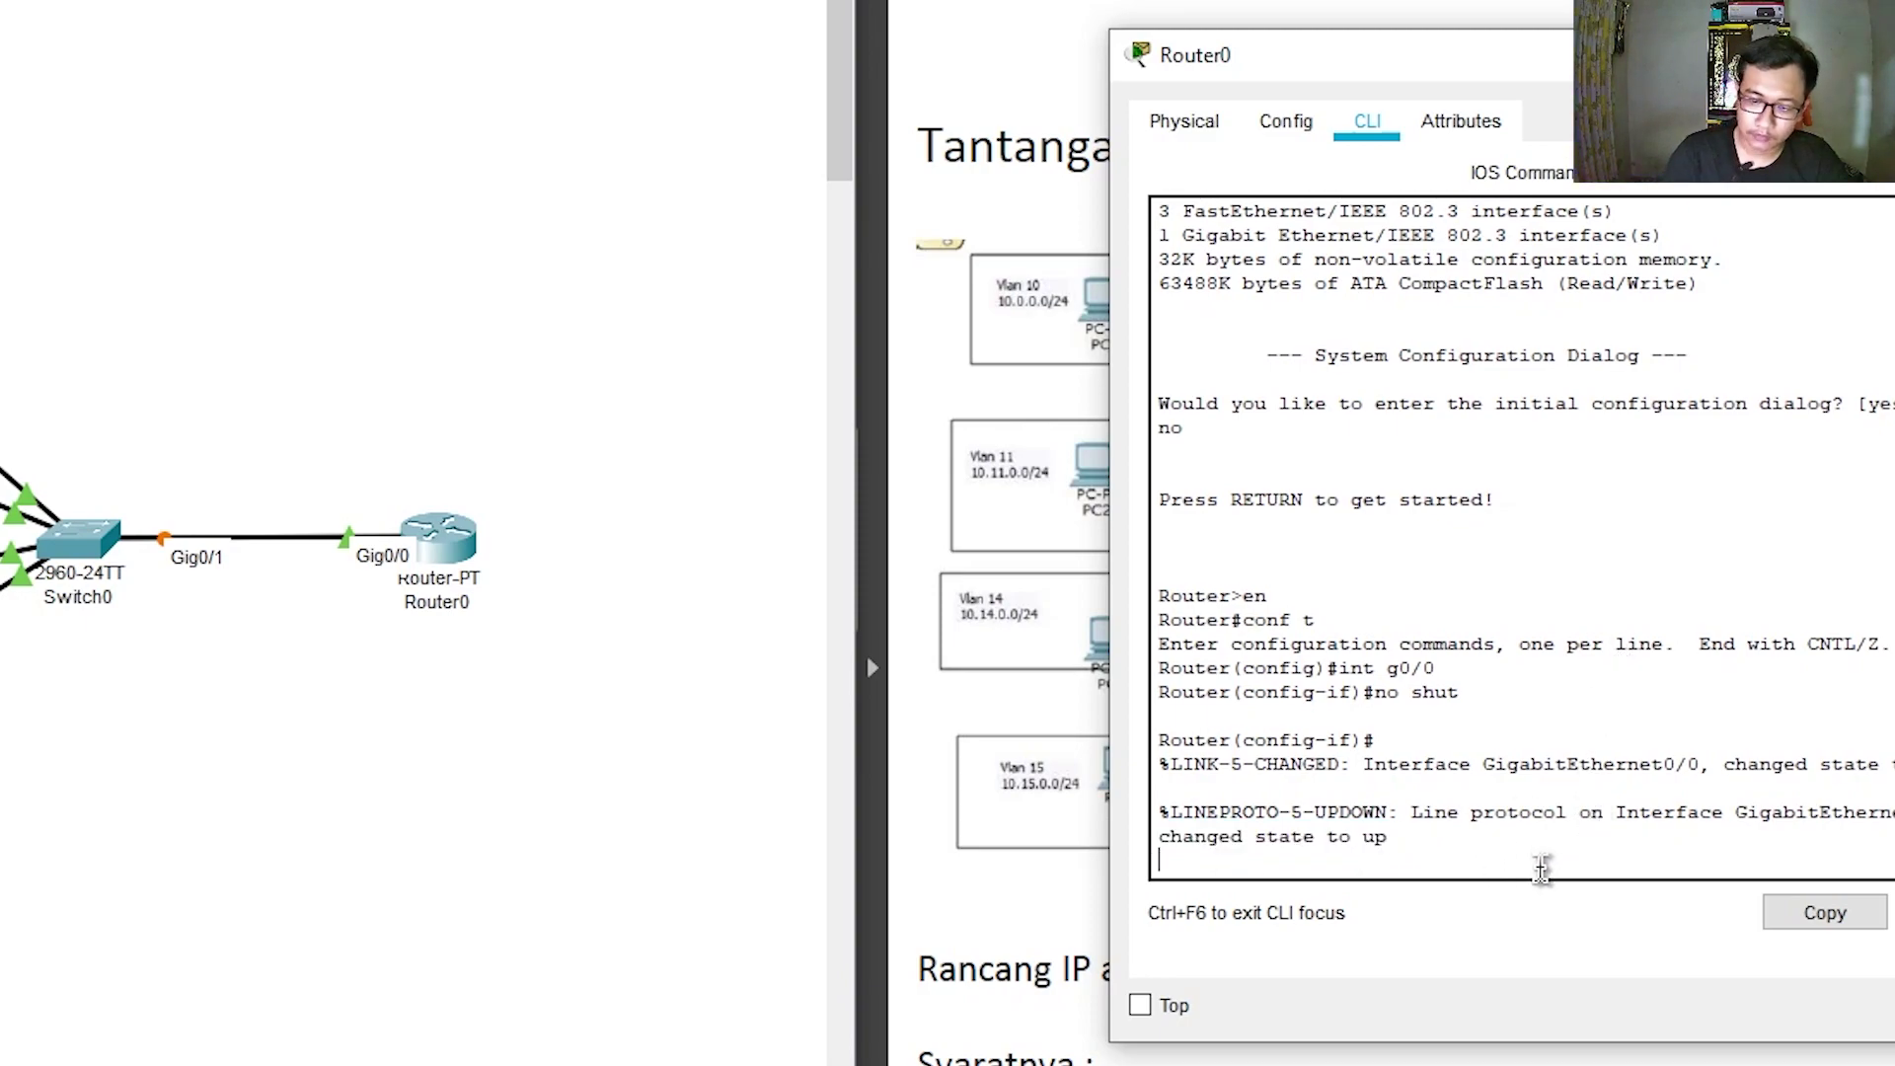
{"action": "key", "text": "Return"}
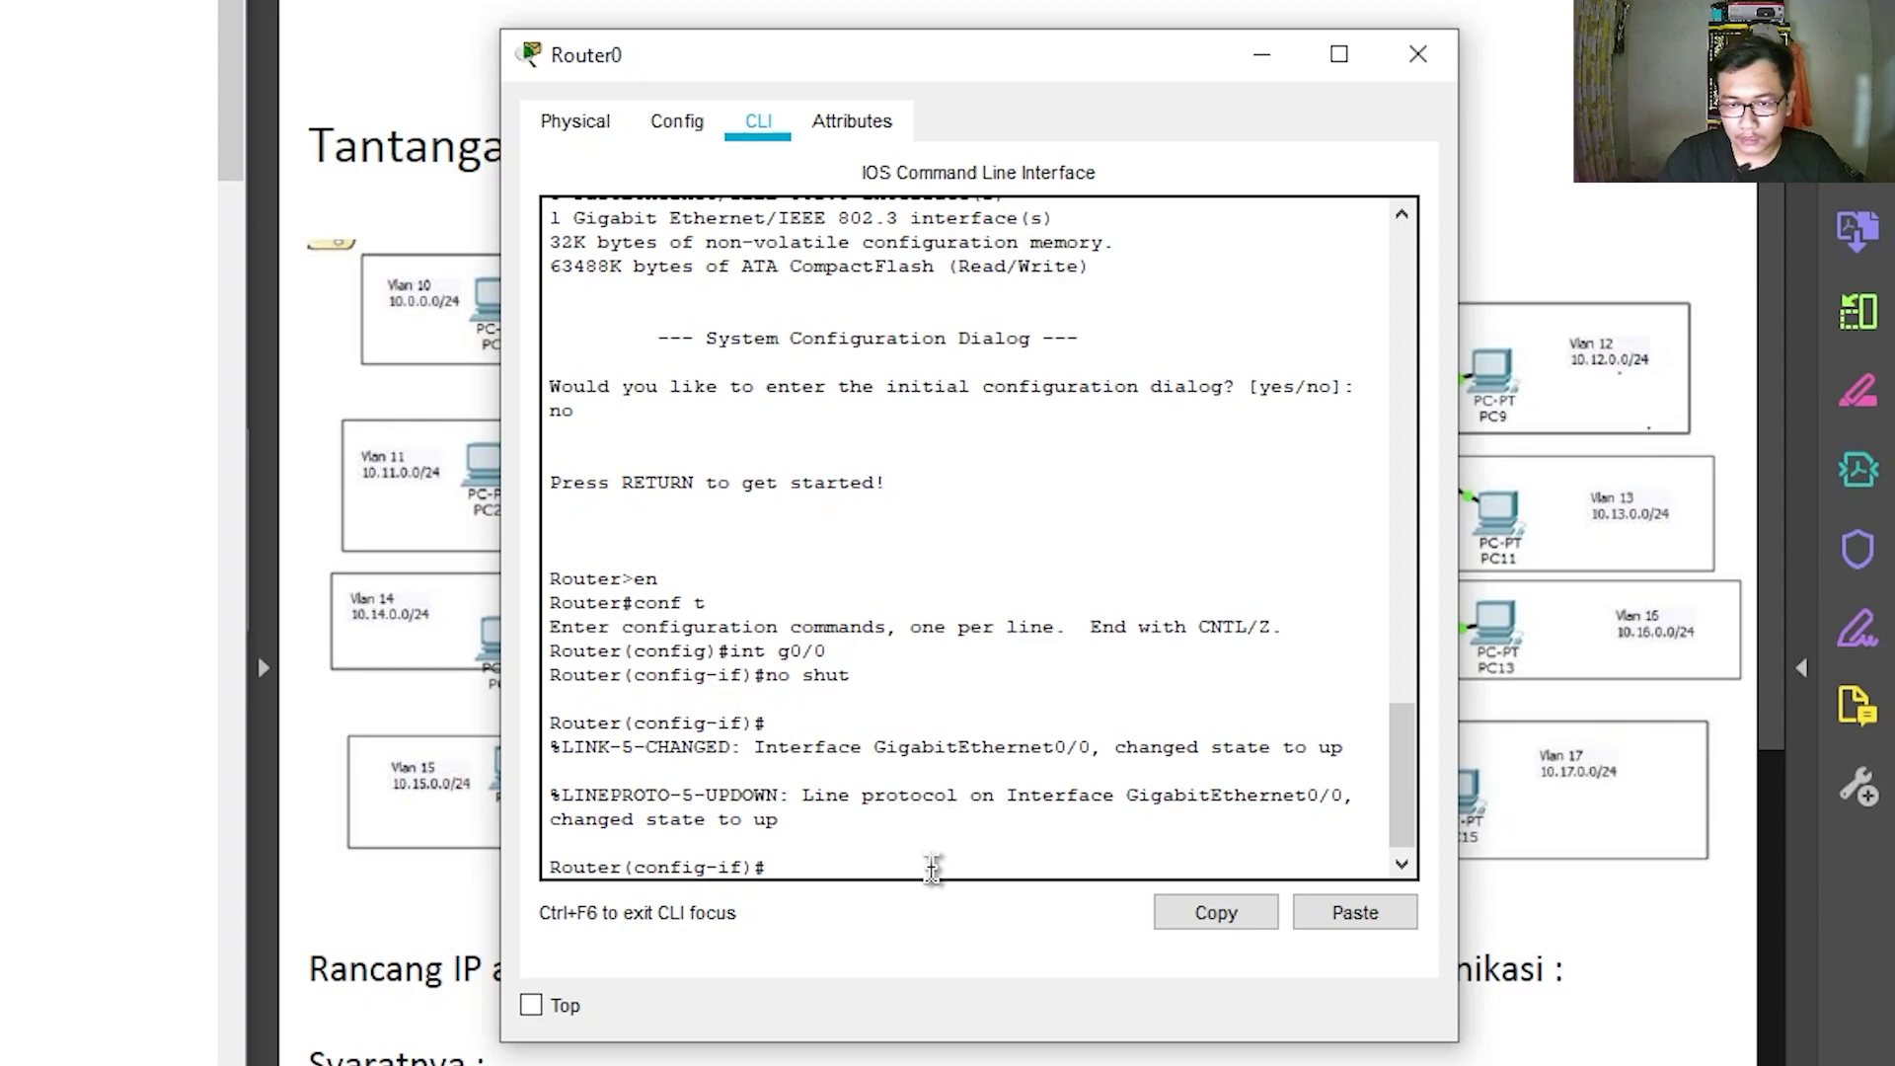
Create subinterface g0/0.10 on Router0 for VLAN 10
{"action": "key", "text": "Up"}
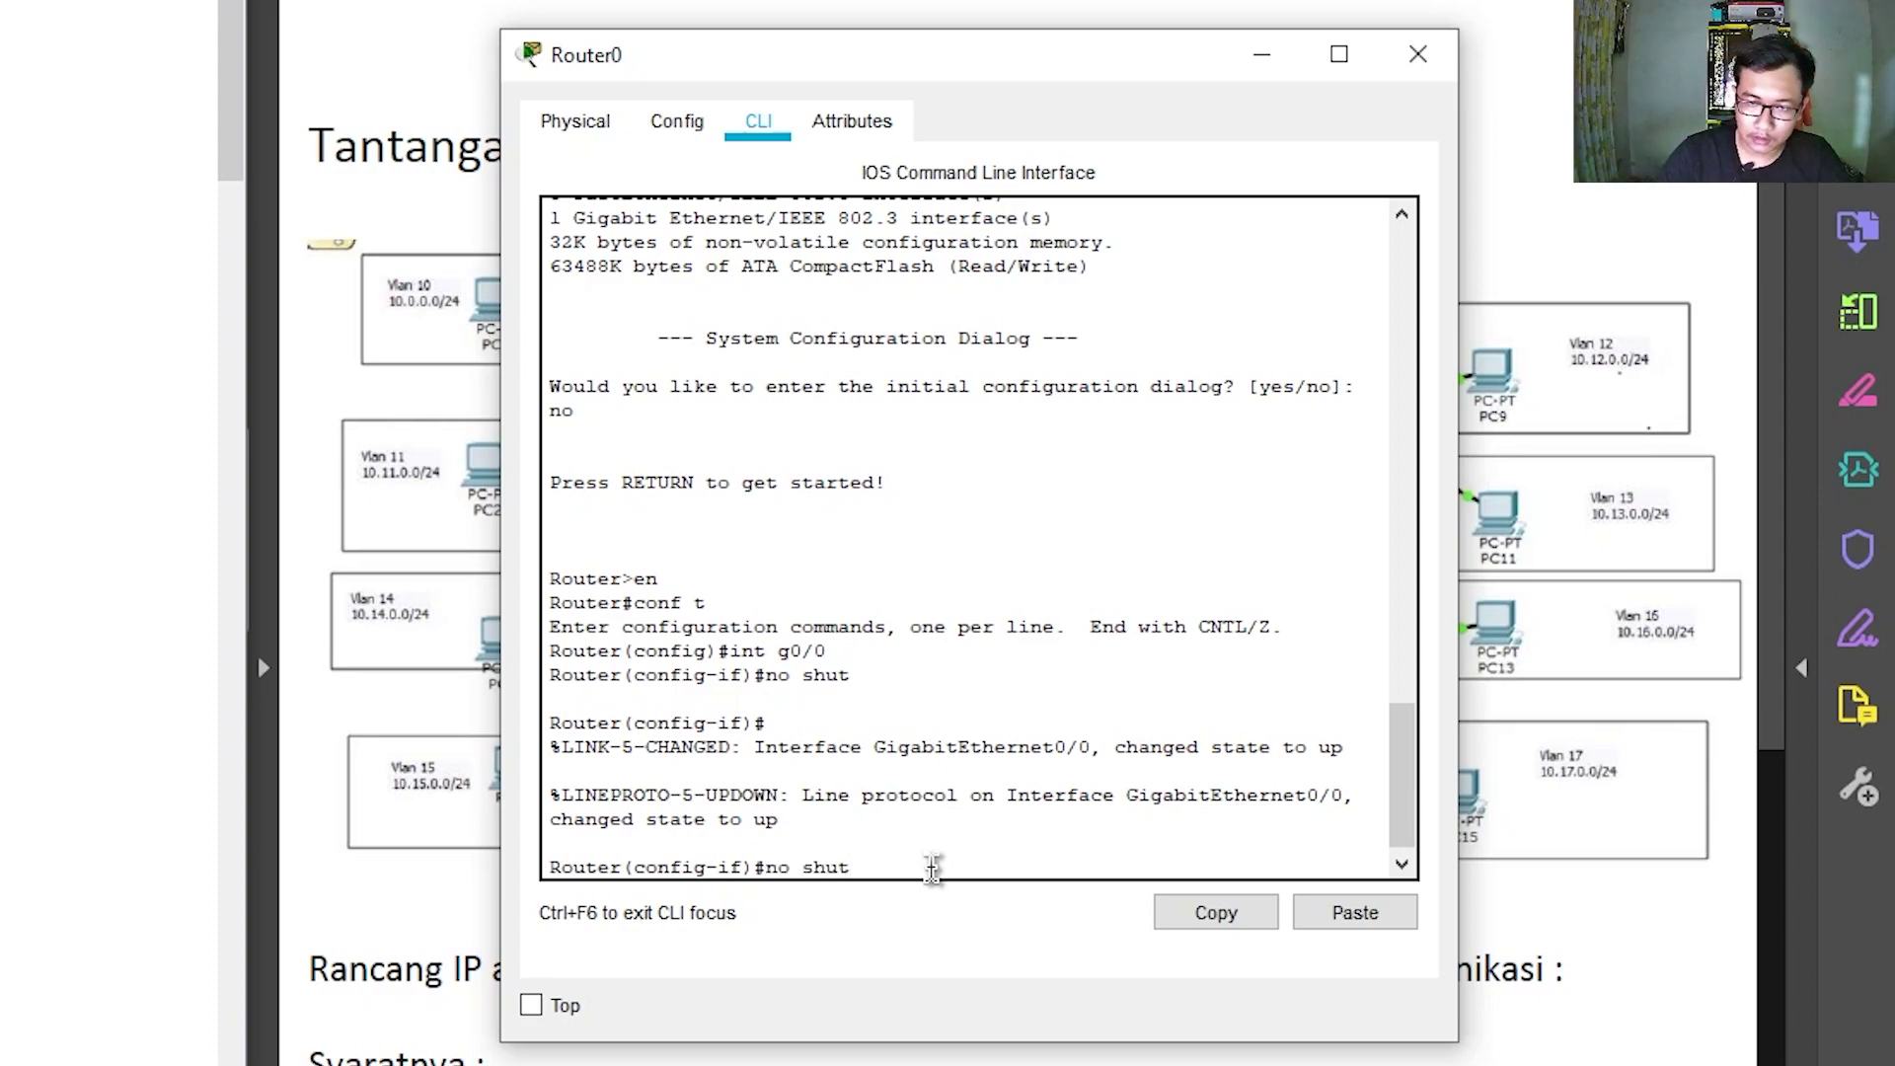
{"action": "key", "text": "Up"}
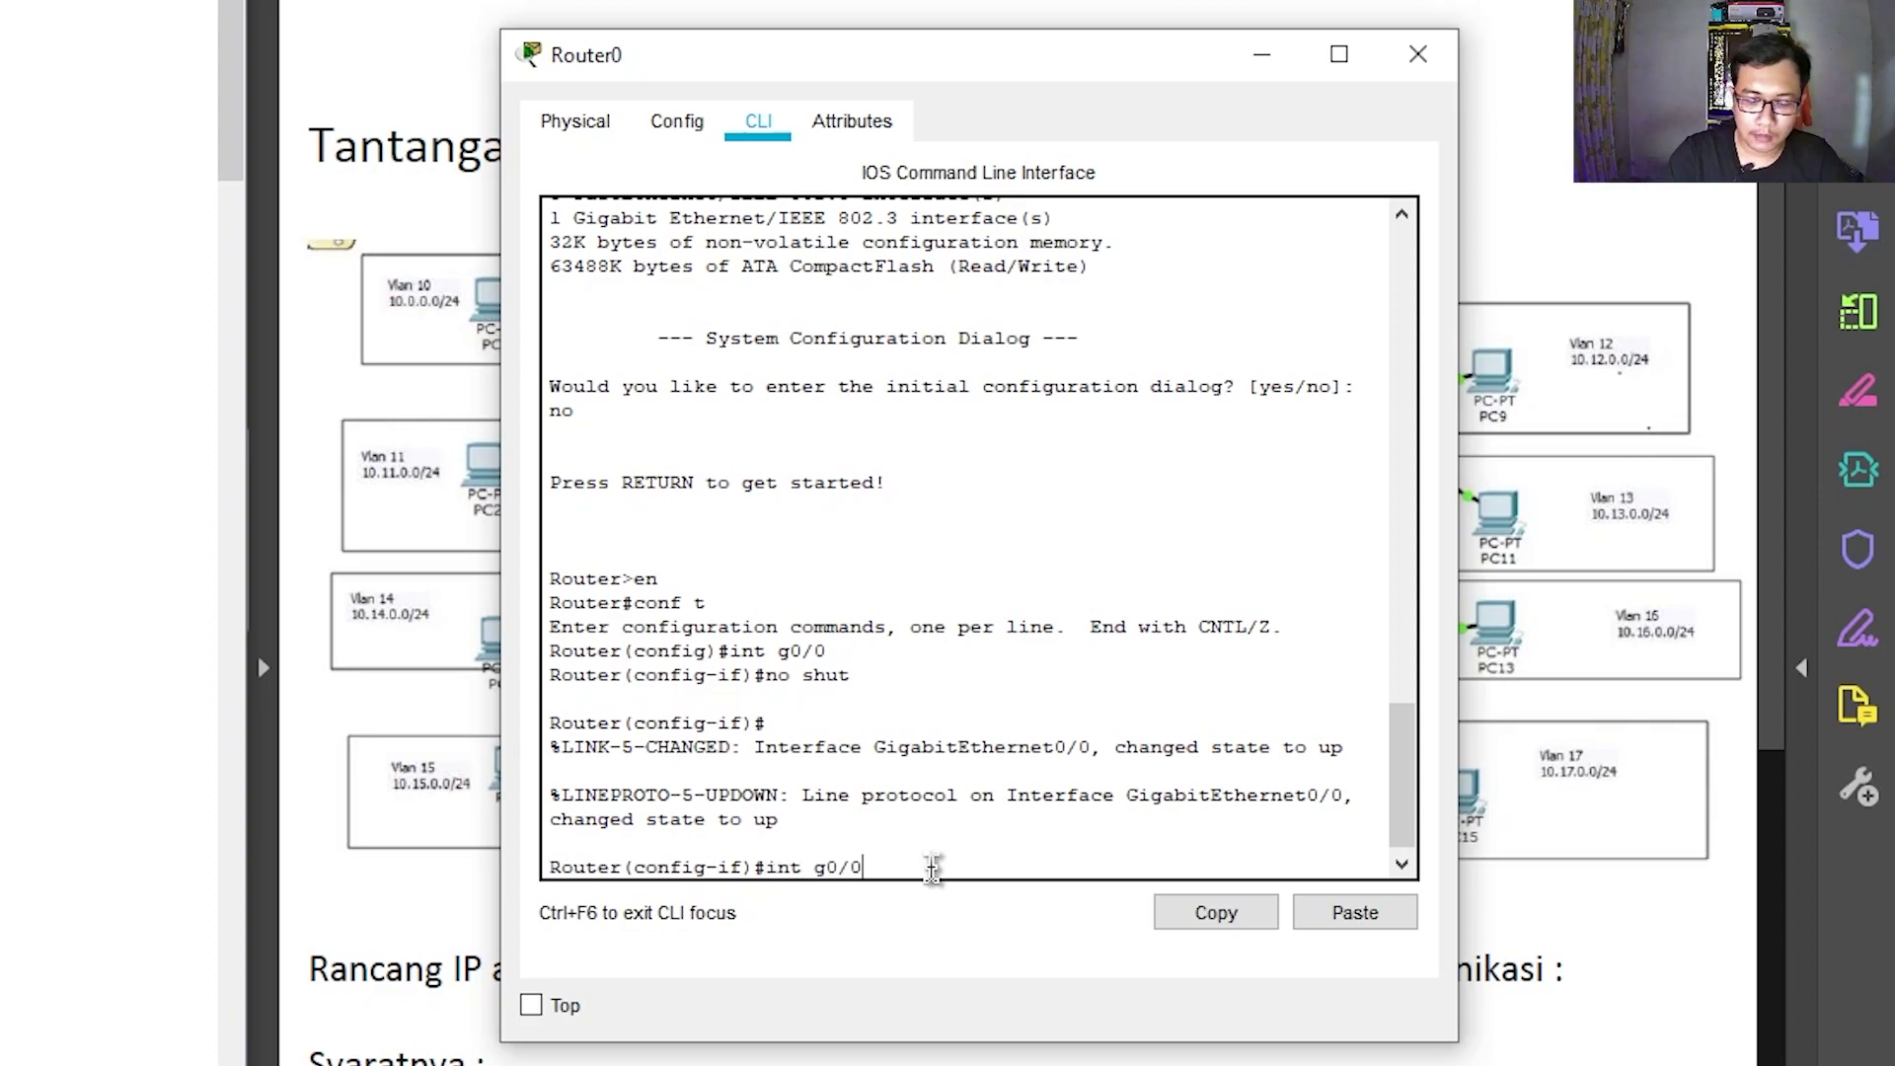
{"action": "type", "text": ".10"}
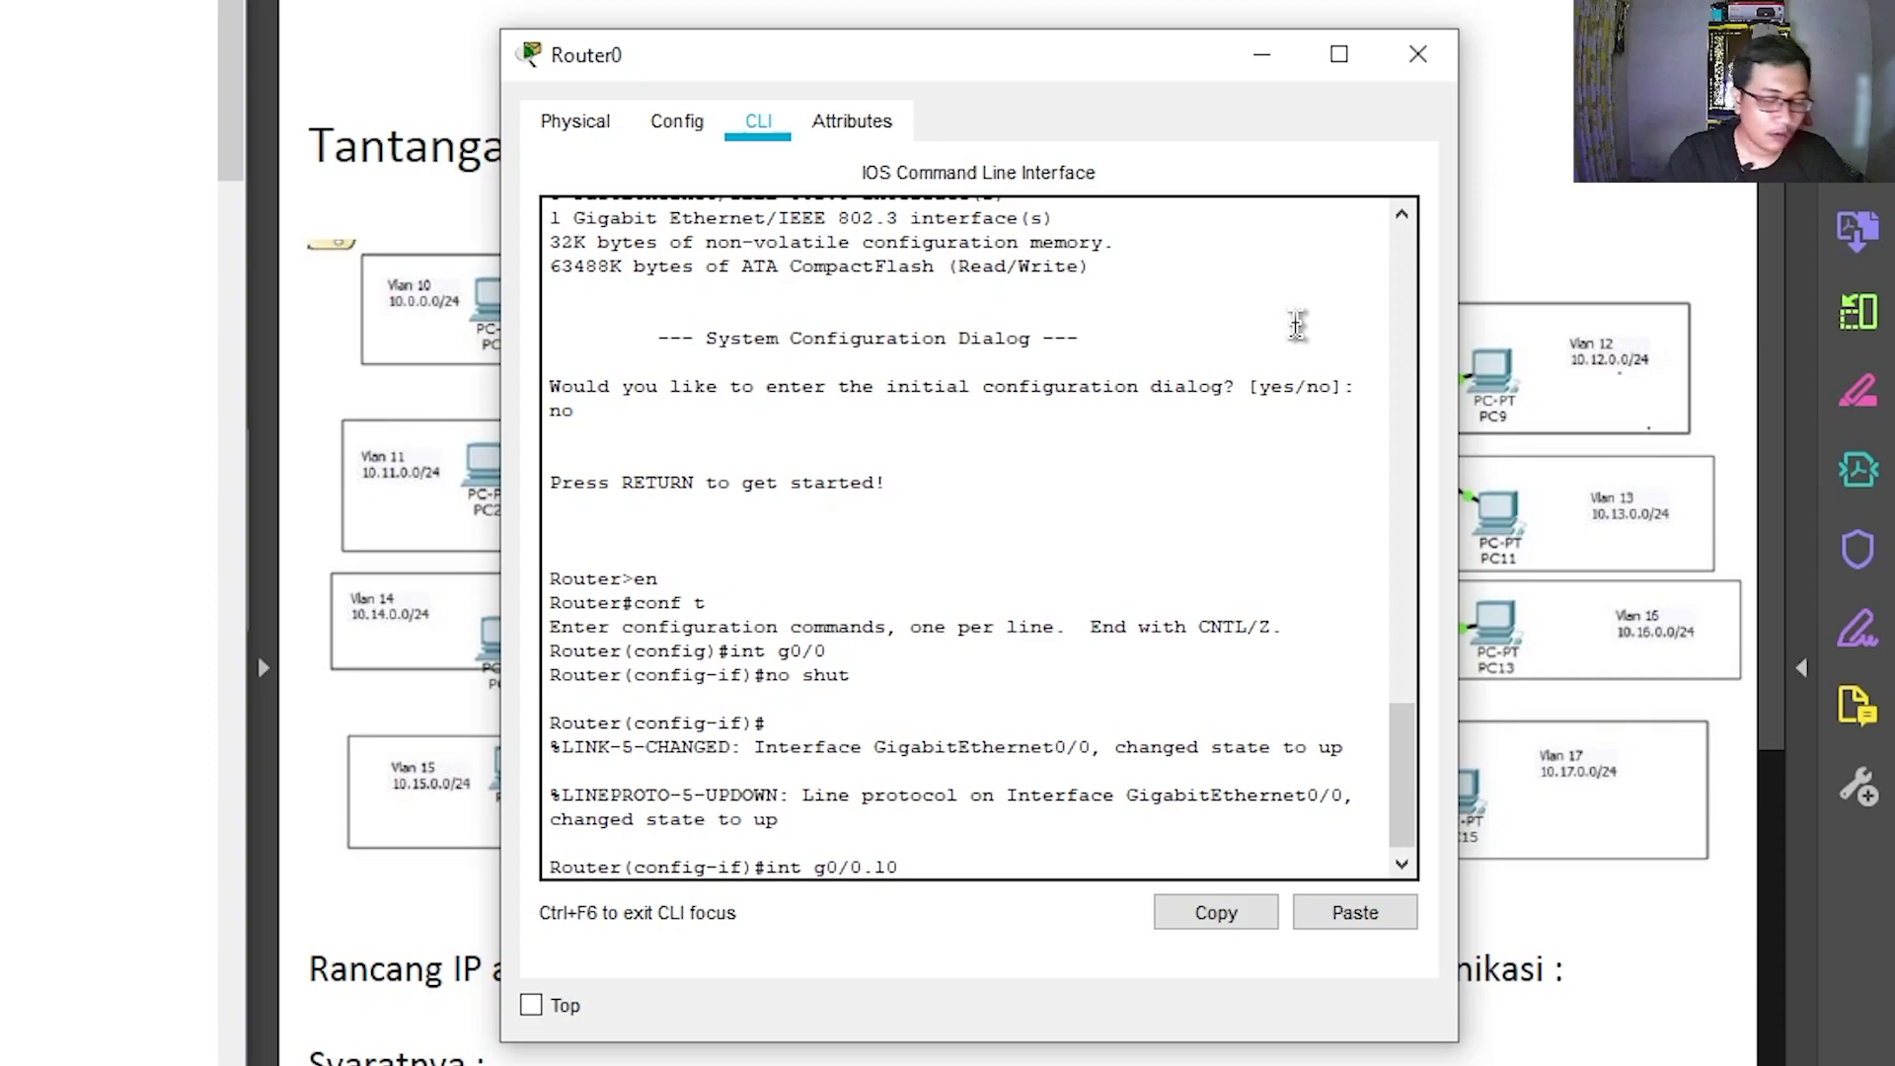
{"action": "key", "text": "Return"}
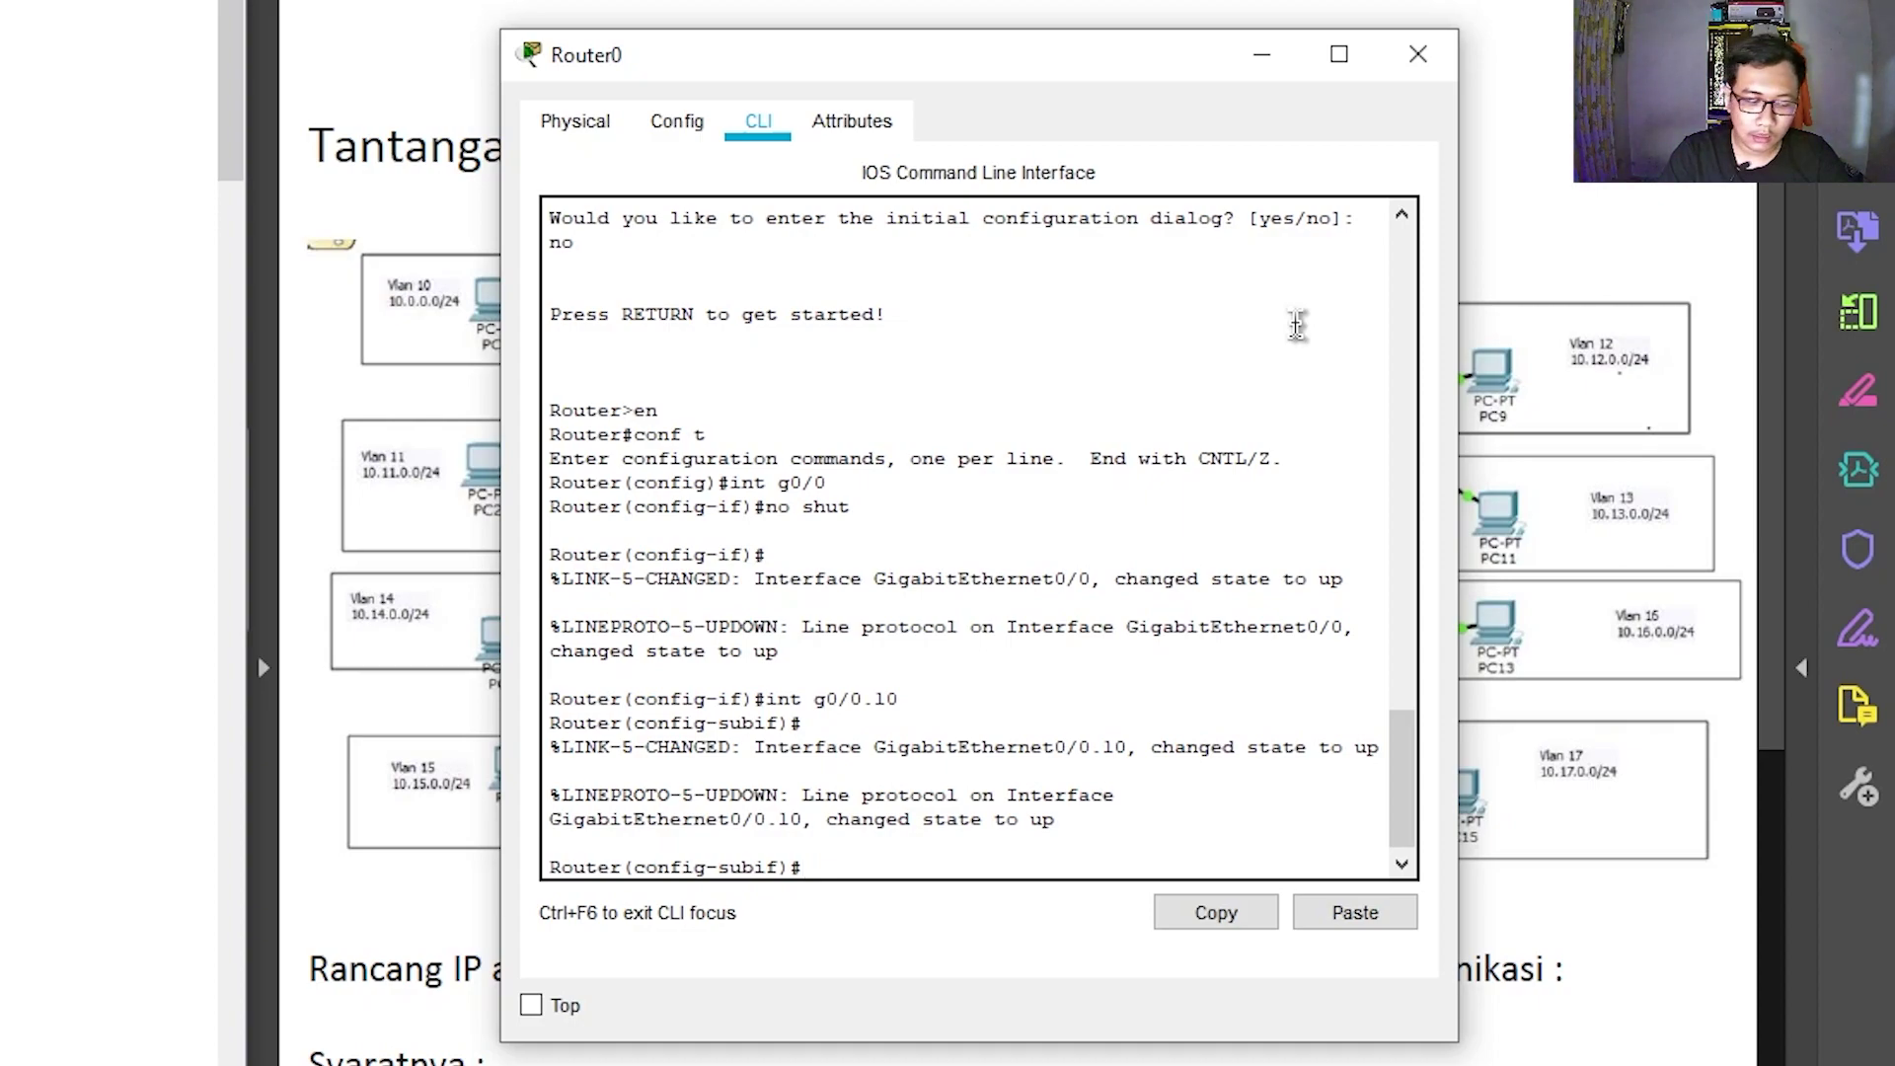
Set the encapsulation of subinterface g0/0.10 to dot1Q with VLAN ID 10
{"action": "type", "text": "en"}
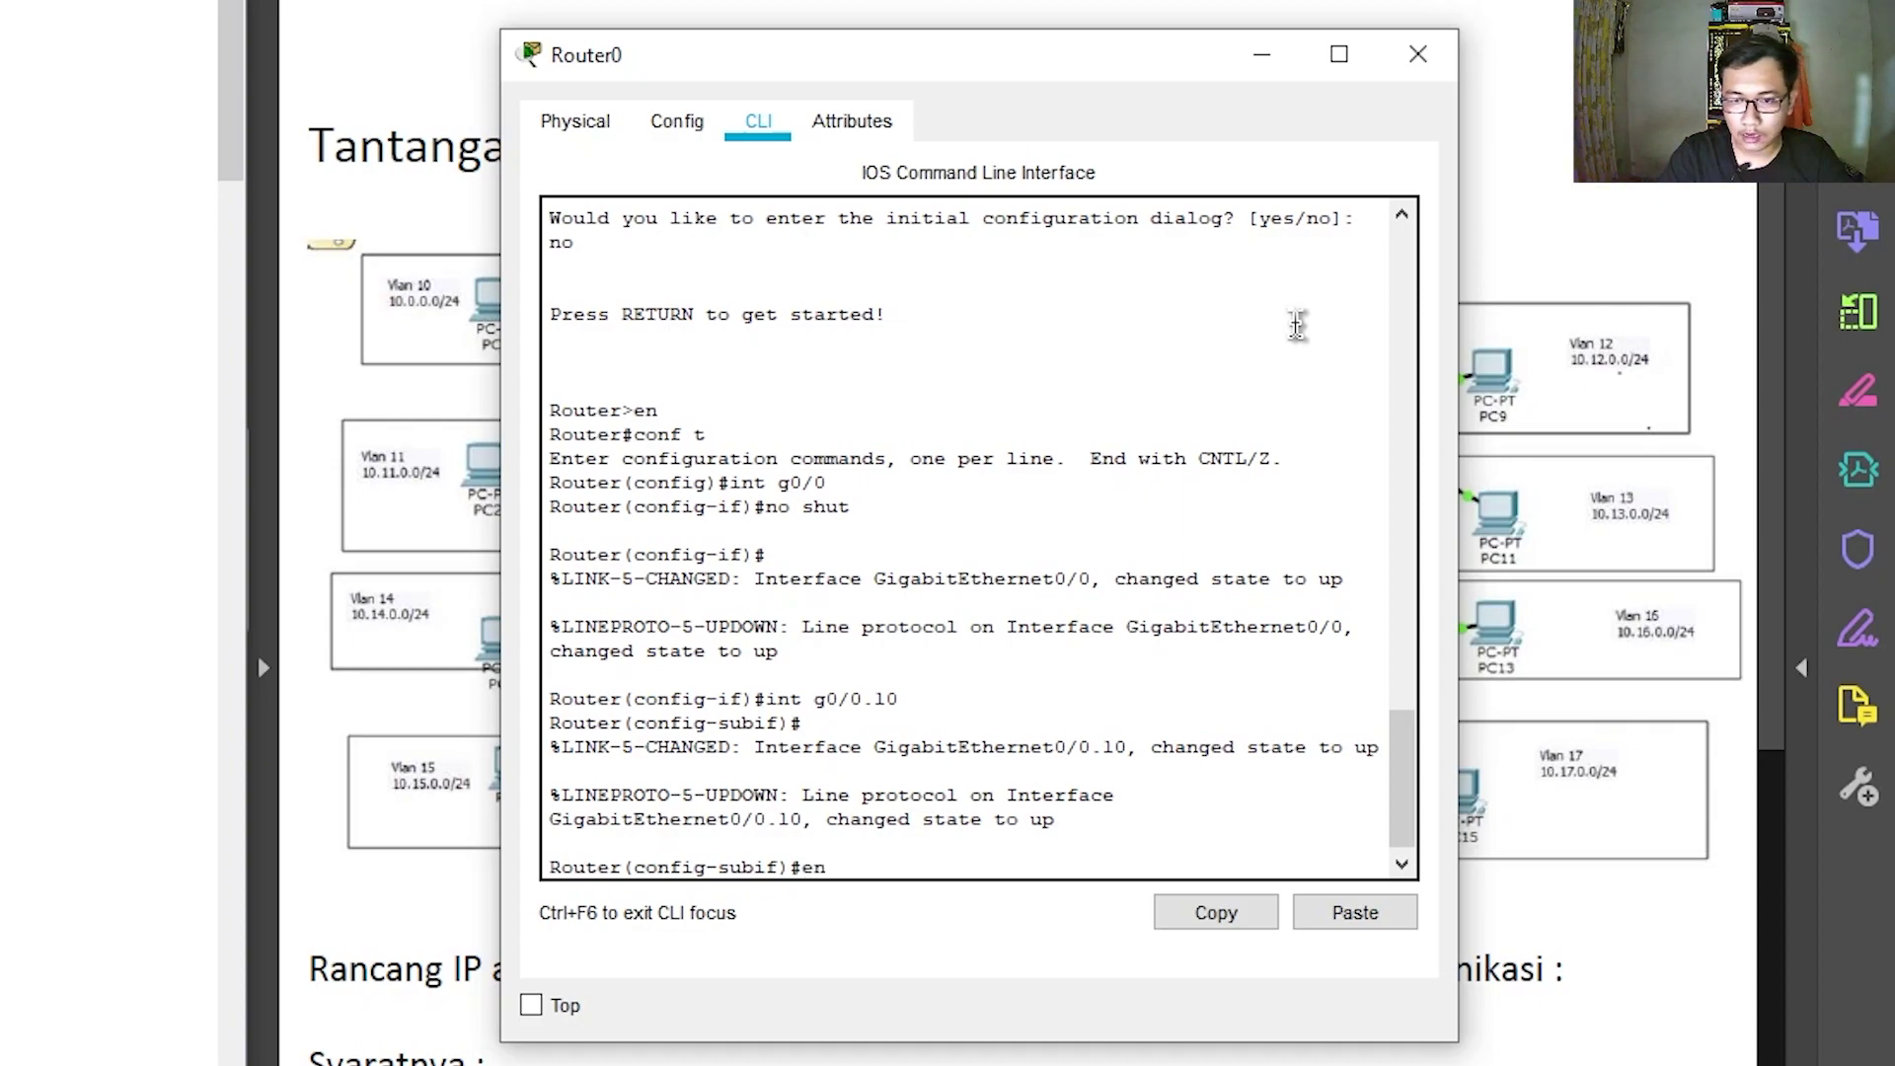
{"action": "key", "text": "Tab"}
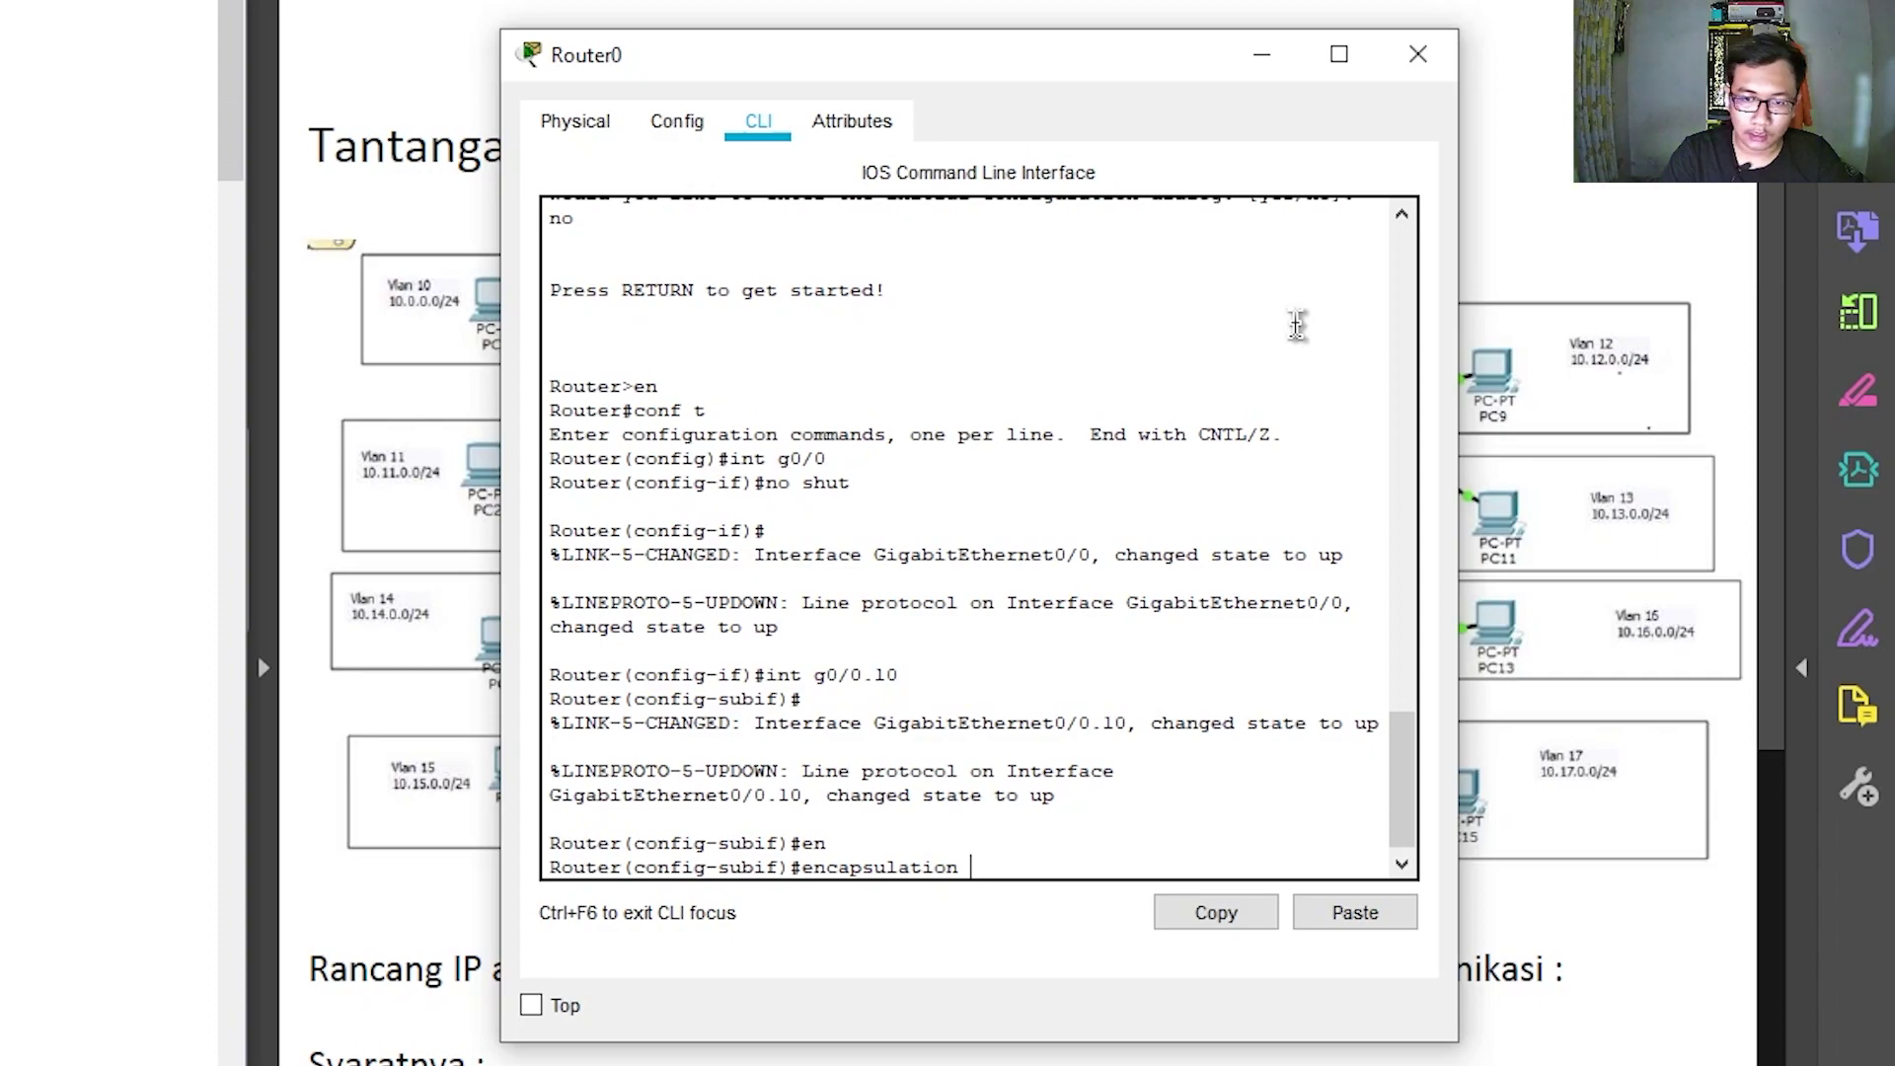
{"action": "type", "text": "do"}
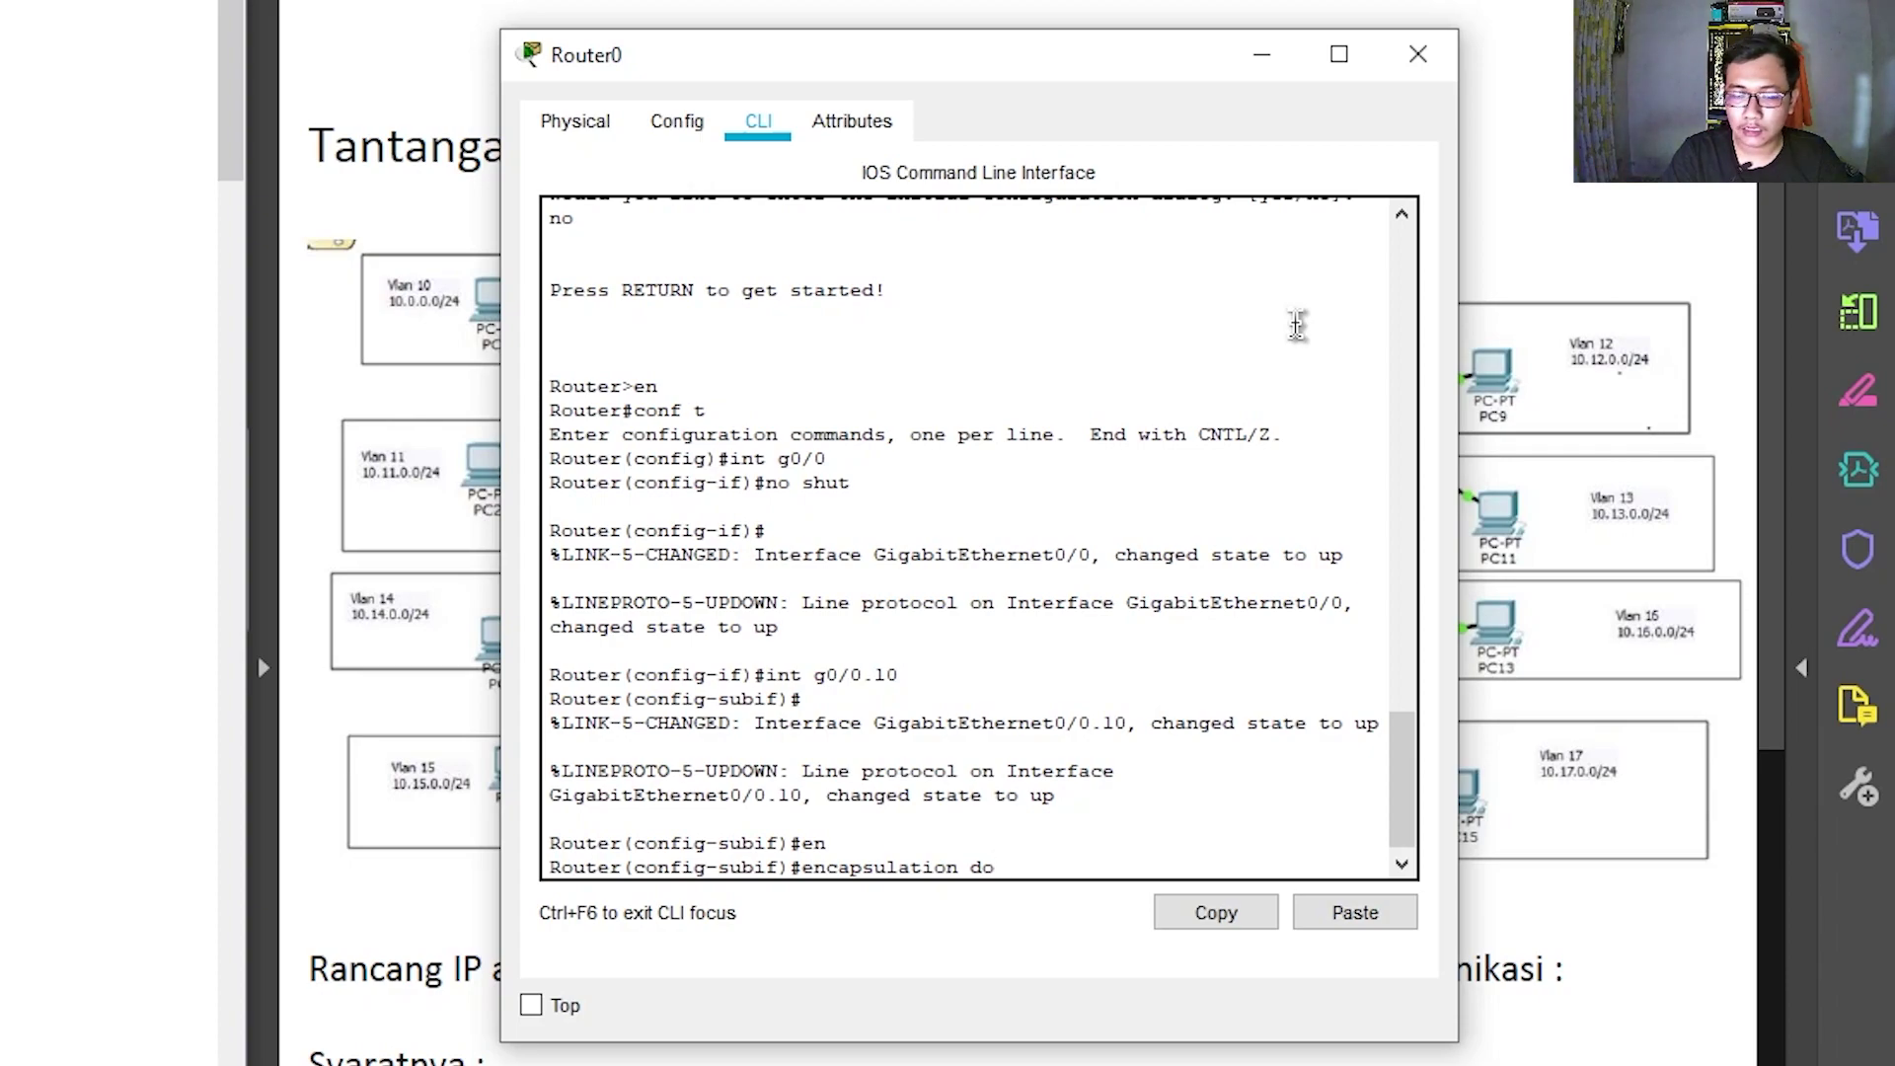
{"action": "key", "text": "Tab"}
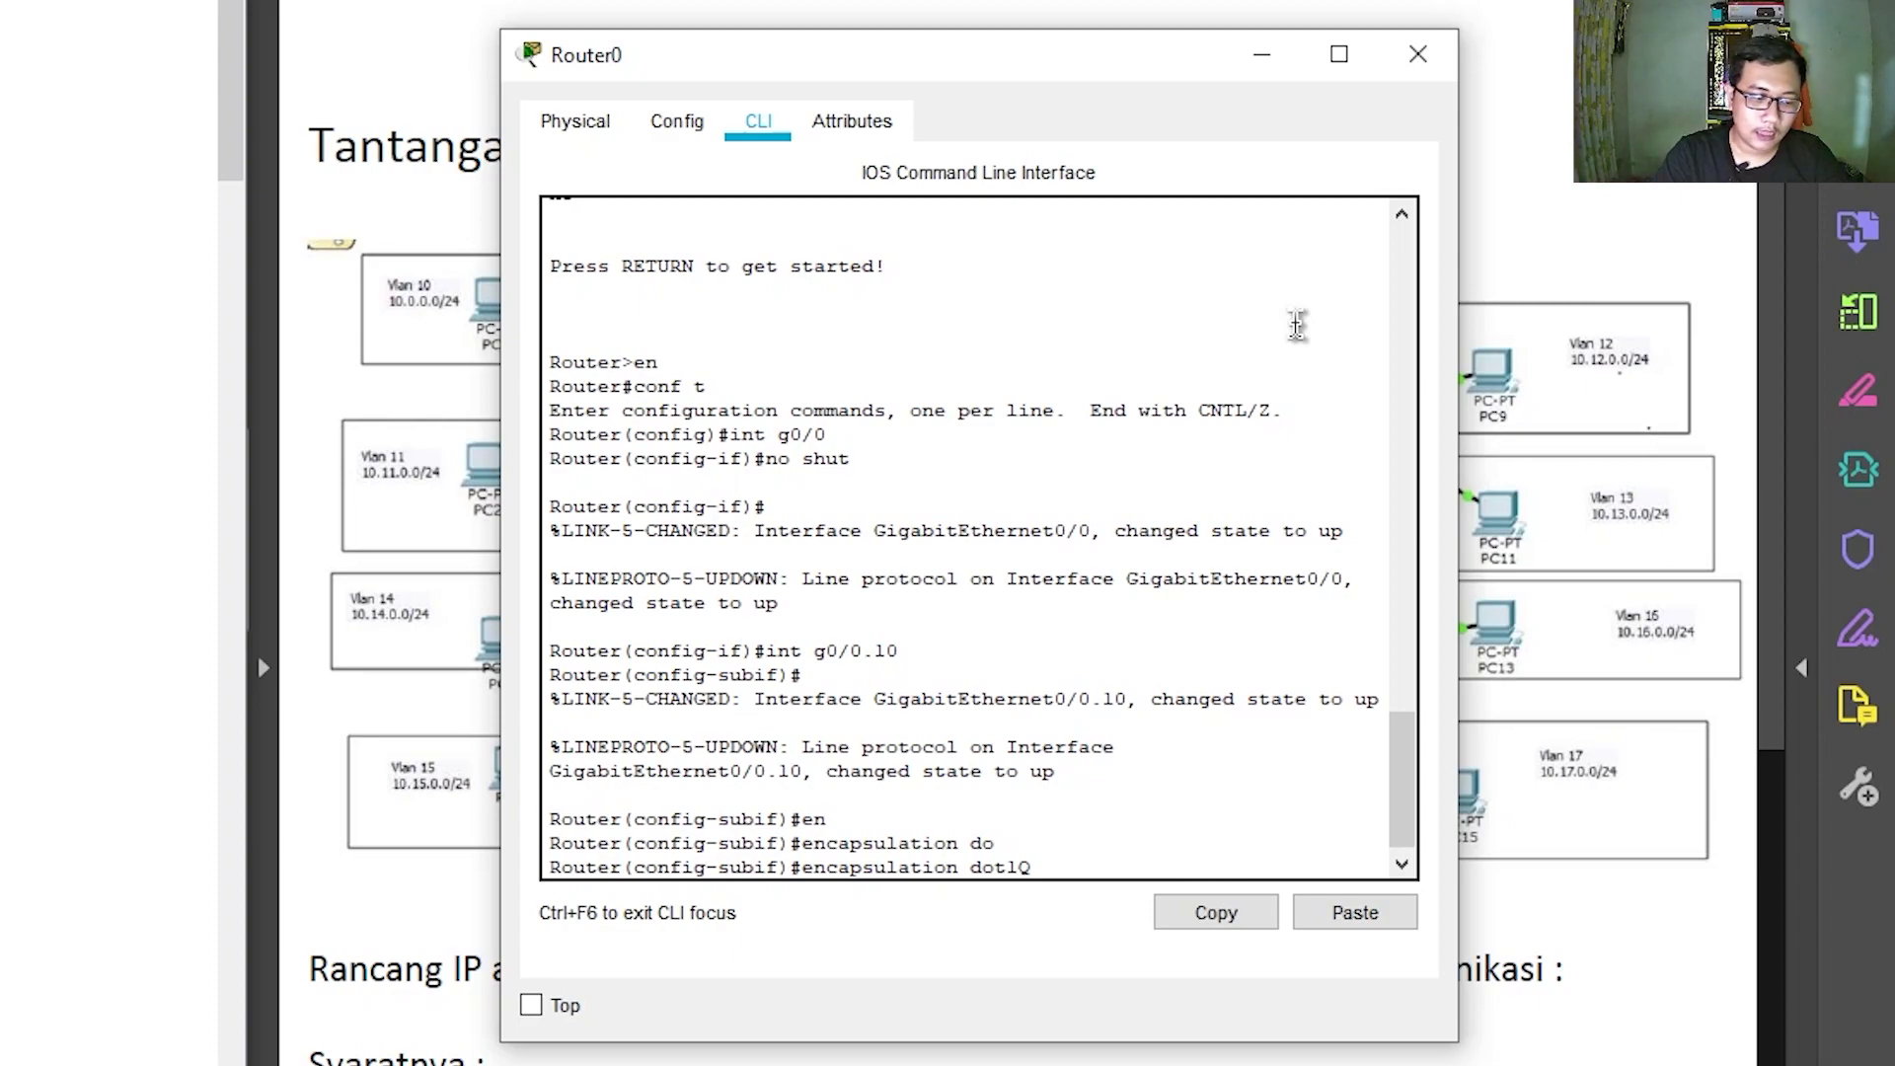
{"action": "type", "text": "10"}
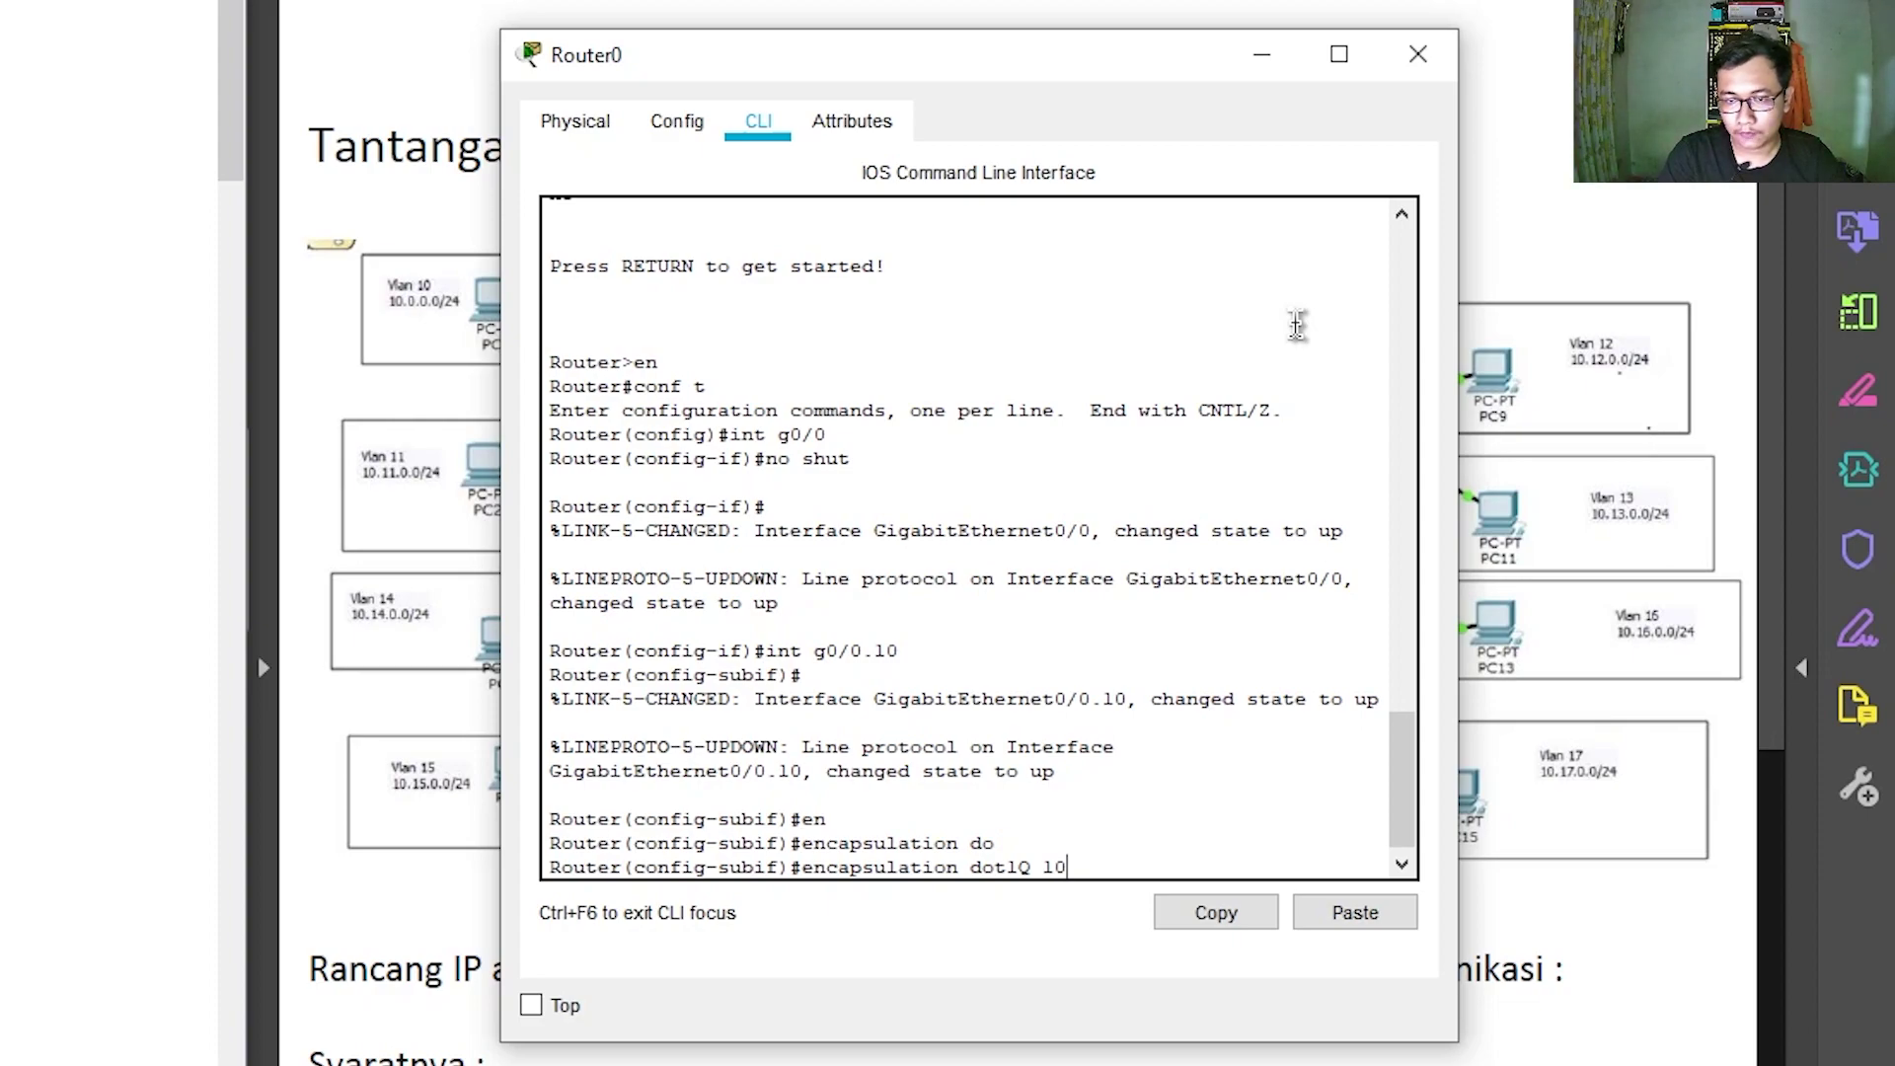
{"action": "key", "text": "Return"}
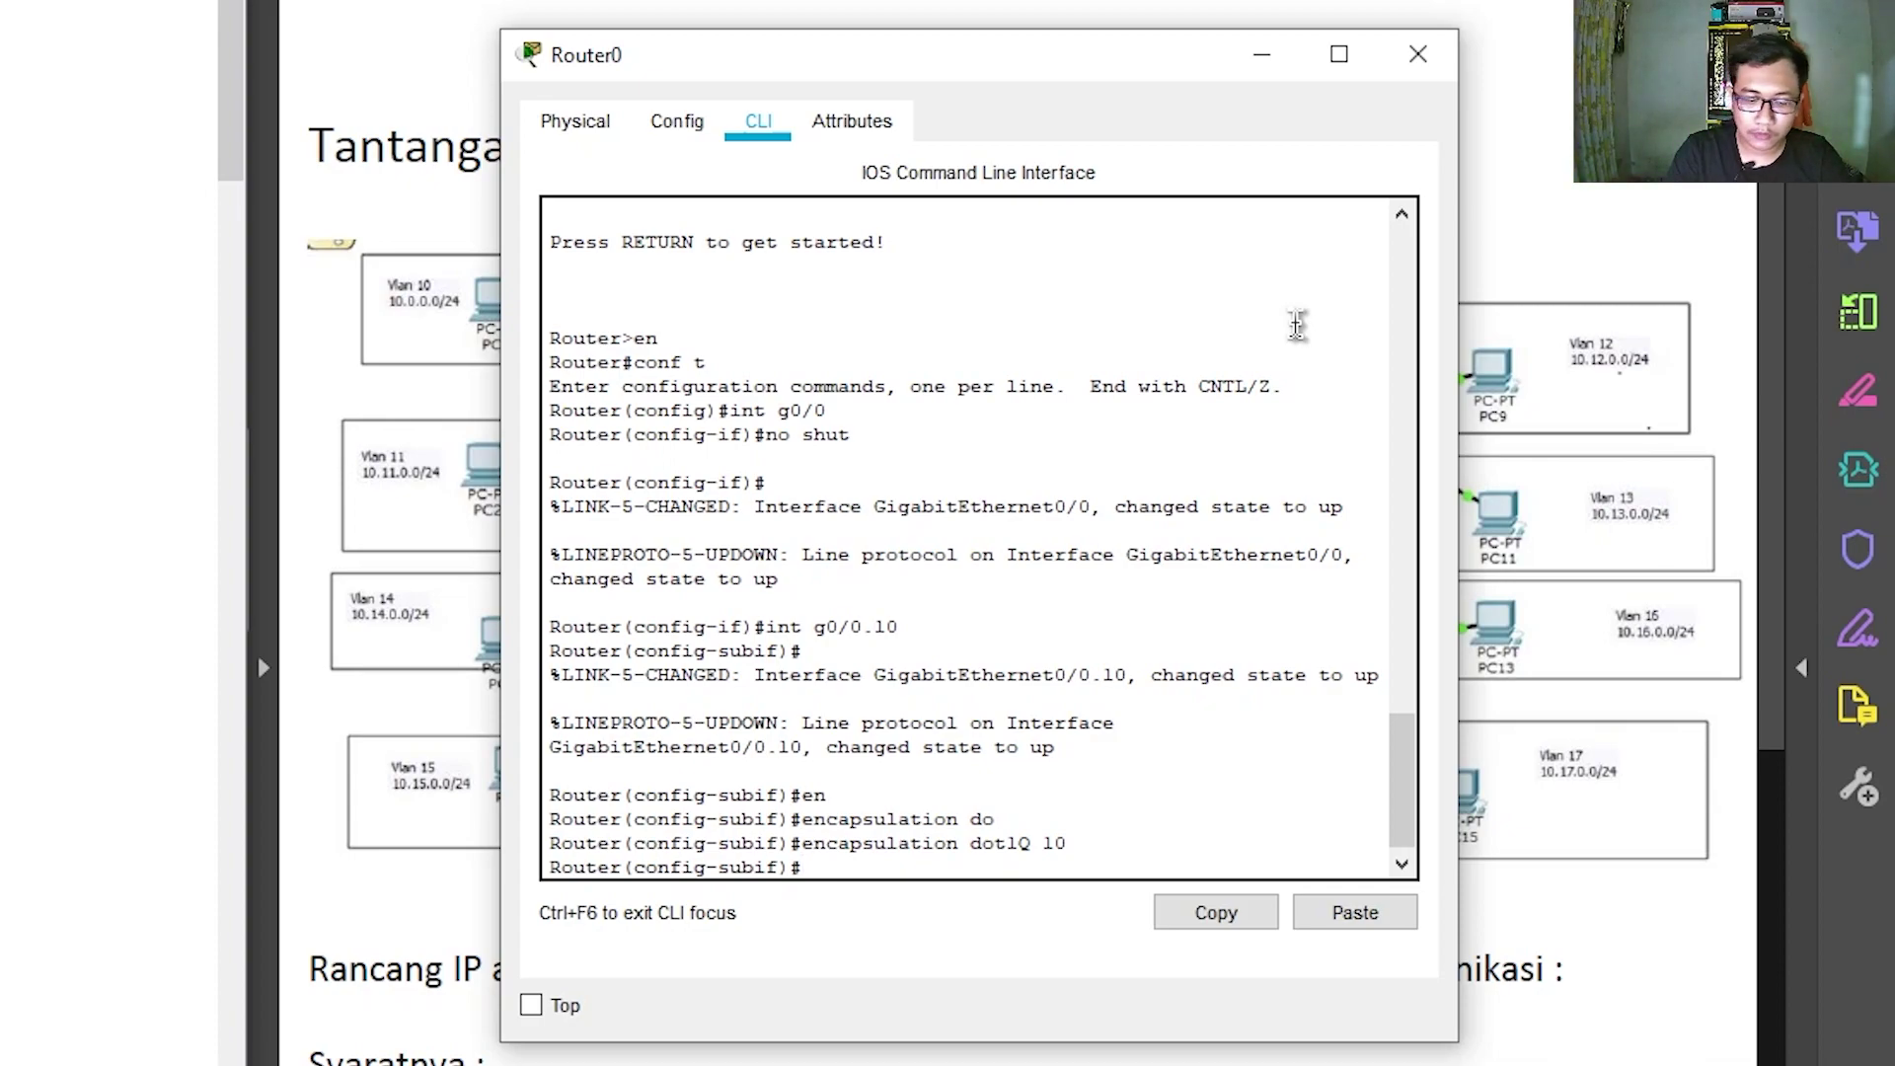
Assign IP address 192.168.1.1 with mask 255.255.255.0 to subinterface g0/0.10 and return to global configuration mode
{"action": "type", "text": "ip ad"}
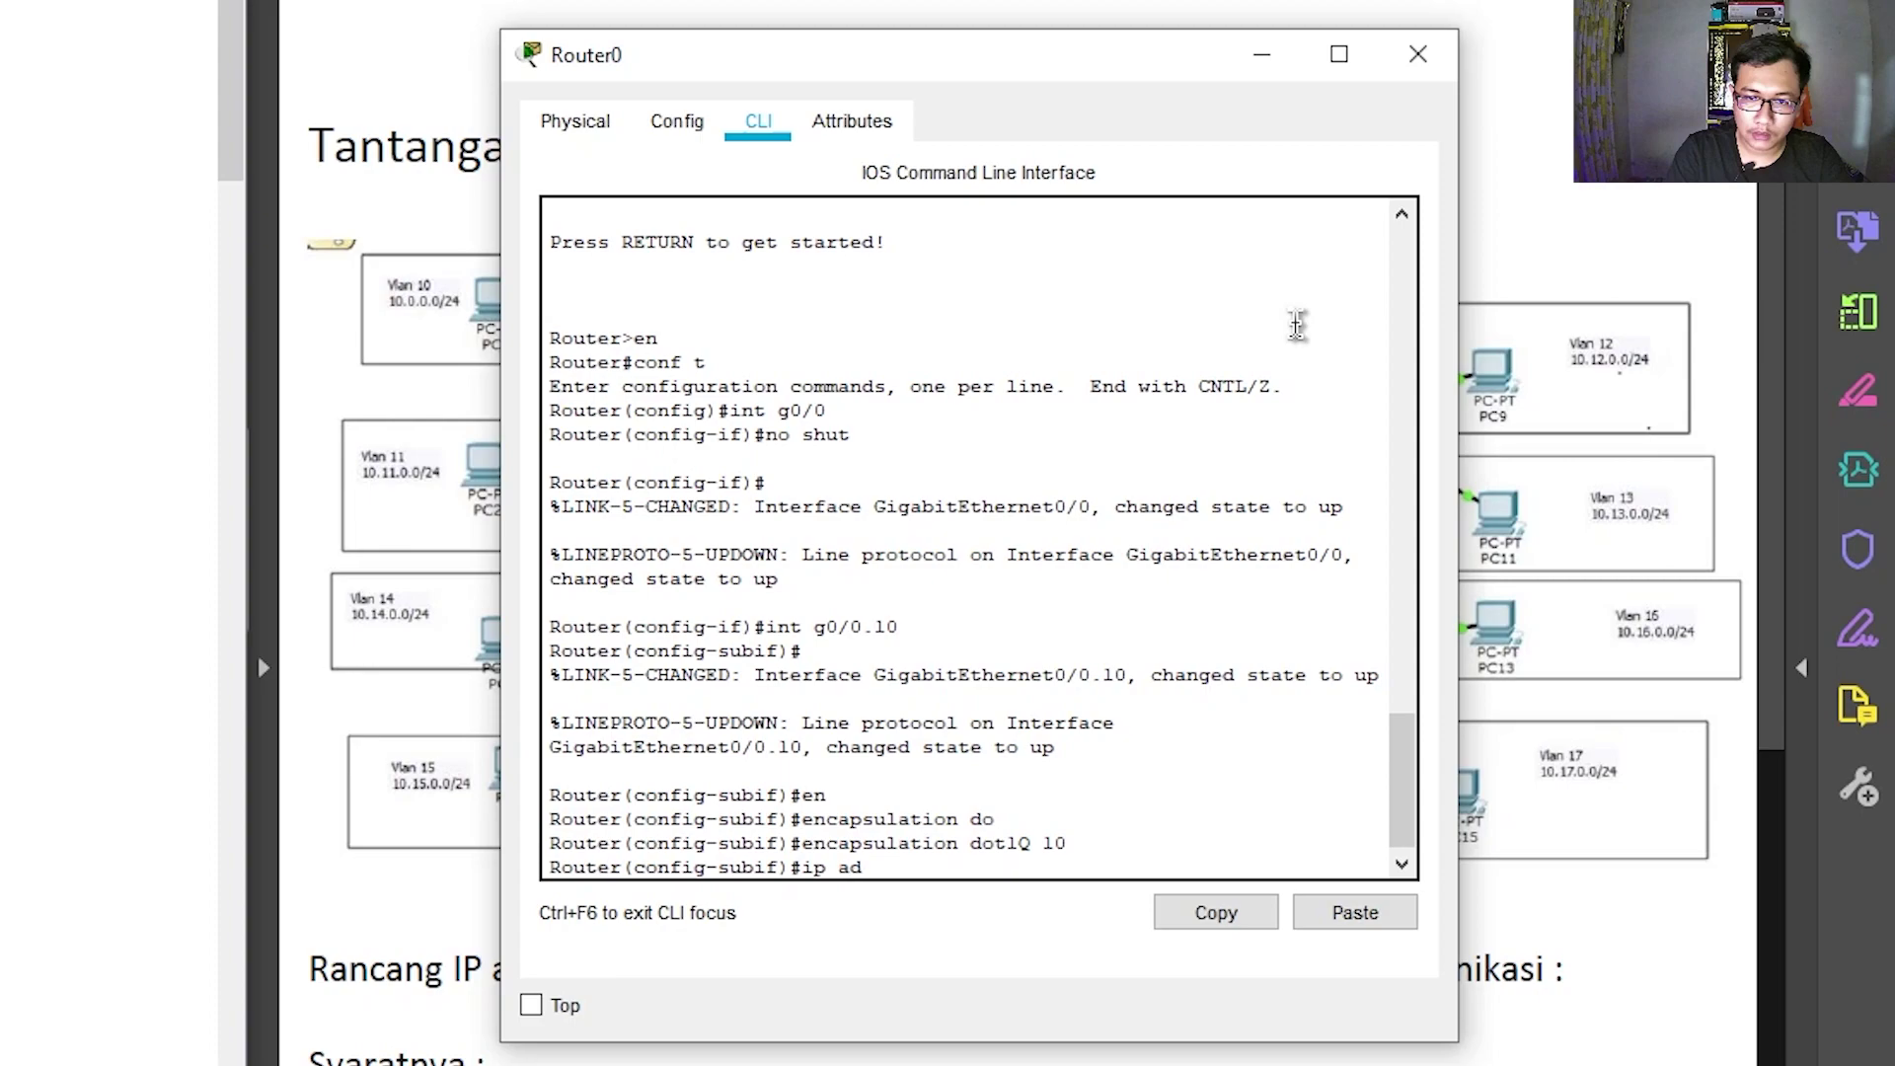
{"action": "type", "text": "d 1"}
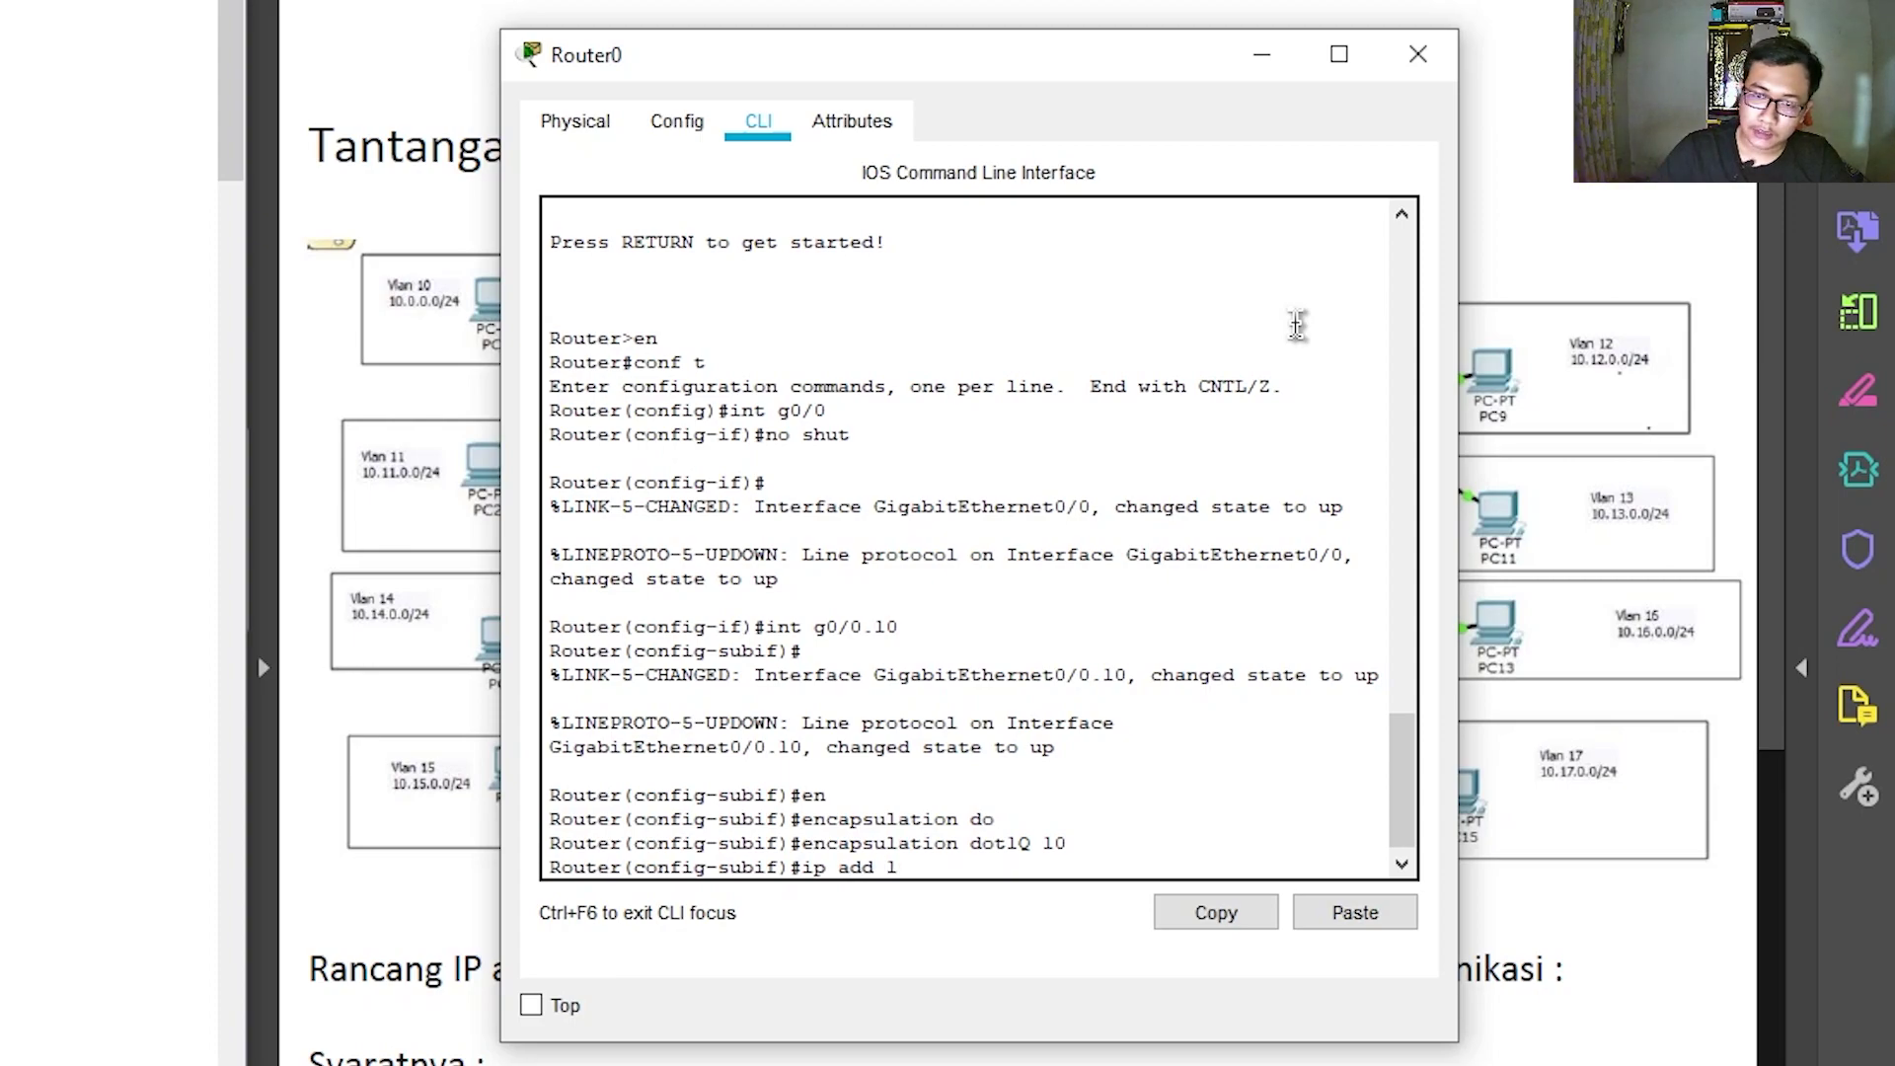
{"action": "type", "text": "92.168.1.1"}
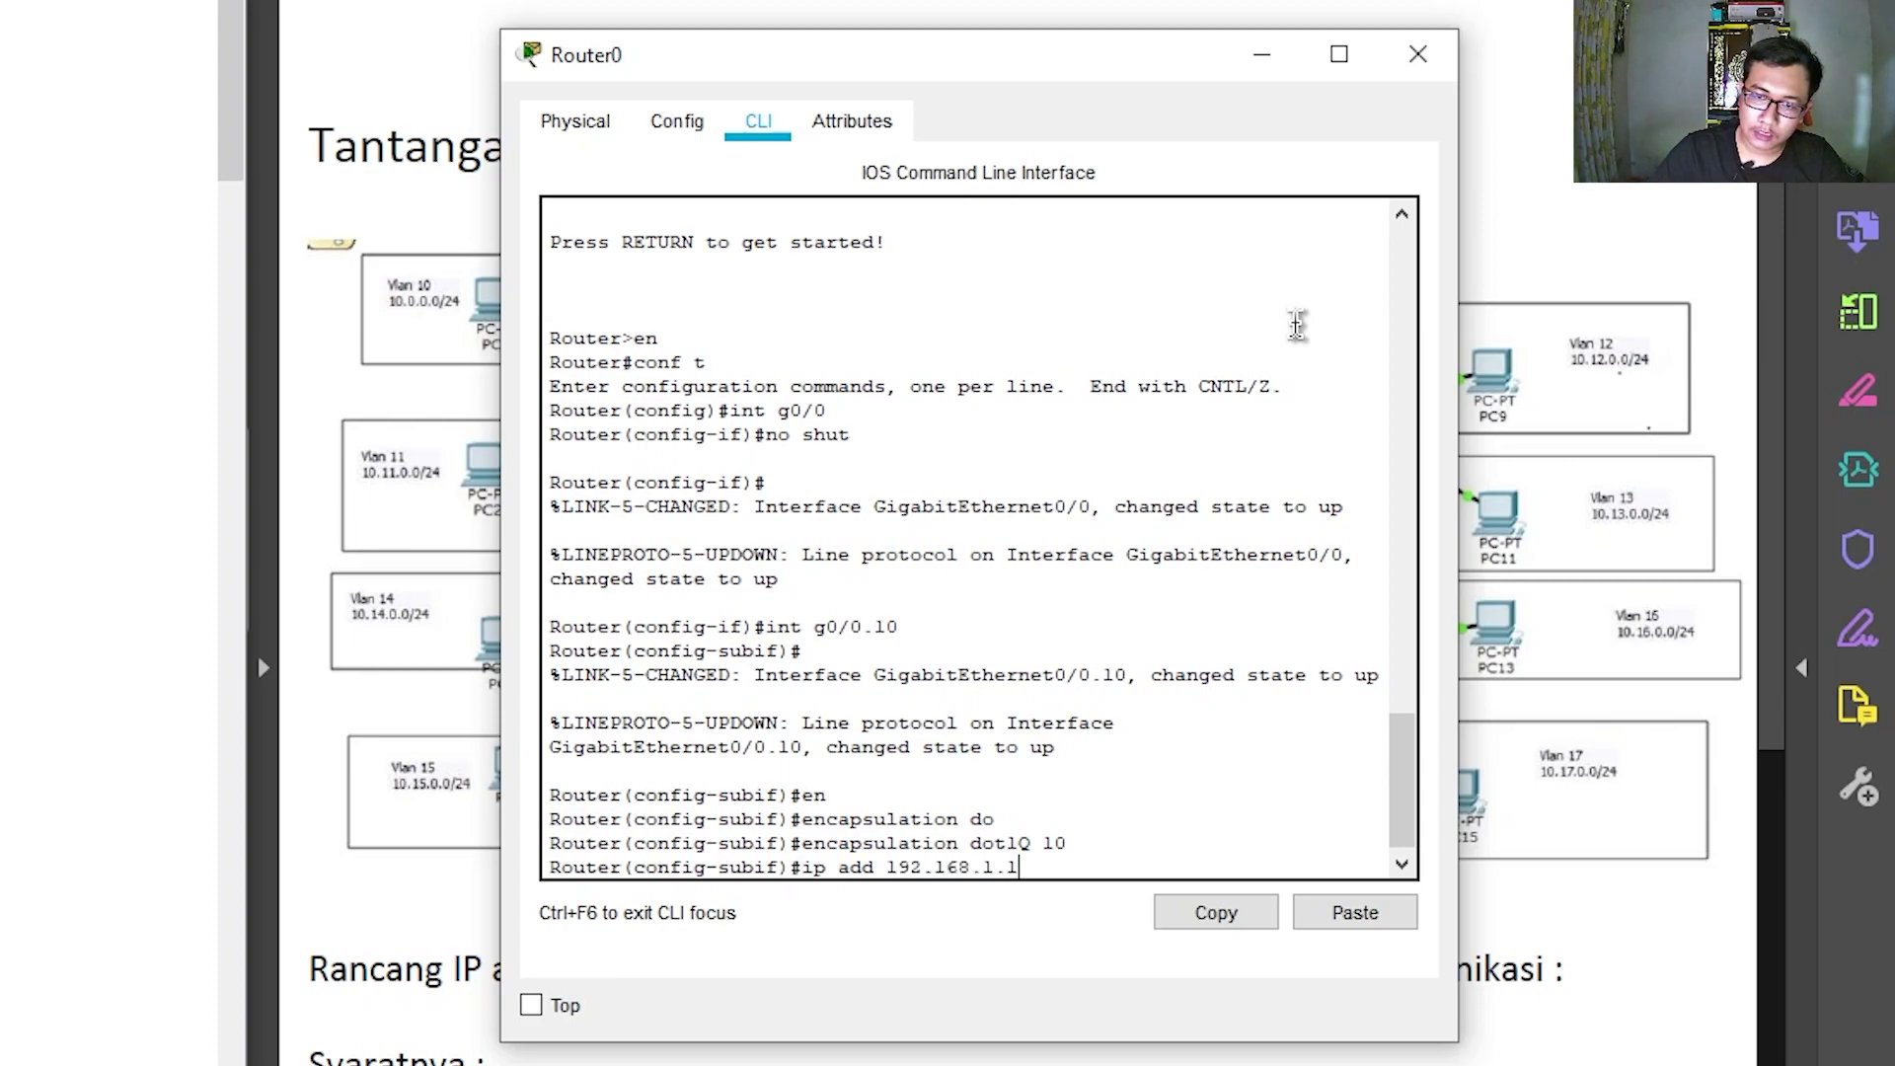
{"action": "type", "text": " 255.255.255.0"}
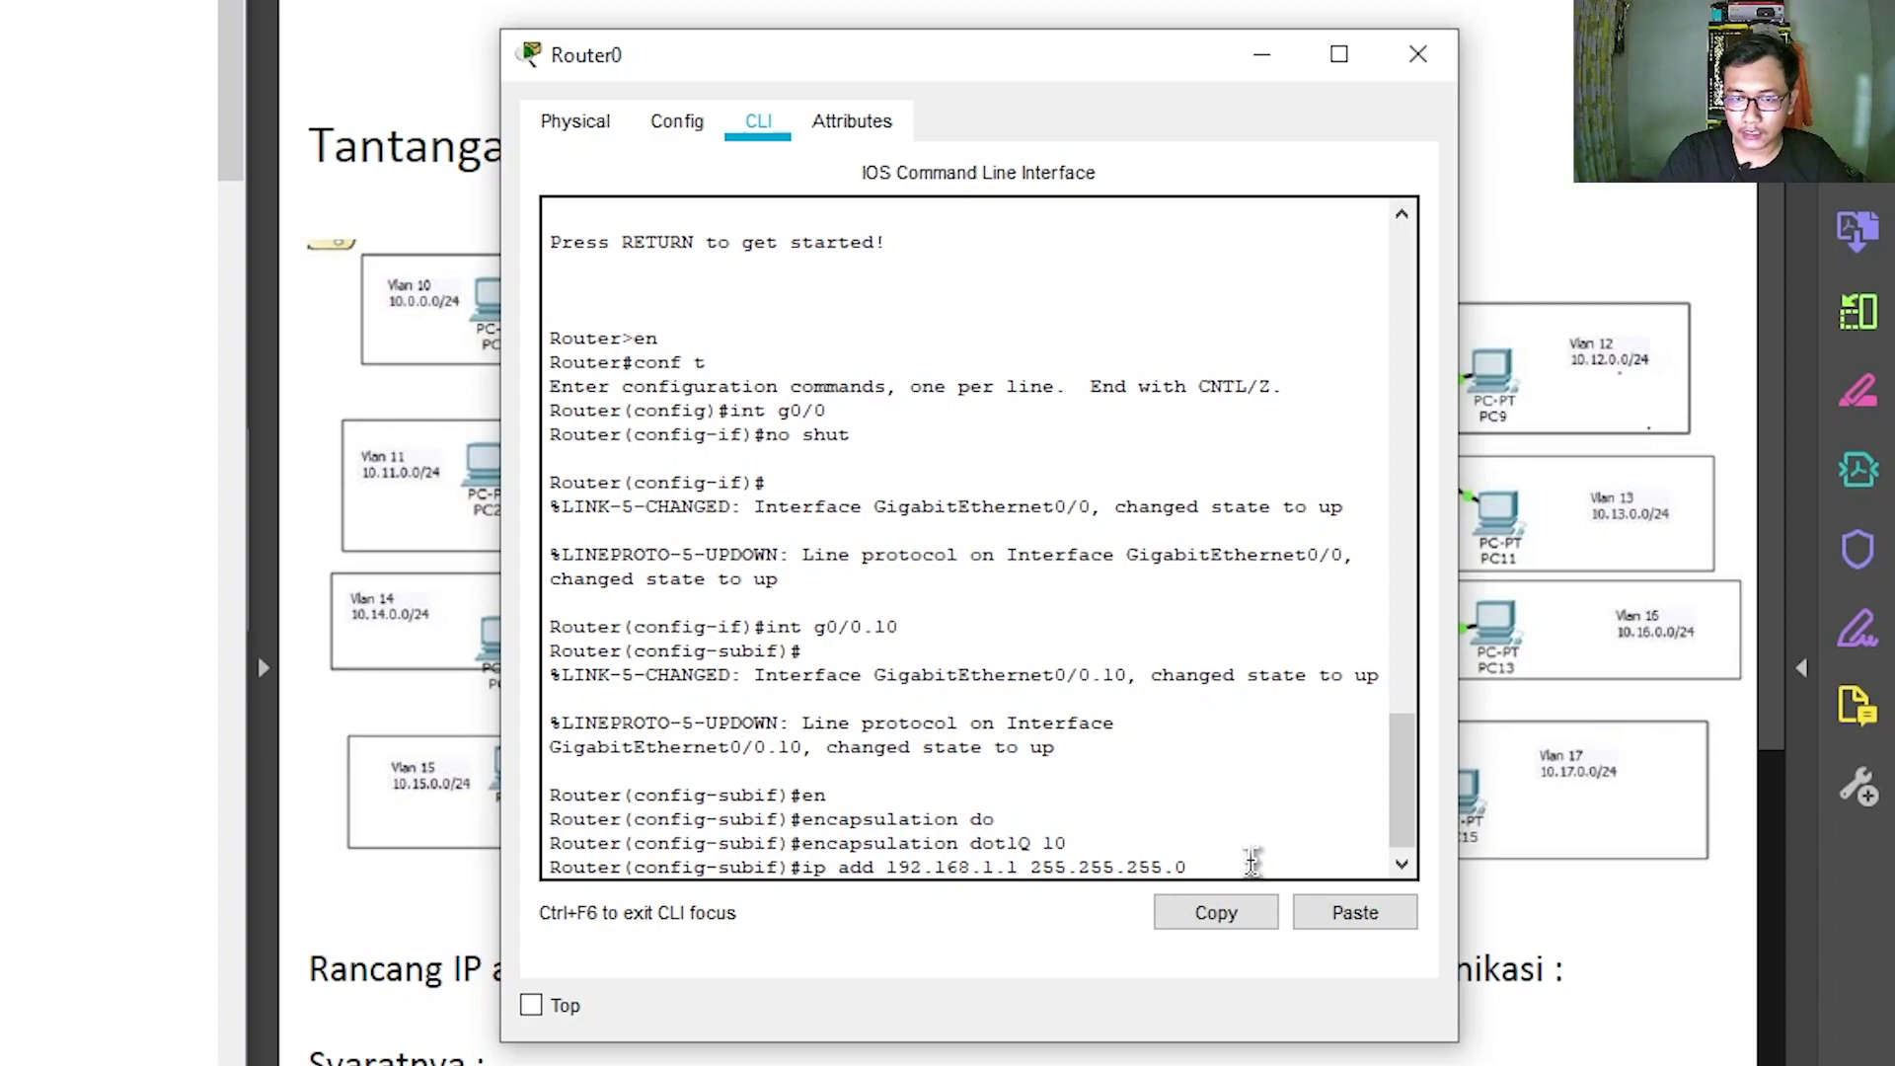
{"action": "key", "text": "Return"}
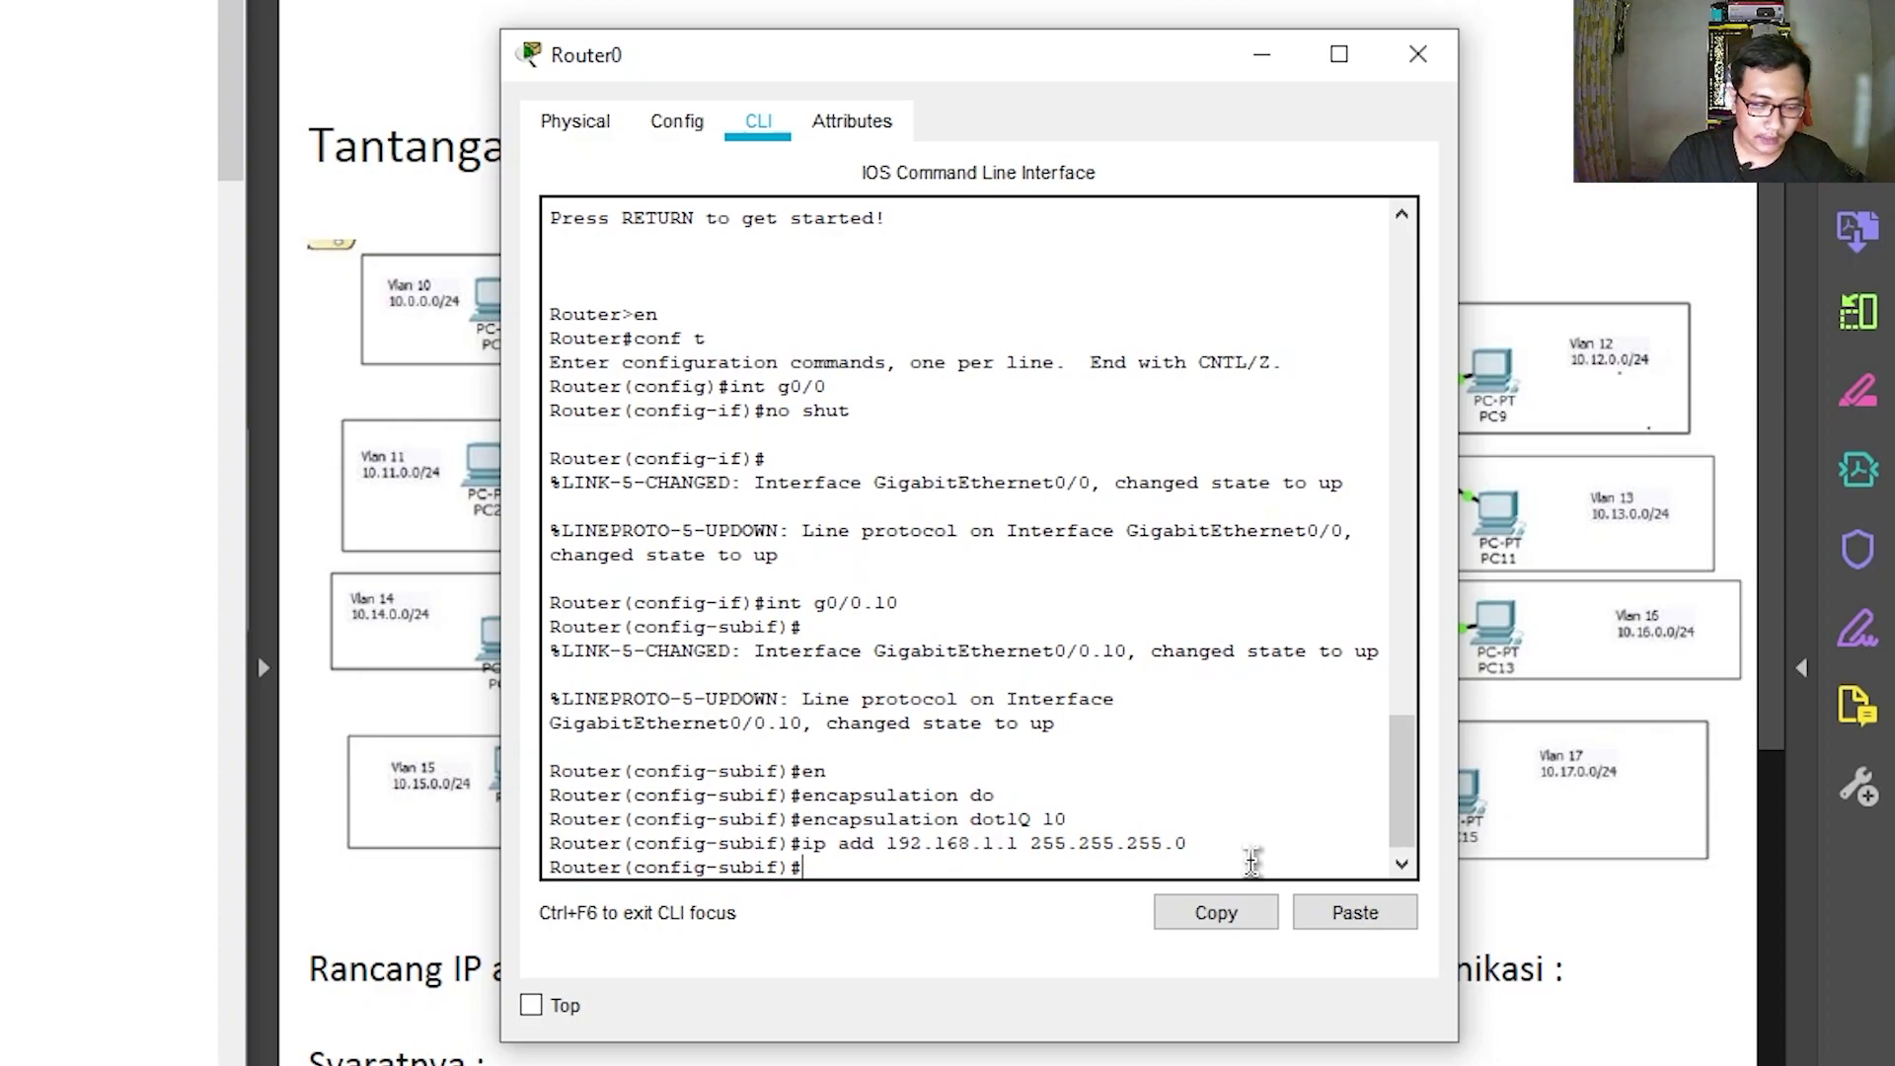
{"action": "type", "text": "ex"}
{"action": "key", "text": "Return"}
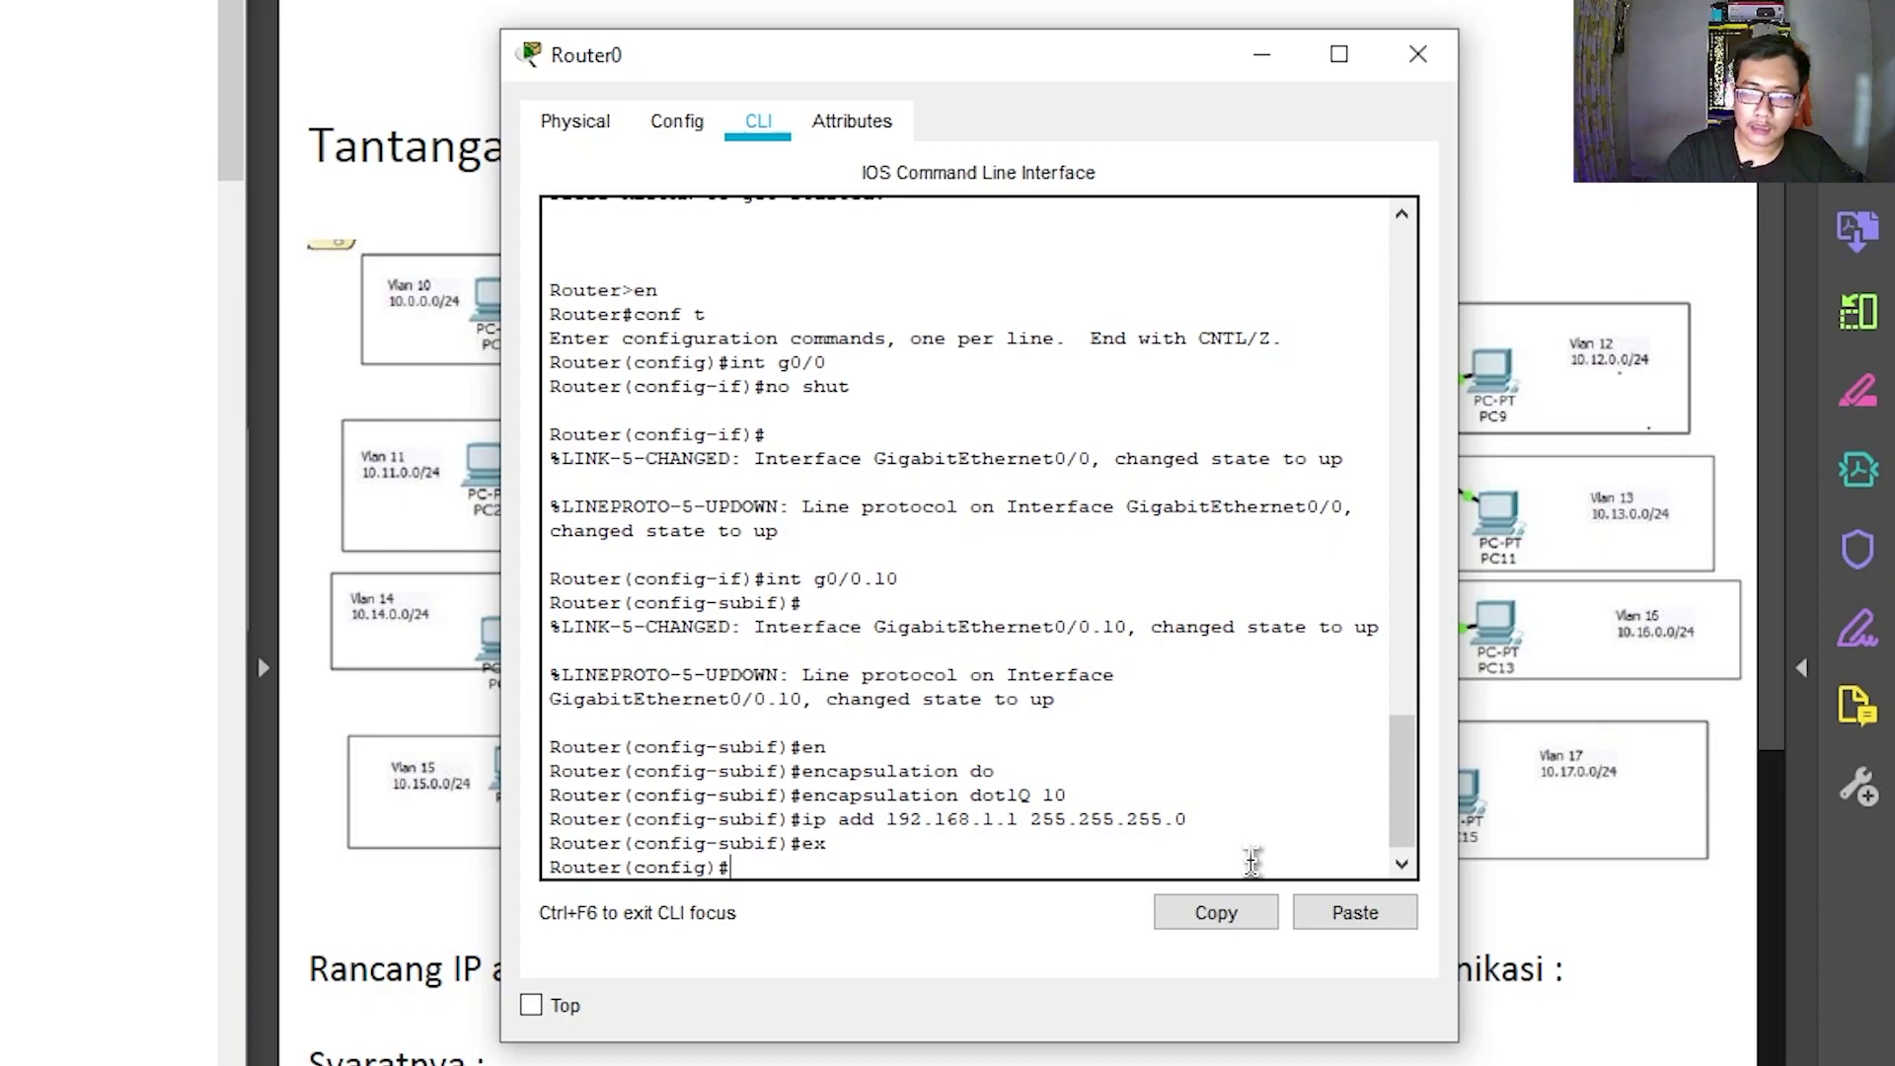
Create subinterface g0/0.20 on Router0 for VLAN 20
{"action": "type", "text": "int g0/0.10"}
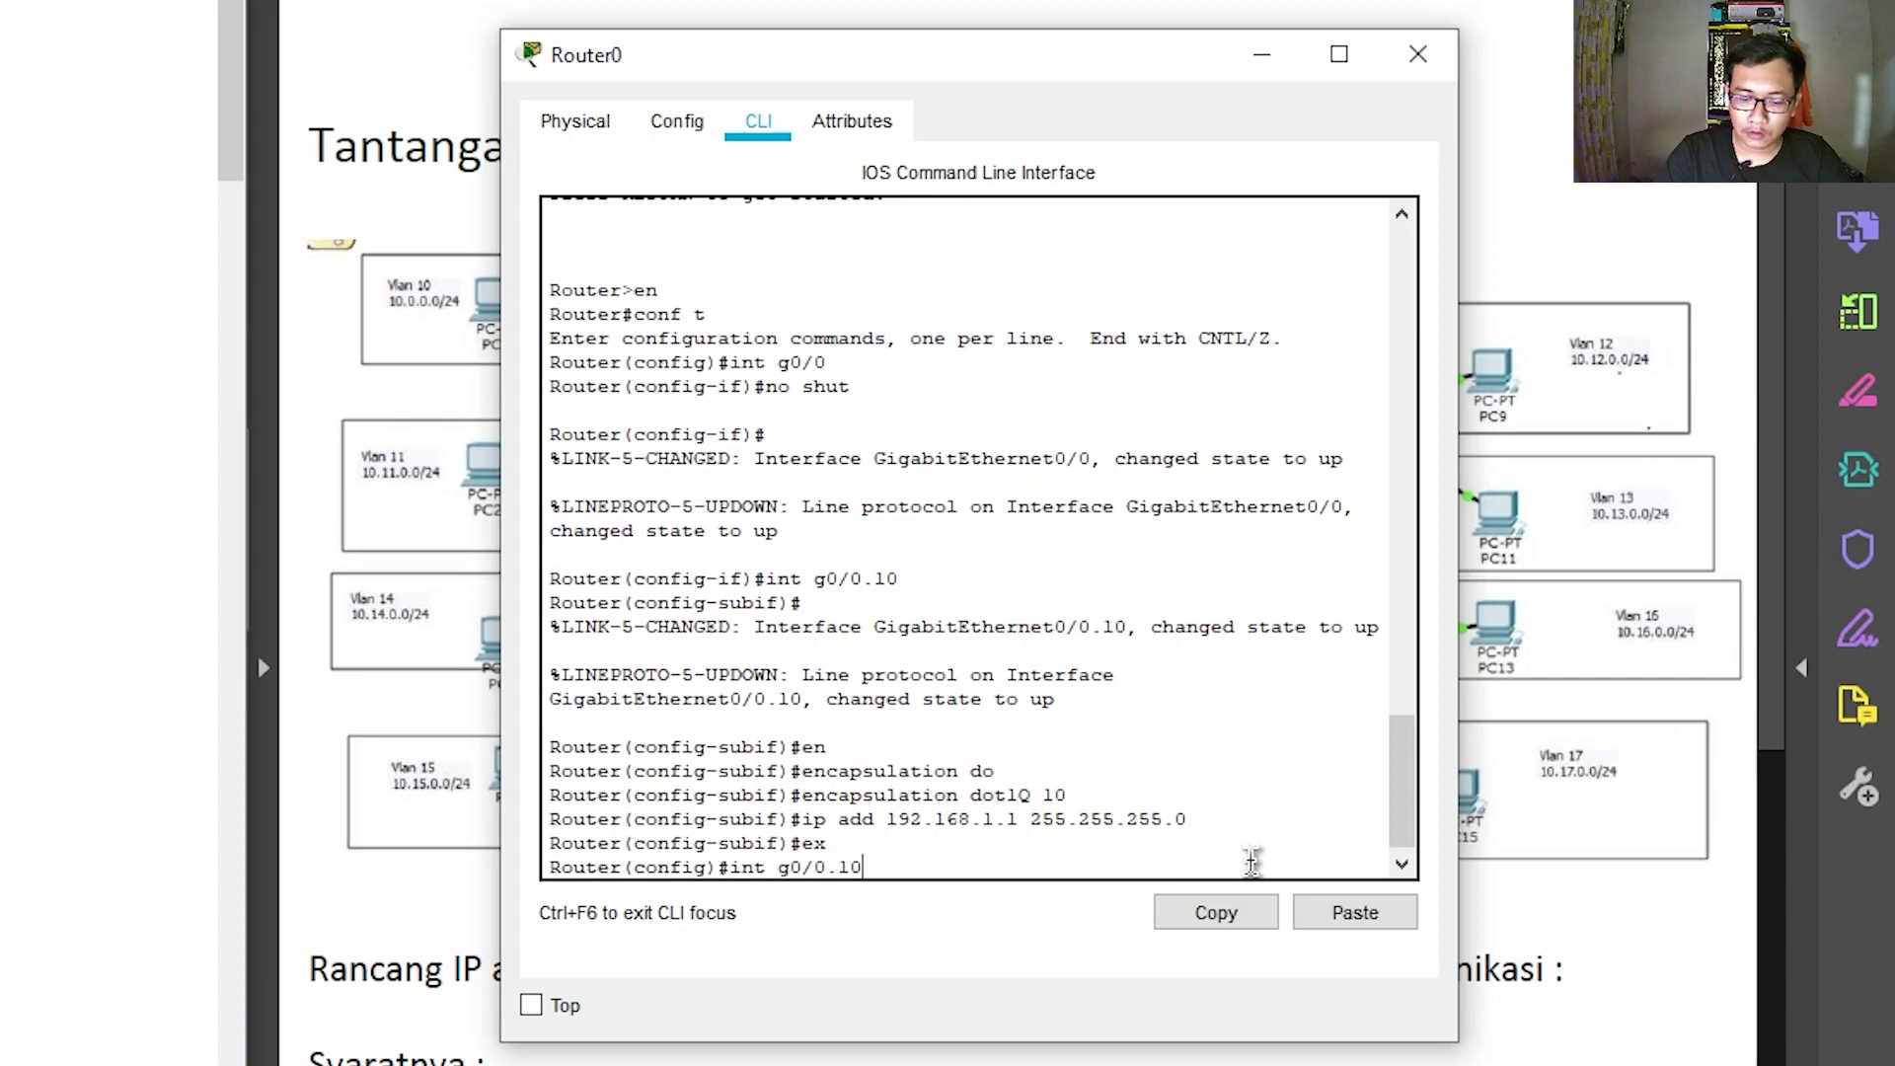
{"action": "key", "text": "BackSpace"}
{"action": "key", "text": "BackSpace"}
{"action": "type", "text": "20"}
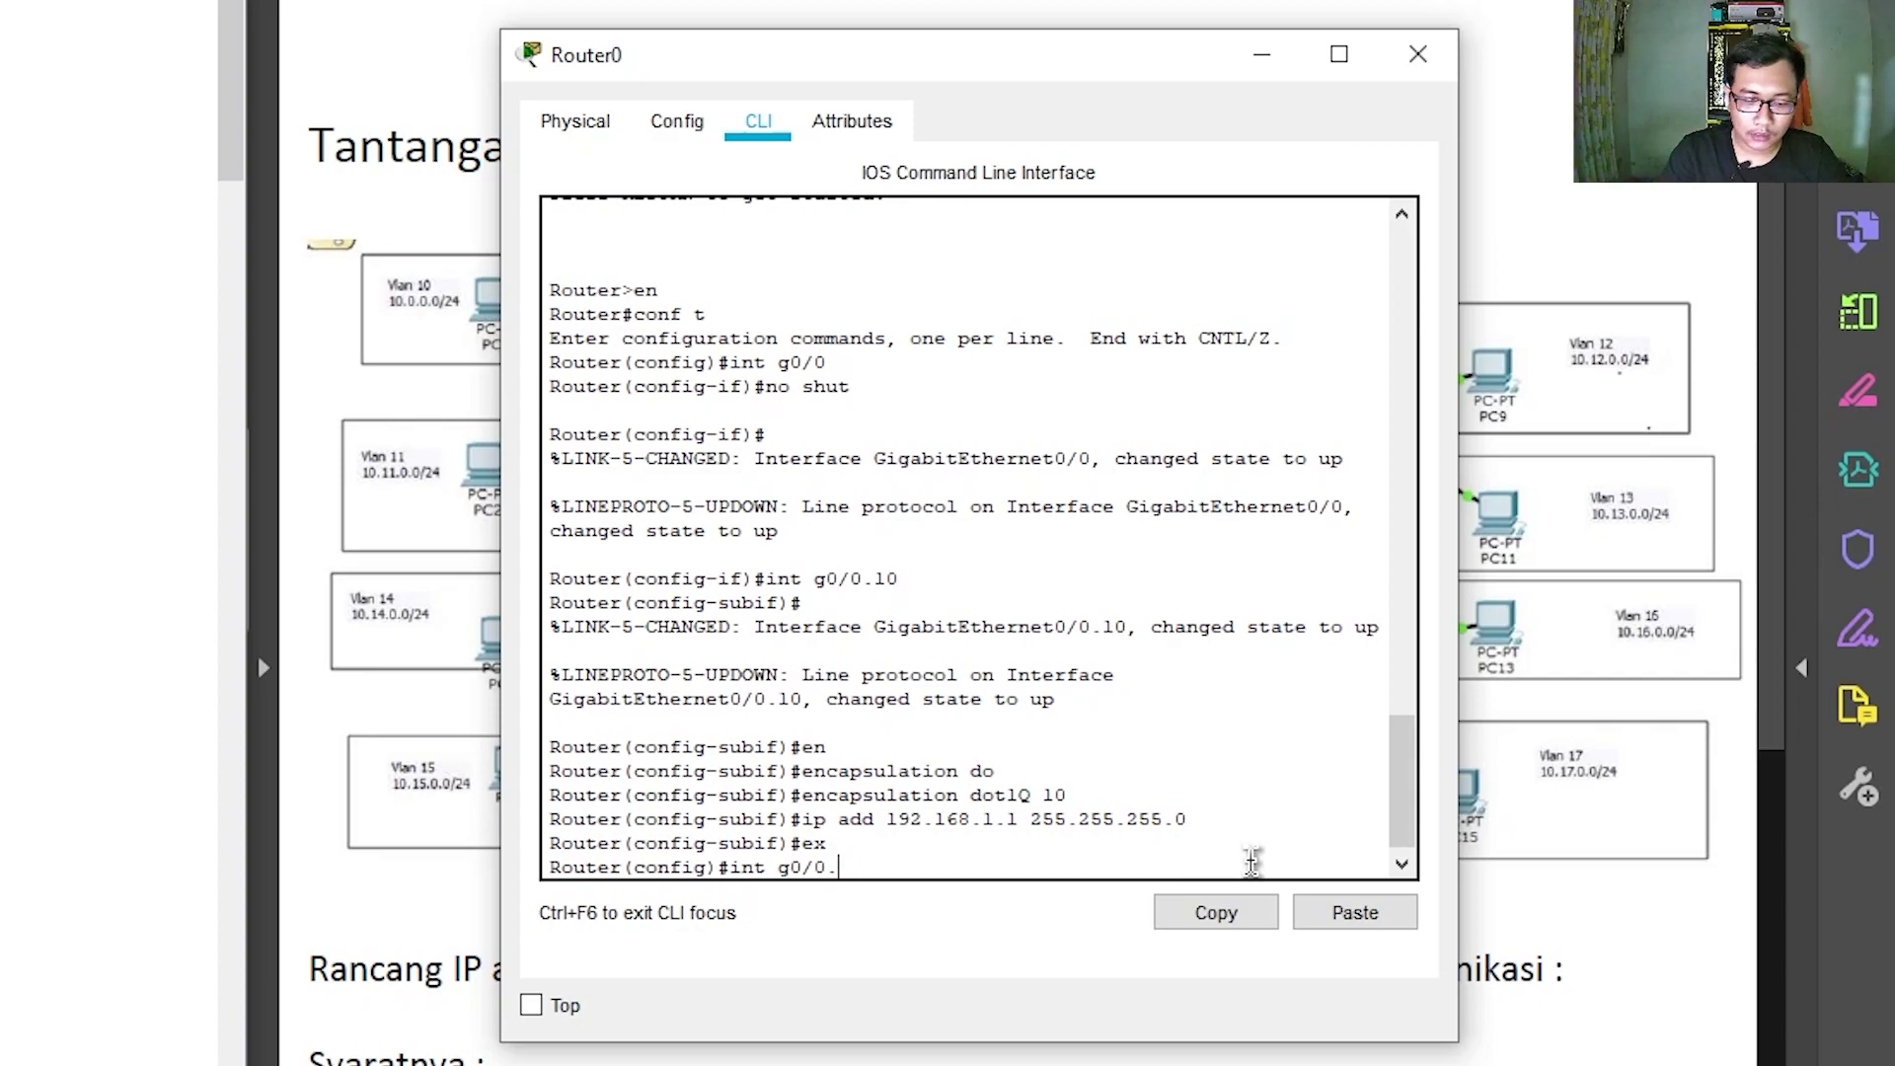
{"action": "key", "text": "Return"}
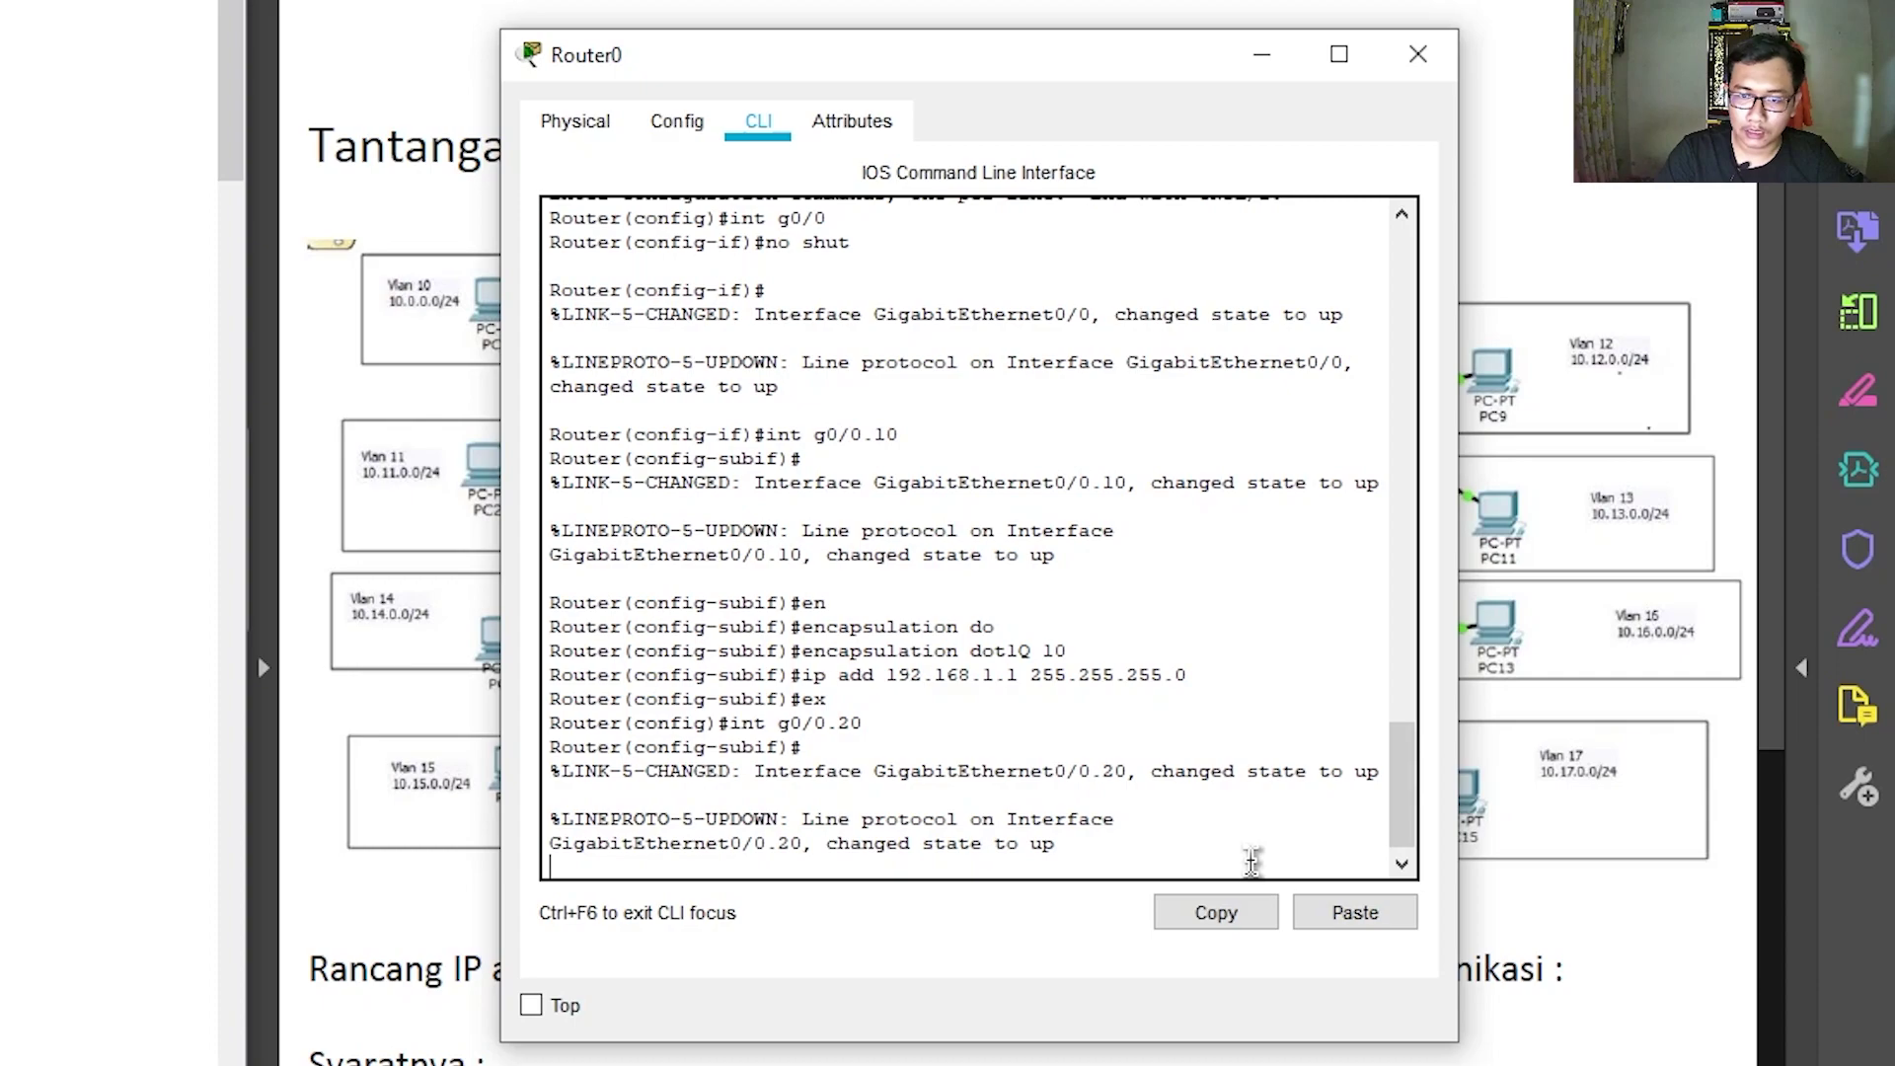
{"action": "key", "text": "Return"}
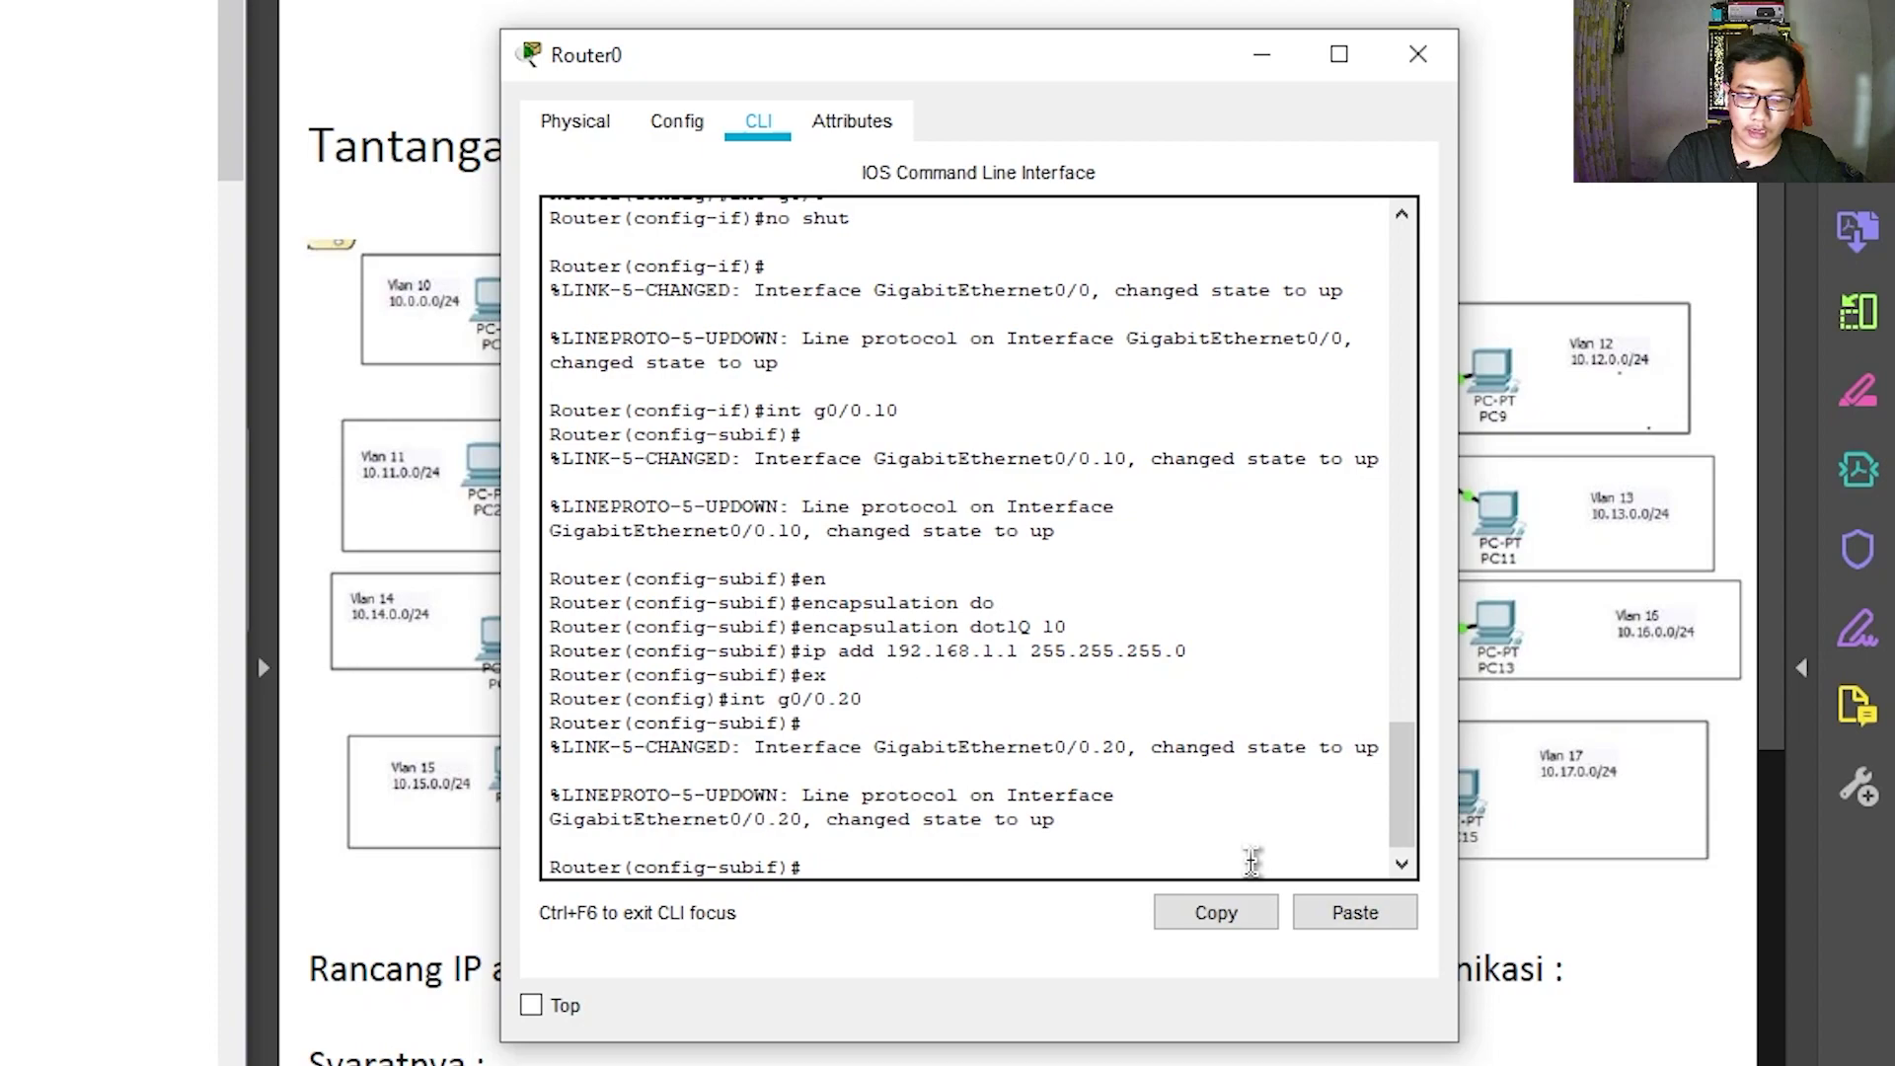
Set the encapsulation of subinterface g0/0.20 to dot1Q with VLAN ID 20
{"action": "type", "text": "en"}
{"action": "key", "text": "Tab"}
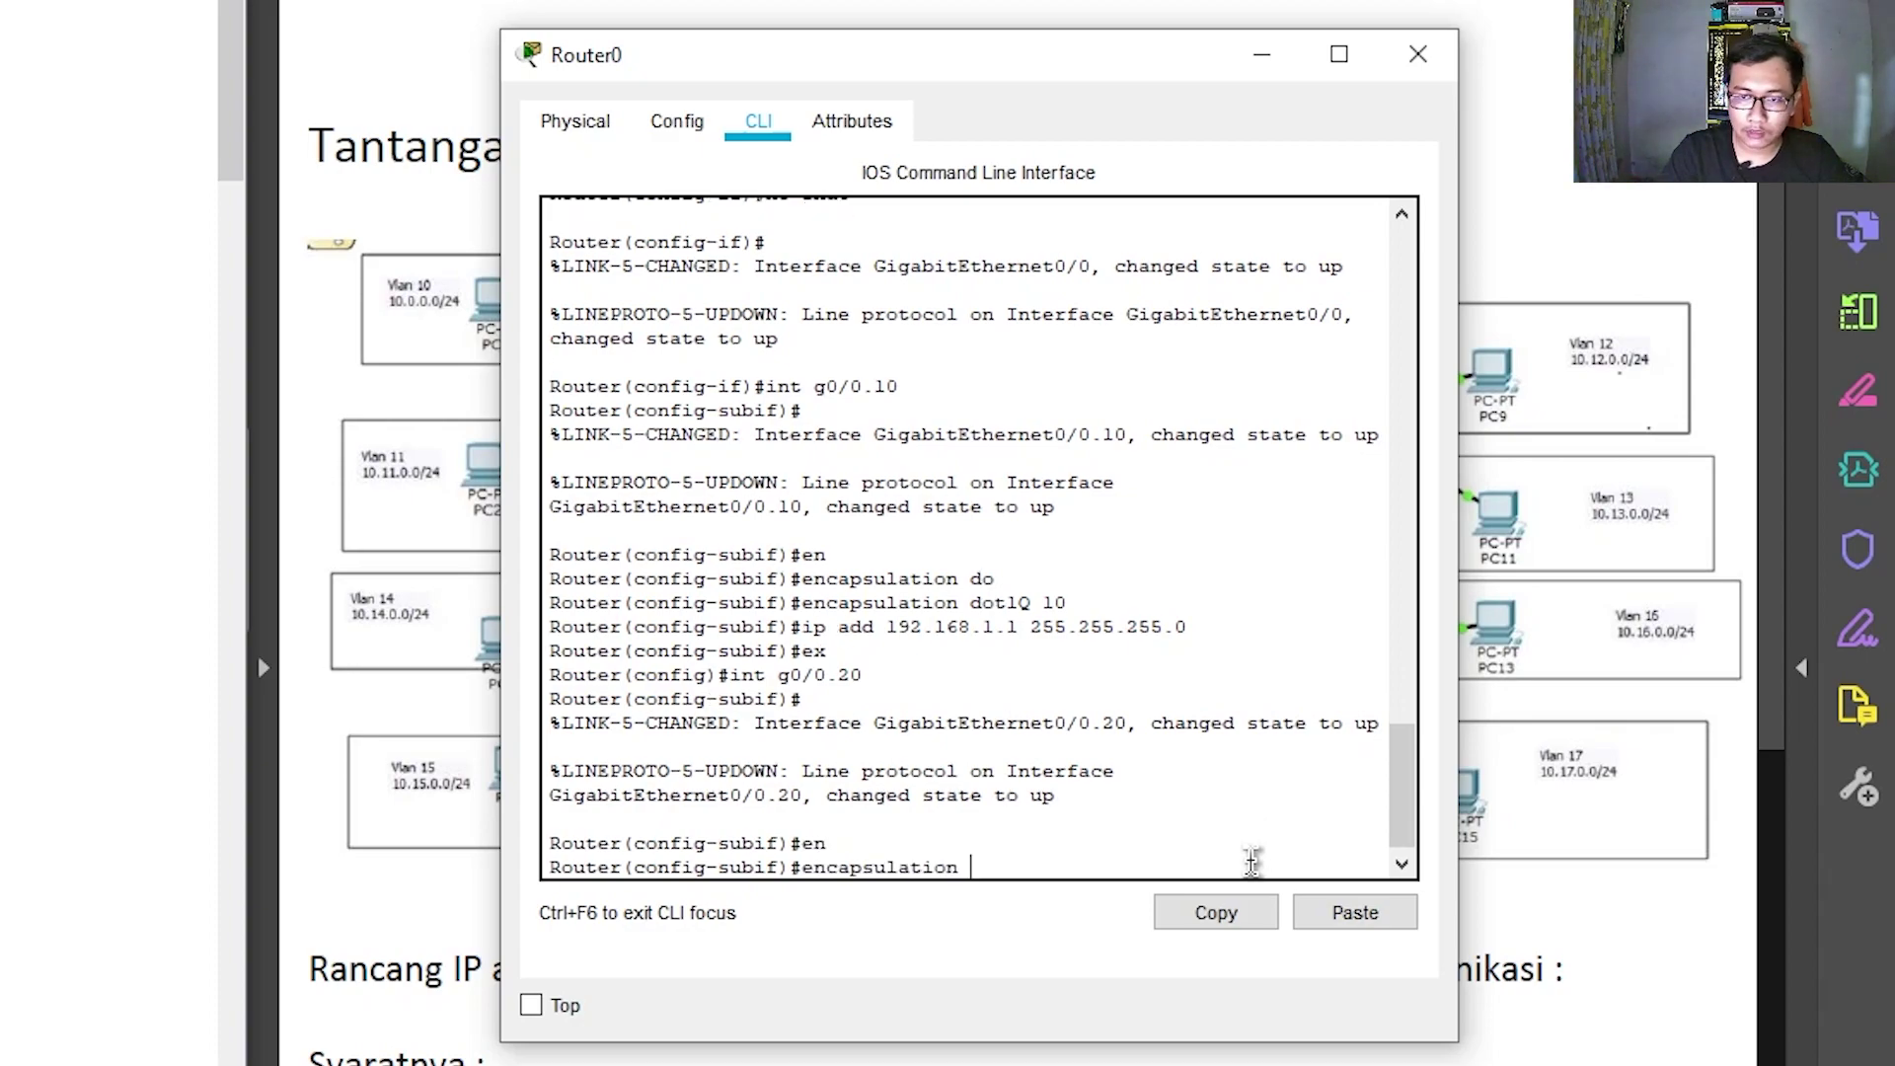
{"action": "type", "text": "do"}
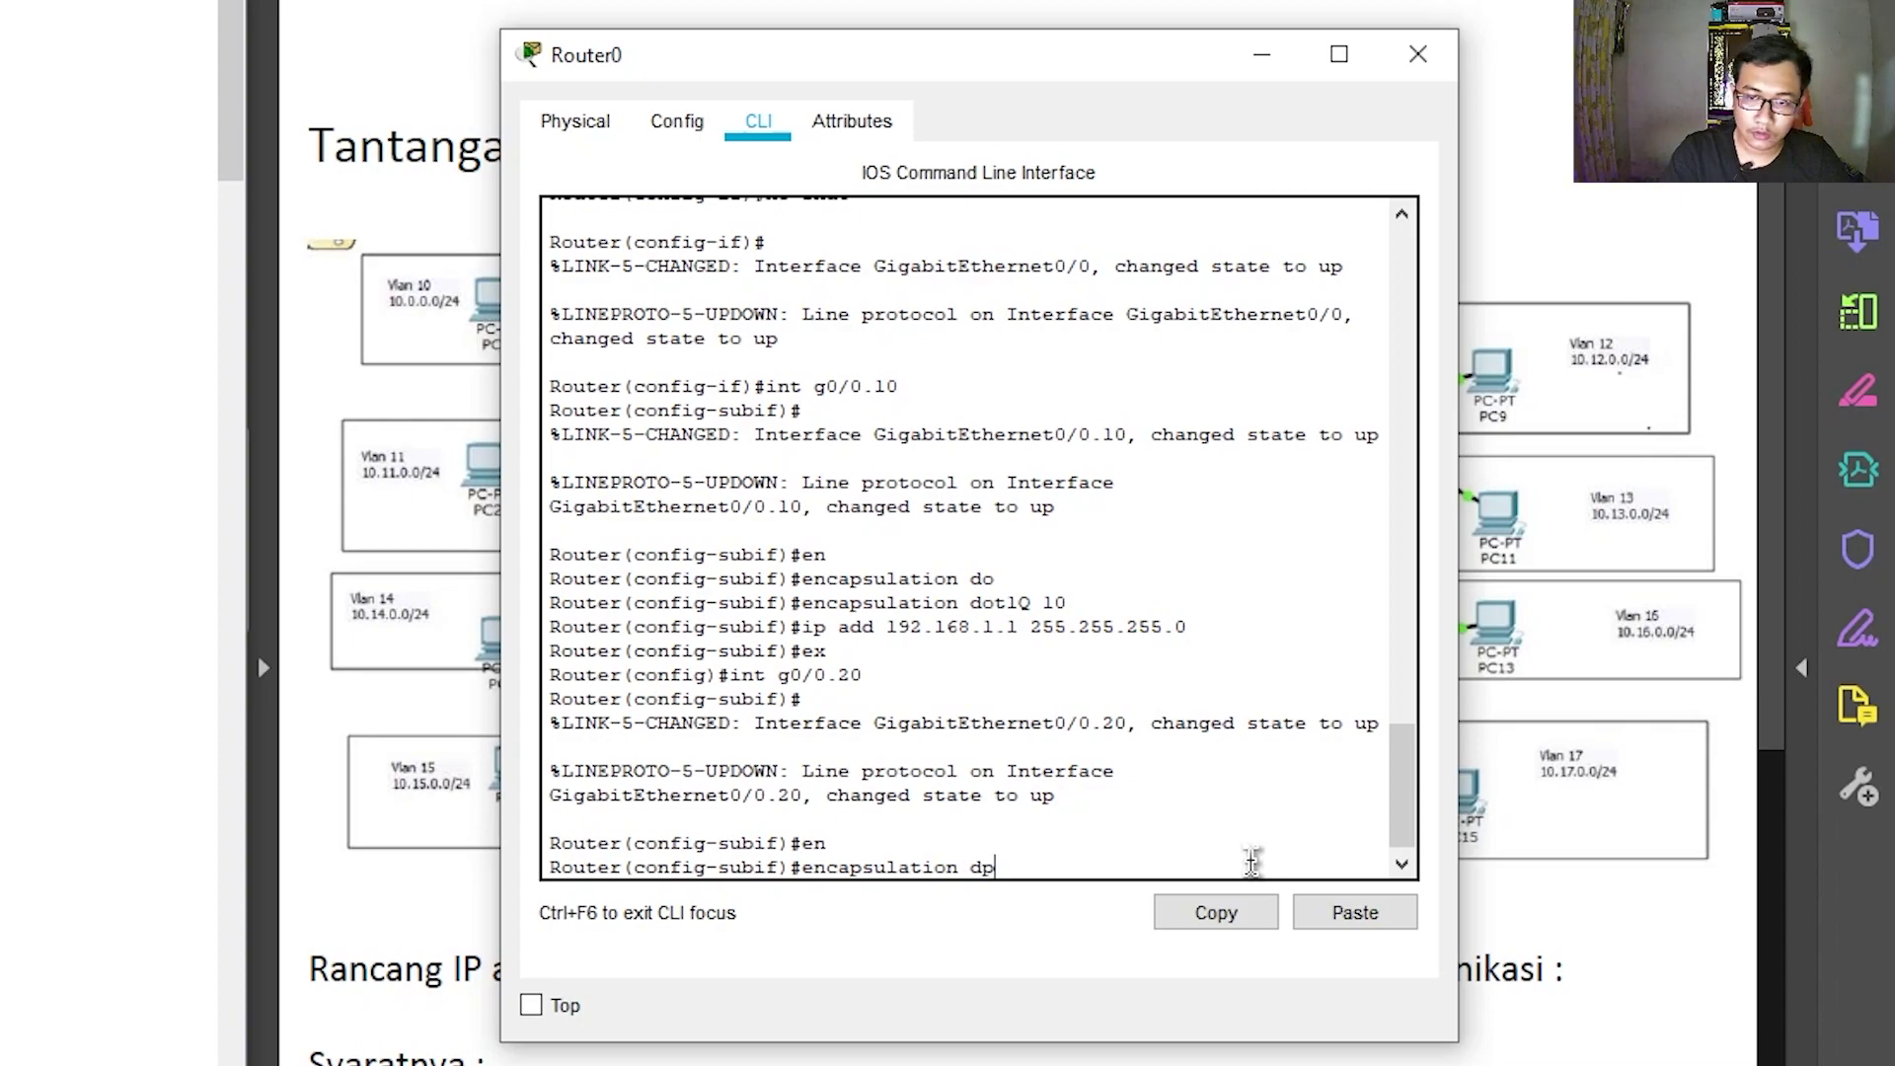
{"action": "key", "text": "Tab"}
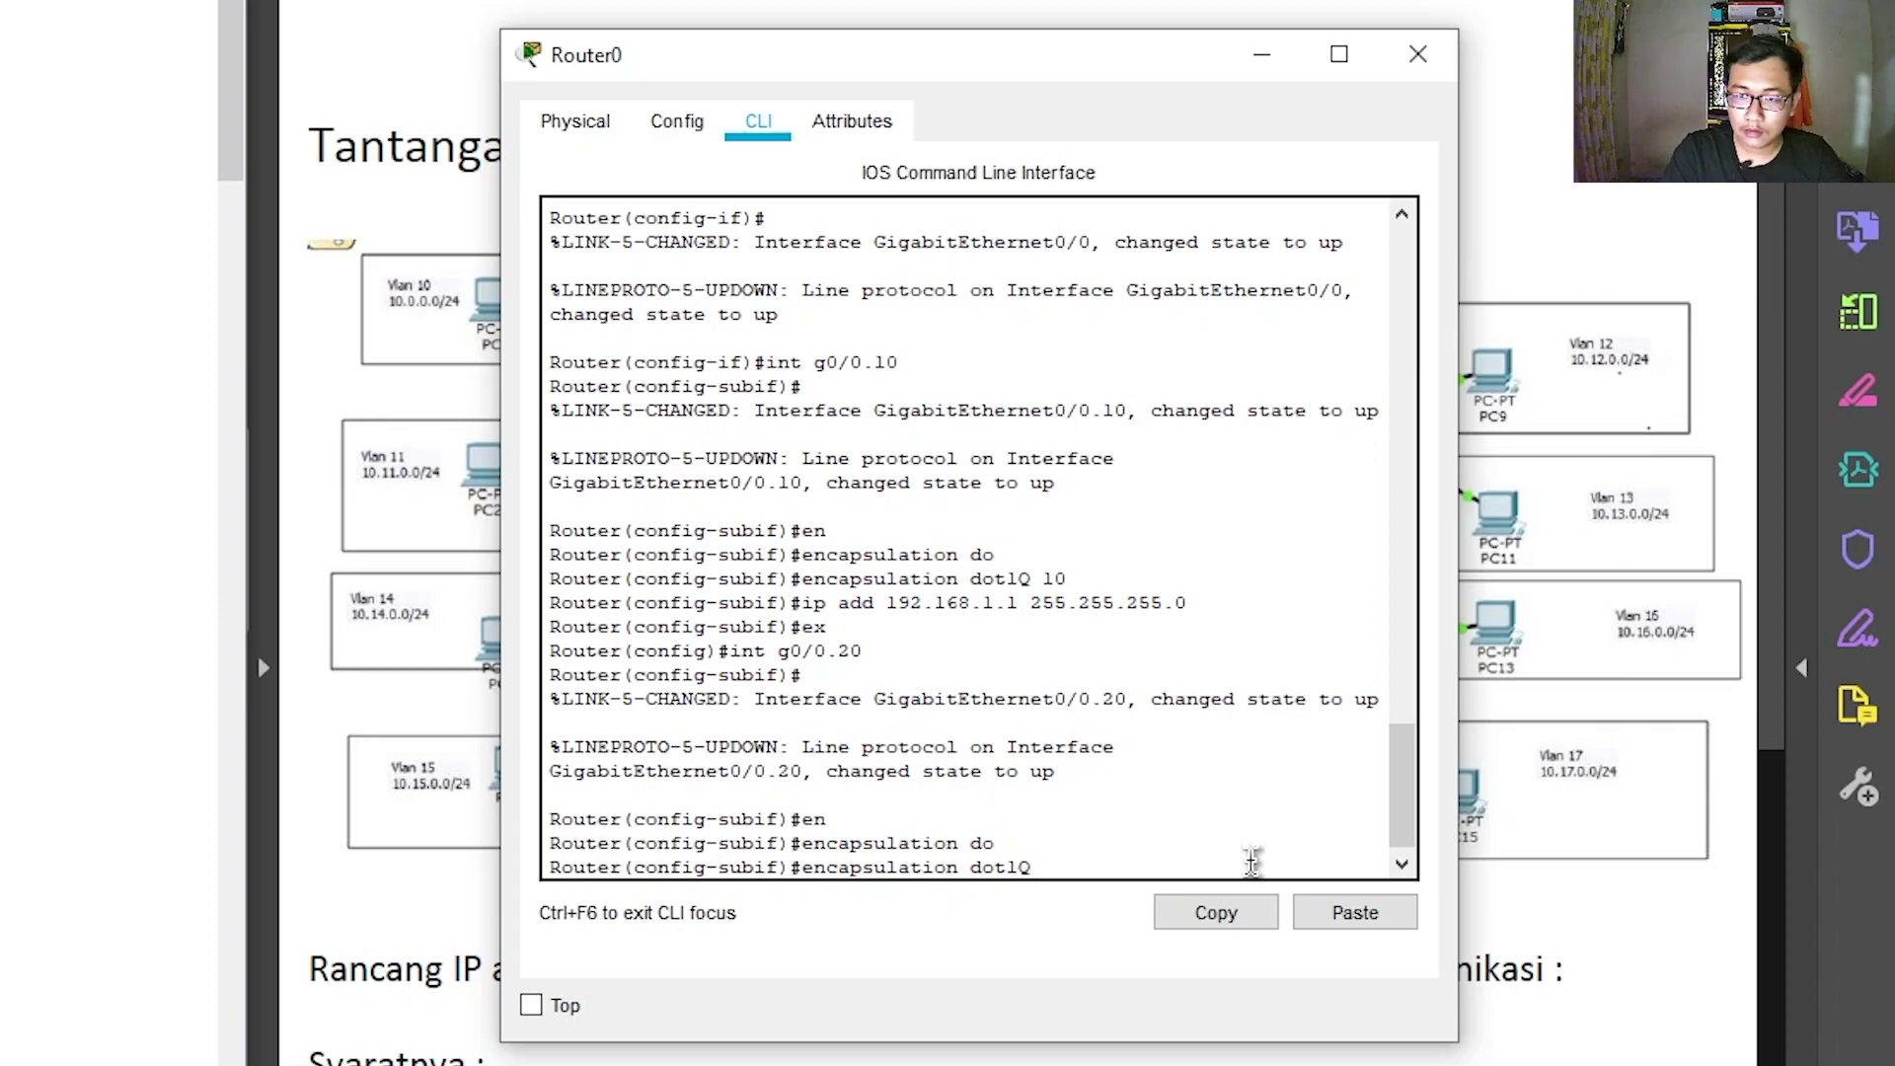
{"action": "type", "text": "20"}
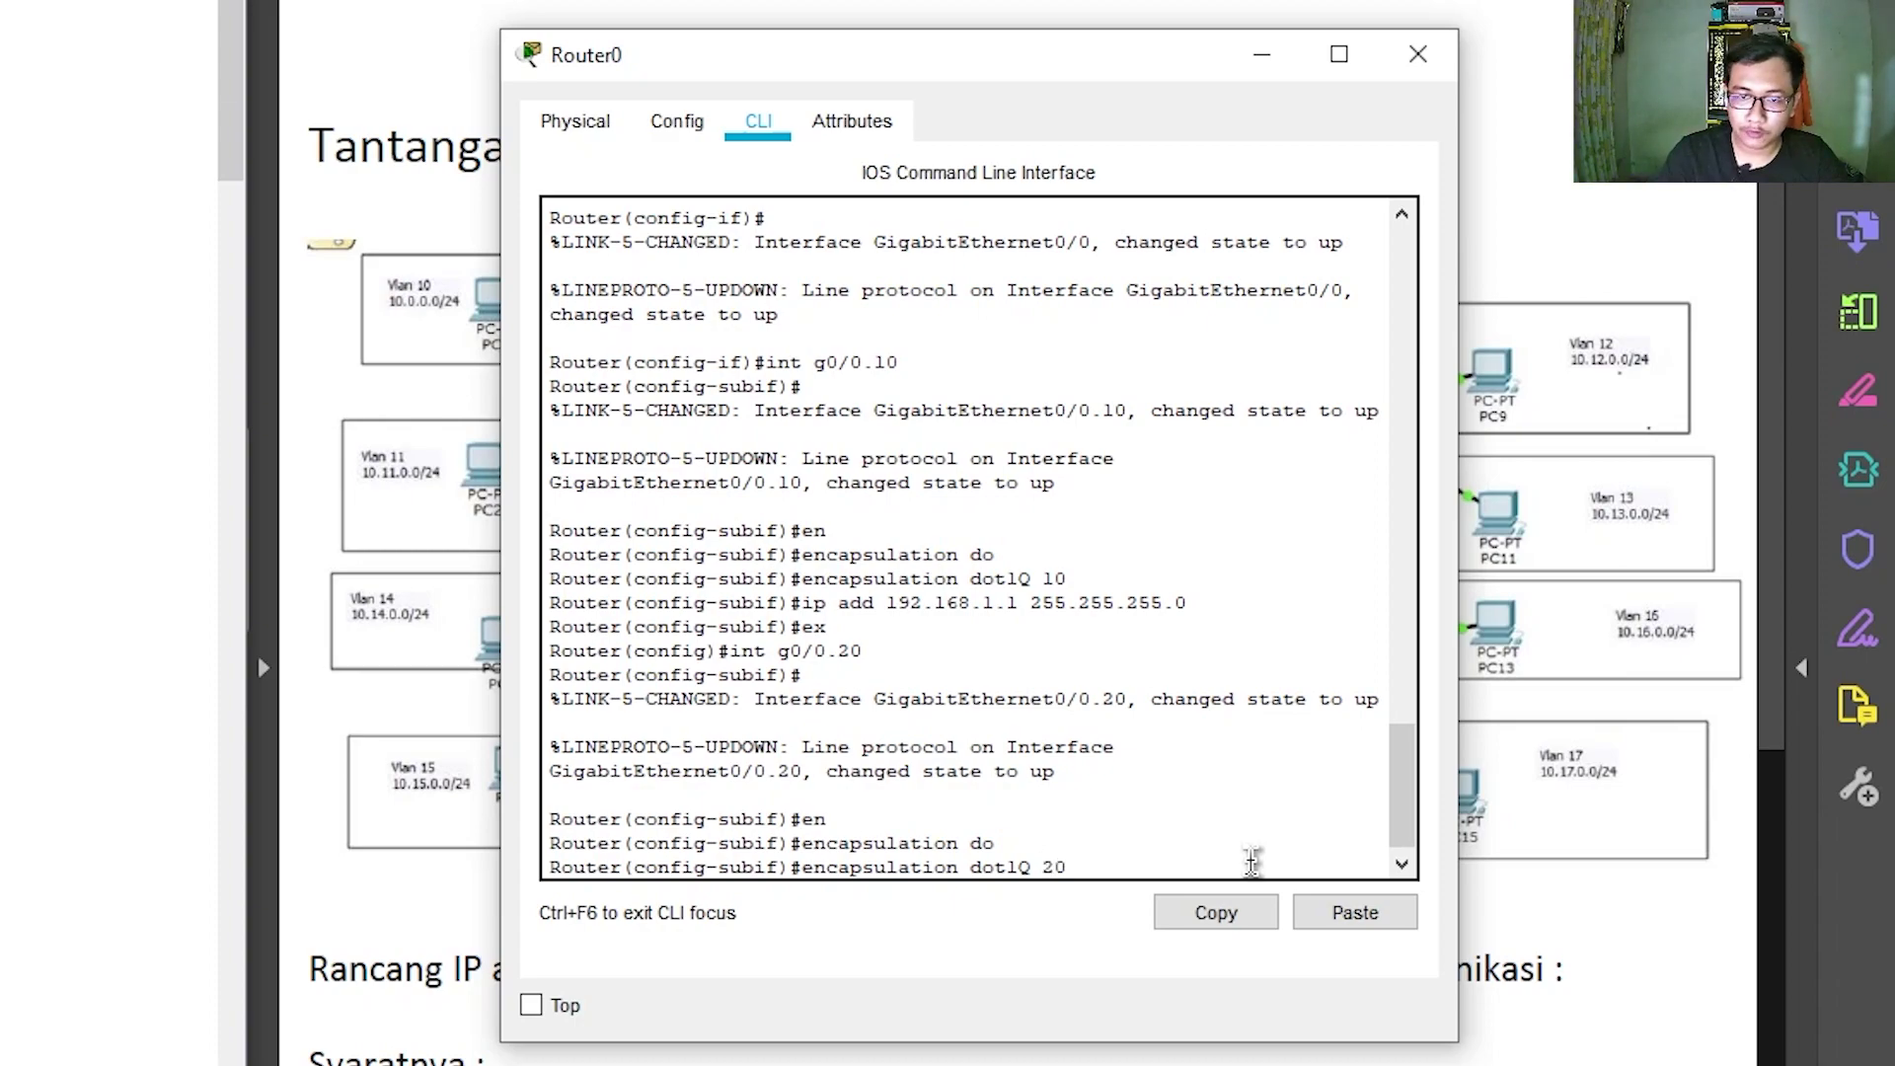
{"action": "key", "text": "Return"}
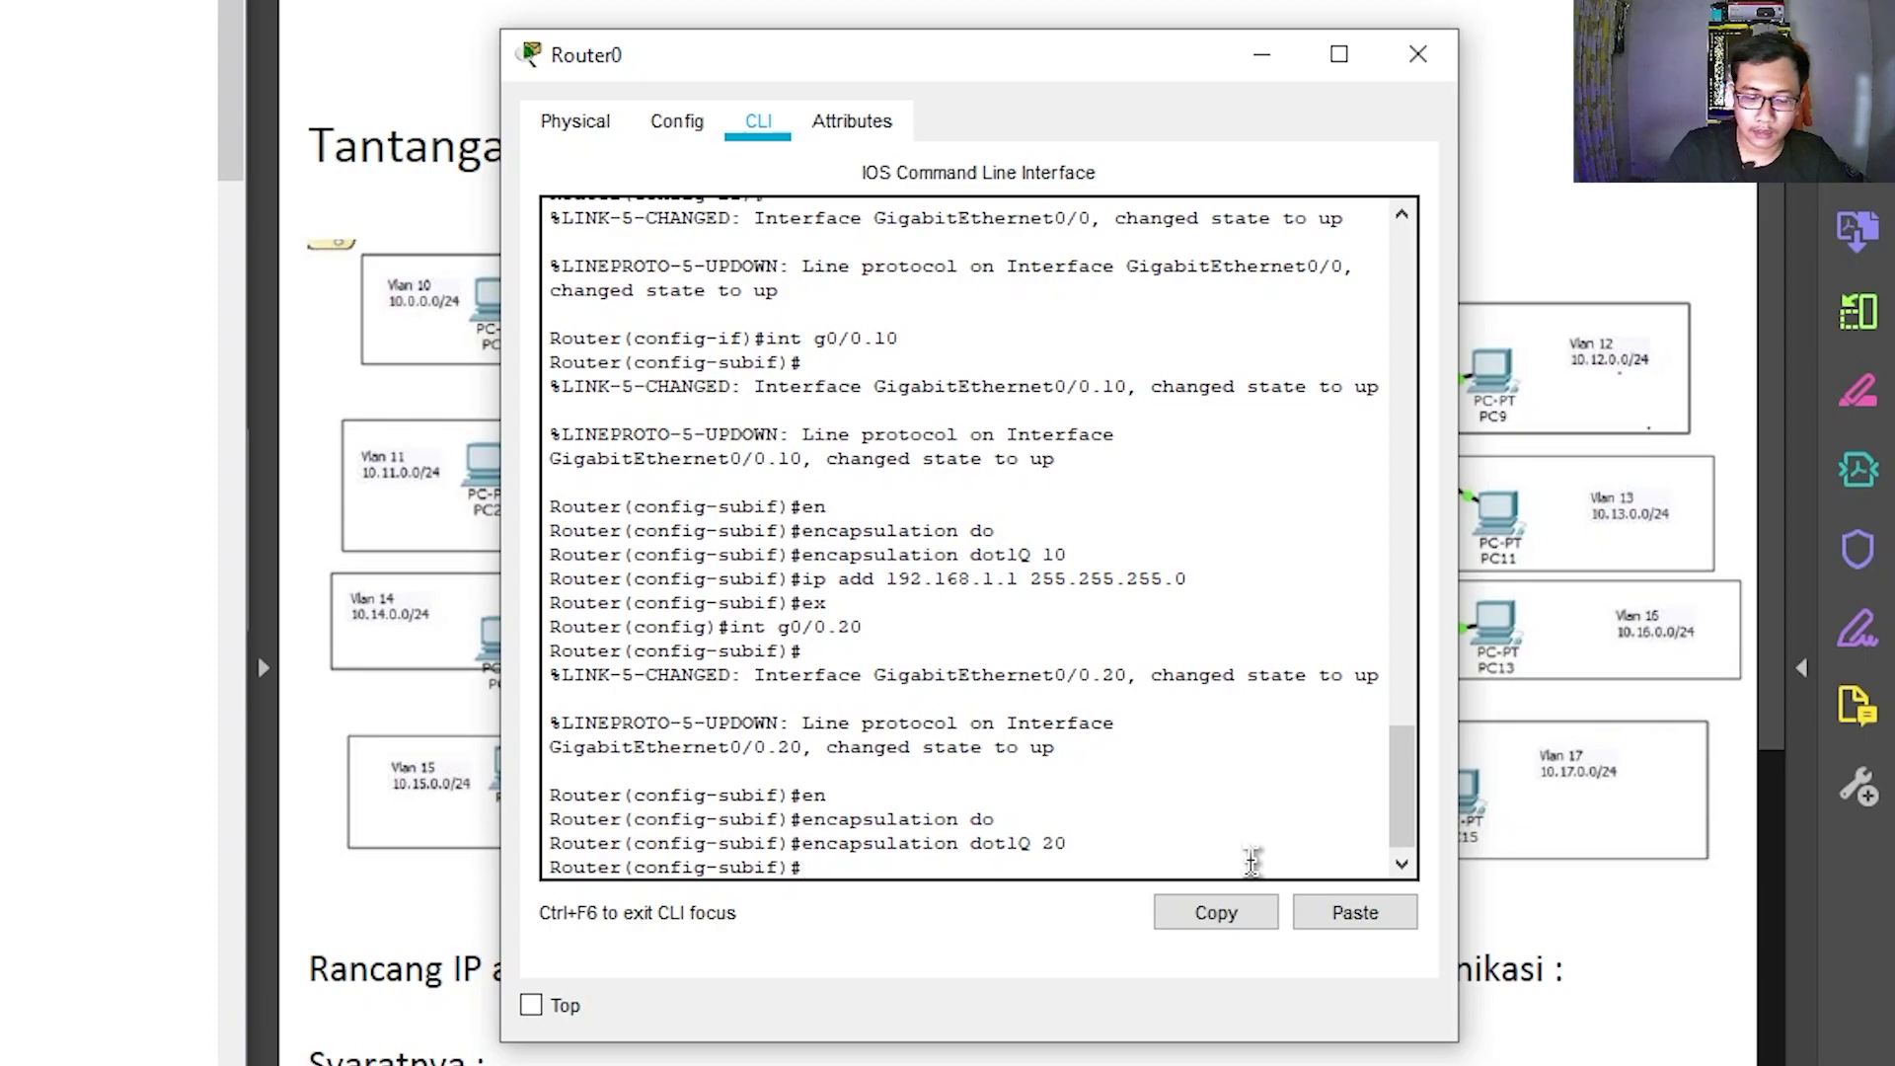
Assign IP address 192.168.2.1 with mask 255.255.255.0 to subinterface g0/0.20 and close Router0's window
{"action": "type", "text": "ip "}
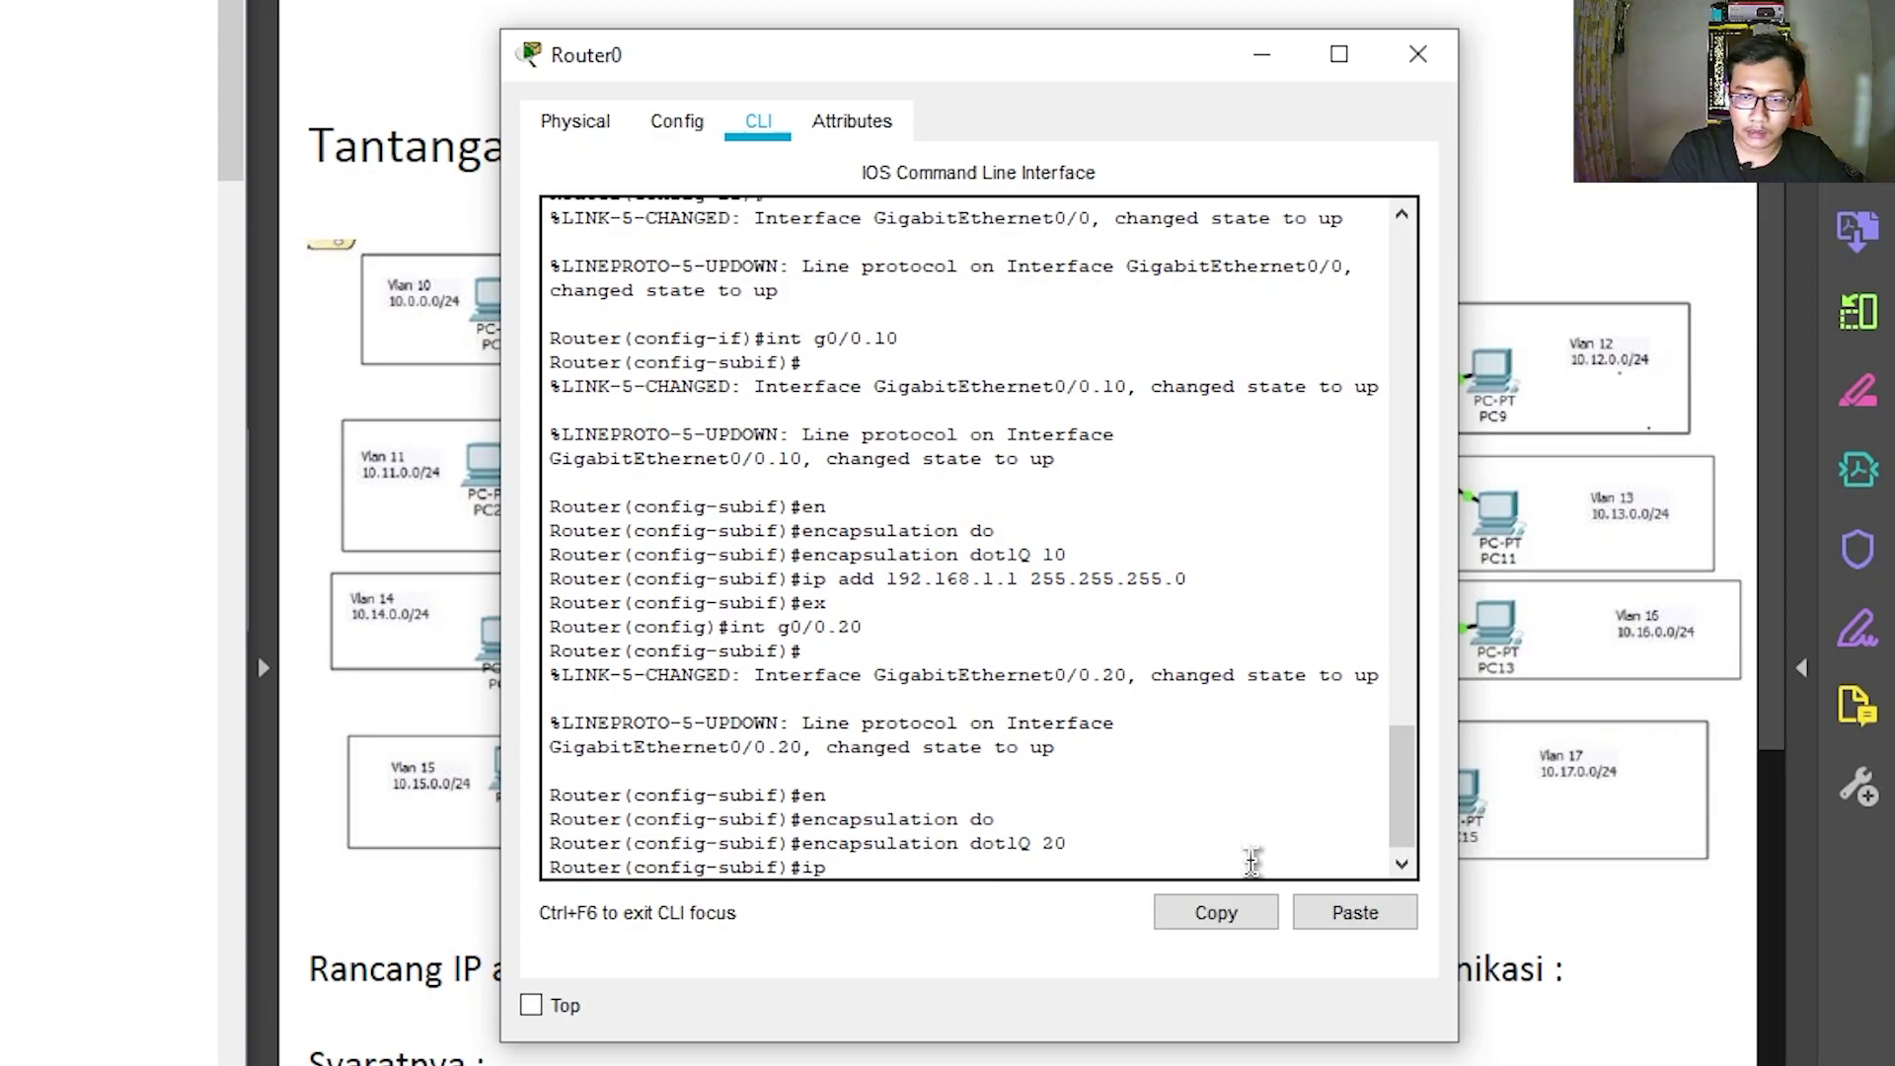
{"action": "type", "text": "ad"}
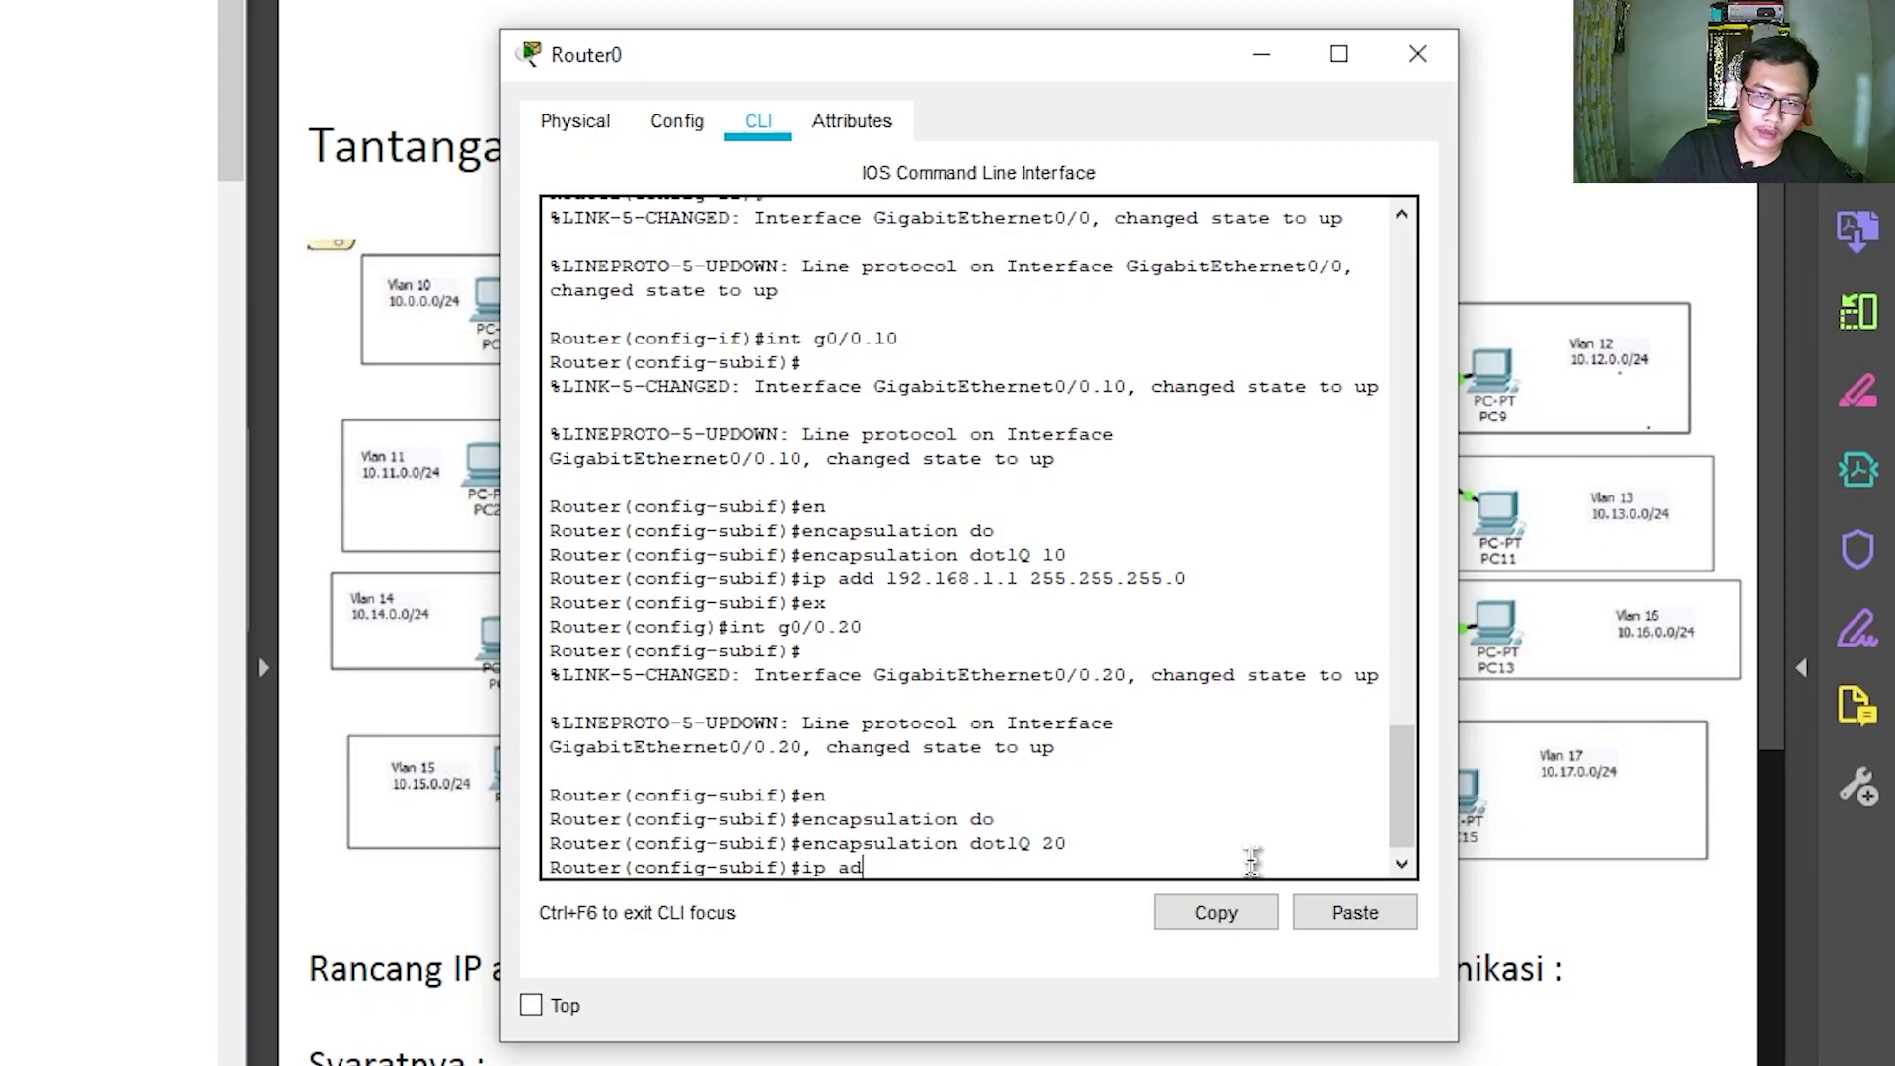
{"action": "type", "text": "d 192"}
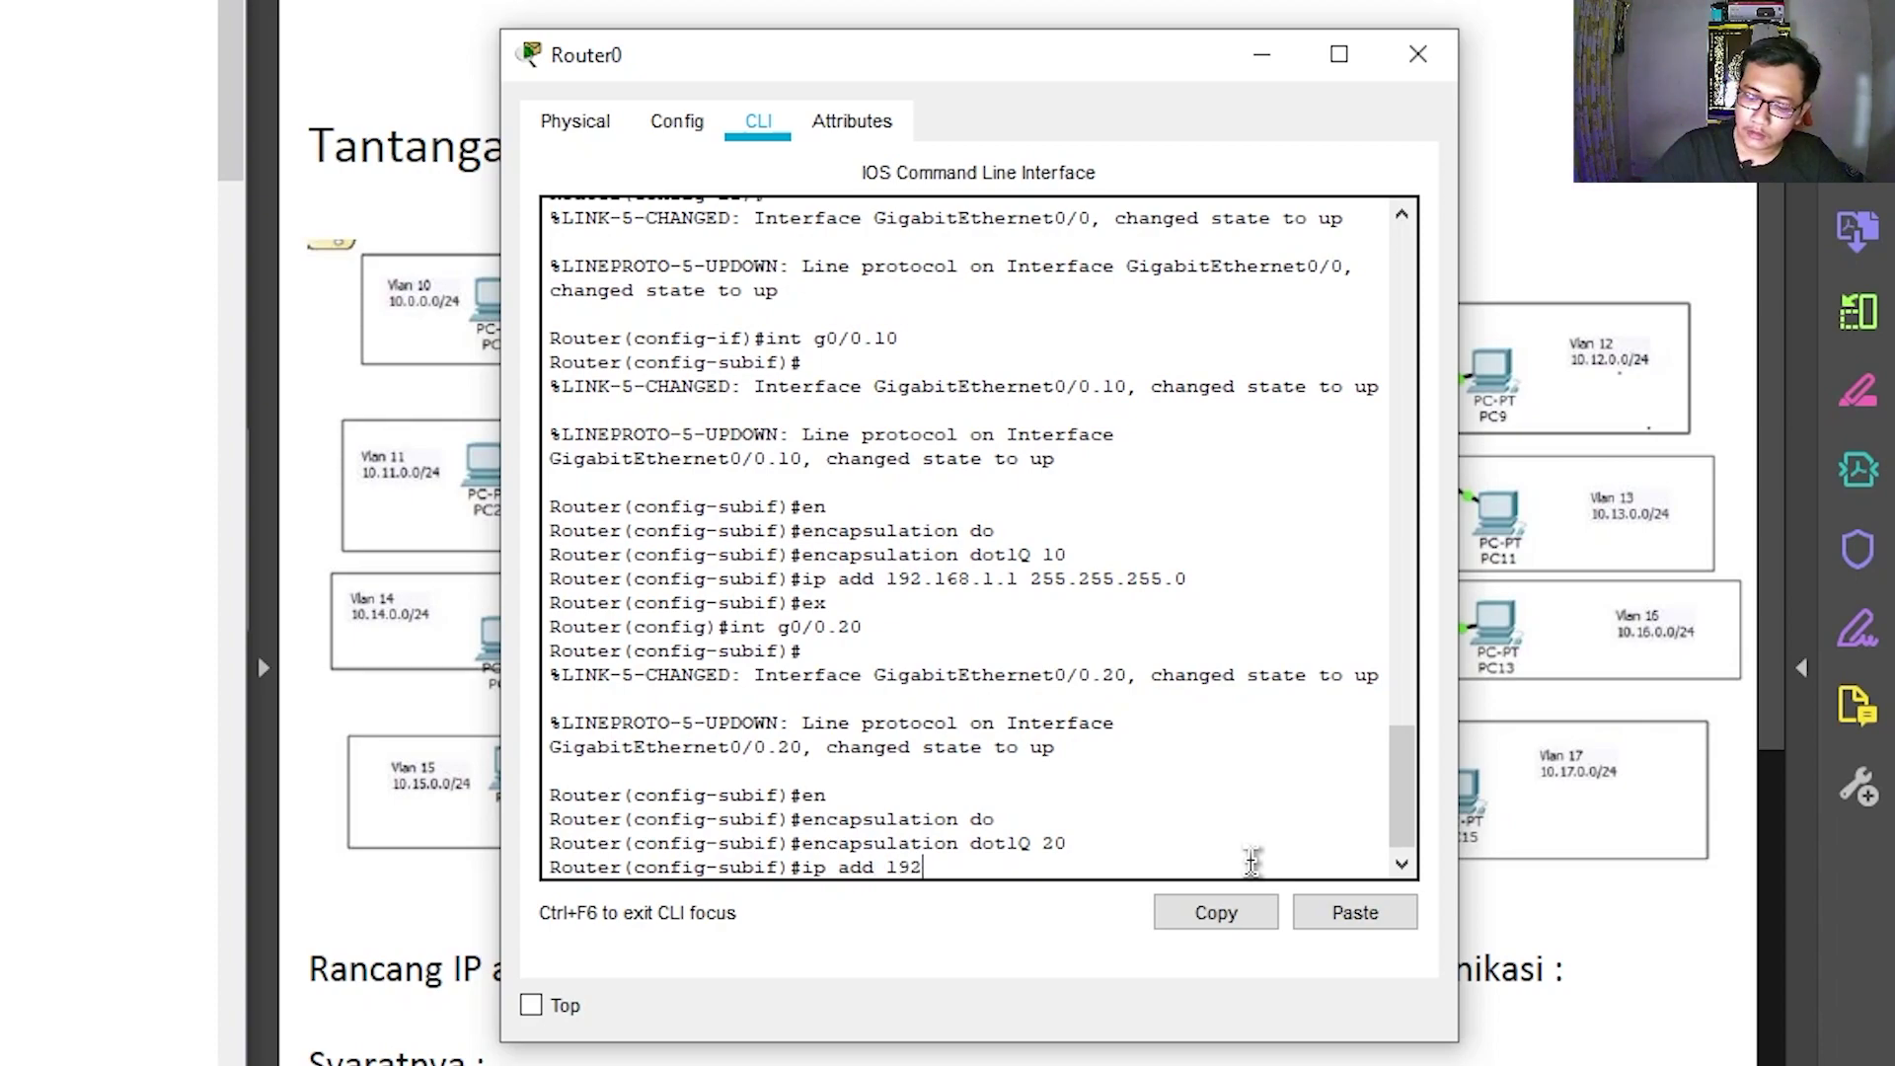
{"action": "type", "text": ".168.2.168.2."}
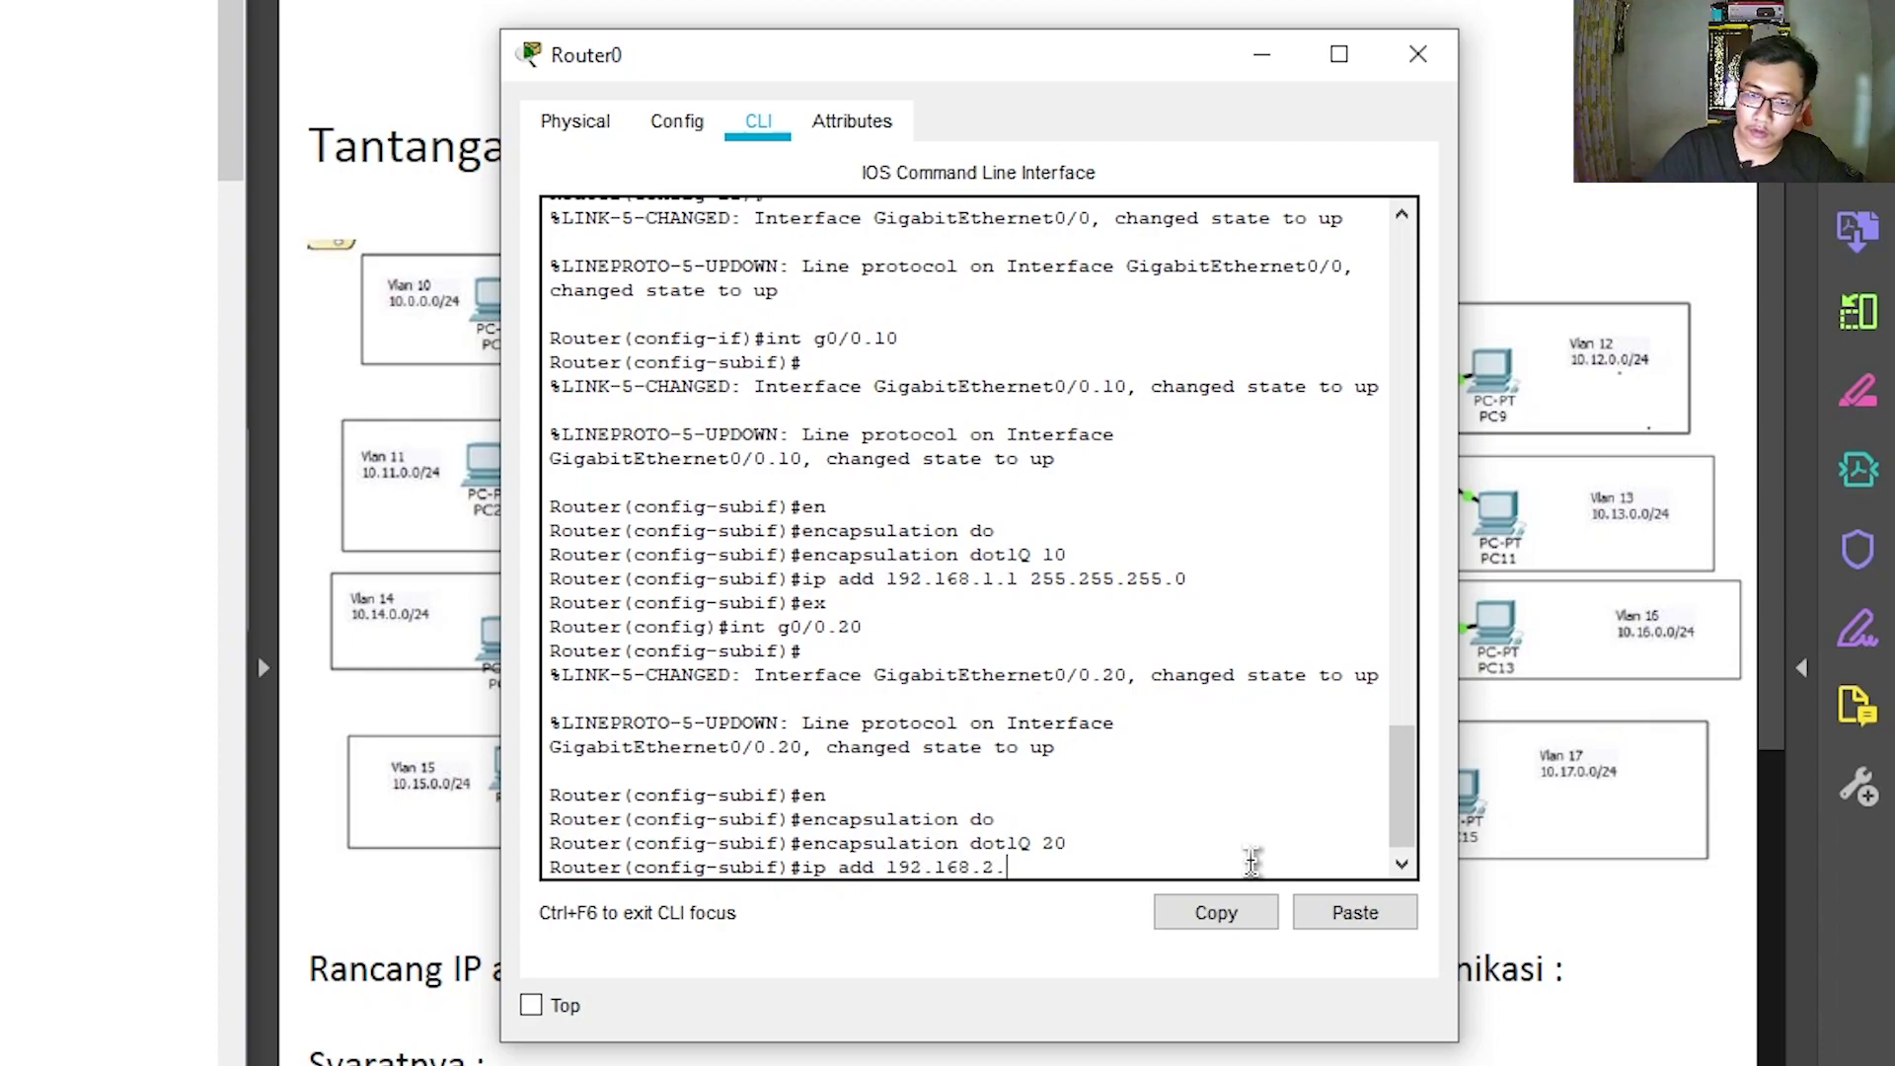
{"action": "type", "text": "1 2"}
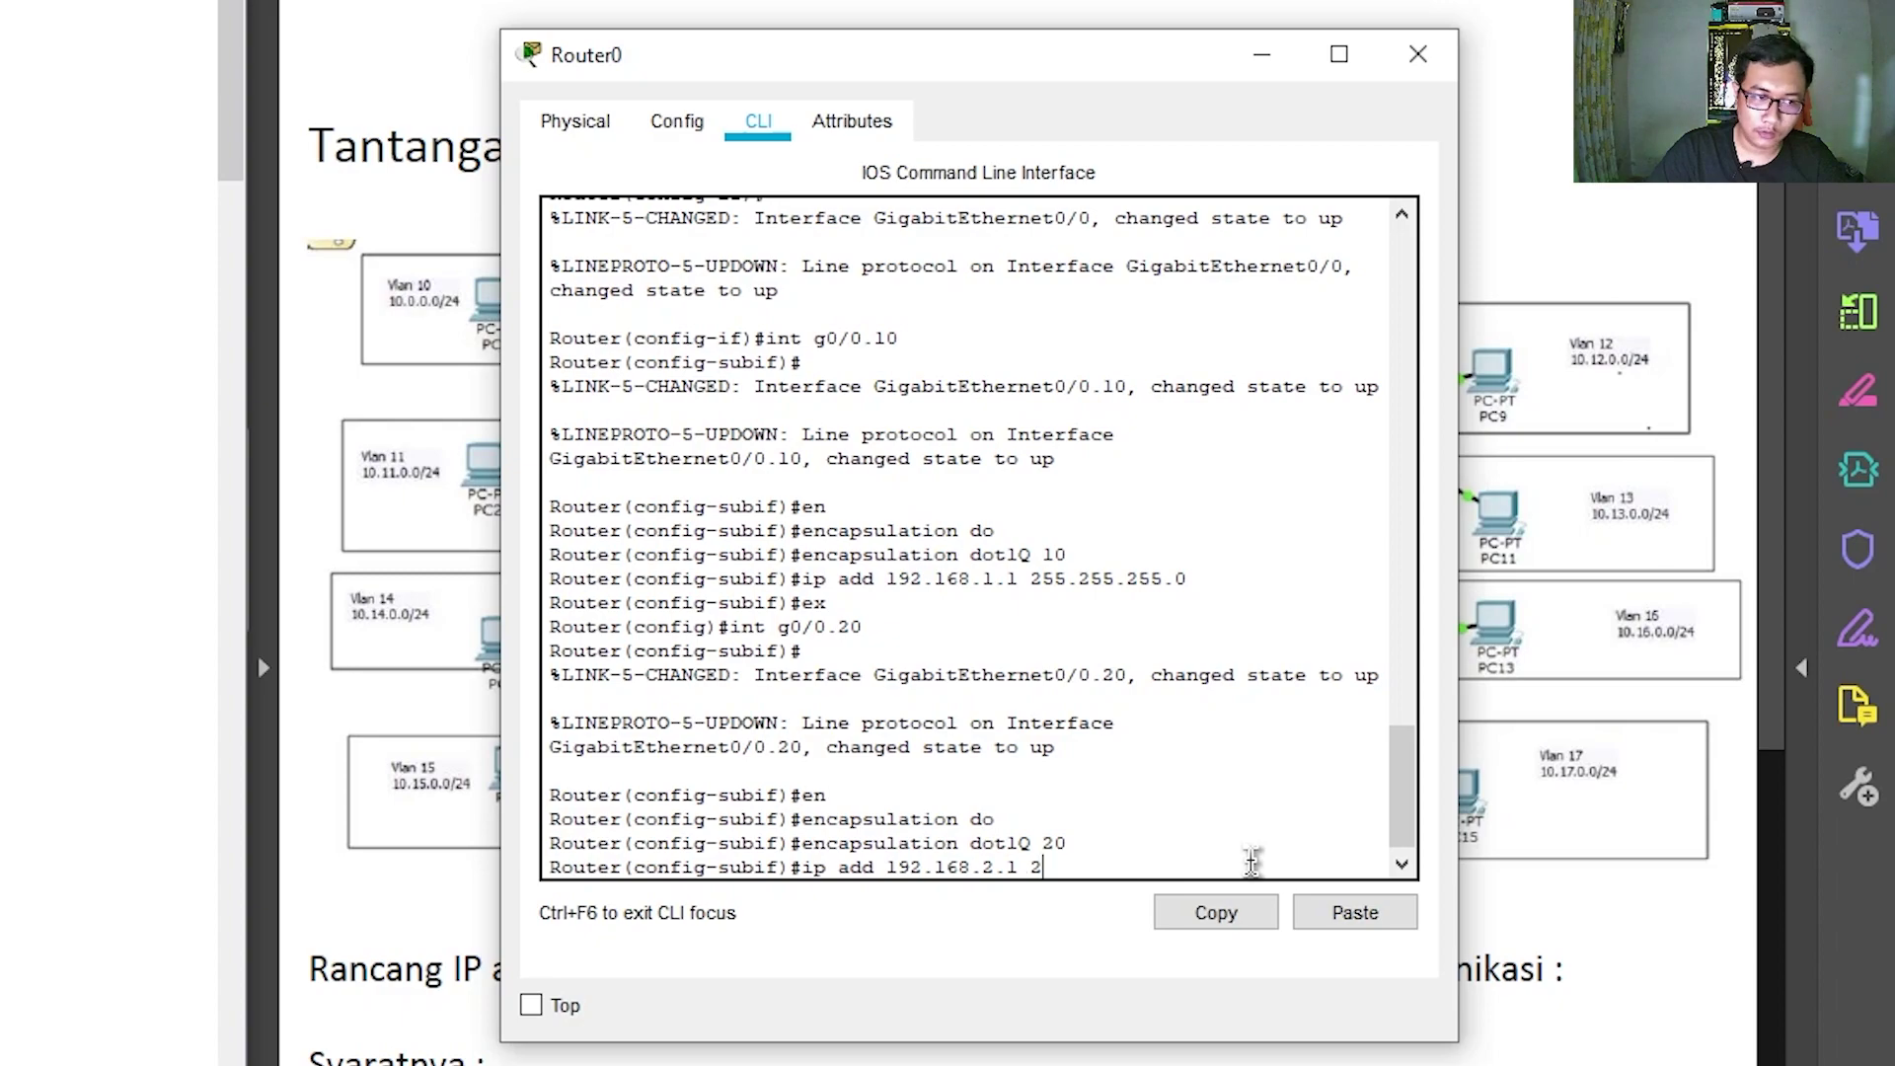
{"action": "type", "text": "55.255.255.0"}
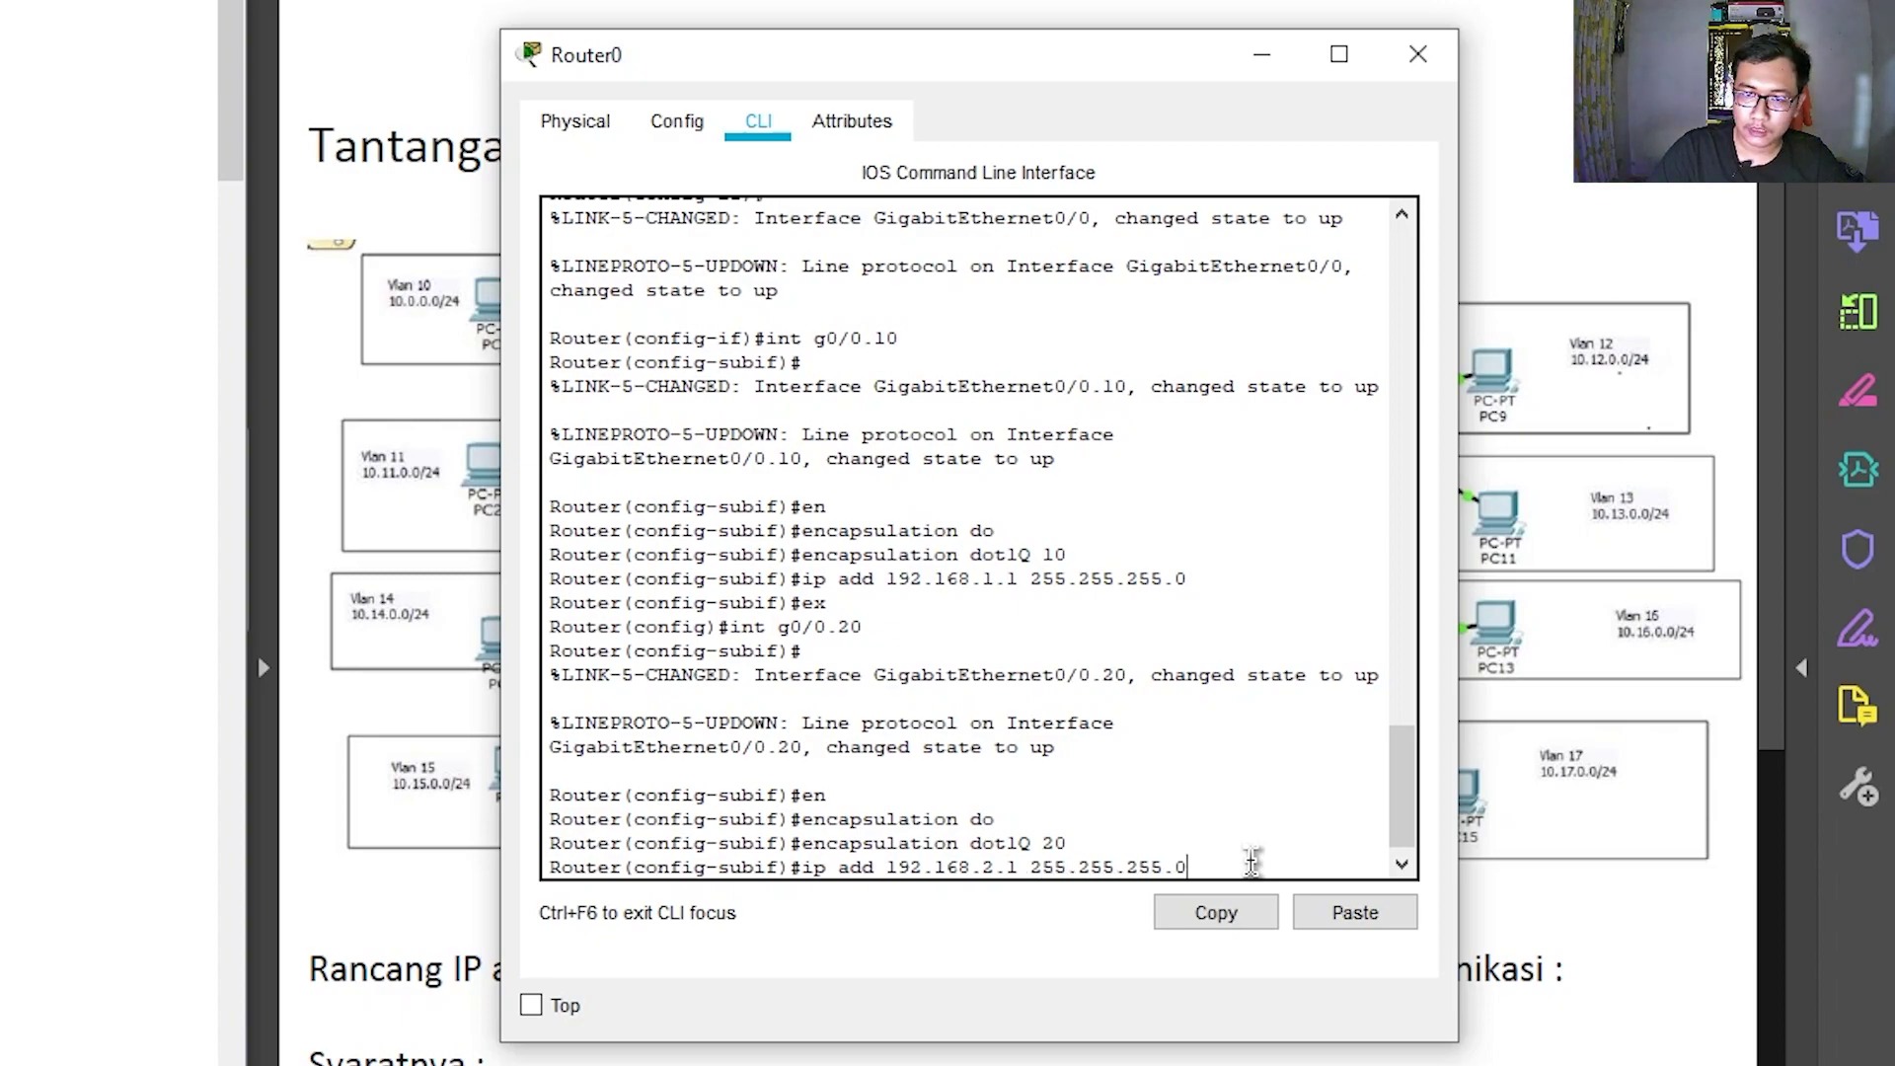
{"action": "key", "text": "Return"}
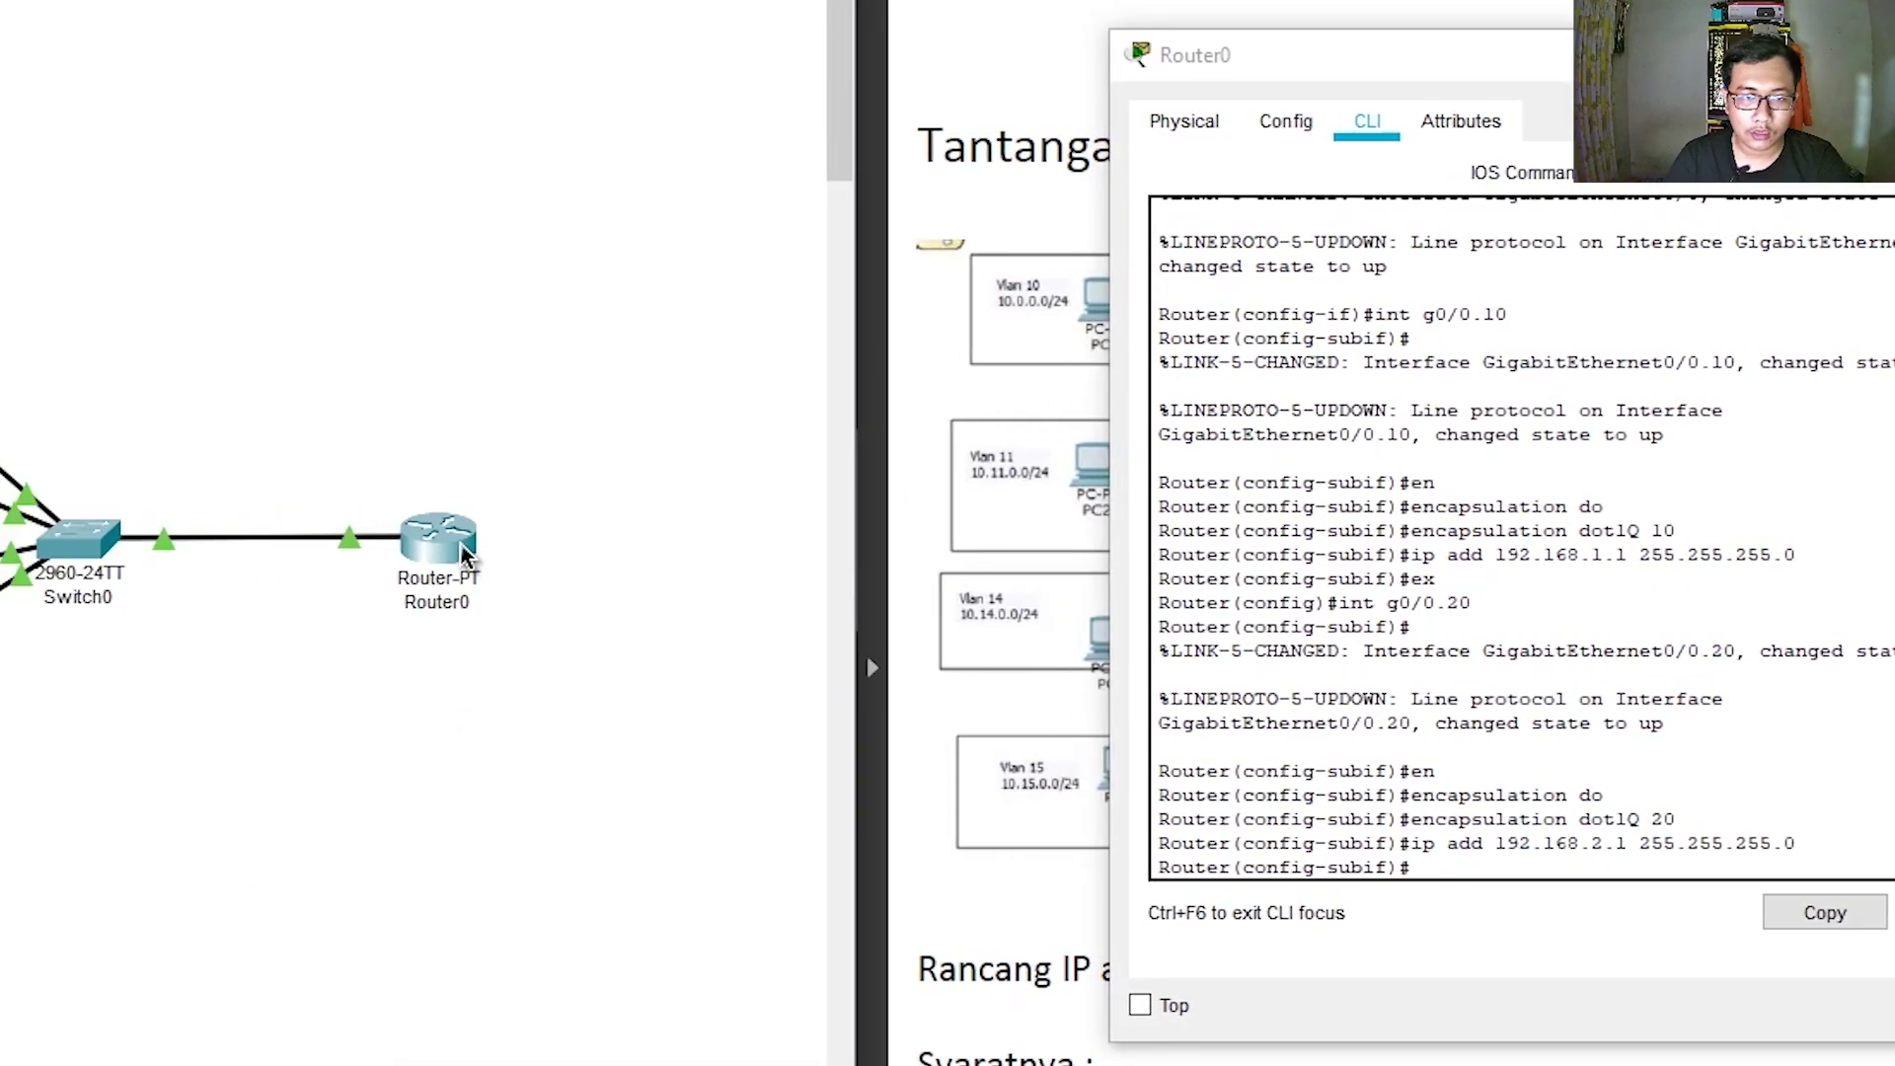
{"action": "mouse_move", "coordinate": [444, 549]}
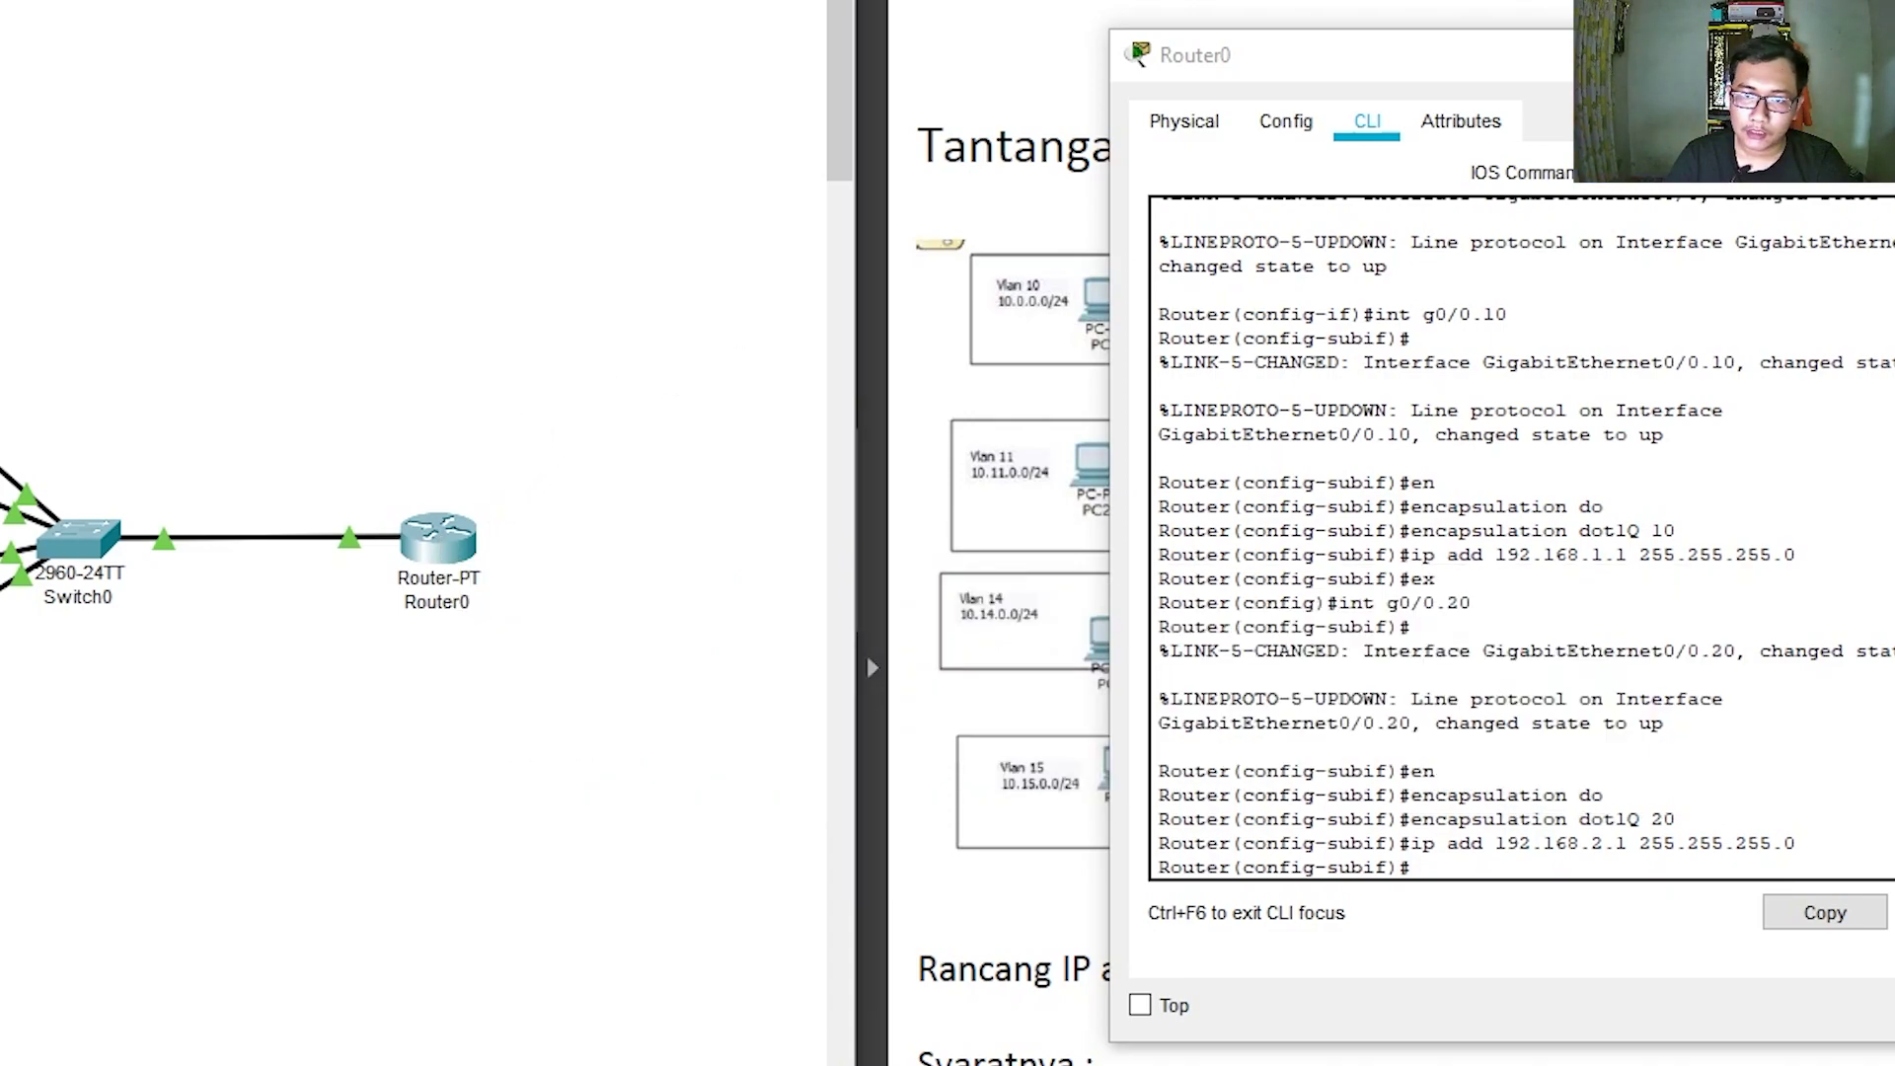
{"action": "key", "text": "alt+F4"}
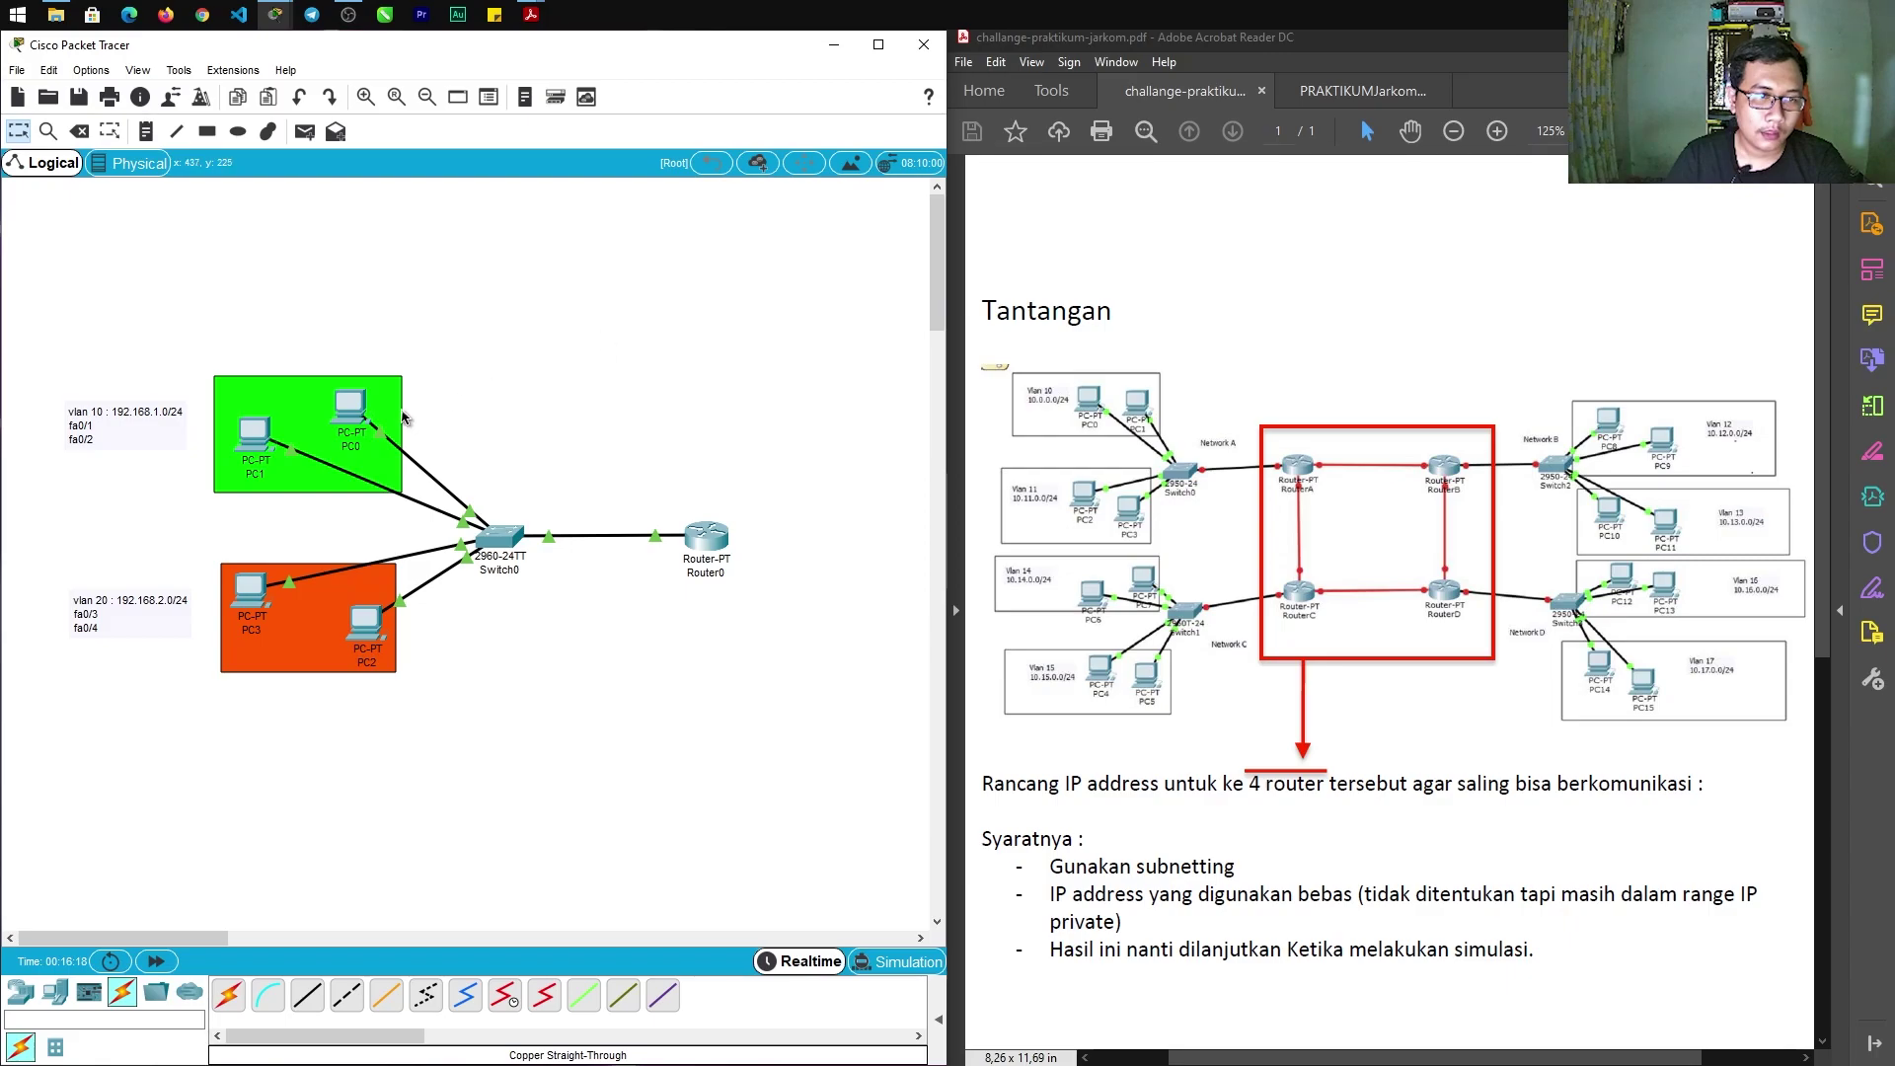
Give PC1 in VLAN 10 the static IP address 192.168.1.2 with subnet mask 255.255.255.0
{"action": "left_click", "coordinate": [259, 443]}
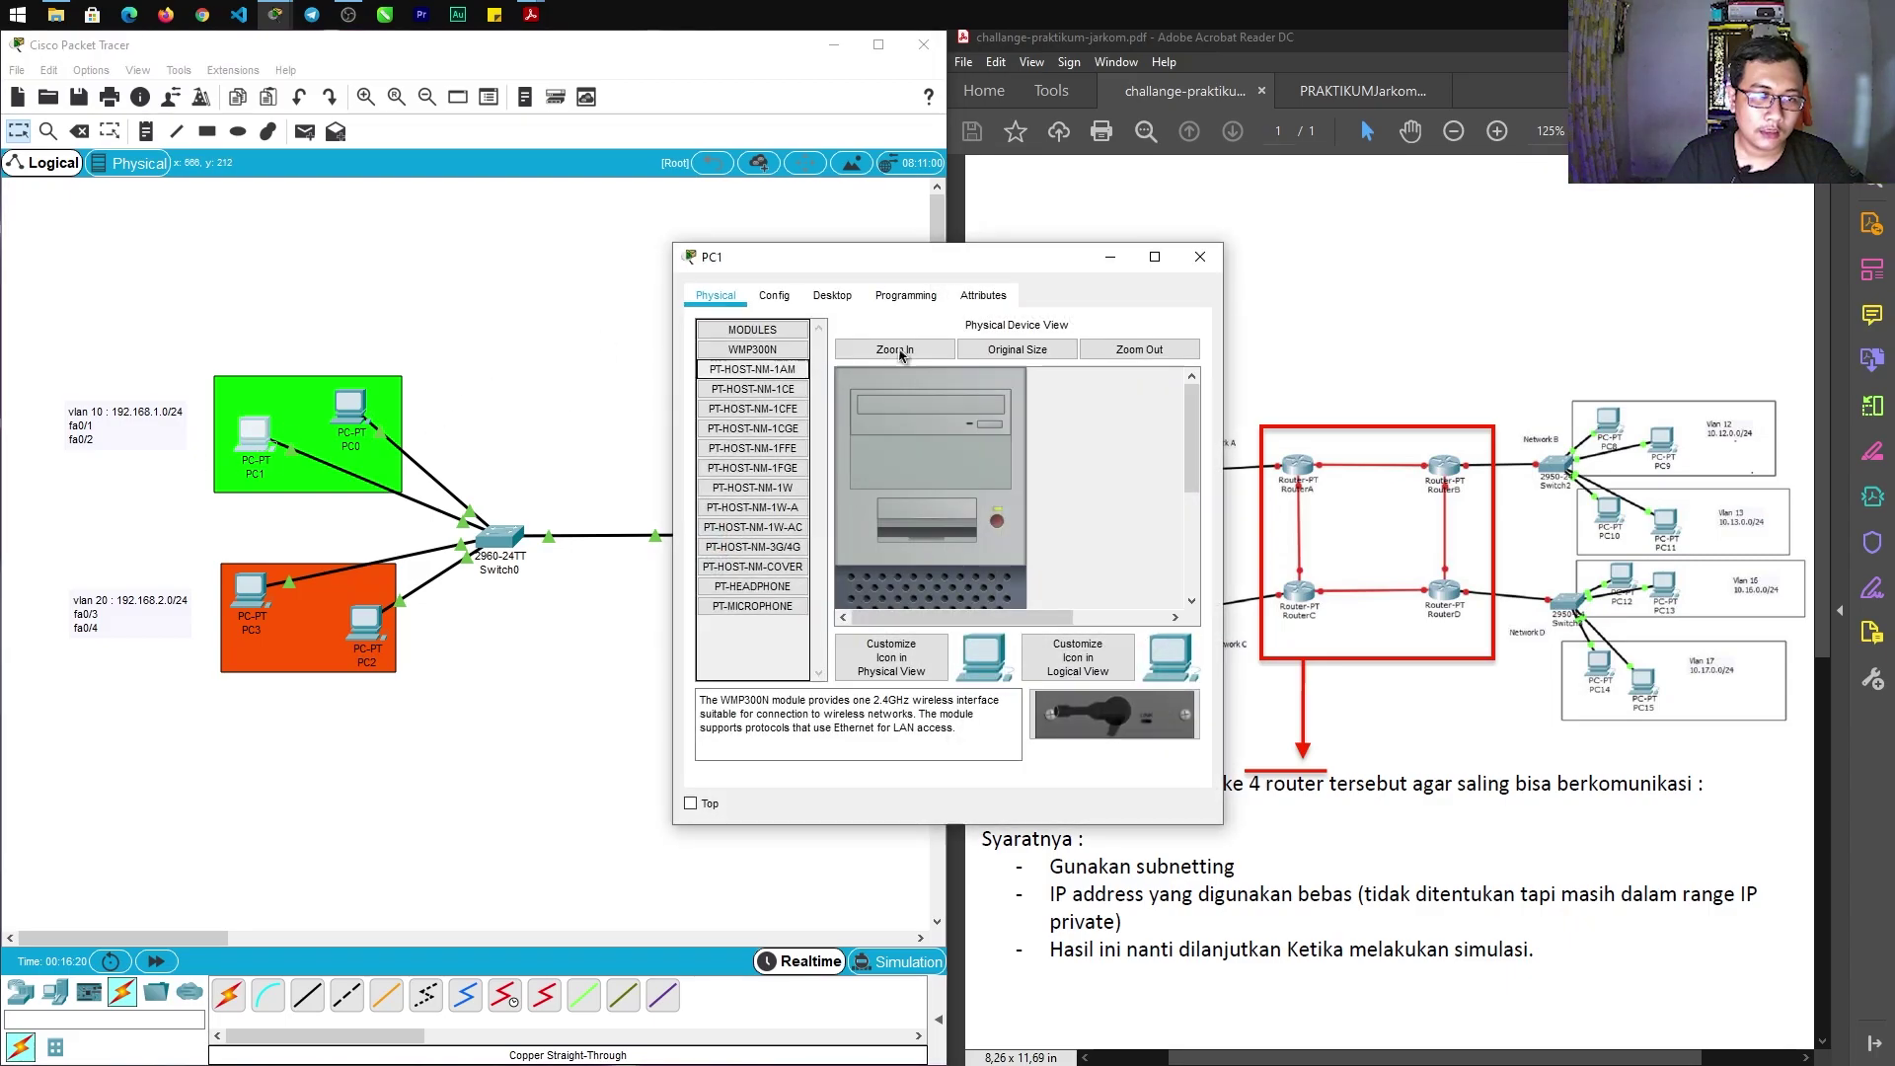
{"action": "left_click_drag", "start_coordinate": [988, 255], "coordinate": [1133, 280]}
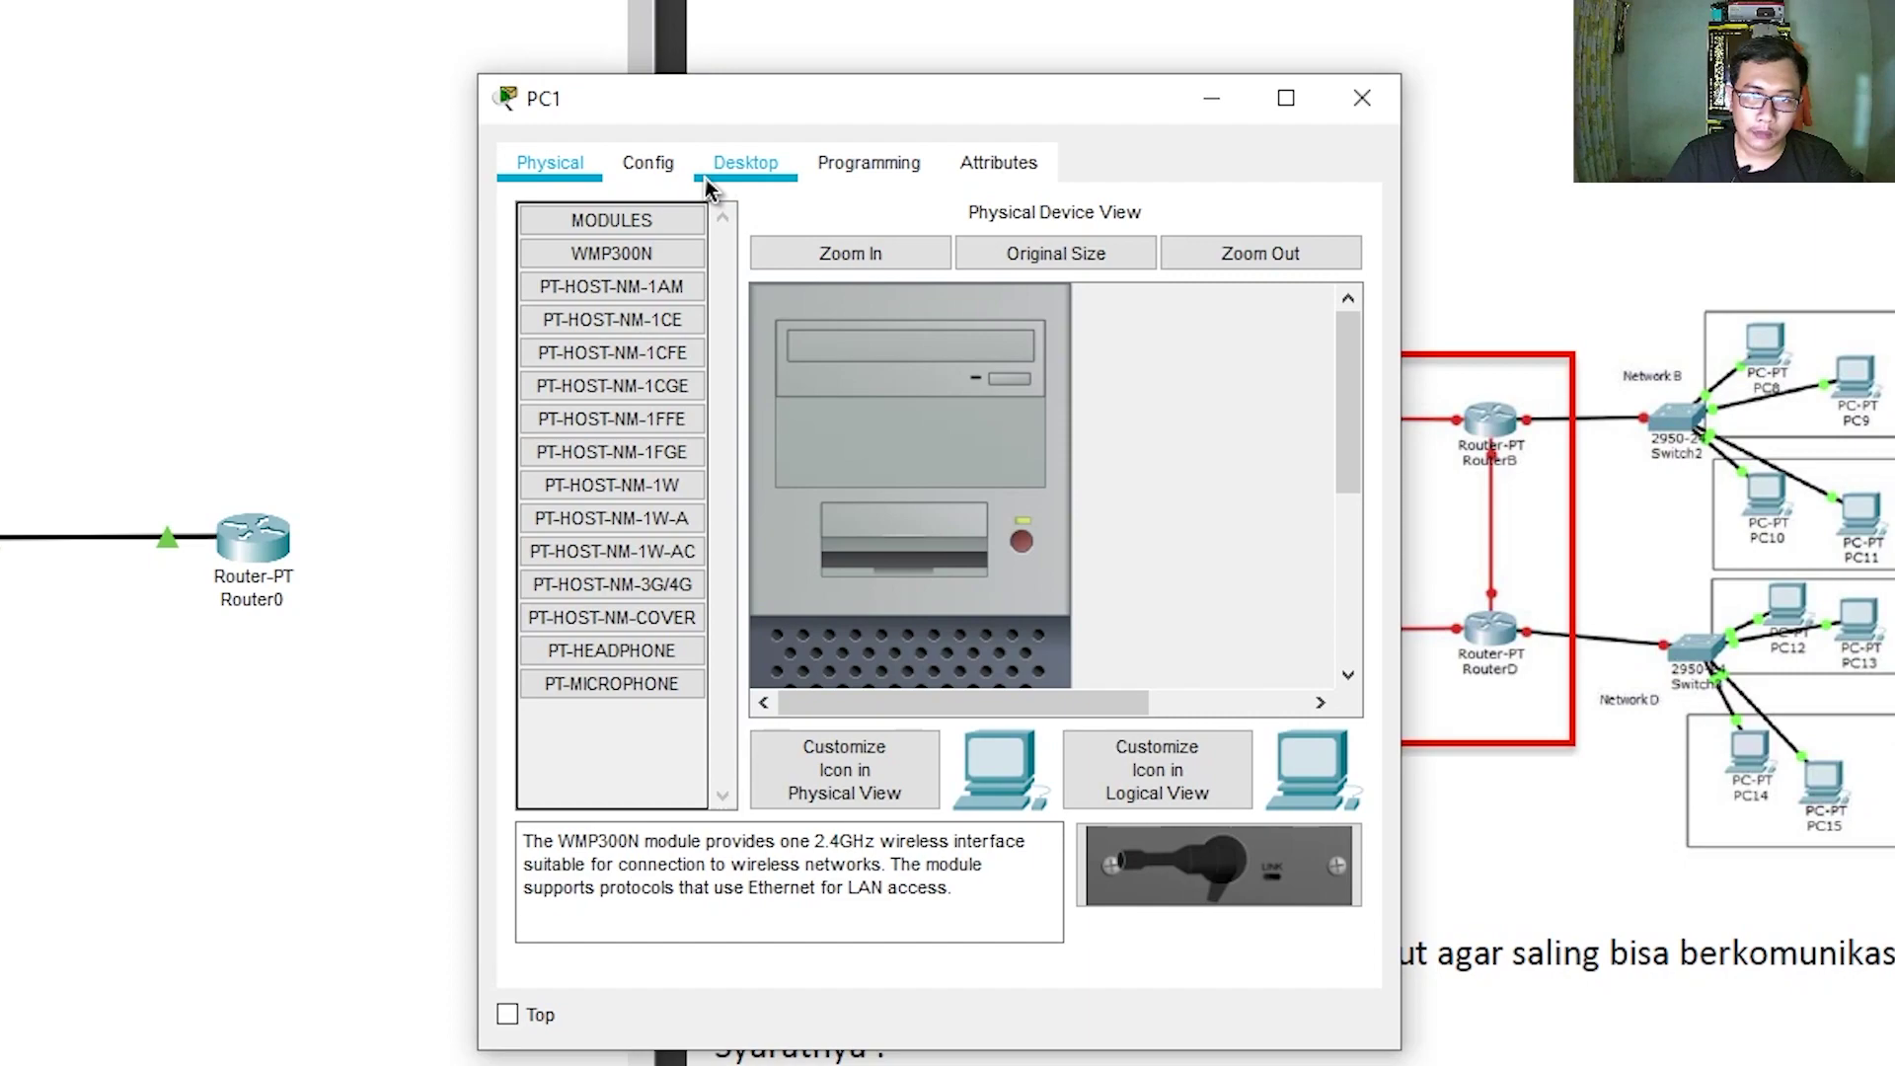
{"action": "left_click", "coordinate": [707, 183]}
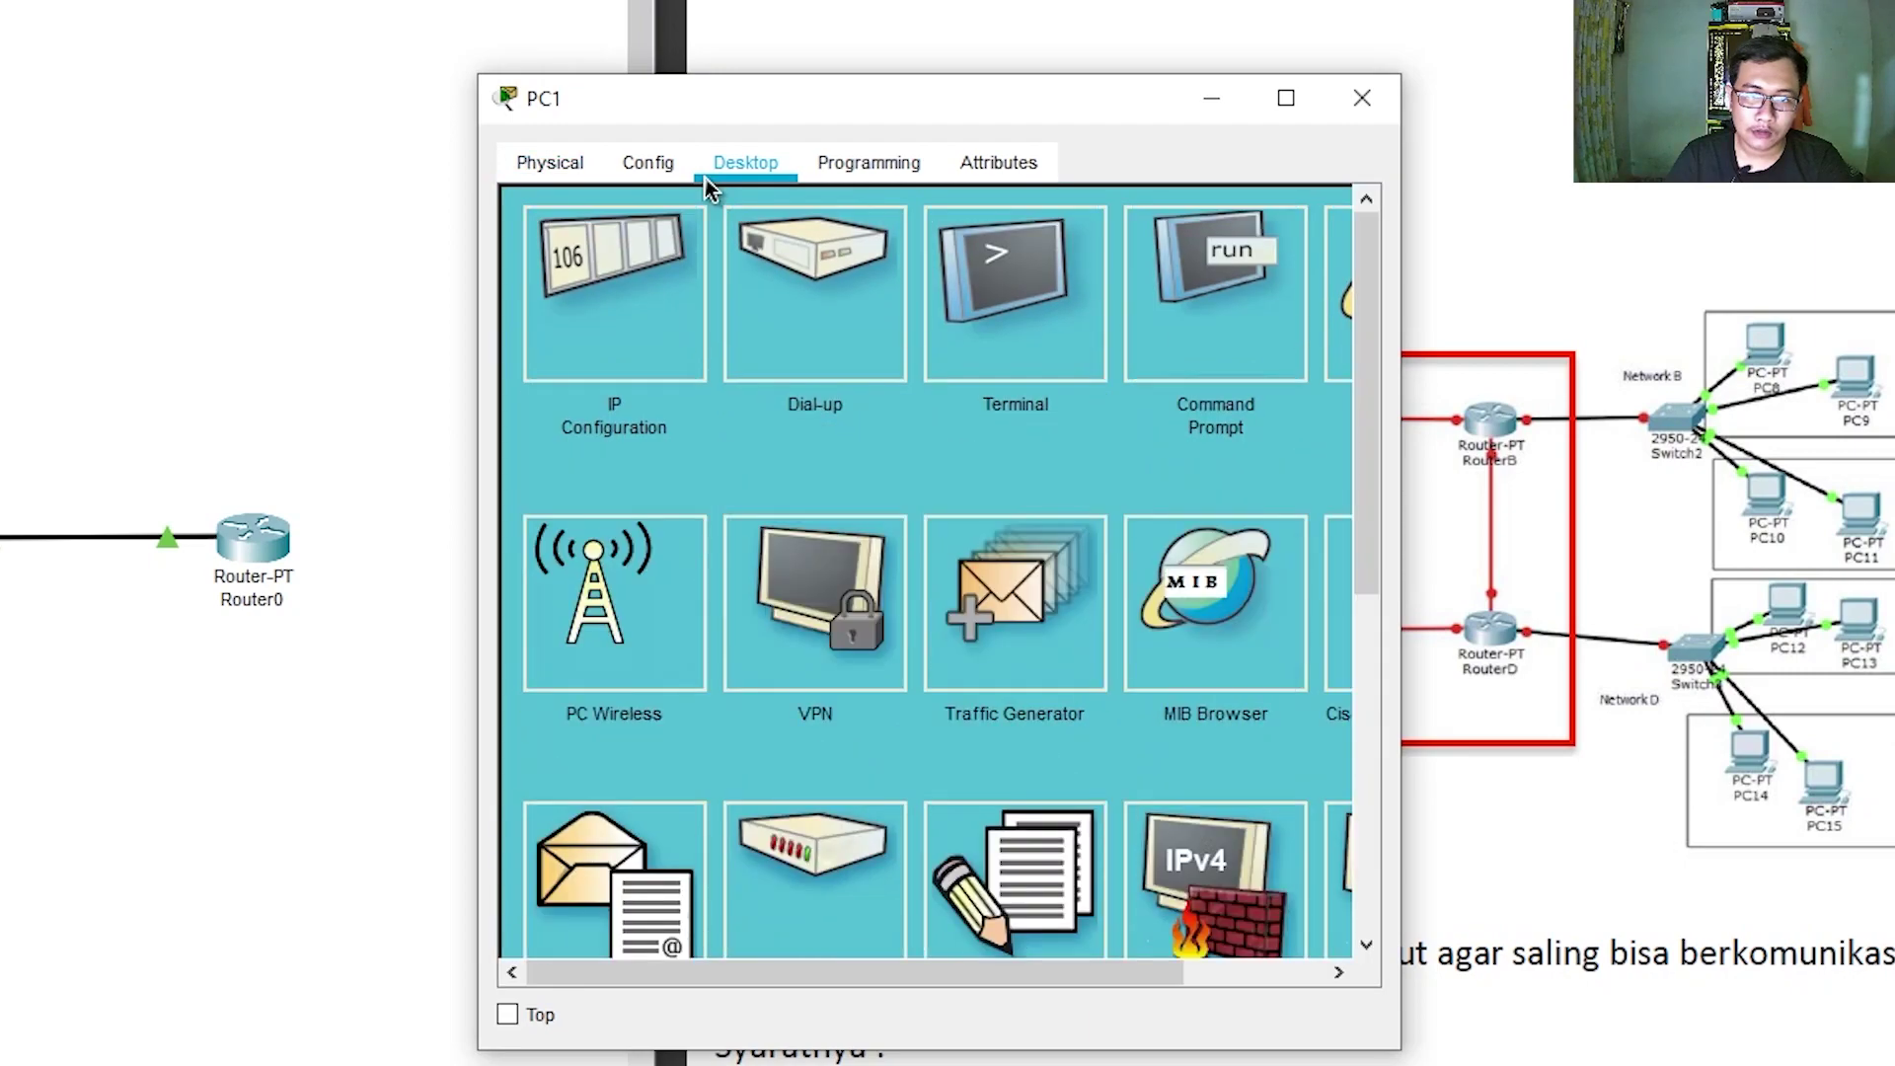
{"action": "left_click", "coordinate": [675, 341]}
{"action": "left_click", "coordinate": [1000, 400]}
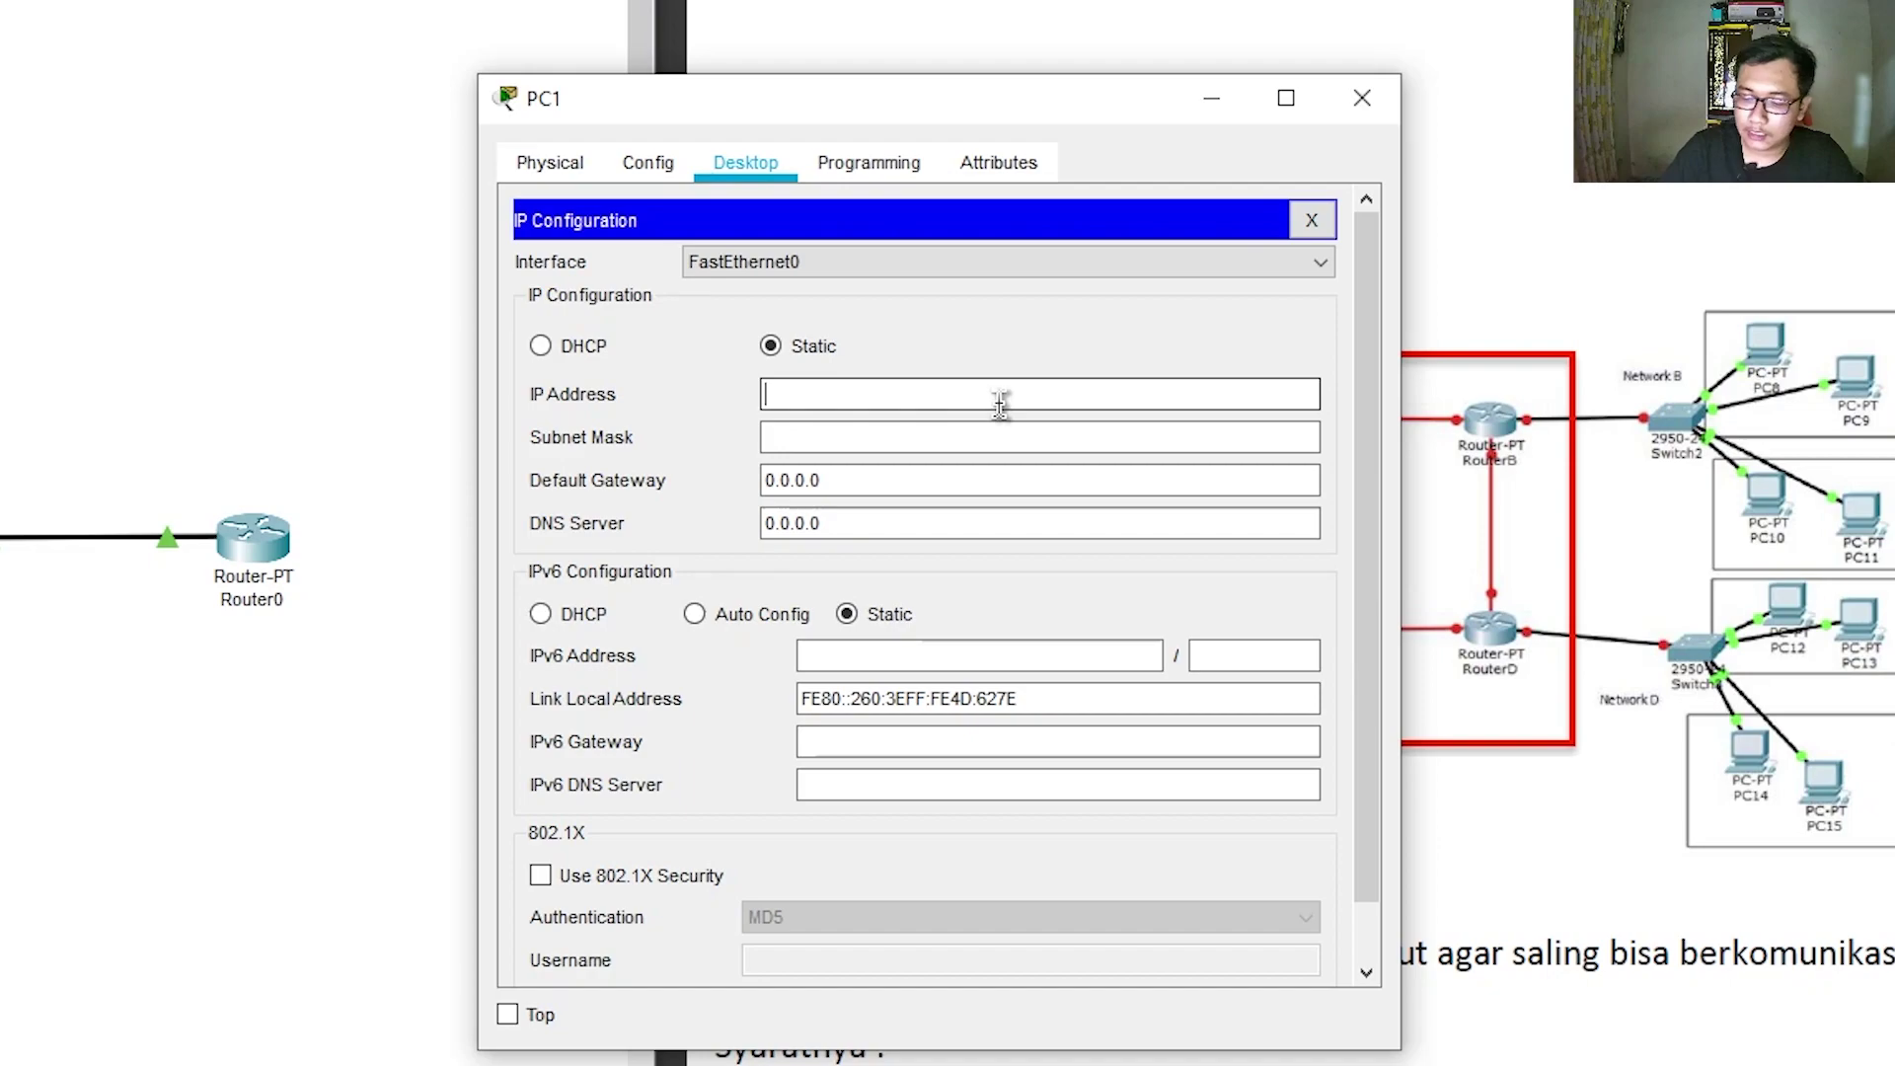
{"action": "type", "text": "192.168.1"}
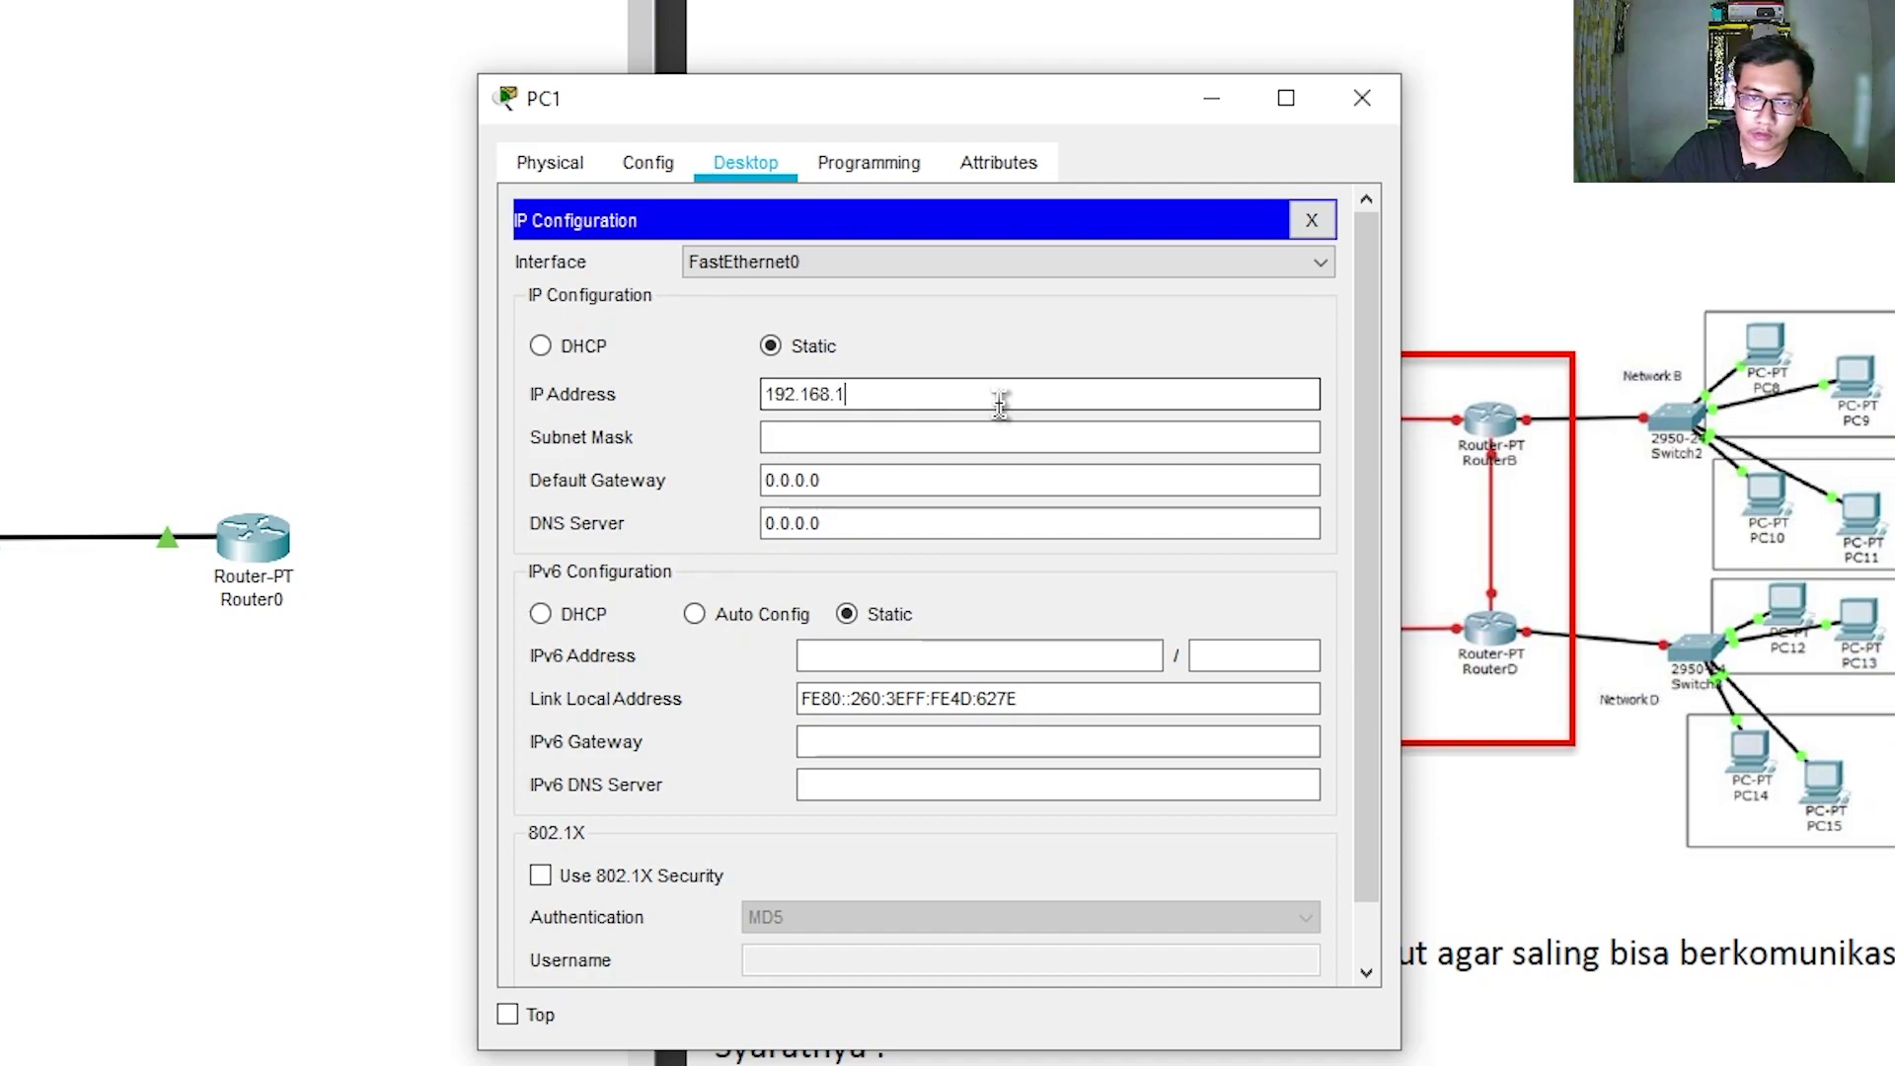
{"action": "type", "text": ".2"}
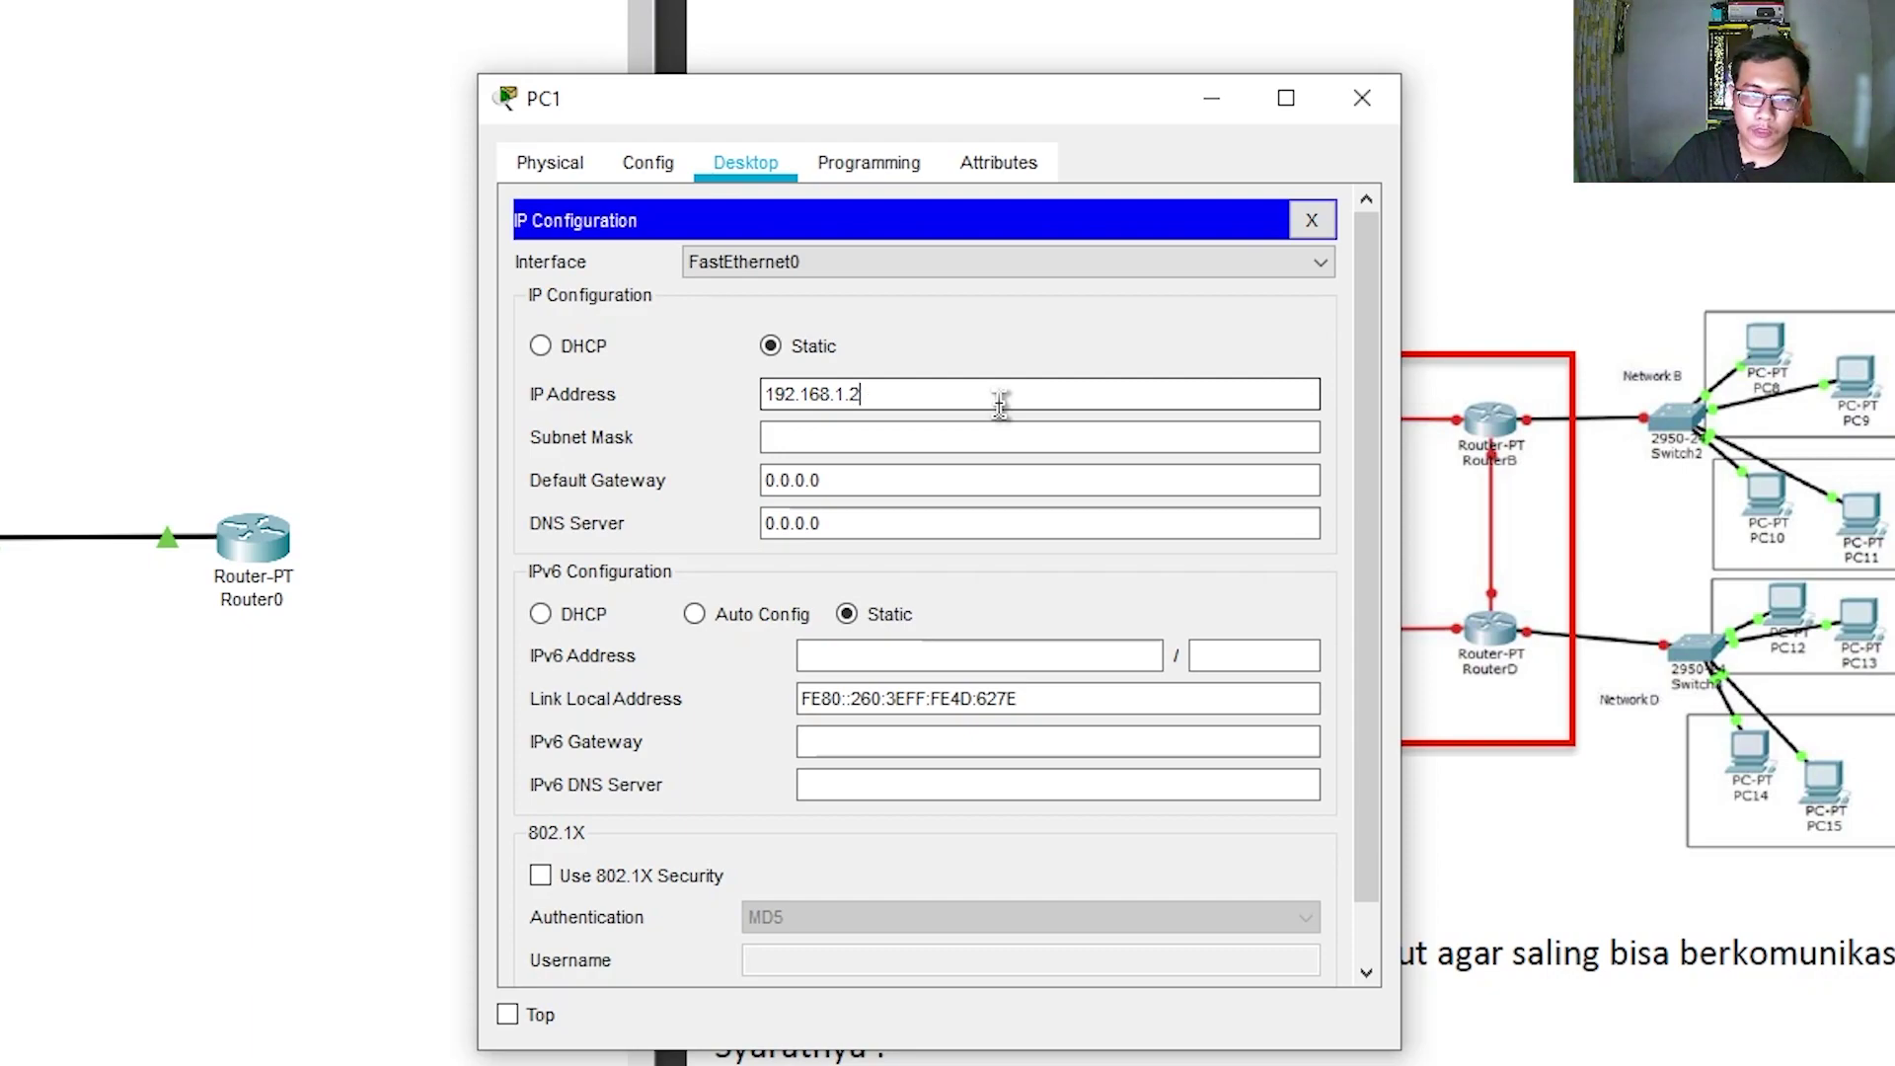
{"action": "key", "text": "Tab"}
{"action": "key", "text": "Tab"}
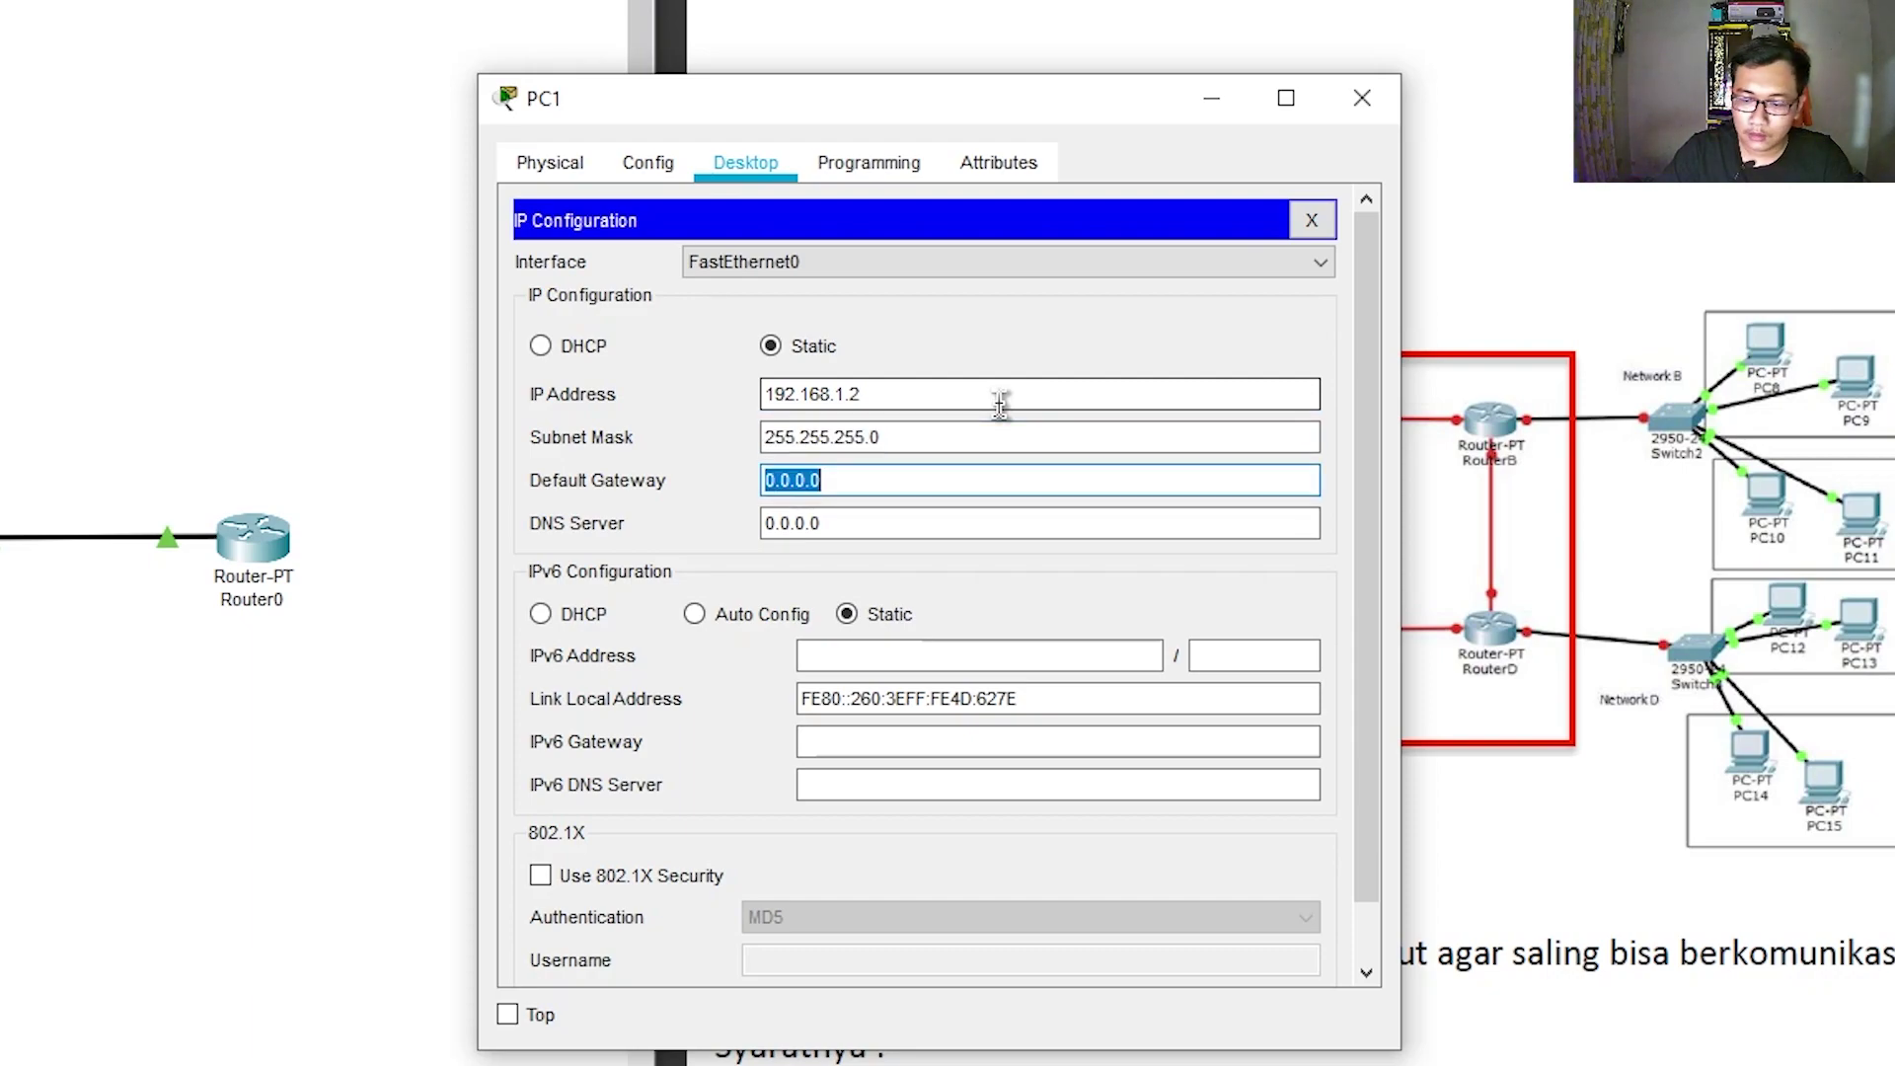
Set PC1's default gateway to 192.168.1.1 and close its window
{"action": "type", "text": "192.168"}
{"action": "key", "text": "BackSpace"}
{"action": "key", "text": "BackSpace"}
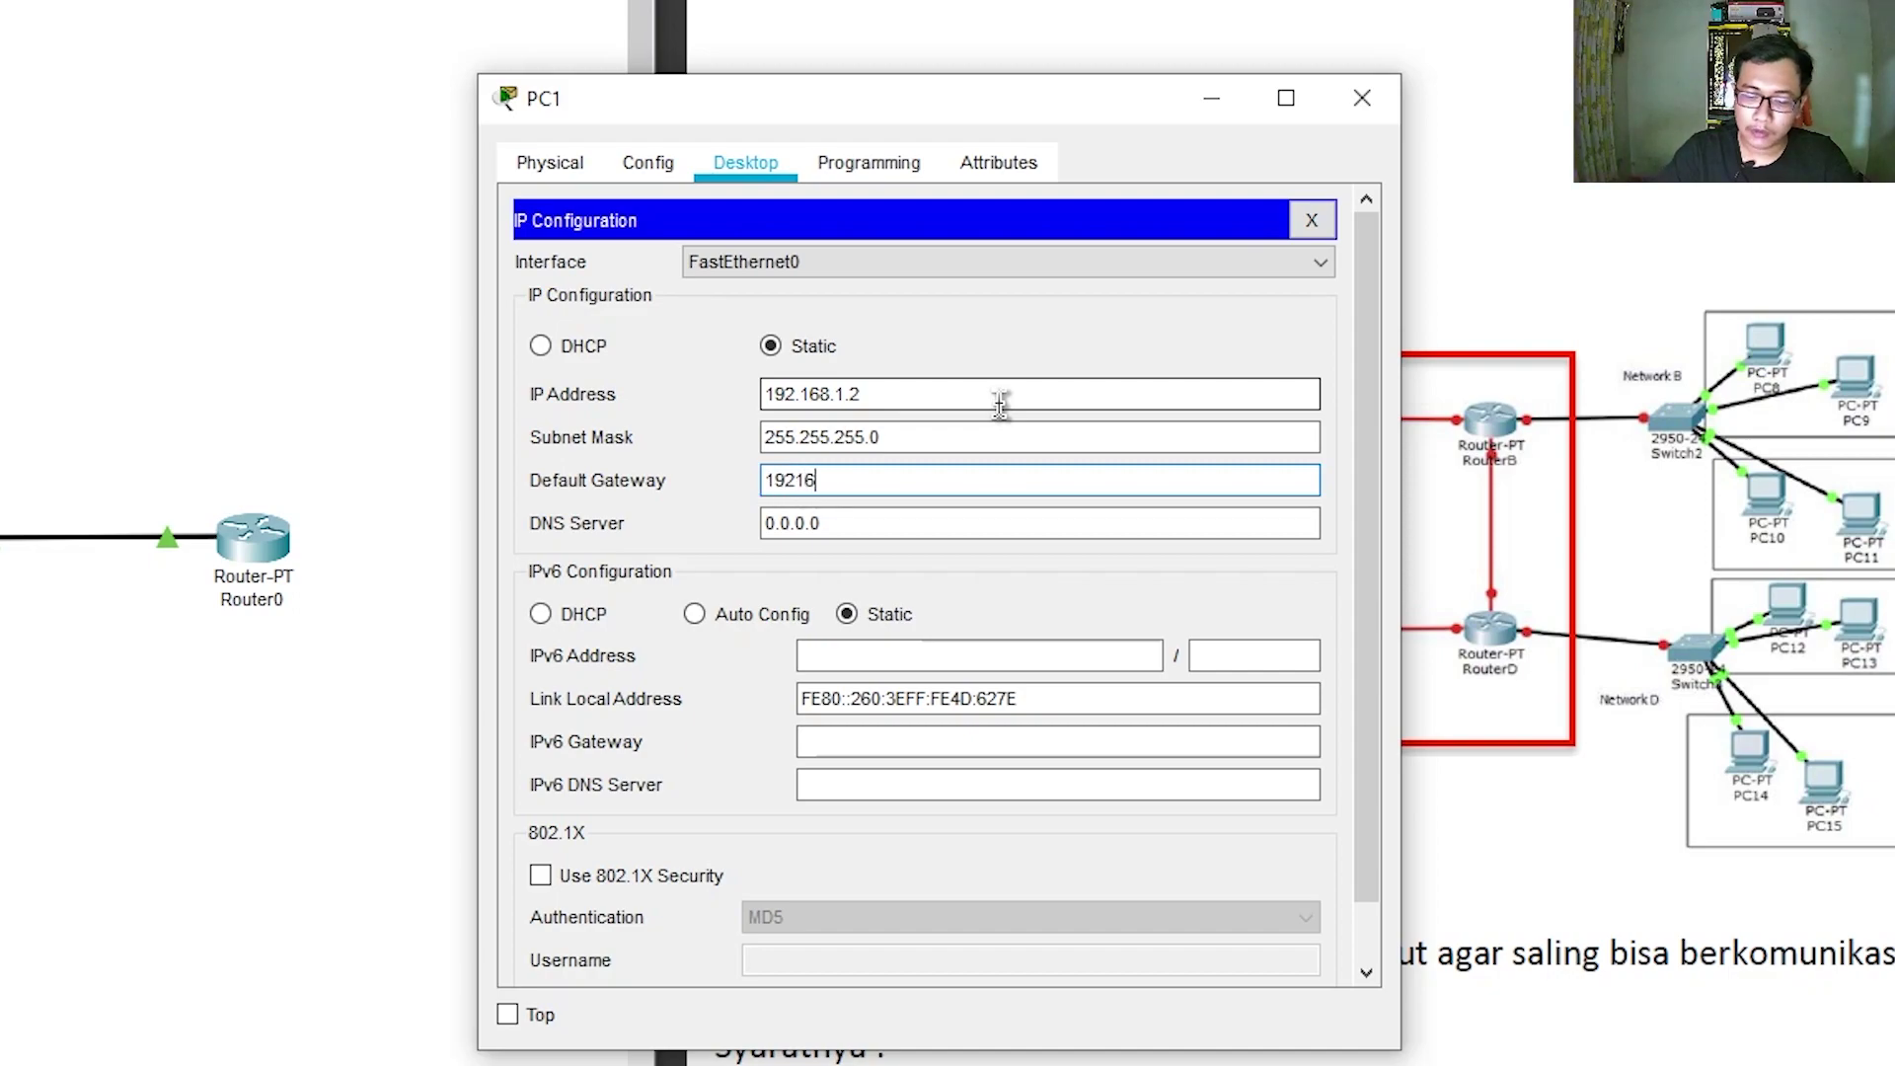
{"action": "key", "text": "BackSpace"}
{"action": "type", "text": ".168."}
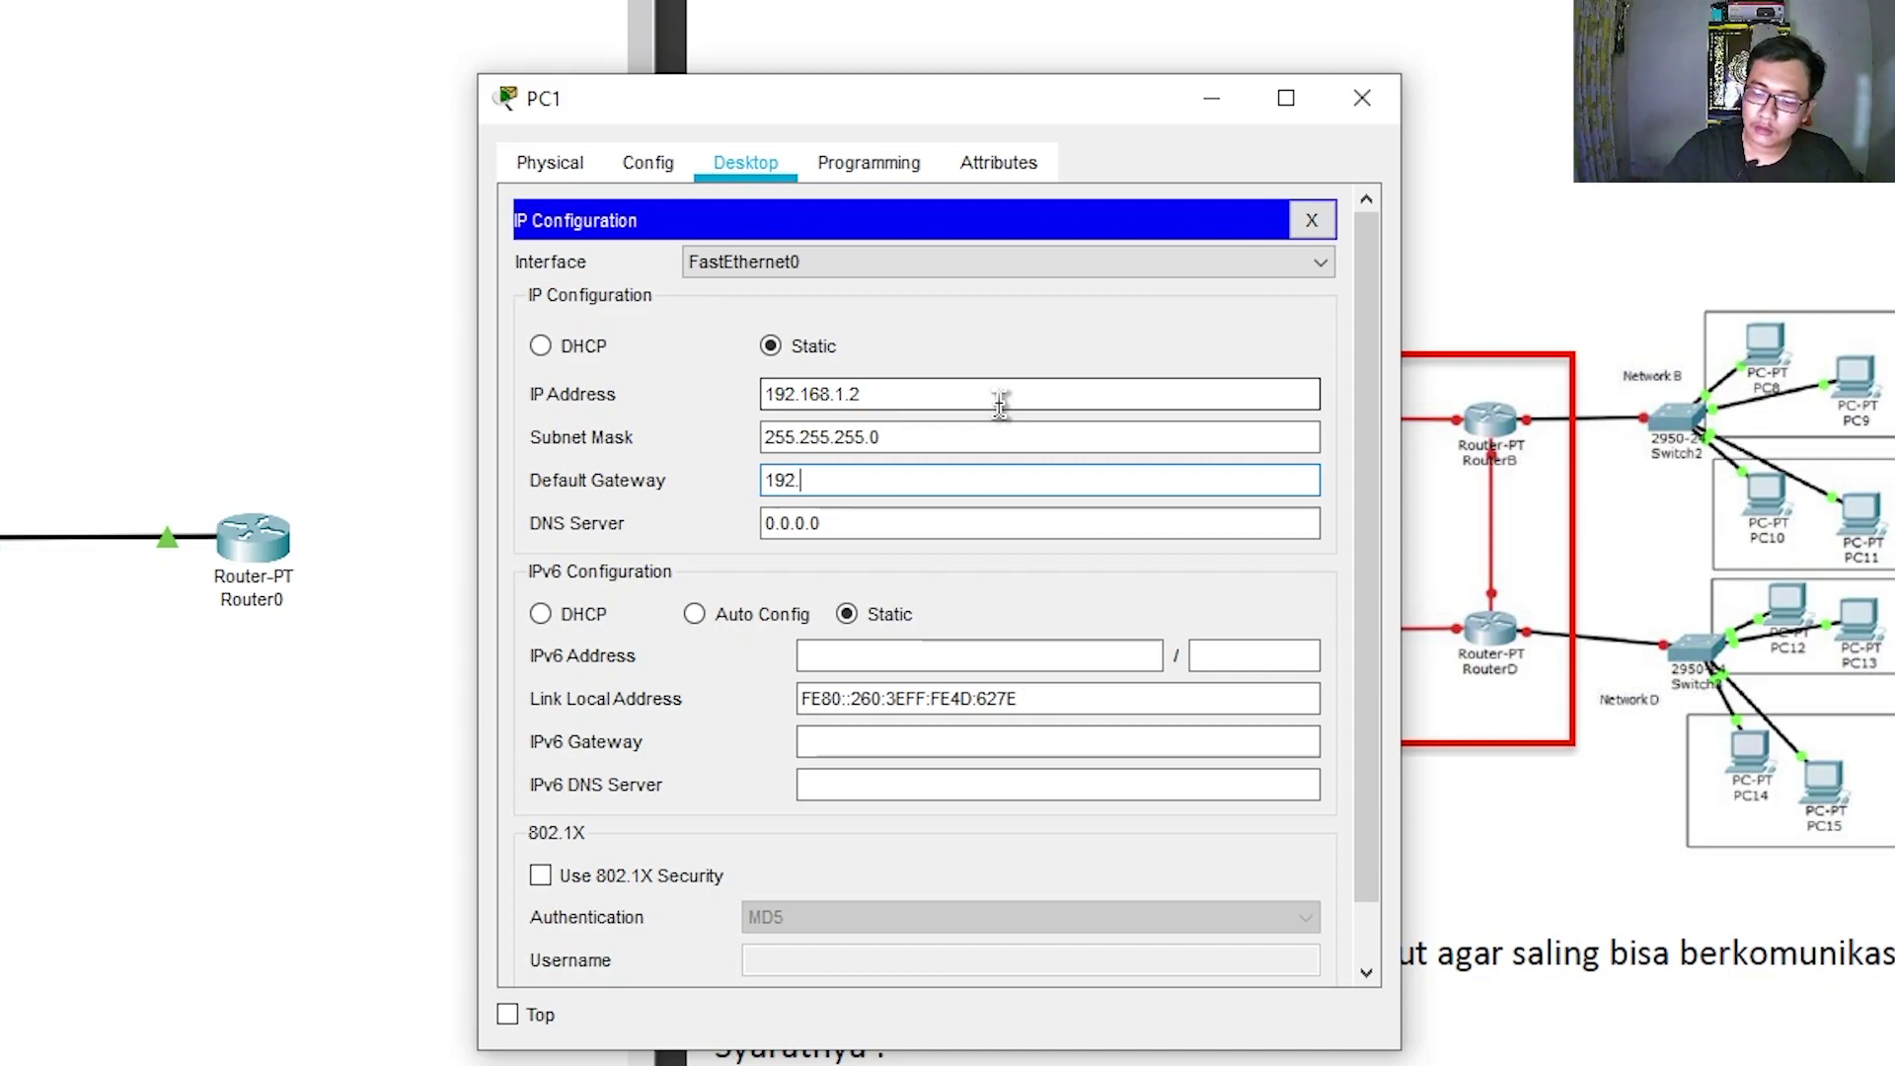
{"action": "type", "text": "1.1"}
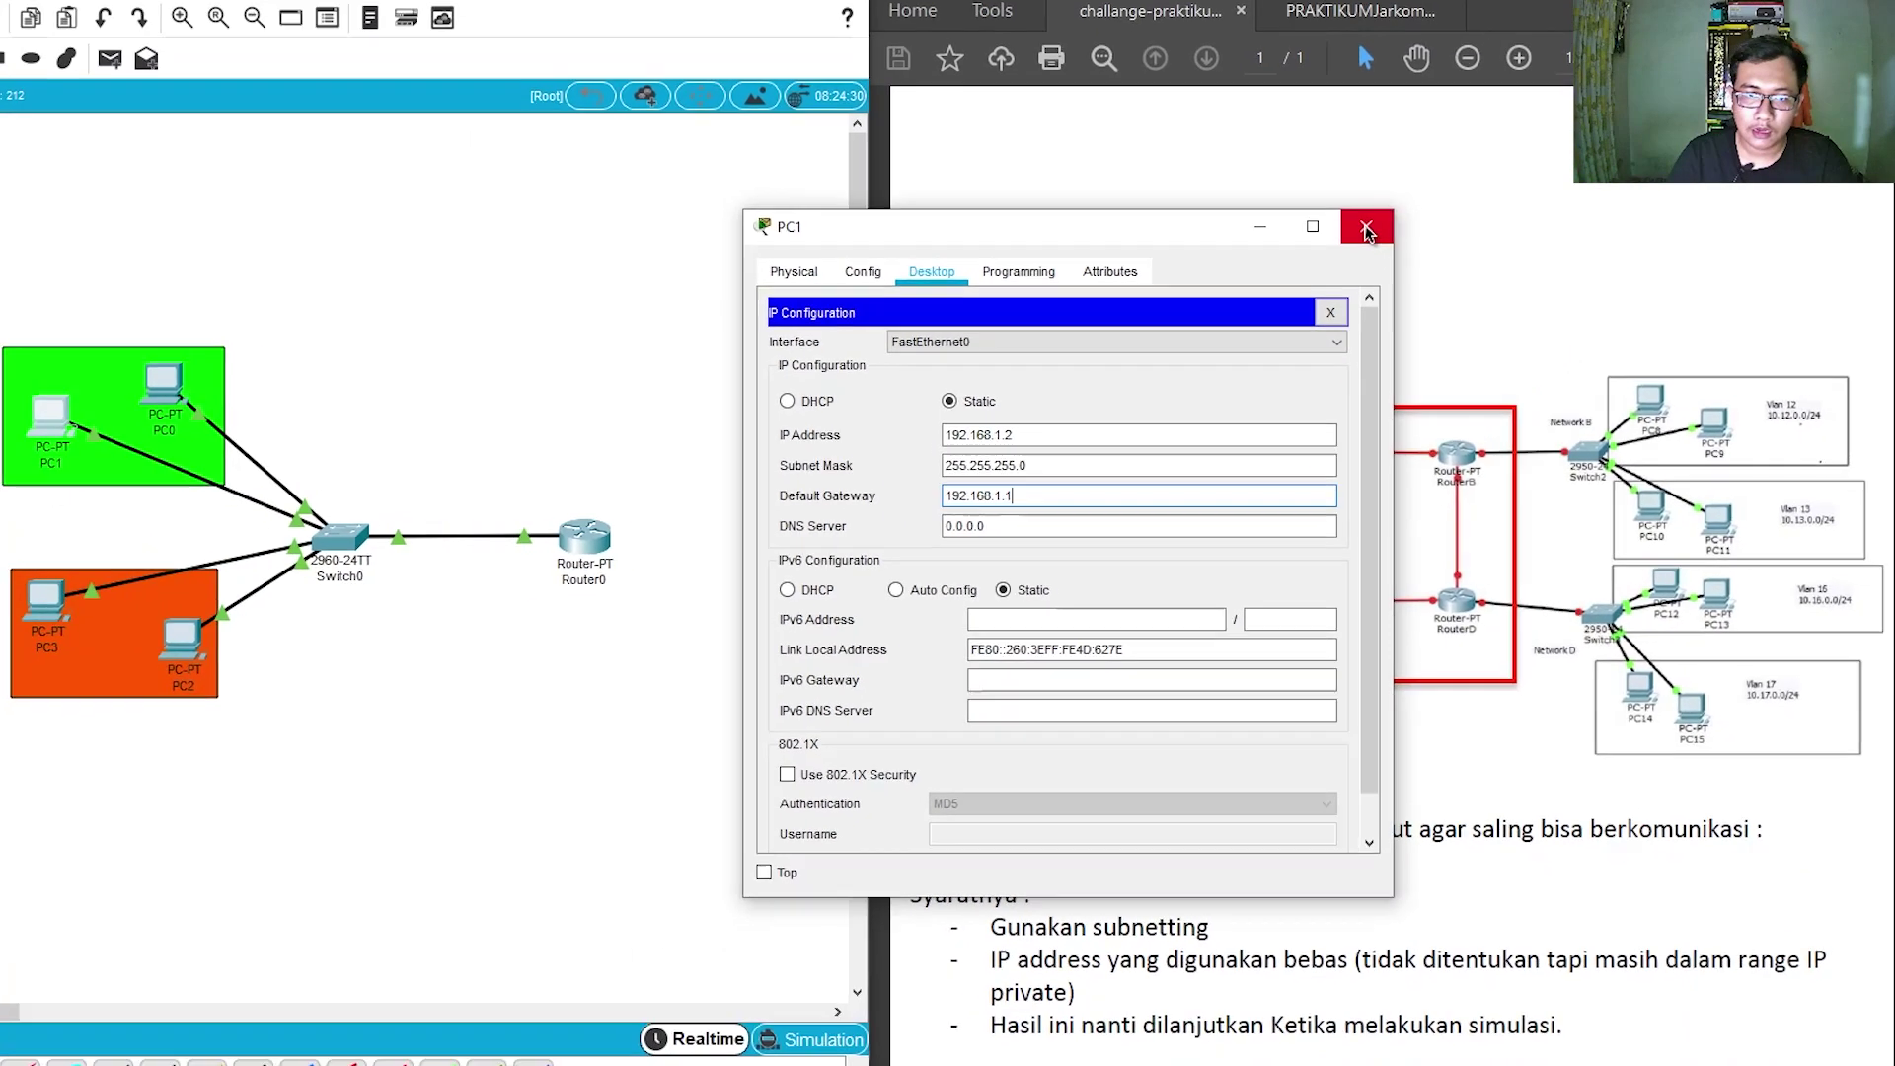
{"action": "left_click", "coordinate": [1361, 100]}
Give PC0 in VLAN 10 the static IP address 192.168.1.3, subnet mask 255.255.255.0 and default gateway 192.168.1.1
{"action": "left_click", "coordinate": [349, 409]}
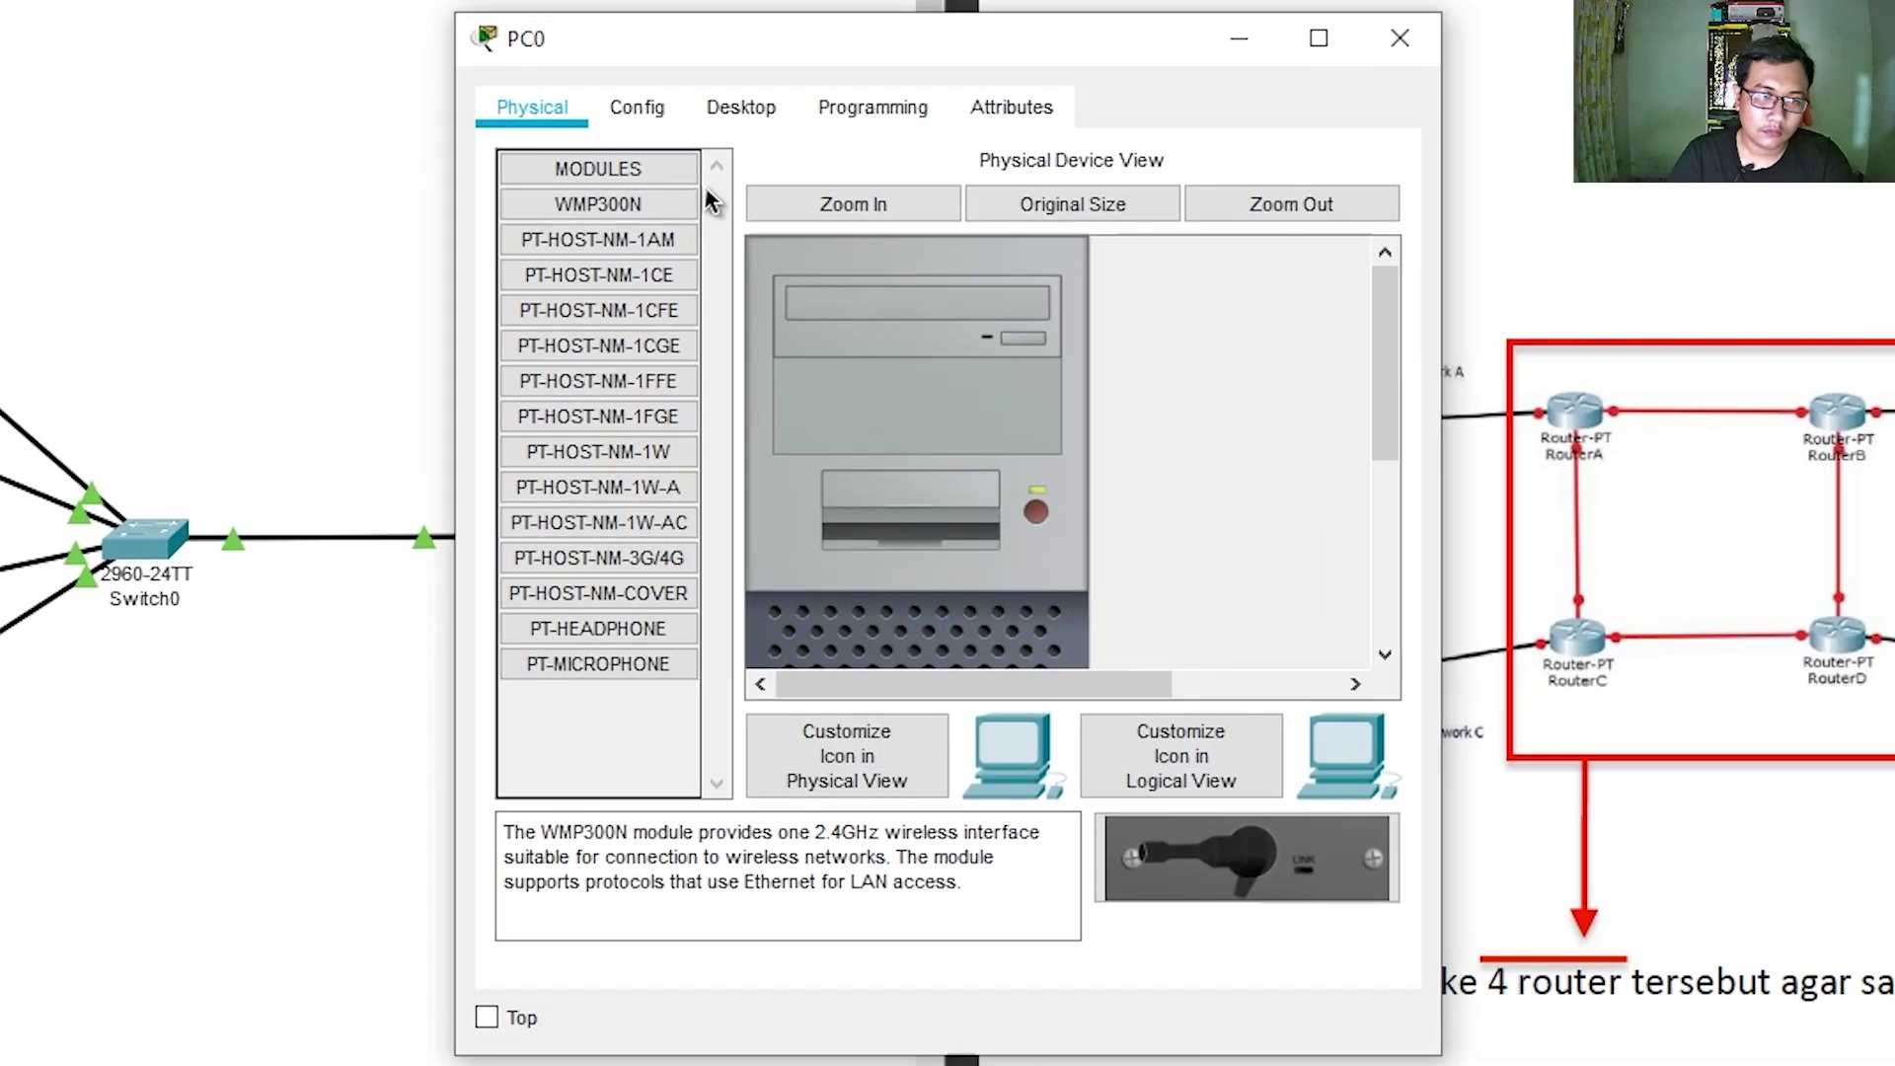
{"action": "left_click", "coordinate": [780, 108]}
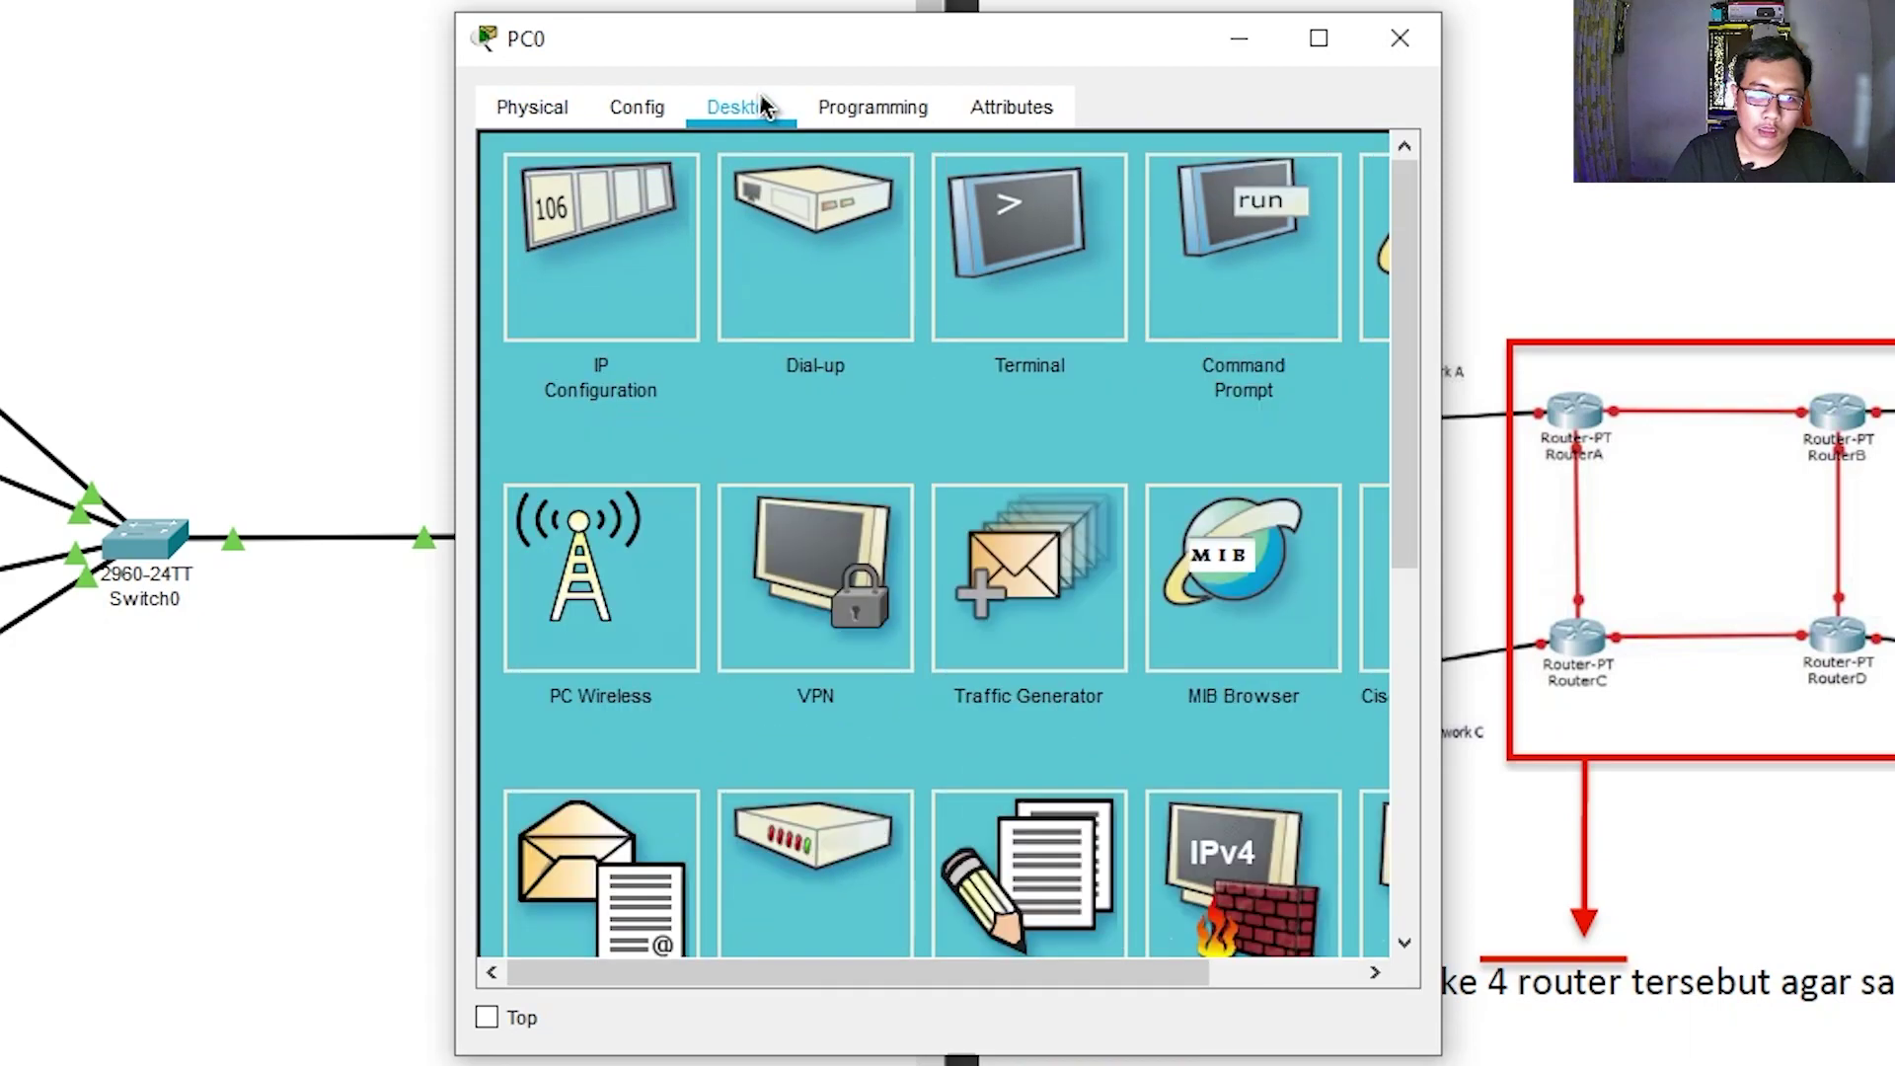
{"action": "left_click", "coordinate": [549, 251]}
{"action": "left_click", "coordinate": [983, 350]}
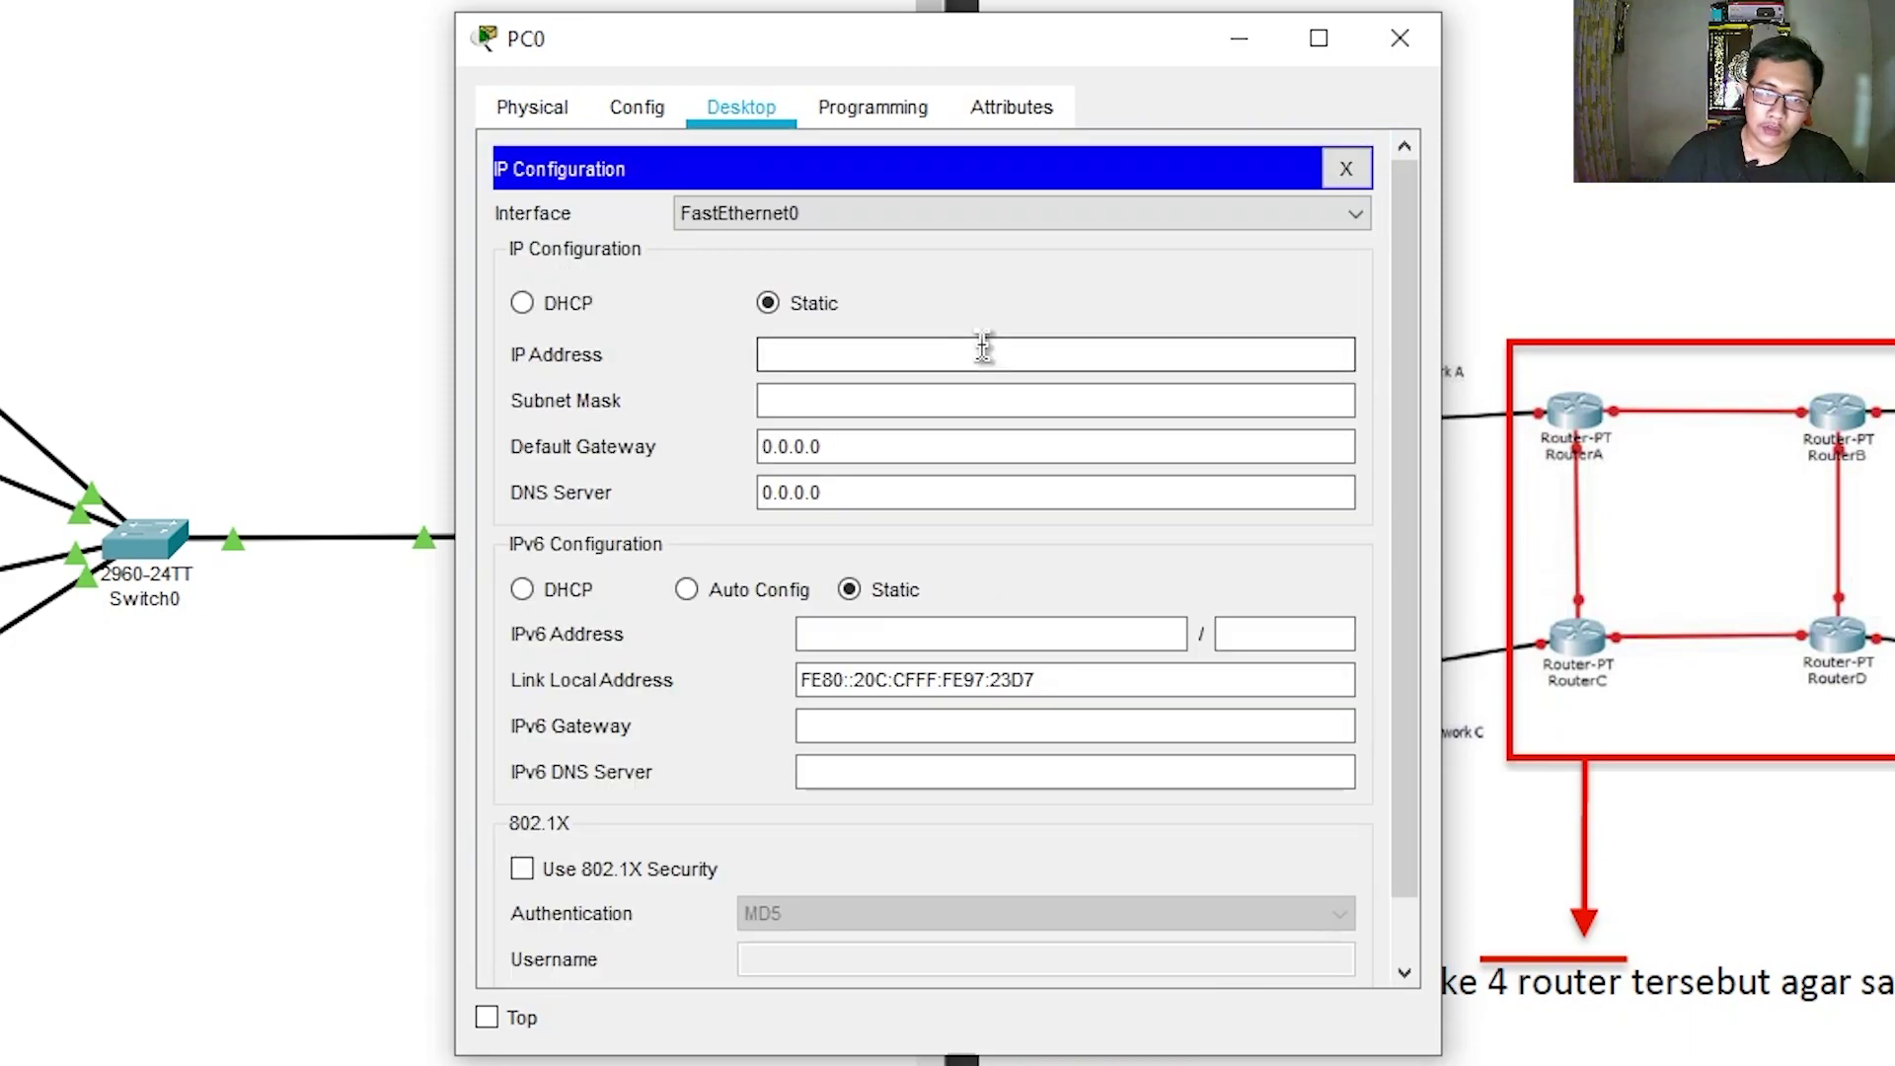
{"action": "type", "text": "19"}
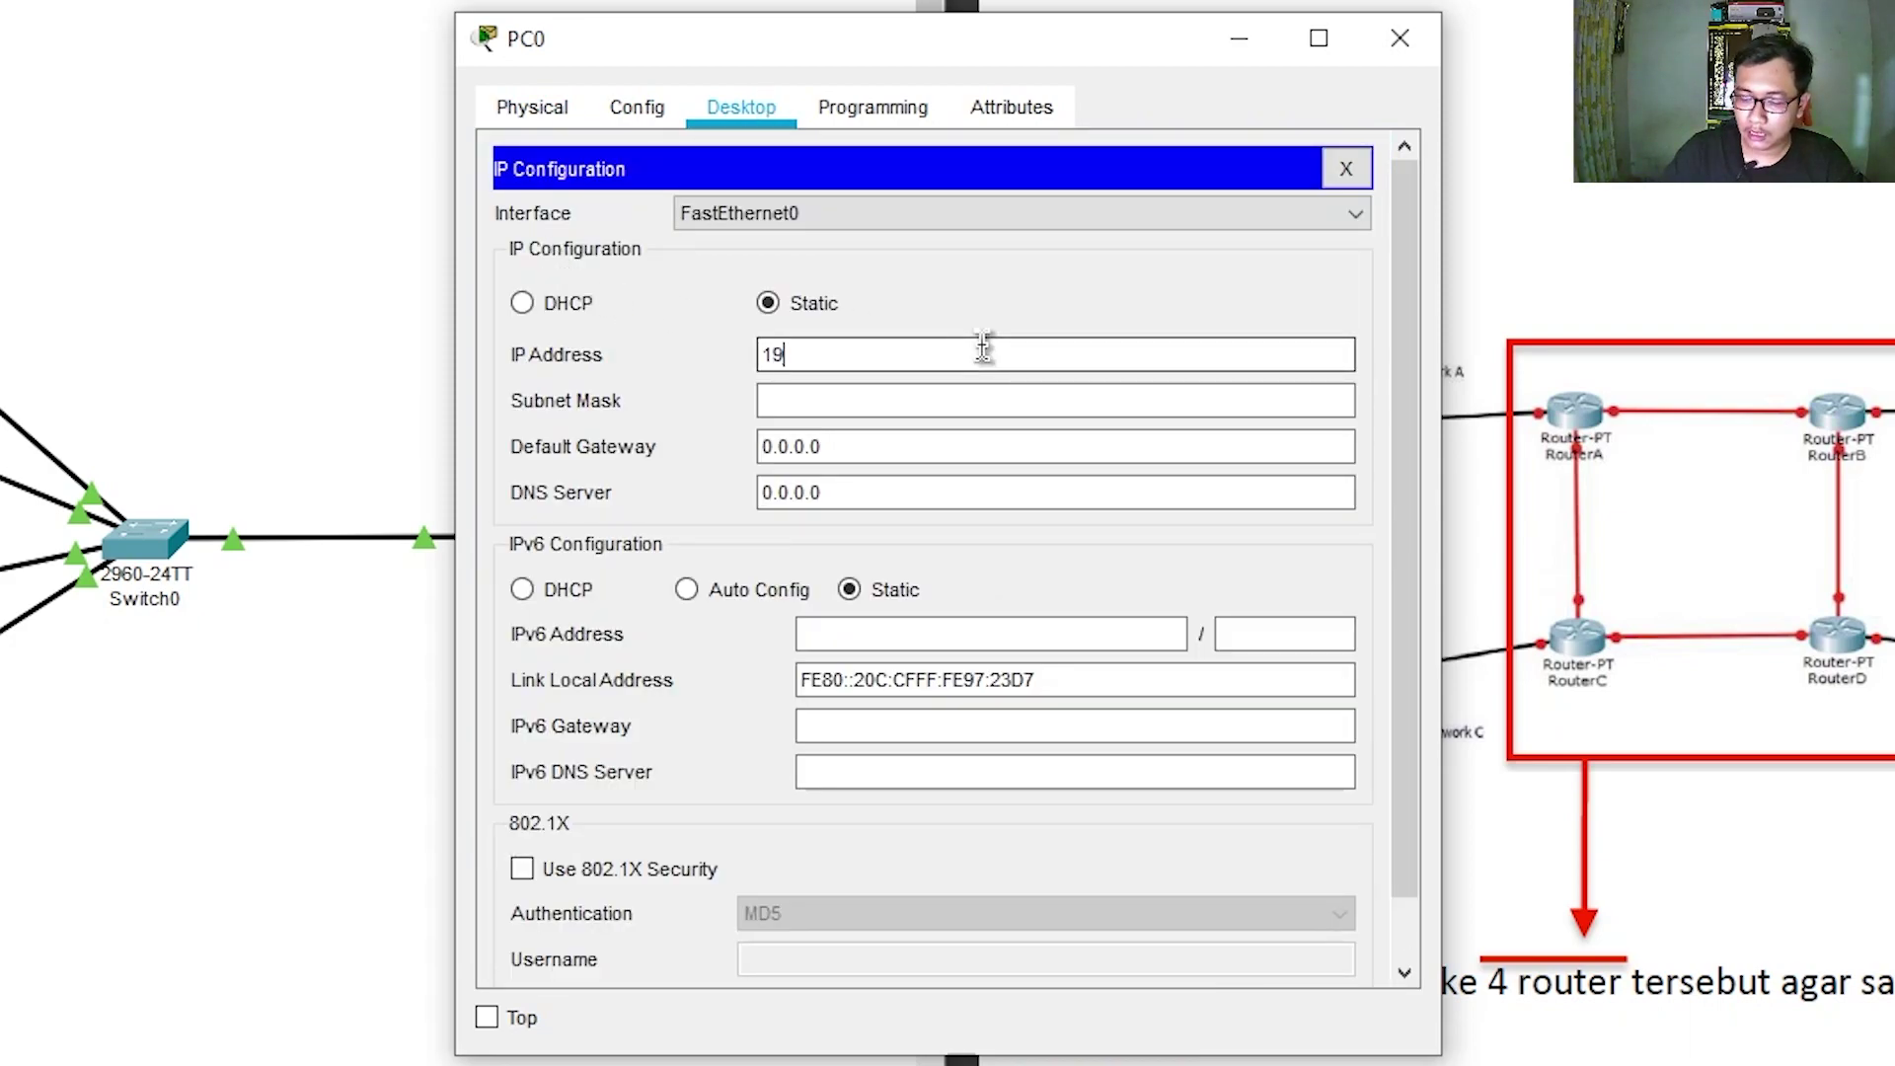
{"action": "type", "text": "2.168.1.3"}
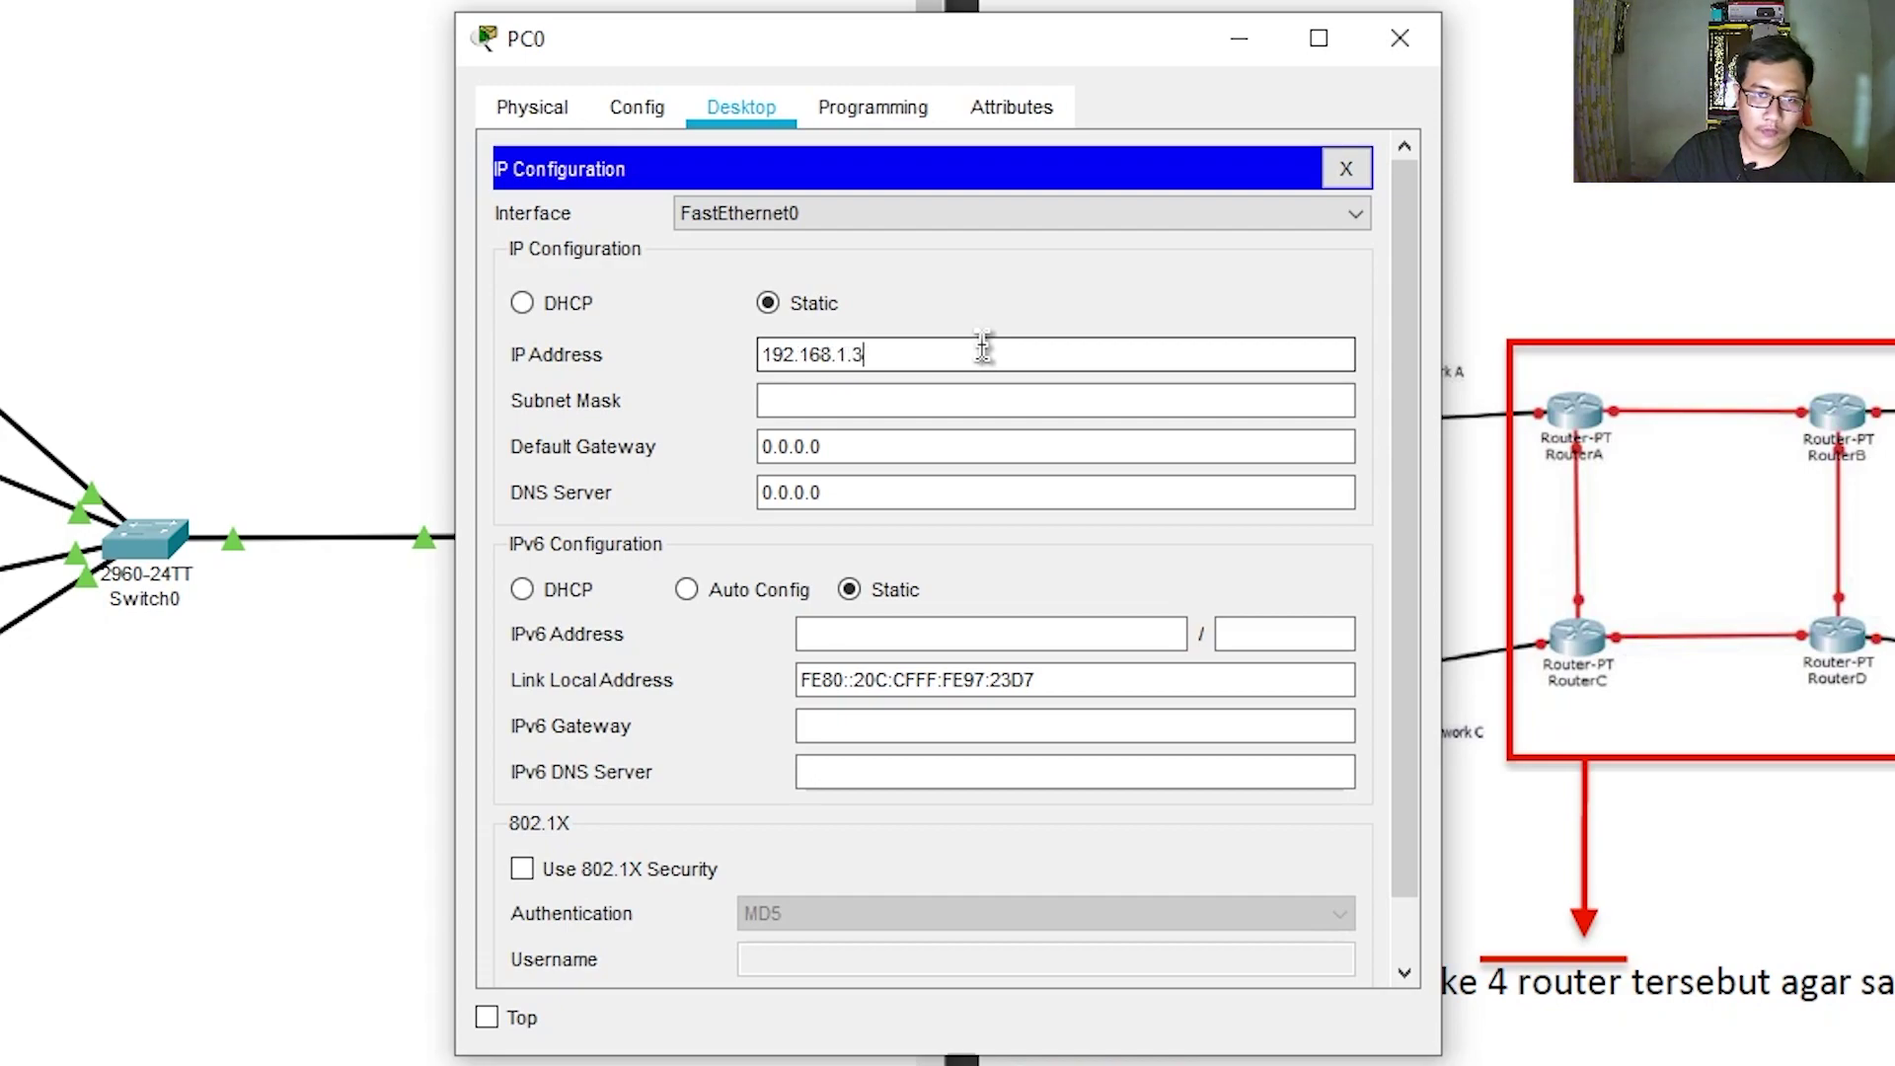
{"action": "key", "text": "Tab"}
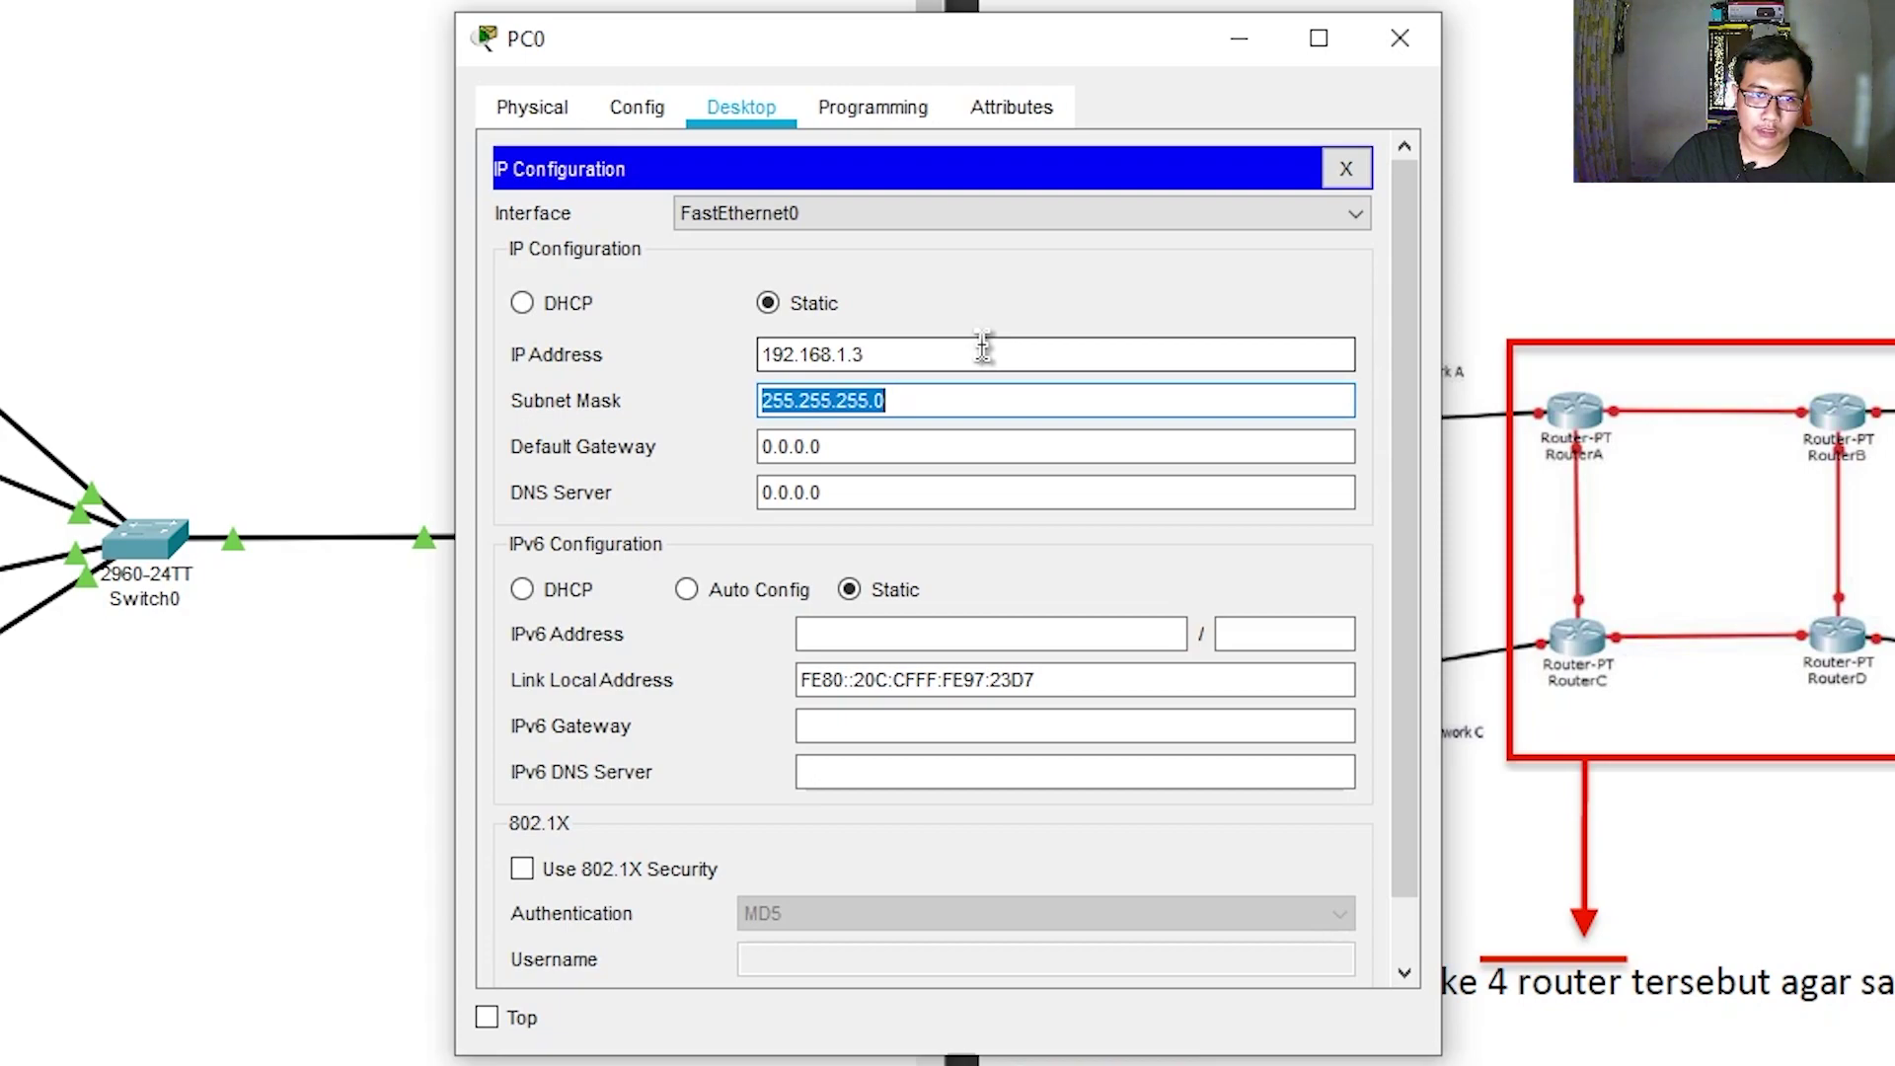
{"action": "key", "text": "Tab"}
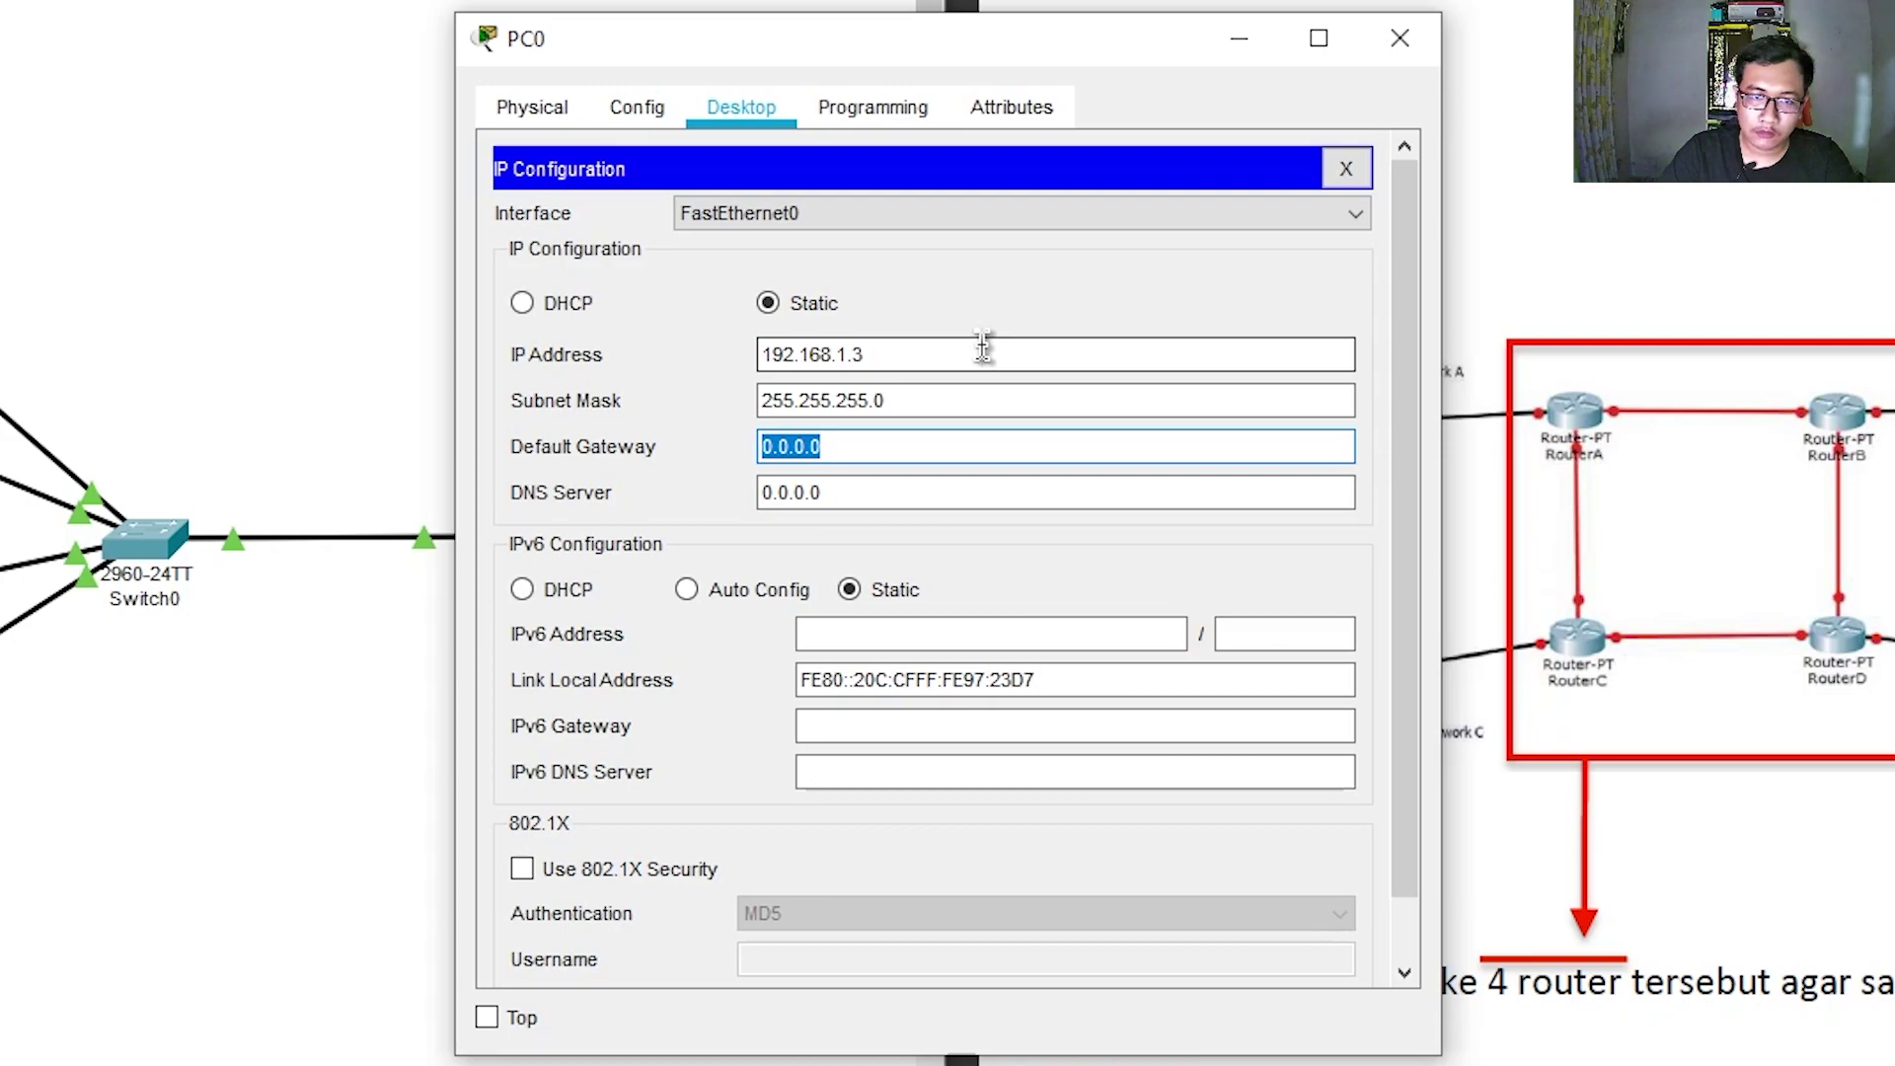
{"action": "type", "text": "192.168.1.1"}
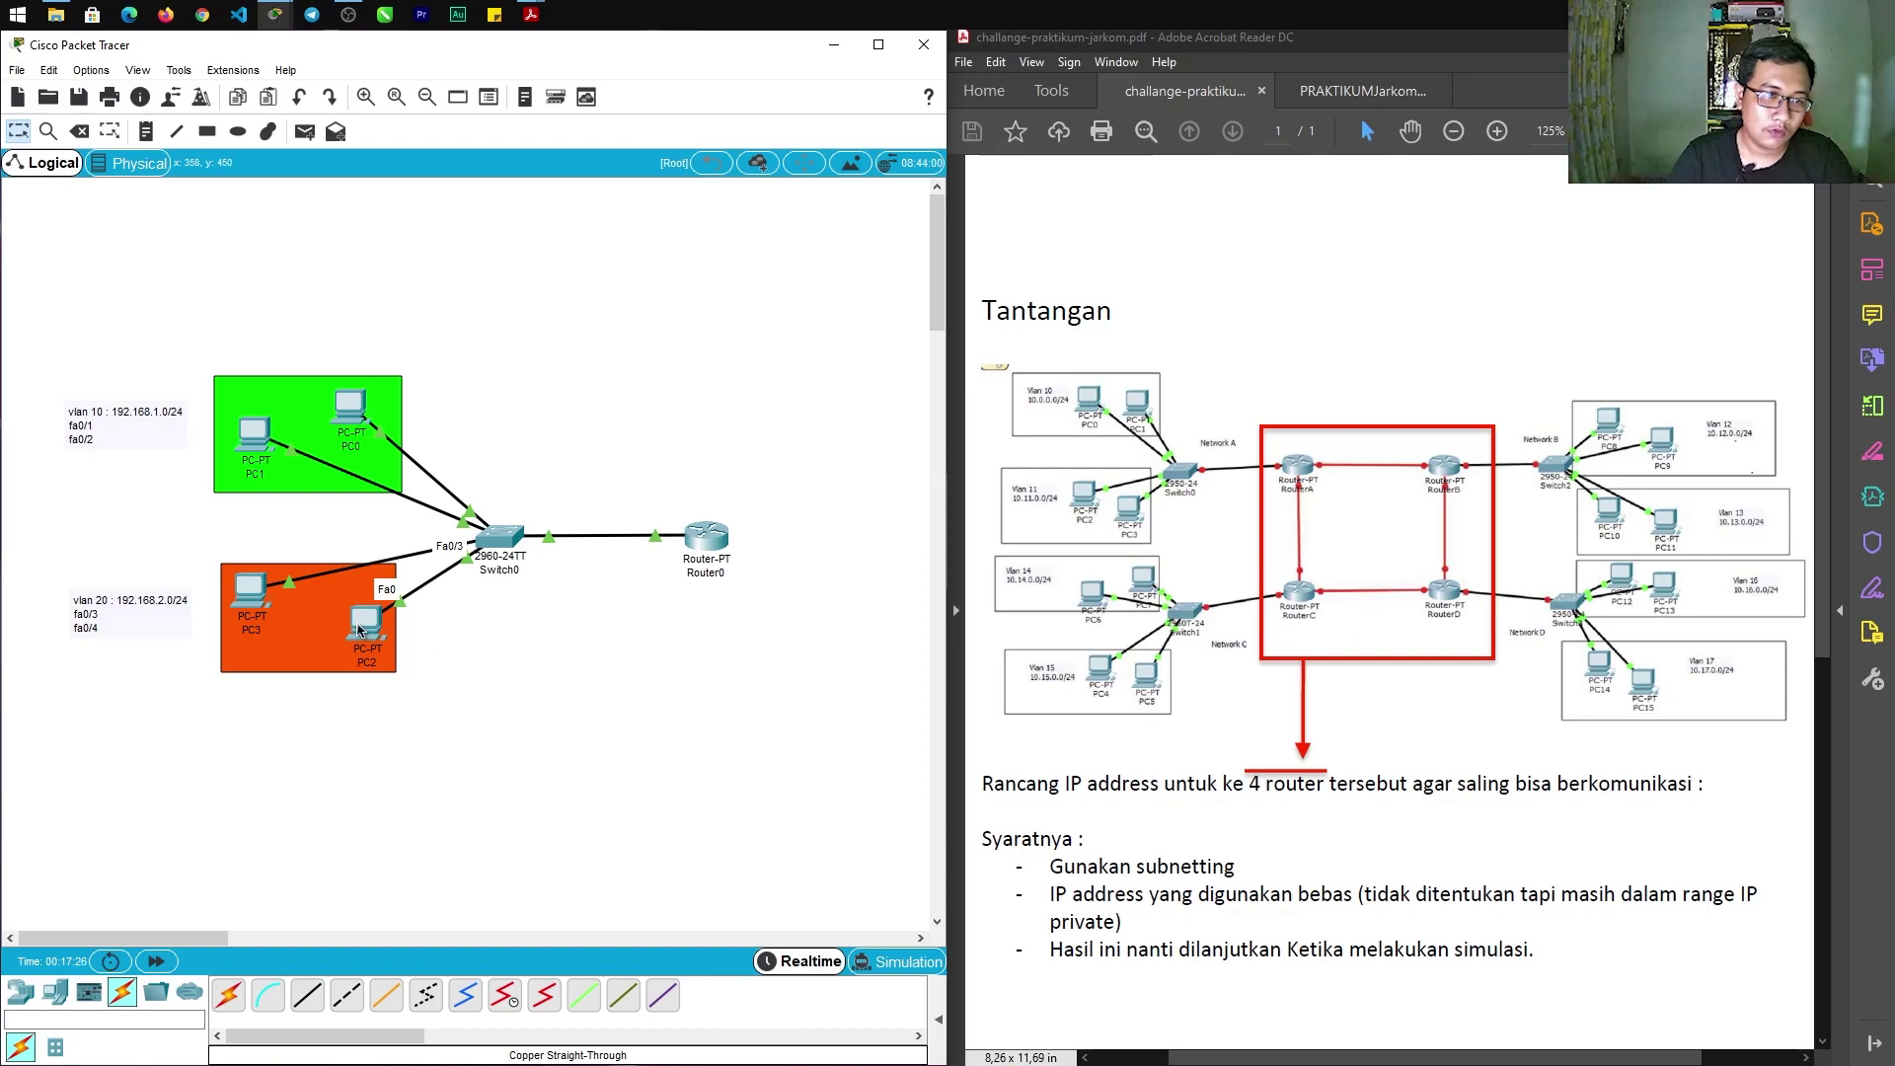
Give PC2 in VLAN 20 the static IP address 192.168.2.2 with subnet mask 255.255.255.0
{"action": "left_click", "coordinate": [366, 622]}
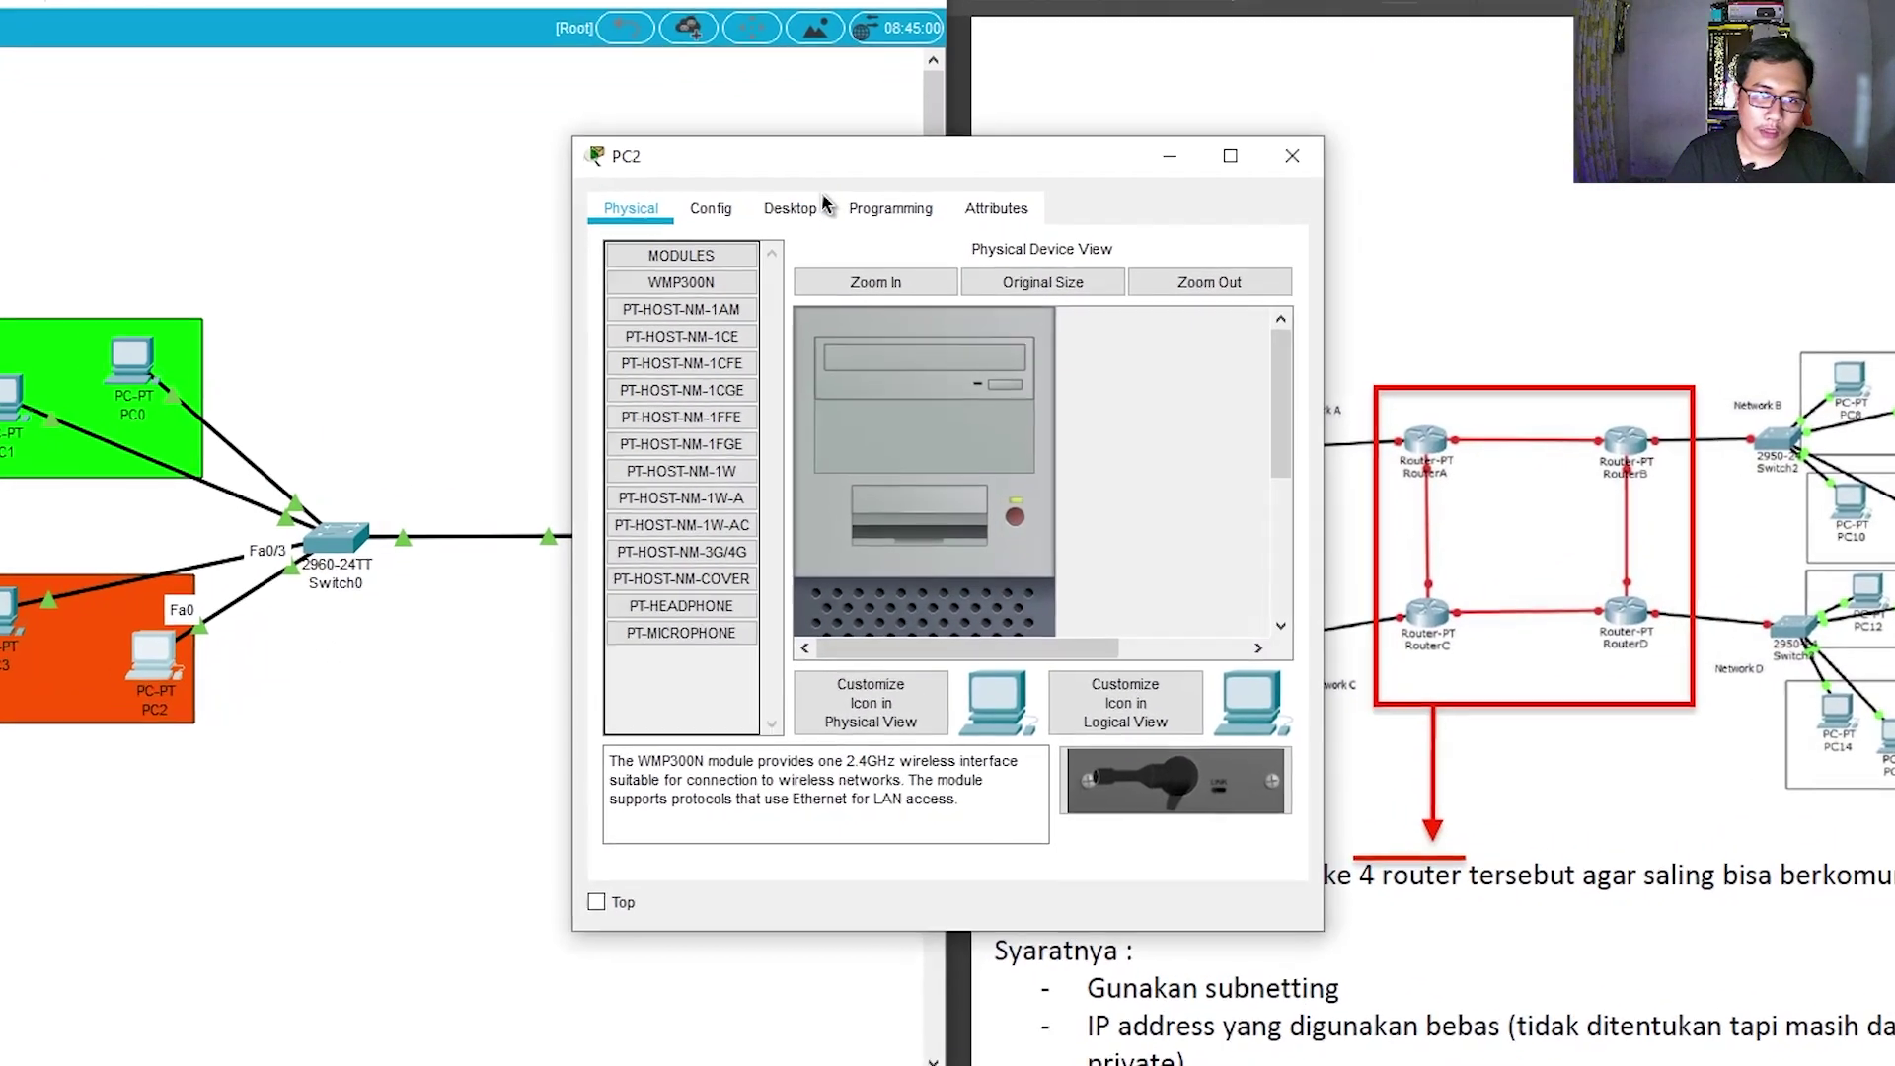
{"action": "left_click", "coordinate": [825, 281]}
{"action": "left_click", "coordinate": [779, 378]}
{"action": "left_click", "coordinate": [1032, 354]}
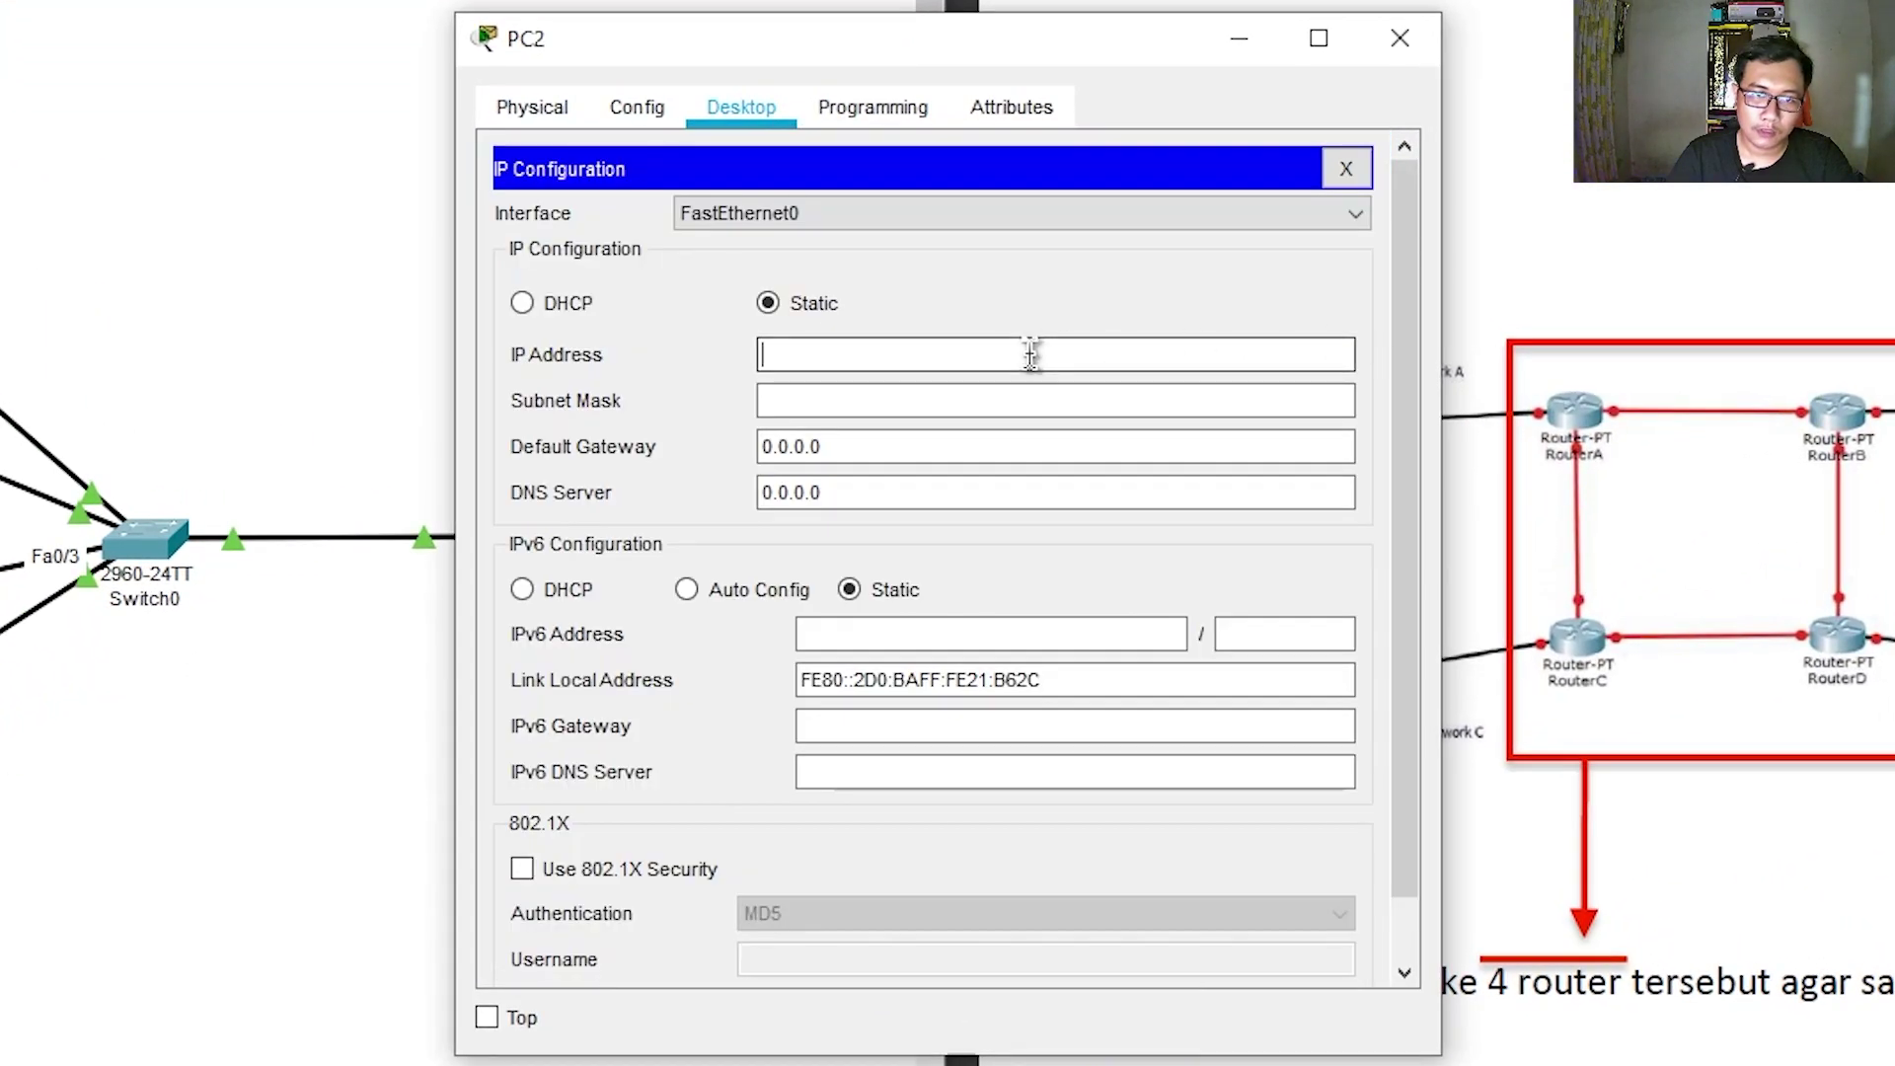
{"action": "type", "text": "19"}
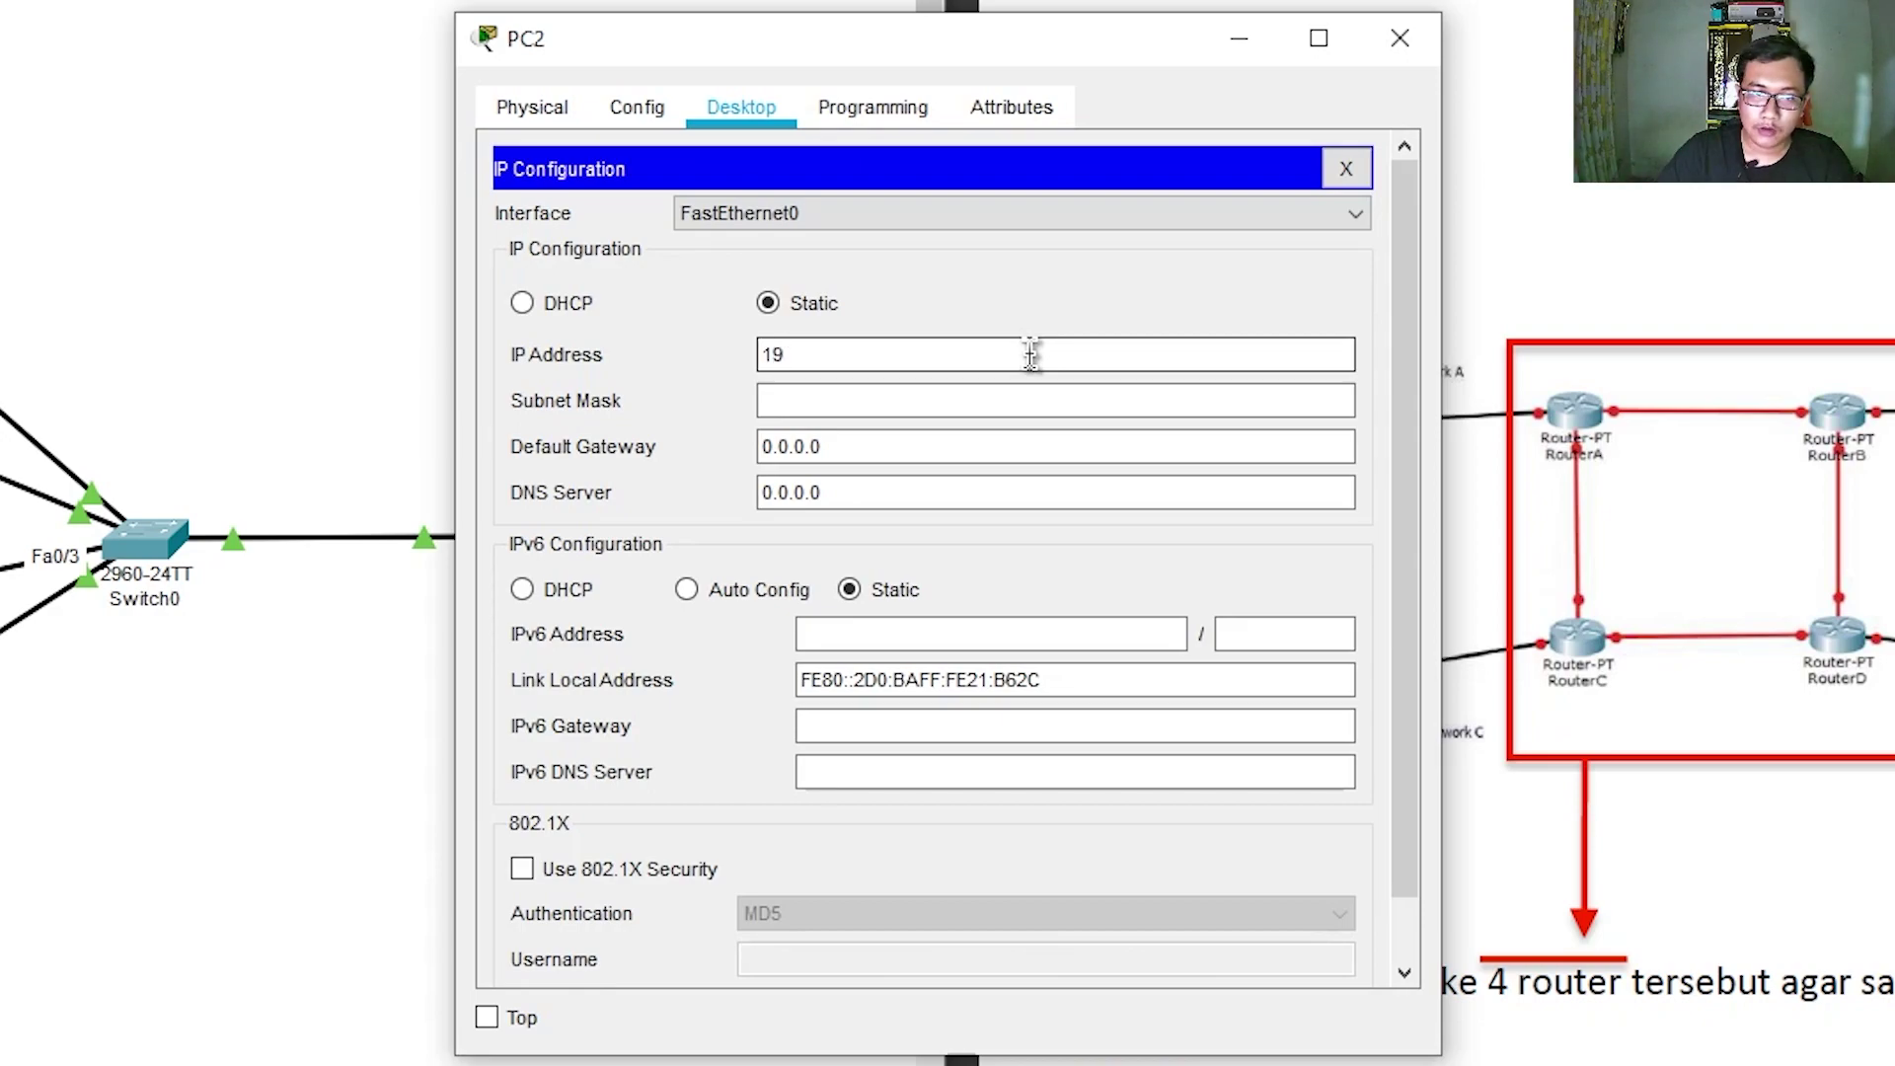
{"action": "type", "text": "2.168."}
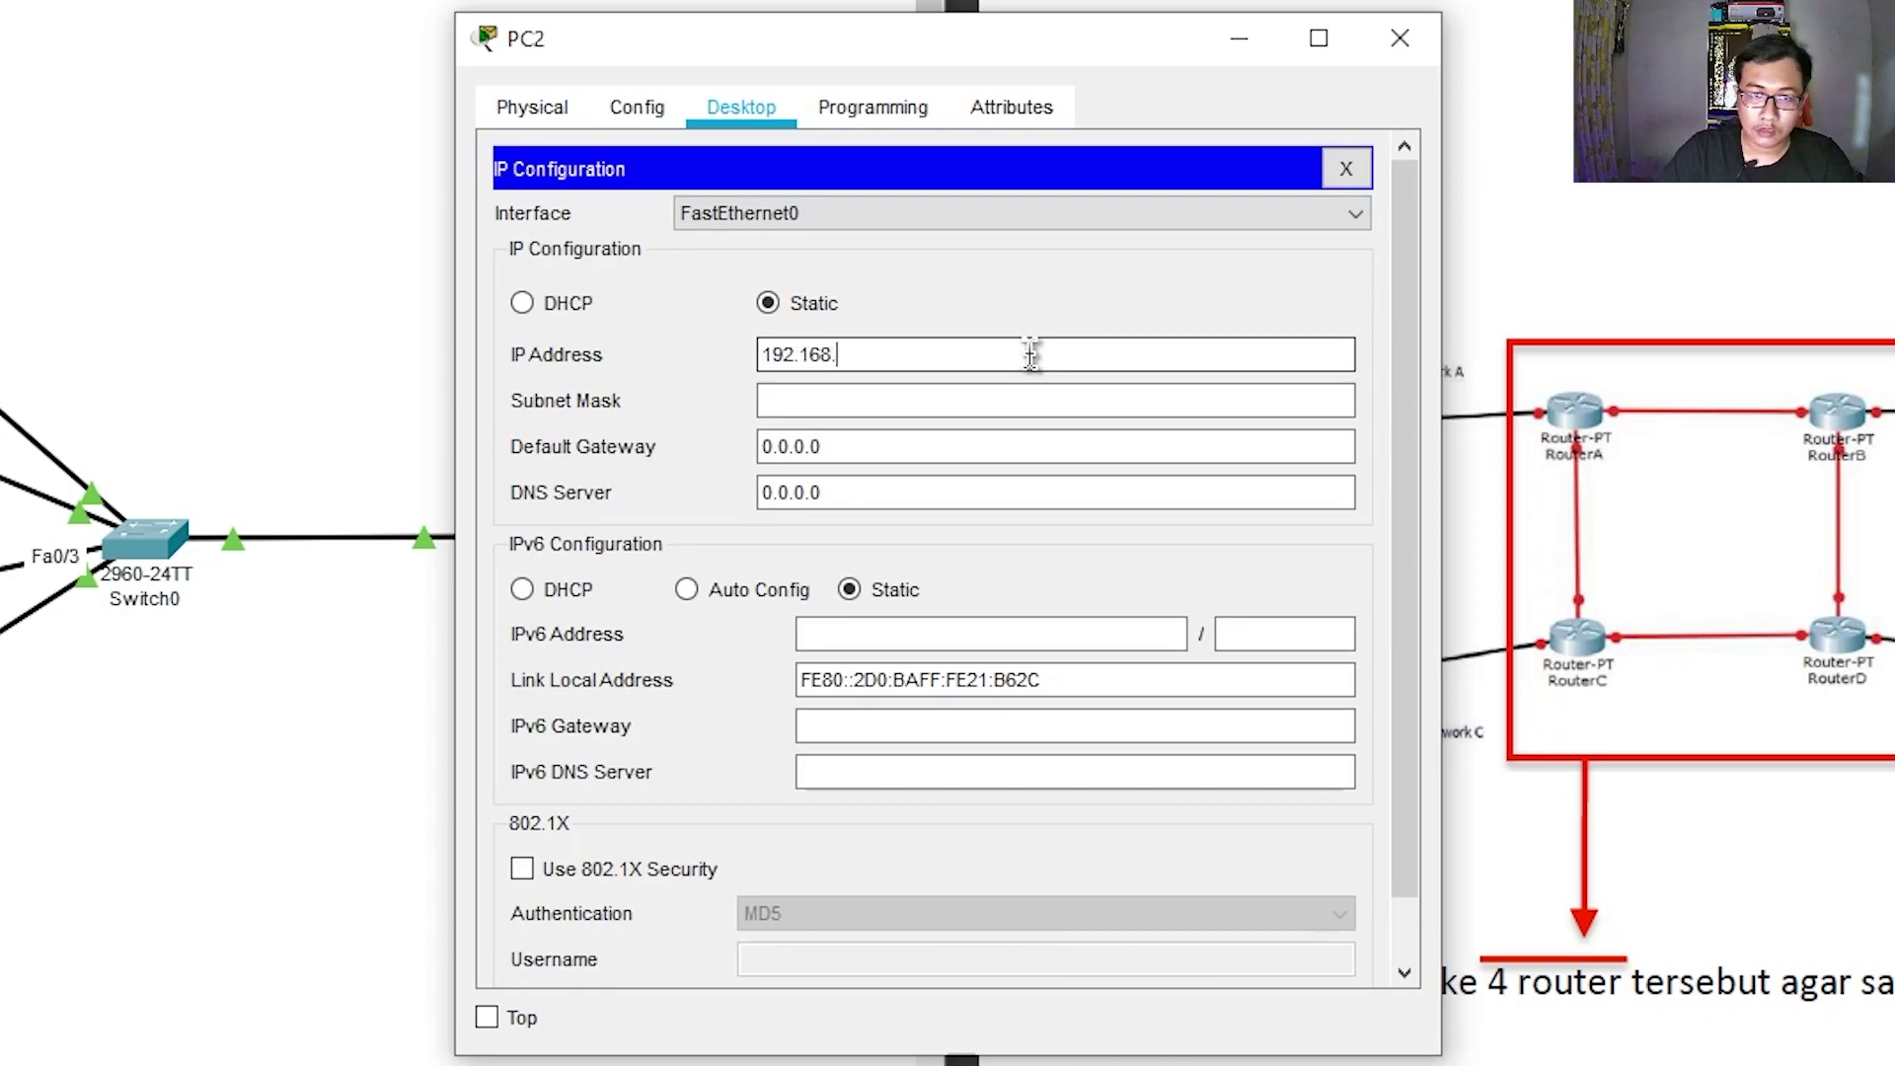
{"action": "type", "text": "2.2"}
{"action": "key", "text": "Tab"}
Set PC2's default gateway to 192.168.2.1 and close its window
{"action": "key", "text": "Tab"}
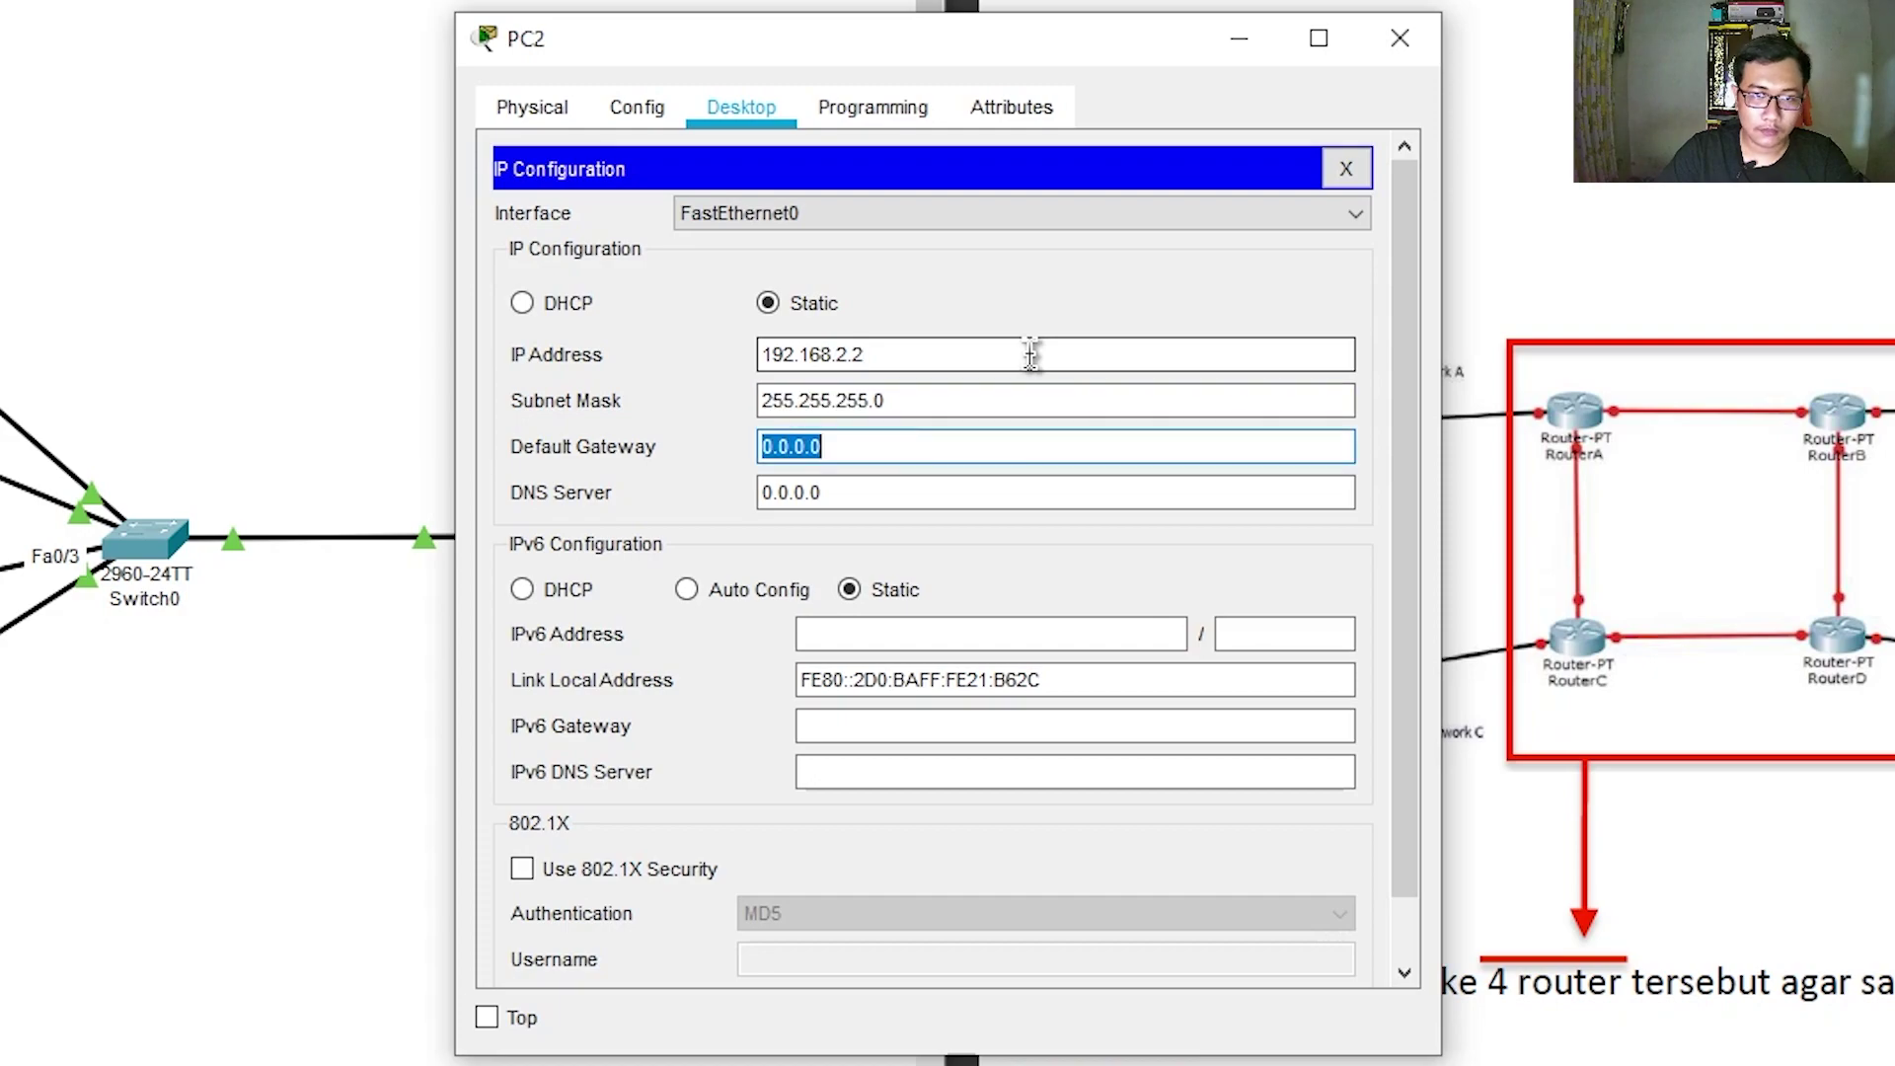
{"action": "type", "text": "192.168."}
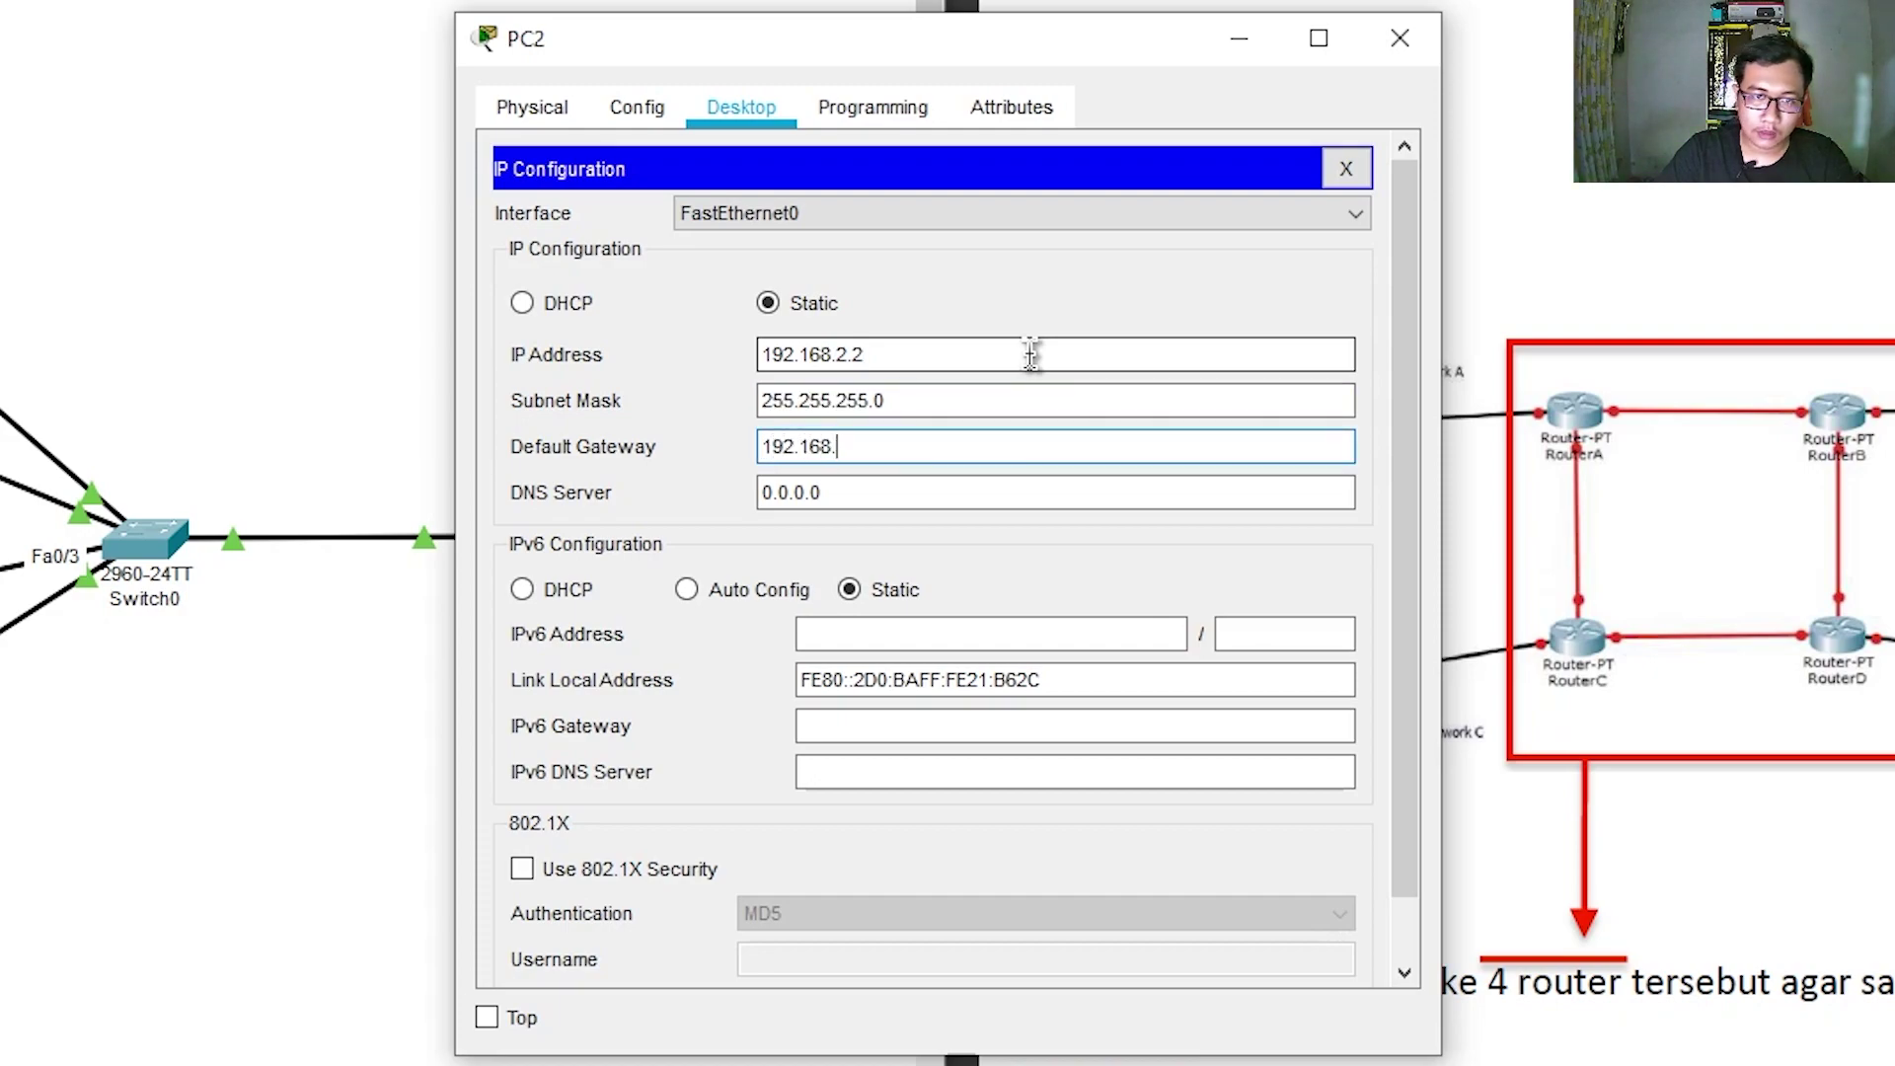
{"action": "type", "text": "2.1"}
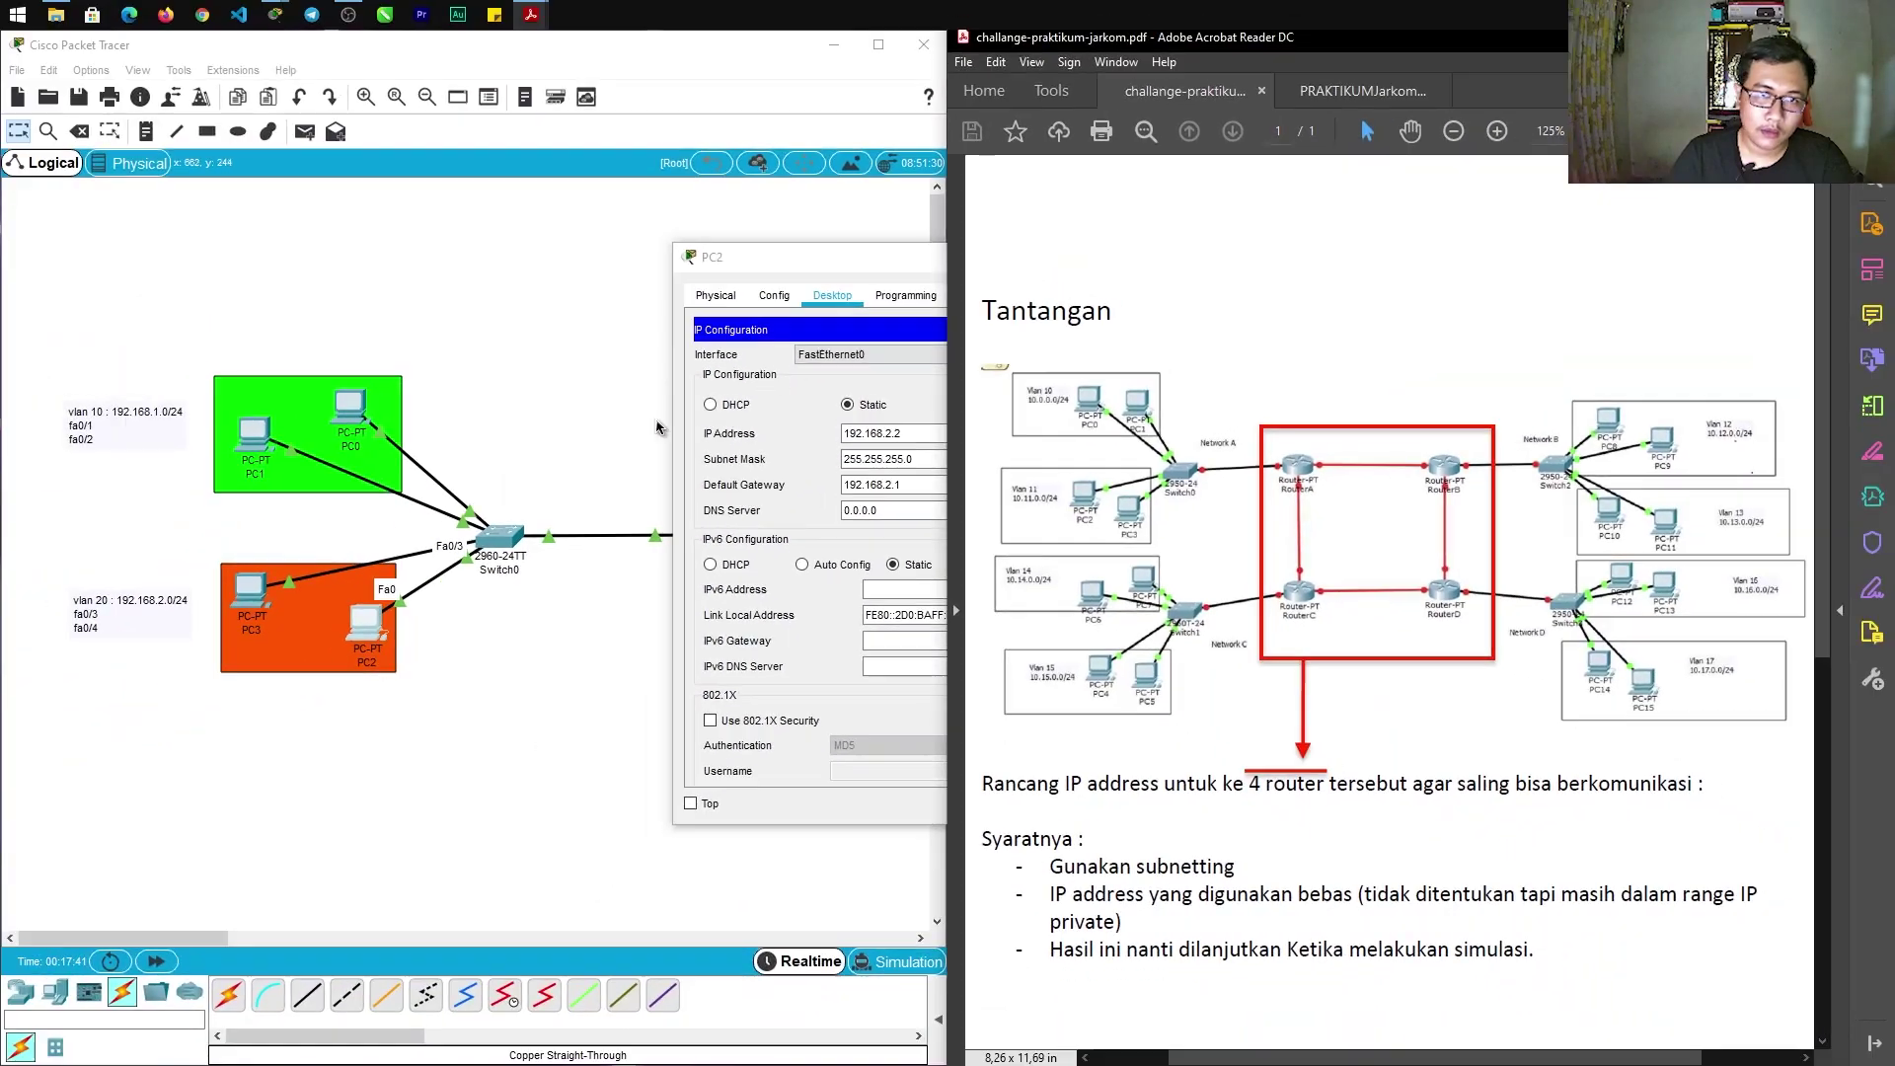
{"action": "left_click", "coordinate": [788, 184]}
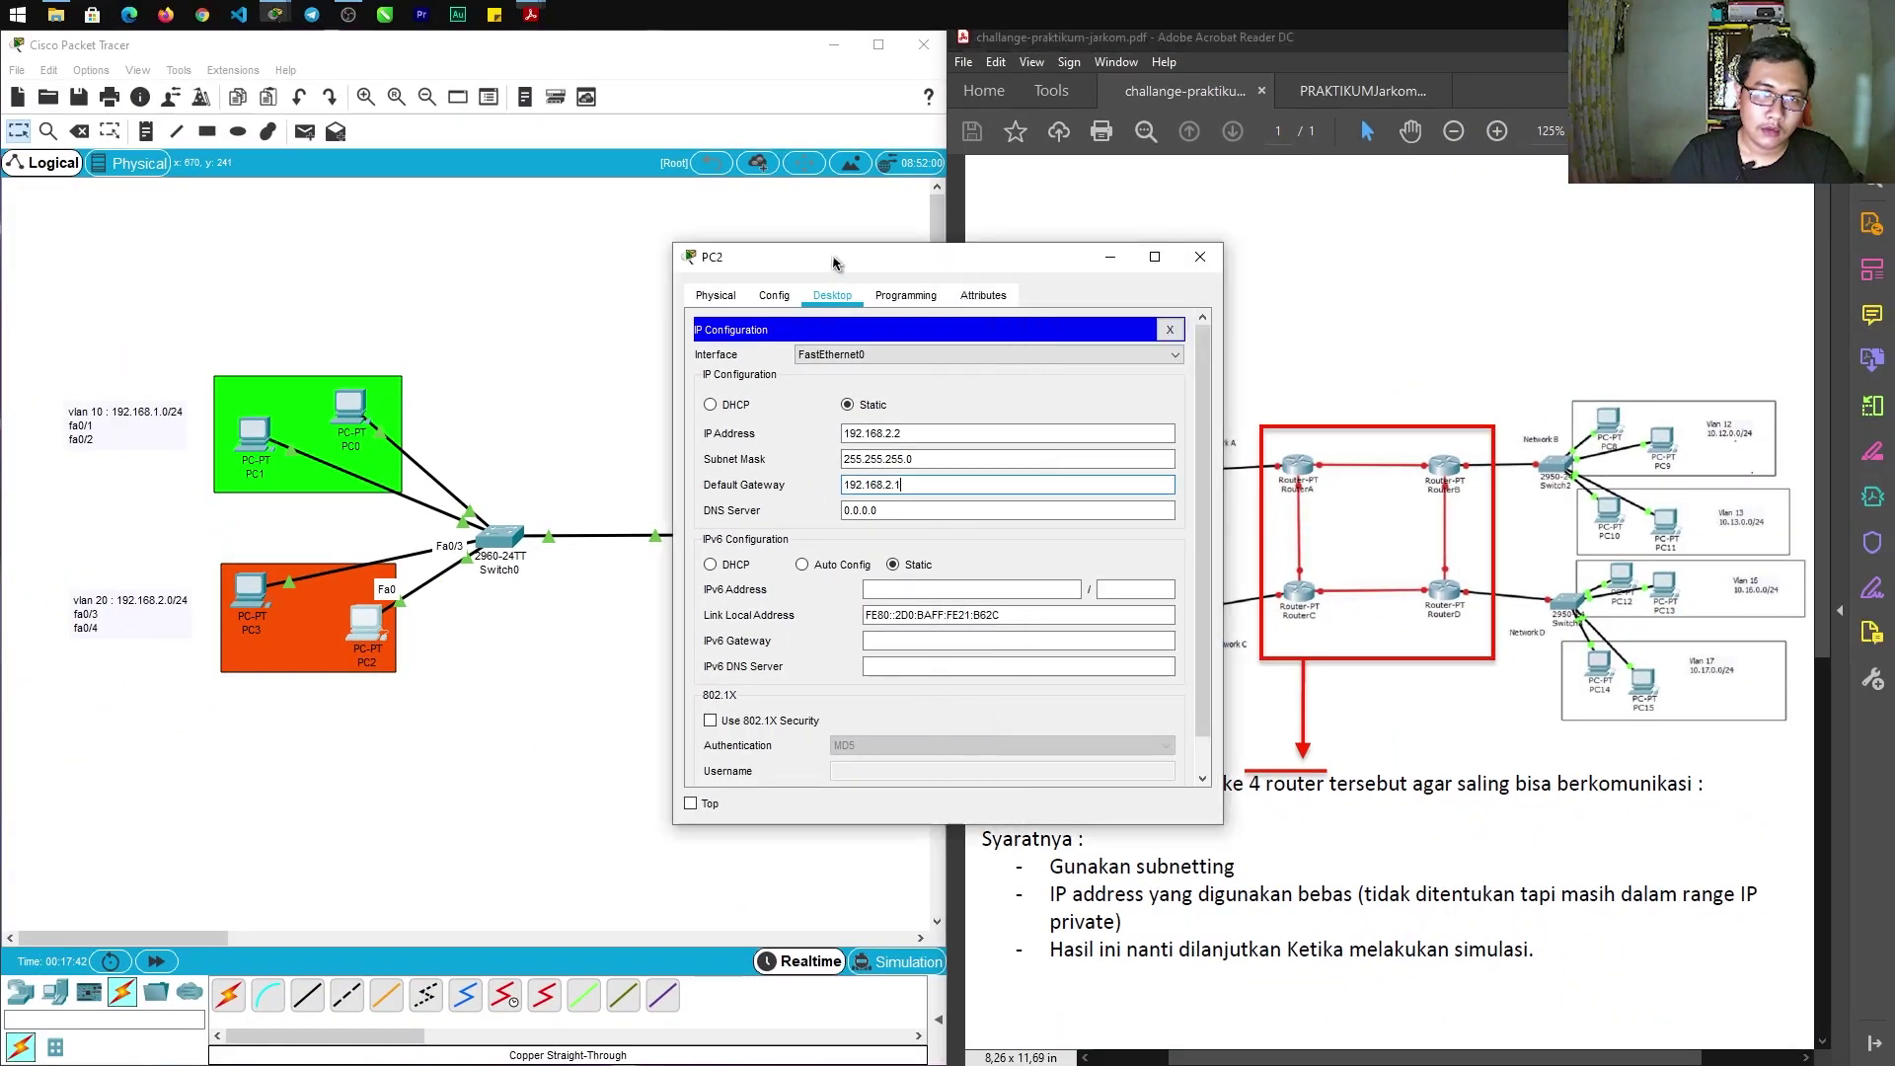
{"action": "left_click", "coordinate": [1195, 257]}
Give PC3 in VLAN 20 the static IP address 192.168.2.3, subnet mask 255.255.255.0 and default gateway 192.168.2.1
{"action": "left_click", "coordinate": [252, 592]}
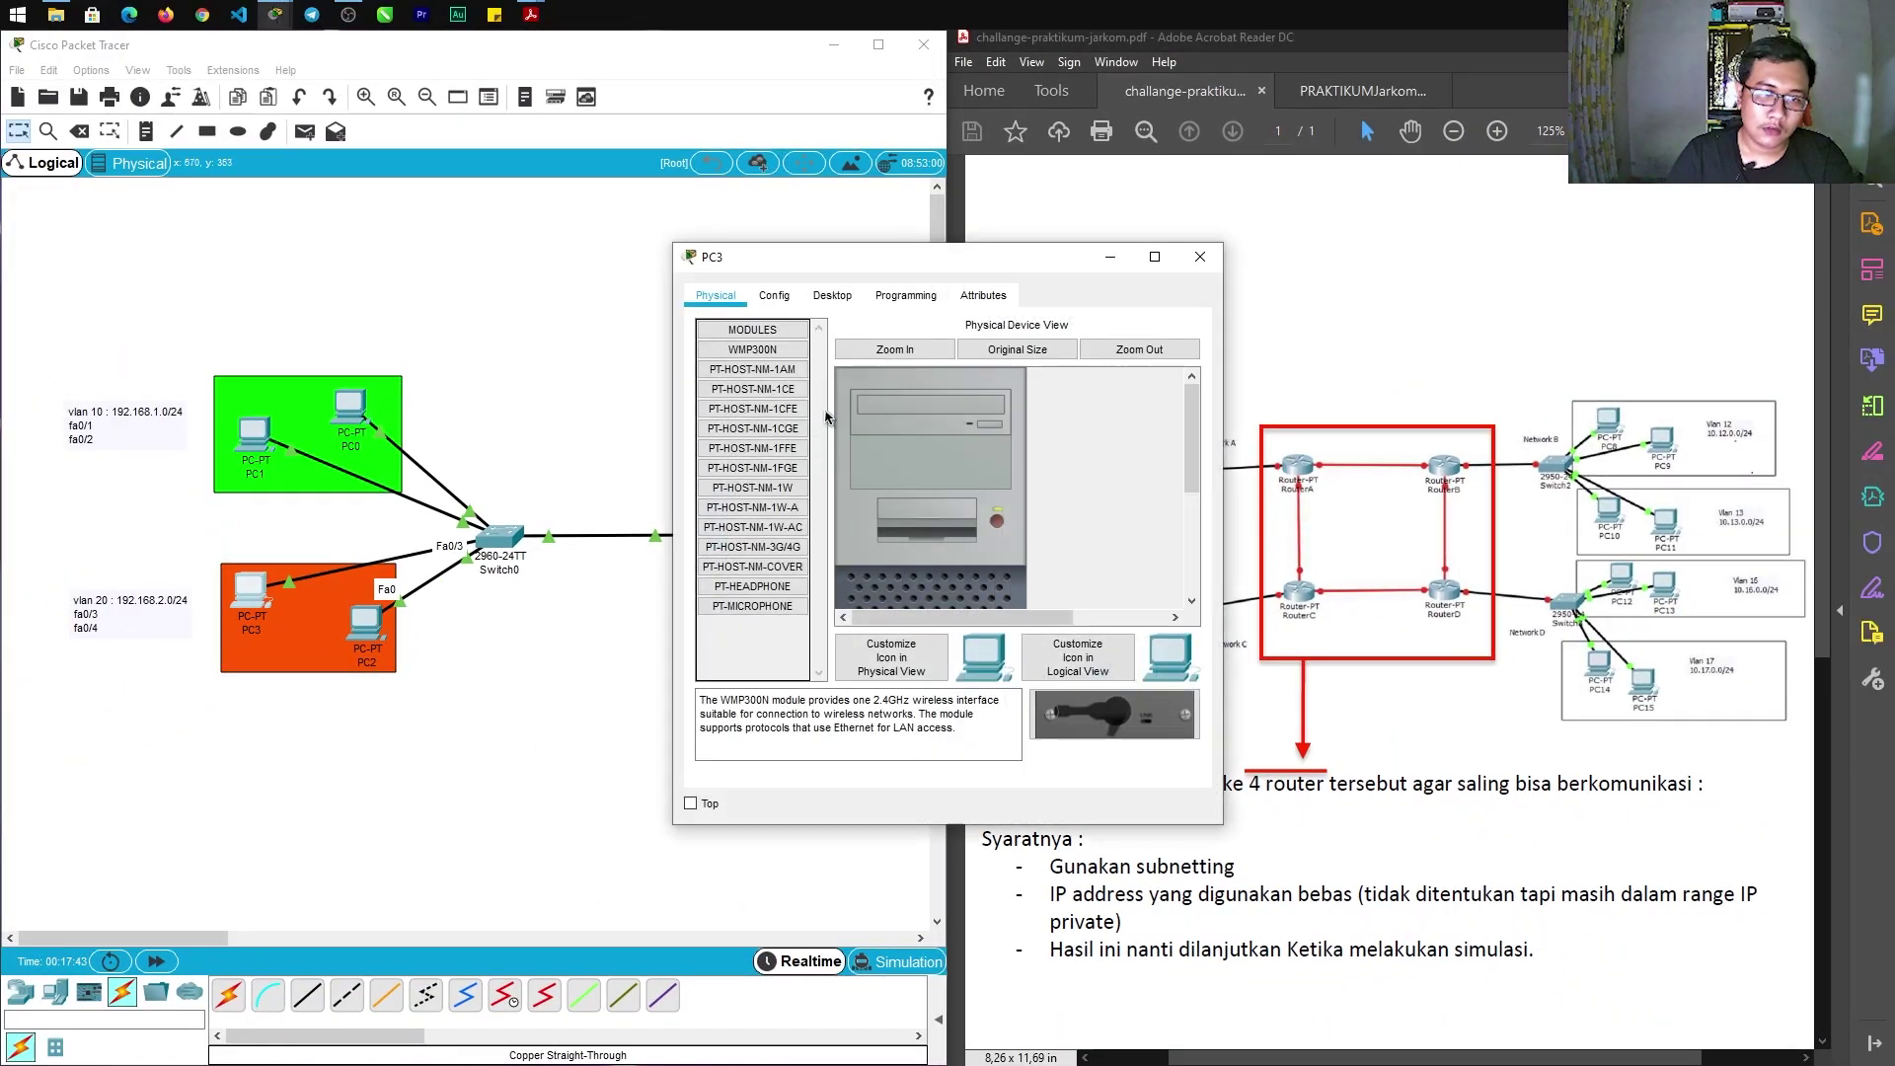
{"action": "left_click", "coordinate": [855, 296]}
{"action": "left_click", "coordinate": [768, 390]}
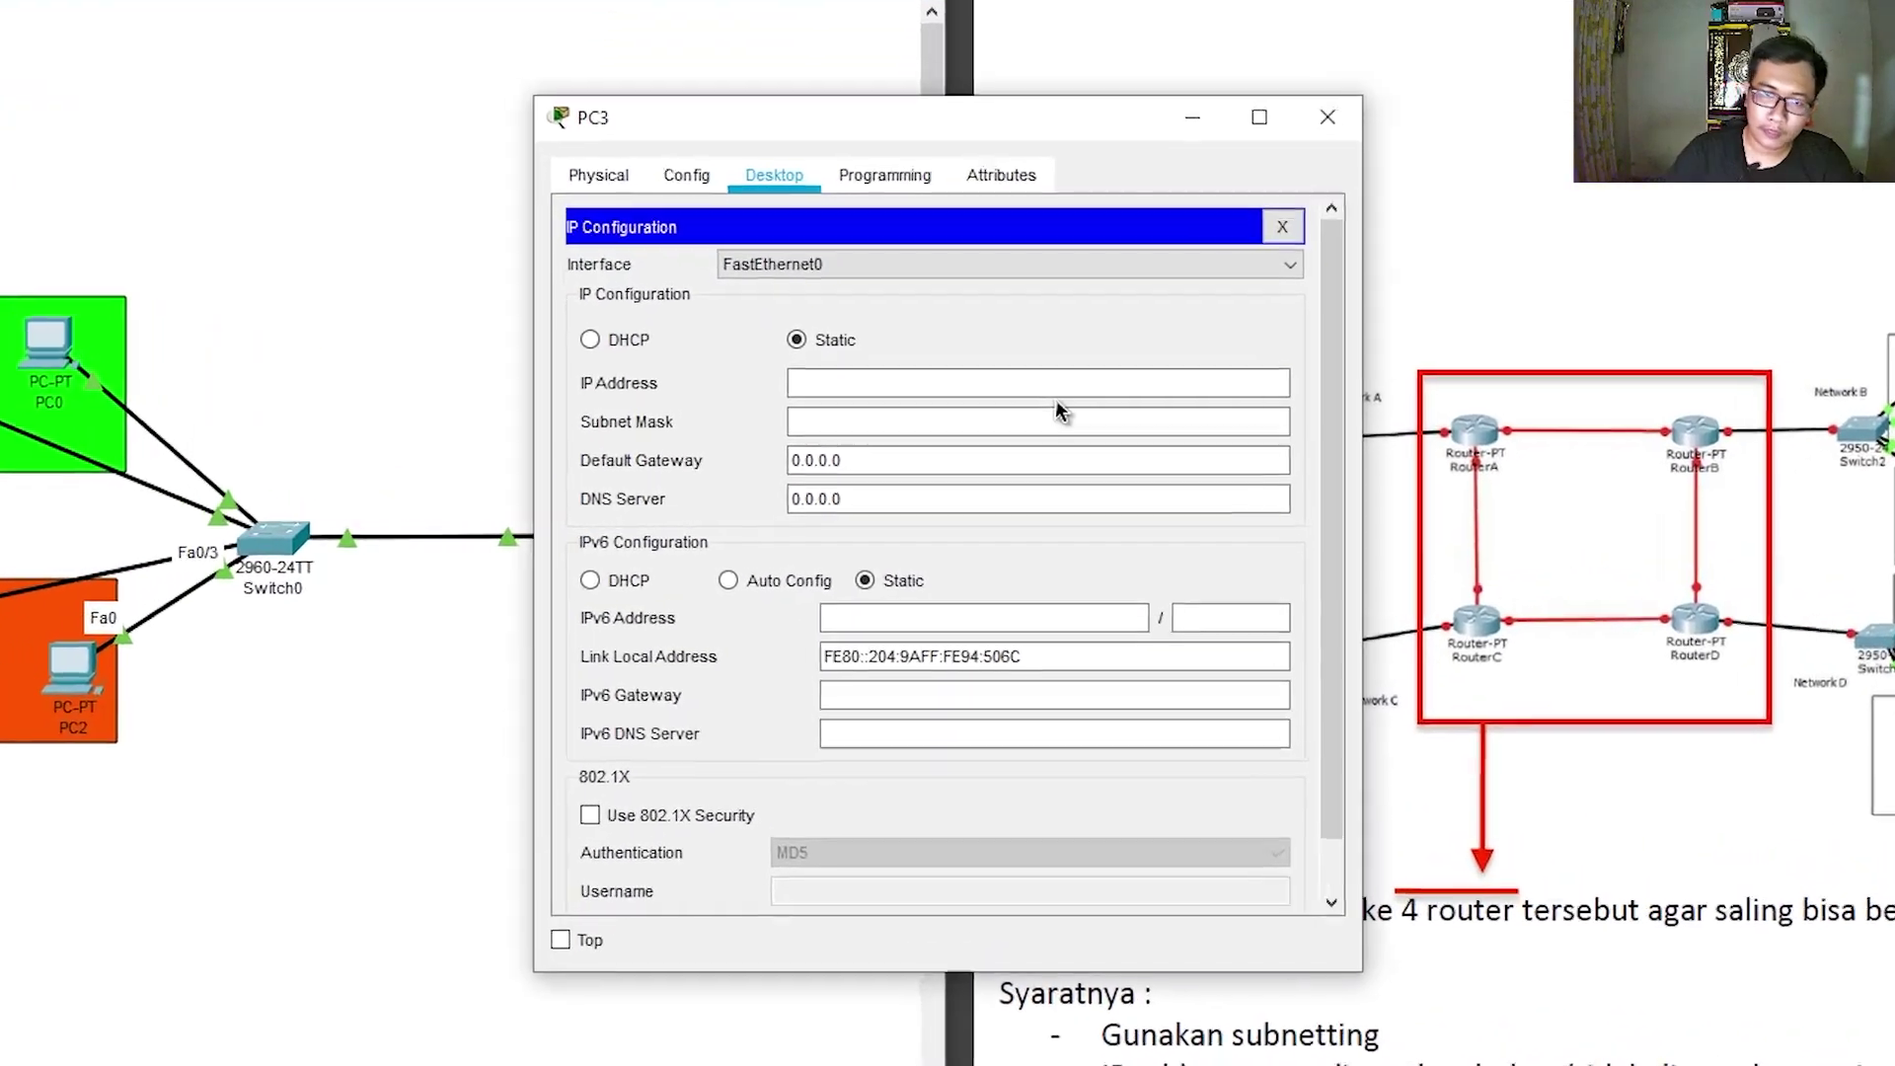
{"action": "left_click", "coordinate": [1044, 404]}
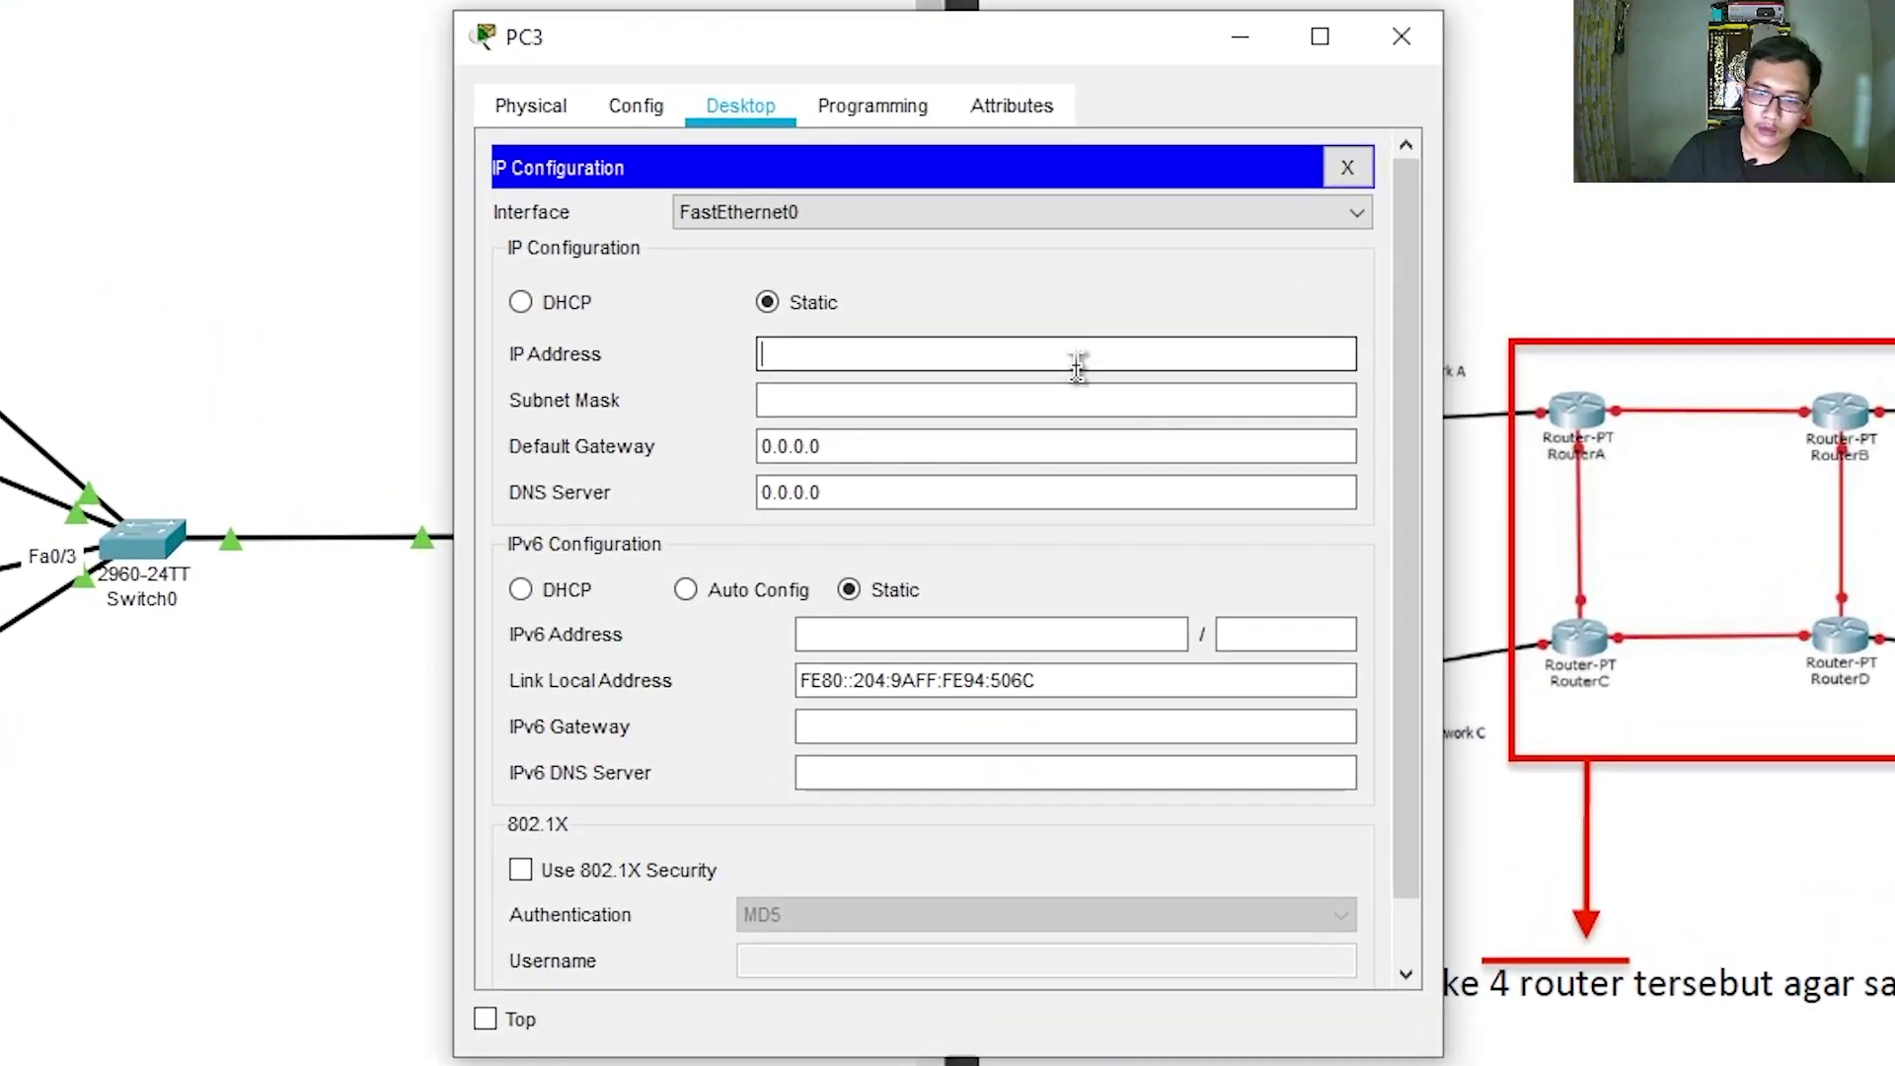
{"action": "type", "text": "192.168.2.3"}
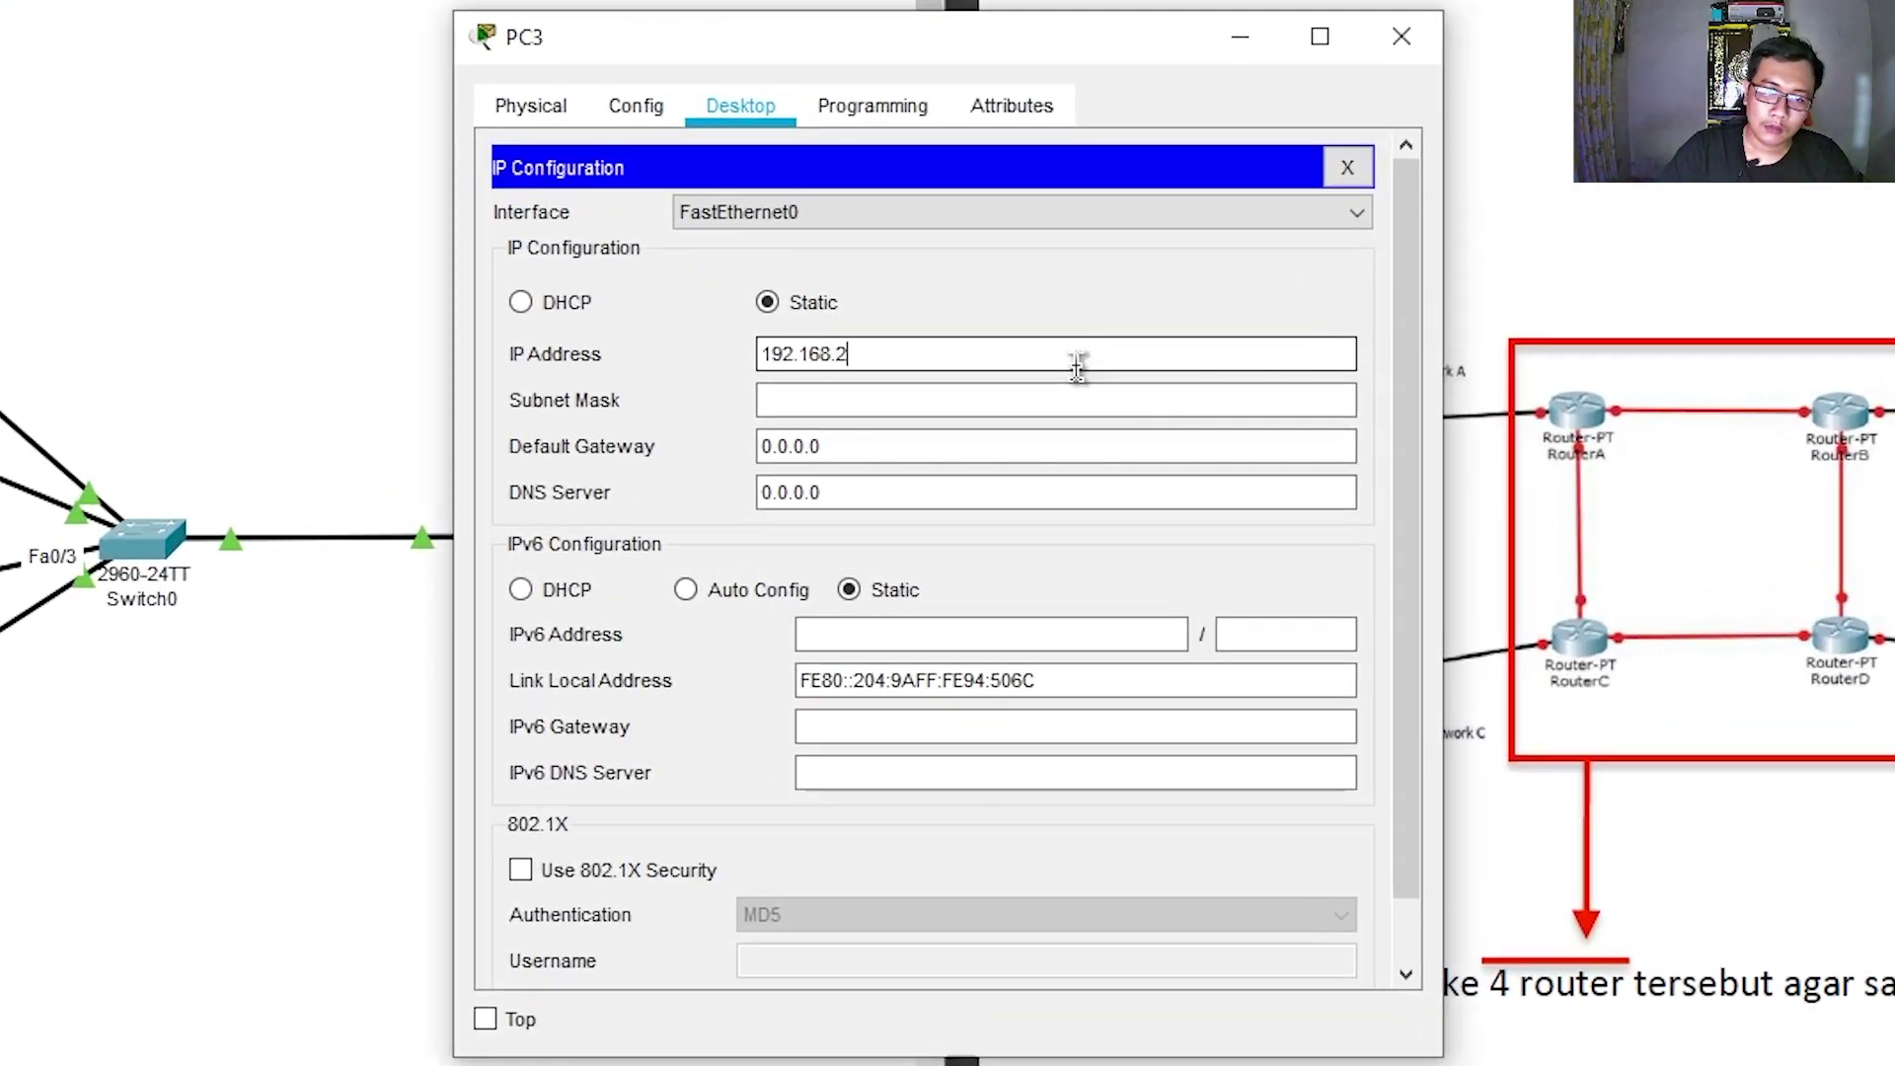
{"action": "key", "text": "Tab"}
{"action": "key", "text": "Tab"}
{"action": "type", "text": "192.168"}
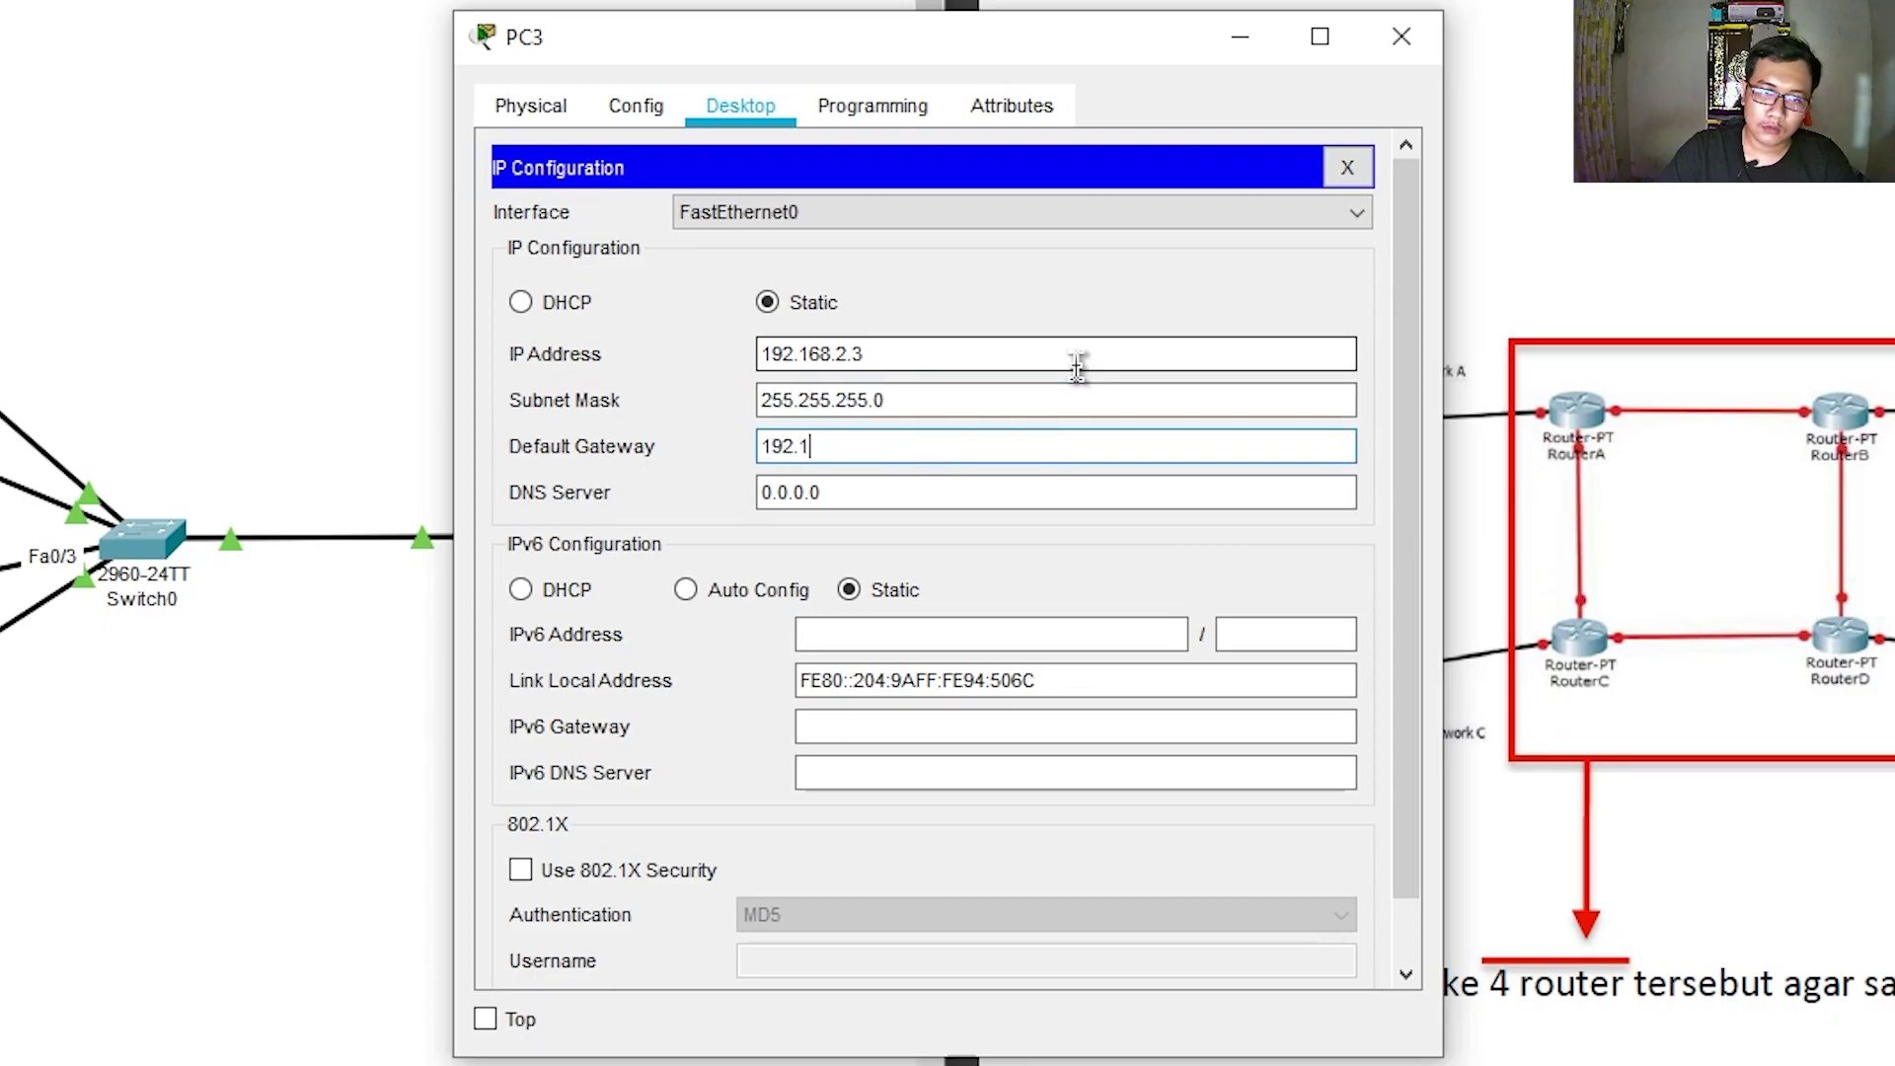
{"action": "type", "text": ".2.1"}
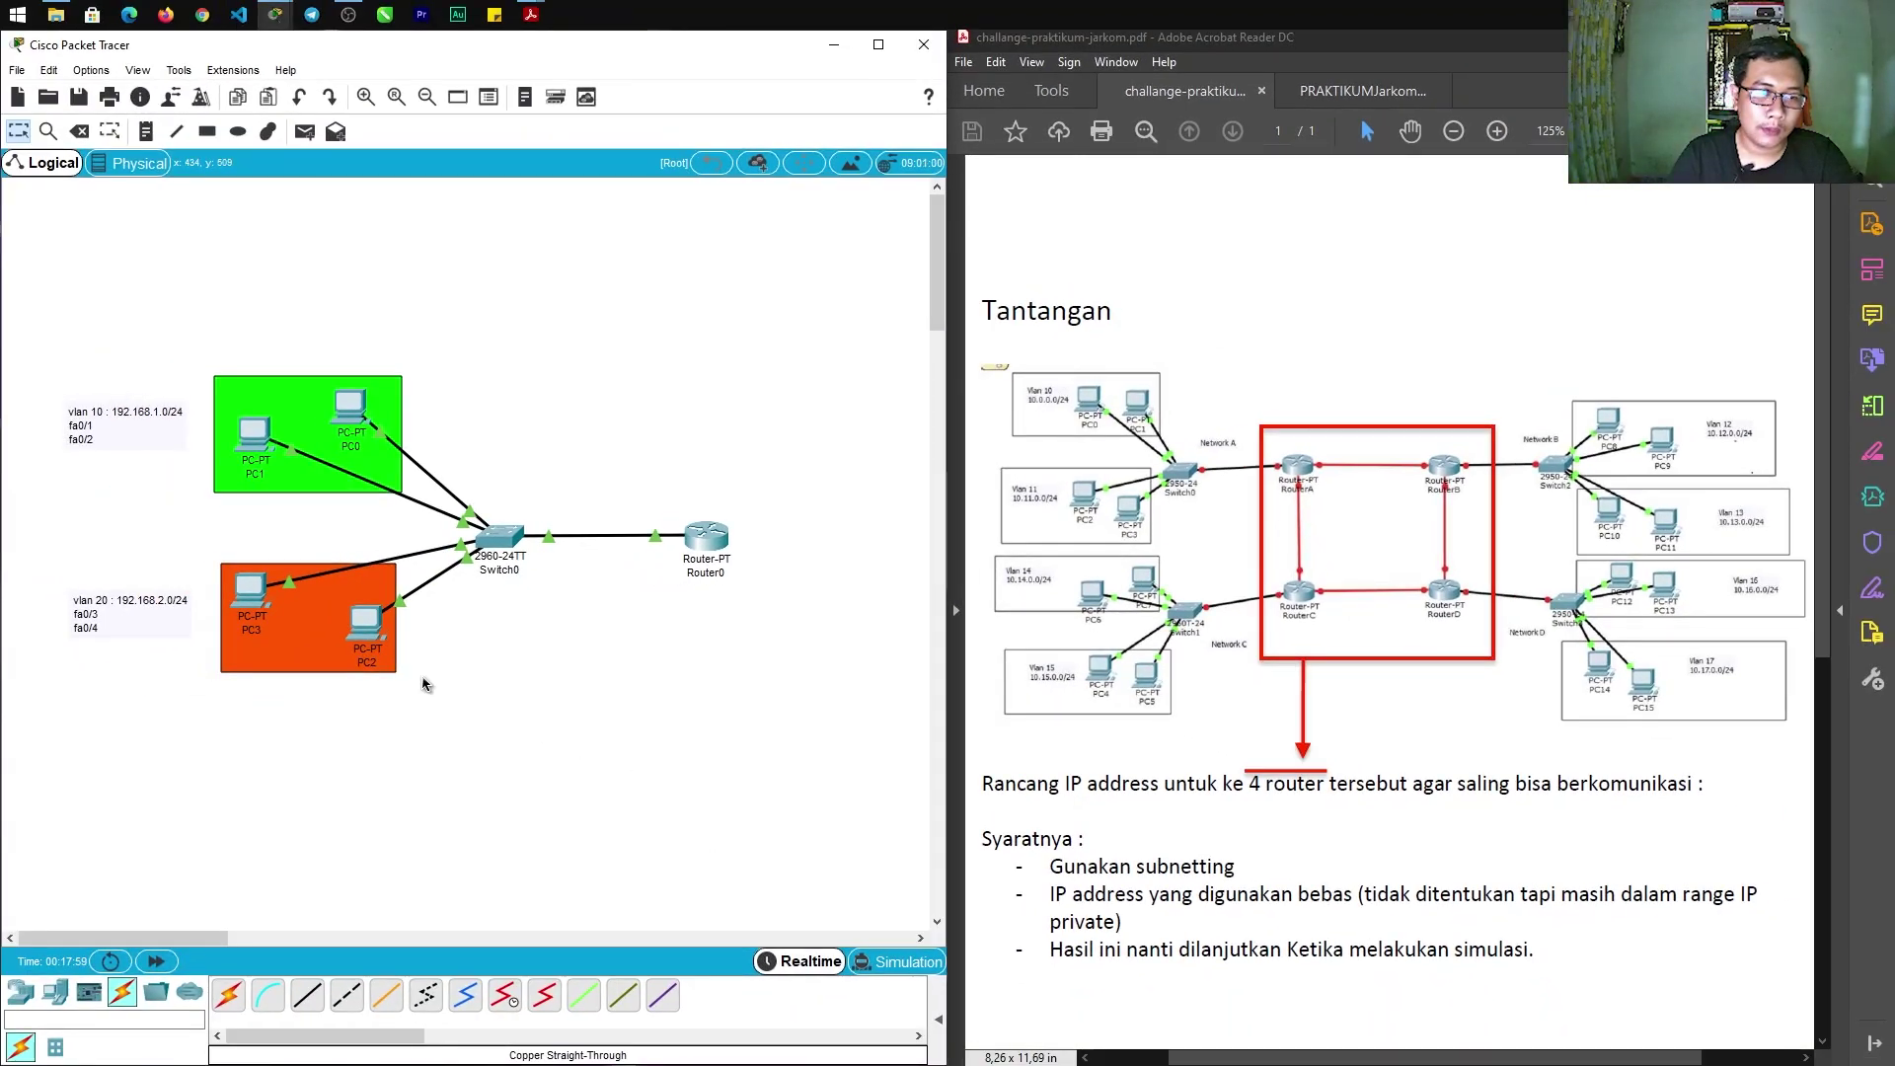
Test inter-VLAN connectivity by pinging PC1 at 192.168.1.2 from PC2's command prompt
{"action": "left_click", "coordinate": [372, 634]}
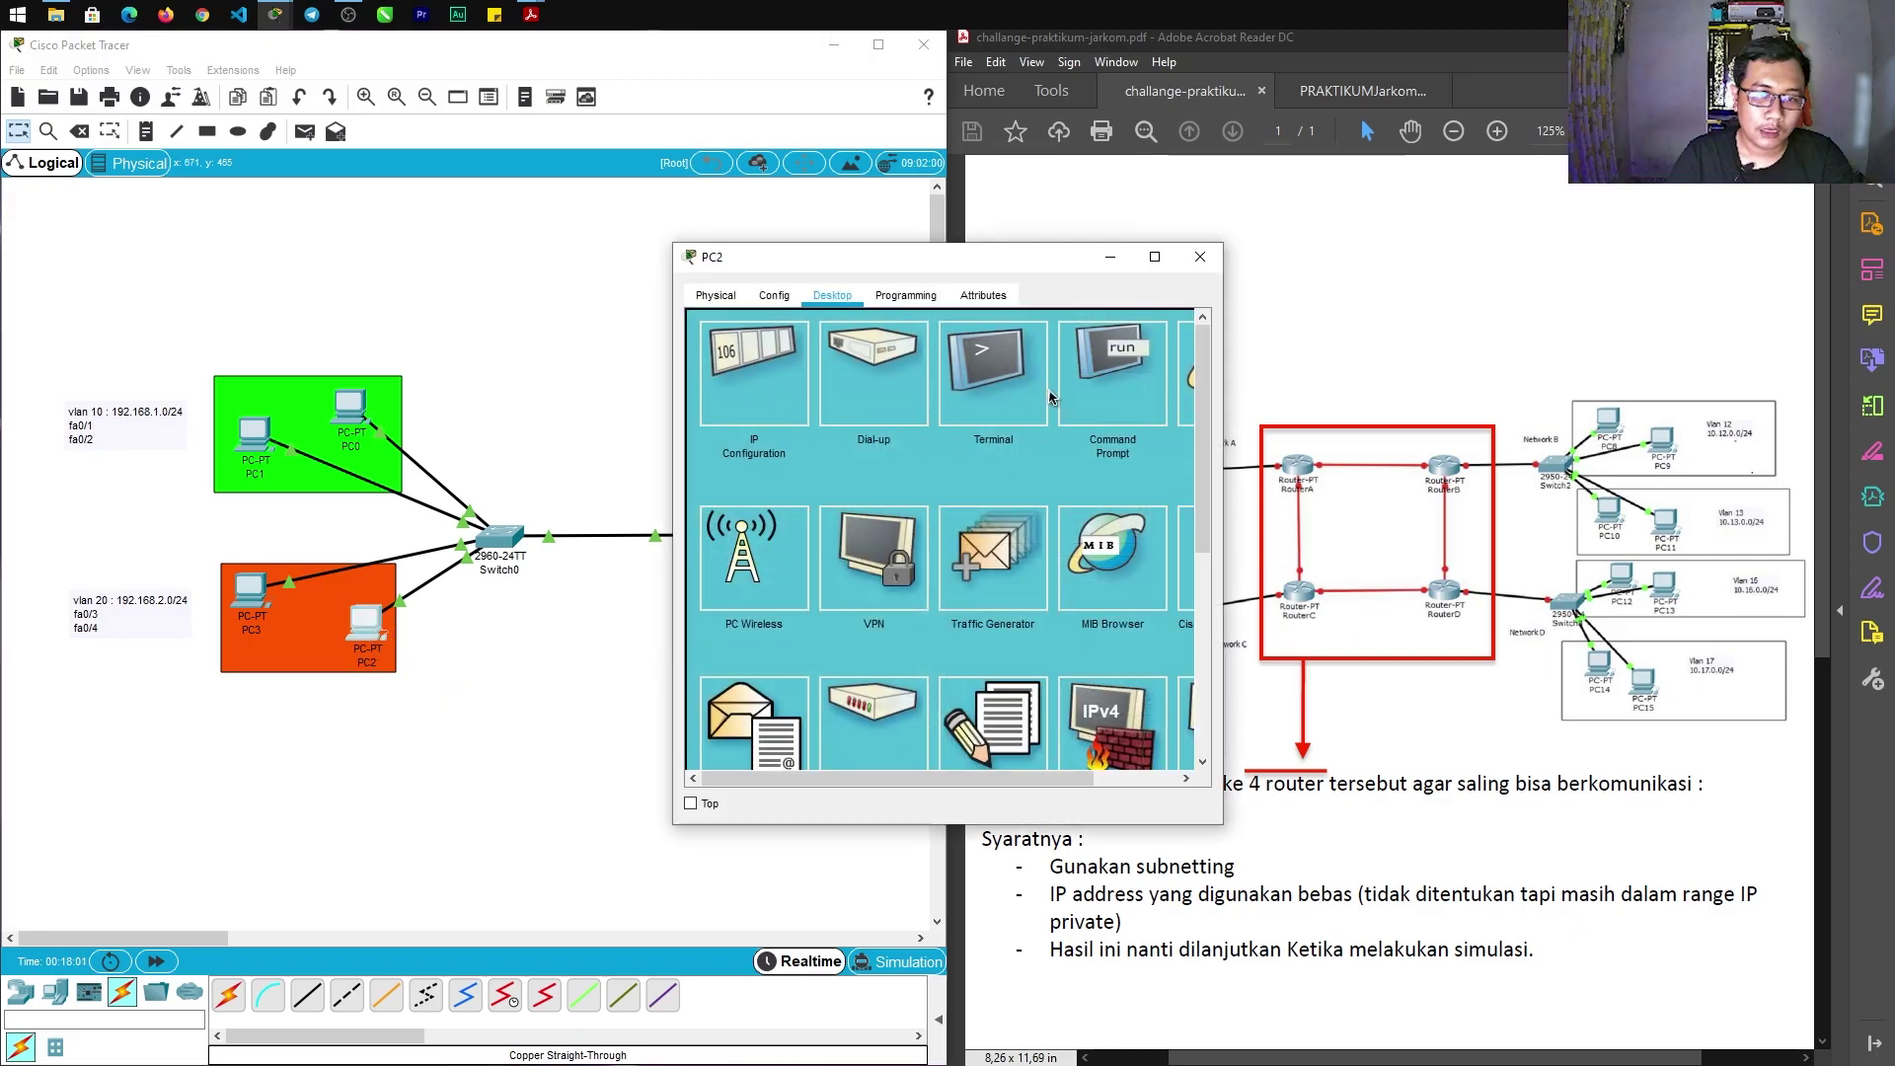
{"action": "left_click", "coordinate": [1123, 383]}
{"action": "left_click_drag", "start_coordinate": [958, 269], "coordinate": [1386, 312]}
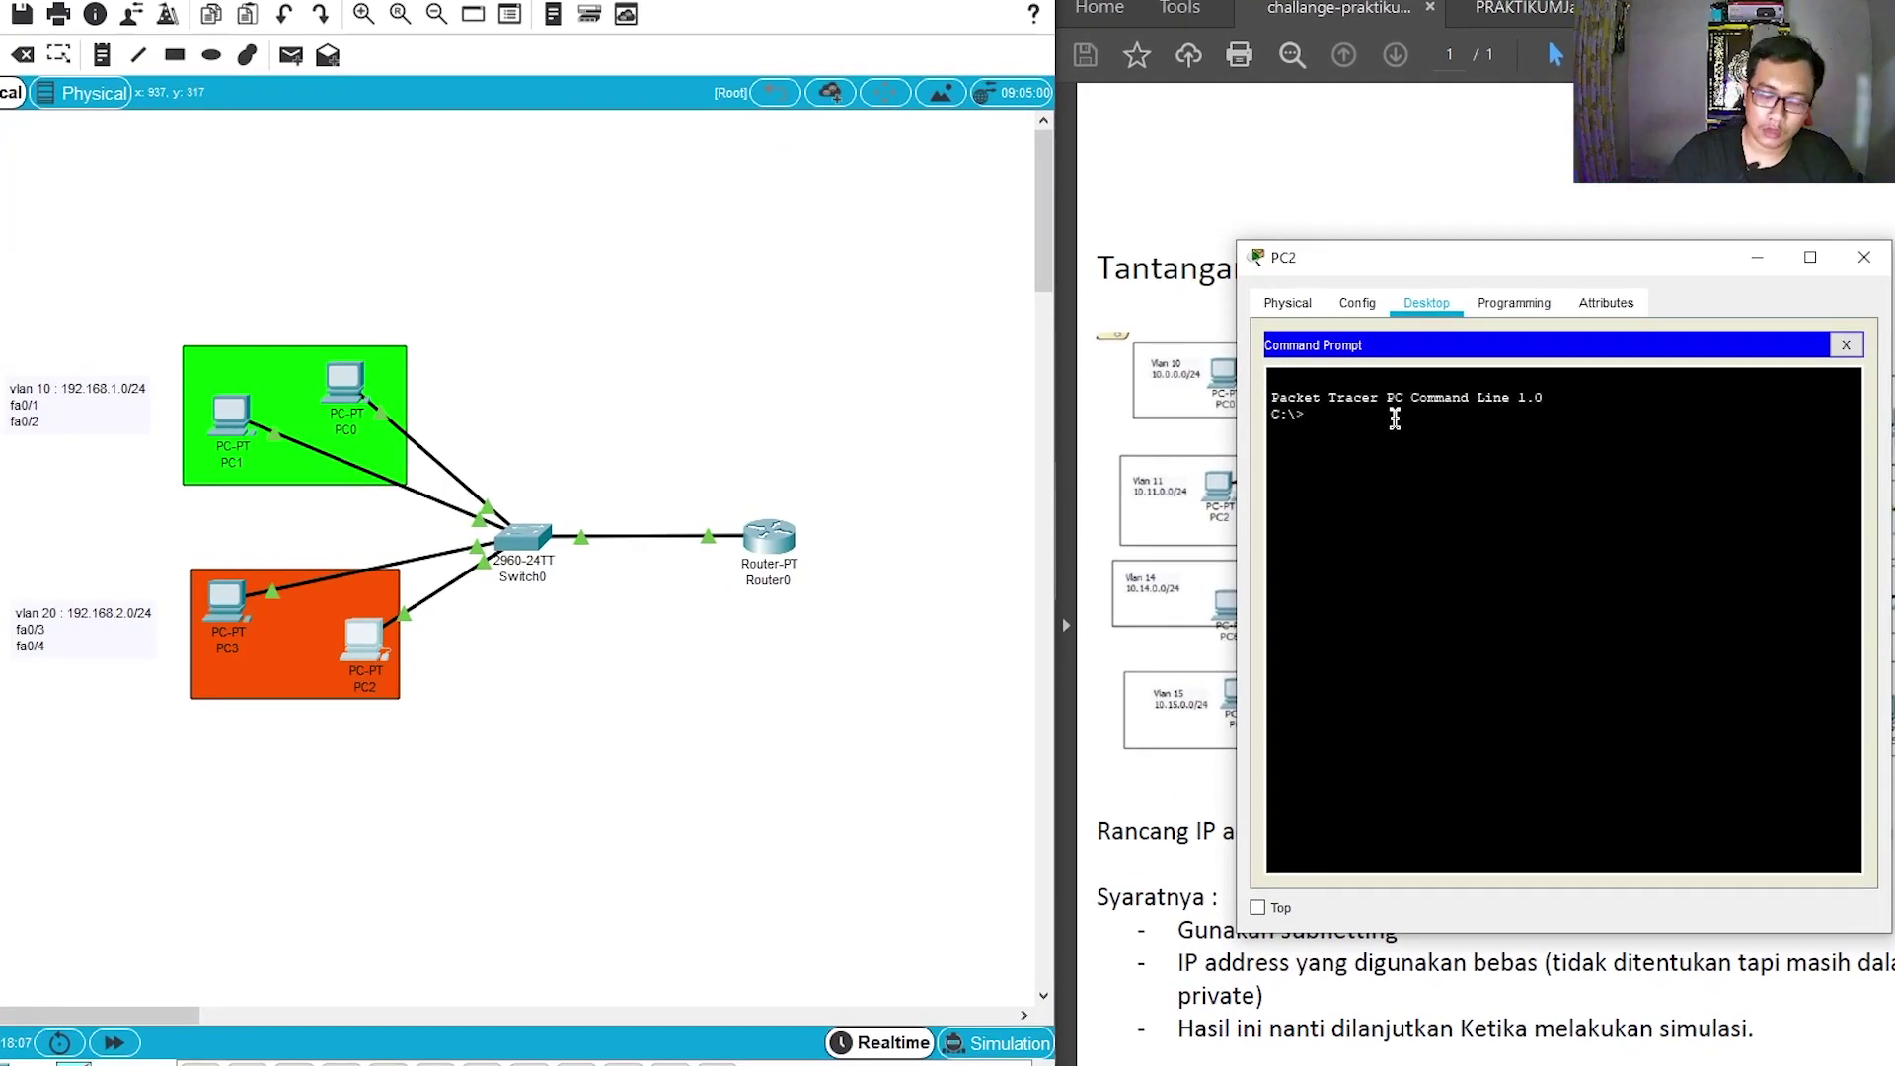
{"action": "type", "text": "ping"}
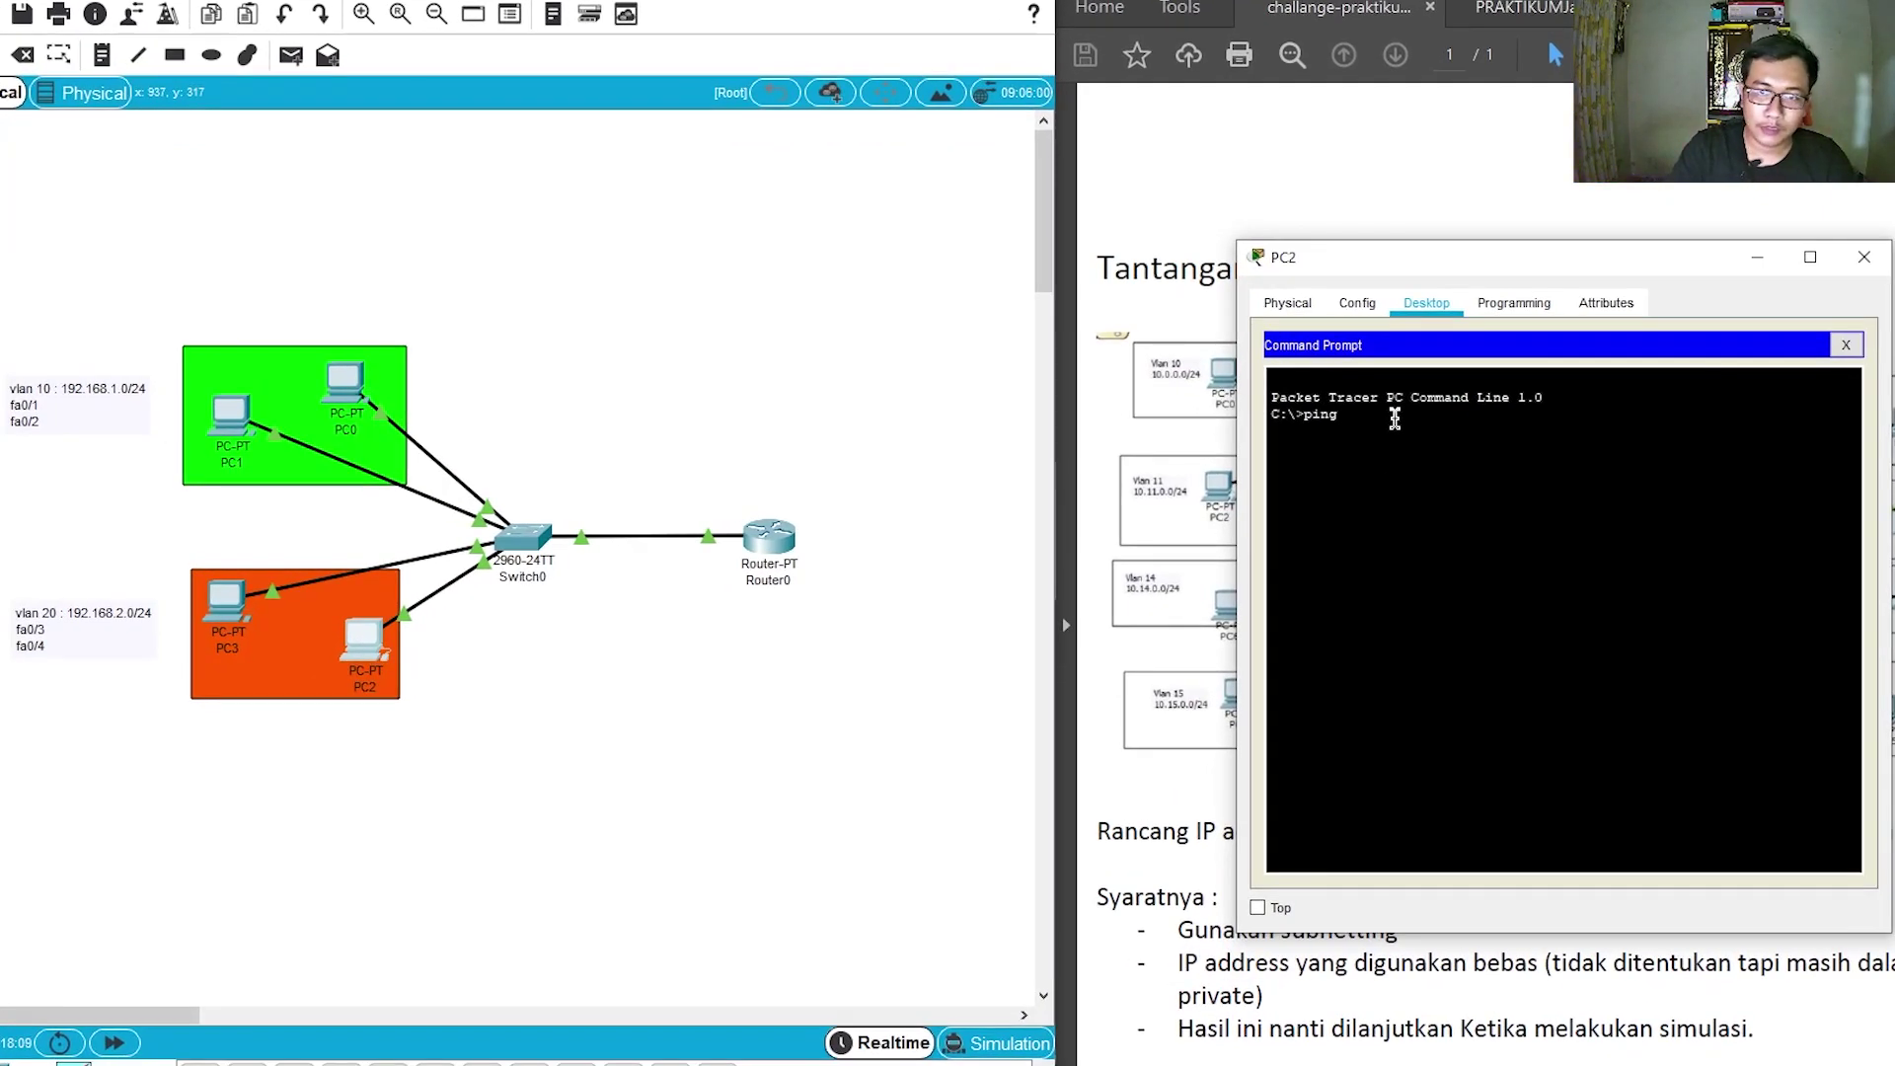
{"action": "type", "text": " 192.168.1.2"}
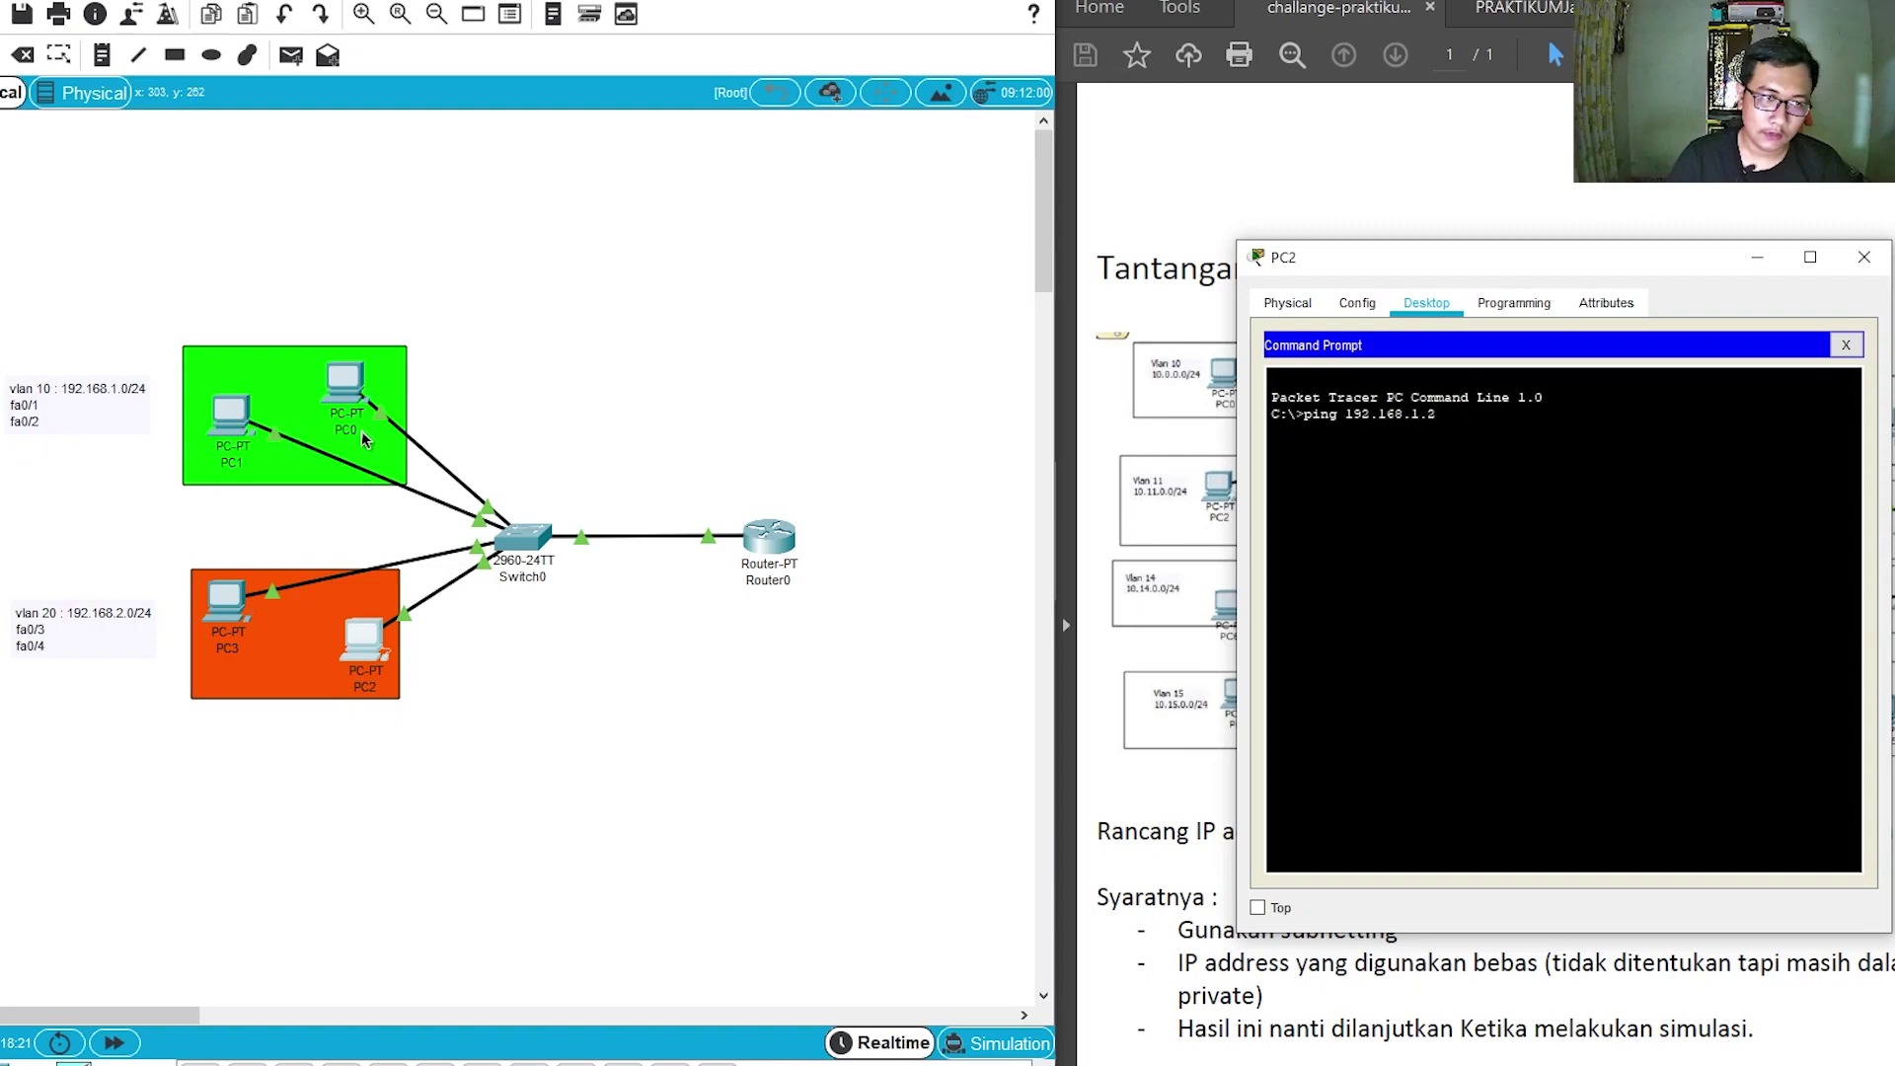
{"action": "key", "text": "Return"}
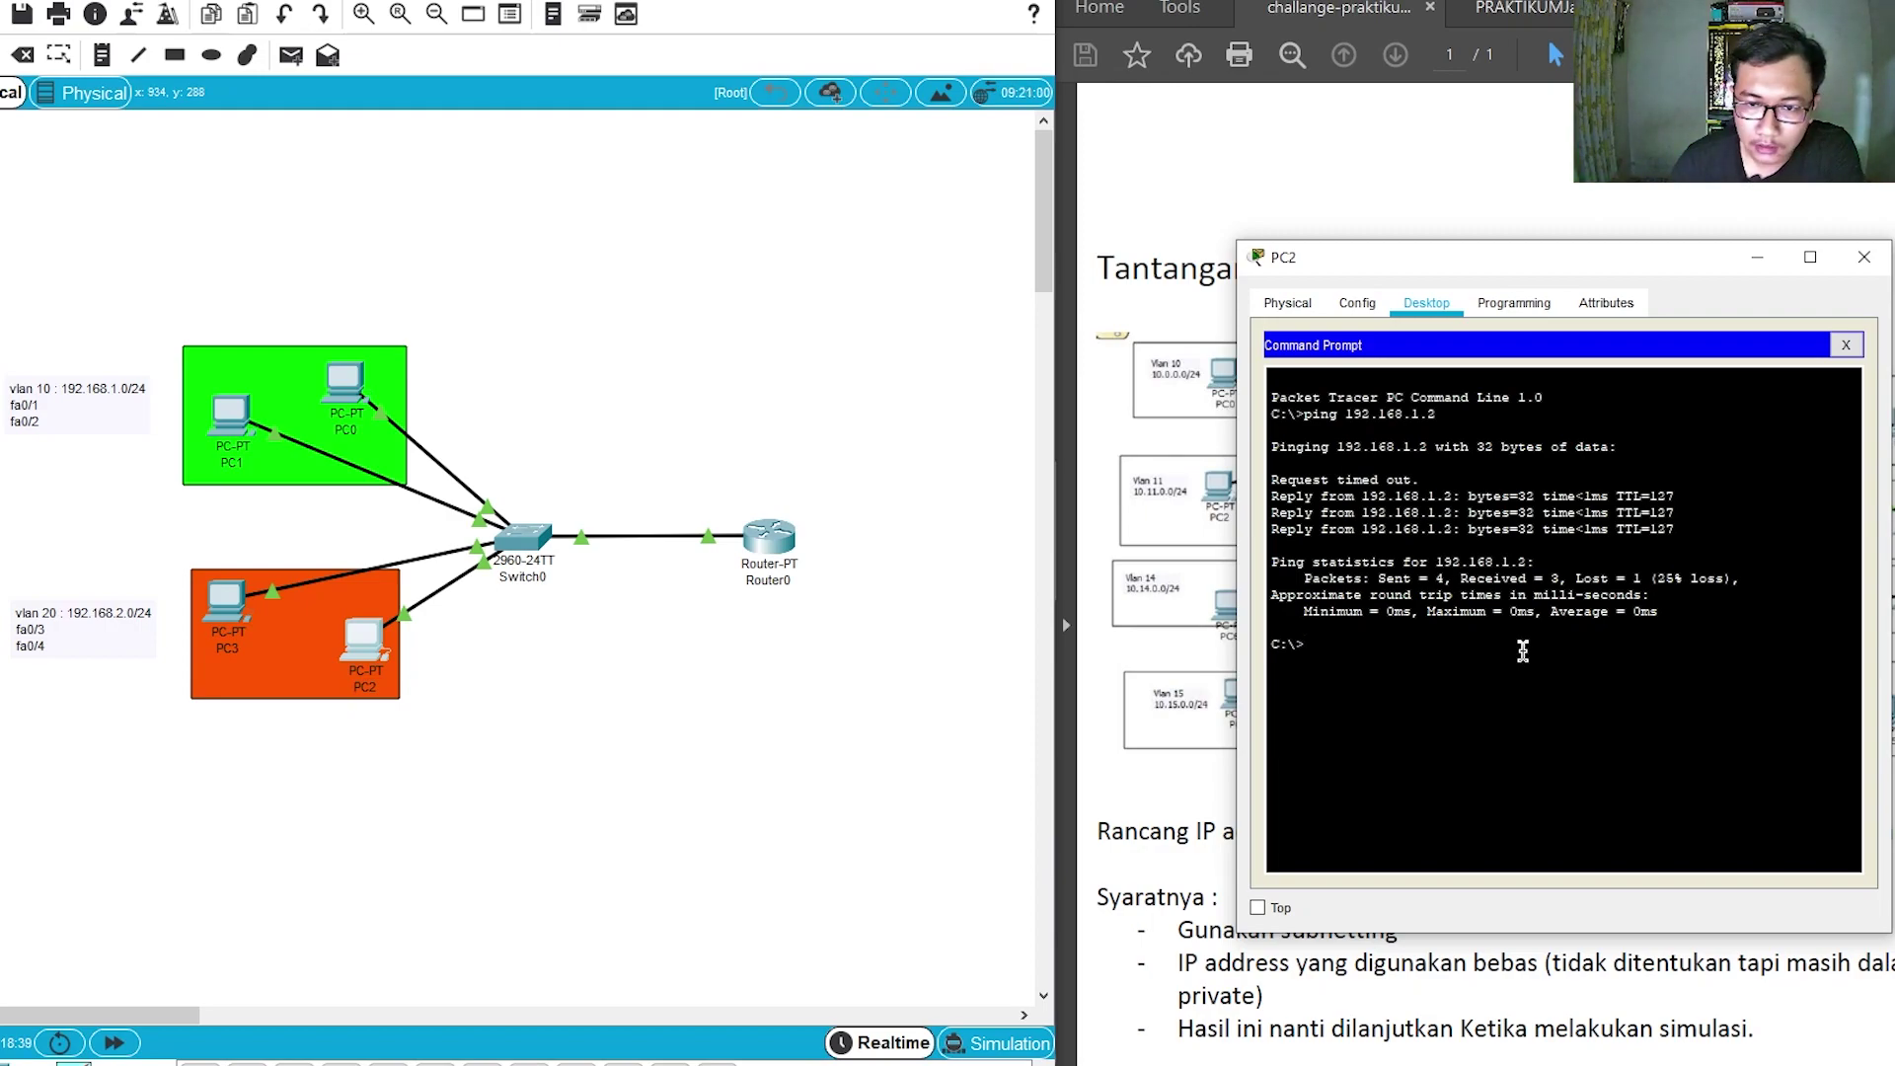
Ping PC0 at 192.168.1.3 from PC2's command prompt and close PC2's window
{"action": "key", "text": "Up"}
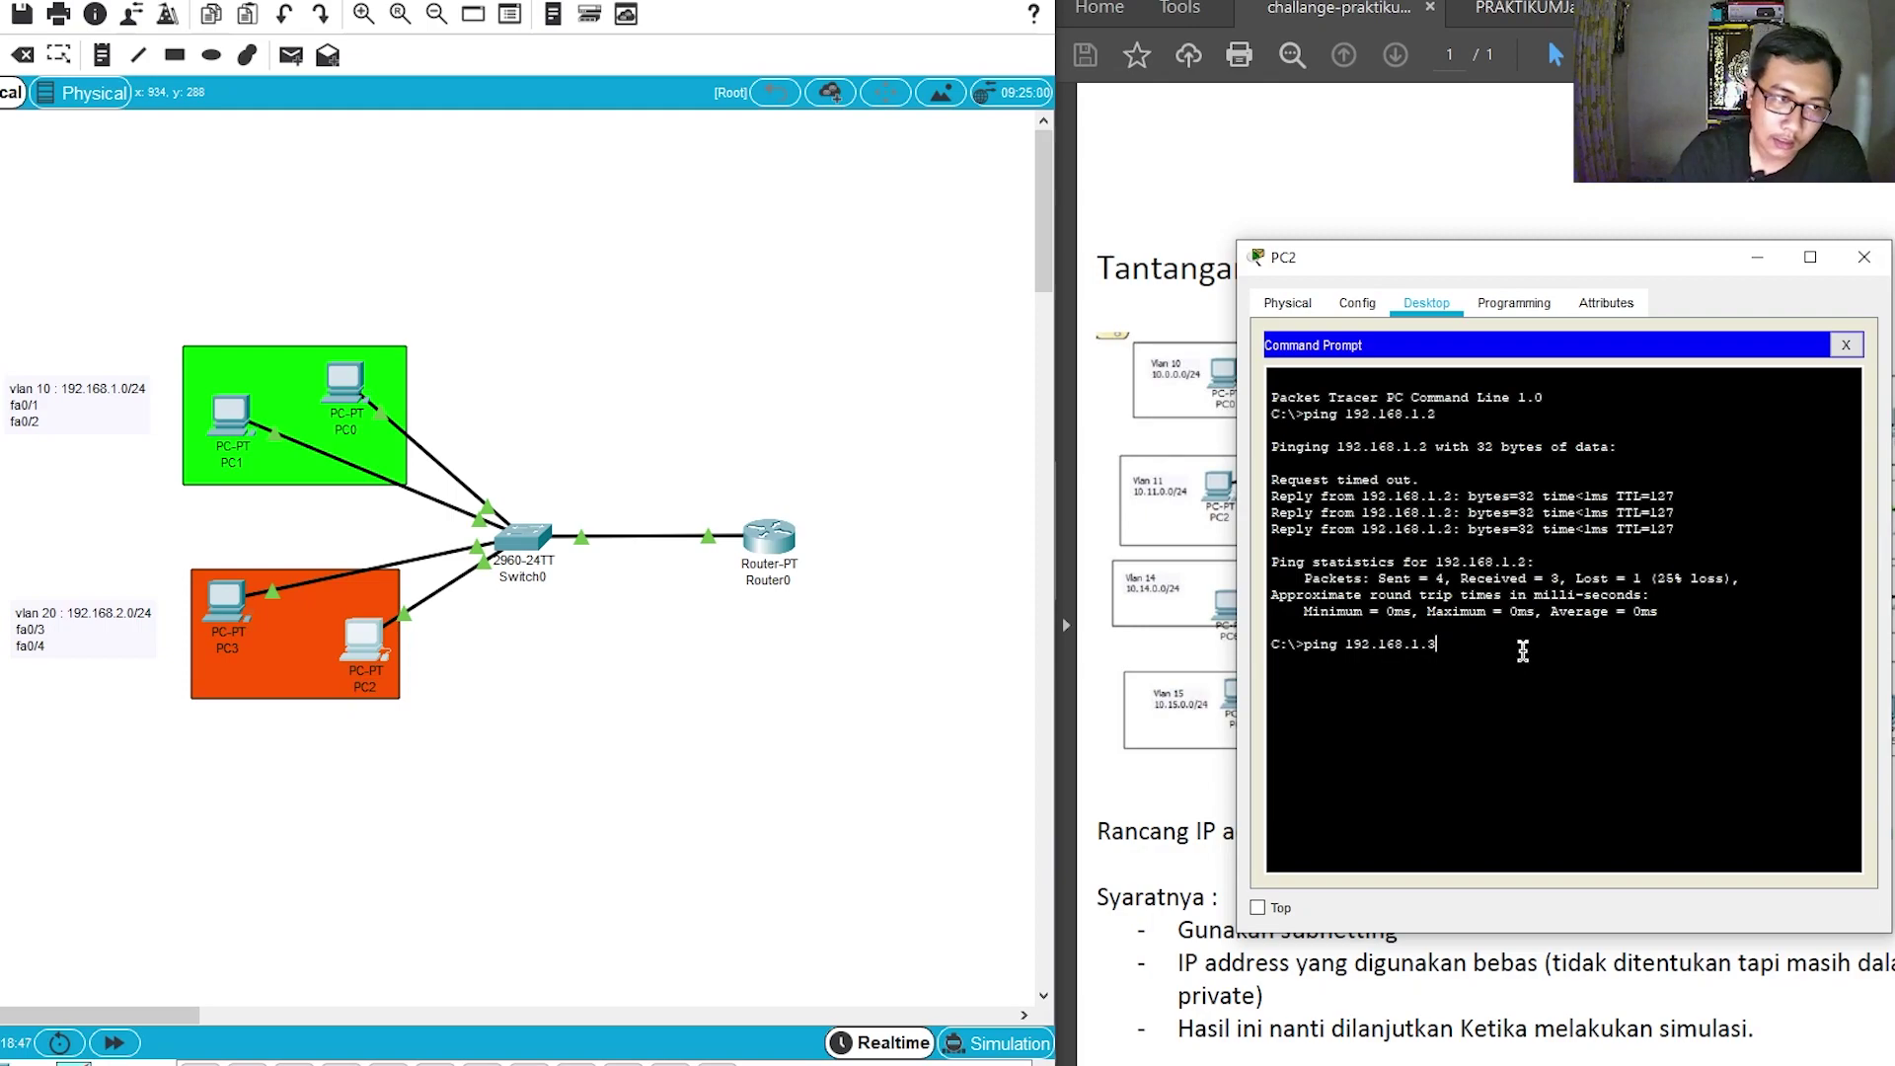
{"action": "key", "text": "Return"}
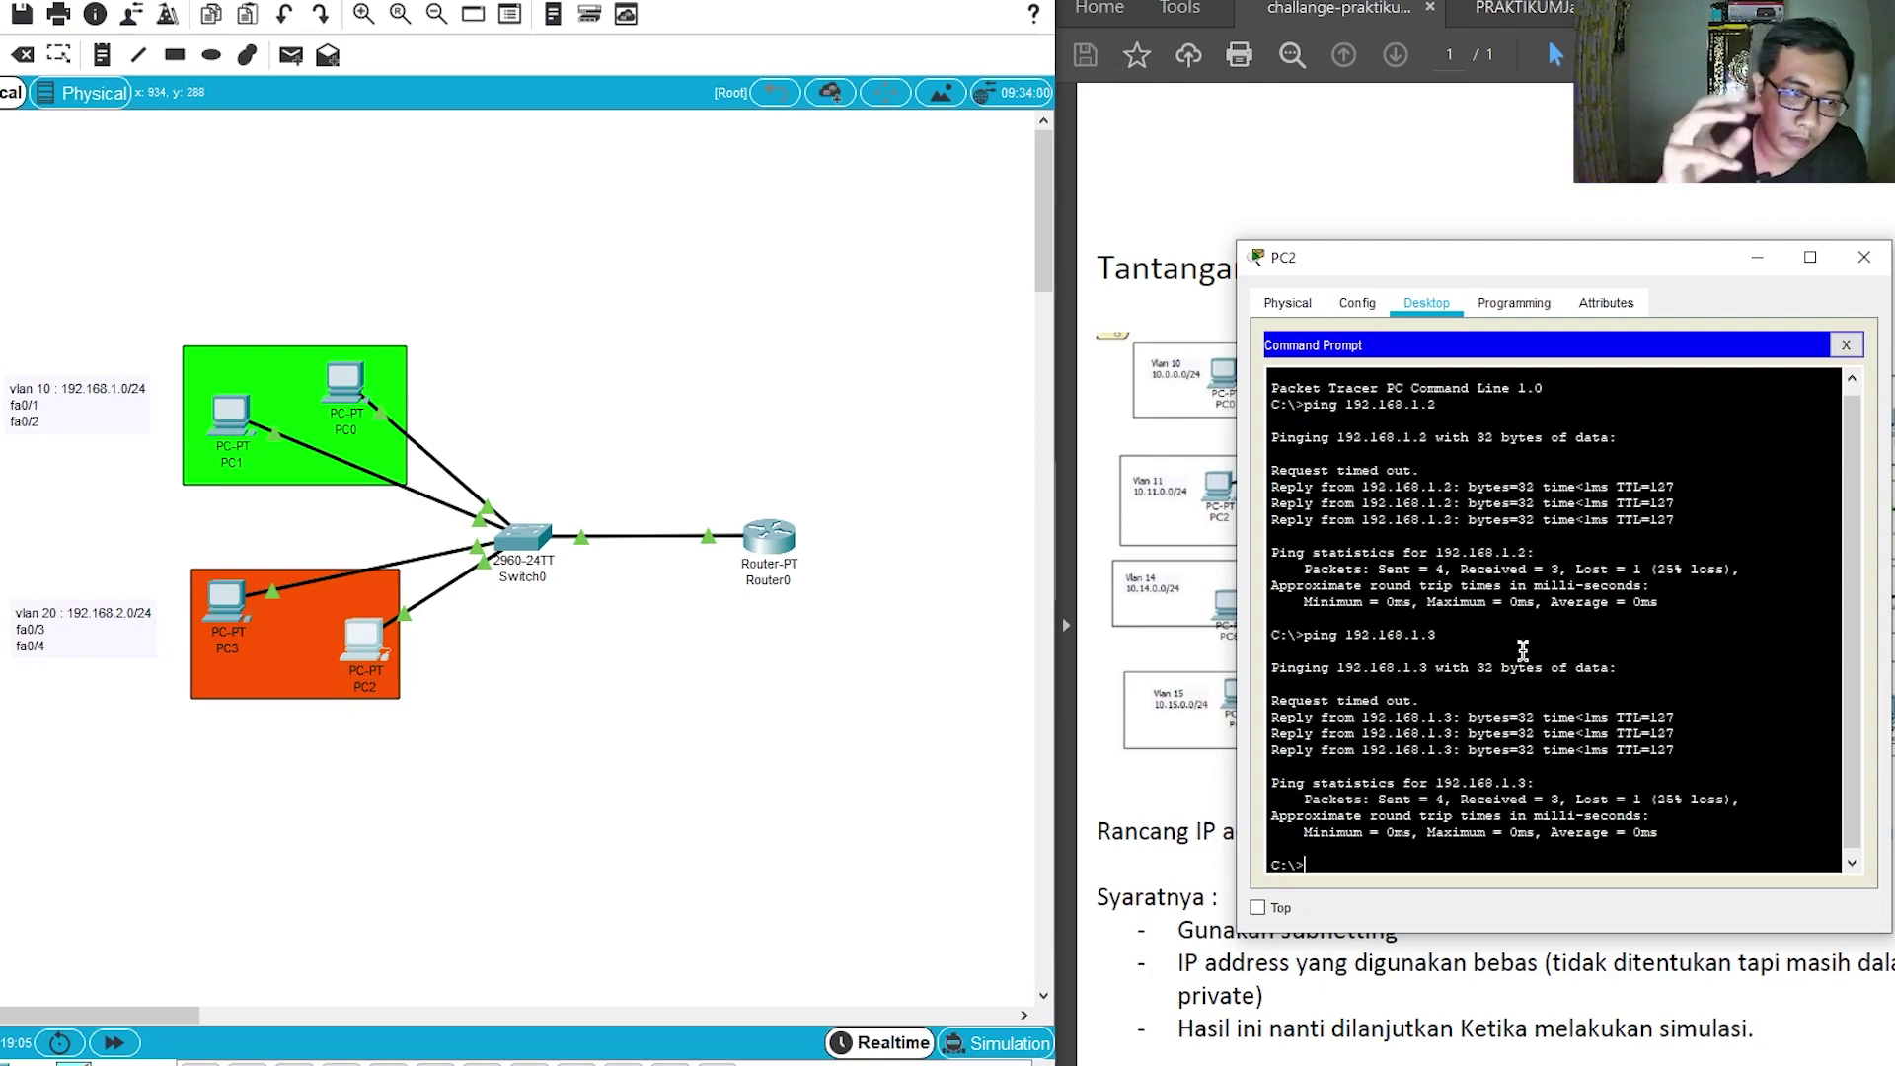
{"action": "scroll", "coordinate": [1525, 819], "scroll_direction": "down", "scroll_amount": 1}
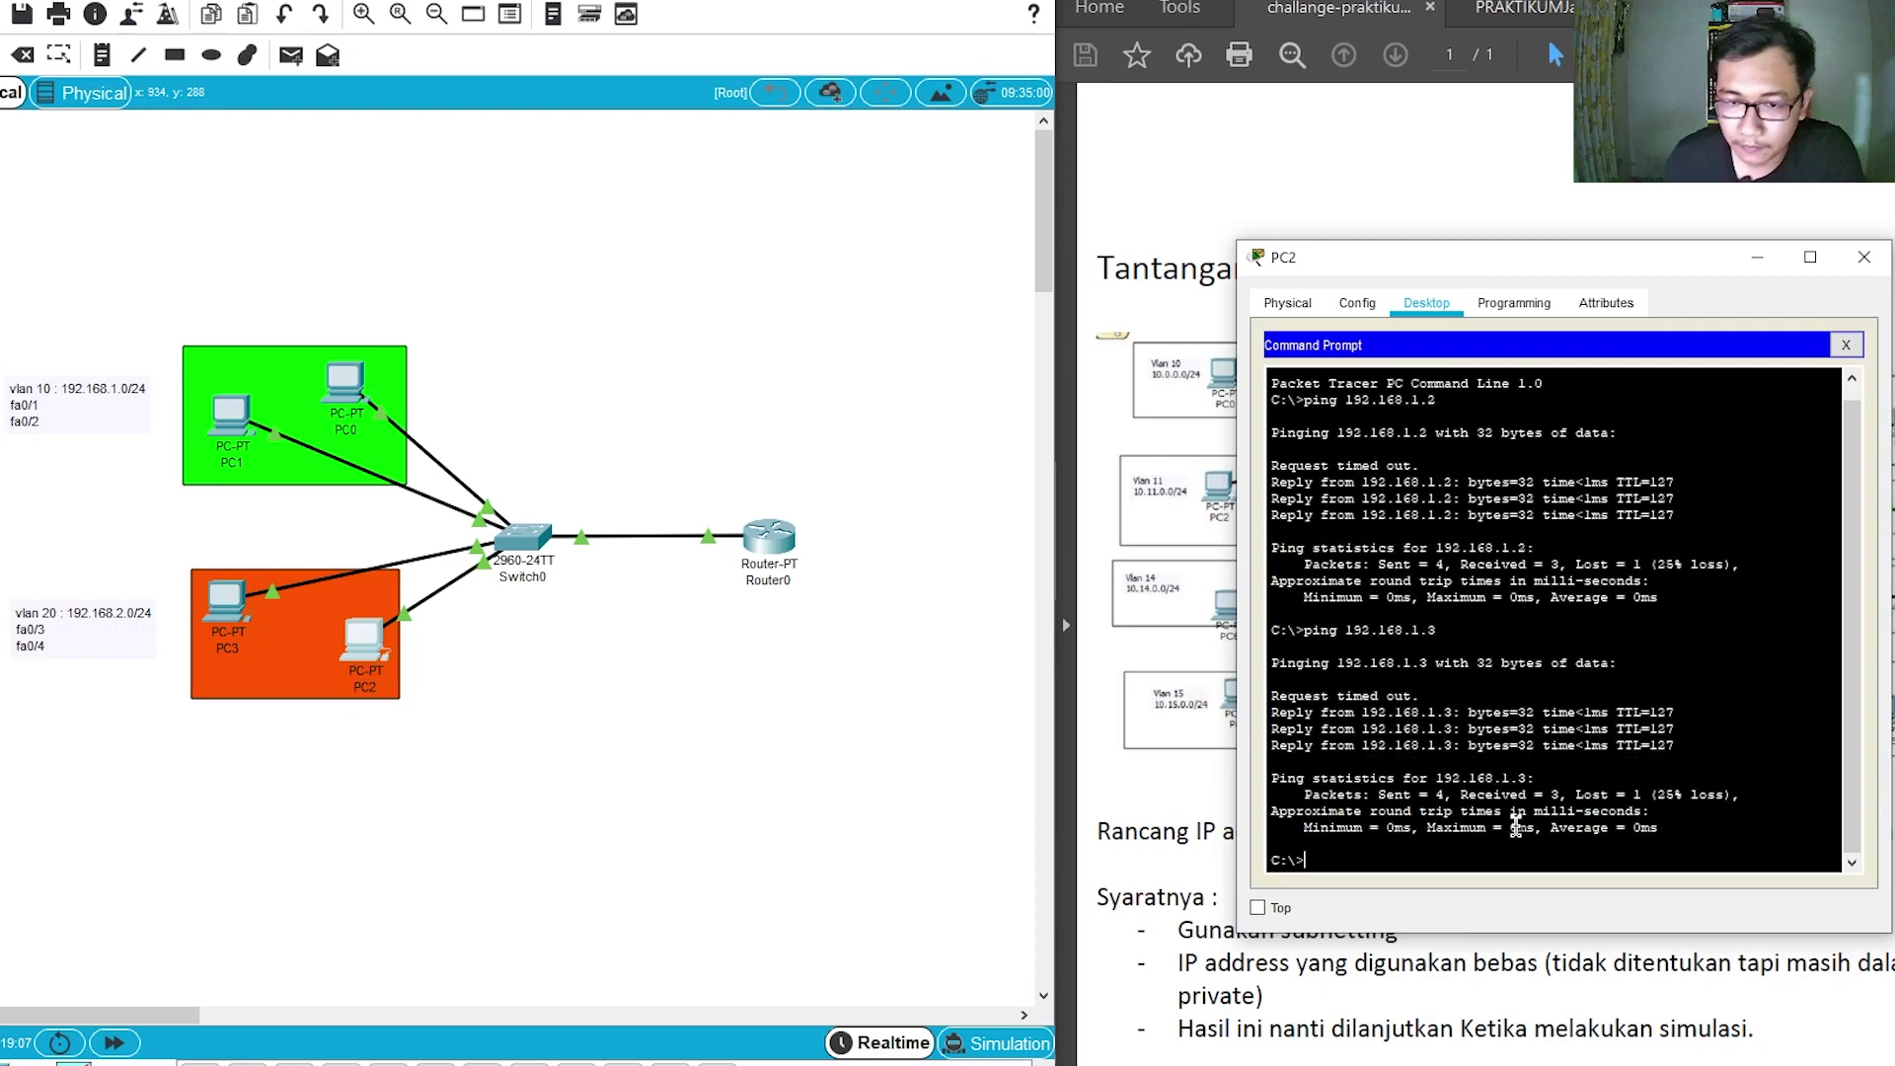
{"action": "left_click", "coordinate": [456, 828]}
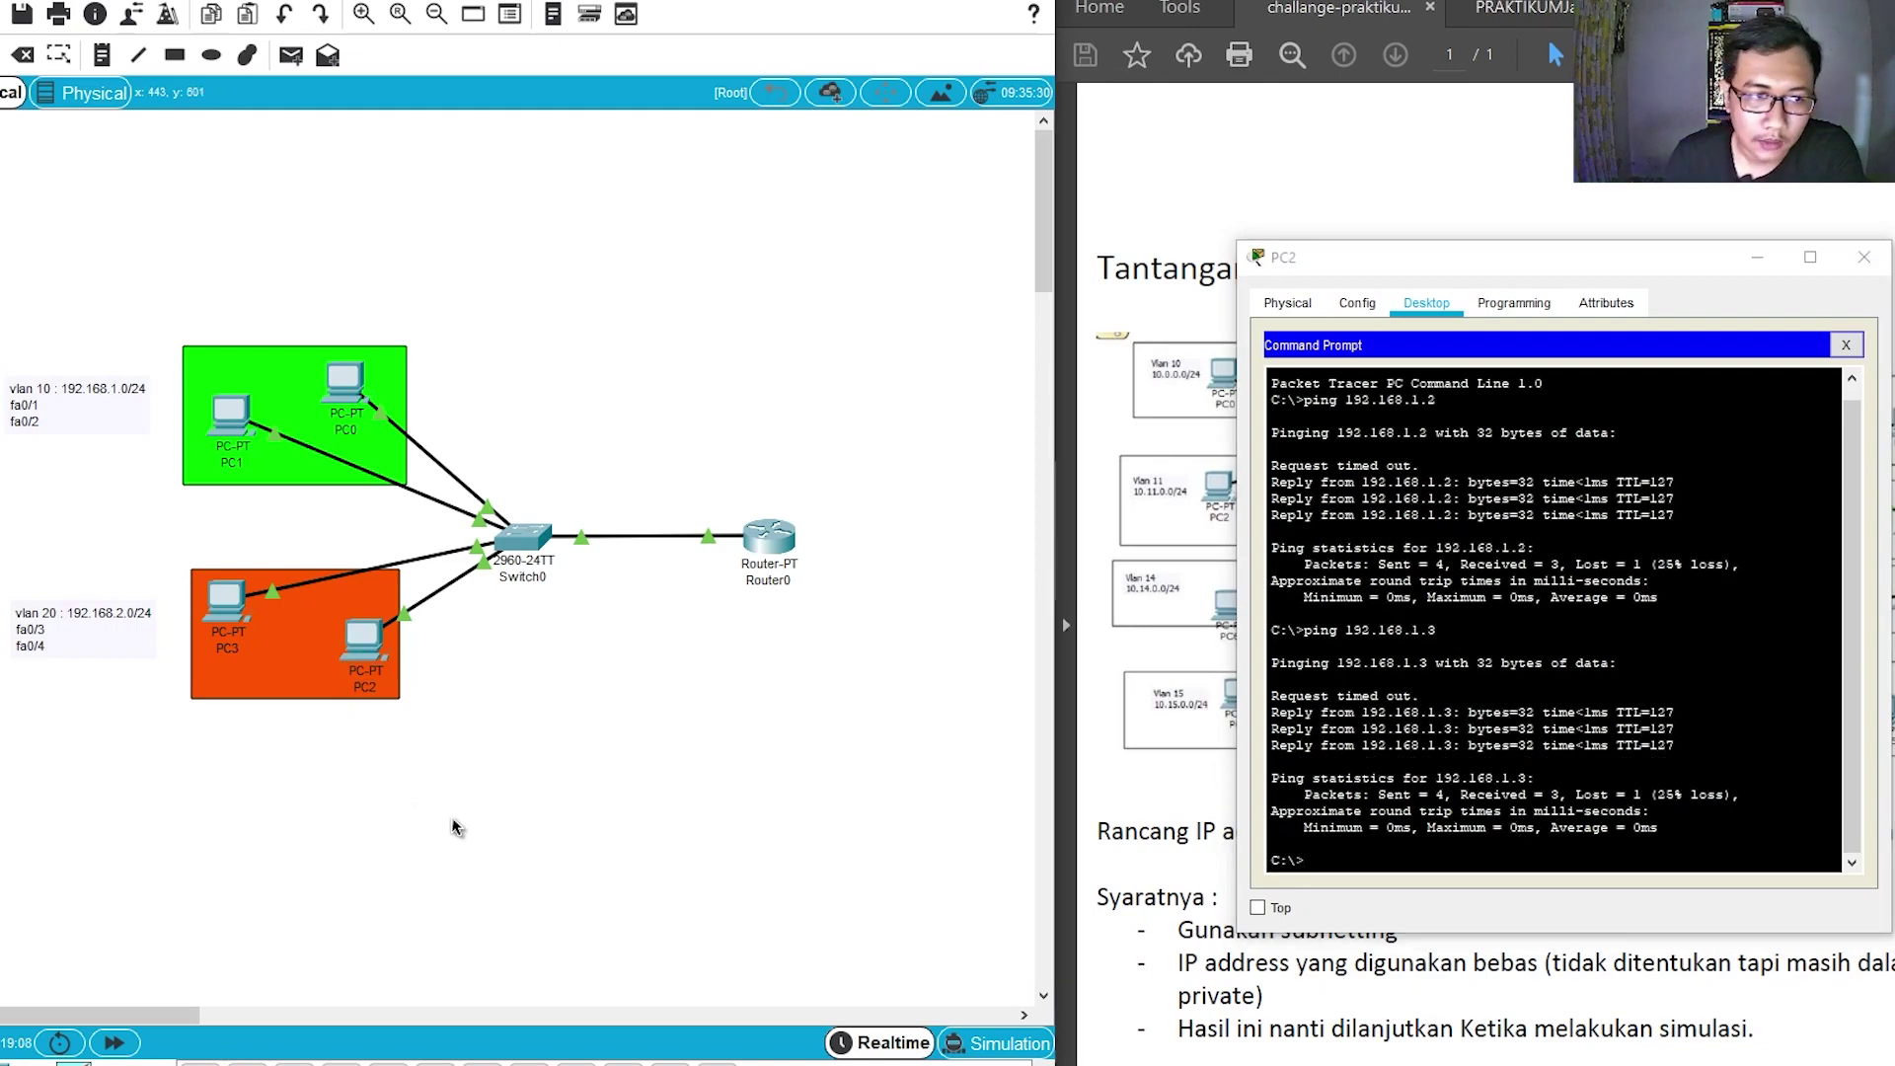
{"action": "left_click", "coordinate": [1865, 257]}
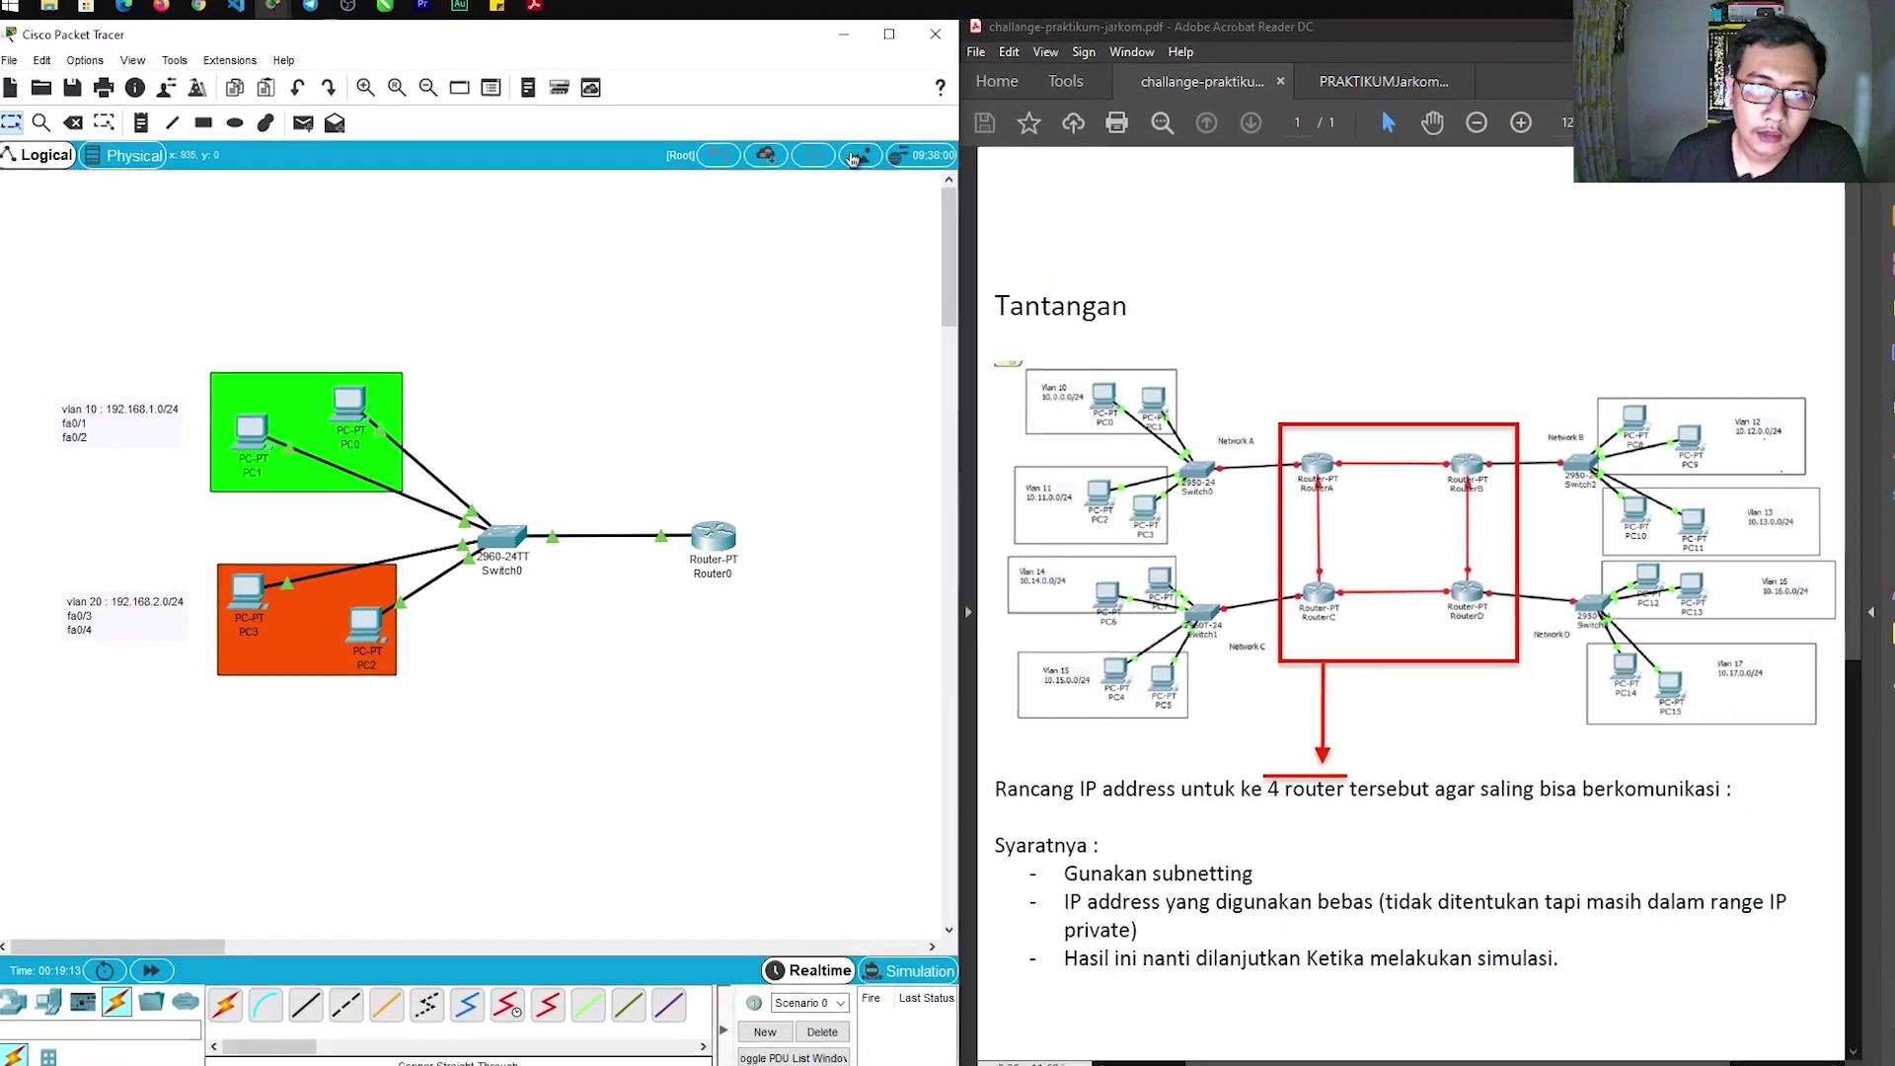
Send a simple PDU from PC3 to PC0 and maximize the Packet Tracer window to show its full status entry
{"action": "left_click", "coordinate": [298, 135]}
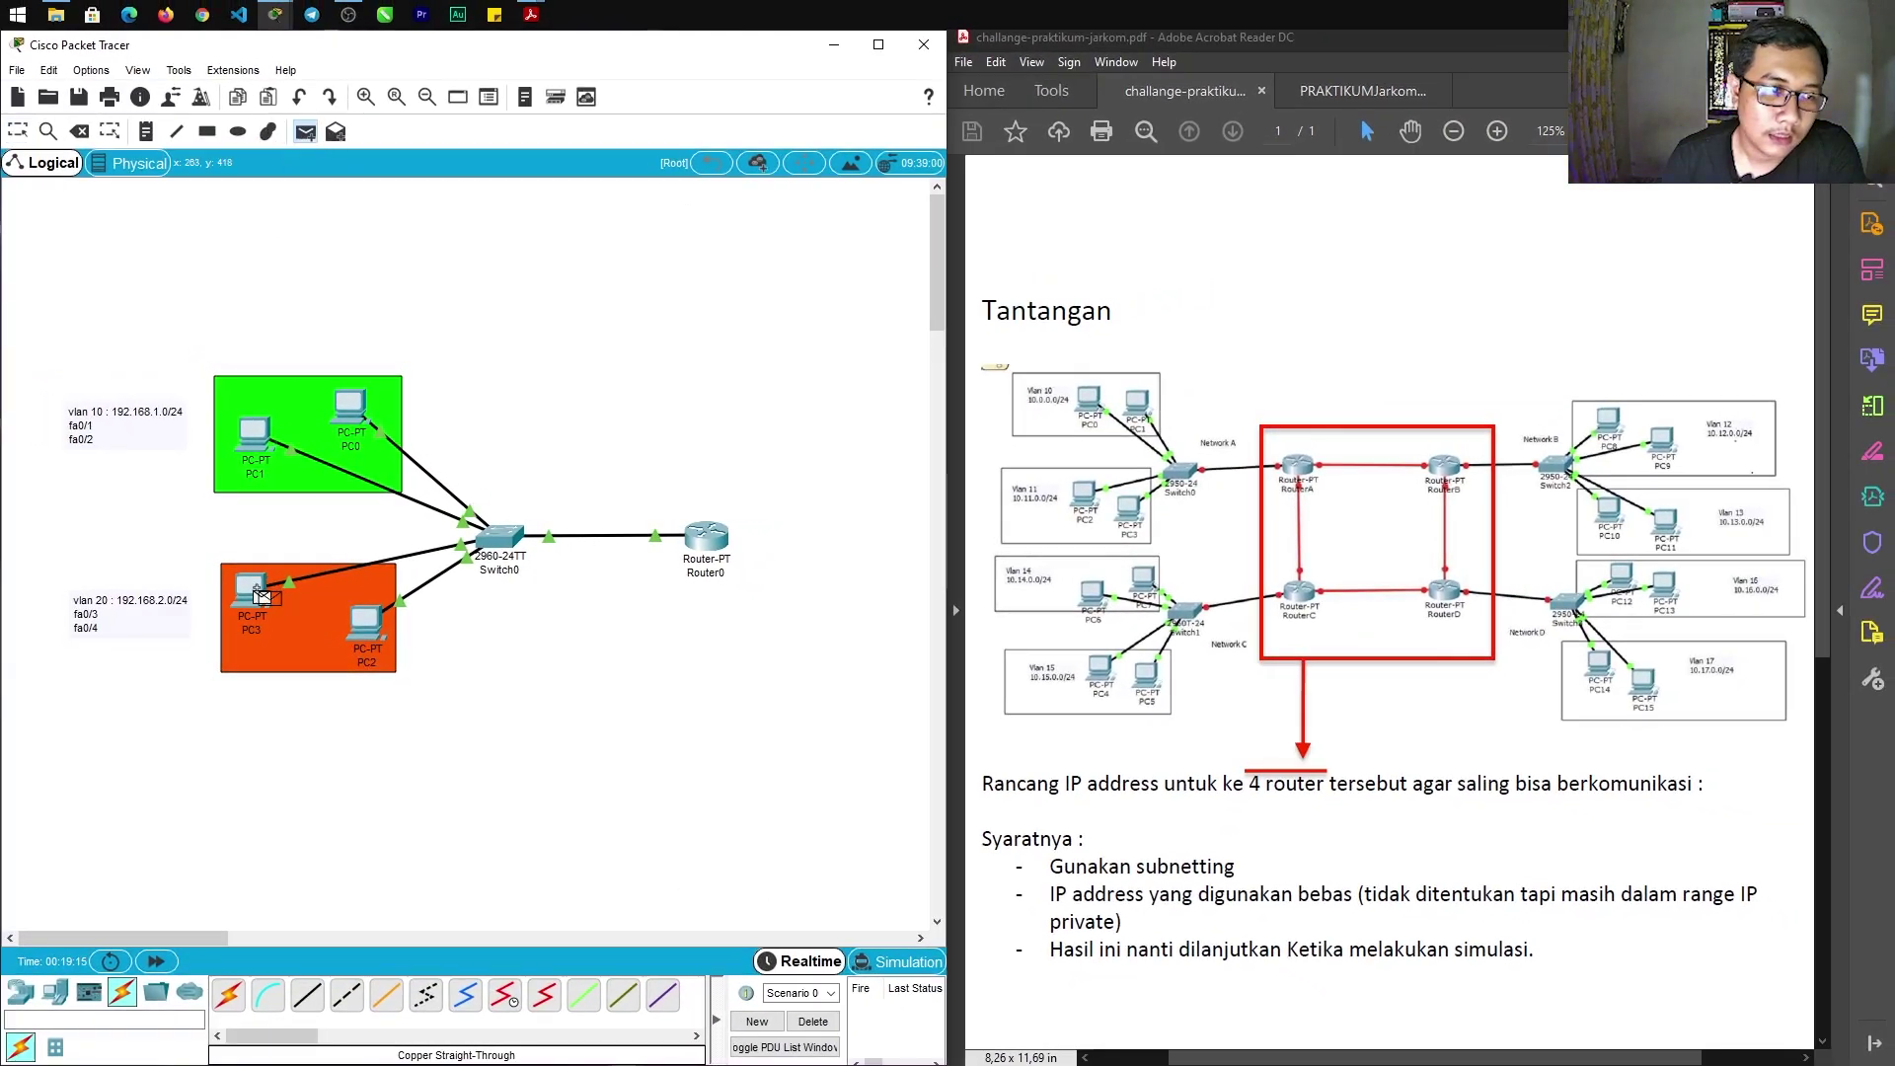
{"action": "left_click", "coordinate": [355, 409]}
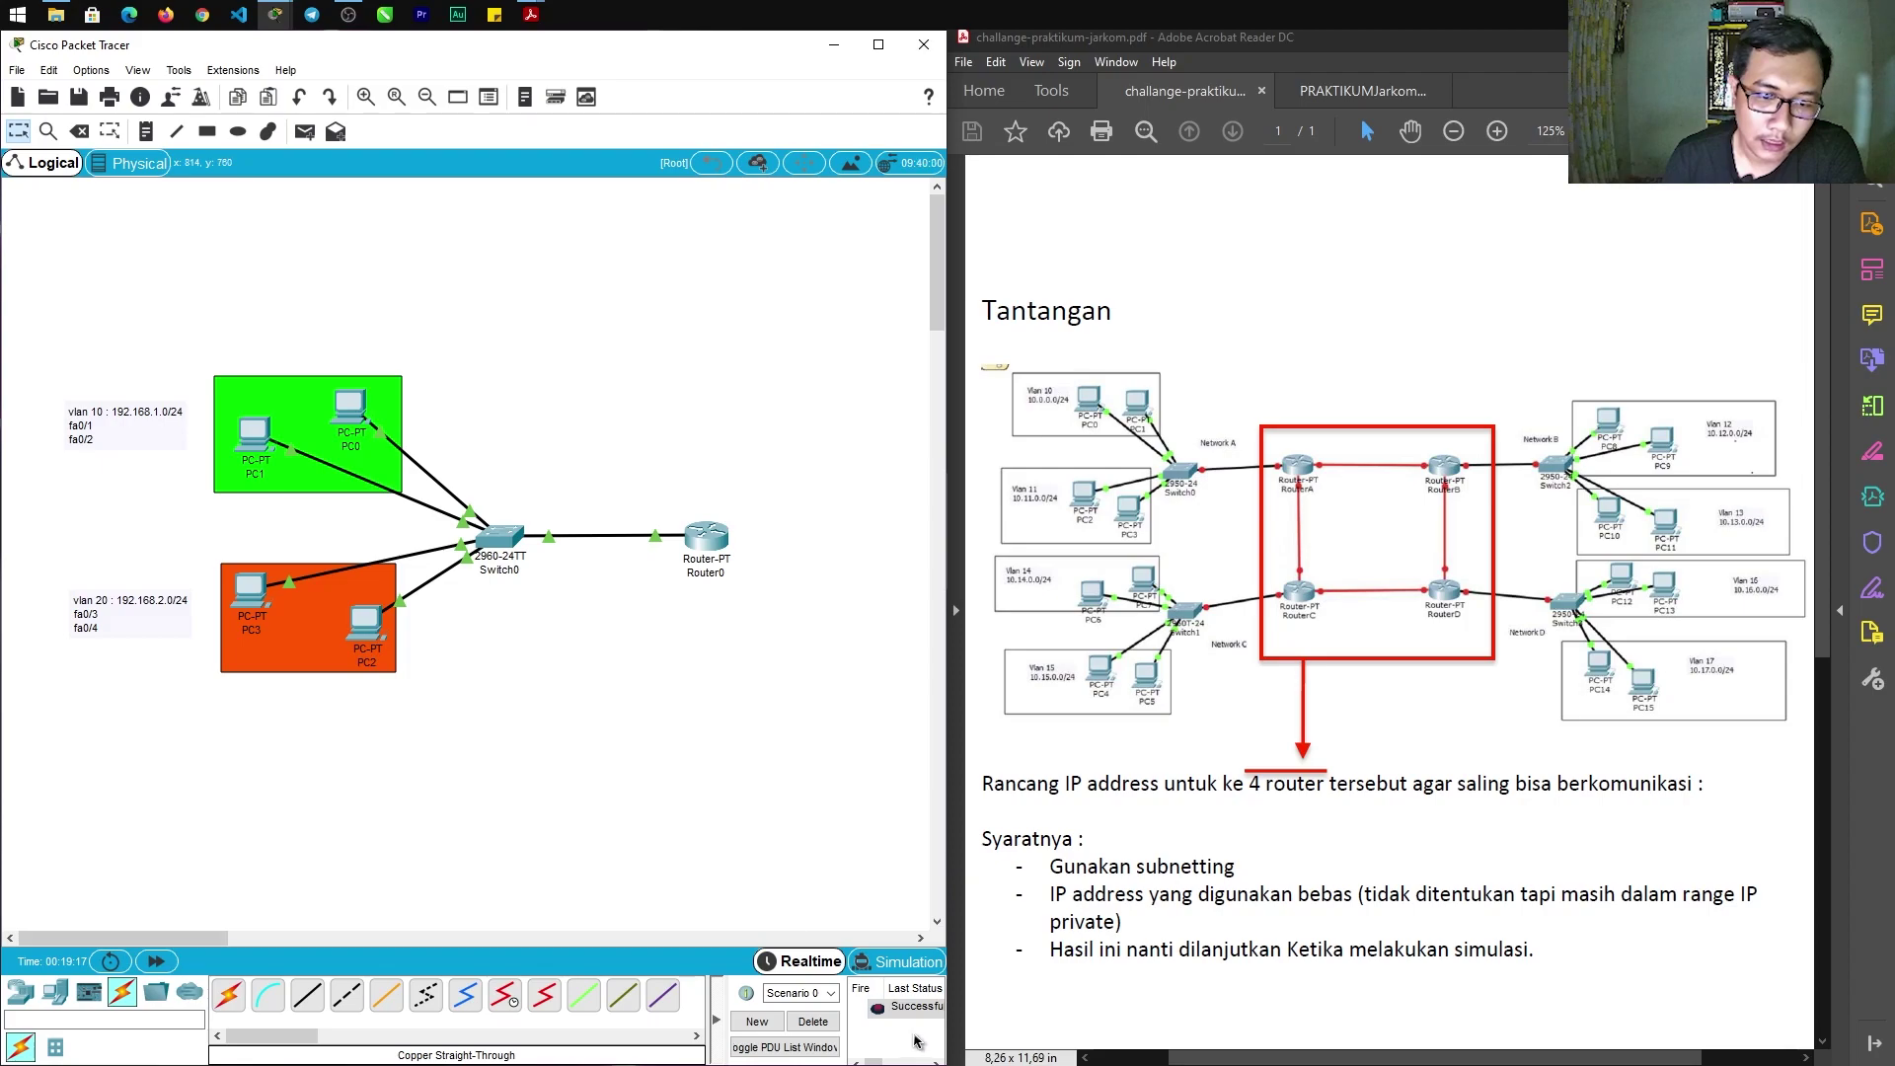
{"action": "left_click", "coordinate": [878, 44]}
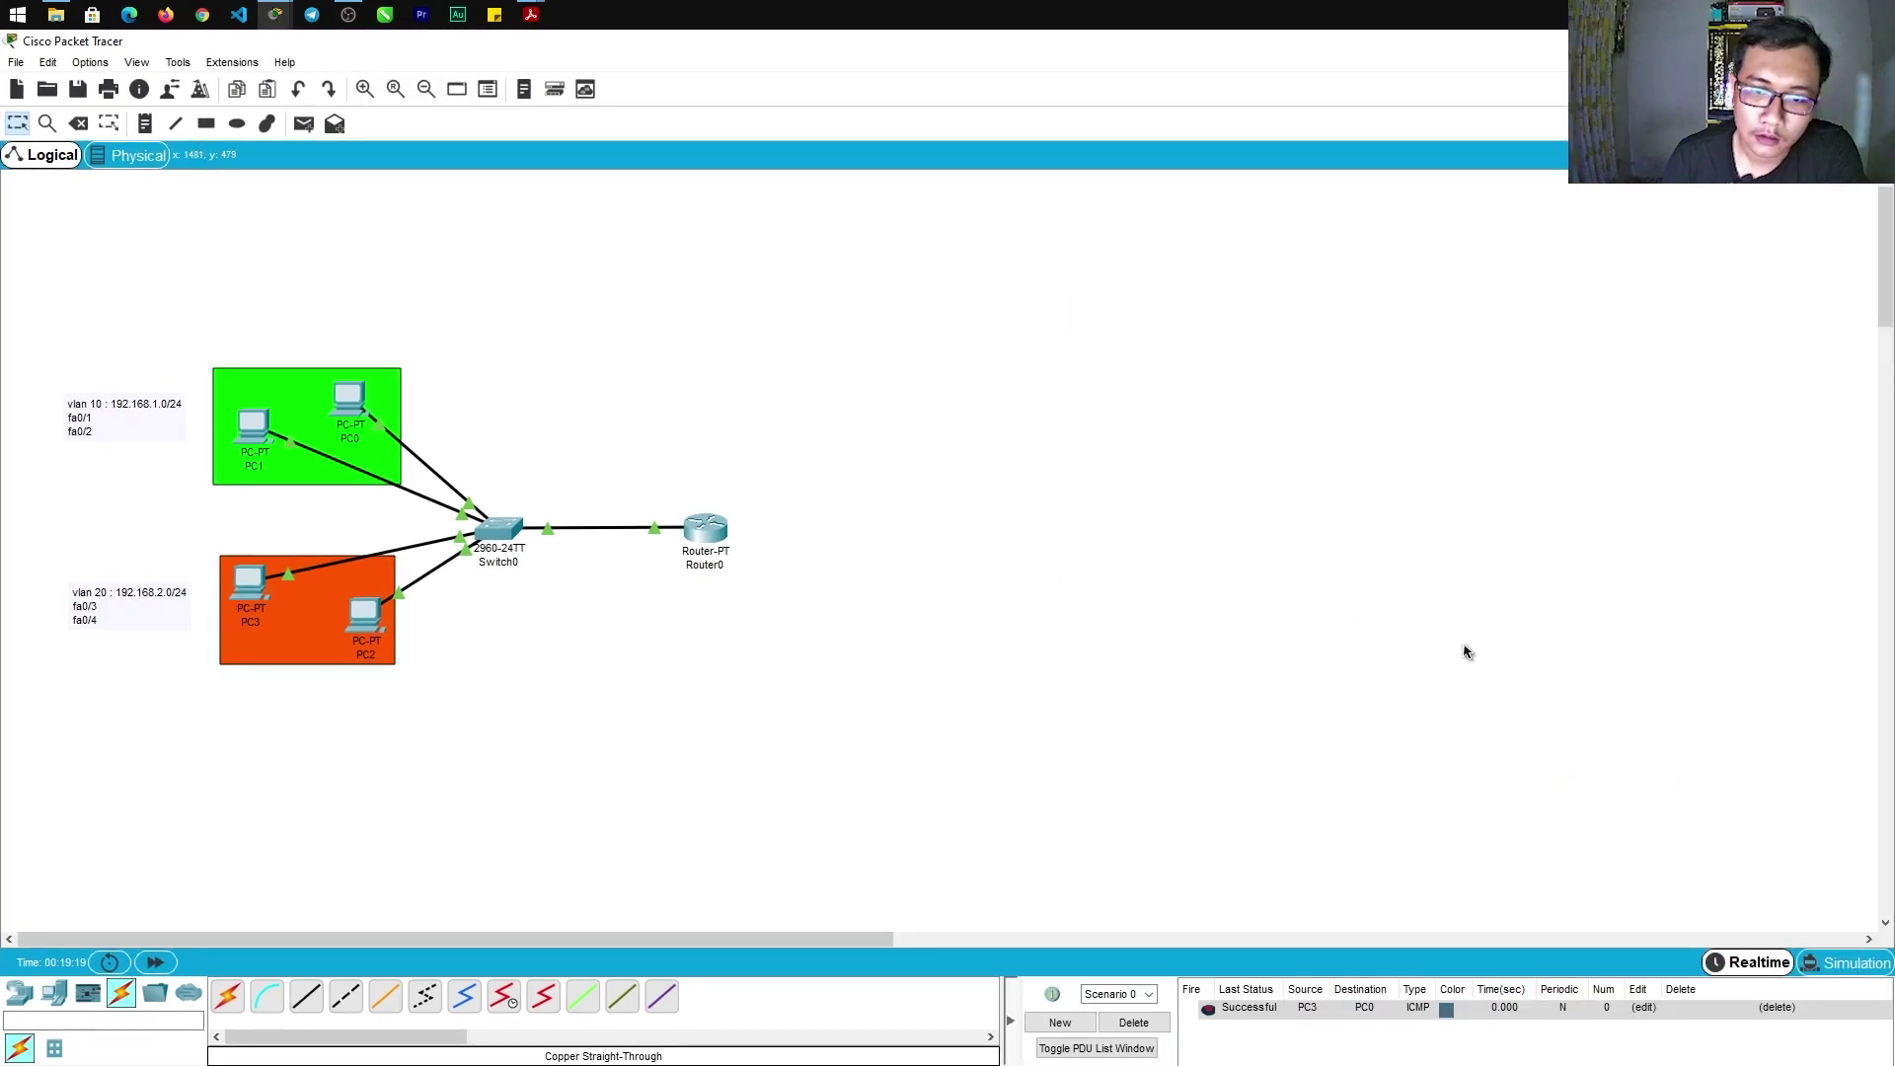
Clear the previous PDU results and send a simple PDU from PC0 to PC3
{"action": "left_click", "coordinate": [1132, 1023]}
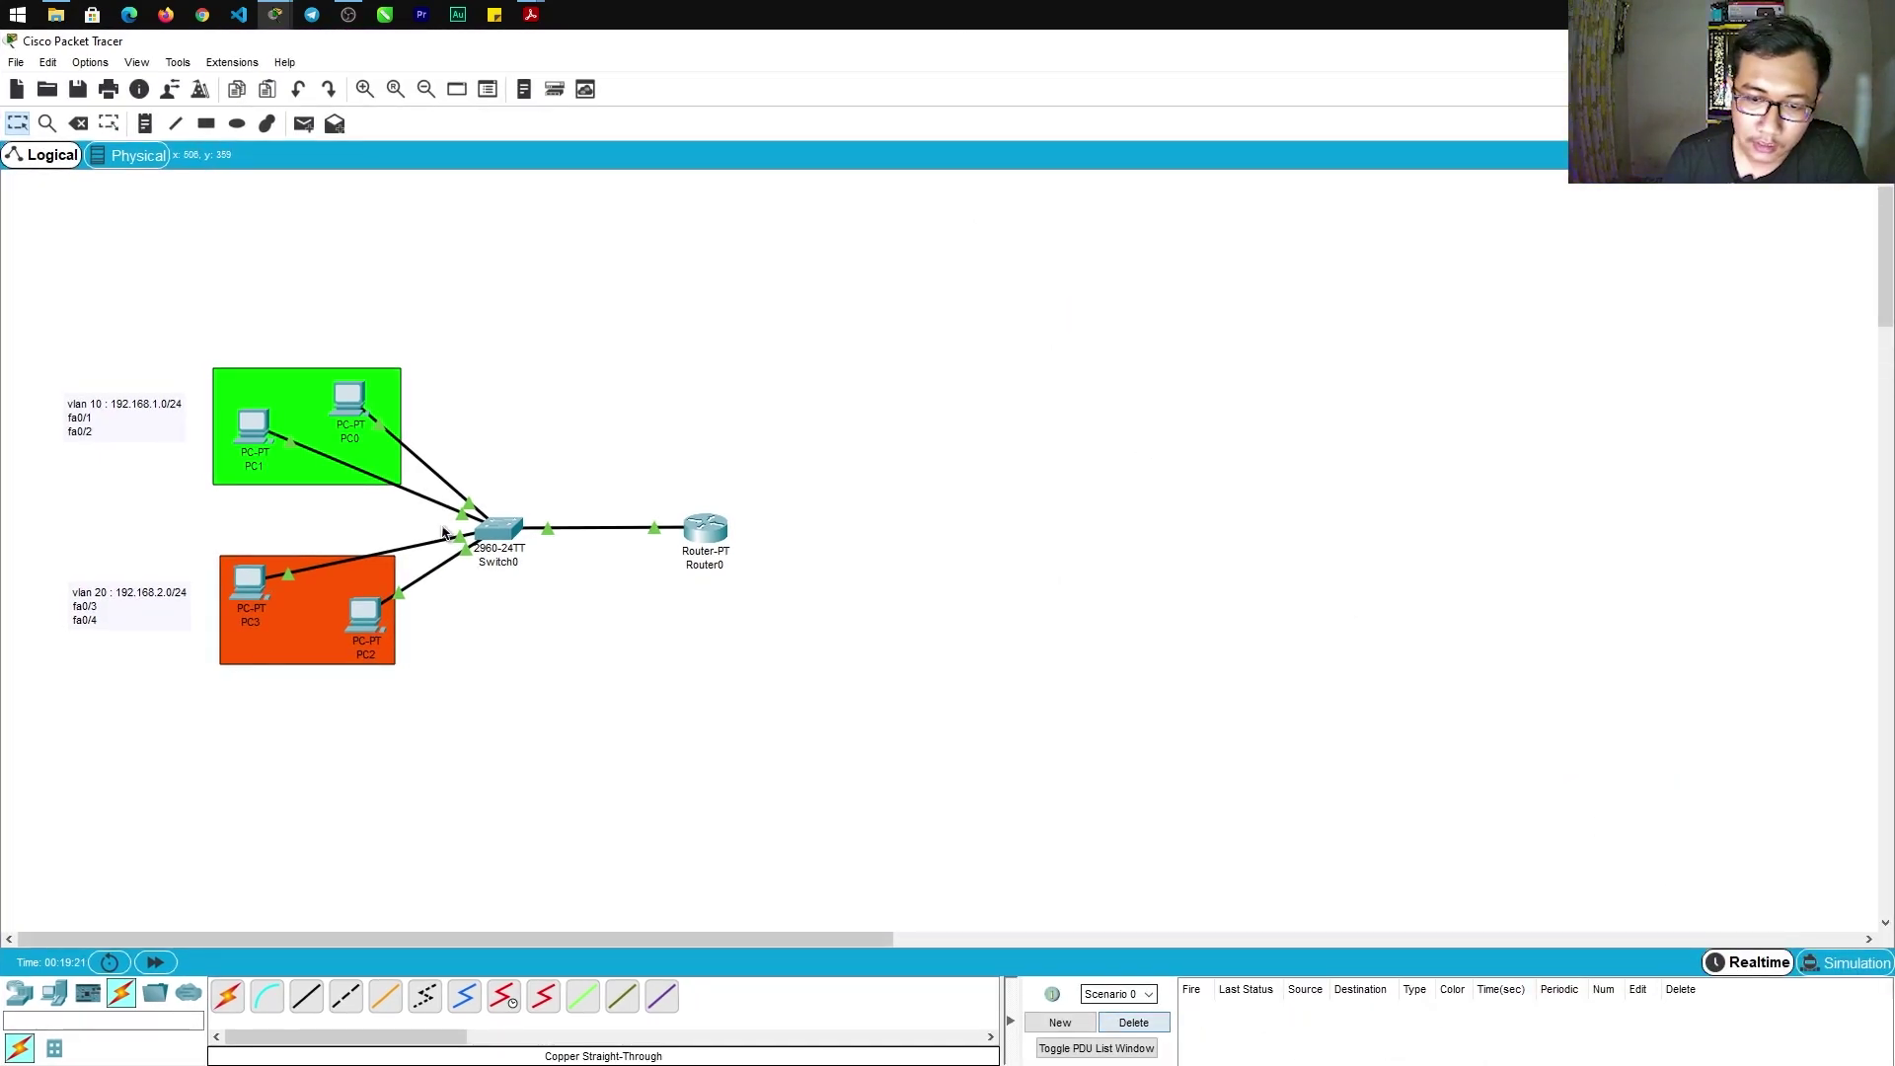
{"action": "left_click", "coordinate": [305, 125]}
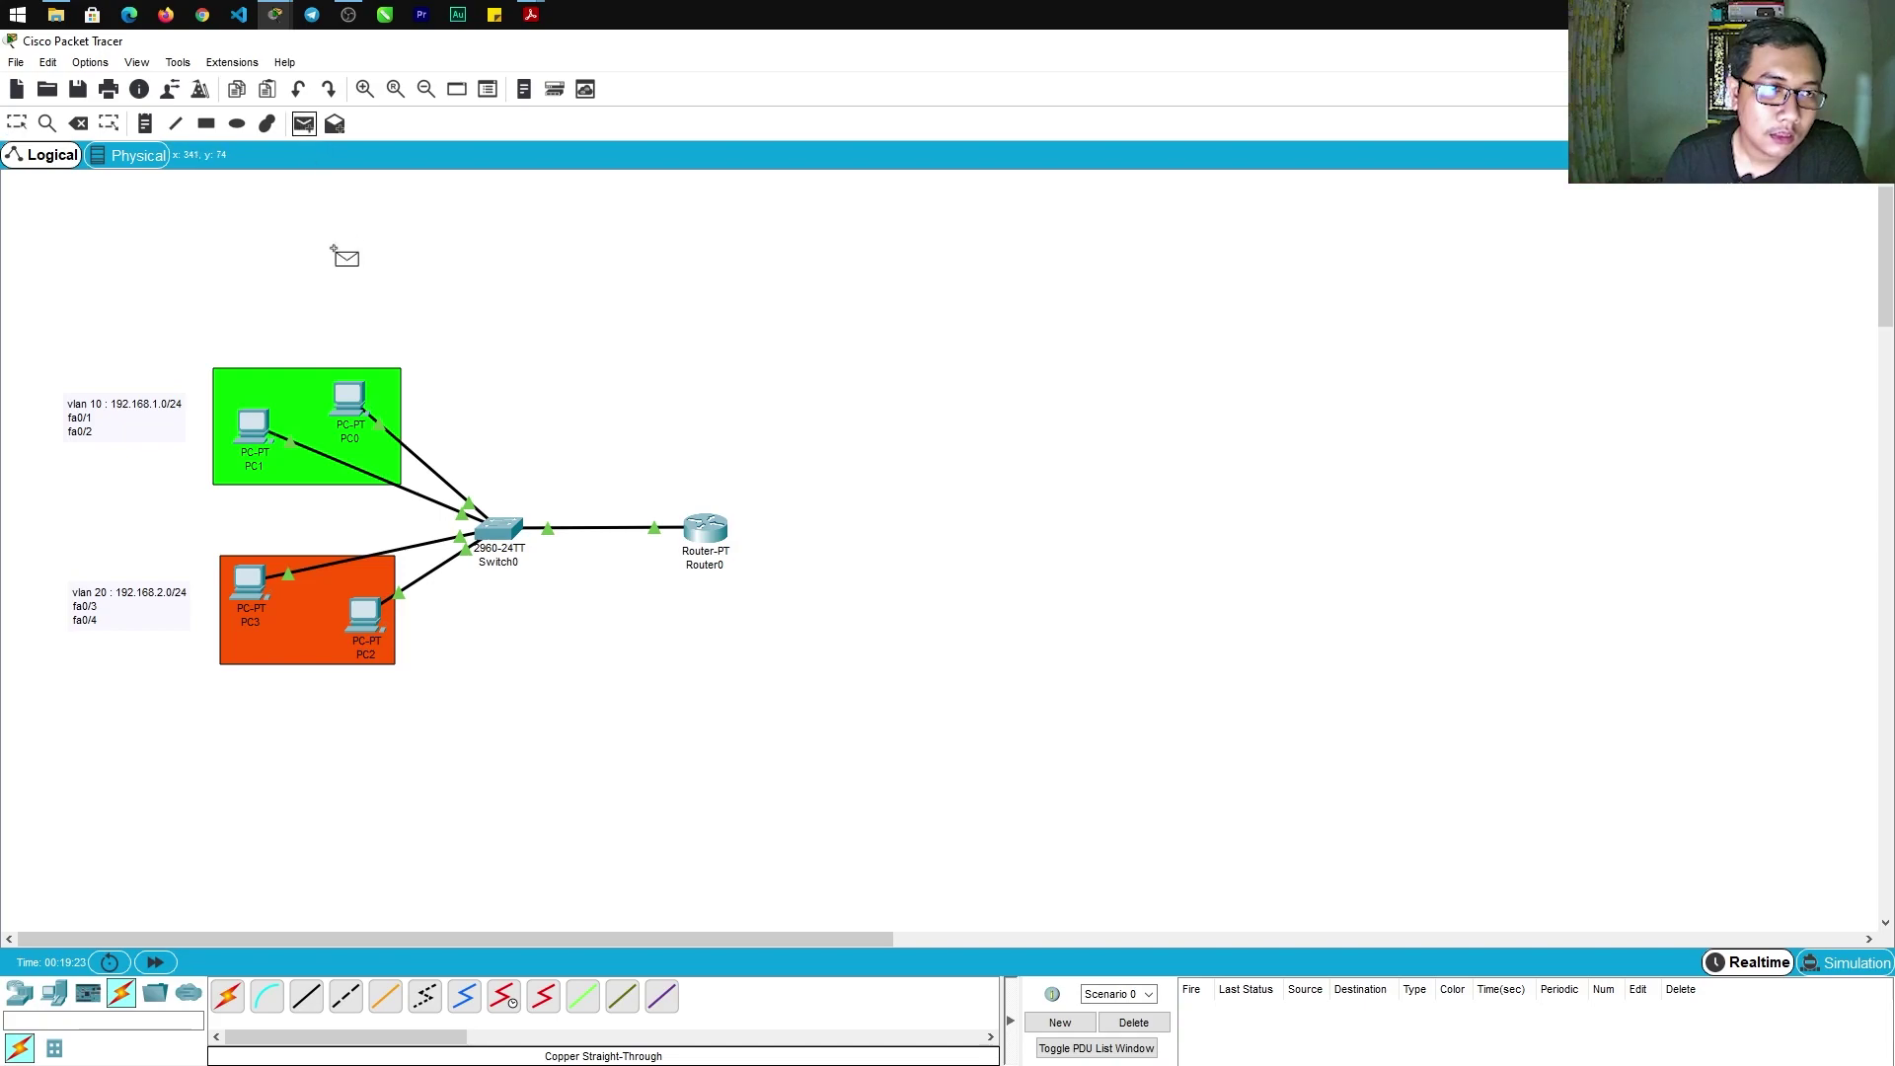
{"action": "left_click", "coordinate": [351, 400]}
{"action": "left_click", "coordinate": [263, 620]}
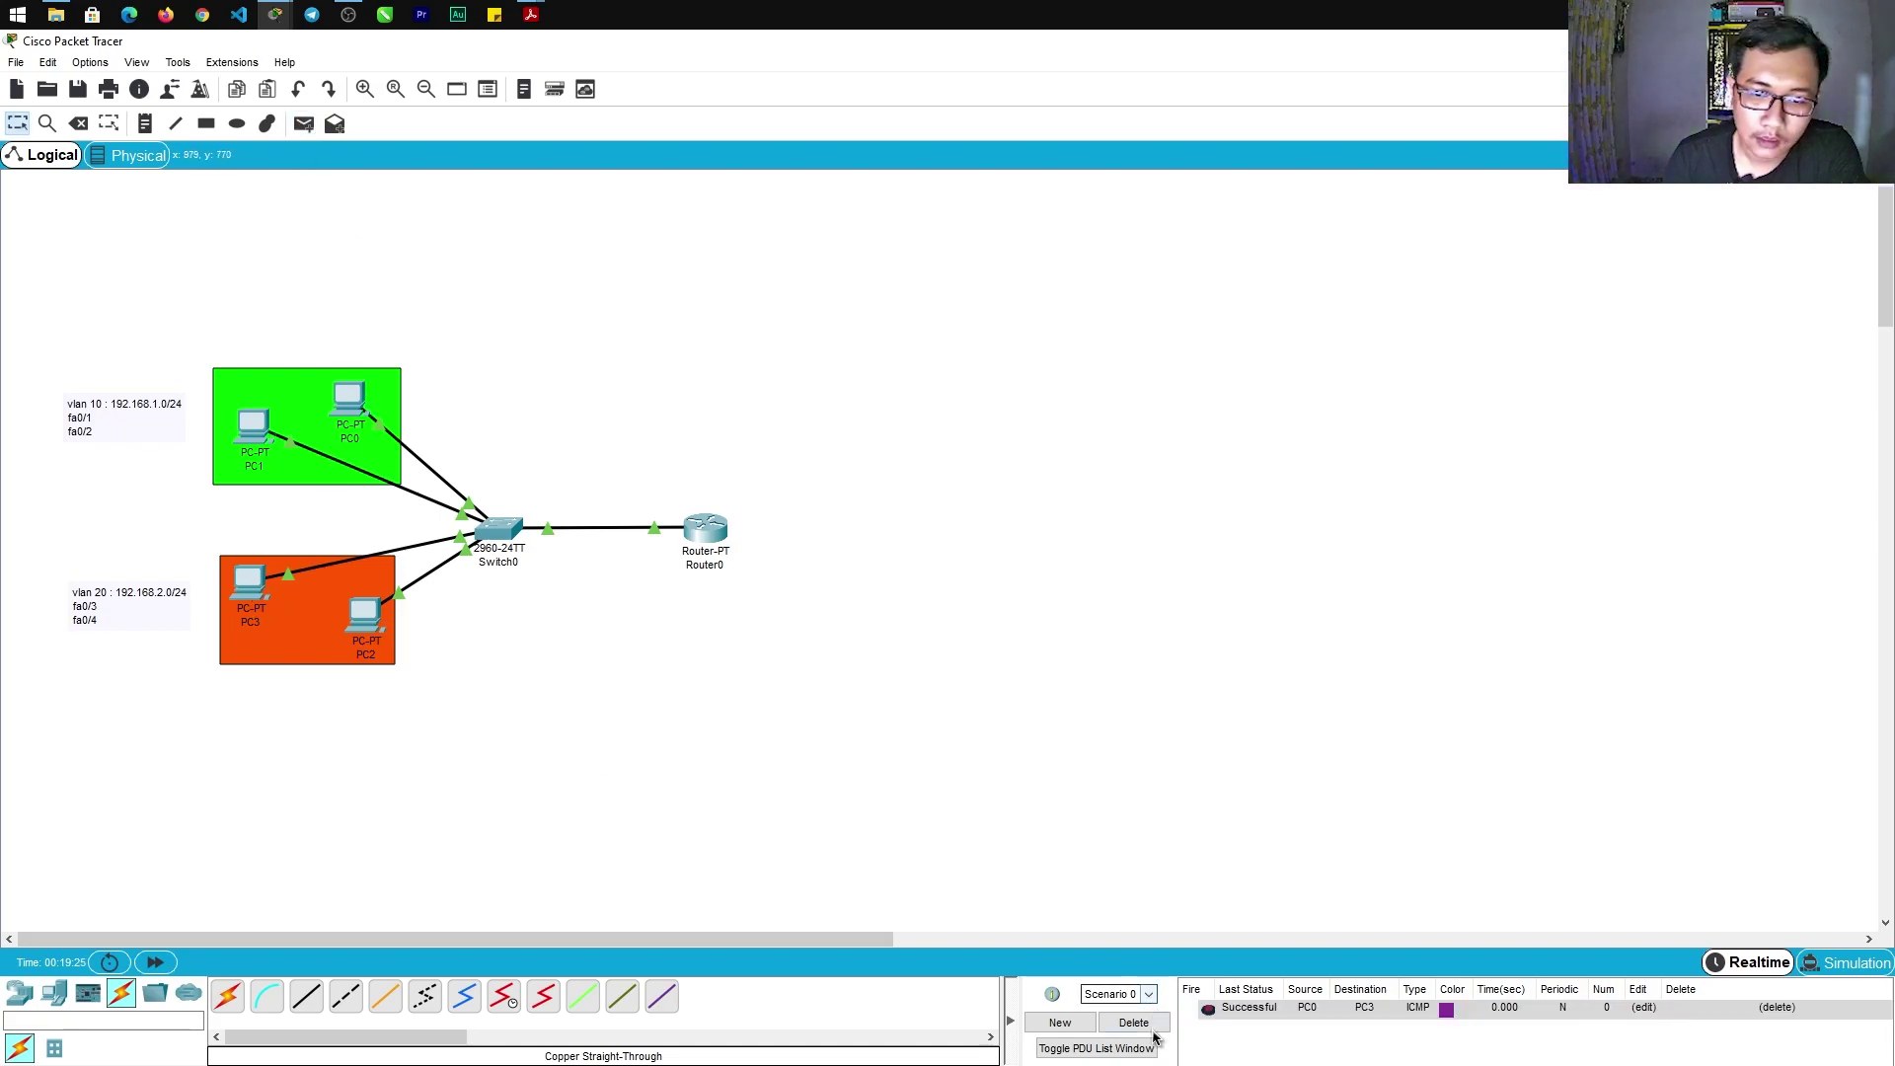
Delete the PC0-to-PC3 test, send a simple PDU from PC1 to PC2, and clear the scenario's PDU list again
{"action": "left_click", "coordinate": [1132, 1022]}
{"action": "left_click", "coordinate": [305, 124]}
{"action": "left_click", "coordinate": [253, 427]}
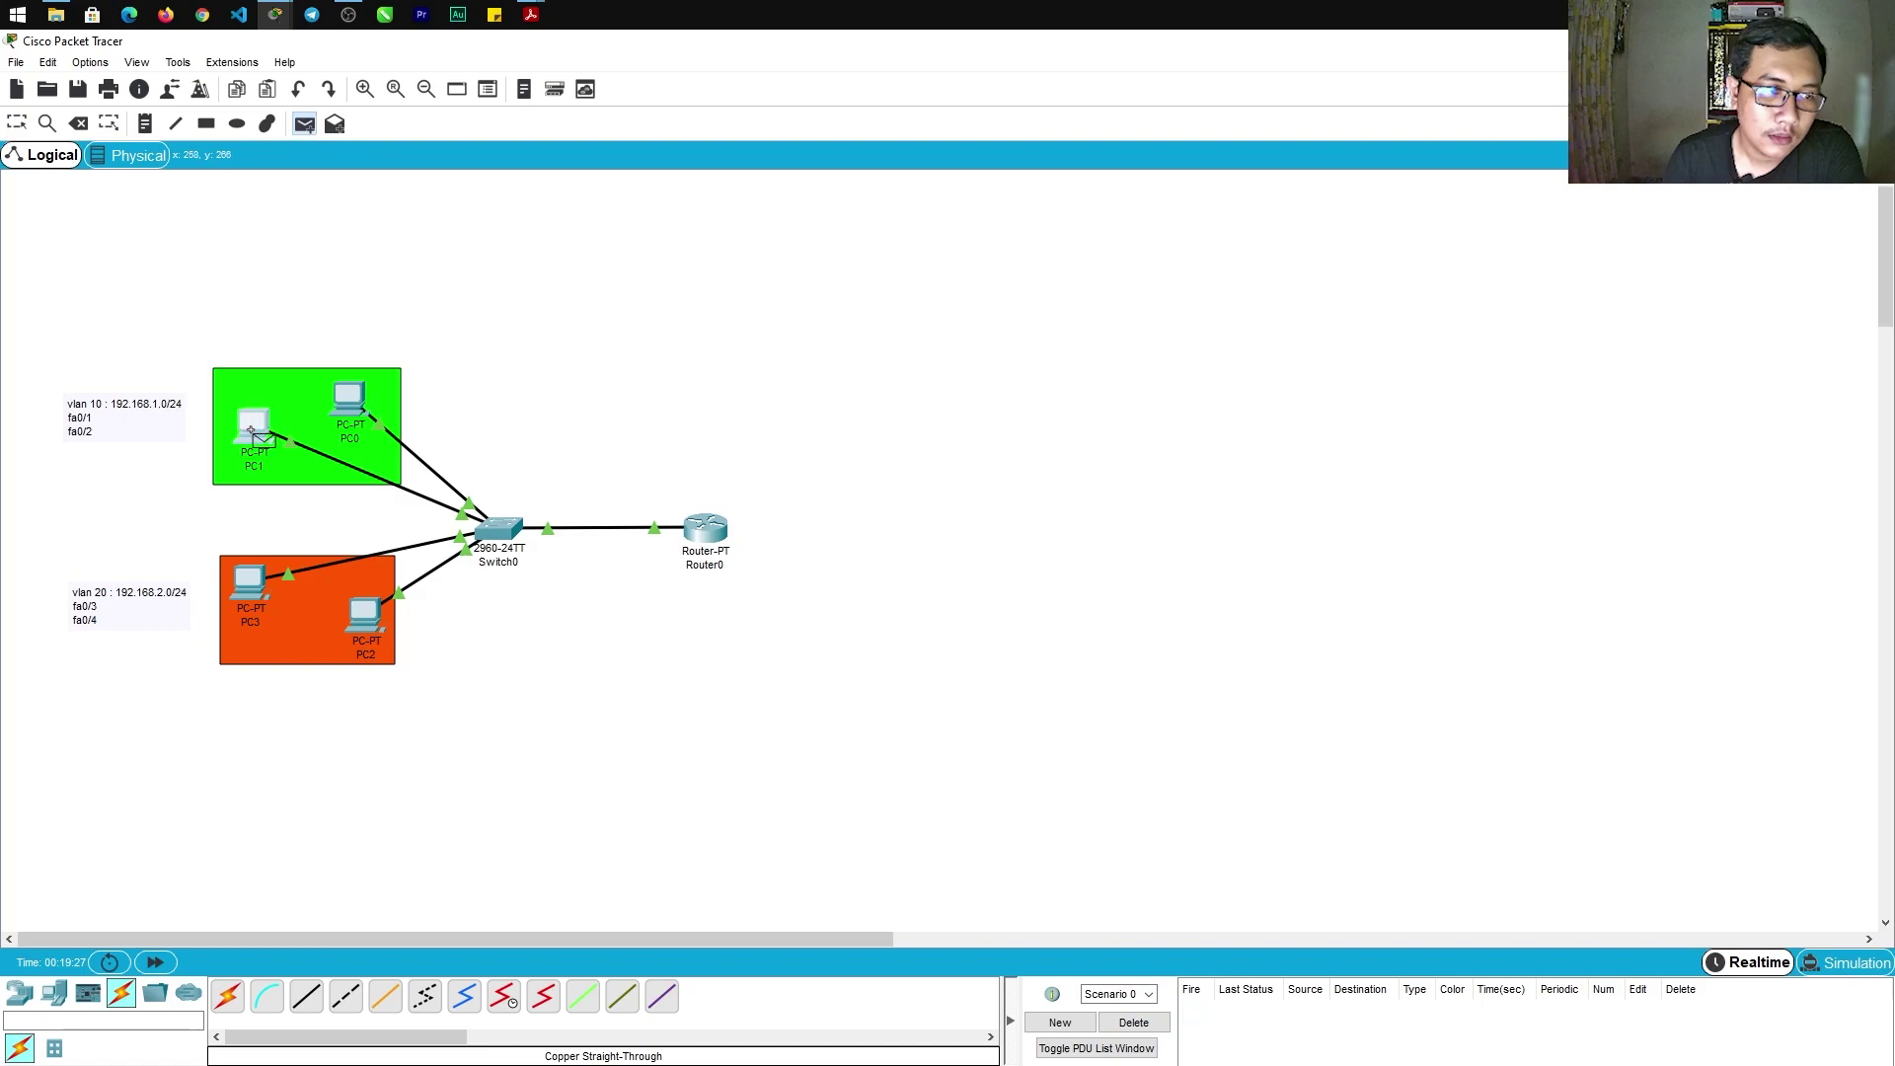
{"action": "left_click", "coordinate": [365, 616]}
{"action": "left_click", "coordinate": [1133, 1023]}
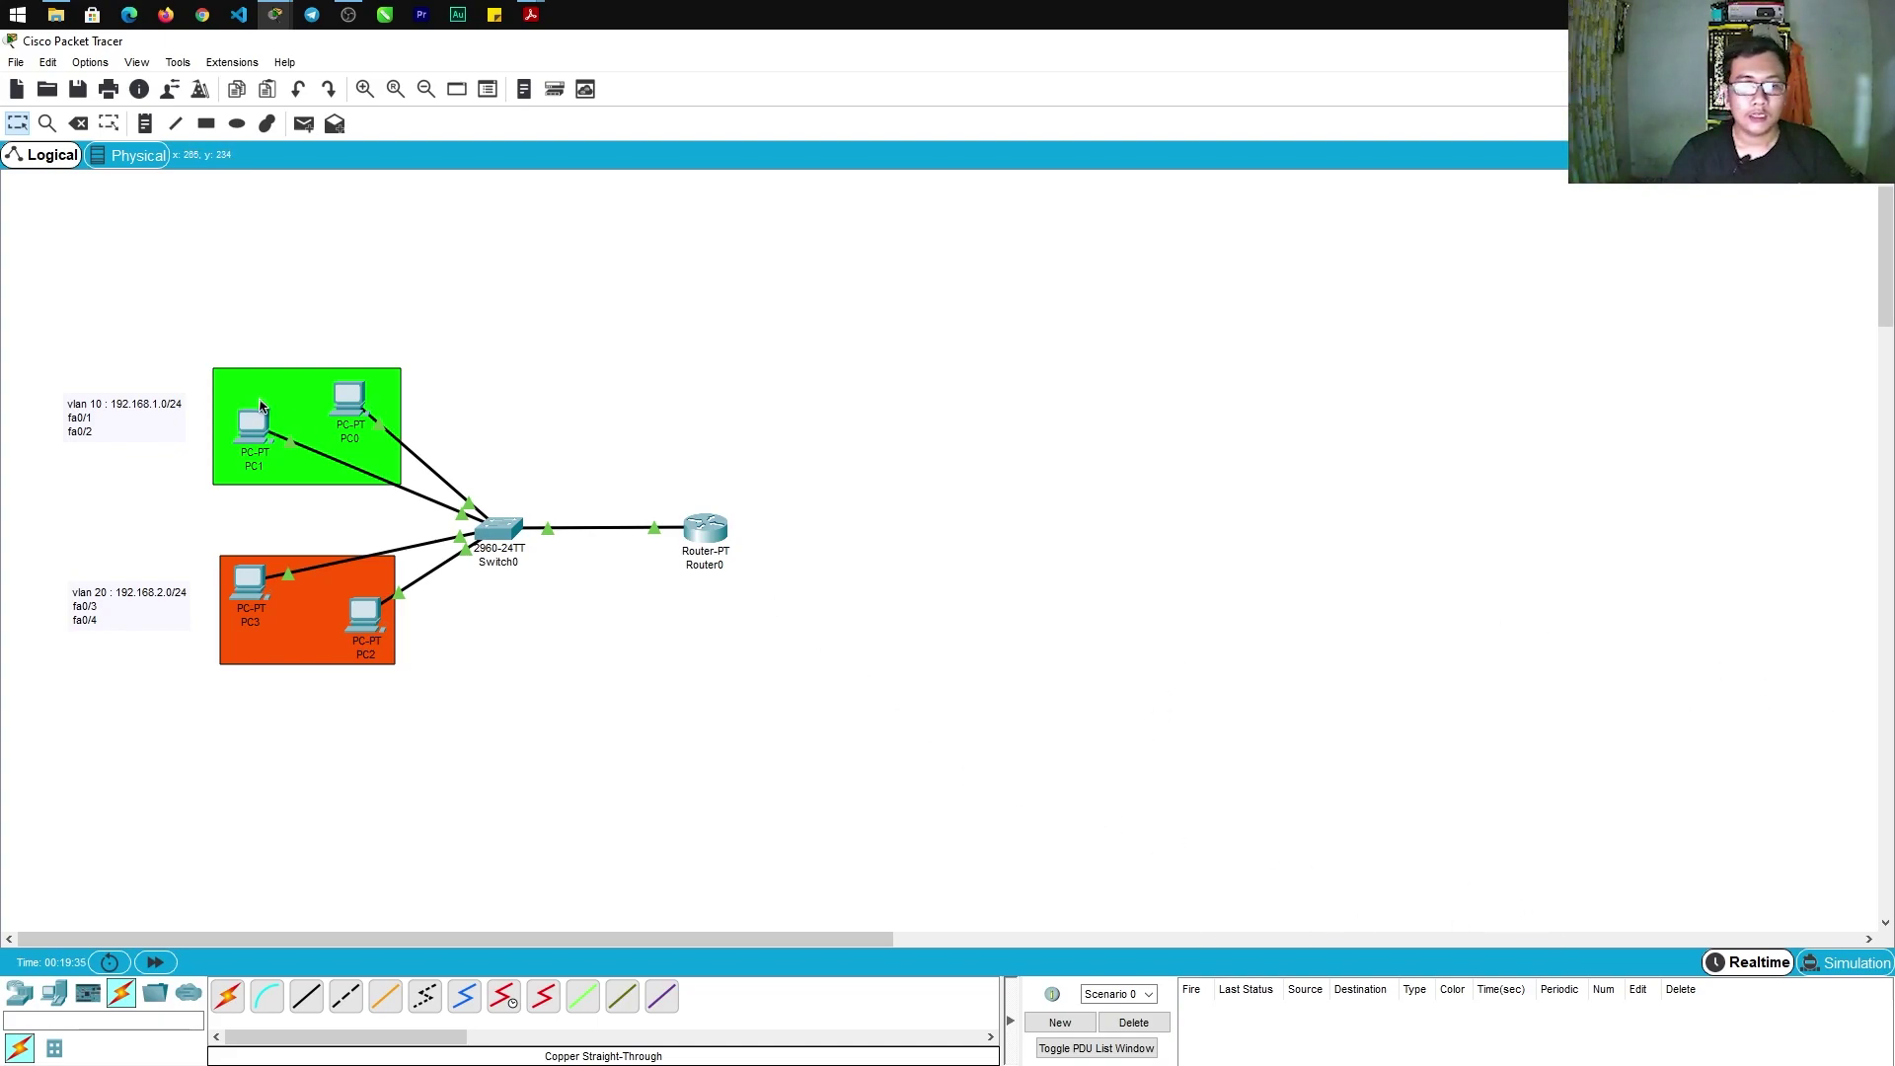
Select the entire topology with its VLAN notes and coloured areas, shift it slightly right and down, and deselect it
{"action": "left_click_drag", "start_coordinate": [35, 344], "coordinate": [760, 676]}
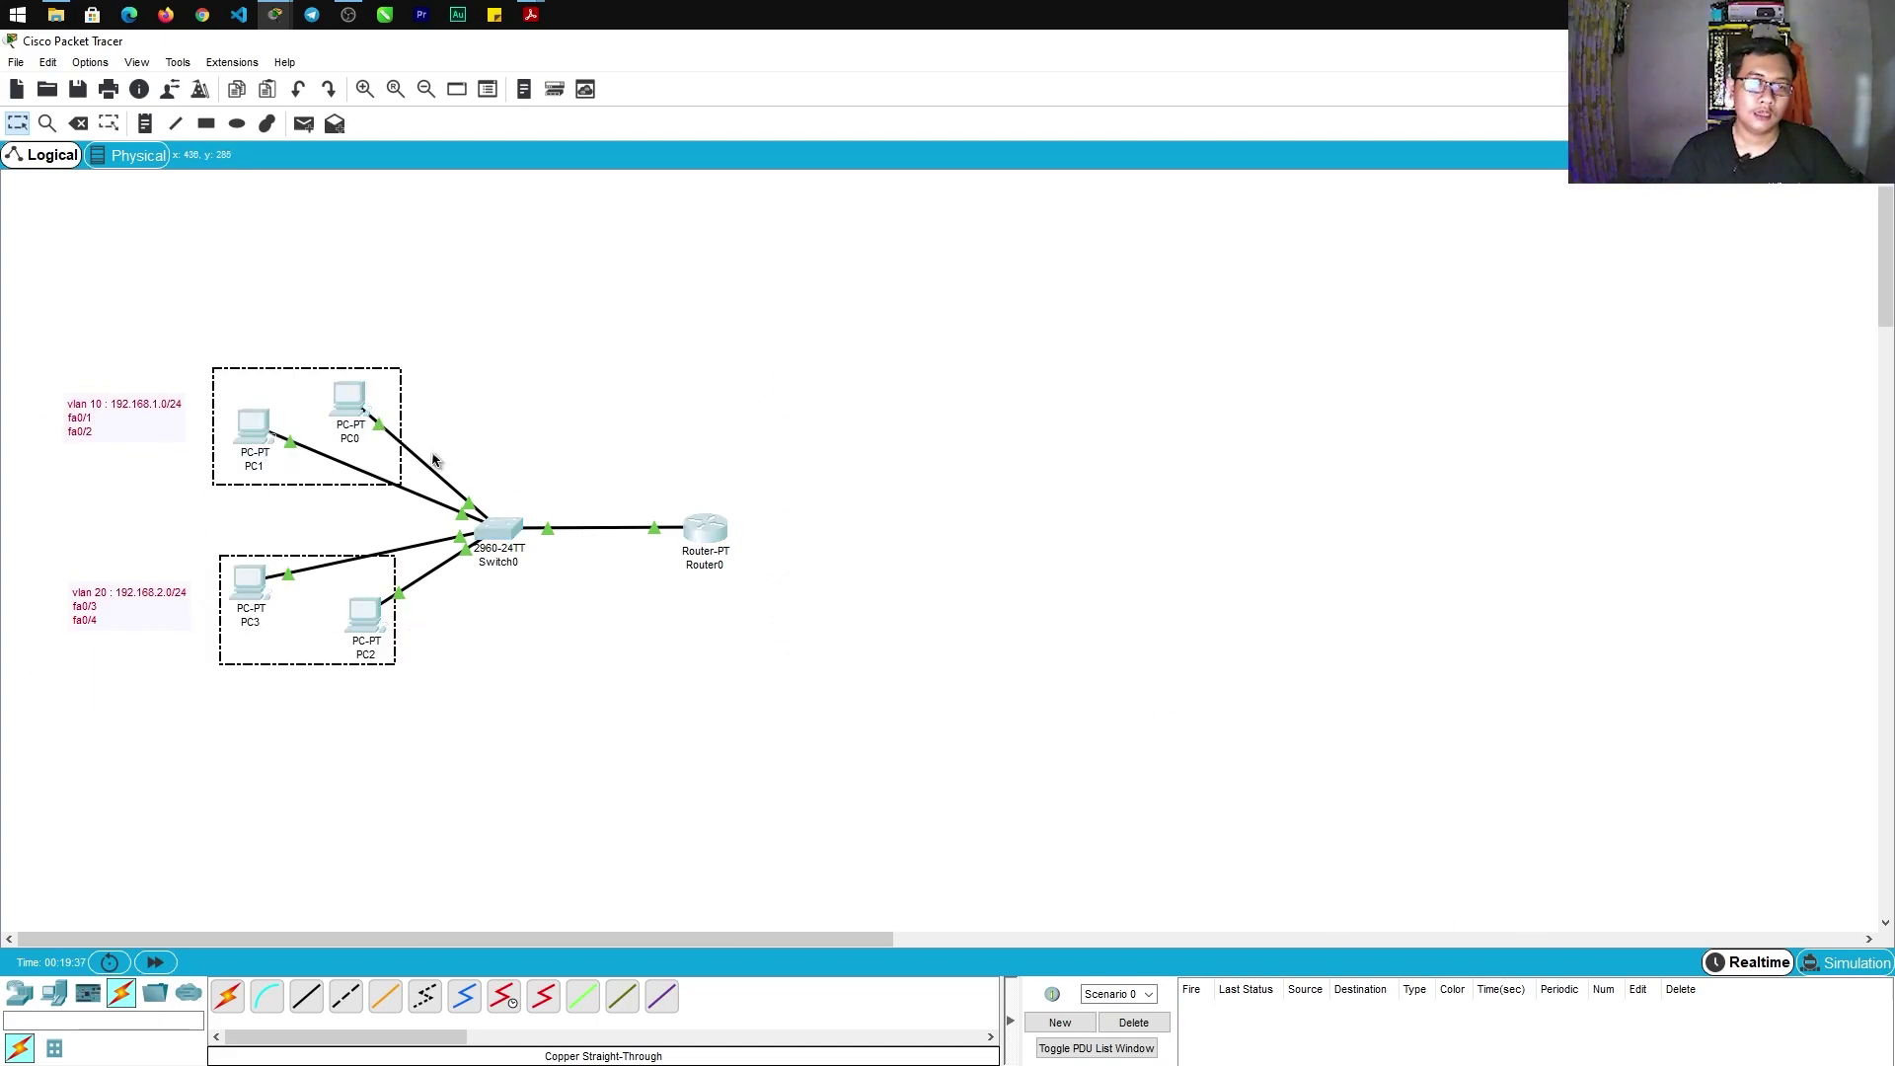
{"action": "left_click_drag", "start_coordinate": [491, 535], "coordinate": [532, 548]}
{"action": "left_click", "coordinate": [833, 571]}
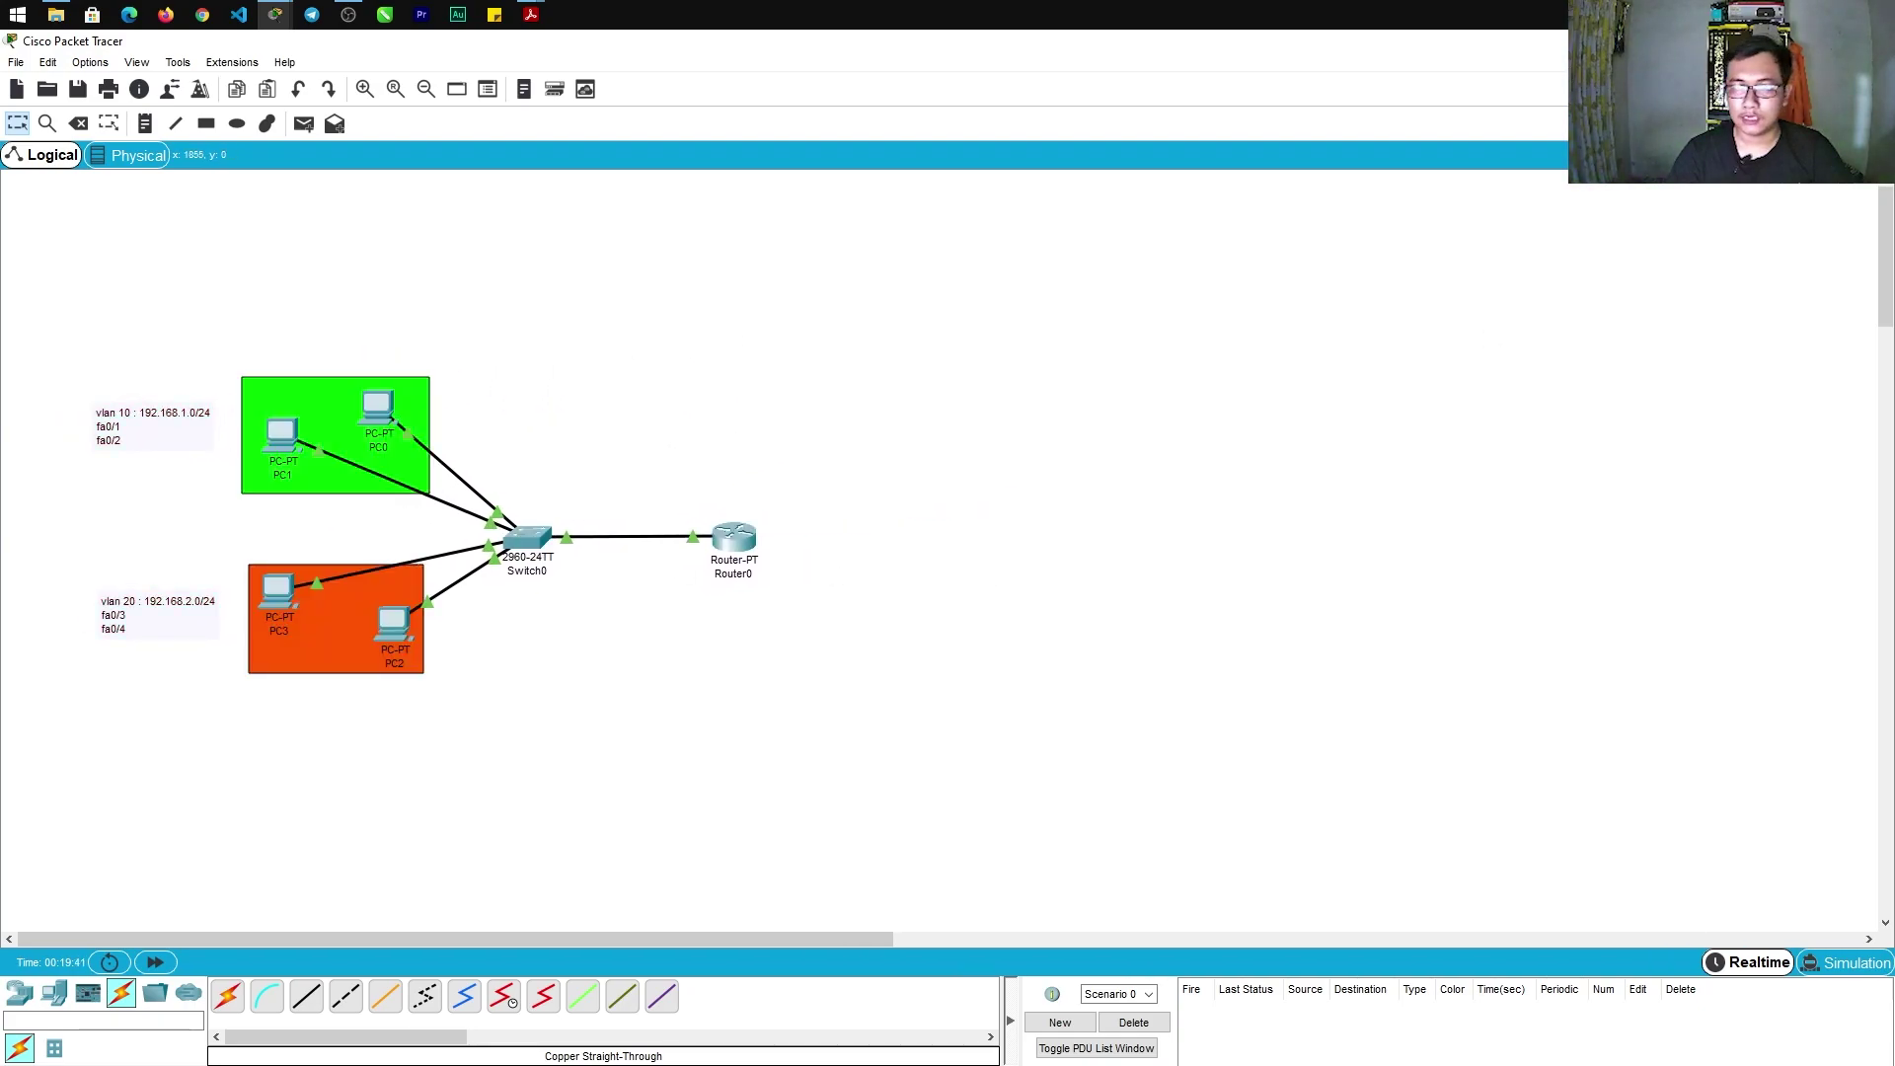
Restore the maximized Packet Tracer window and dock it on the left half of the desktop beside the challenge PDF
{"action": "key", "text": "super+Down"}
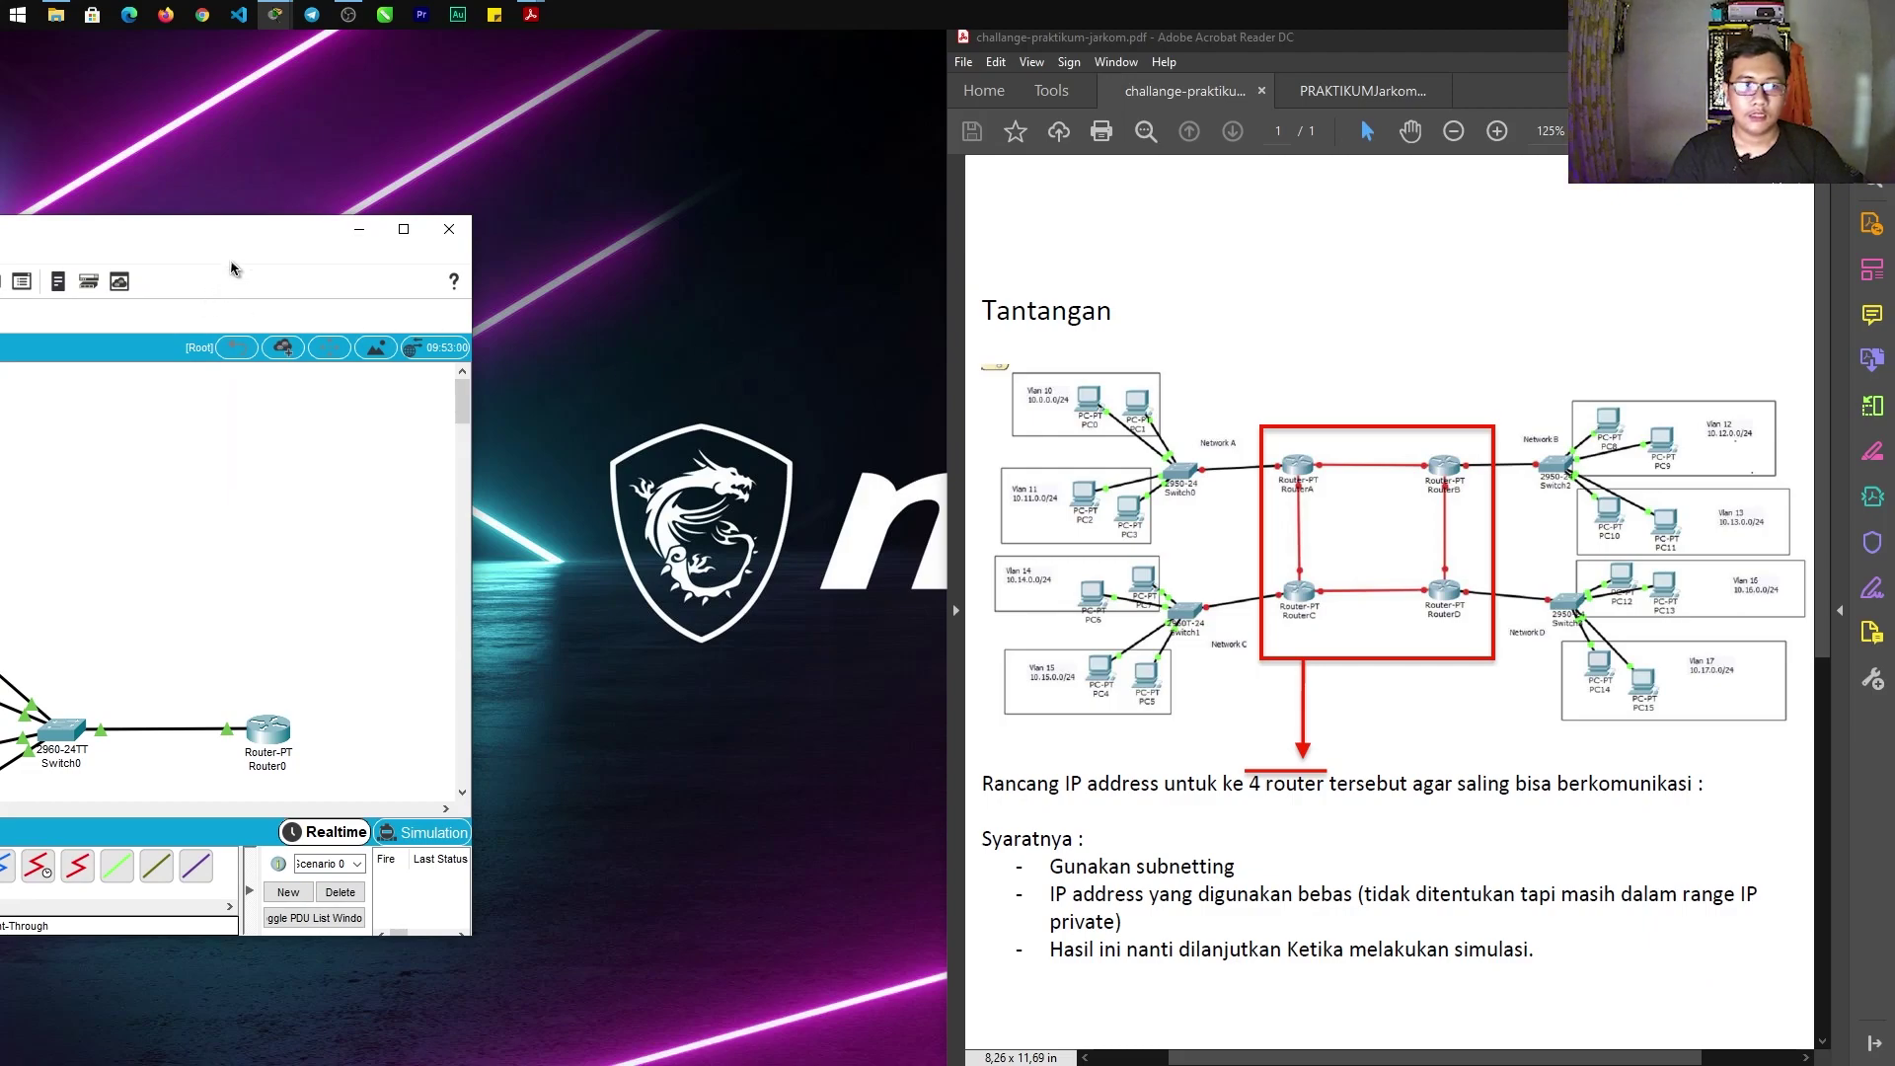
{"action": "left_click_drag", "start_coordinate": [249, 236], "coordinate": [3, 326]}
{"action": "left_click", "coordinate": [1145, 247]}
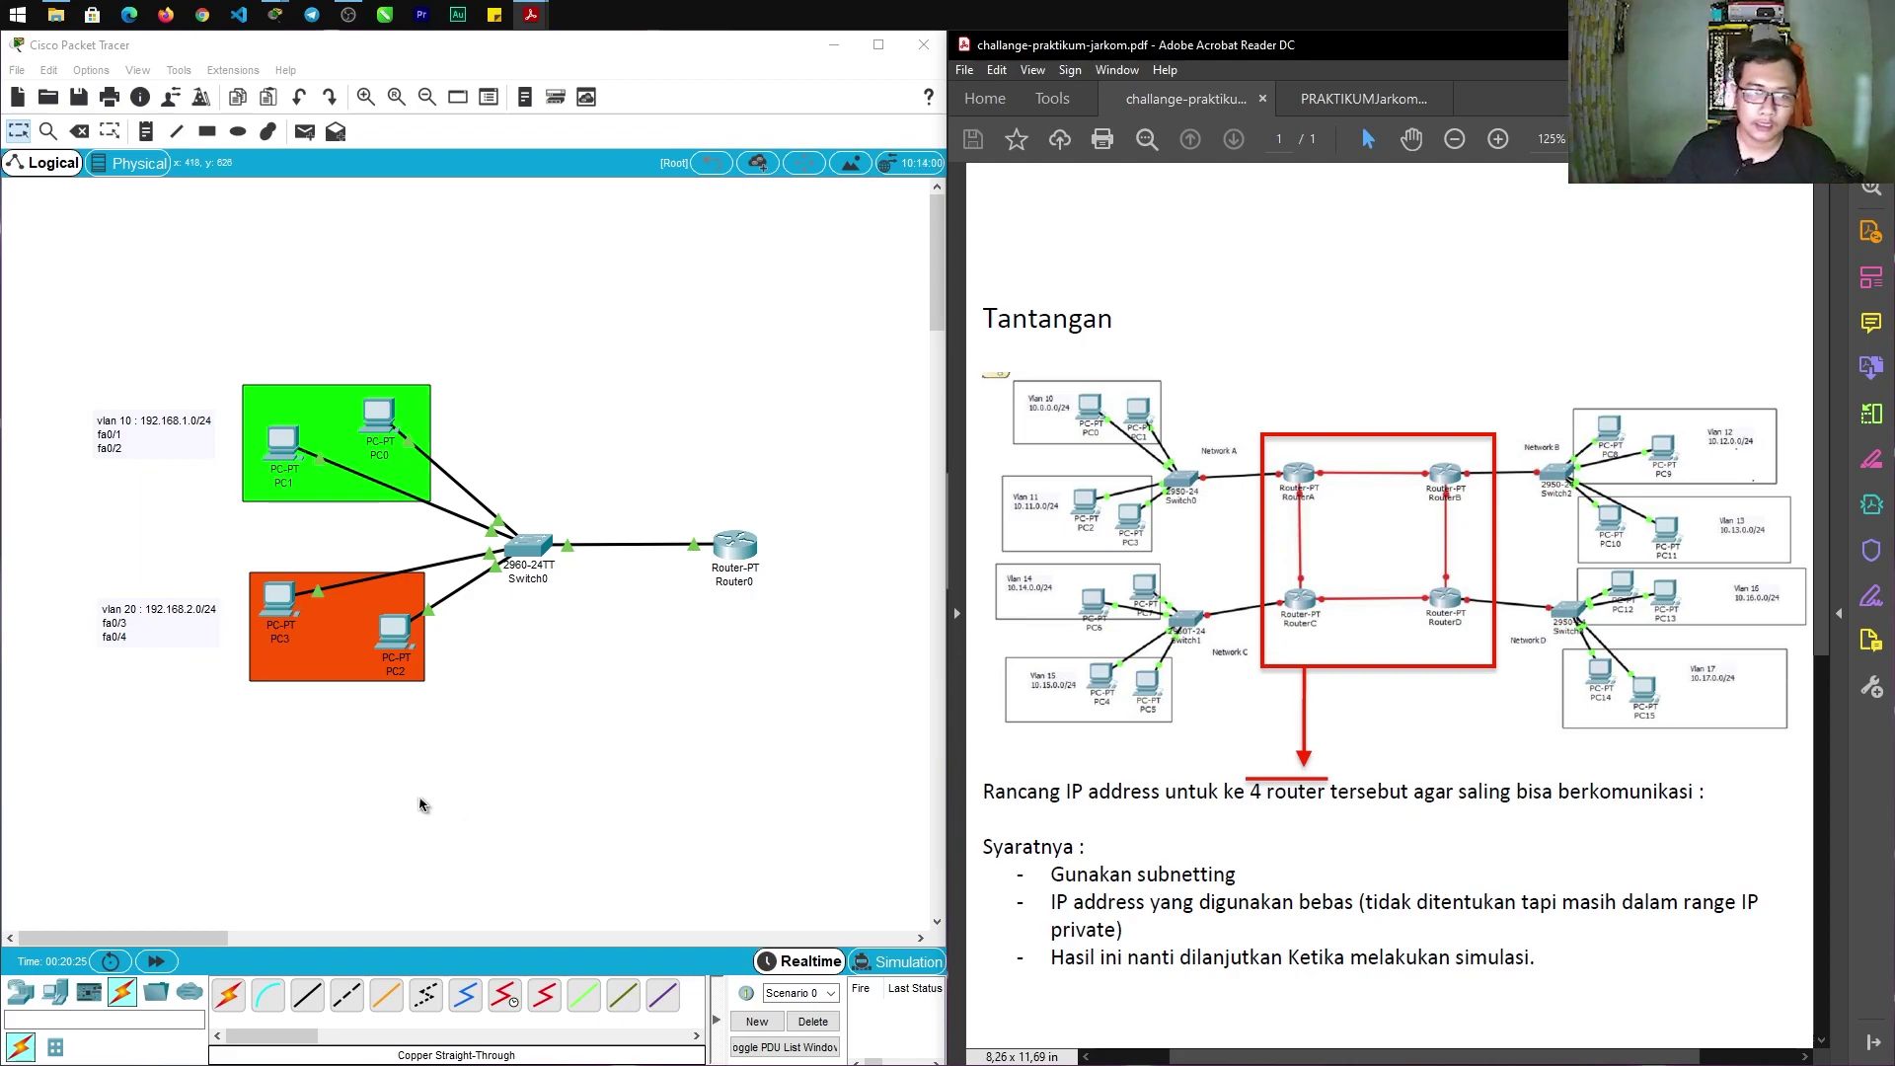
Move Router0 slightly closer to Switch0 and inspect the port summaries of Router0 and Switch0
{"action": "left_click_drag", "start_coordinate": [733, 565], "coordinate": [716, 565]}
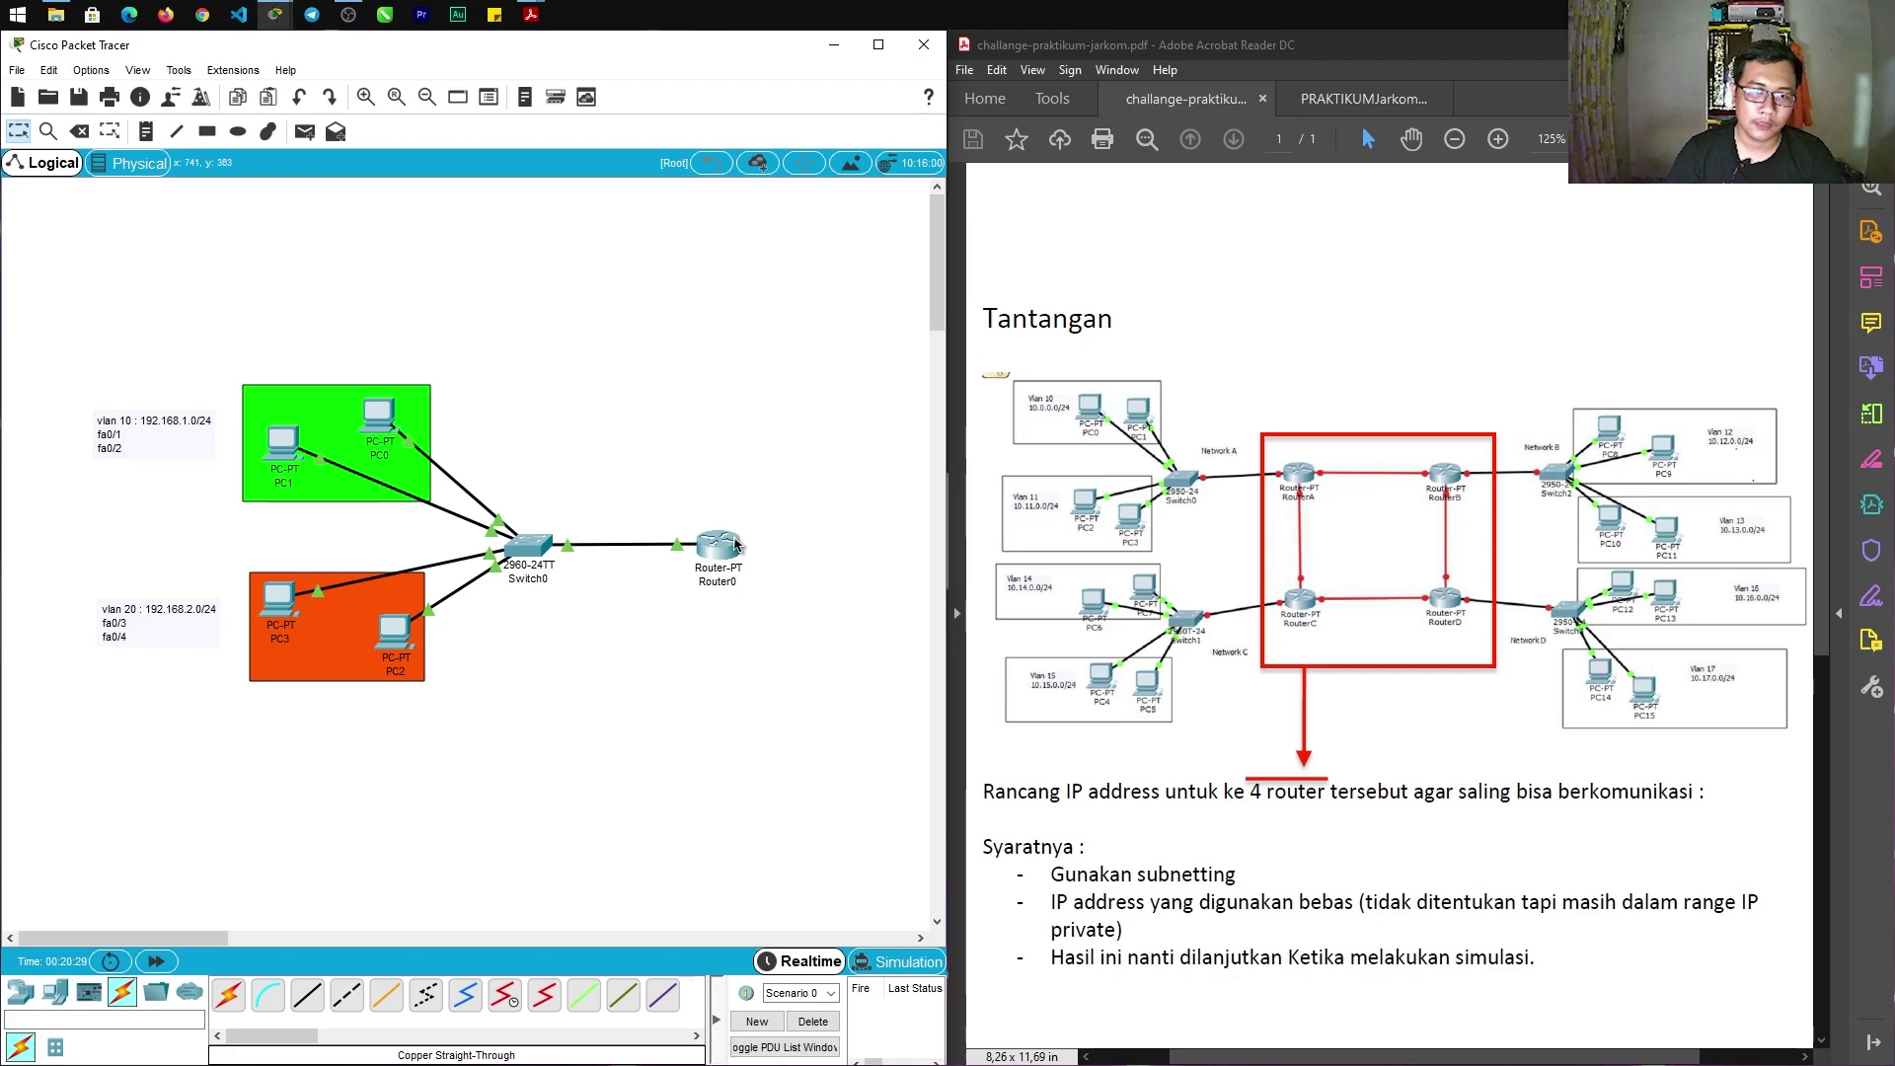
{"action": "mouse_move", "coordinate": [736, 544]}
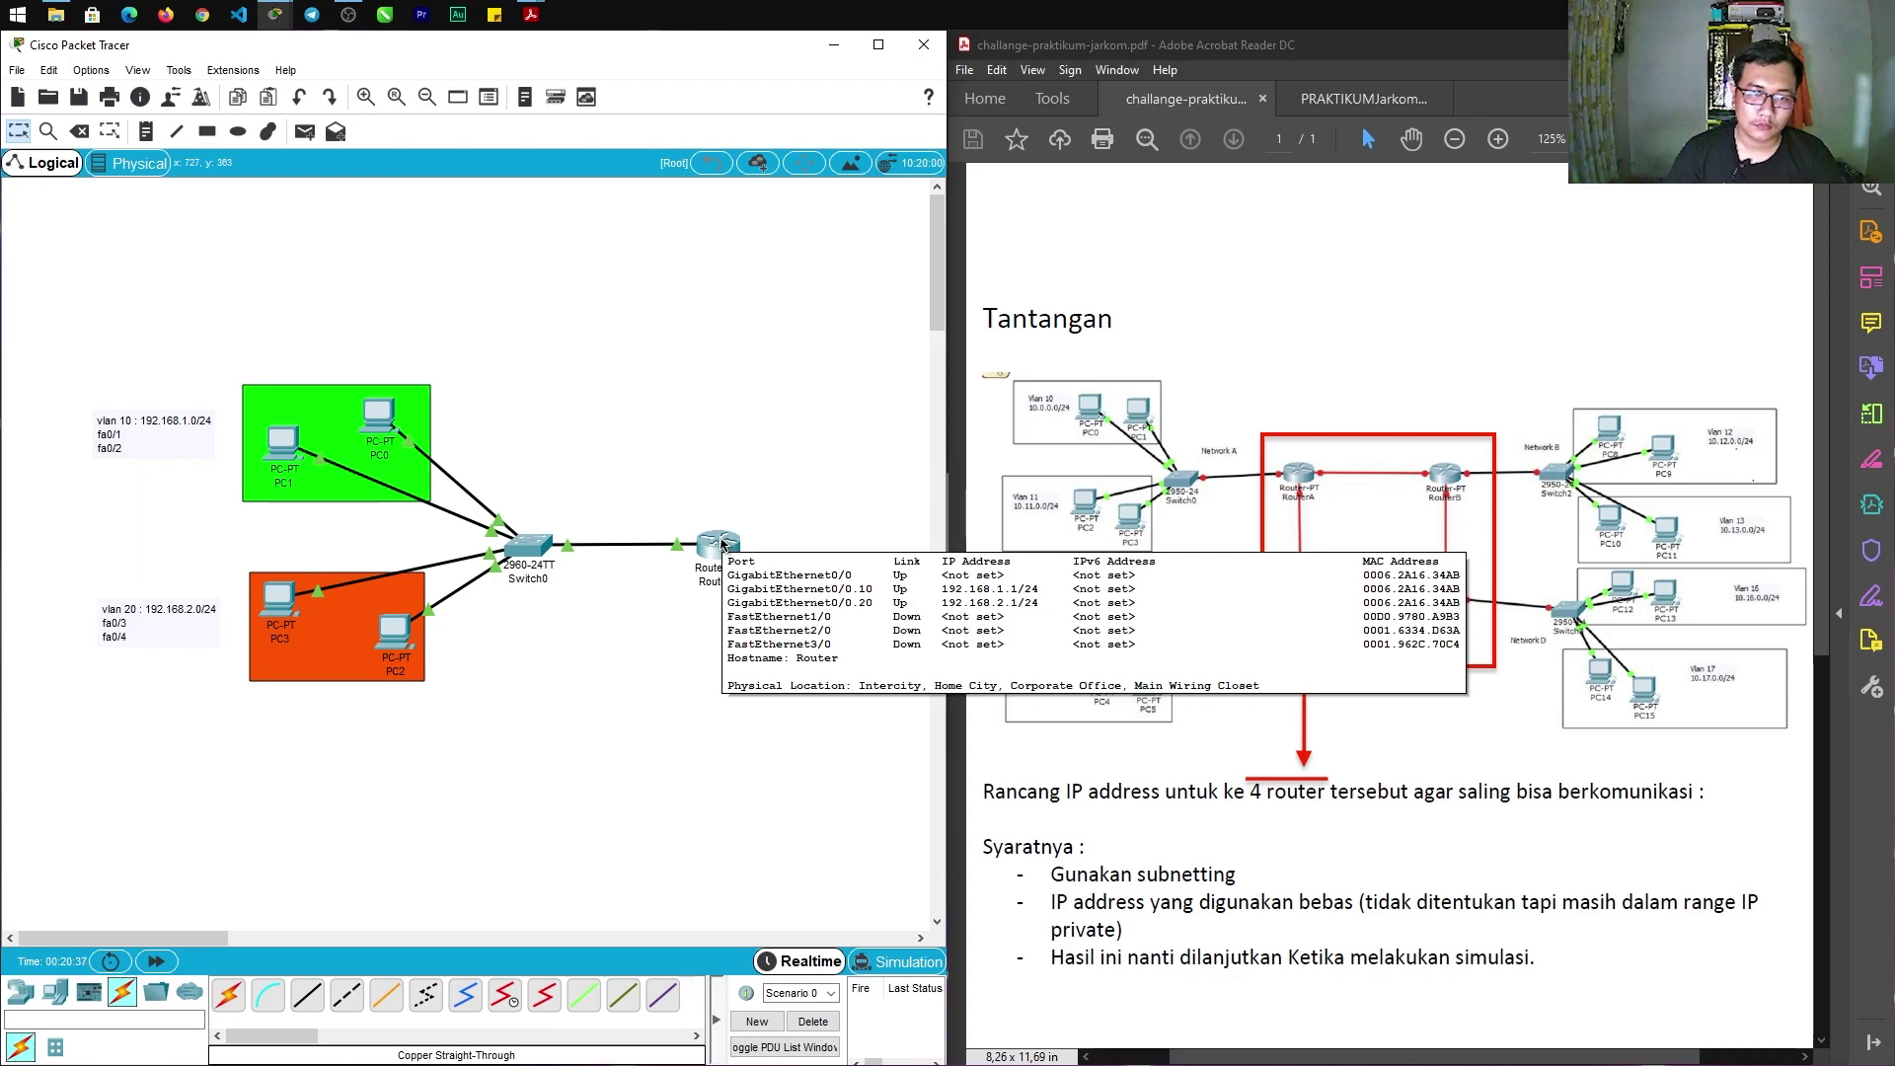
{"action": "mouse_move", "coordinate": [534, 549]}
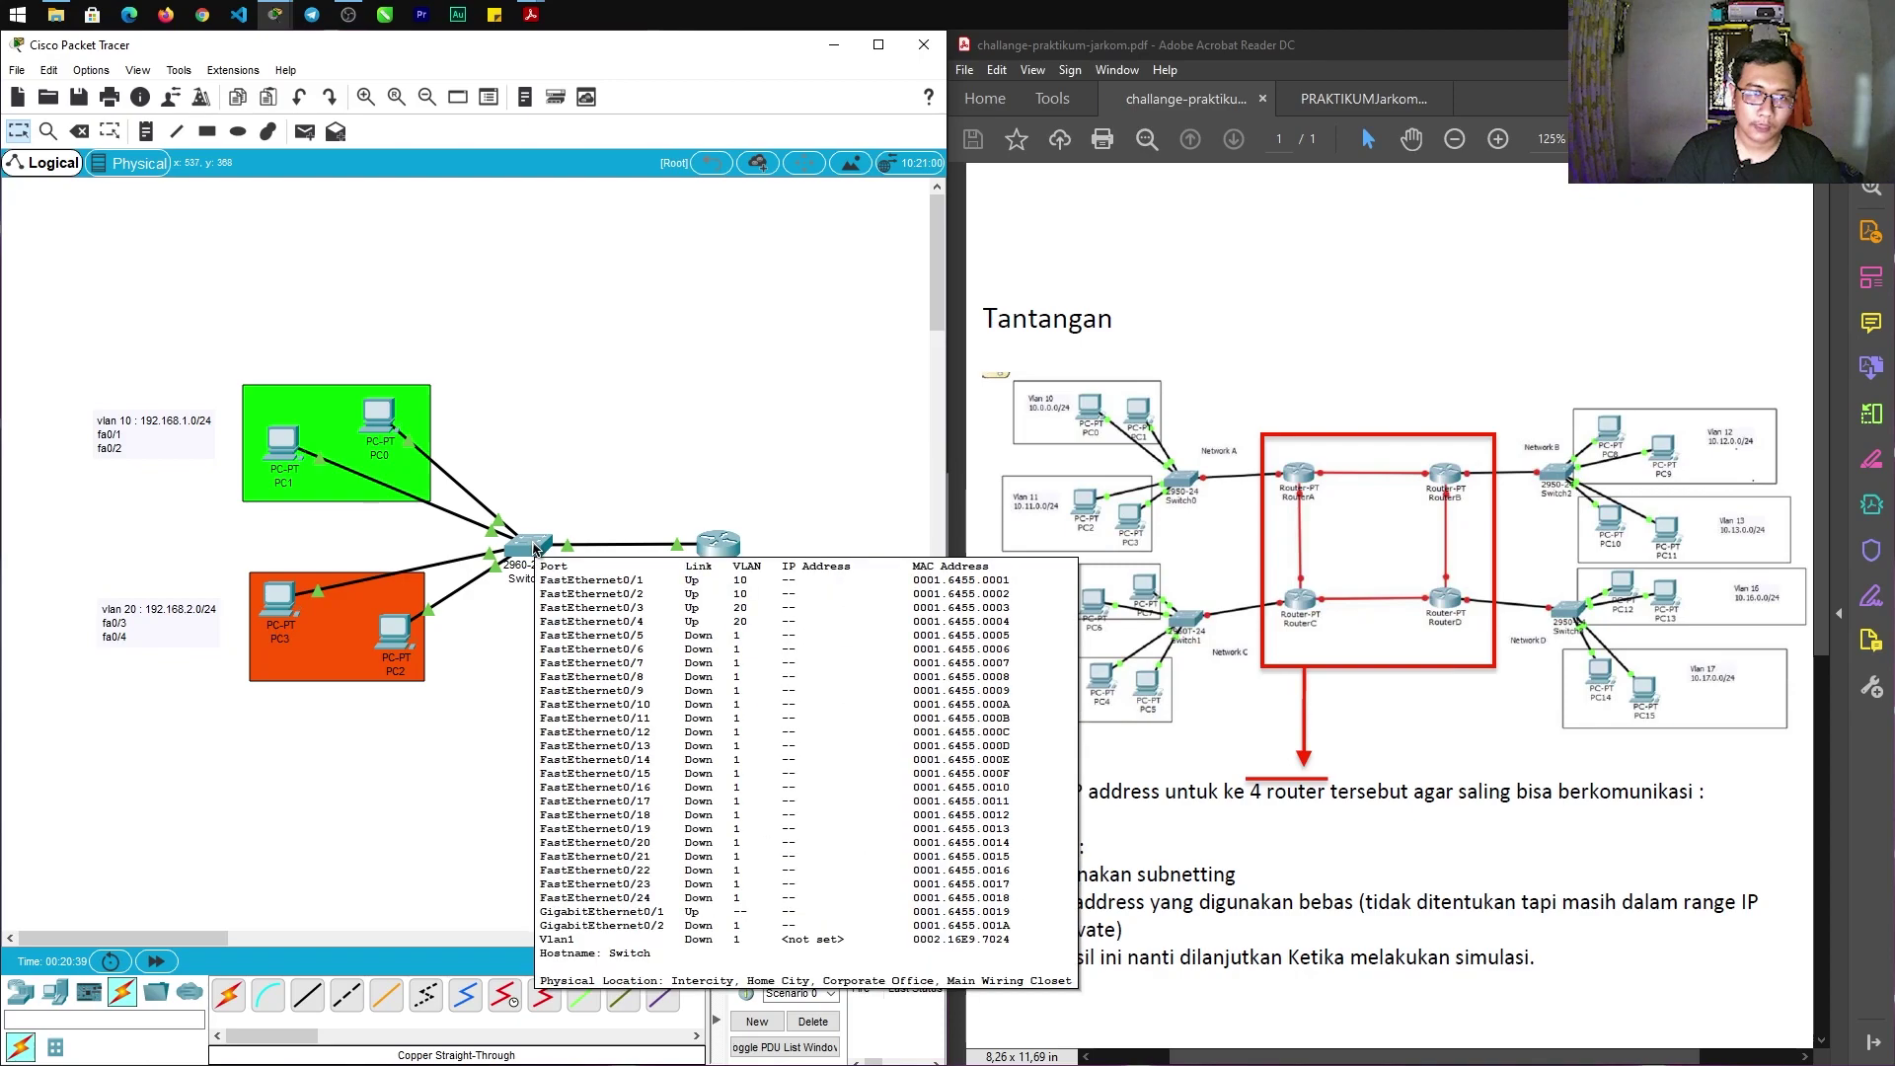